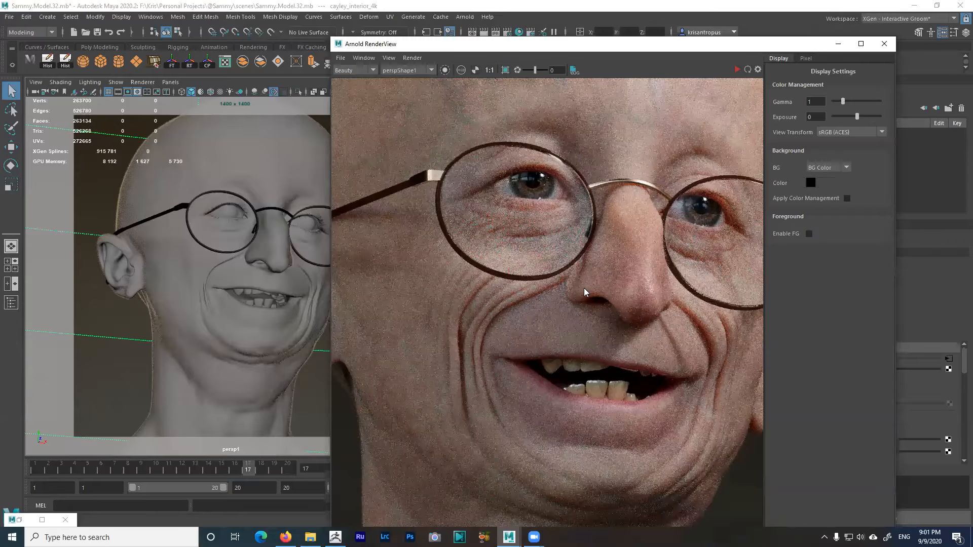
Set a crop region around the eye behind the first lens and the nose, and start the Arnold render of it
left_click(504, 70)
left_click_drag(462, 141, 639, 325)
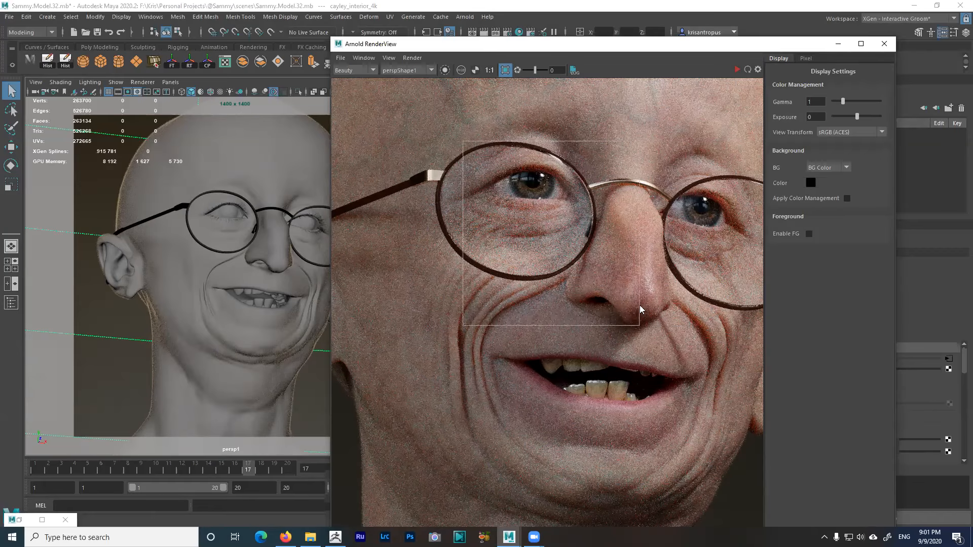
left_click(734, 70)
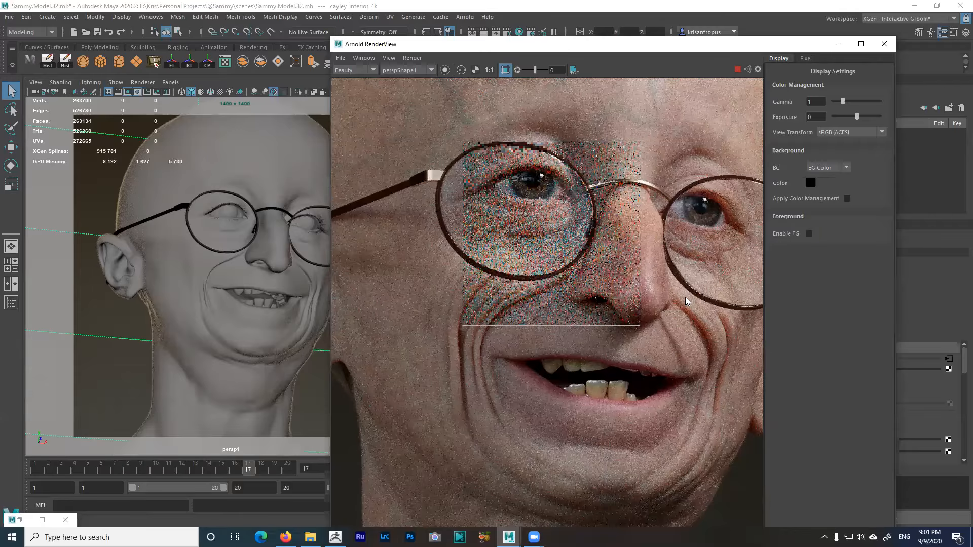
Examine the rendered skin around the eyes, nose, mouth and whole head at close and wide zoom
middle_click_drag(603, 330, 597, 285)
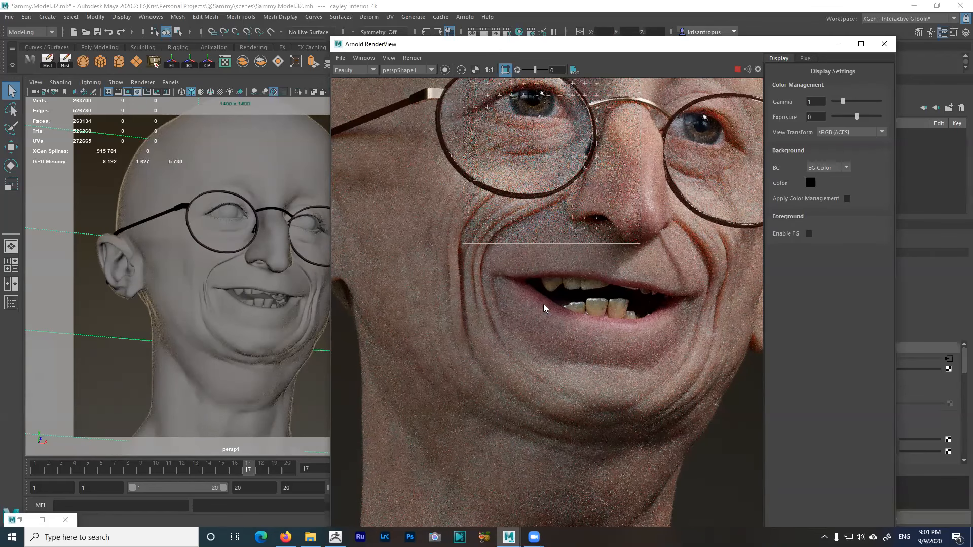
middle_click_drag(588, 238, 572, 275)
scroll(573, 278, "down", 2)
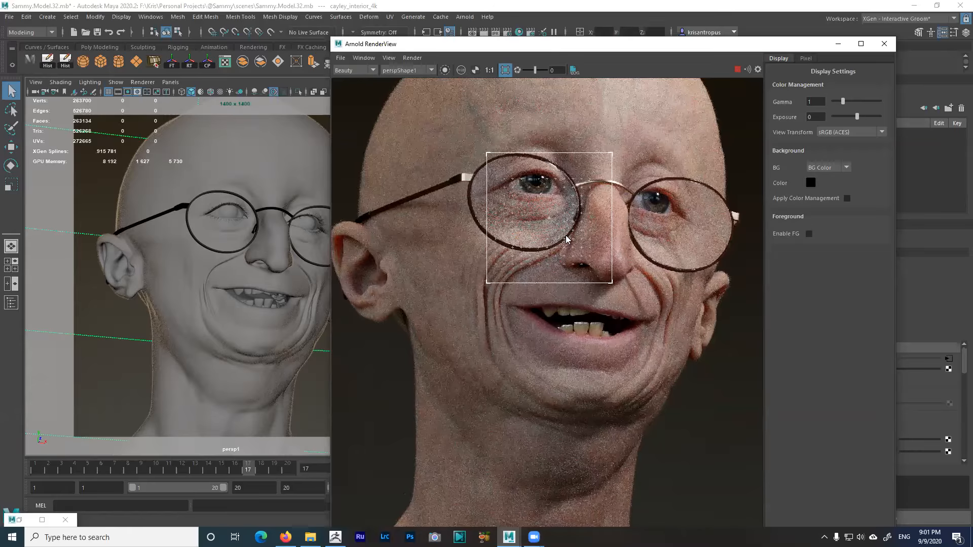
scroll(583, 230, "up", 2)
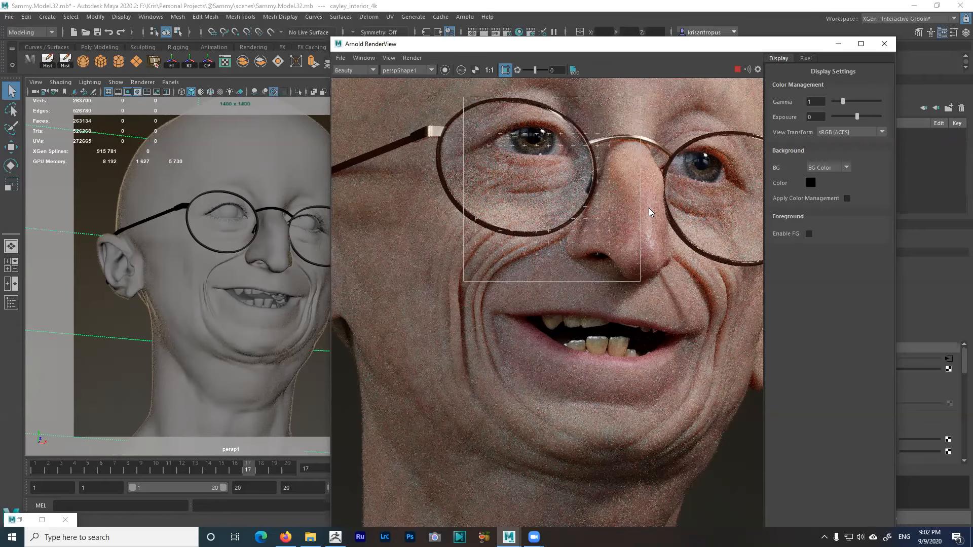
middle_click_drag(635, 215, 588, 238)
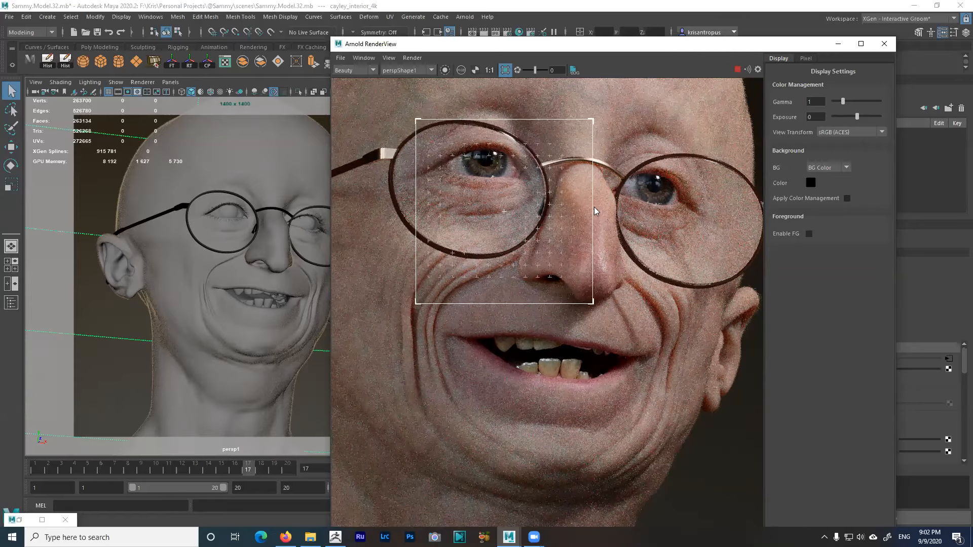
scroll(585, 235, "down", 2)
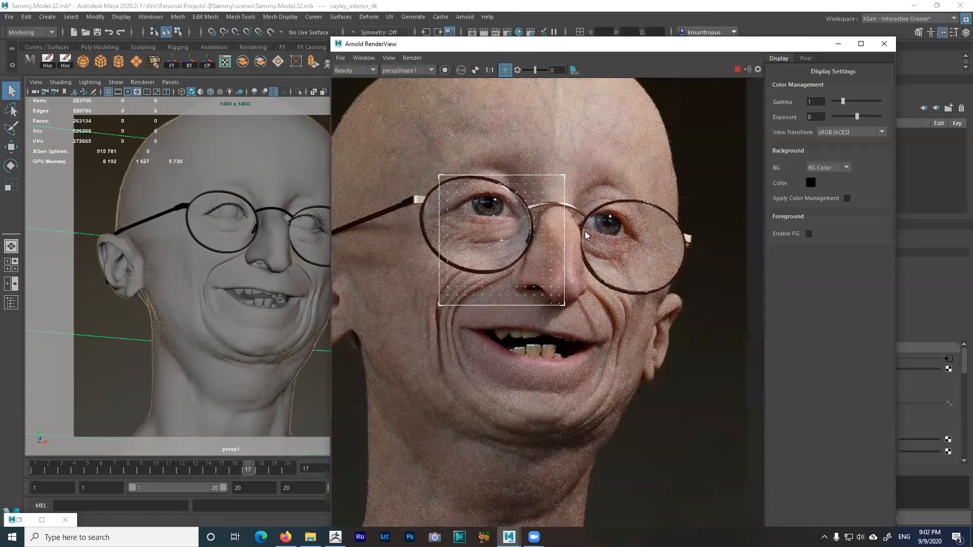
middle_click_drag(561, 240, 591, 221)
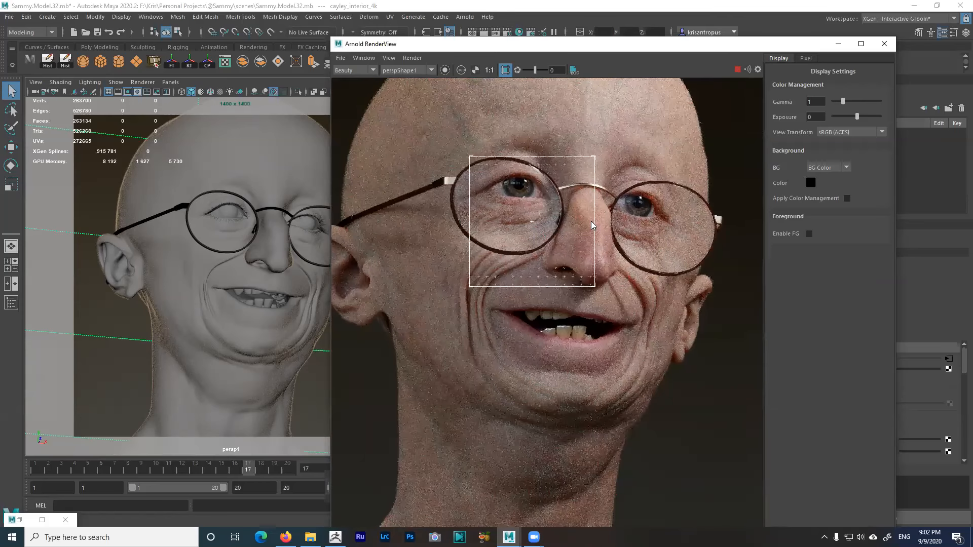
middle_click_drag(582, 230, 614, 241)
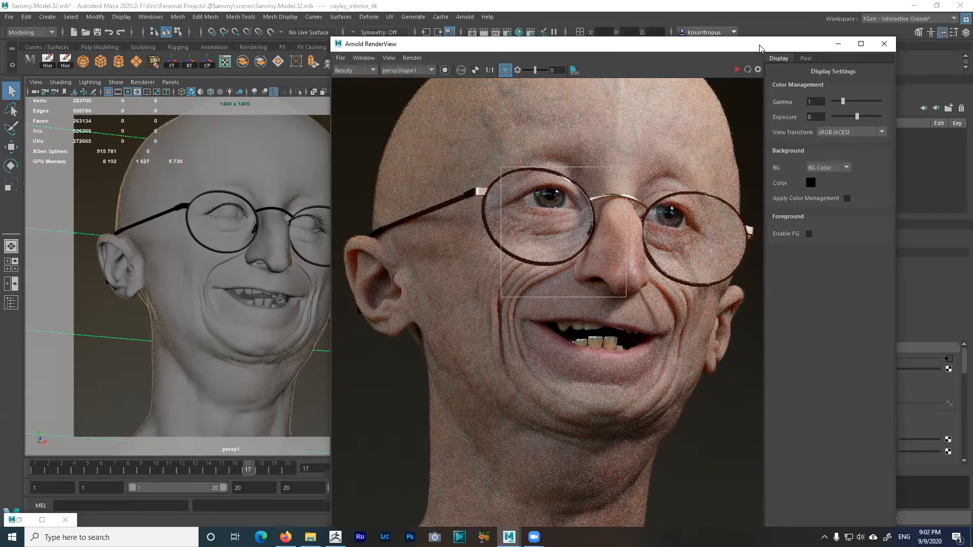
Clear the render window off the viewport, select the head mesh and show its SAMMY_SKIN shader attributes
left_click_drag(759, 48, 581, 221)
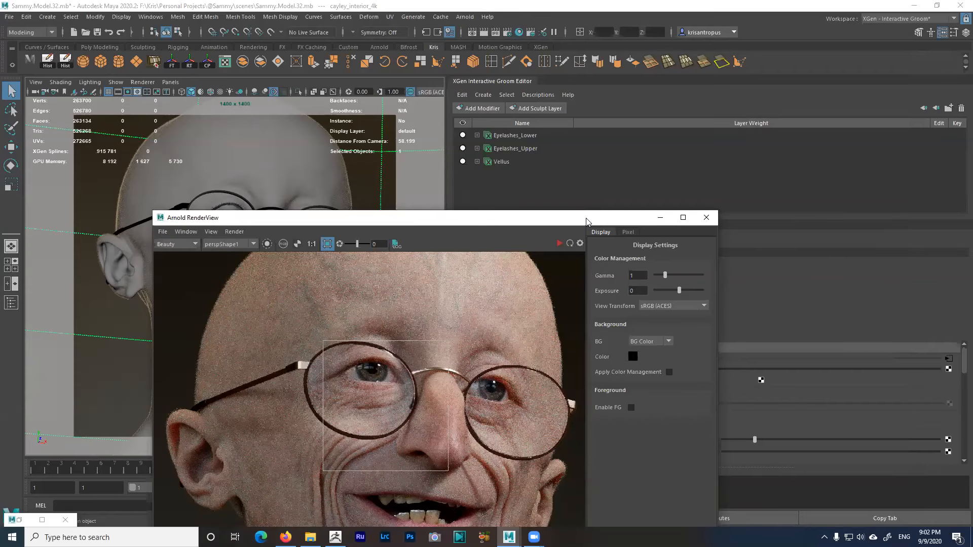
left_click_drag(587, 221, 364, 185)
left_click(300, 164)
left_click(963, 254)
left_click(963, 254)
left_click(963, 253)
left_click(963, 253)
left_click(963, 254)
left_click(963, 253)
left_click(963, 253)
left_click(963, 254)
left_click(963, 253)
left_click(938, 253)
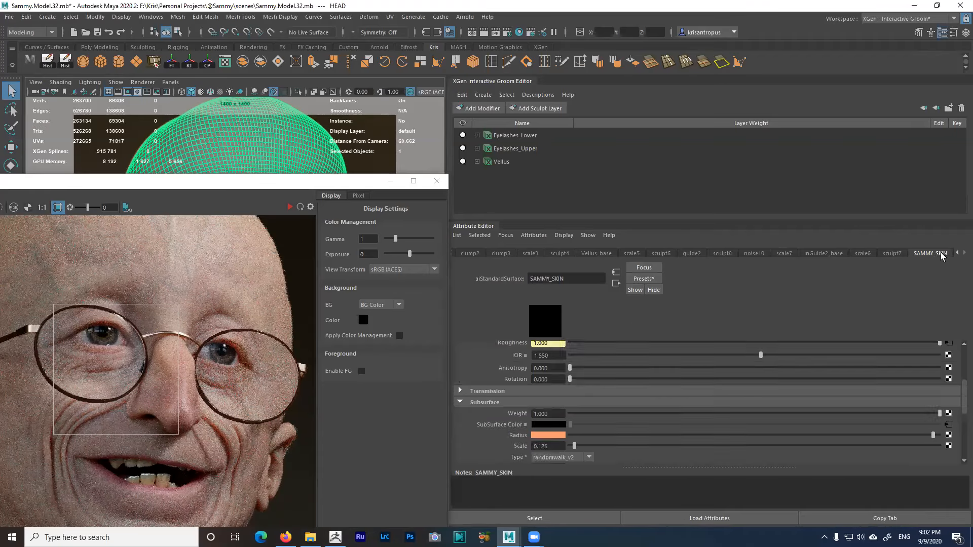
Open a copy of the SAMMY_SKIN settings in an enlarged floating window, with Subsurface expanded and Base collapsed
left_click(899, 517)
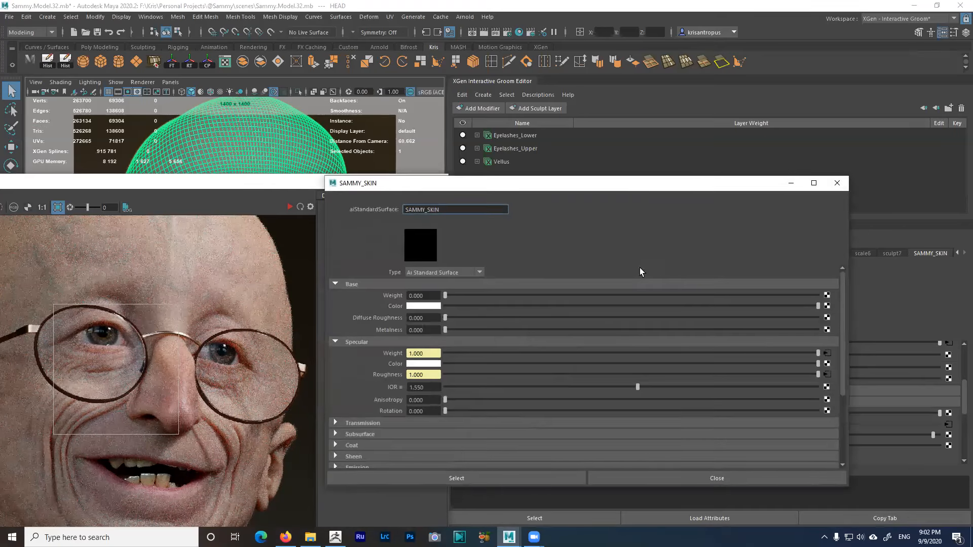
left_click_drag(627, 187, 728, 92)
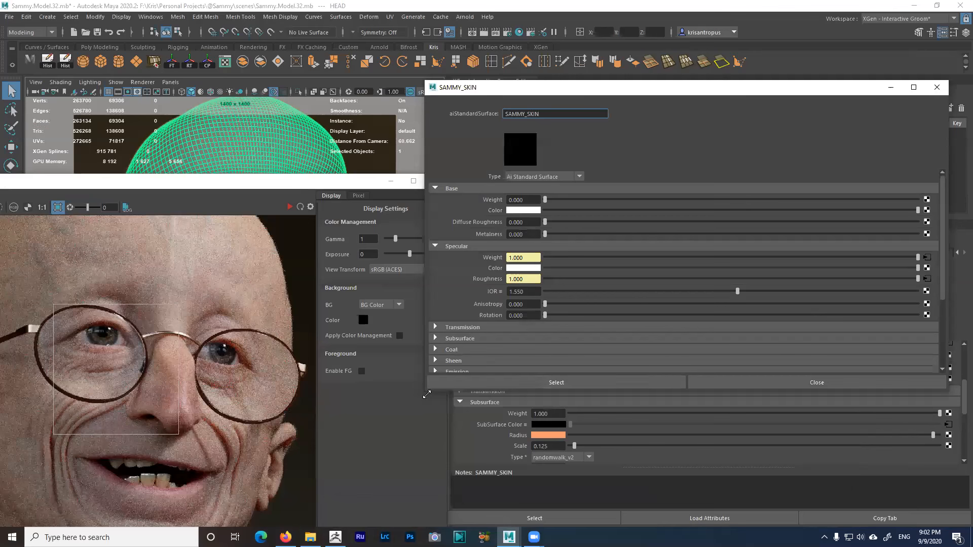
left_click_drag(424, 394, 523, 487)
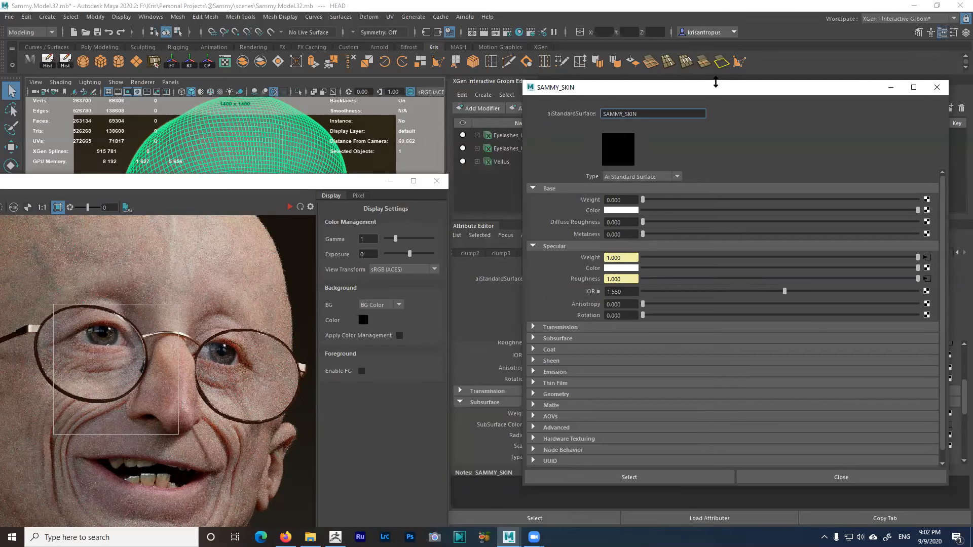
left_click_drag(716, 82, 716, 30)
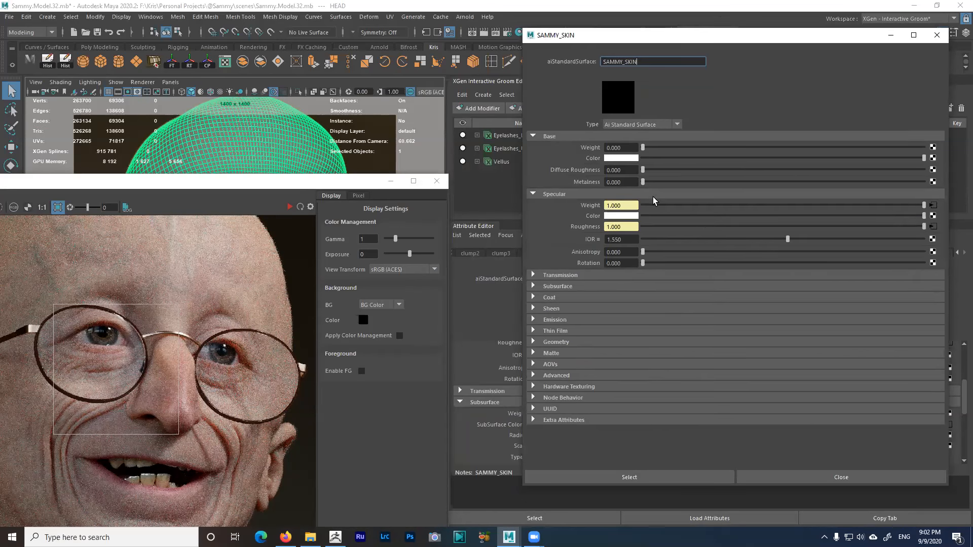
left_click(576, 287)
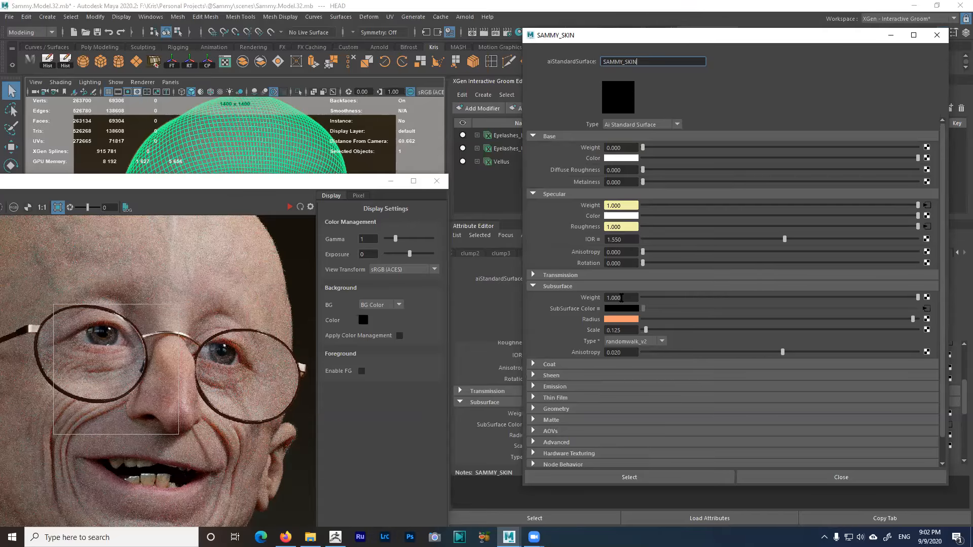
left_click(533, 137)
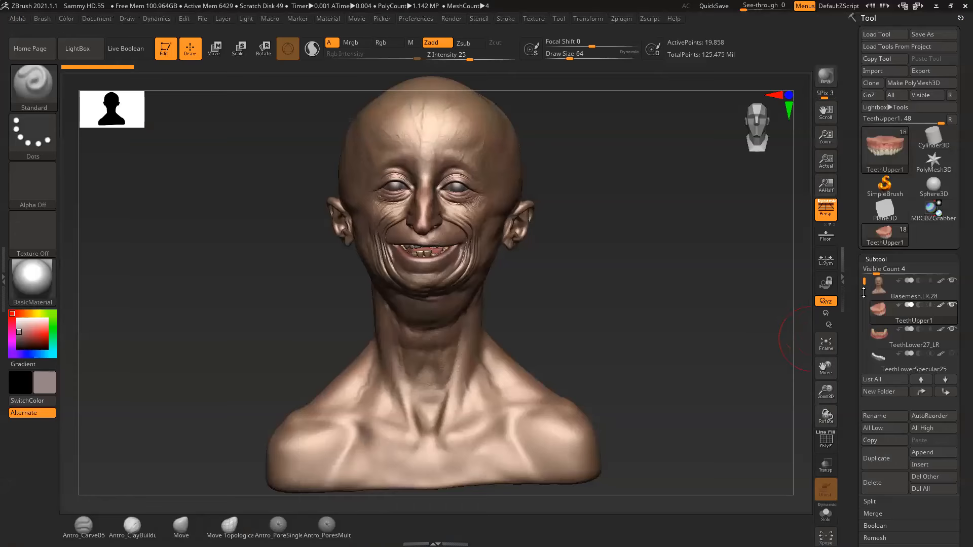
Switch to ZBrush, isolate the Specular22 subtool and apply the Flat Color material
left_click_drag(864, 293, 863, 314)
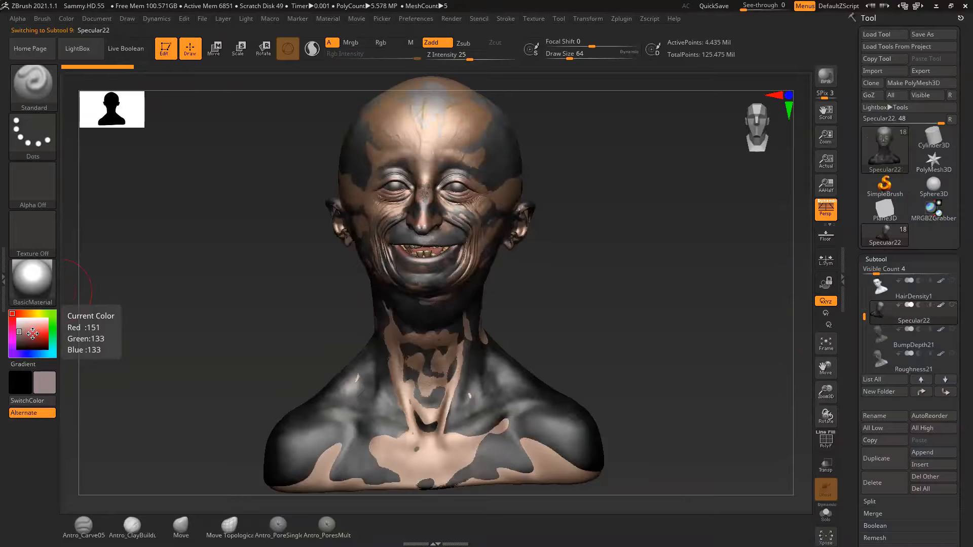
left_click(826, 513)
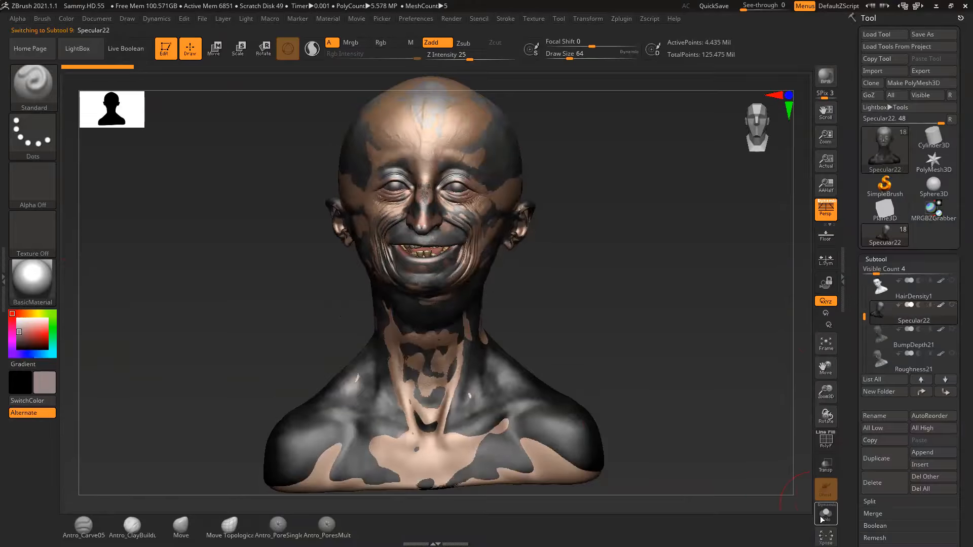
left_click(55, 283)
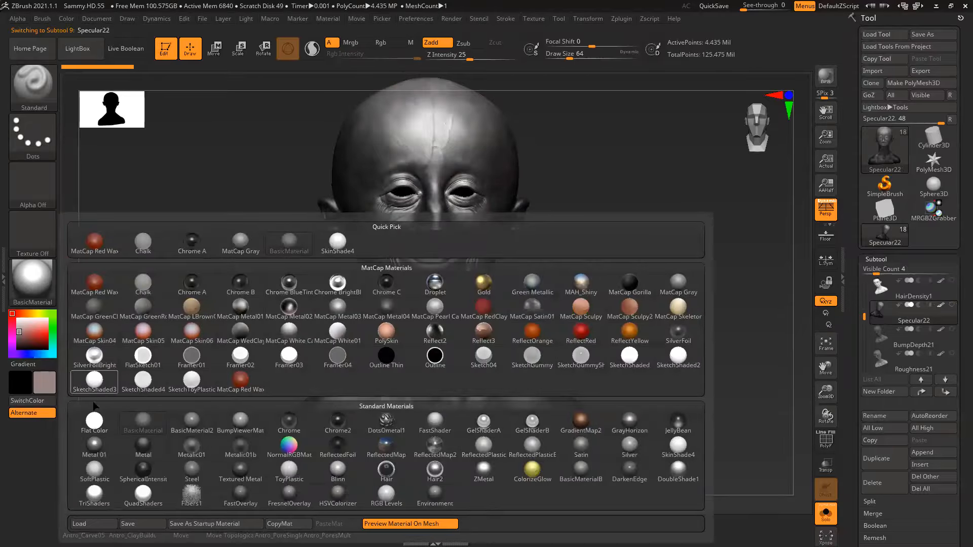
left_click(94, 420)
Examine the painted specular map on the face, neck and shoulders from the front and at slight angles
key("shift")
left_click_drag(549, 275, 567, 297, "alt")
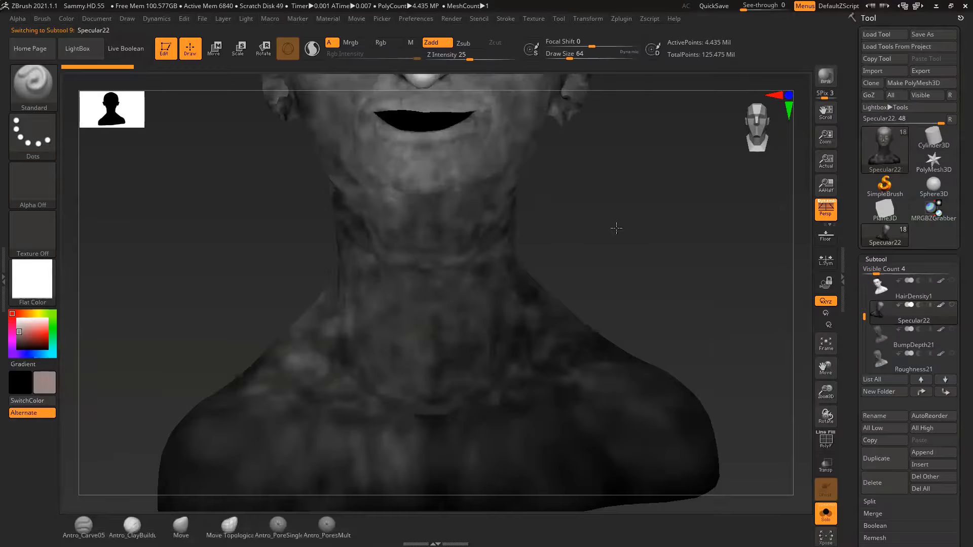
left_click_drag(616, 228, 638, 417, "alt")
mouse_move(699, 331)
left_mouse_down()
mouse_move(714, 328)
mouse_move(691, 318)
mouse_move(608, 319)
left_mouse_up()
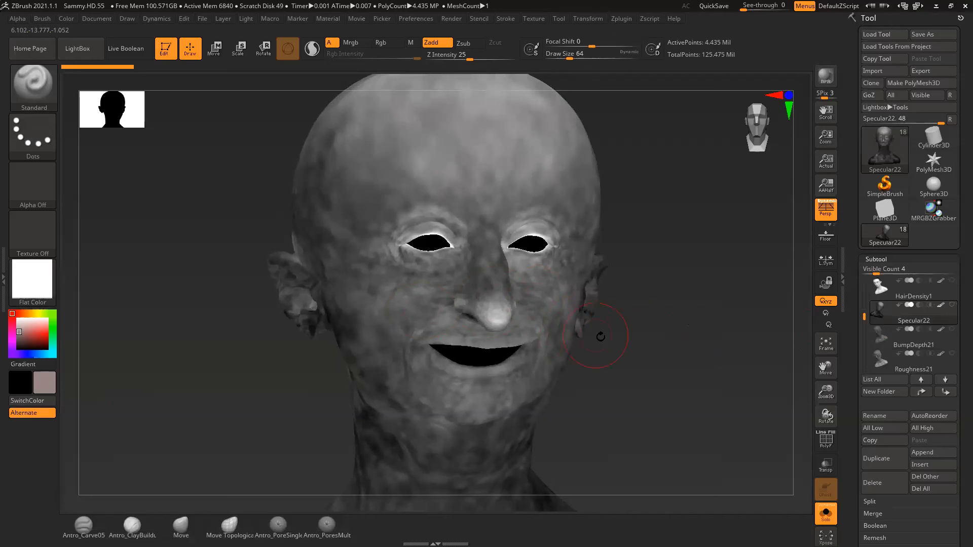
left_click_drag(672, 328, 597, 319)
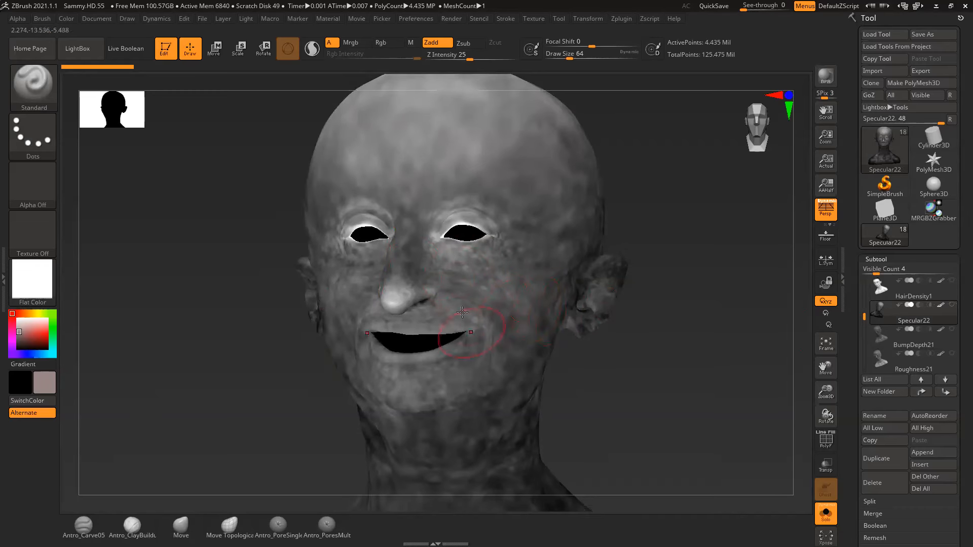
mouse_move(157, 278)
left_mouse_down()
mouse_move(177, 285)
mouse_move(161, 277)
mouse_move(170, 279)
left_mouse_up()
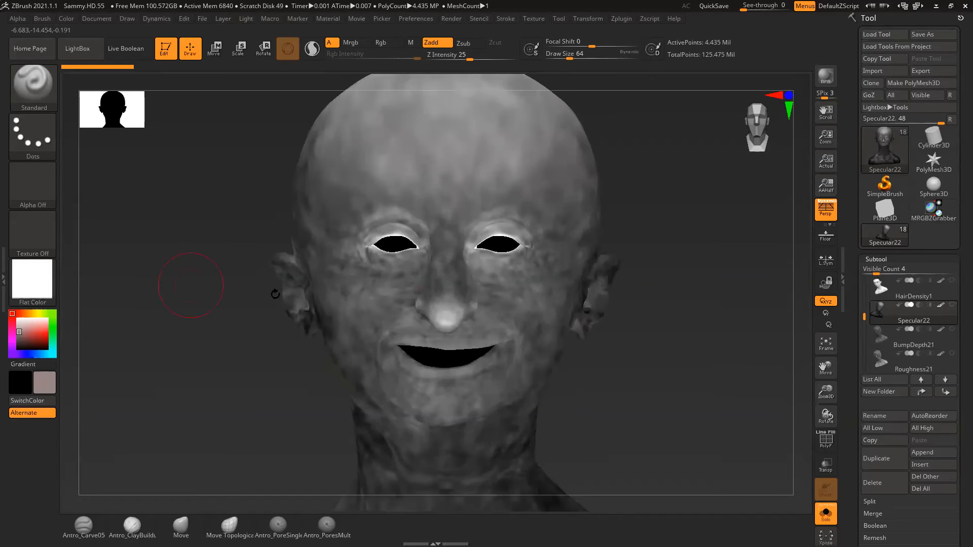
left_click_drag(715, 354, 739, 349)
left_click_drag(679, 285, 611, 250)
Try RGB Gamma values of about 2.2 and 0.76 on the Specular22 polypaint in Adjust Colors, then cancel
left_click_drag(854, 394, 844, 249)
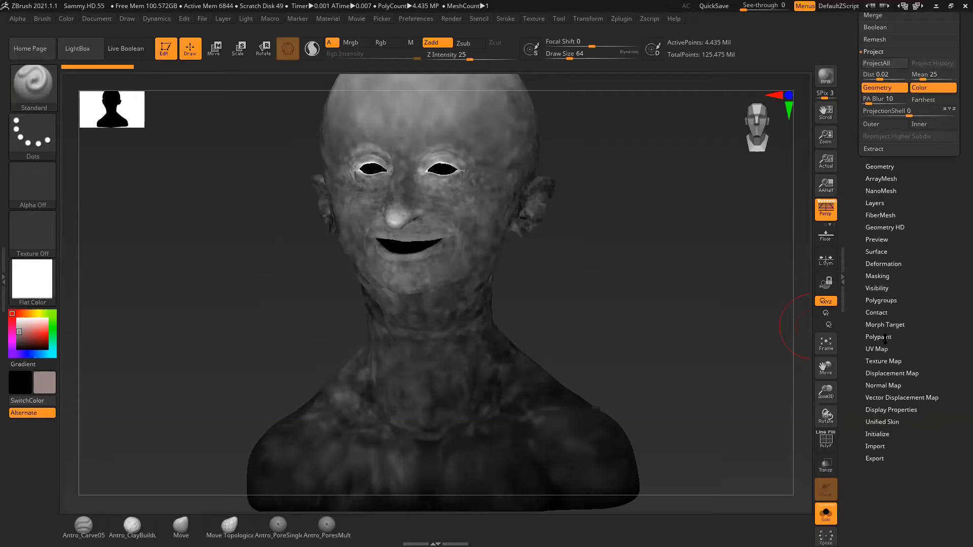
left_click(885, 337)
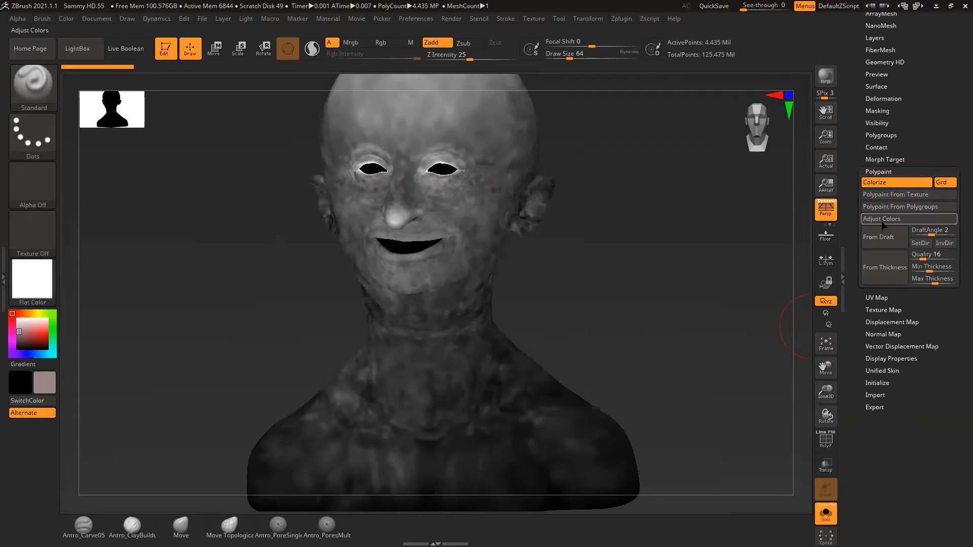
left_click(882, 221)
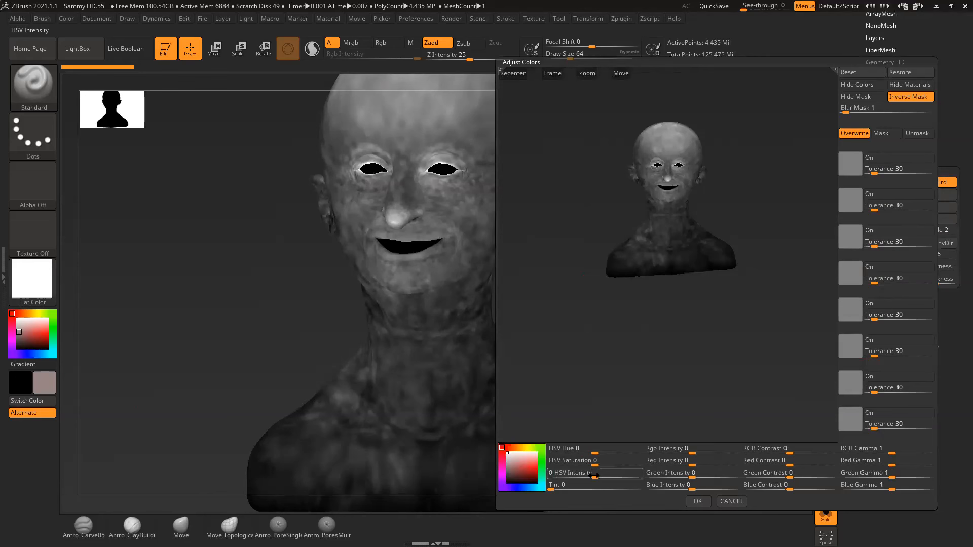
mouse_move(887, 453)
left_mouse_down()
mouse_move(873, 453)
mouse_move(904, 452)
left_mouse_up()
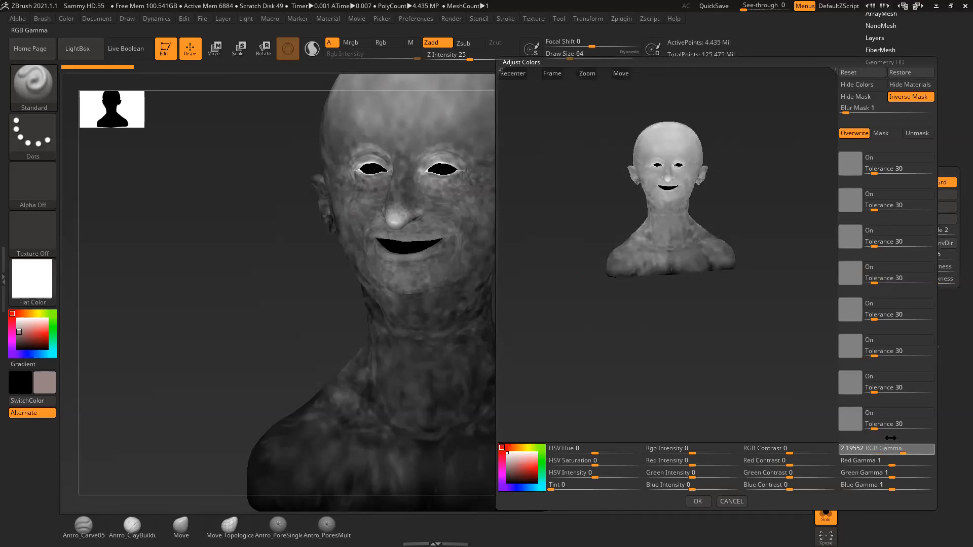
left_click(552, 73)
left_click_drag(901, 449, 887, 449)
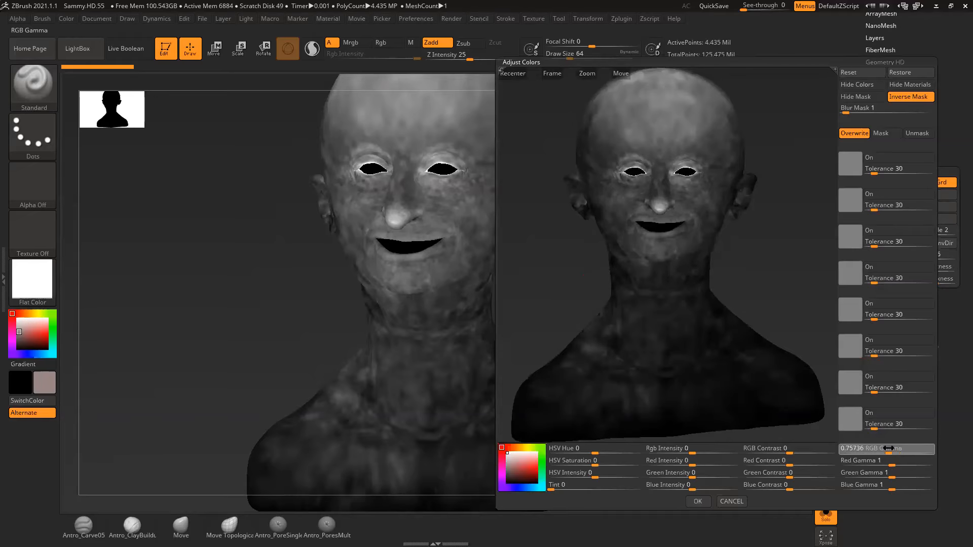
left_click(732, 501)
Inspect the specular paint on the nose, cheeks and ears from both sides of the head
mouse_move(610, 284)
left_mouse_down("shift")
mouse_move(602, 268)
mouse_move(591, 307)
mouse_move(626, 278)
mouse_move(601, 315)
mouse_move(613, 294)
mouse_move(642, 316)
mouse_move(583, 291)
mouse_move(630, 315)
mouse_move(595, 343)
left_mouse_up("shift")
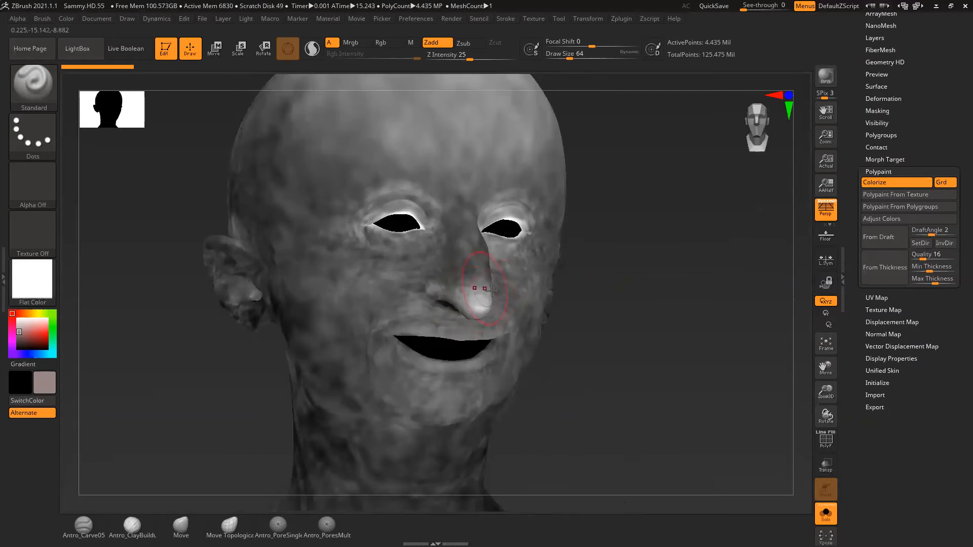
left_click_drag(562, 307, 583, 305)
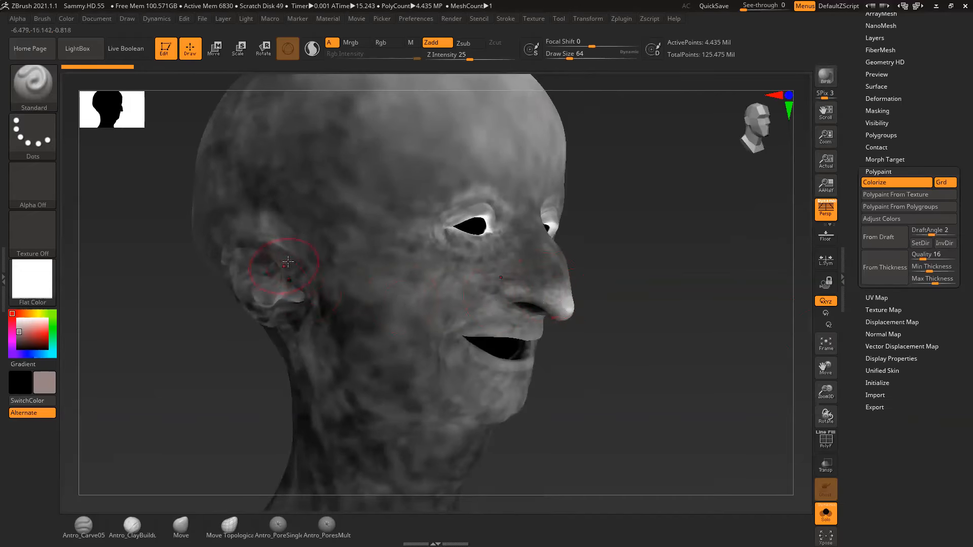
left_click_drag(637, 319, 456, 246)
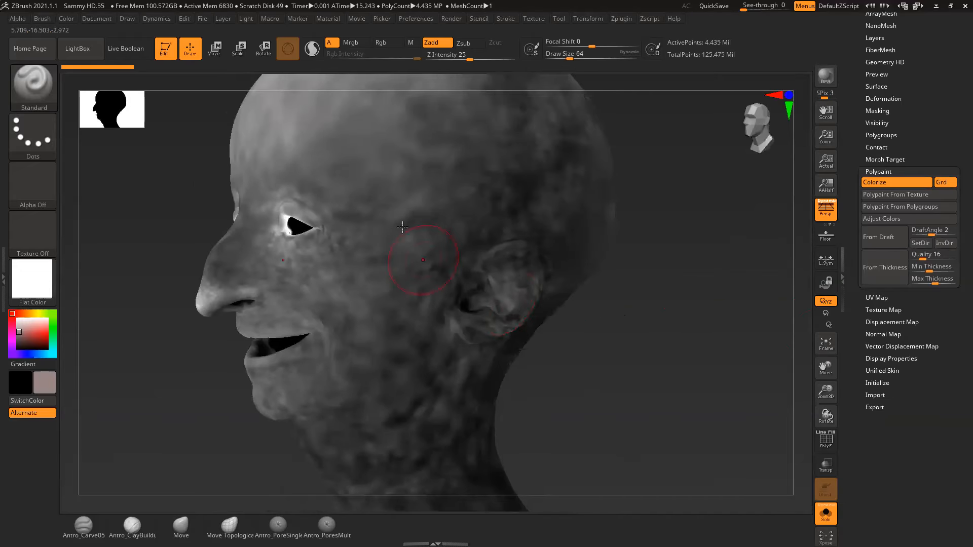
mouse_move(585, 361)
left_mouse_down()
mouse_move(608, 353)
mouse_move(628, 283)
mouse_move(478, 326)
left_mouse_up()
mouse_move(547, 332)
left_mouse_down()
mouse_move(610, 355)
mouse_move(624, 262)
left_mouse_up()
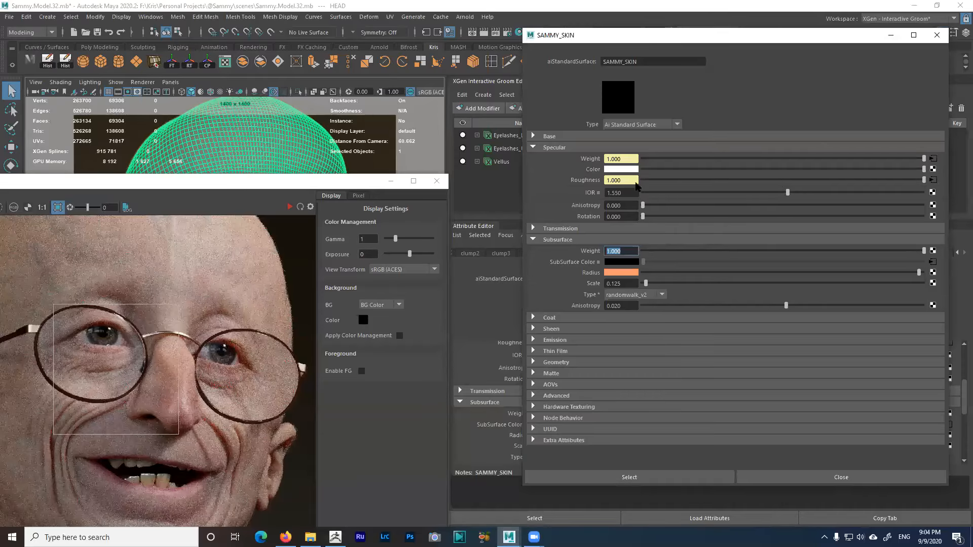
Switch to Maya and open the file texture connected to SAMMY_SKIN's specular weight to check its image path
left_click(932, 159)
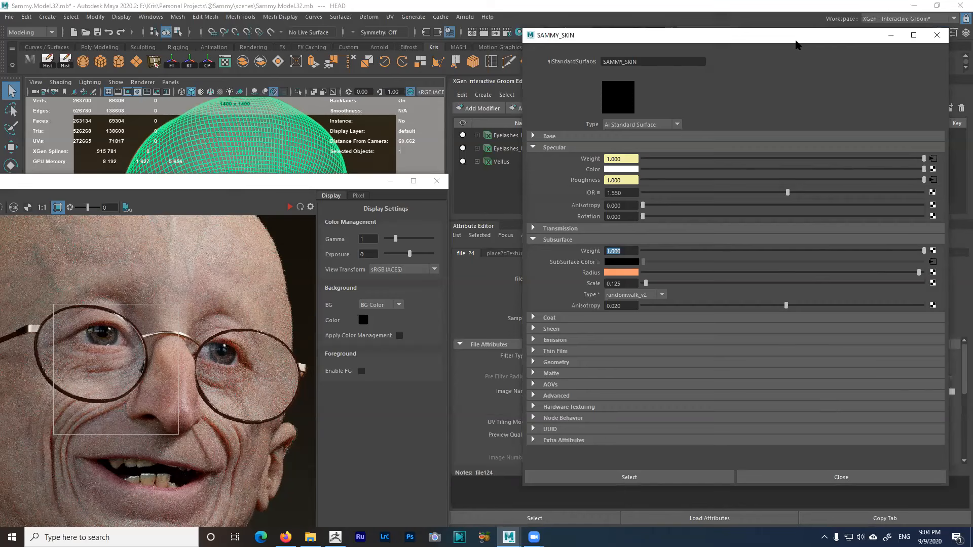
left_click_drag(796, 44, 271, 69)
left_click(671, 393)
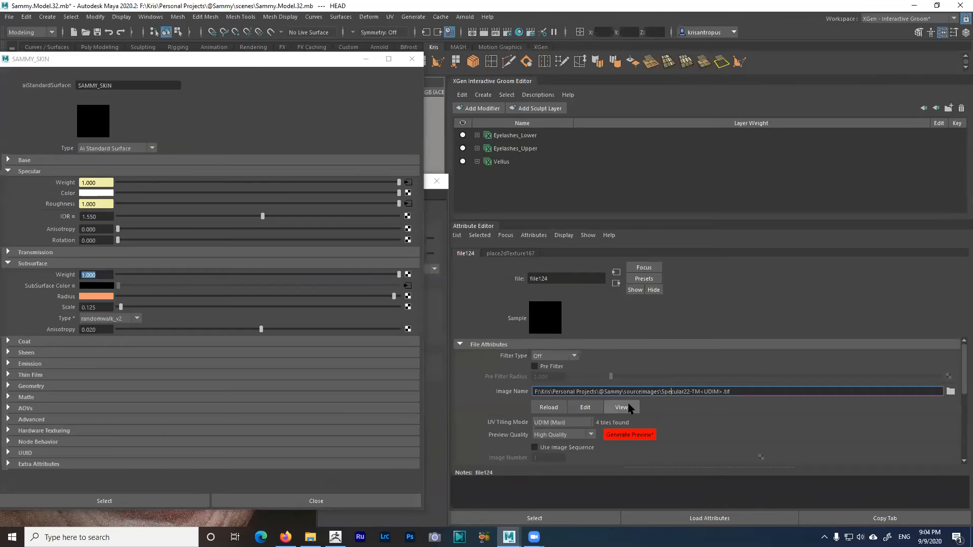
Check the image path and Color Balance exposure of the Specular22 file texture
scroll(760, 362, "down", 1)
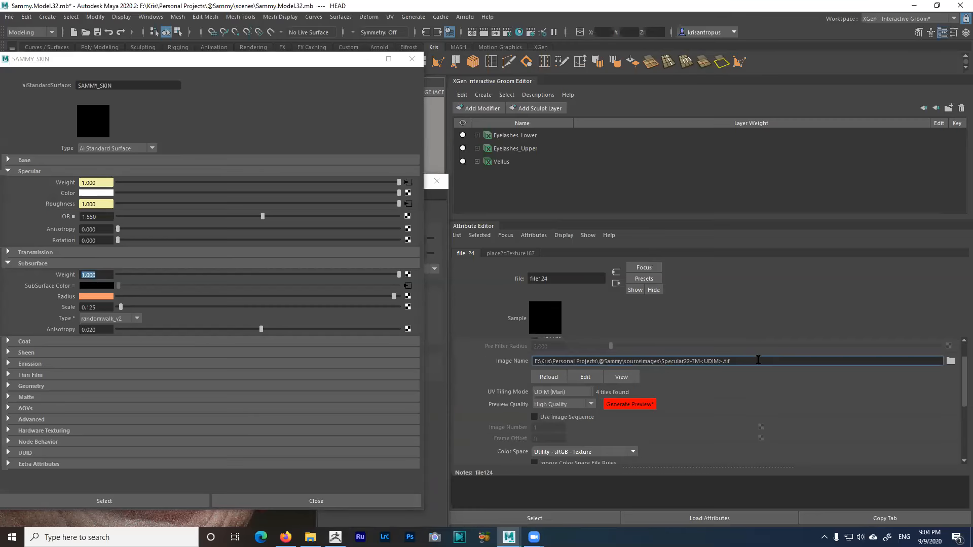
scroll(745, 369, "up", 1)
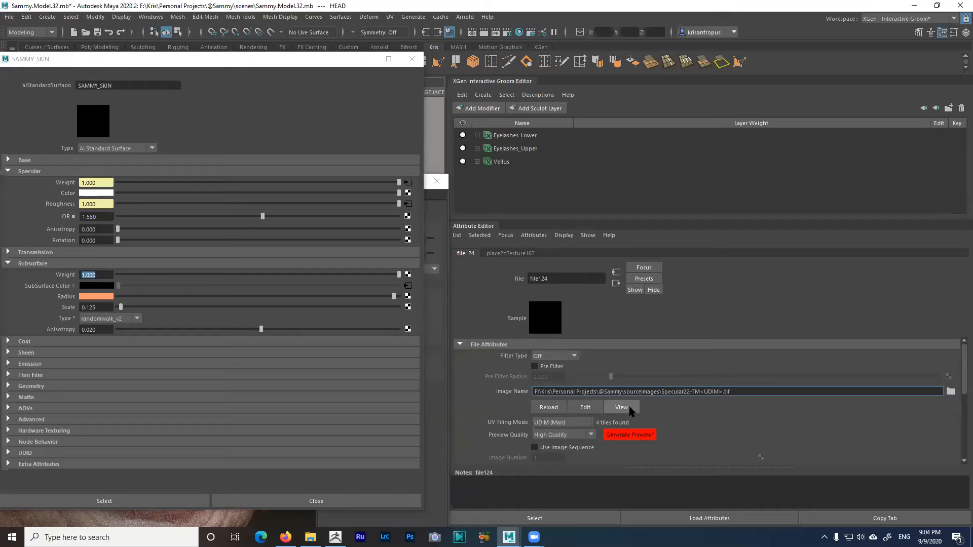
left_click_drag(964, 380, 952, 435)
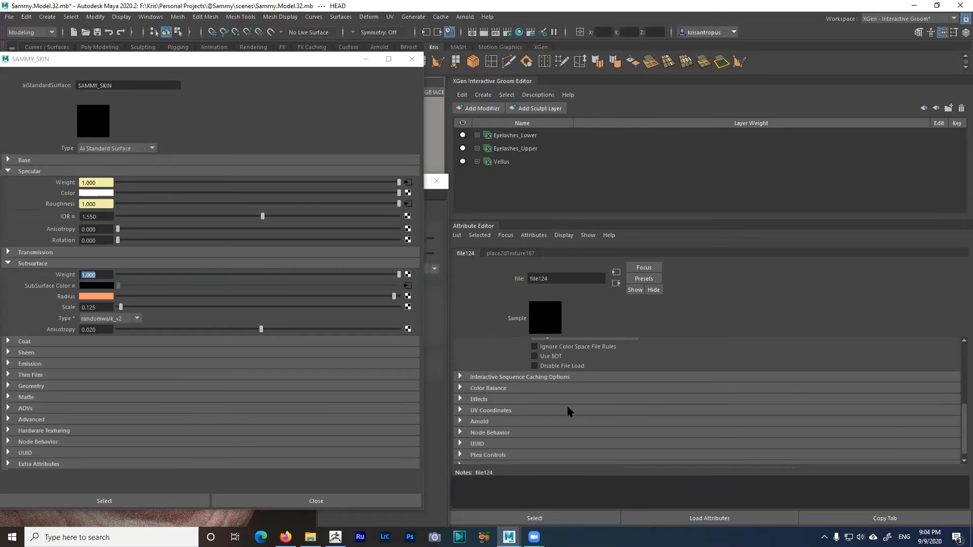
left_click(502, 388)
scroll(699, 384, "down", 1)
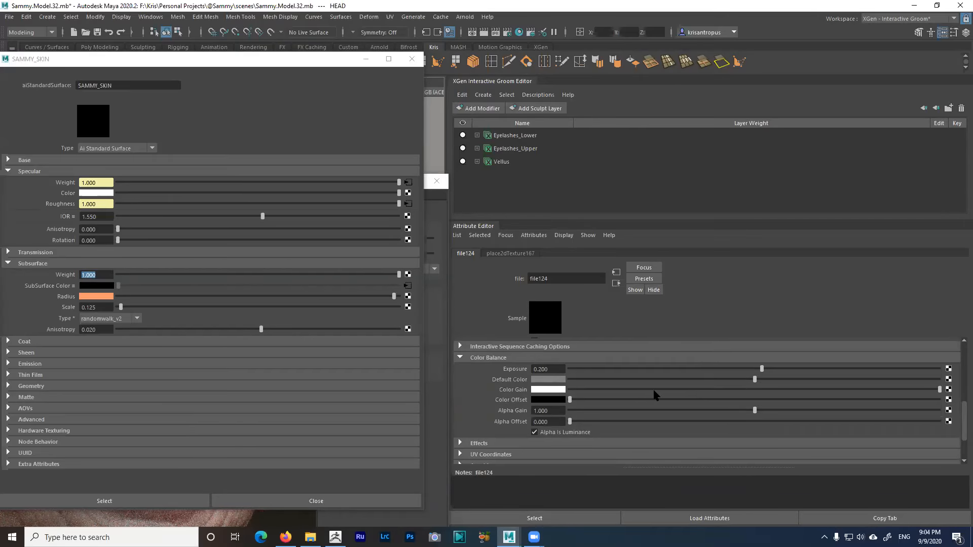
left_click(539, 369)
Switch to ZBrush, check the RGB Gamma setting for the specular polypaint in Adjust Colors, and cancel
left_click(335, 537)
mouse_move(671, 363)
left_mouse_down()
mouse_move(662, 382)
mouse_move(647, 284)
mouse_move(613, 259)
mouse_move(625, 328)
left_mouse_up()
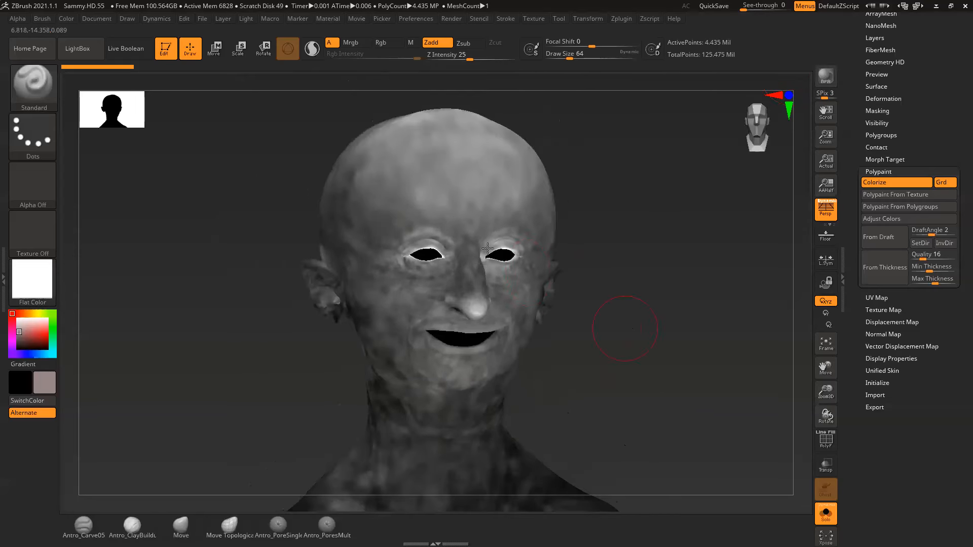
left_click_drag(630, 248, 623, 243)
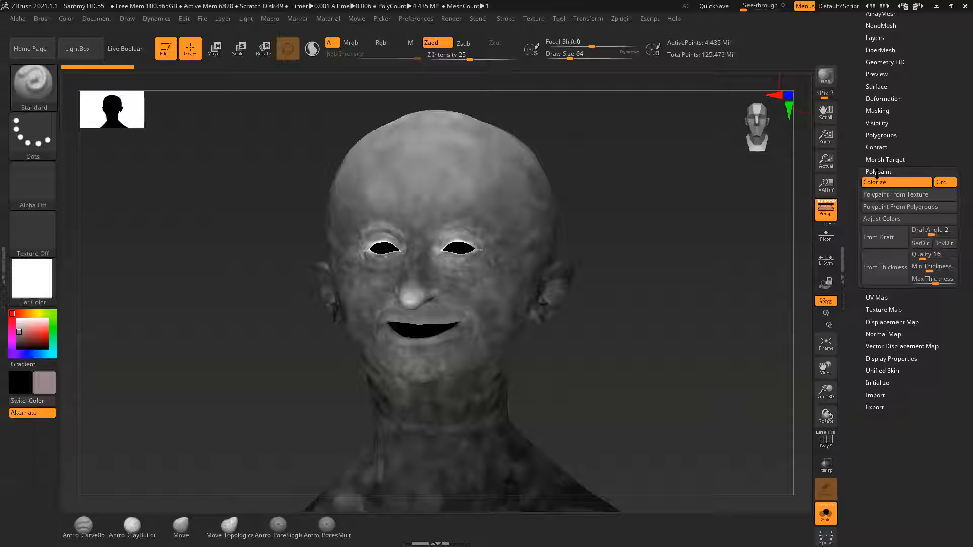
left_click(884, 220)
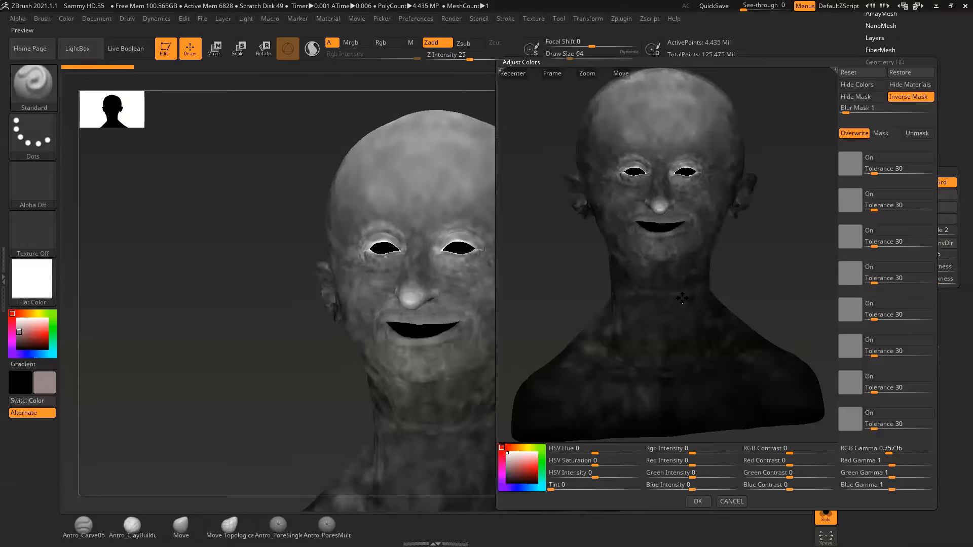
left_click(884, 450)
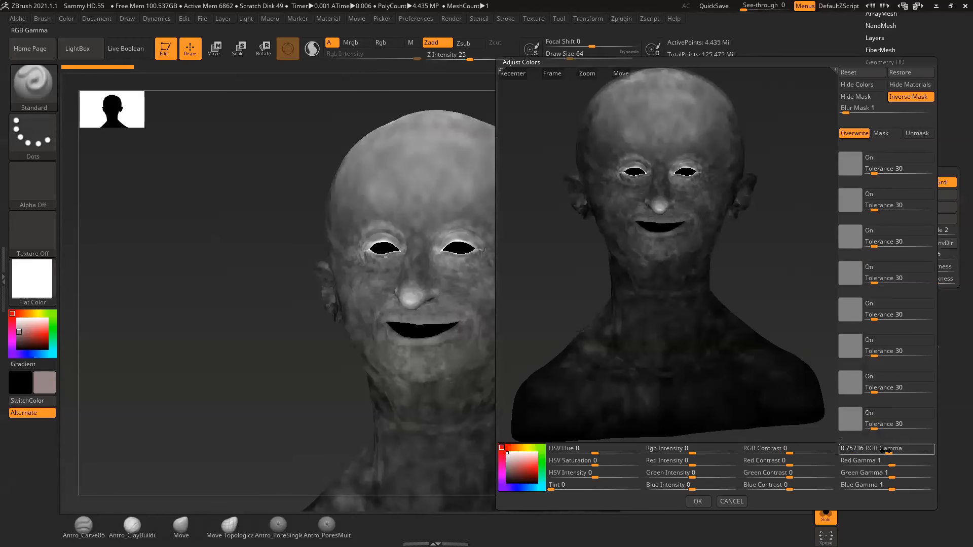
left_click(732, 501)
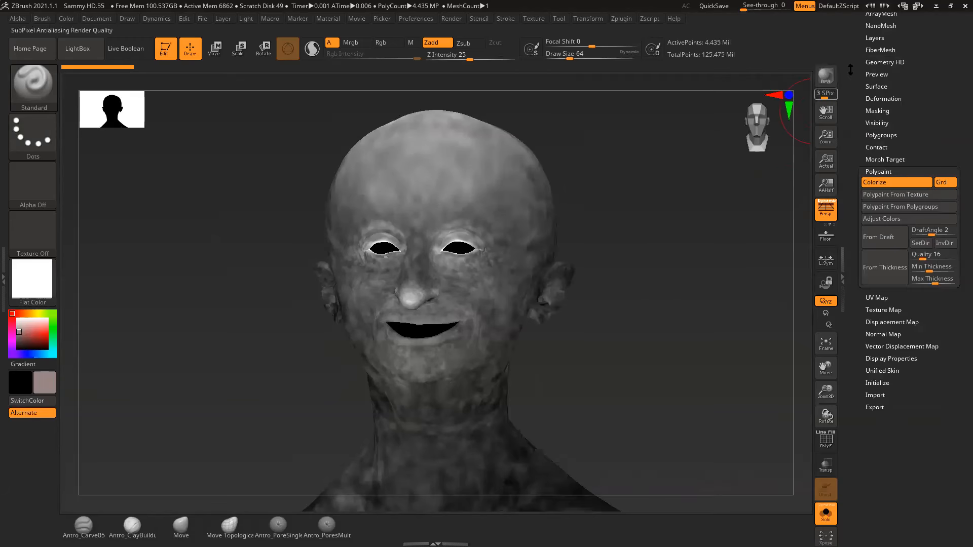
Return to Maya and compare SAMMY_SKIN's specular Color value with Color Management off and on
left_click(936, 7)
left_click(558, 369)
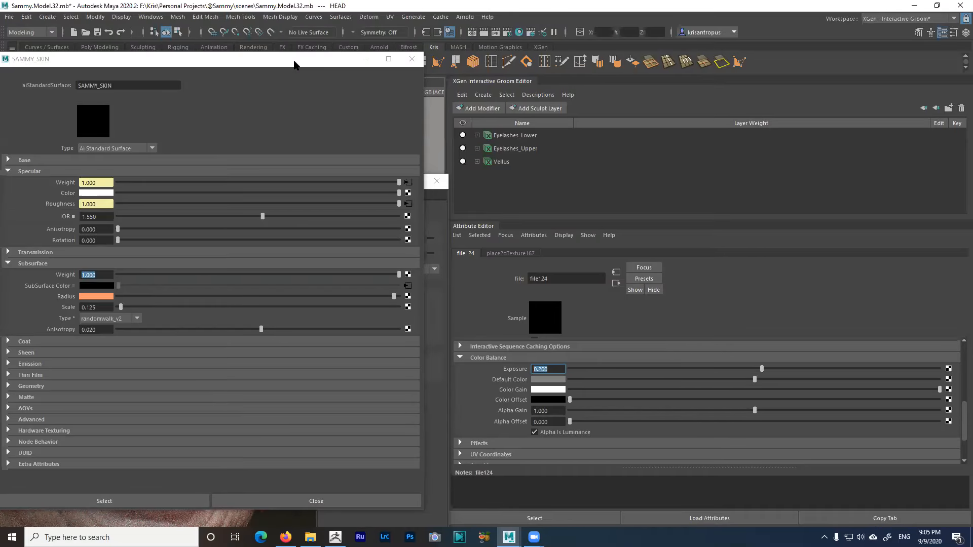
left_click_drag(294, 64, 316, 60)
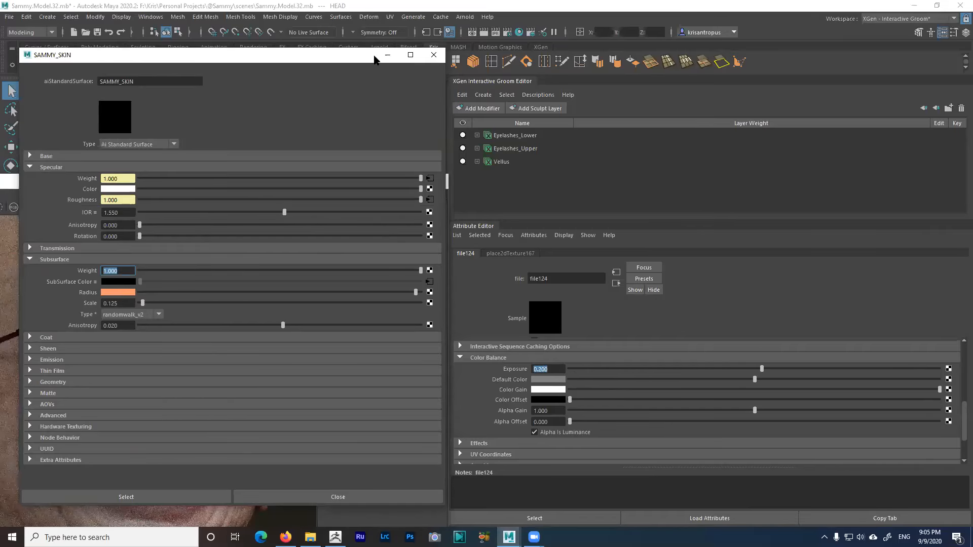
left_click_drag(374, 60, 847, 53)
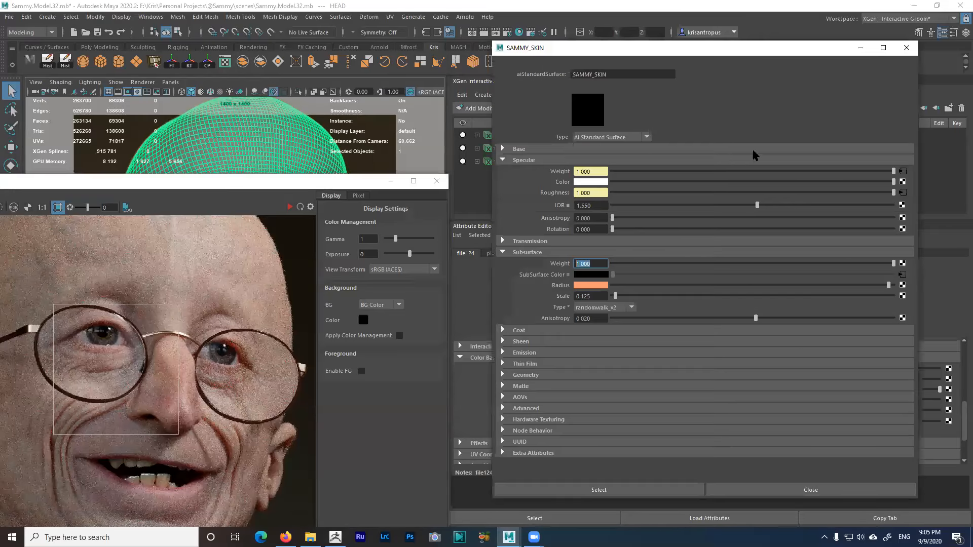
left_click(592, 182)
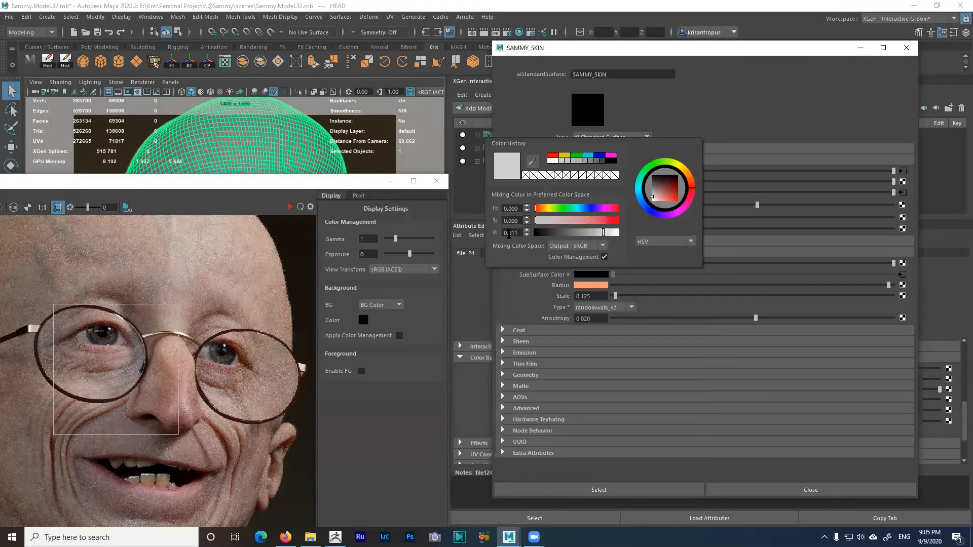
left_click(604, 257)
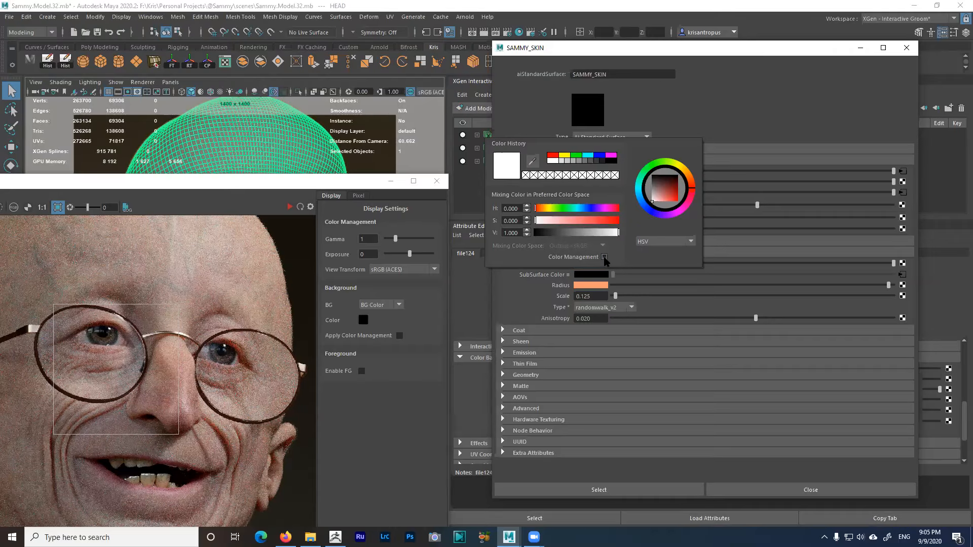
left_click(604, 257)
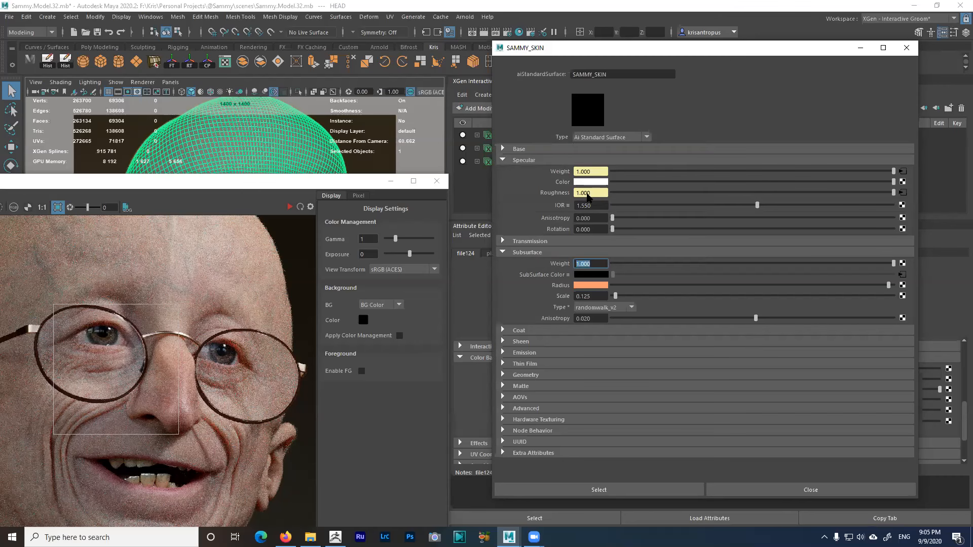
Switch to ZBrush and select the Roughness21 subtool from the subtool list
left_click(335, 537)
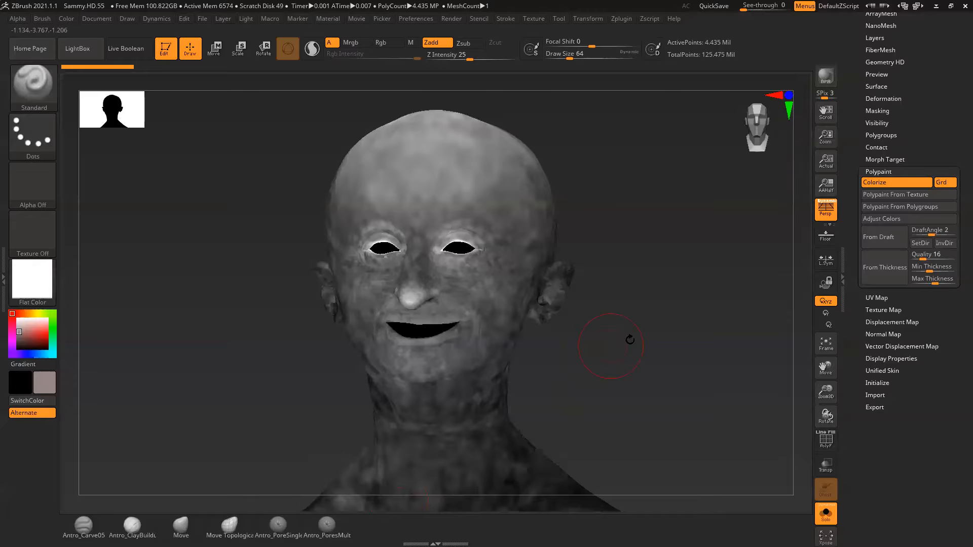
scroll(921, 178, "up", 3)
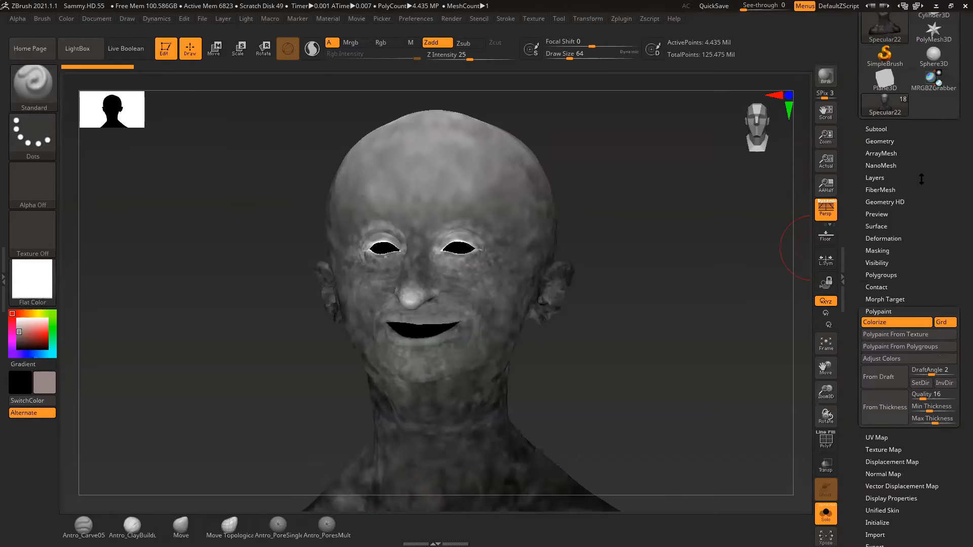
left_click(877, 129)
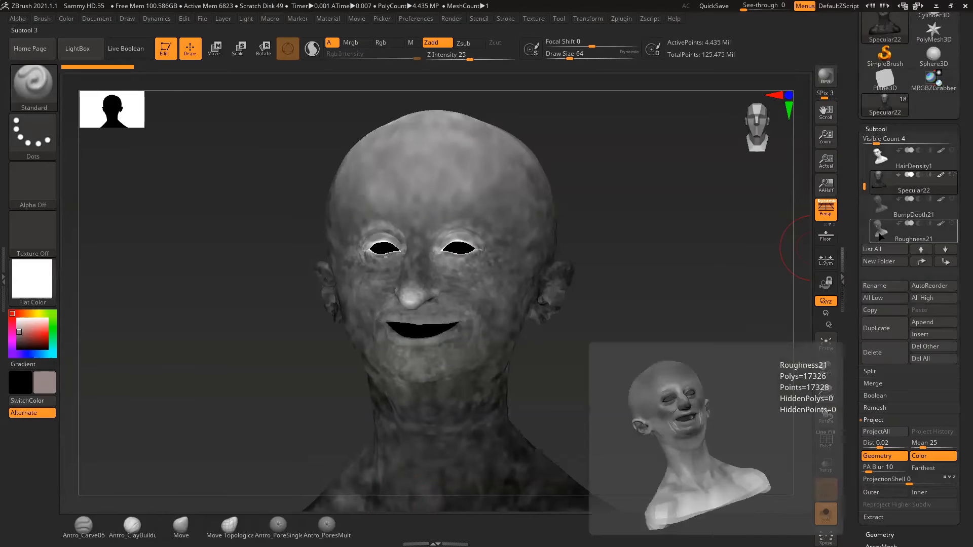
left_click(907, 231)
Examine the roughness paint on the mouth, cheeks and neck from both sides and on the whole bust
left_click_drag(701, 292, 708, 356)
left_click_drag(669, 299, 748, 318)
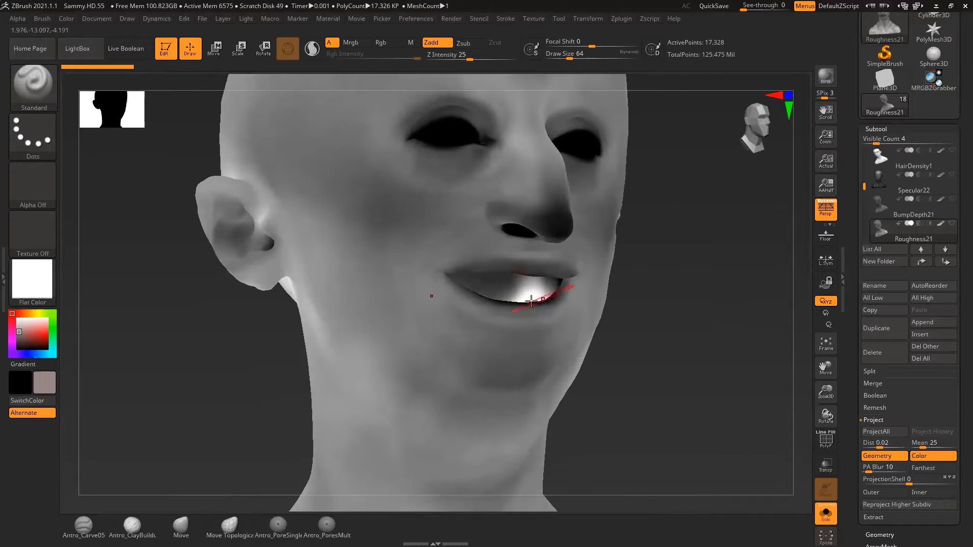
mouse_move(659, 304)
left_mouse_down()
mouse_move(669, 310)
mouse_move(645, 310)
left_mouse_up()
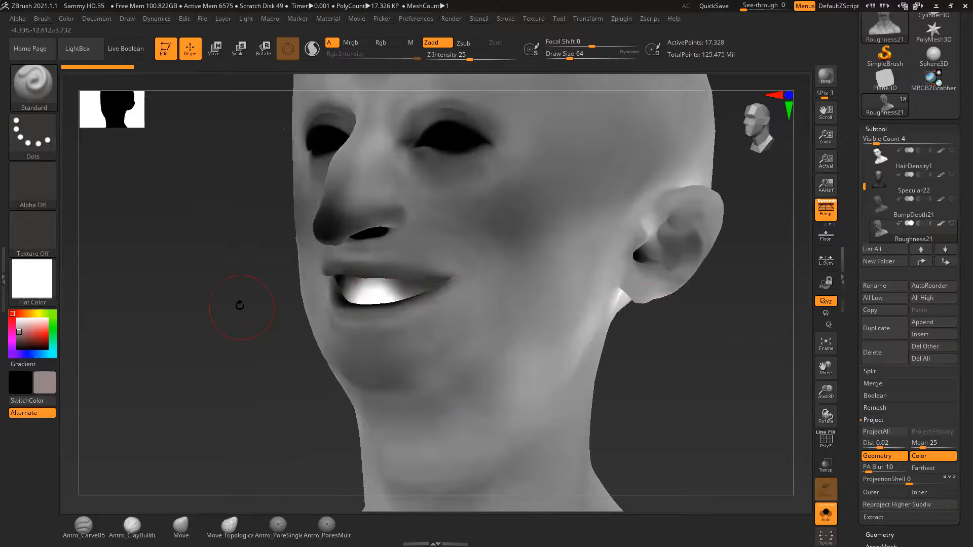
left_click_drag(236, 301, 264, 285)
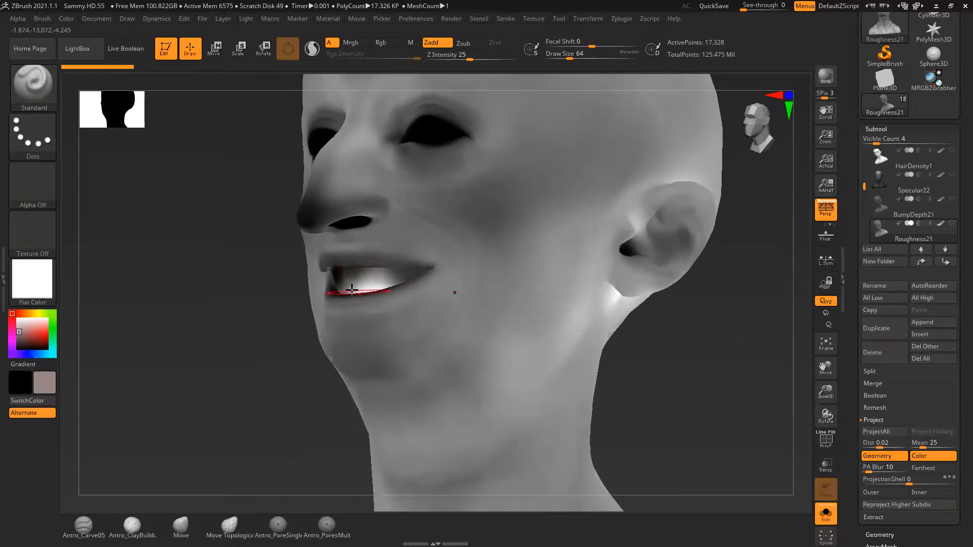
left_click_drag(250, 345, 324, 347)
left_click_drag(616, 372, 582, 340)
left_click_drag(25, 330, 474, 373)
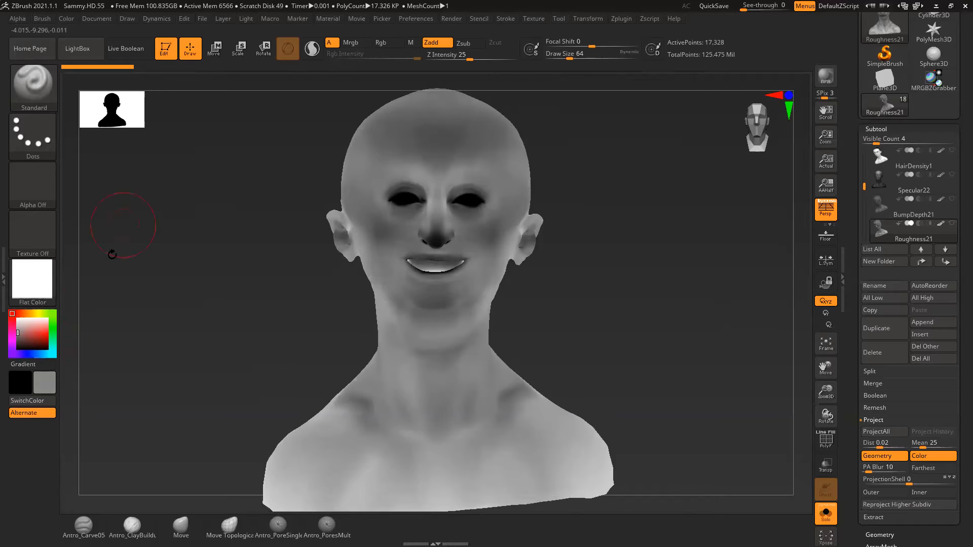
Inspect the roughness paint on the nose, ears and eye area up close
left_click(67, 18)
left_click_drag(562, 361, 659, 338)
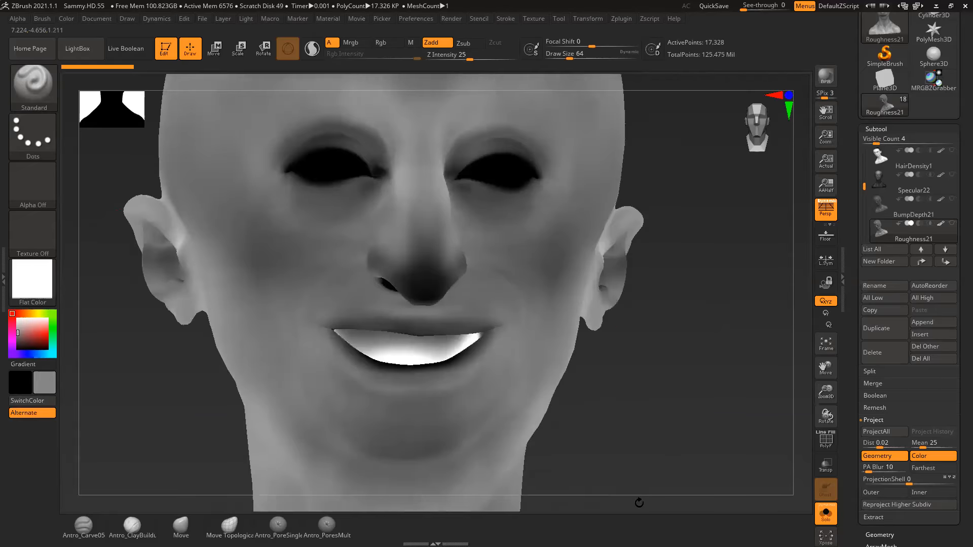
key("space")
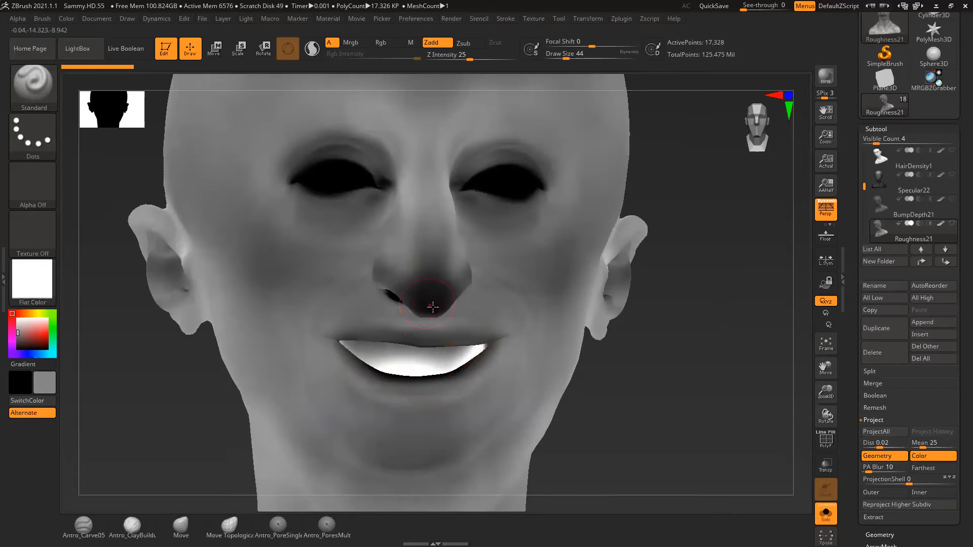
left_click_drag(657, 232, 668, 259)
mouse_move(748, 503)
left_mouse_down()
mouse_move(615, 424)
mouse_move(598, 355)
left_mouse_up()
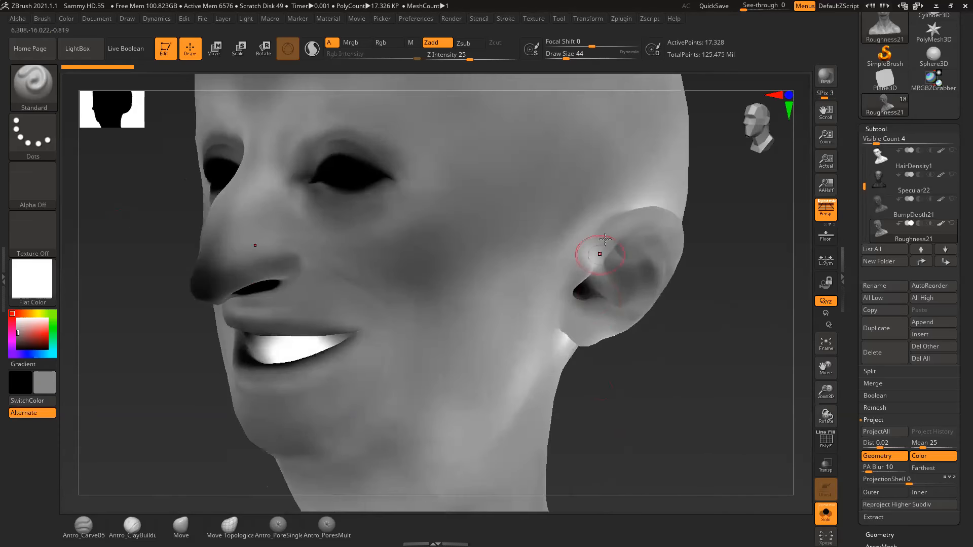
left_click_drag(654, 384, 662, 322)
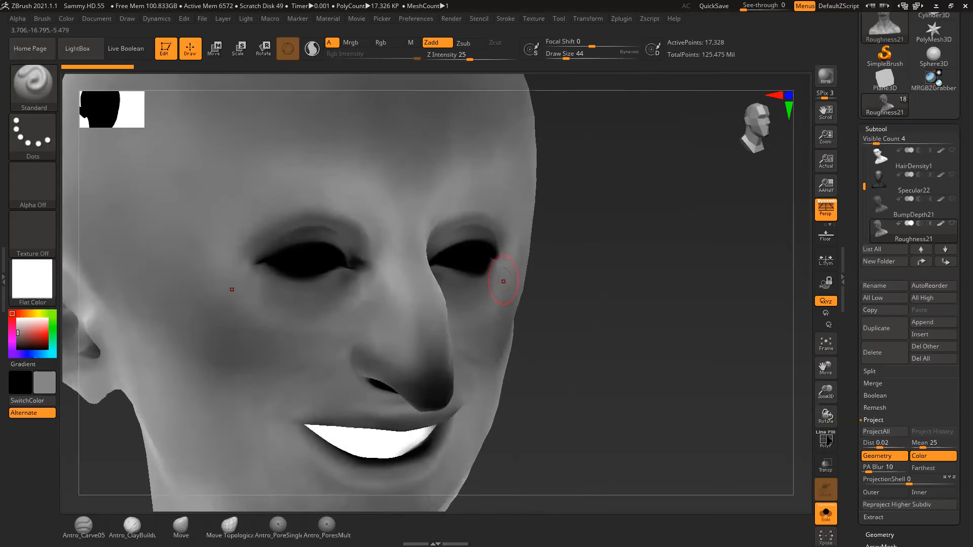
Show the Roughness21 wireframe to inspect the mesh density around the nose and mouth, then hide it
left_click(826, 439)
left_click_drag(695, 372, 704, 395, "alt")
left_click_drag(688, 317, 744, 395, "alt")
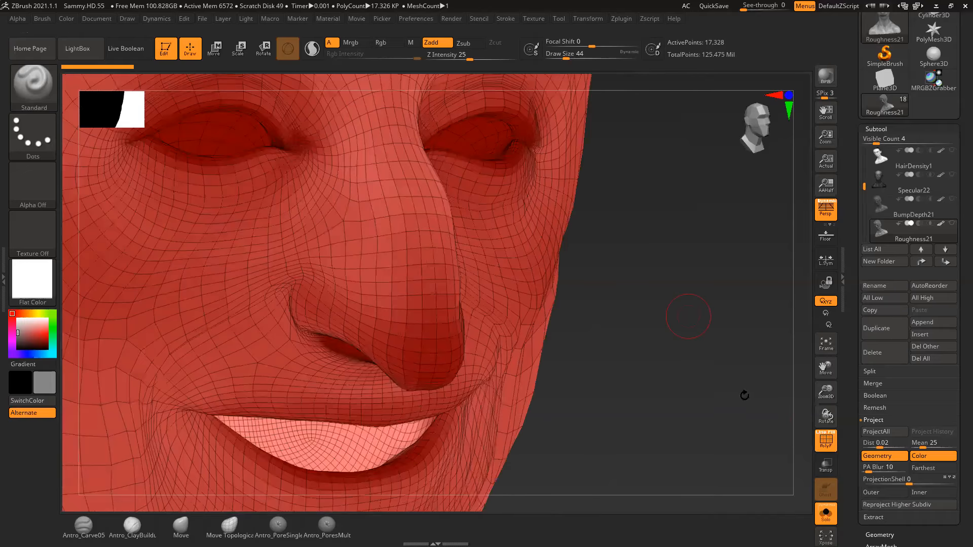
left_click_drag(600, 341, 551, 316)
left_click(826, 445)
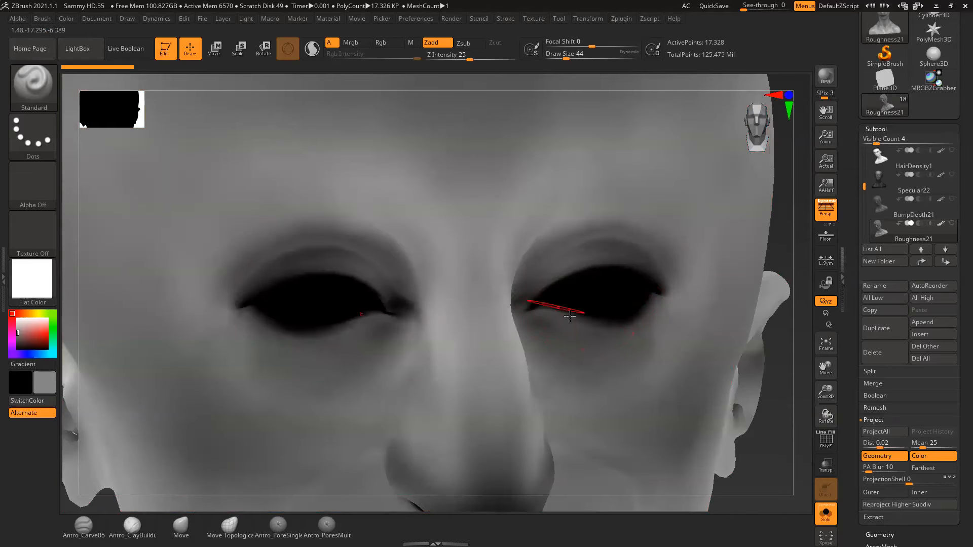
Turn Solo mode off to view the roughness head with the other visible subtools, then isolate it again
left_click_drag(783, 440, 733, 331, "alt")
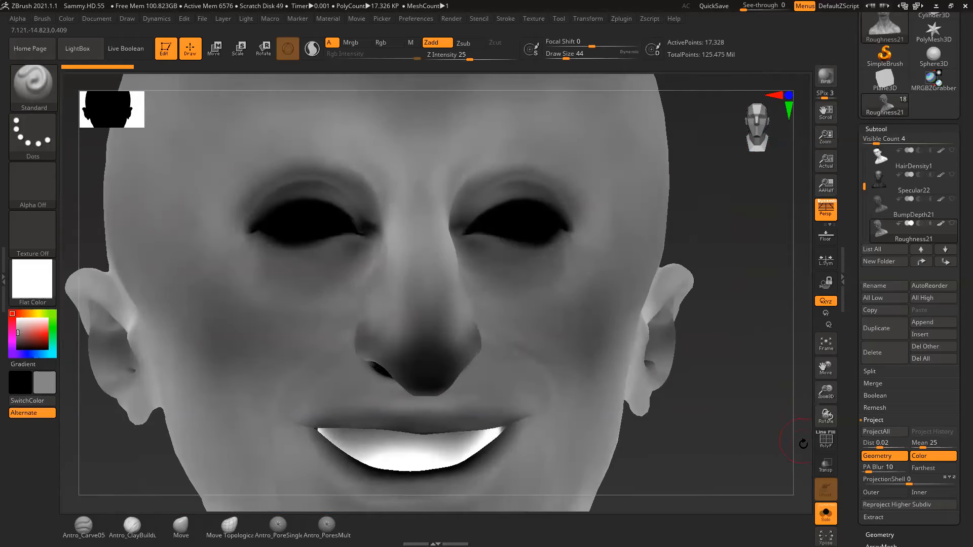
left_click(826, 513)
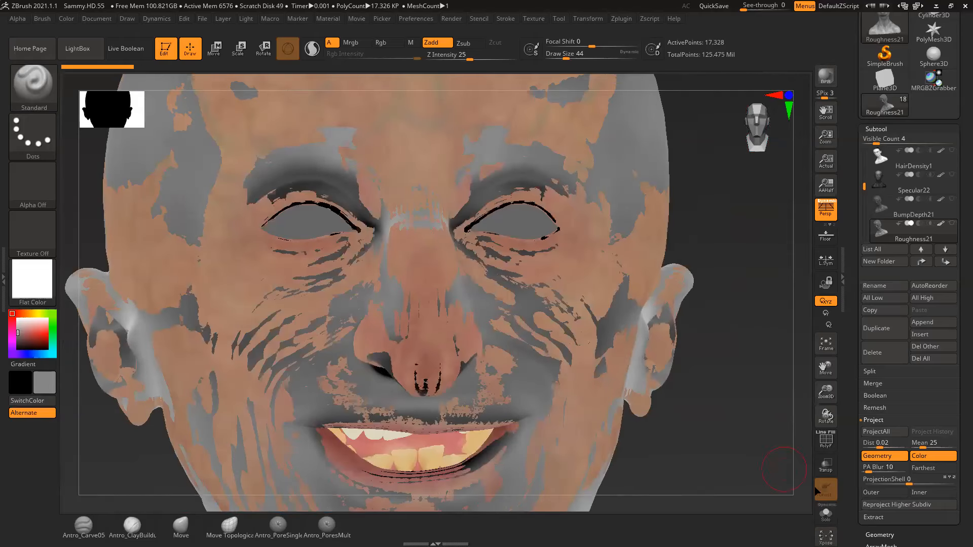
left_click(827, 514)
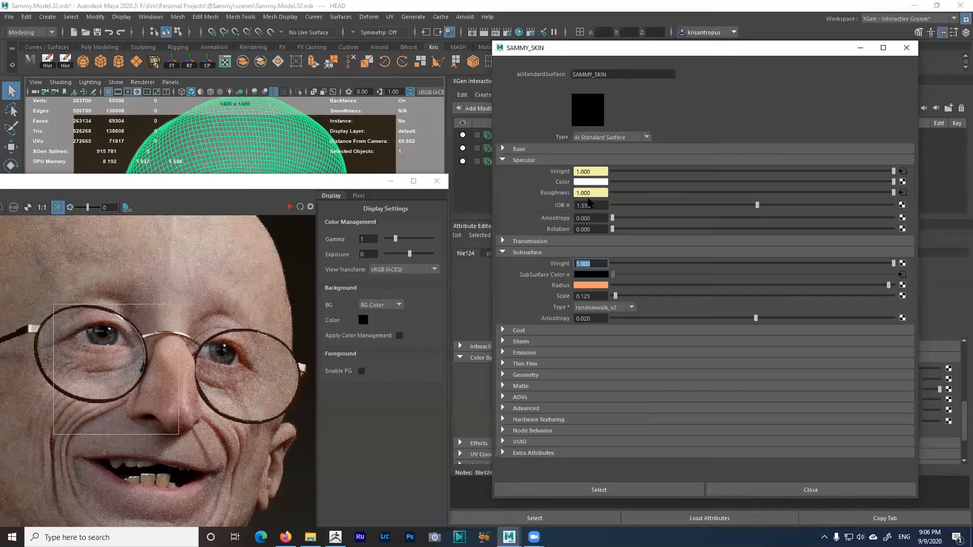
In Maya, check the Alpha Offset of the file texture driving SAMMY_SKIN's specular roughness, then return to ZBrush
left_click(902, 192)
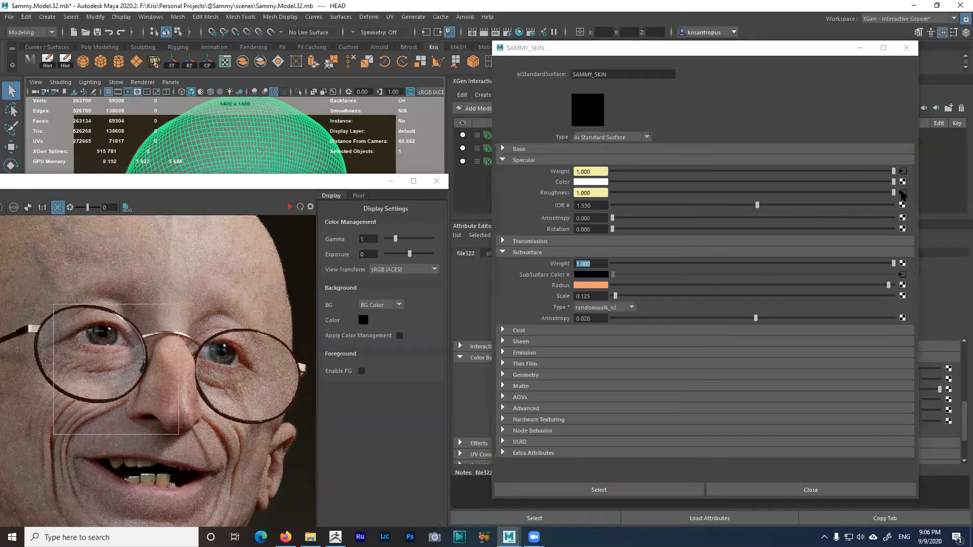
left_click_drag(814, 50, 305, 101)
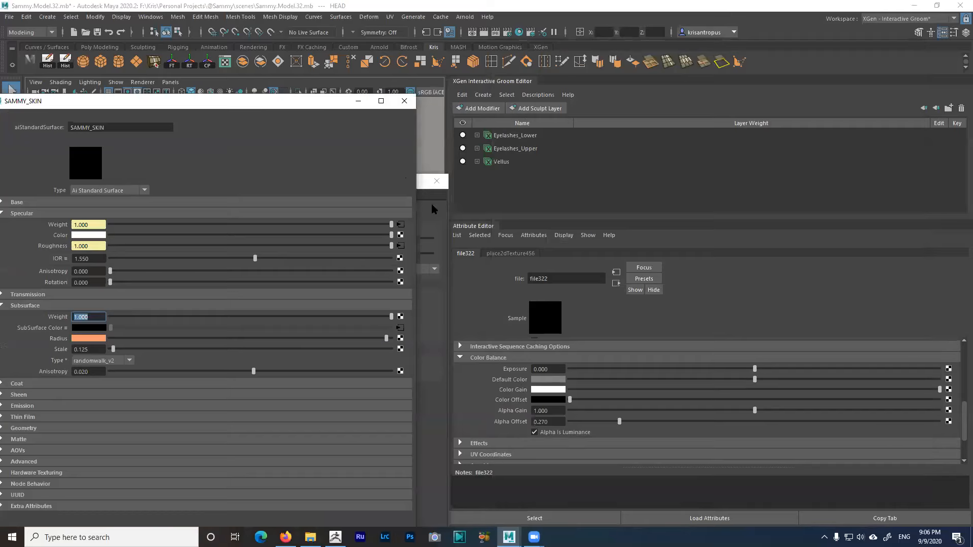
left_click(540, 423)
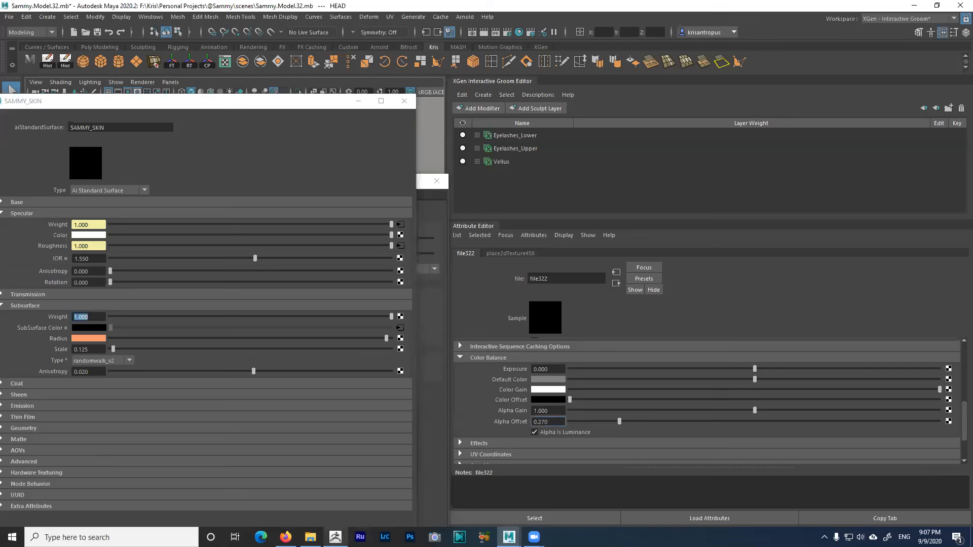
left_click(336, 537)
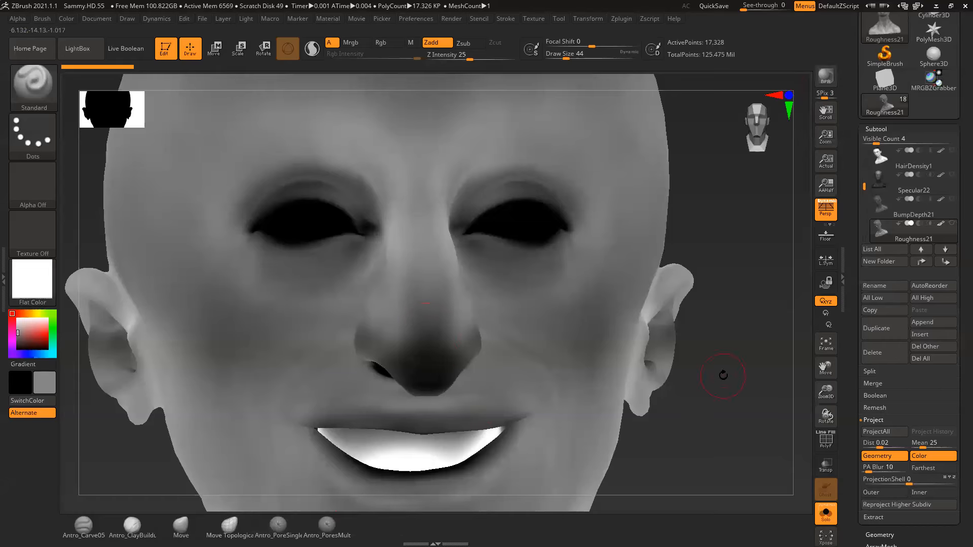
Try an HSV Intensity of about 0.12 on the roughness polypaint with Adjust Colors, check the face preview, and cancel the adjustment
scroll(847, 406, "down", 6)
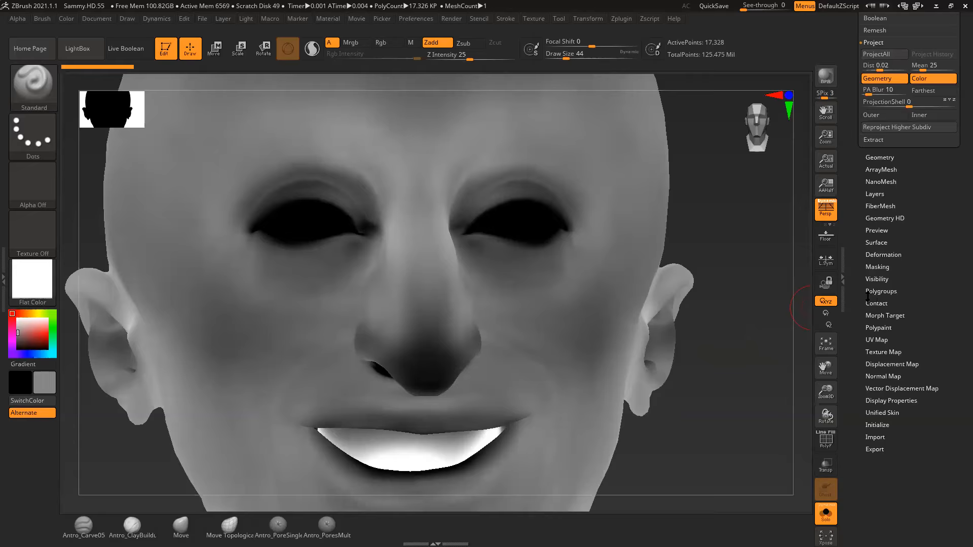
left_click(872, 324)
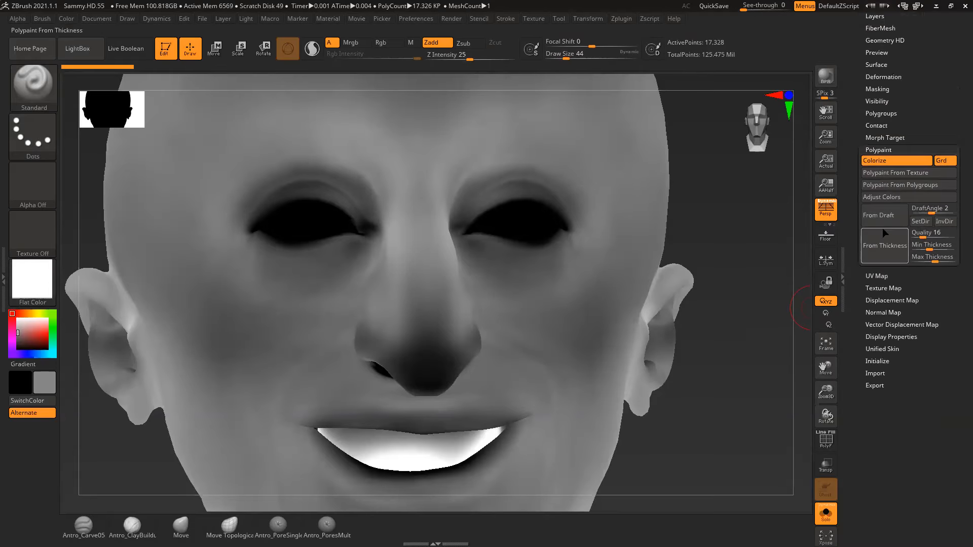
left_click(882, 198)
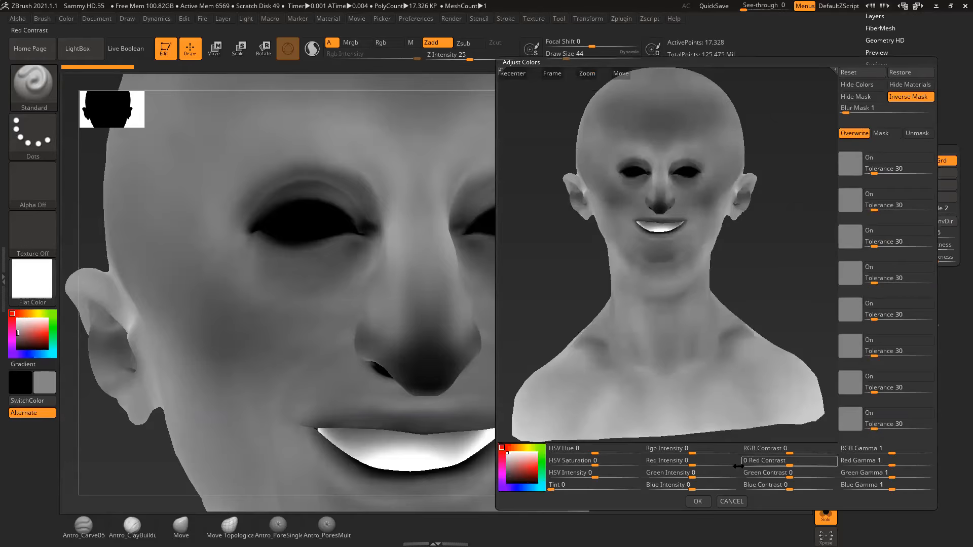
left_click_drag(599, 473, 612, 479)
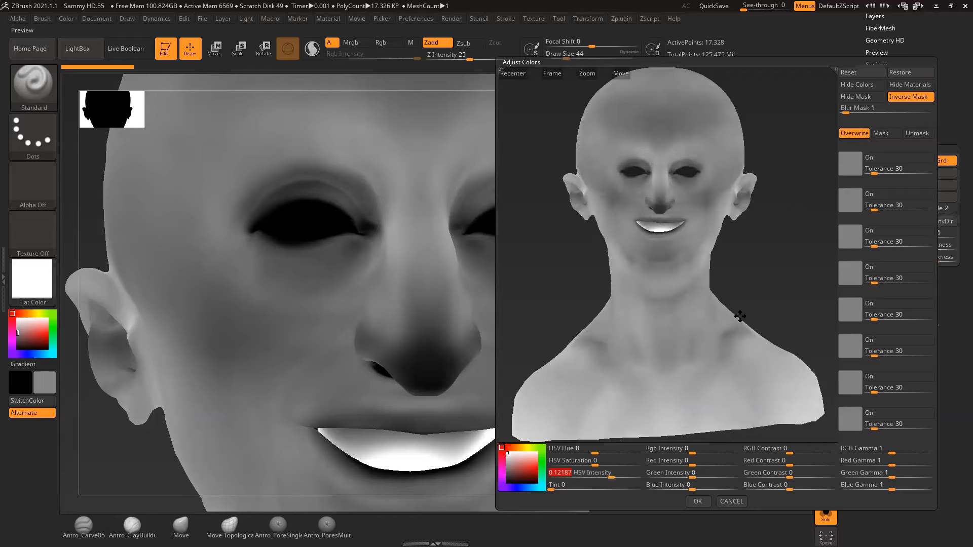
left_click_drag(758, 285, 804, 339)
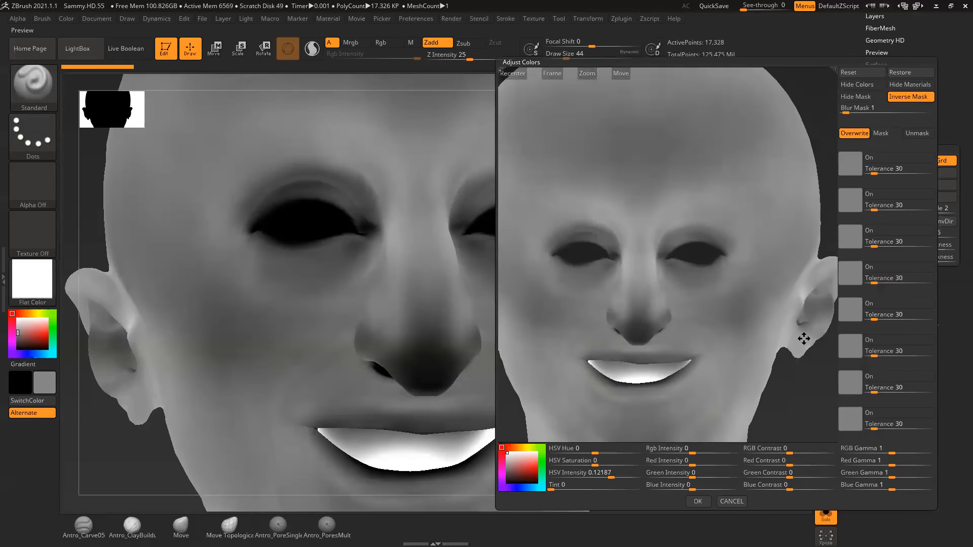
mouse_move(807, 384)
left_mouse_down()
mouse_move(816, 393)
mouse_move(812, 379)
left_mouse_up()
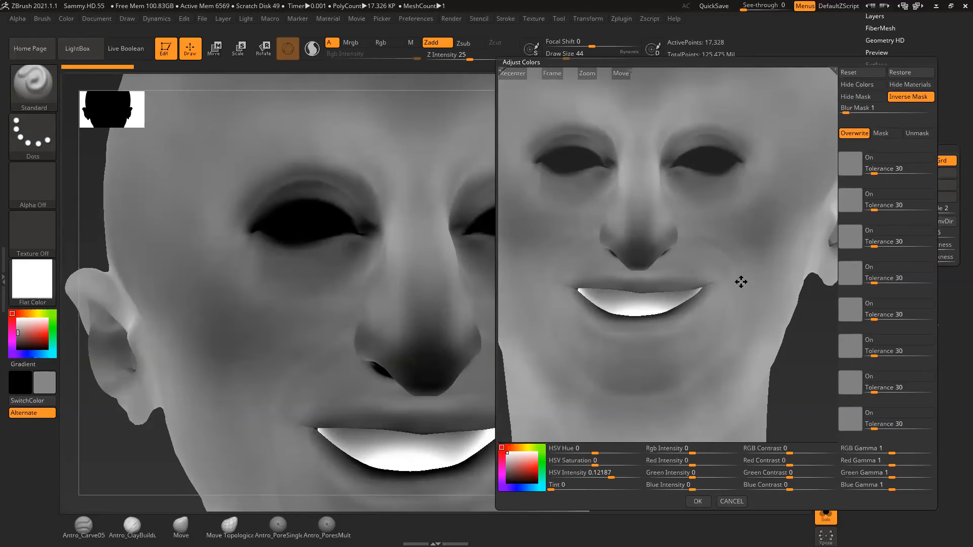
left_click(732, 501)
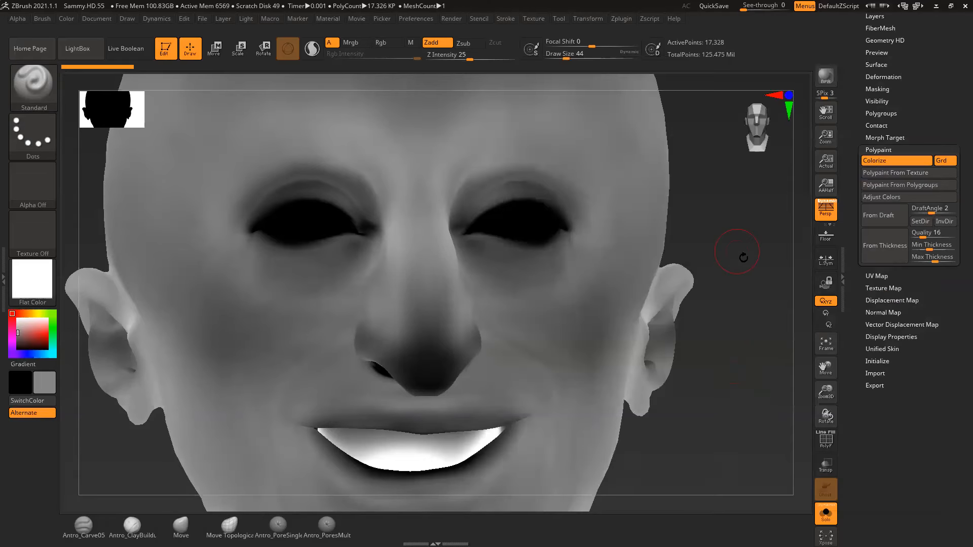
Return to Maya and check the Alpha Offset of the file texture driving SAMMY_SKIN's specular roughness
left_click_drag(733, 249, 717, 260)
left_click_drag(749, 388, 746, 335, "alt")
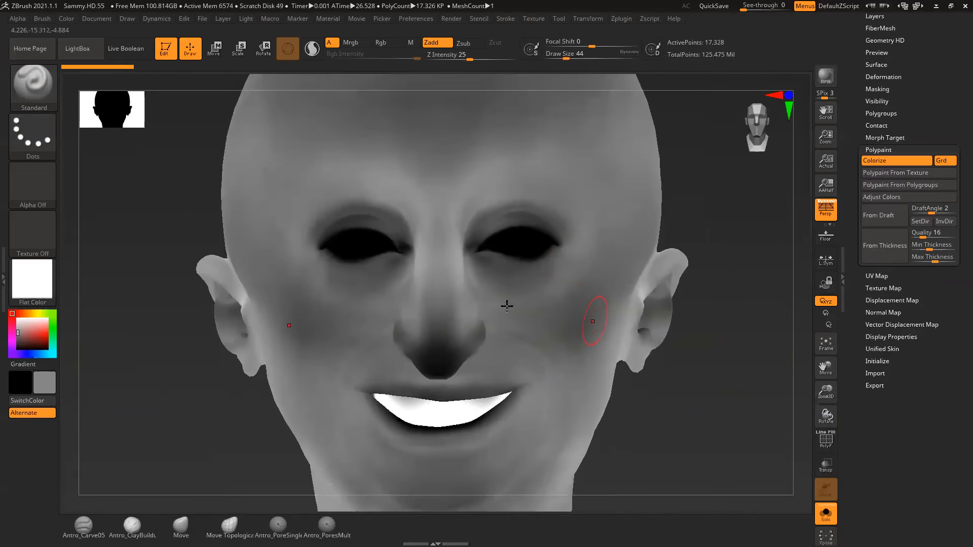
left_click(935, 6)
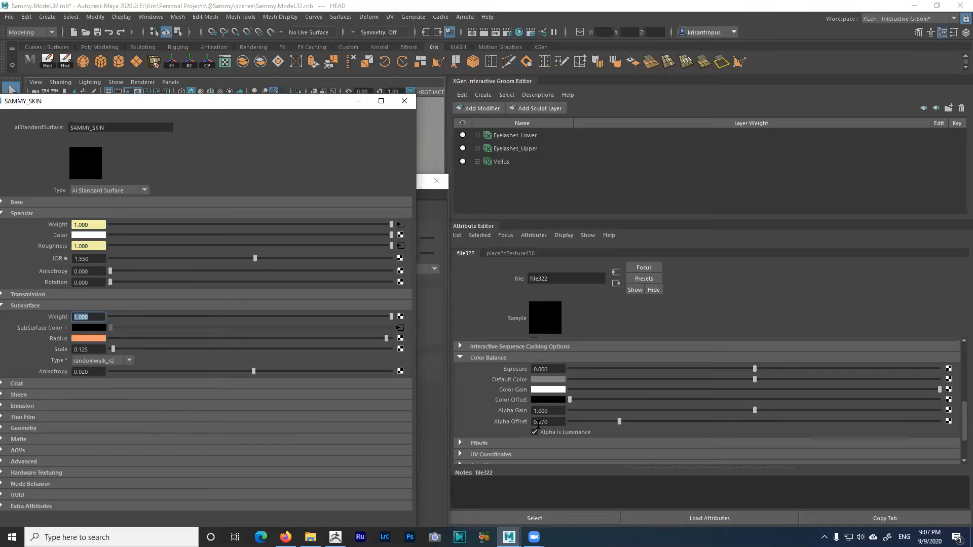
left_click_drag(538, 422, 552, 422)
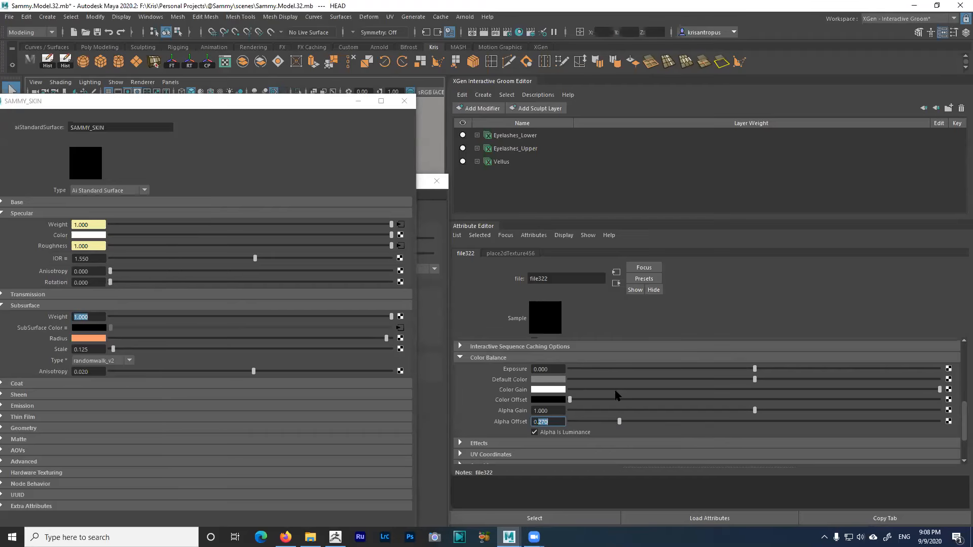
Go back to the SAMMY_SKIN shader and review its Specular, Transmission and Subsurface attributes
left_click(615, 284)
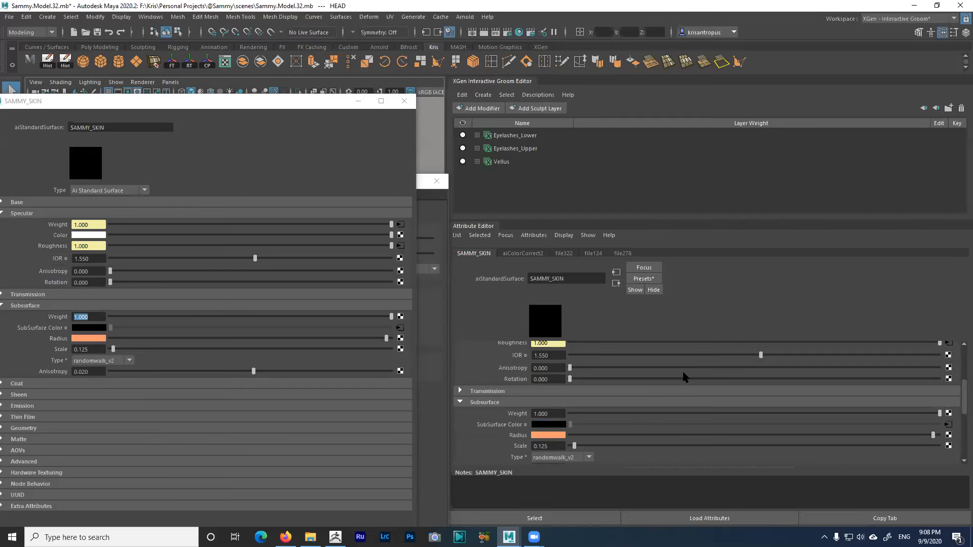
scroll(682, 376, "up", 2)
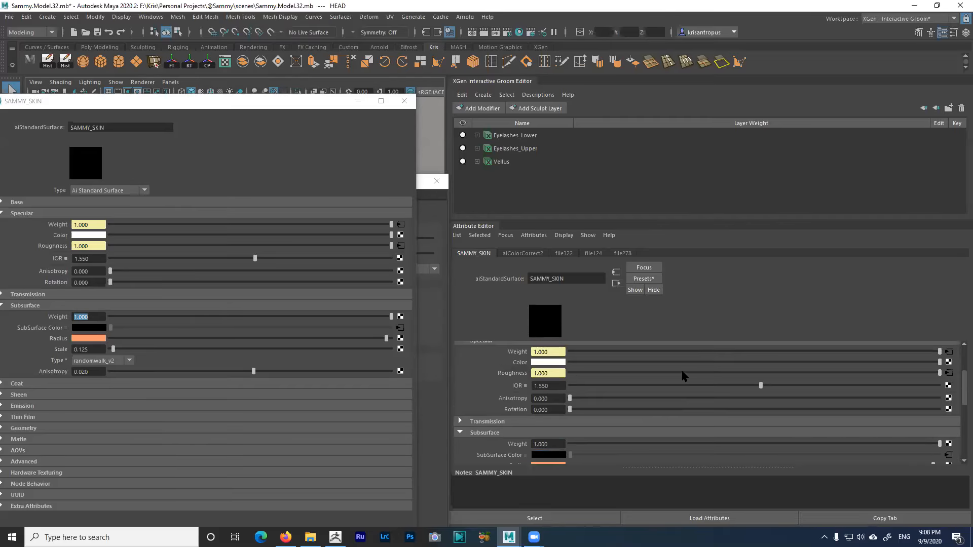
left_click(487, 421)
left_click(506, 422)
scroll(688, 380, "down", 2)
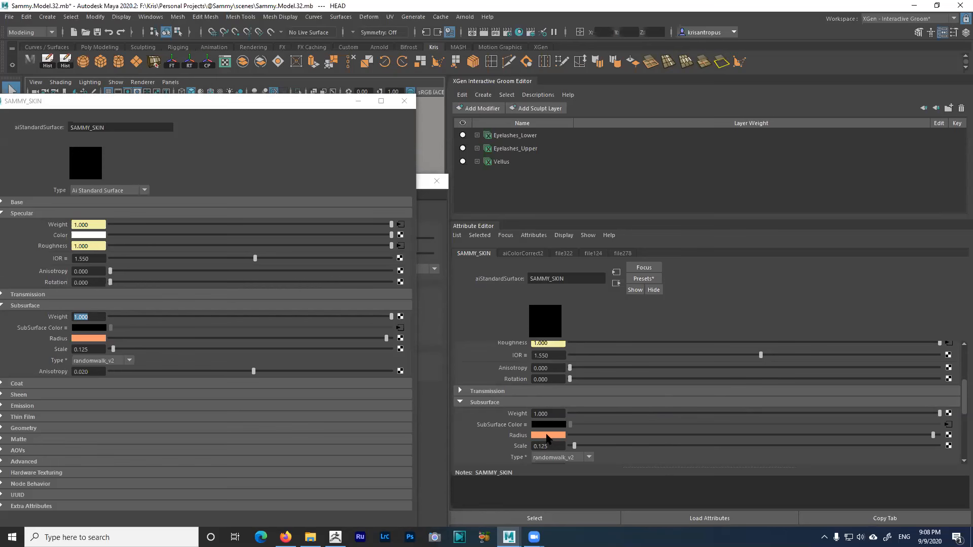
Inspect SAMMY_SKIN's subsurface Radius color with Color Management turned off, then turn Color Management back on
left_click(548, 437)
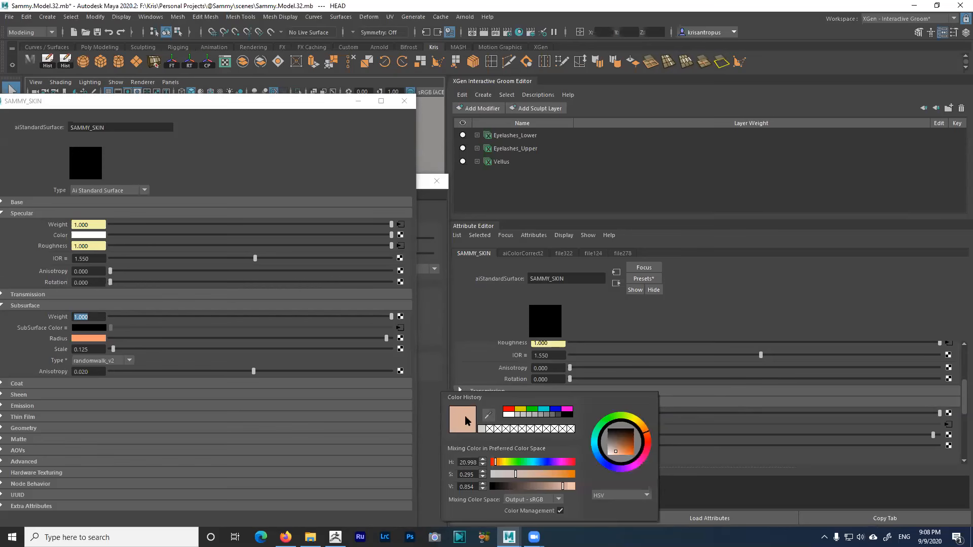
left_click(550, 435)
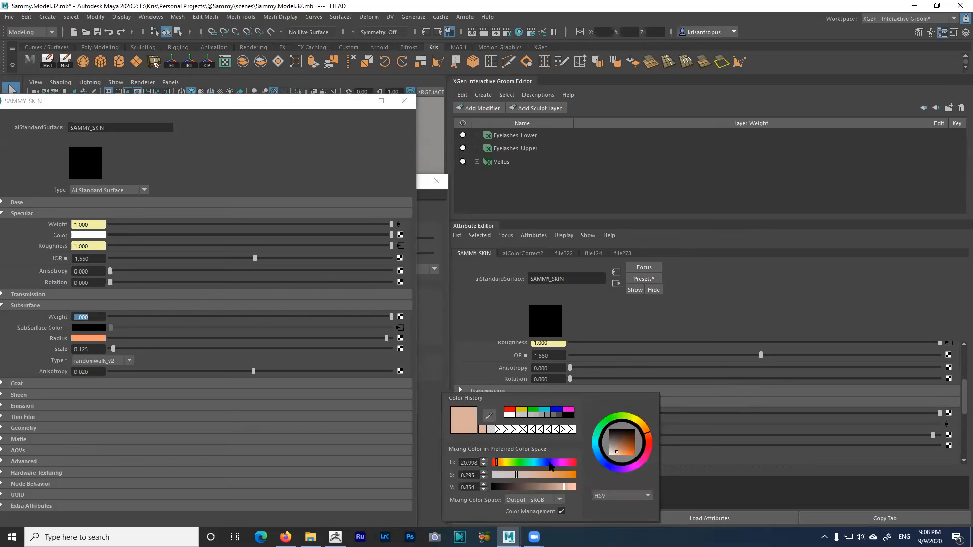
left_click(561, 511)
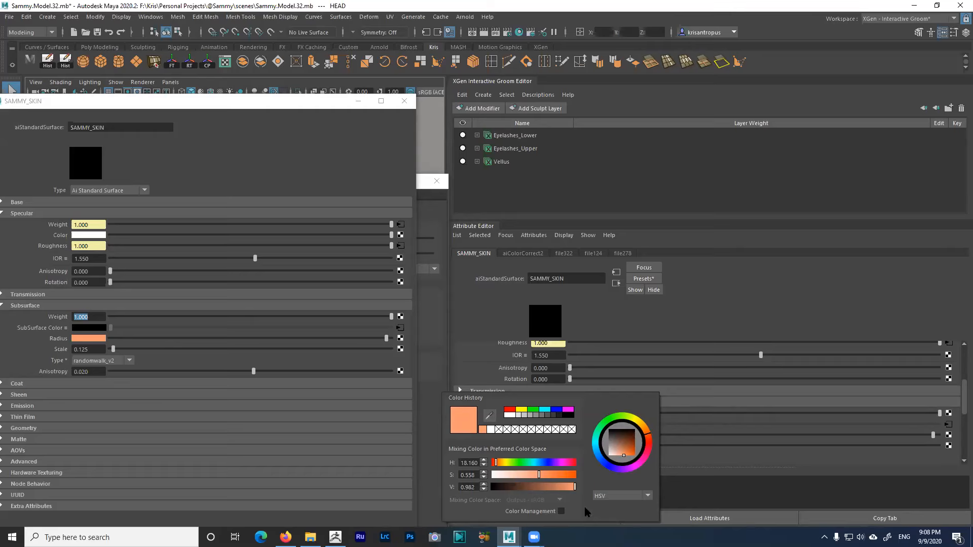
left_click(561, 511)
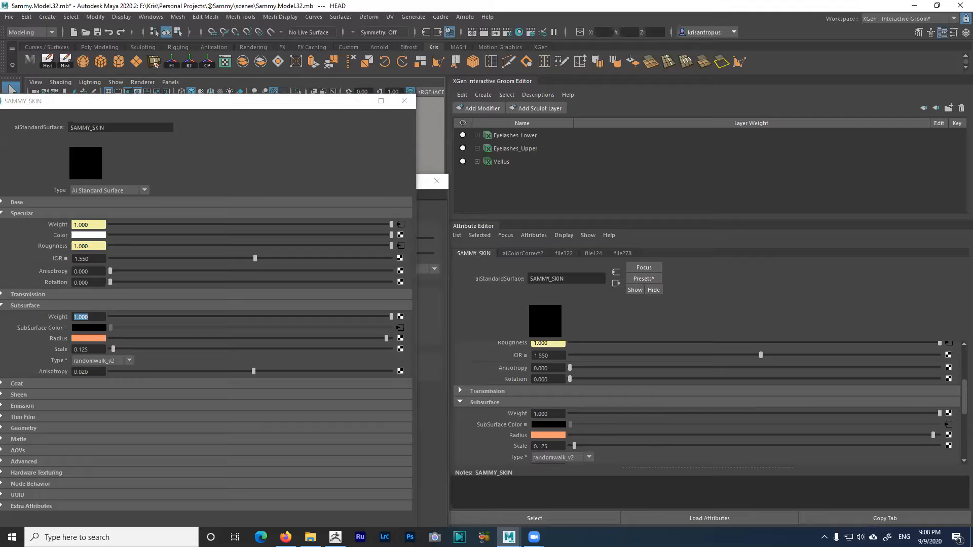
Switch to Photos and examine the skin highlights on the face in A.jpg up close, then return to Maya
key("alt+Tab")
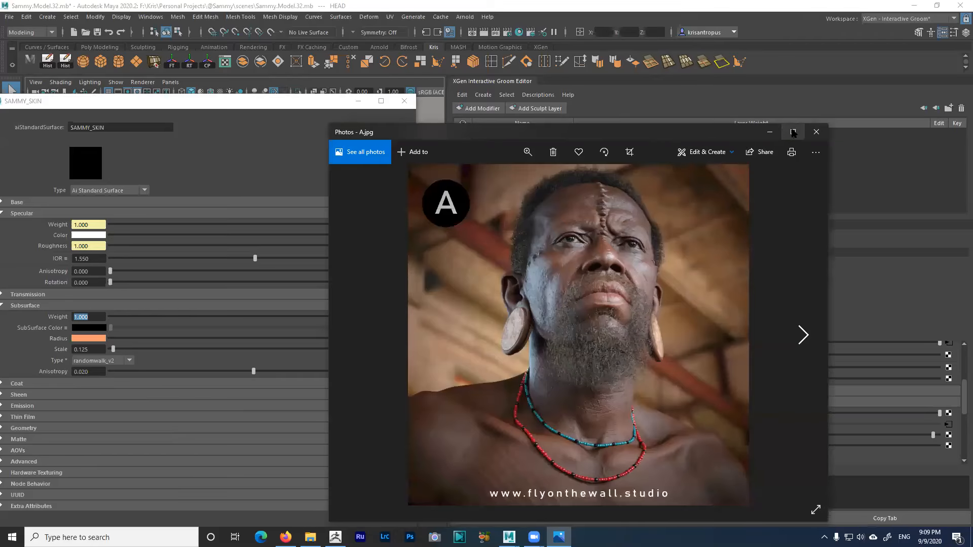
left_click(796, 132)
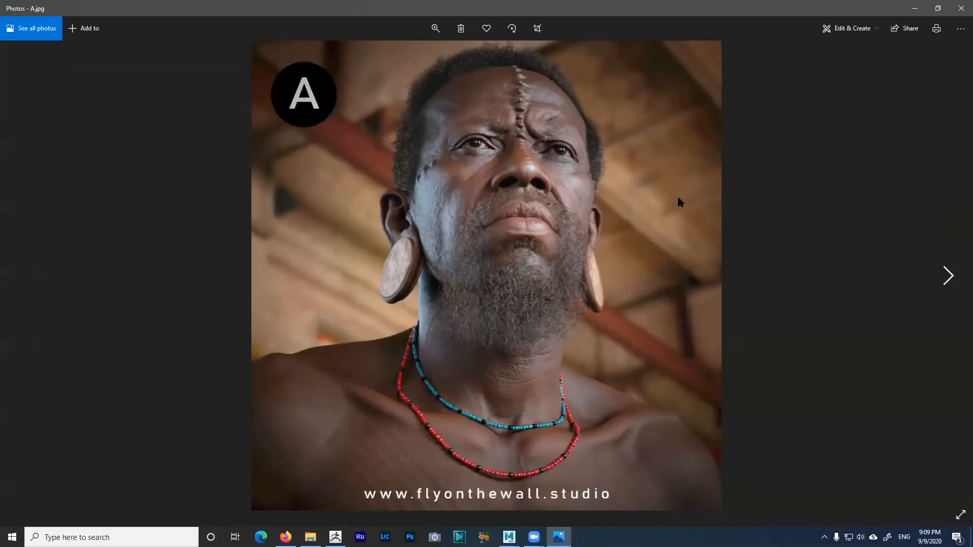
scroll(677, 193, "up", 4)
scroll(694, 228, "up", 1)
left_click_drag(687, 78, 712, 344)
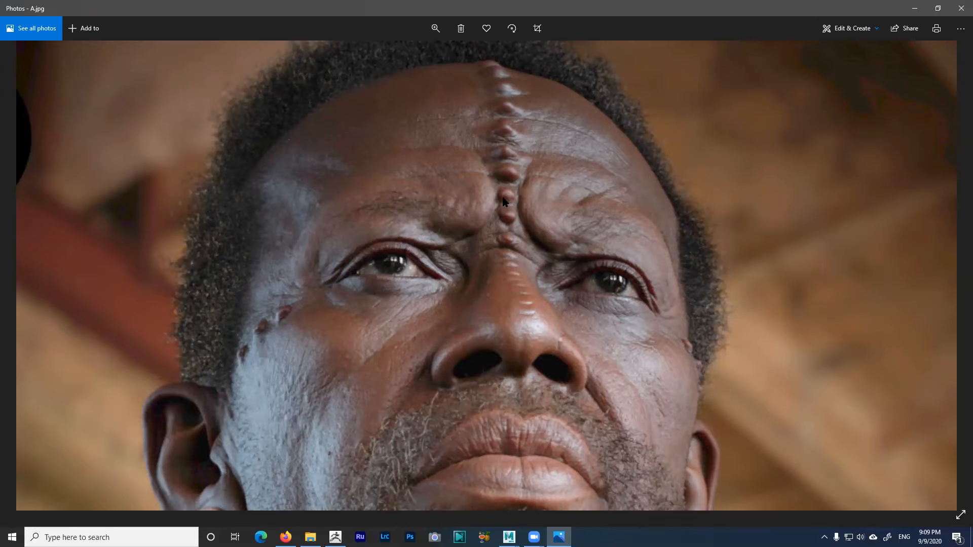
left_click(916, 9)
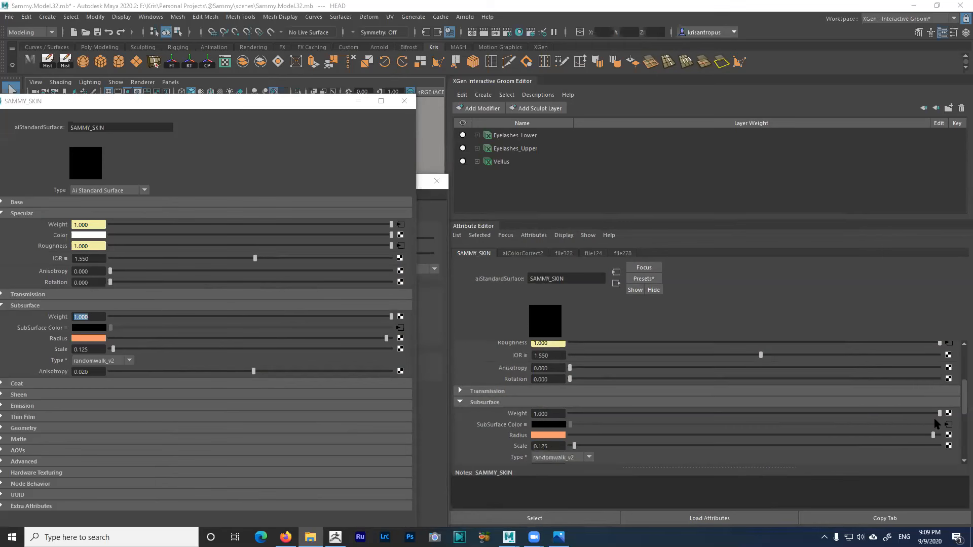
Inspect the aiColorCorrect2 node feeding SAMMY_SKIN's SubSurface Color
left_click(947, 425)
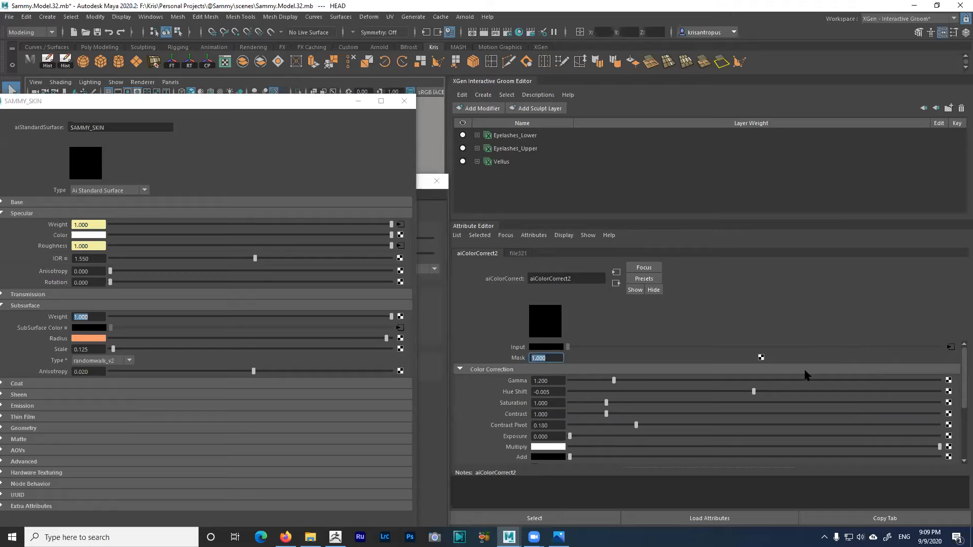
left_click_drag(535, 278, 581, 282)
left_click(542, 280)
left_click(571, 281)
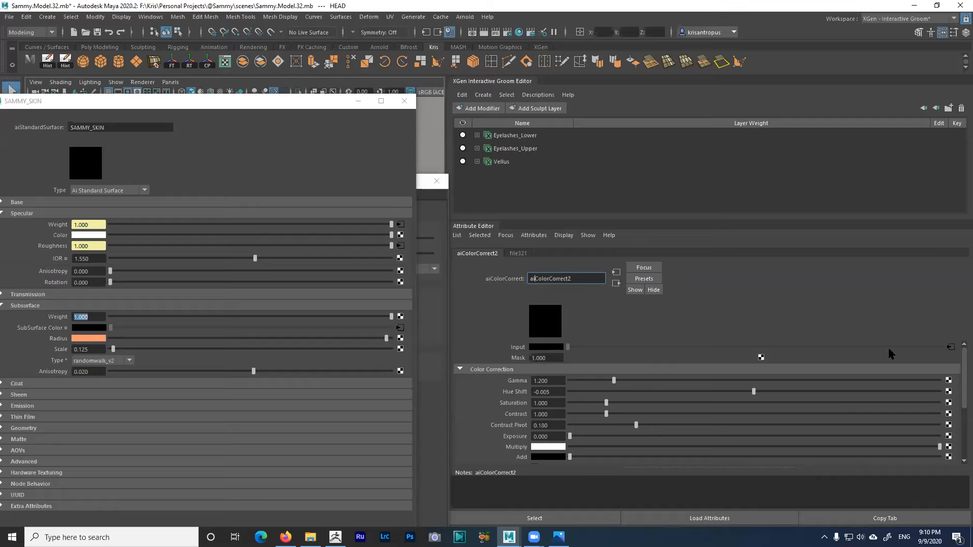
Open the Hypershade, clear its graph and display the SAMMY_SKIN shader network
left_click(519, 32)
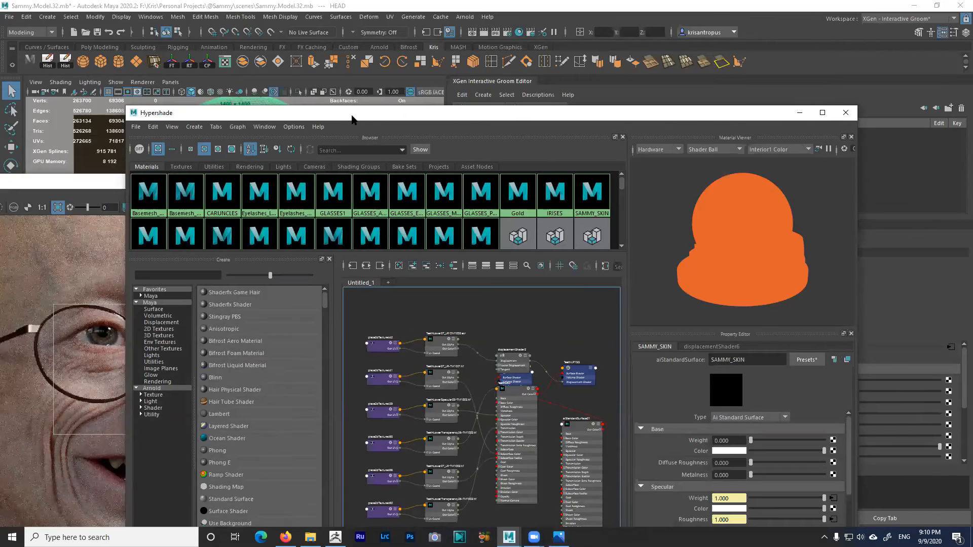
left_click_drag(353, 119, 499, 217)
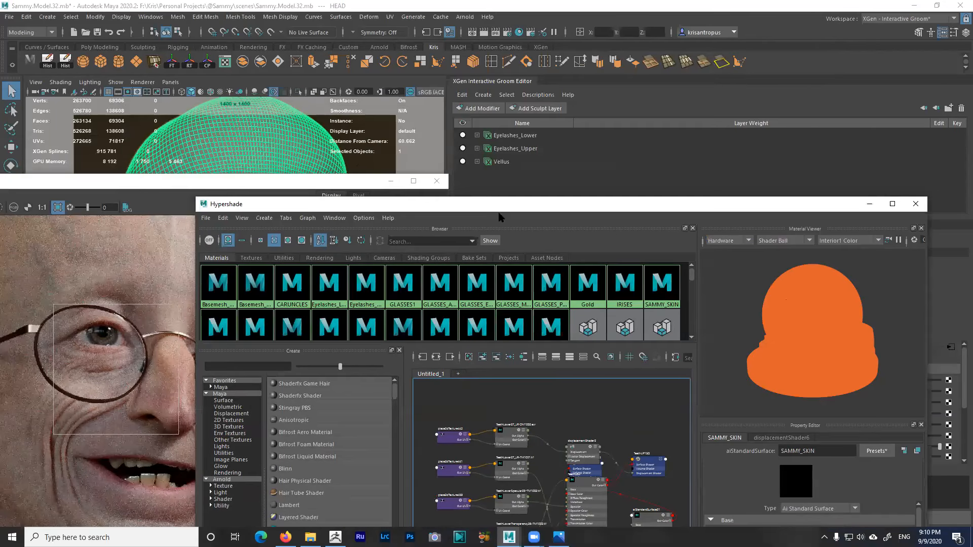
left_click(308, 218)
left_click(334, 252)
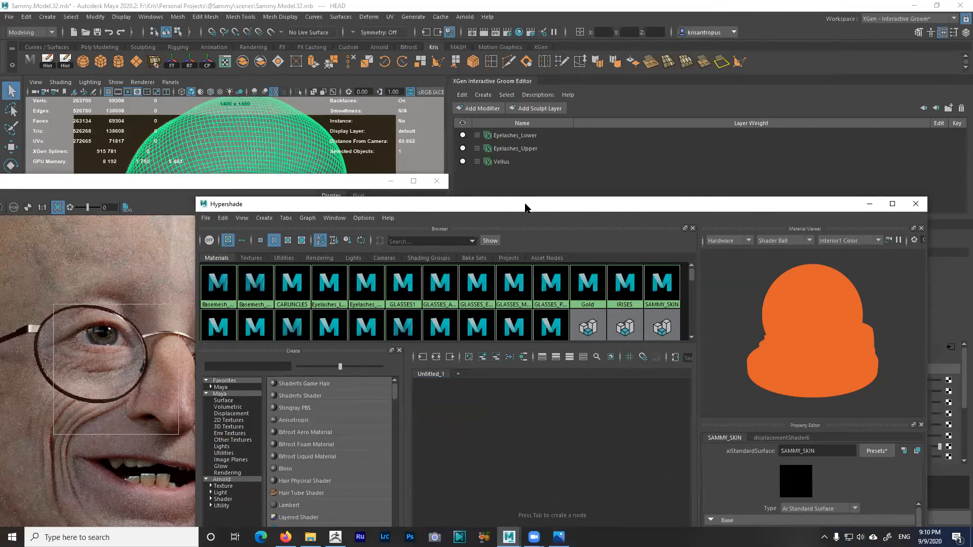
left_click_drag(525, 207, 453, 43)
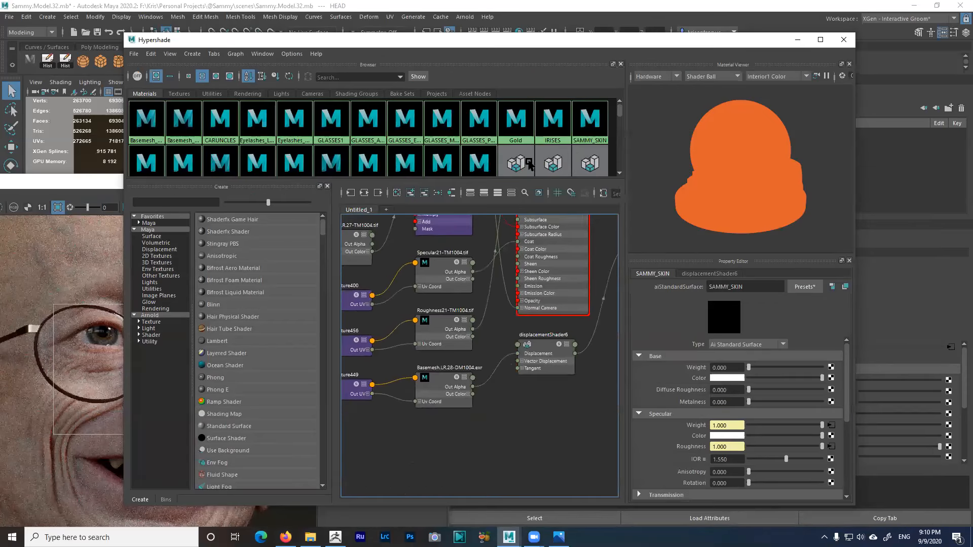
Trace the connection from aiColorCorrect2's Out Color to SAMMY_SKIN's Subsurface Color, then minimize the Hypershade
middle_click_drag(423, 371, 514, 421, "alt")
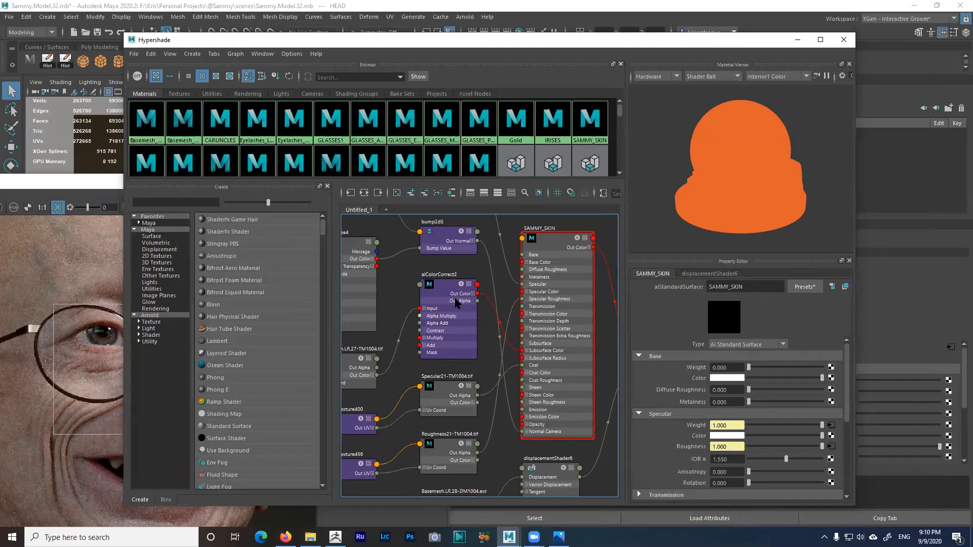
middle_click_drag(466, 318, 496, 310, "alt")
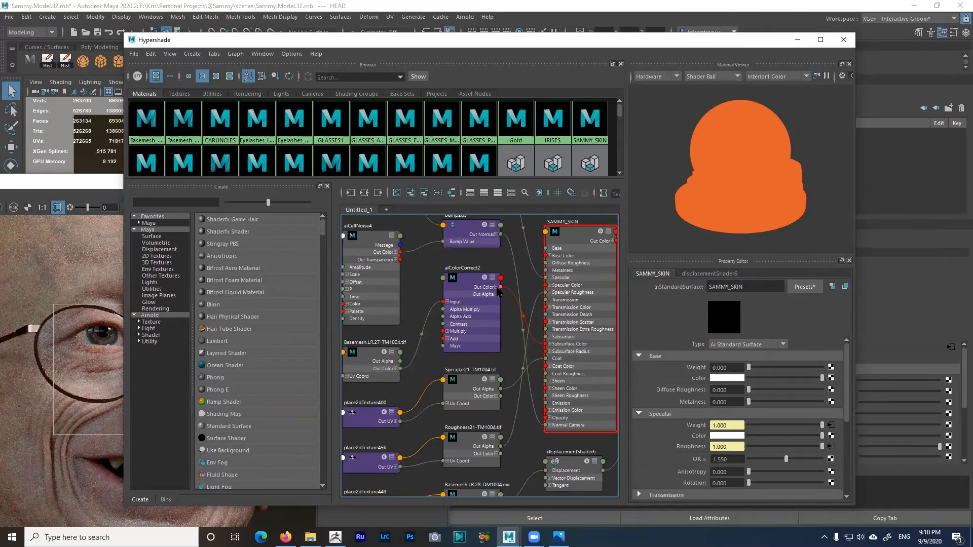
left_click_drag(499, 287, 553, 344)
left_click(793, 43)
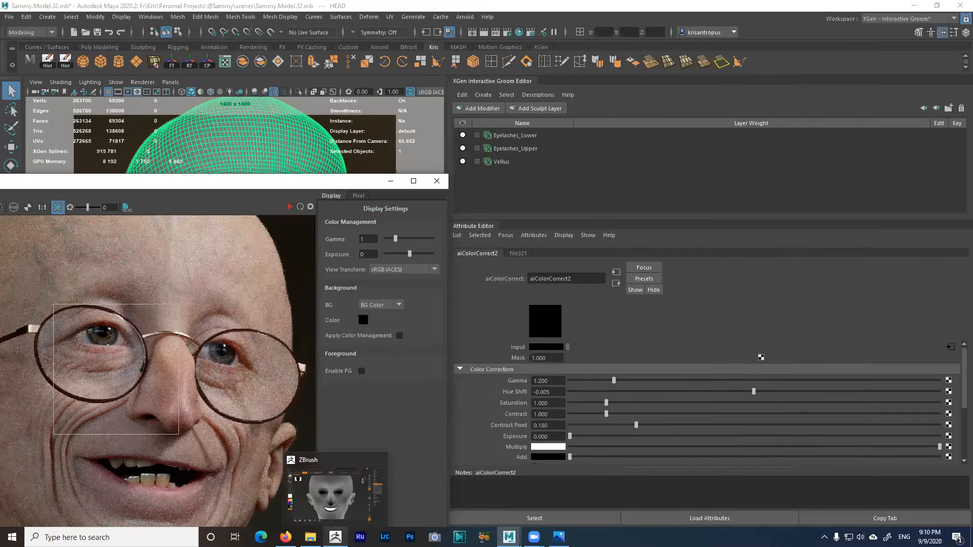
Switch to ZBrush and select the Basemesh.LR.28 subtool
left_click(335, 537)
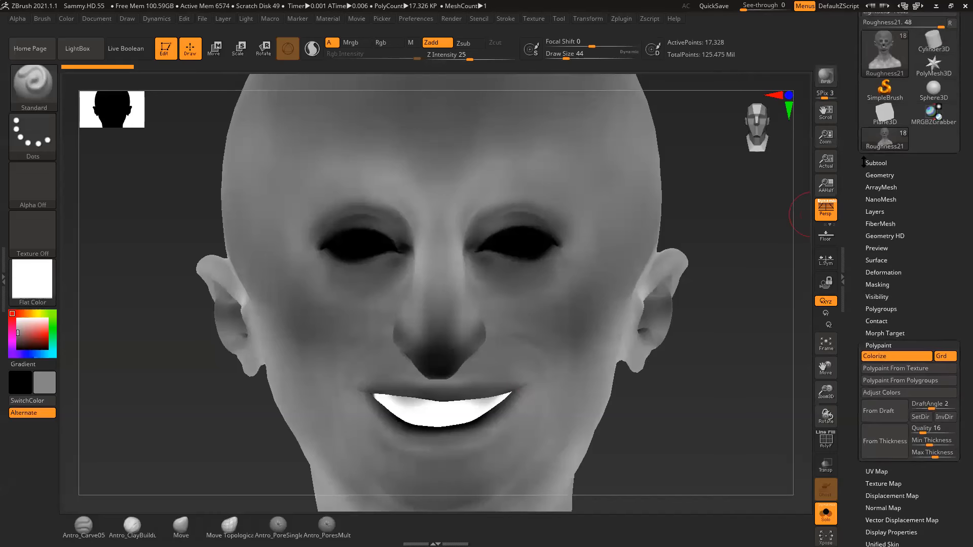
left_click(873, 173)
left_click_drag(863, 230, 864, 178)
left_click(897, 205)
Inspect the skin color polypaint on the Basemesh.LR.28 head from three-quarter and front views
mouse_move(769, 259)
left_mouse_down("alt")
mouse_move(708, 219)
mouse_move(708, 233)
mouse_move(725, 228)
mouse_move(686, 233)
mouse_move(699, 232)
mouse_move(686, 219)
mouse_move(710, 219)
mouse_move(684, 221)
mouse_move(706, 260)
mouse_move(695, 256)
mouse_move(714, 250)
mouse_move(691, 235)
mouse_move(704, 259)
mouse_move(680, 282)
mouse_move(710, 284)
mouse_move(697, 272)
mouse_move(706, 269)
left_mouse_up("alt")
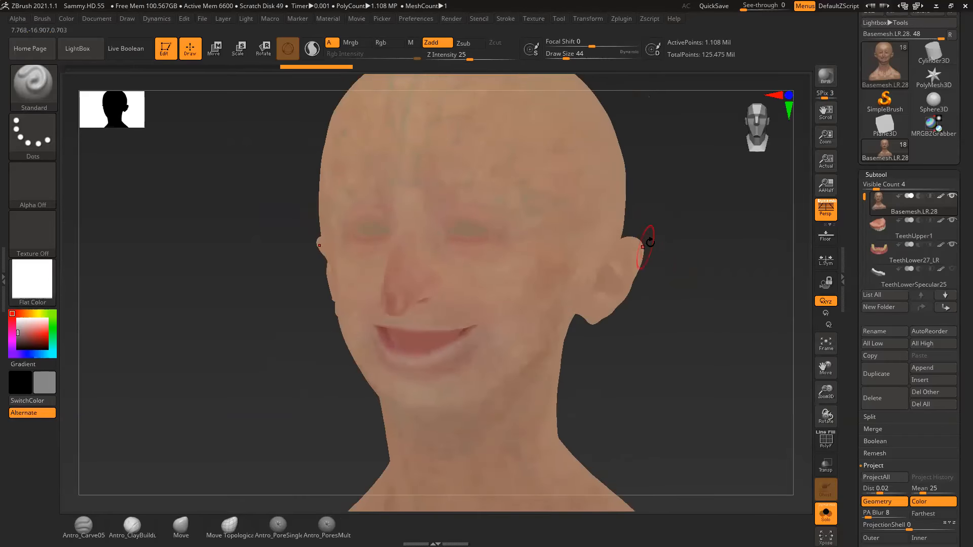
left_click_drag(701, 230, 714, 270)
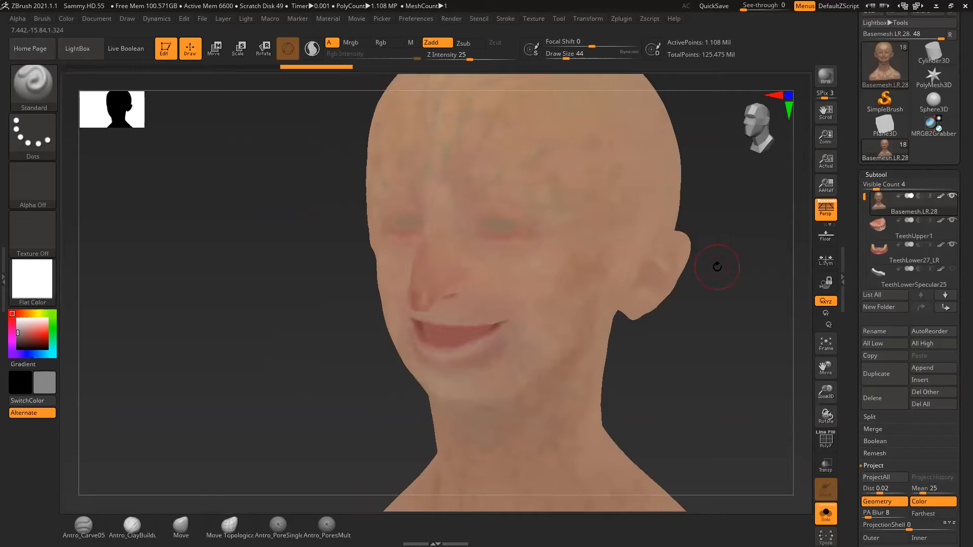
left_click_drag(721, 342, 699, 324)
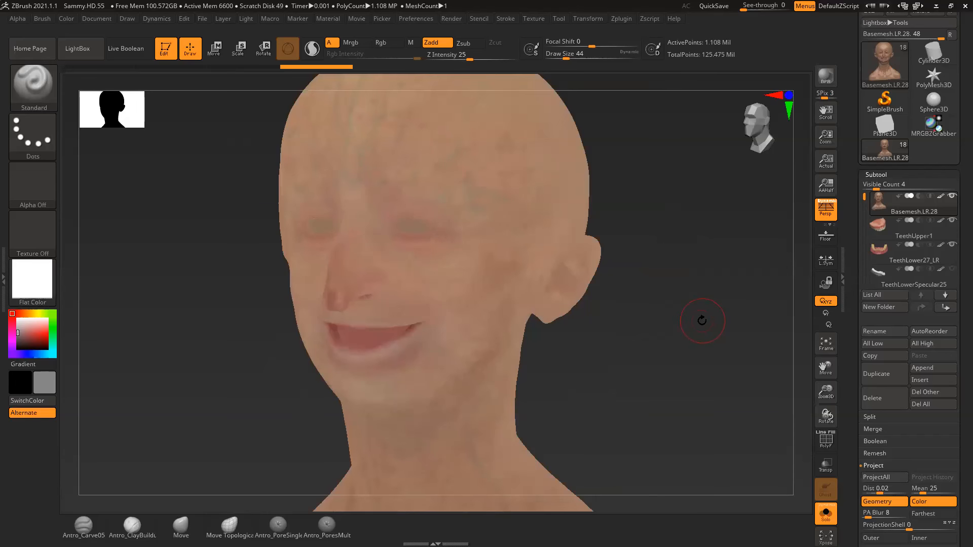
left_click_drag(661, 308, 697, 279)
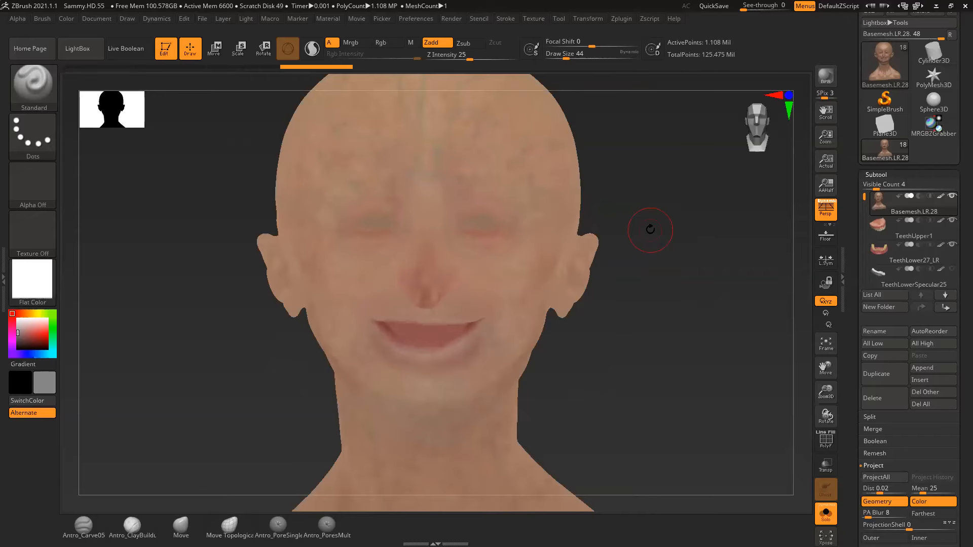
Inspect the Basemesh.LR.28 head's polypaint from the front, comparing it three subdivision levels lower and back at the highest level
left_click_drag(705, 263, 700, 282)
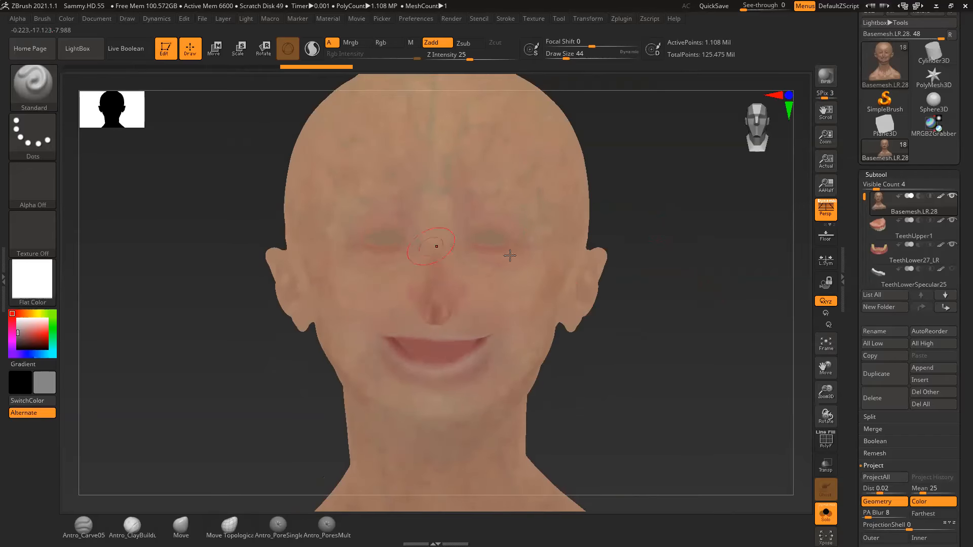
left_click_drag(678, 256, 739, 242)
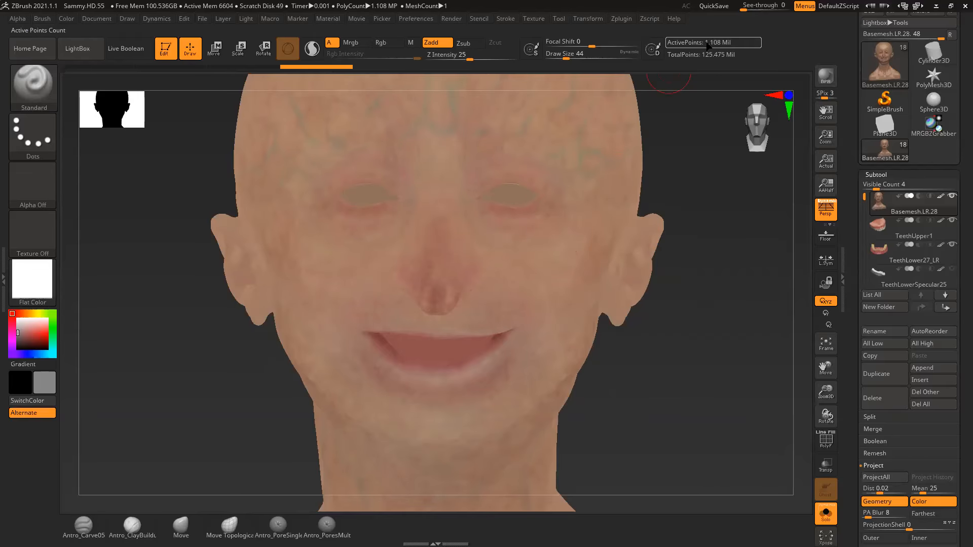
key("shift")
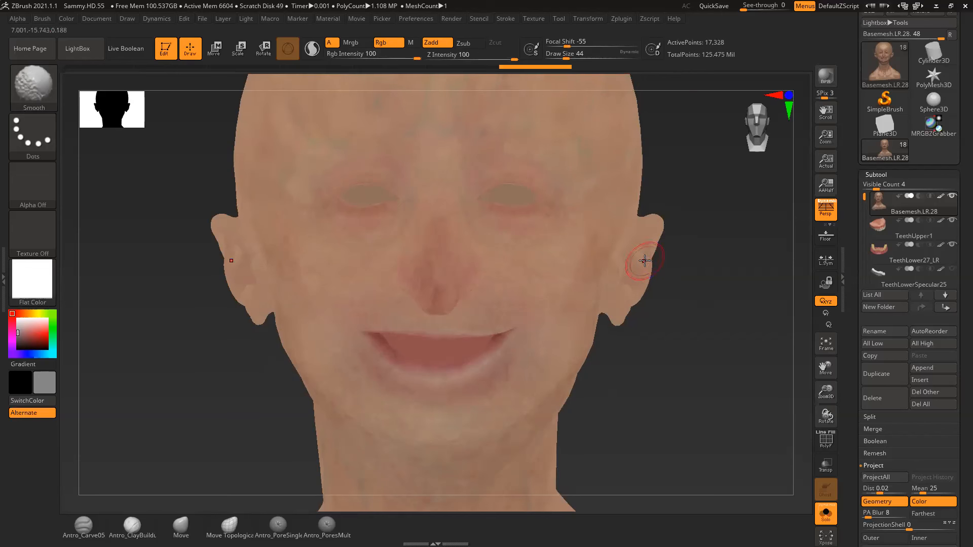
key("d")
key("d")
key("d")
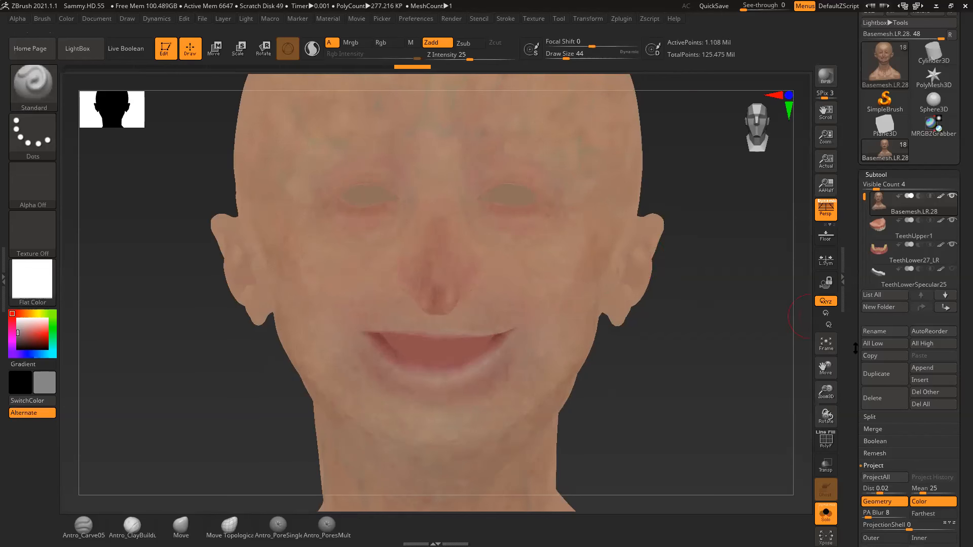
Try polypaint Adjust Colors on the head with RGB Gamma 1.05691 and HSV Saturation 0.03812, and cancel the adjustment
scroll(861, 304, "down", 10)
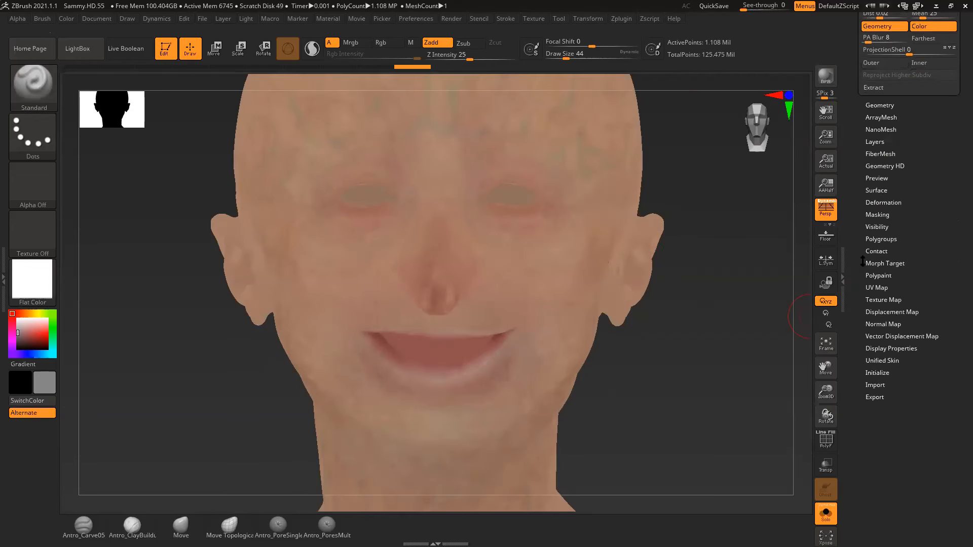
left_click(879, 275)
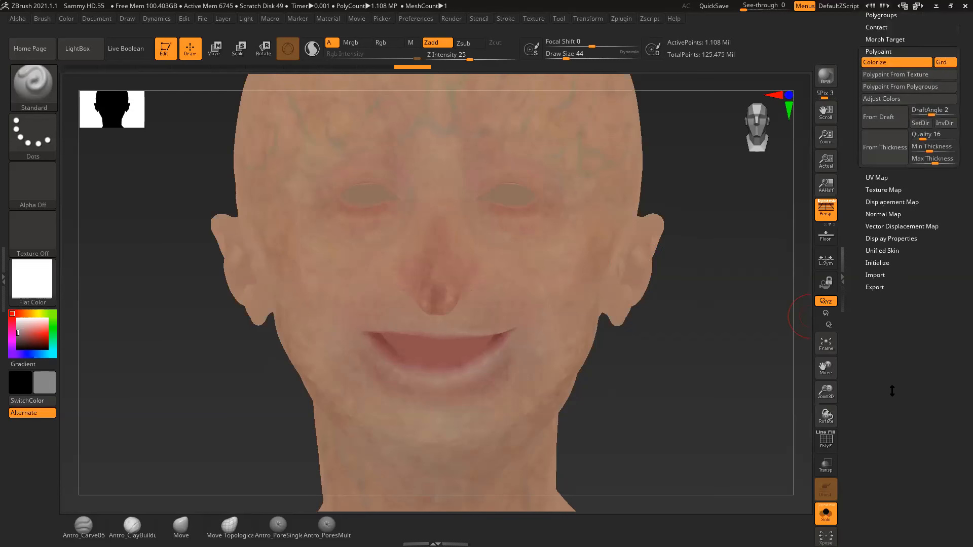
left_click(882, 130)
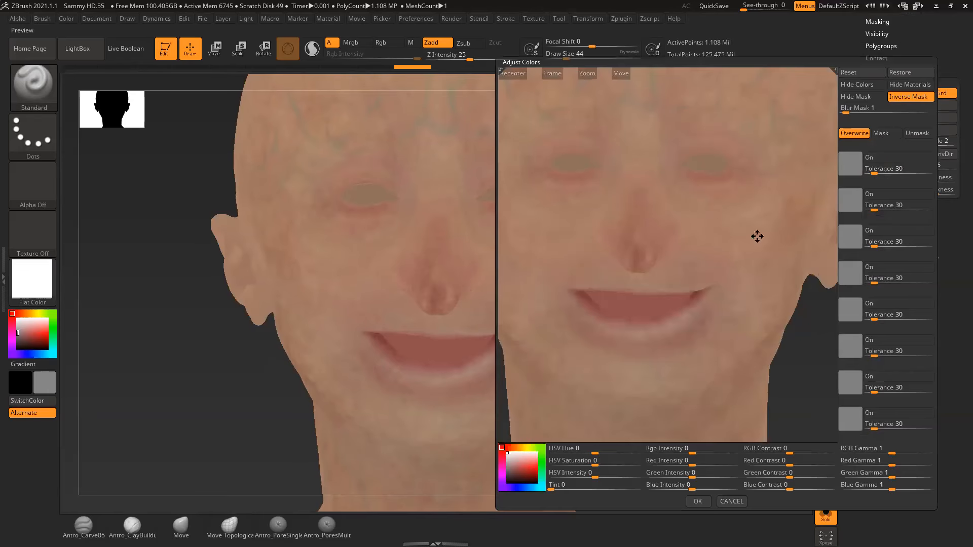
left_click_drag(699, 242, 707, 254)
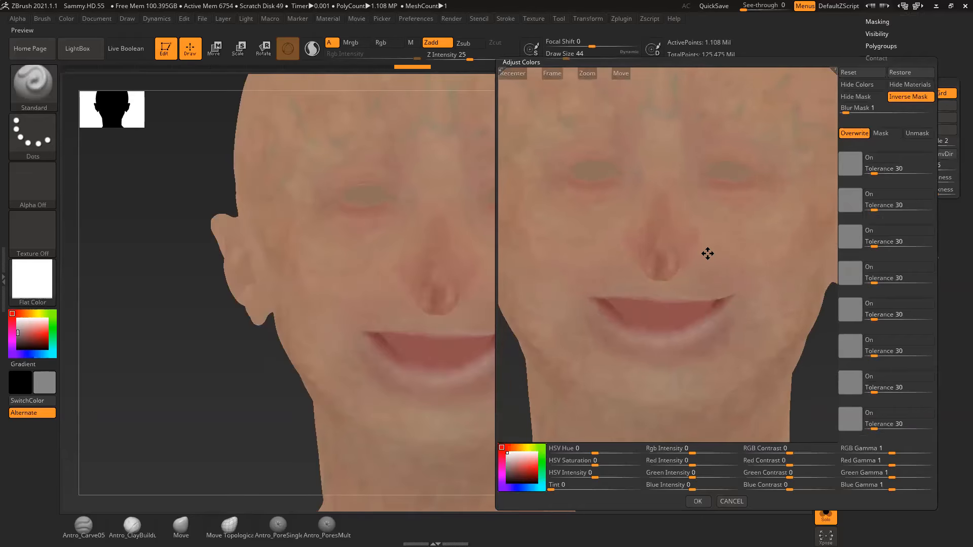
left_click(853, 448)
mouse_move(893, 453)
left_mouse_down()
mouse_move(882, 451)
mouse_move(892, 451)
left_mouse_up()
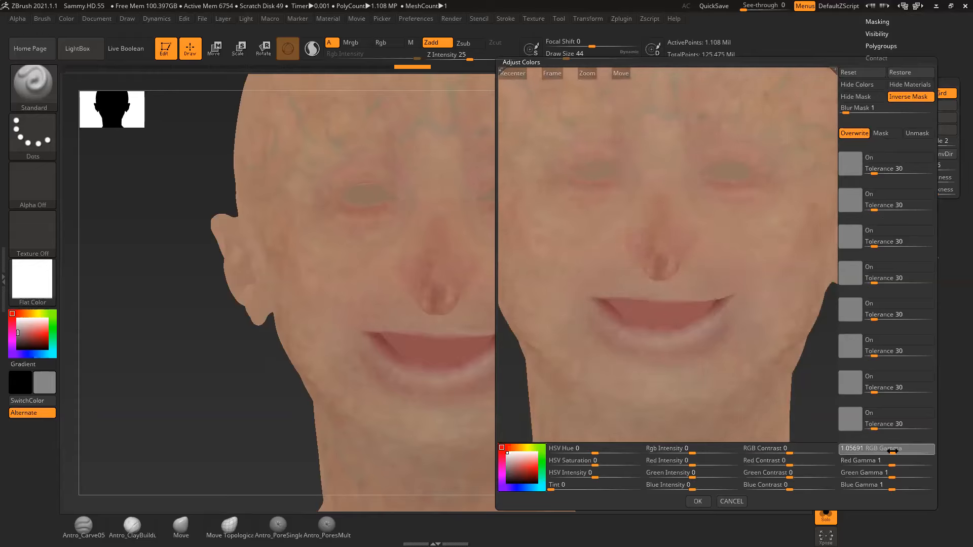
mouse_move(596, 463)
left_mouse_down()
mouse_move(617, 465)
mouse_move(602, 460)
left_mouse_up()
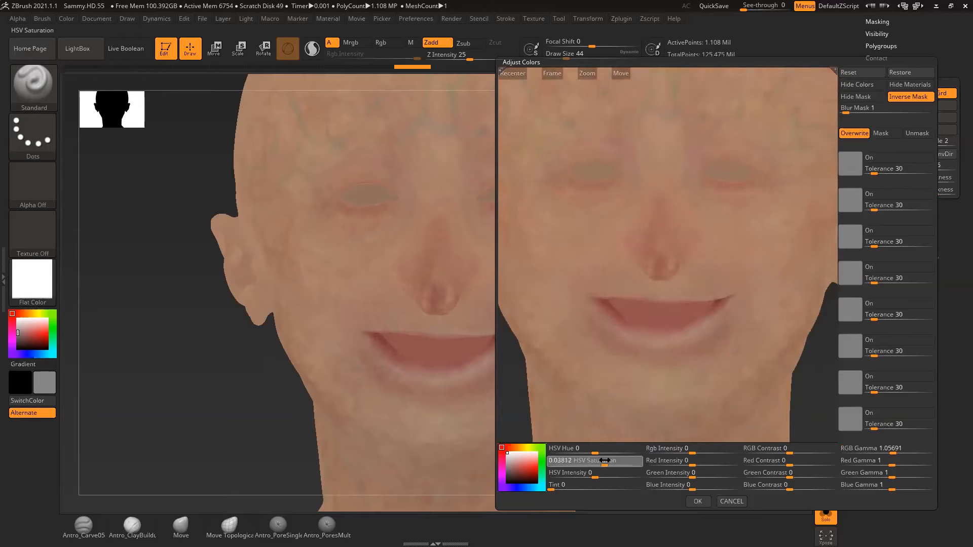
left_click(731, 503)
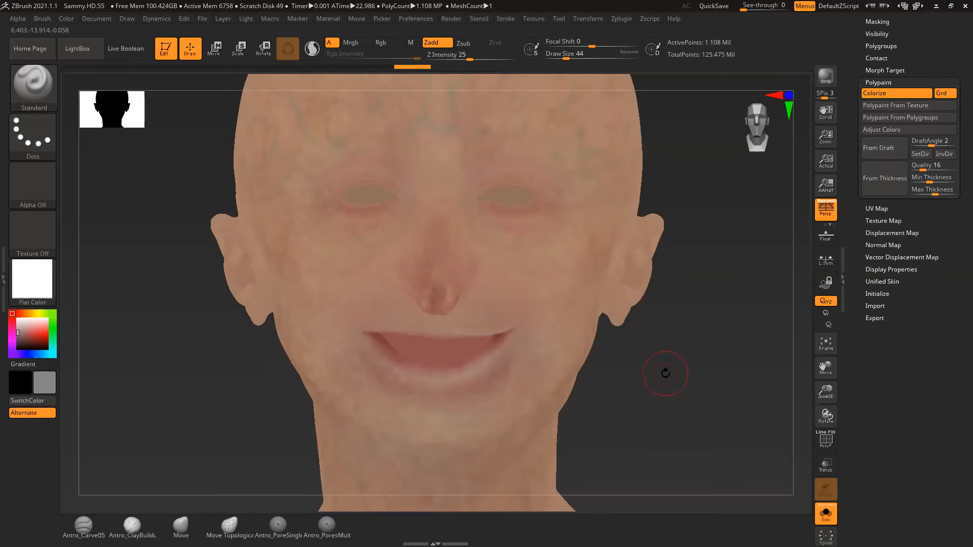
Examine the painted skin tones around the face and forehead from front and three-quarter views
left_click_drag(668, 370, 710, 368)
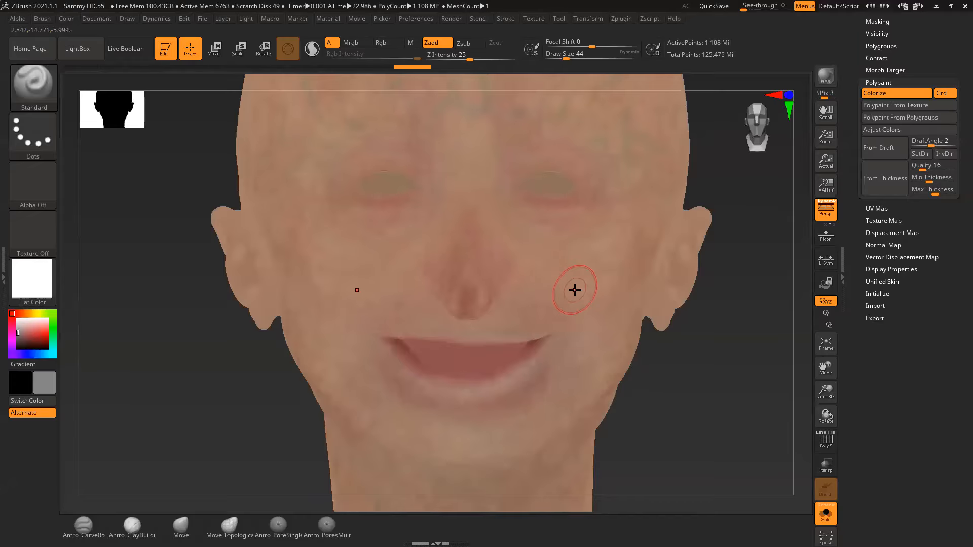
mouse_move(691, 402)
left_mouse_down()
mouse_move(689, 380)
mouse_move(722, 386)
mouse_move(704, 372)
mouse_move(721, 365)
mouse_move(723, 384)
left_mouse_up()
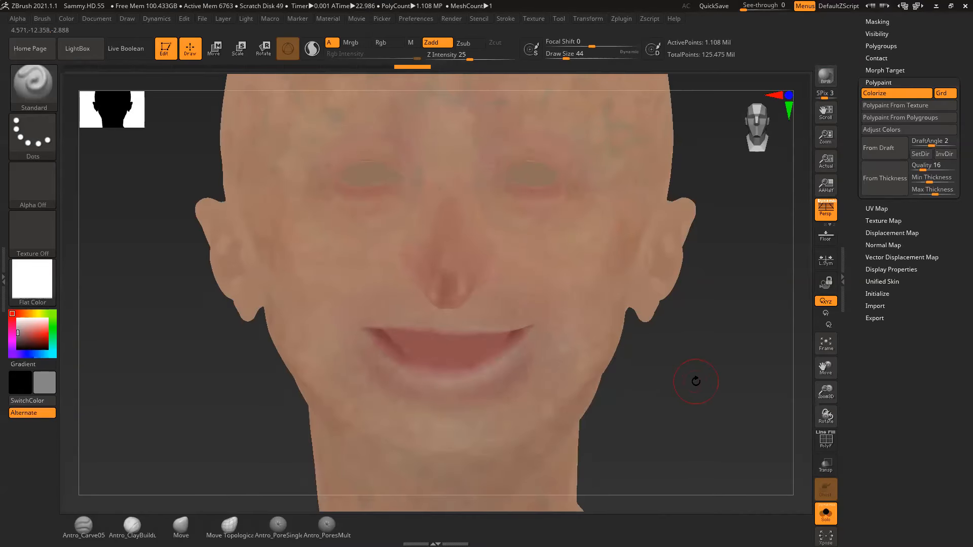
left_click_drag(693, 387, 683, 300)
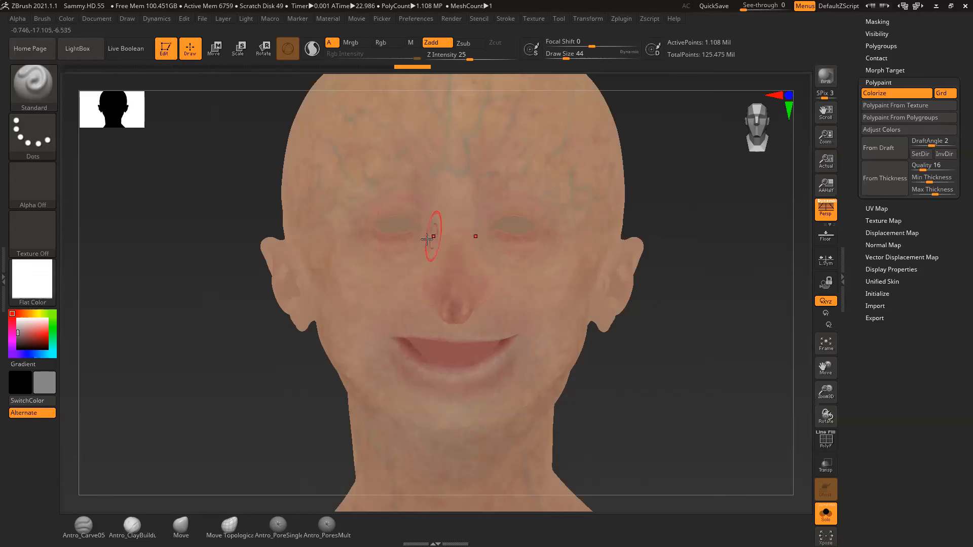
mouse_move(684, 233)
left_mouse_down()
mouse_move(701, 237)
mouse_move(674, 237)
left_mouse_up()
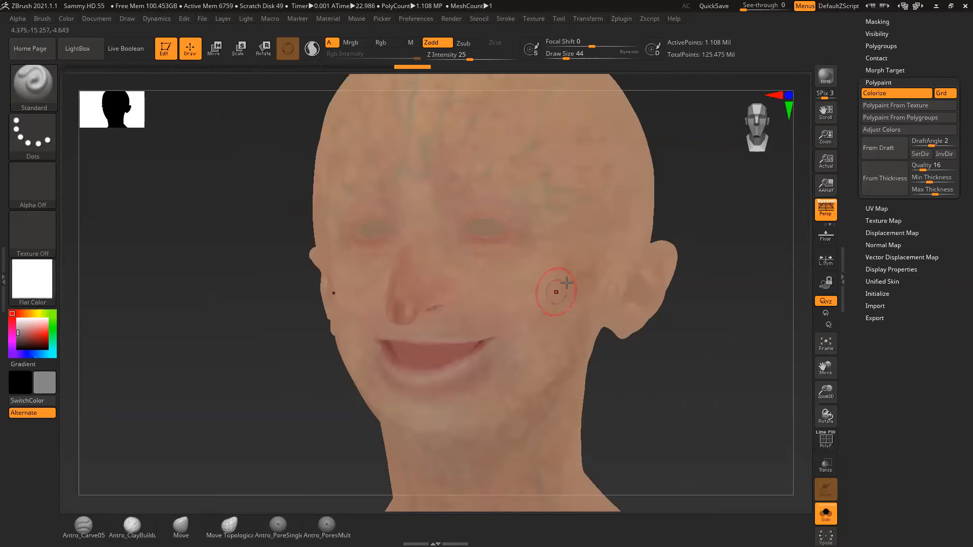
mouse_move(684, 232)
left_mouse_down()
mouse_move(713, 229)
mouse_move(660, 230)
left_mouse_up()
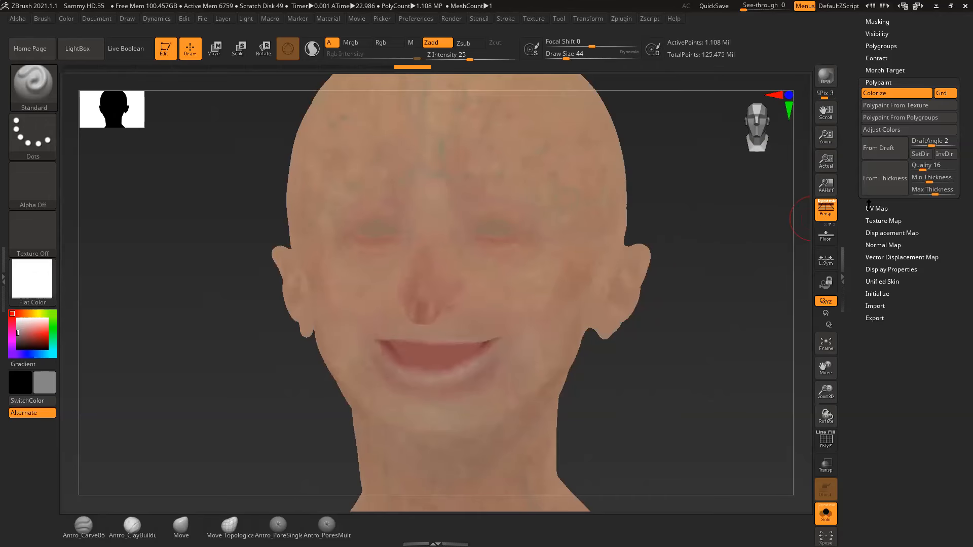
Try an HSV Saturation of -0.16669 and a Blue Intensity of 0.01011 in Adjust Colors, reset the saturation to 0 and cancel
left_click(882, 130)
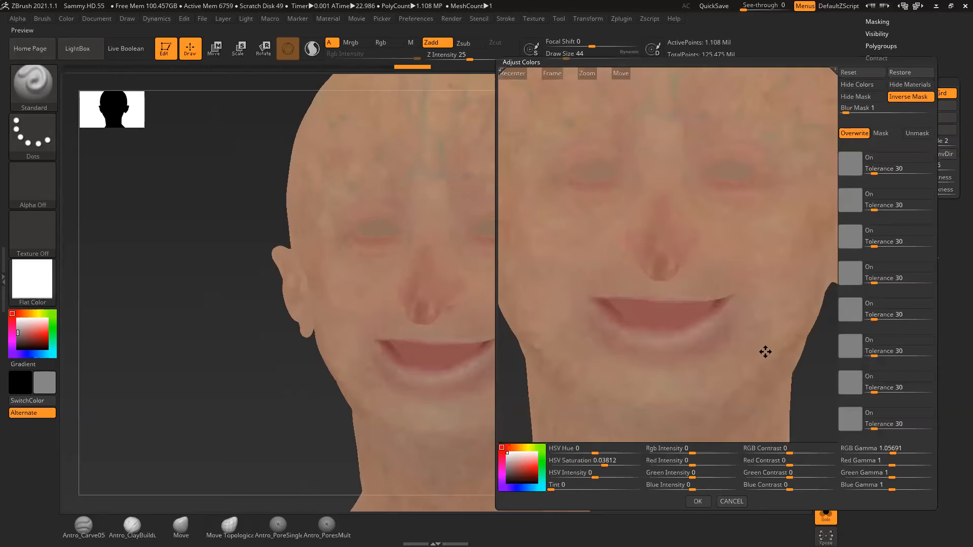
left_click(608, 466)
left_click_drag(604, 465, 591, 446)
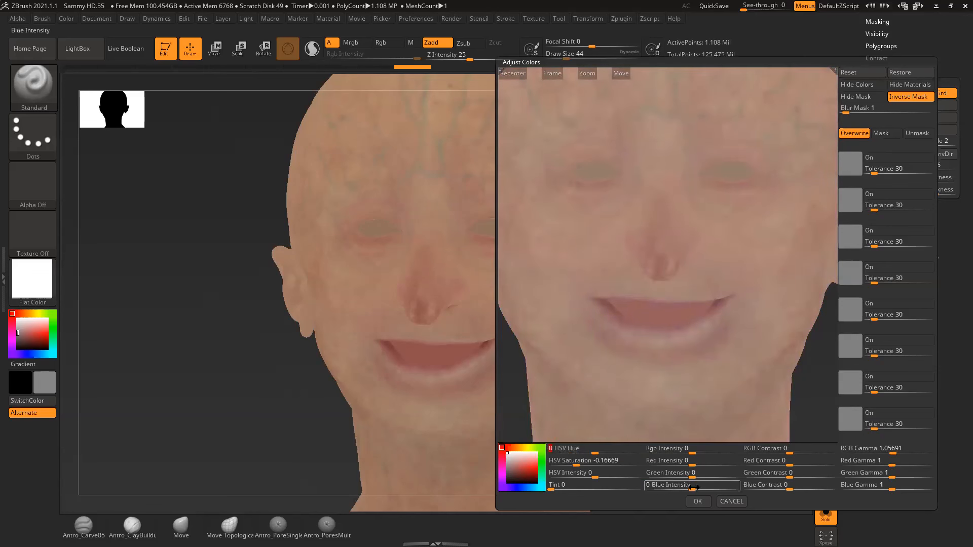
left_click_drag(694, 487, 702, 489)
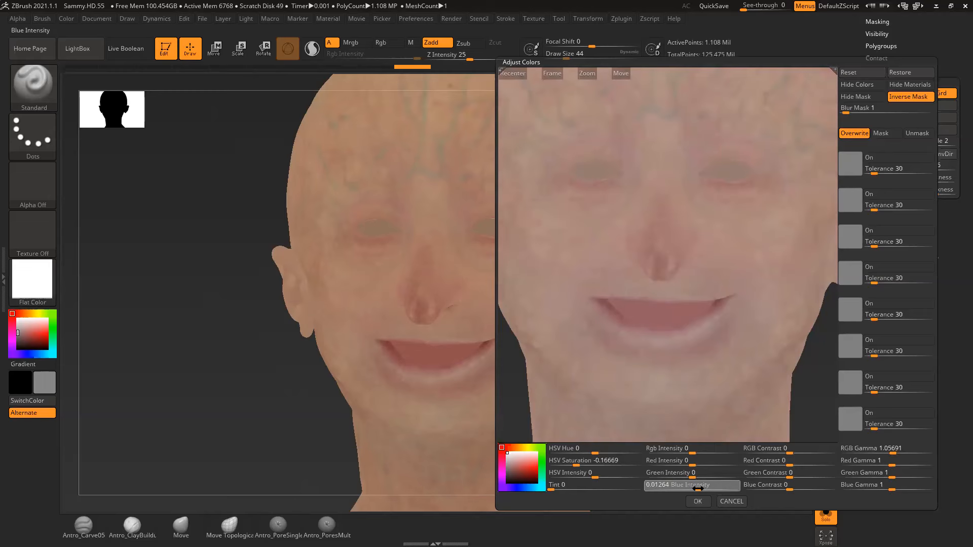
left_click(697, 487)
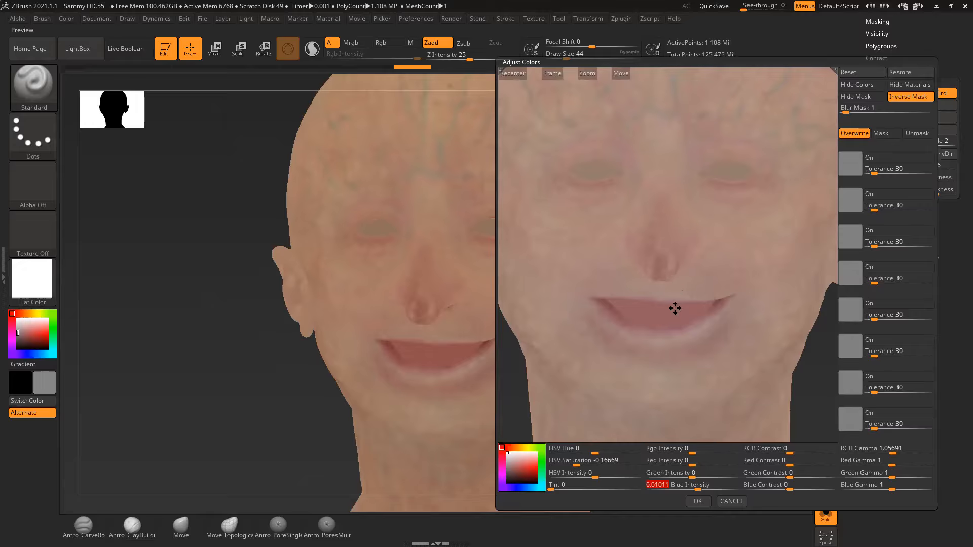
left_click_drag(695, 488, 693, 488)
mouse_move(605, 466)
left_mouse_down()
mouse_move(565, 465)
mouse_move(587, 465)
left_mouse_up()
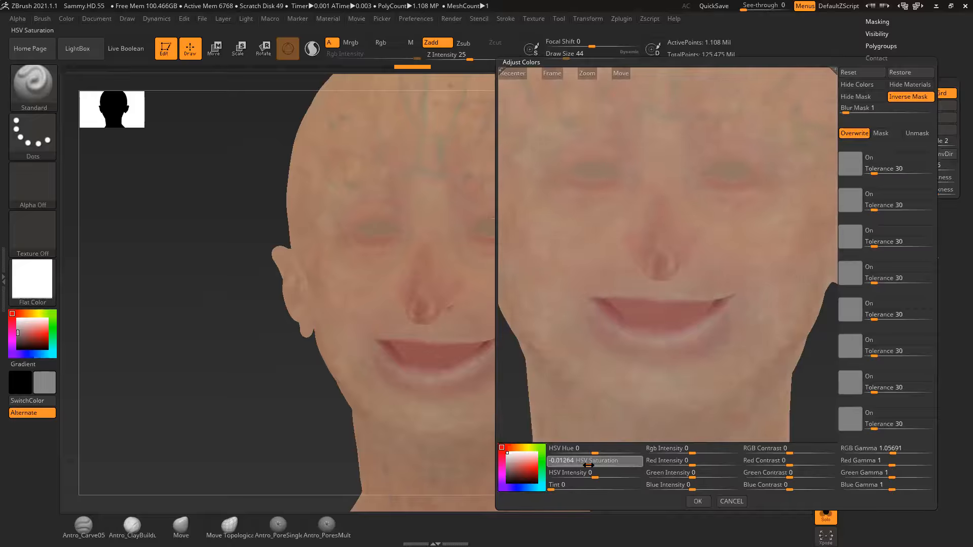
left_click_drag(592, 466, 594, 466)
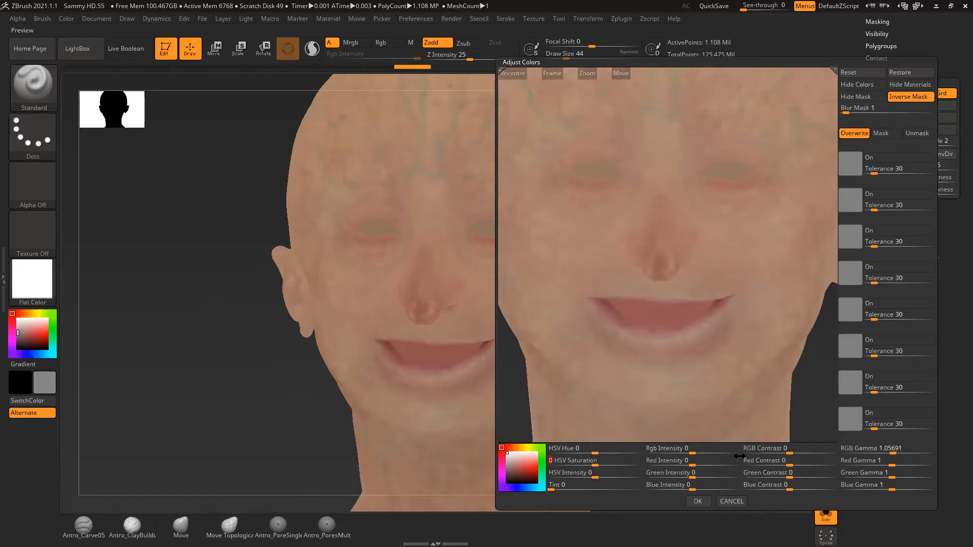
left_click(733, 502)
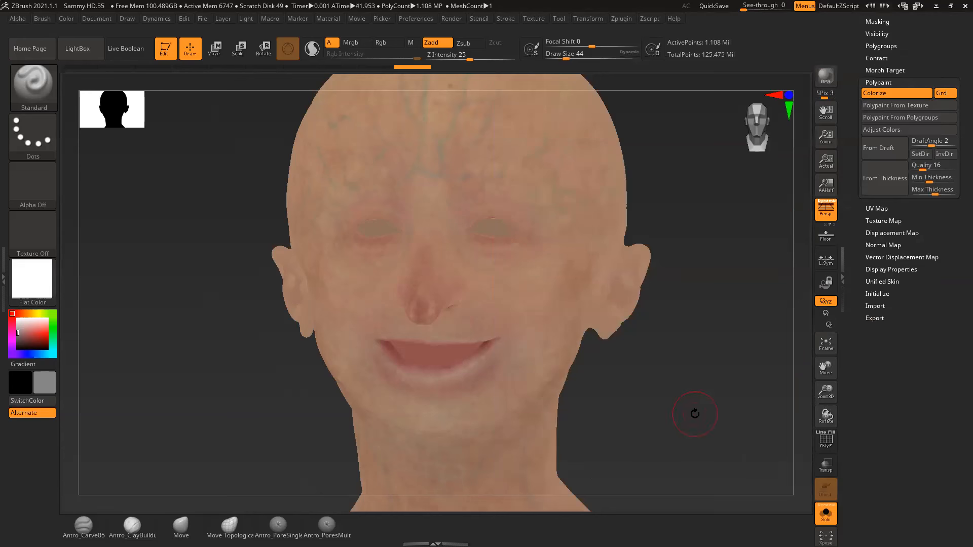
Switch to Maya, set aiColorCorrect2's Gamma to 1 and start rendering the face region in the Arnold RenderView
left_click(936, 5)
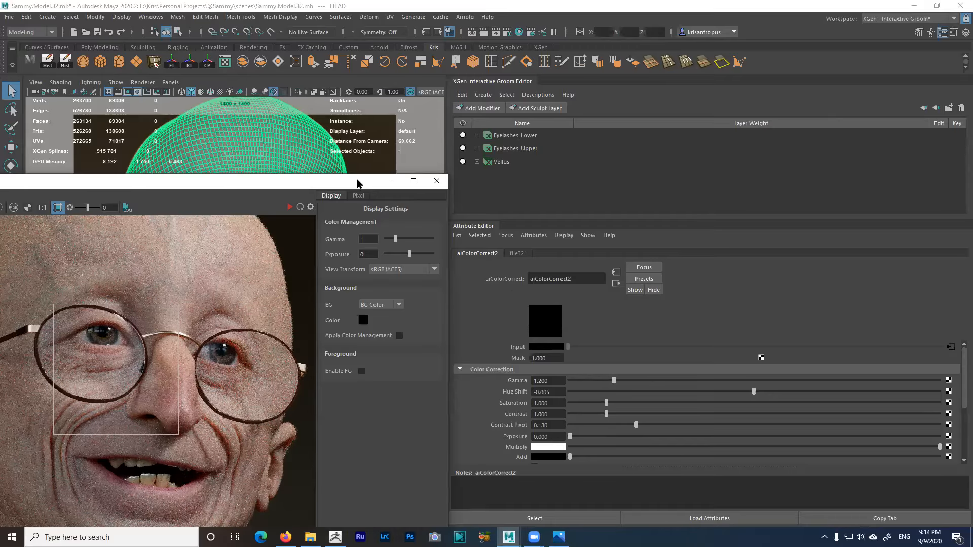
left_click_drag(357, 182, 395, 79)
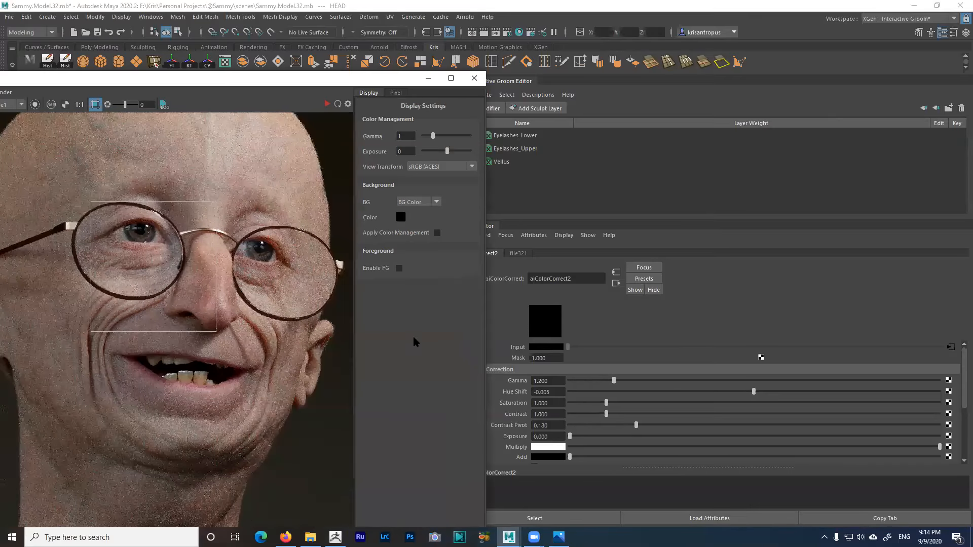
left_click(547, 382)
type("1")
key("Return")
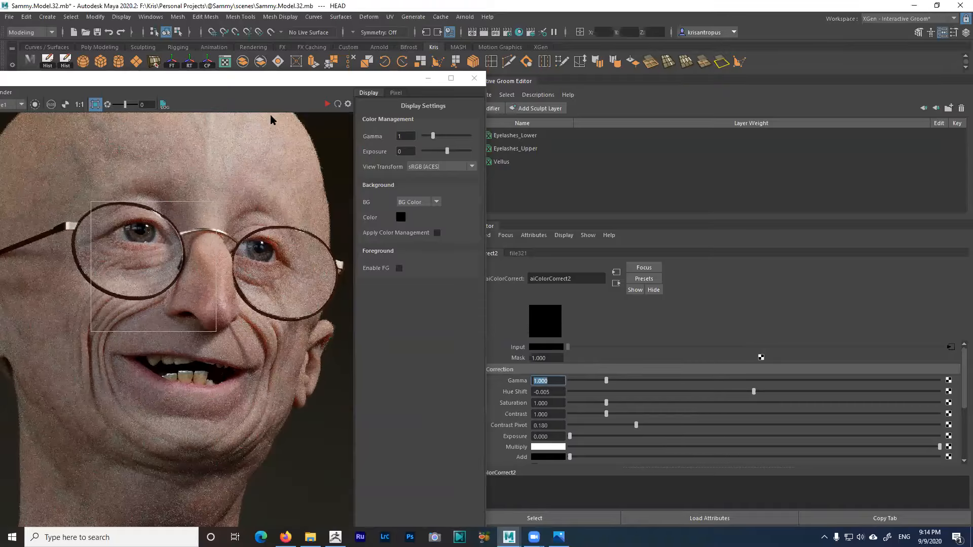
left_click(327, 105)
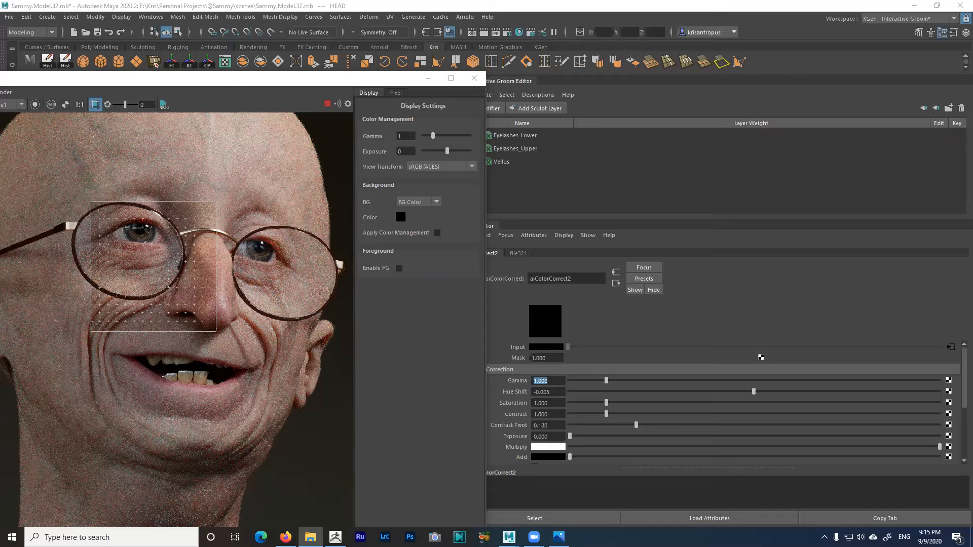
Compare the skin render with the reference photo maxresdefault.jpg in Photos, and minimize the photo
left_click(559, 537)
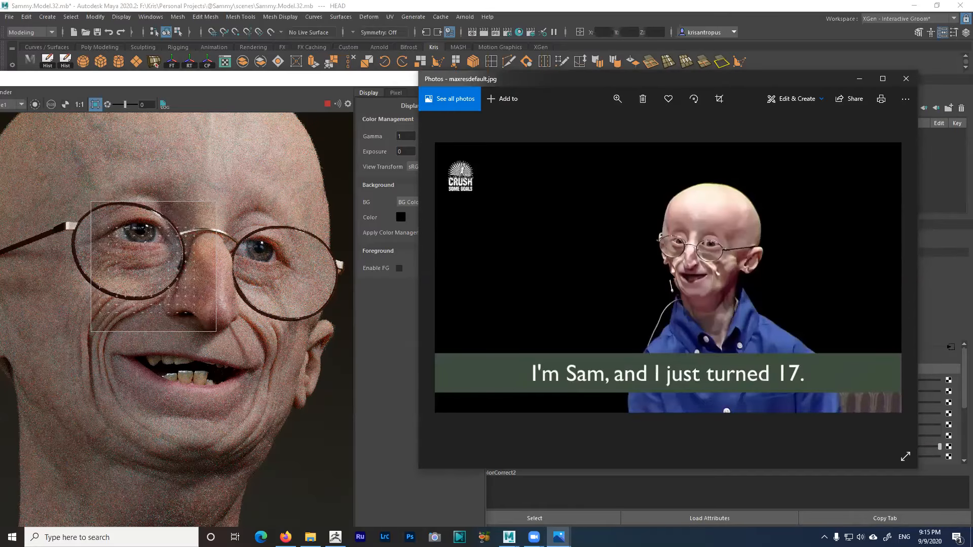
left_click(860, 80)
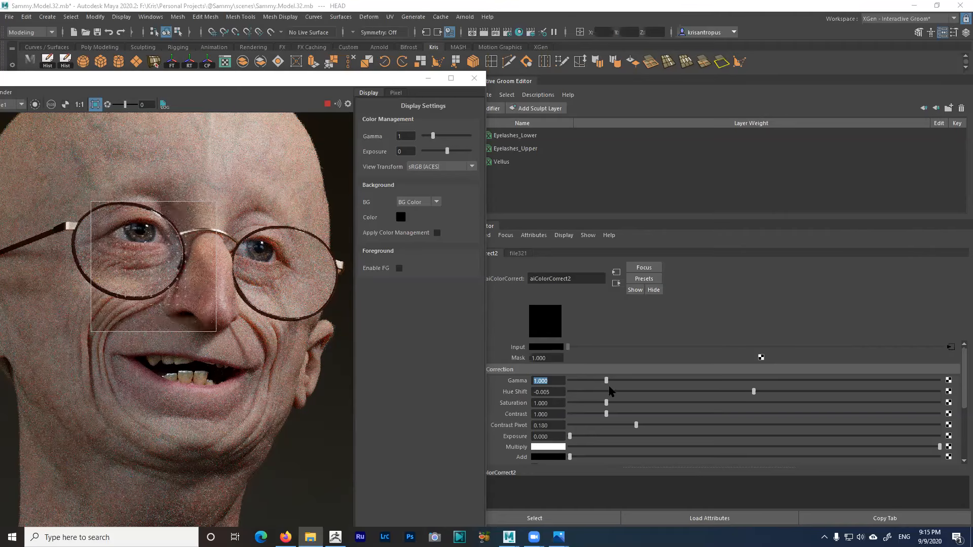
Try Hue Shift values of -0.069 and -0.036 on aiColorCorrect2, and restore the Hue Shift to -0.005
left_click_drag(752, 394, 741, 394)
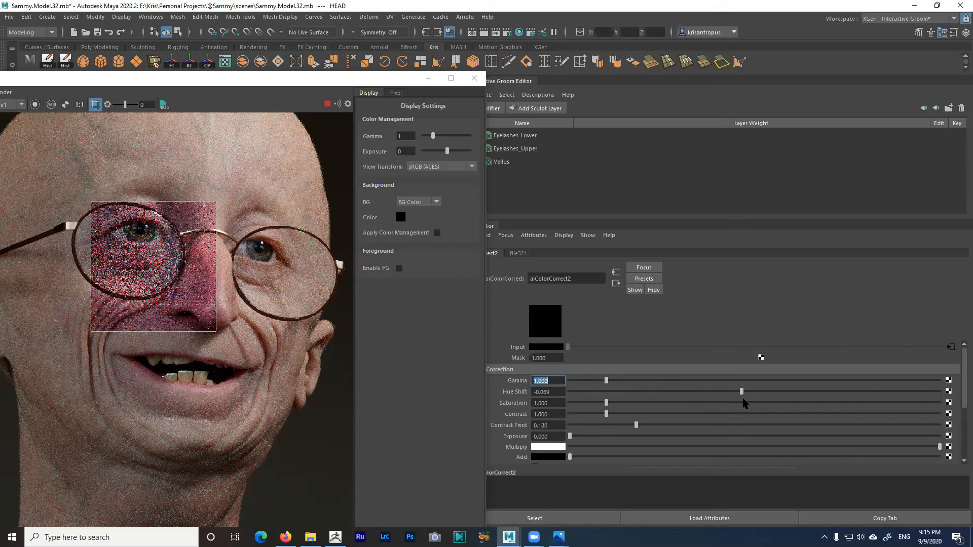
left_click_drag(743, 395, 748, 393)
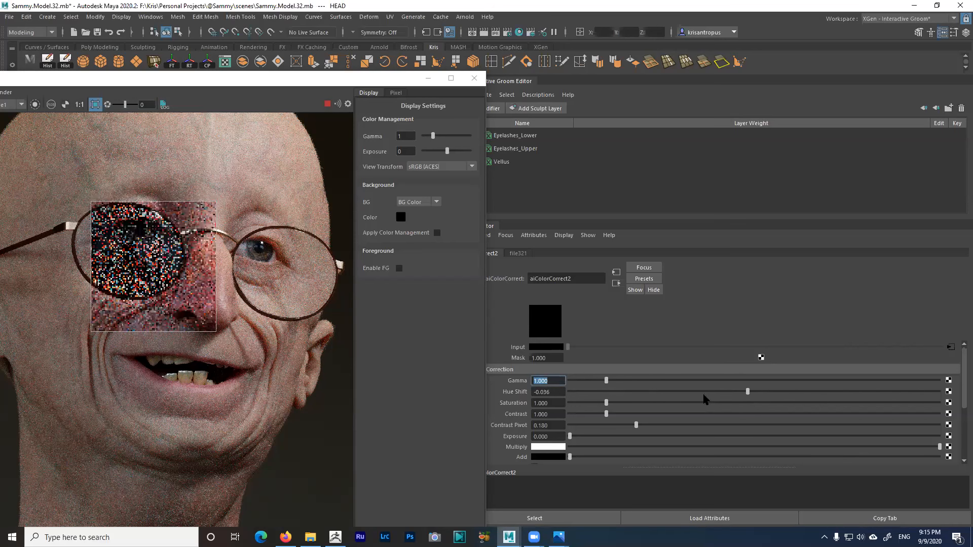
left_click_drag(544, 393, 571, 392)
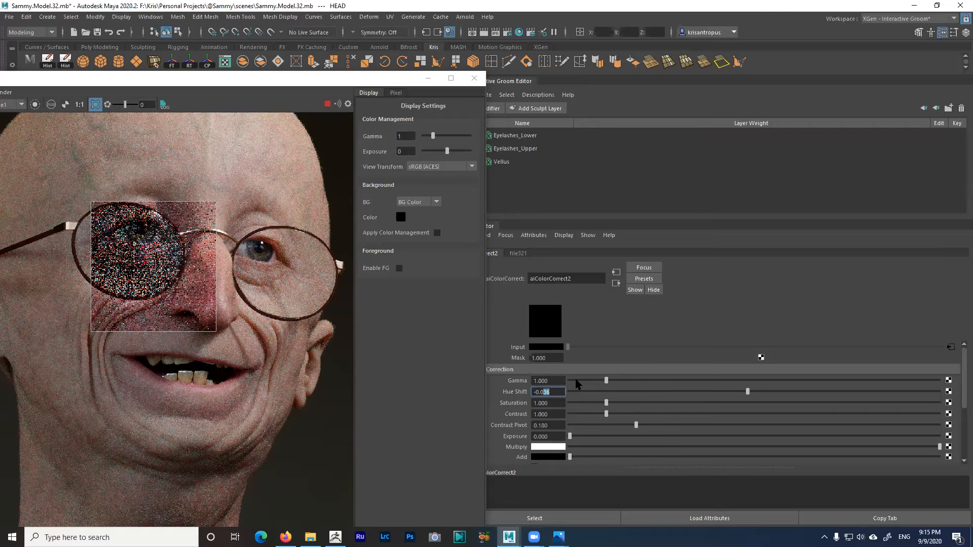
type("05")
key("Return")
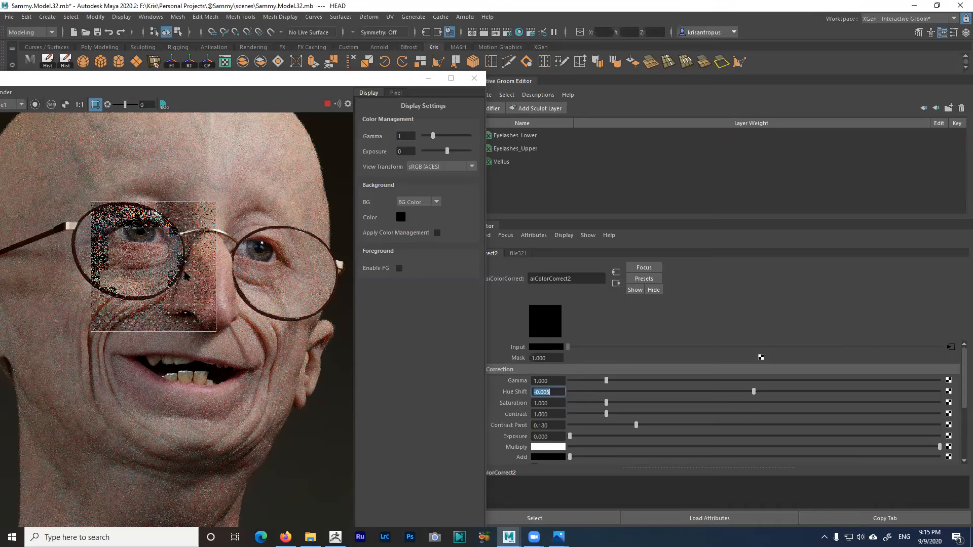
Try a Gamma of 2.349 on aiColorCorrect2, and set the Gamma to 1.200
left_click_drag(610, 385, 656, 384)
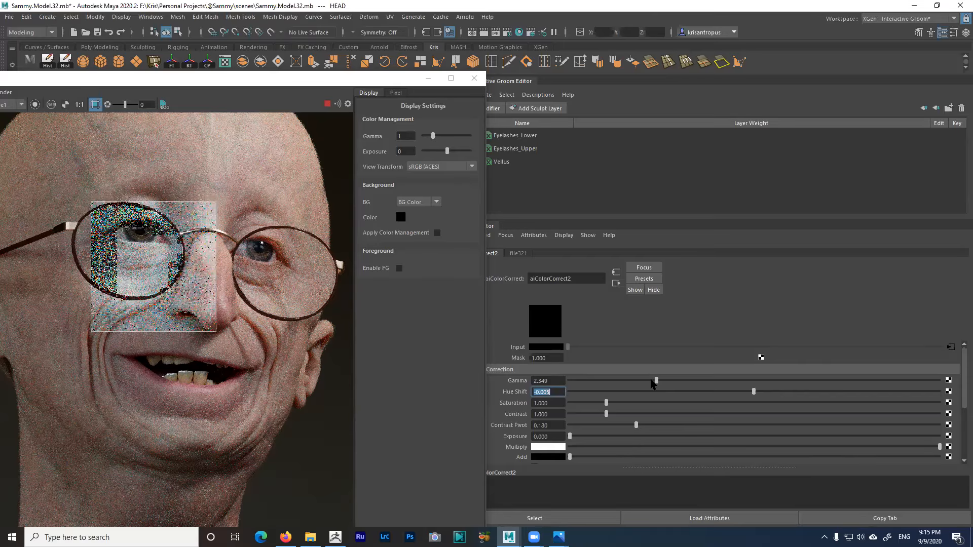
left_click_drag(652, 383, 616, 381)
left_click_drag(544, 382, 584, 369)
type("00")
key("Return")
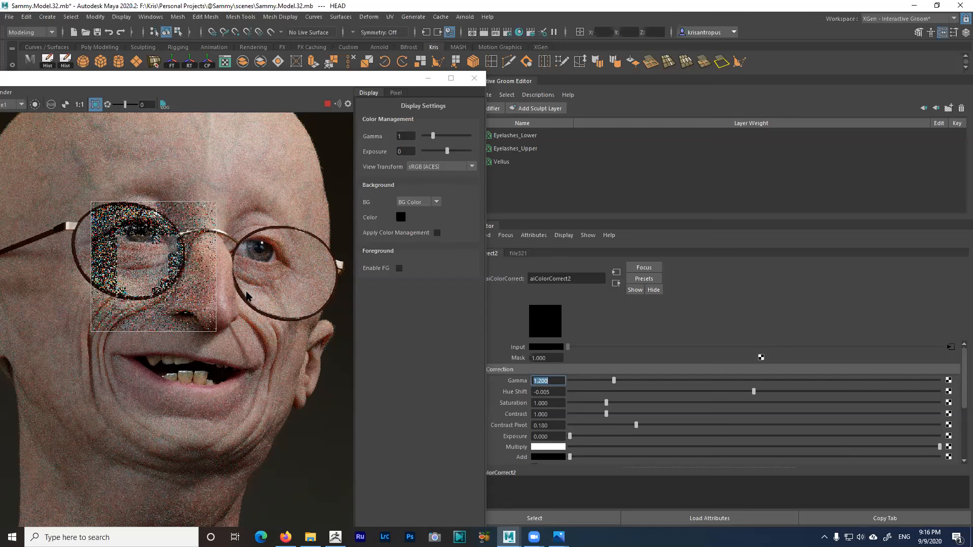
Try a Saturation of 1.566 on aiColorCorrect2, check it in the face render, and restore the Saturation to 1
scroll(265, 275, "down", 2)
middle_click_drag(292, 281, 311, 279)
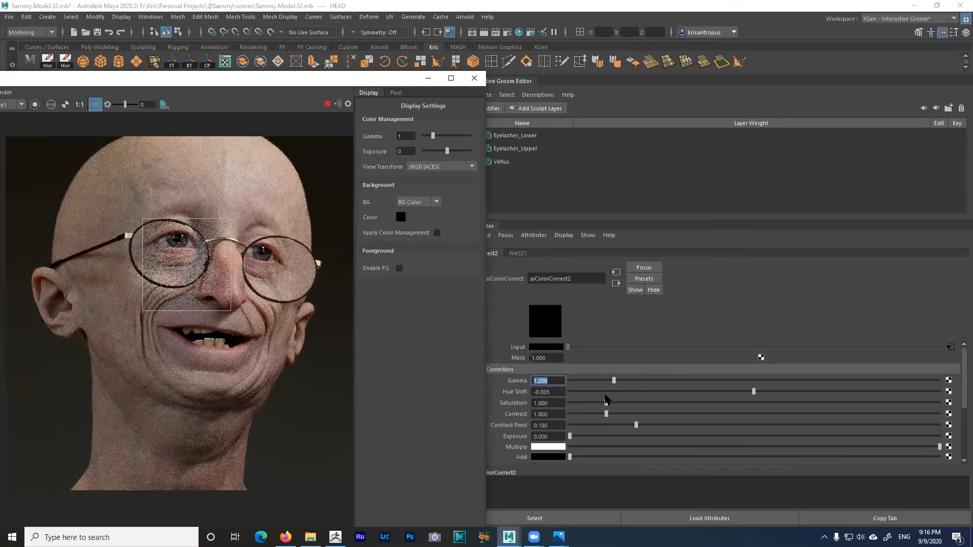
left_click(627, 403)
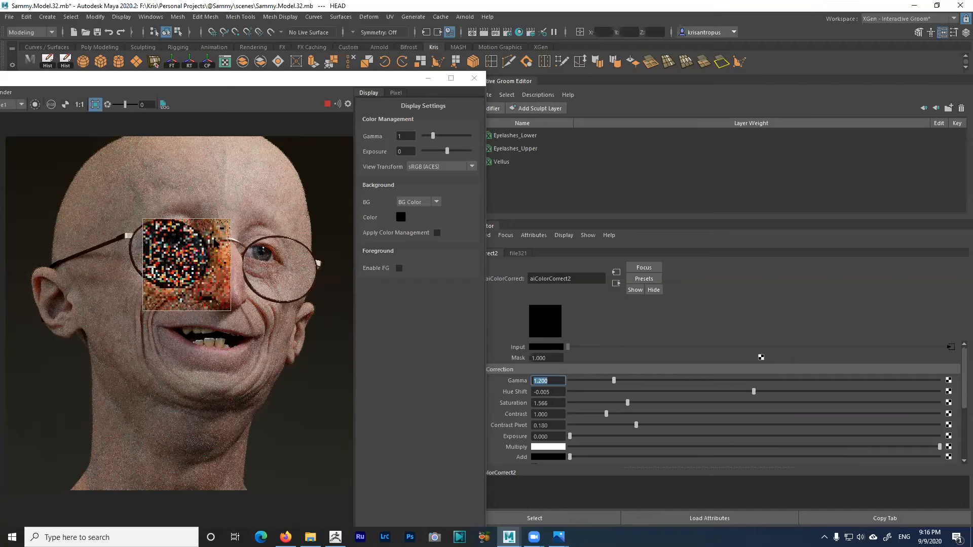
scroll(205, 274, "up", 1)
scroll(204, 274, "up", 1)
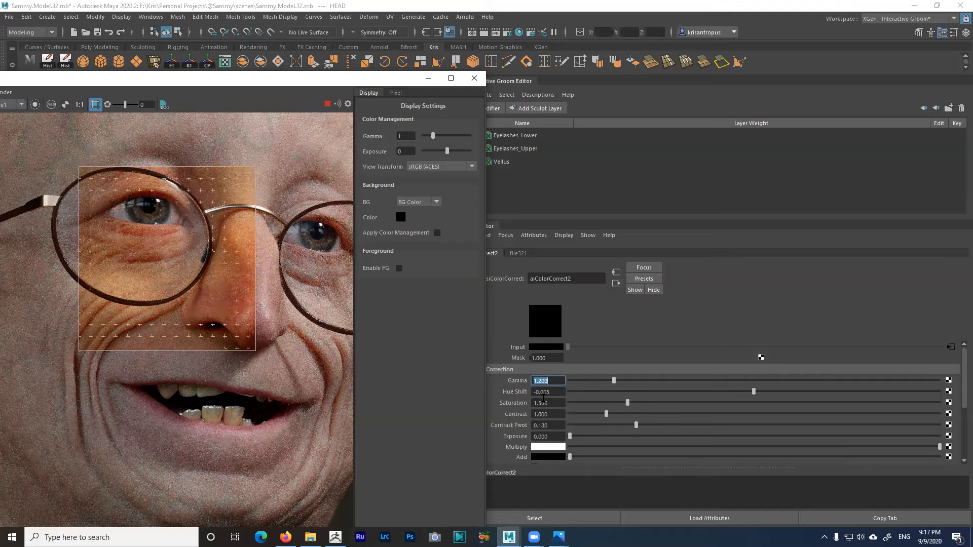
key("Tab")
key("Tab")
type("1")
key("Return")
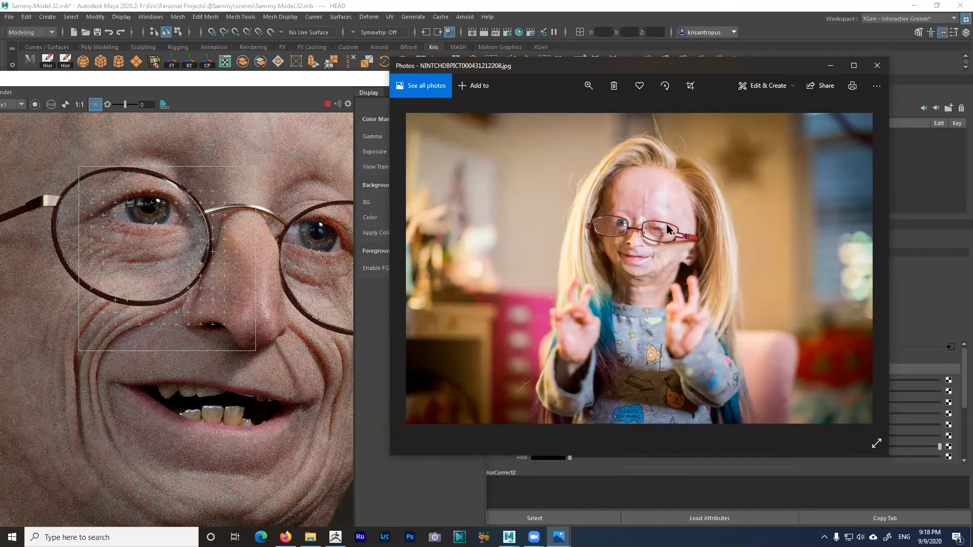
Minimize the reference photo NINTCHDBPICT000431212208.jpg and show the file321 texture node's color balance attributes
left_click(830, 68)
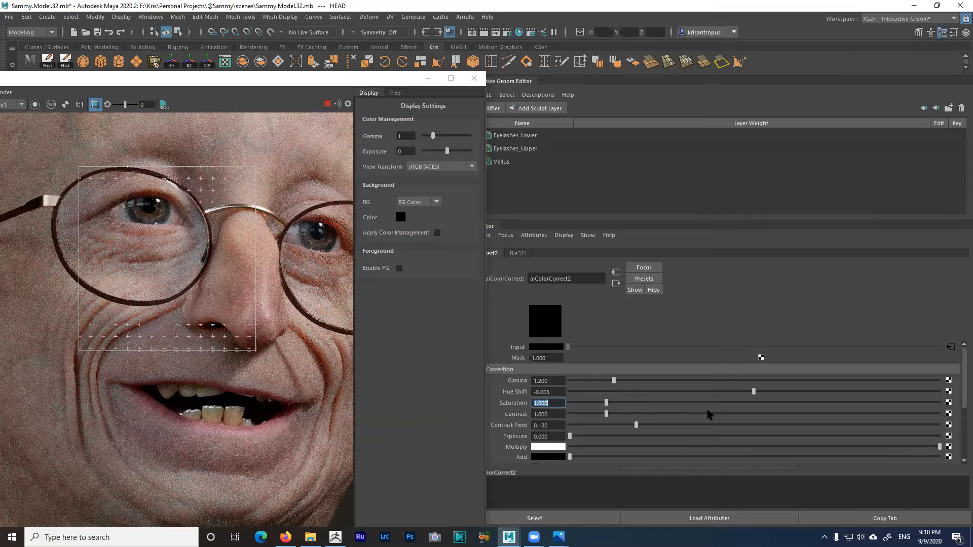
key("Down")
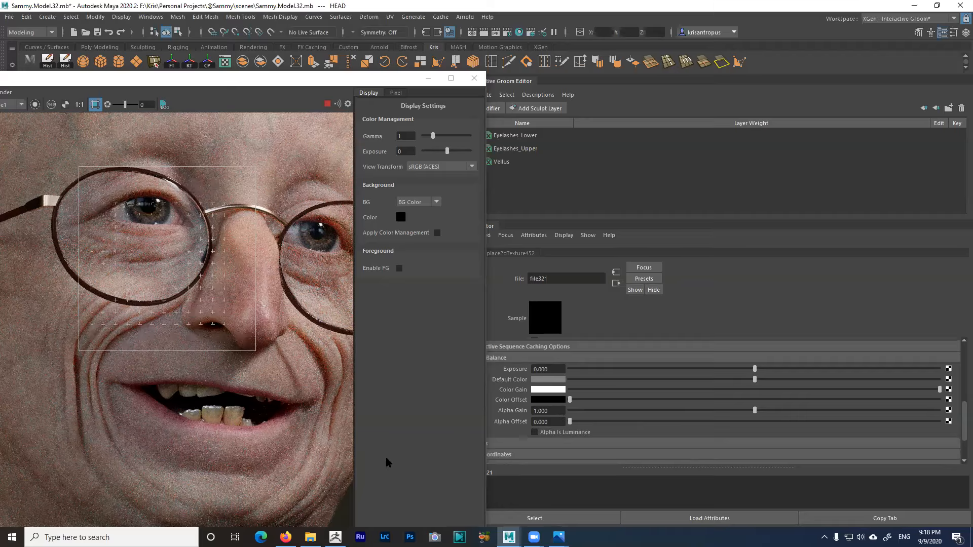
Switch to ZBrush and try an RGB Gamma of 1.09985 and a different Red Intensity in the head polypaint's Adjust Colors
key("alt+Tab")
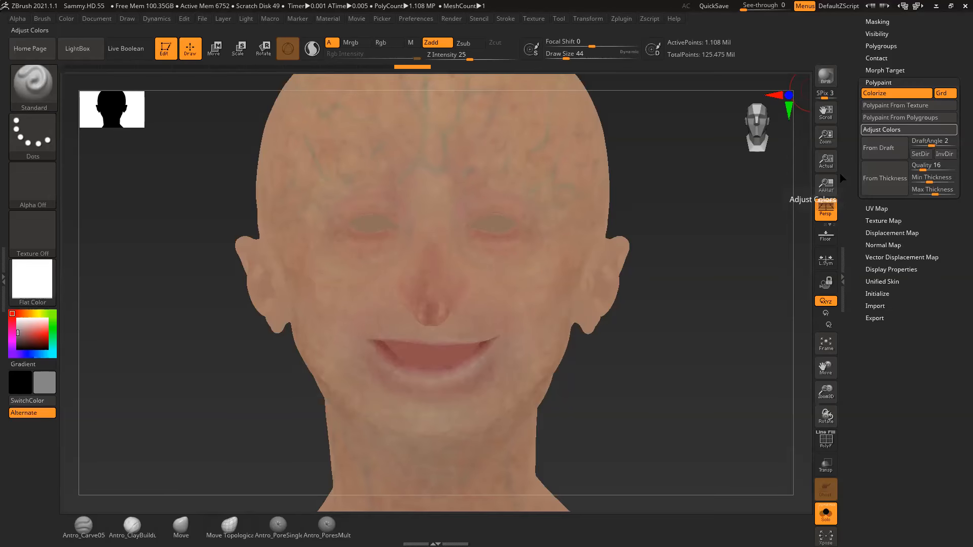
left_click_drag(883, 451, 892, 451)
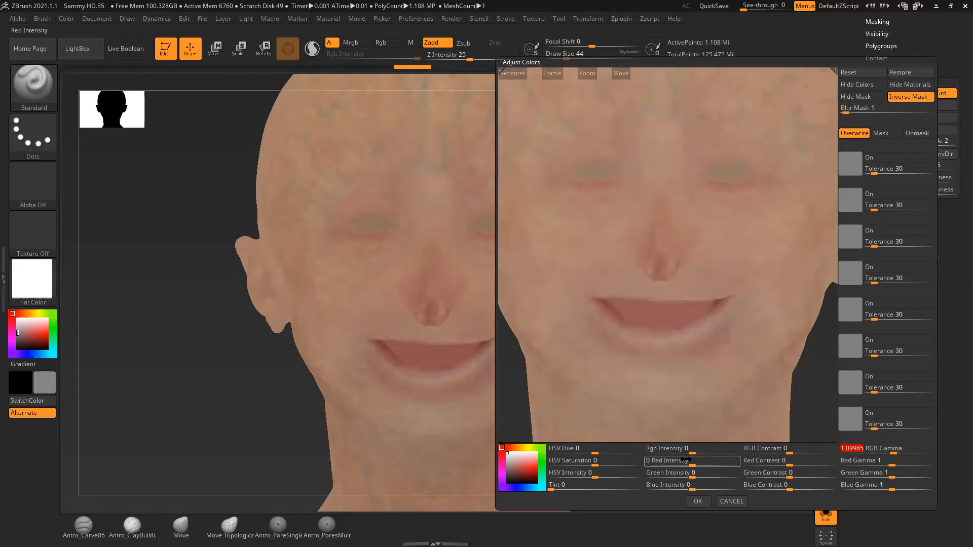
left_click_drag(691, 463, 586, 260)
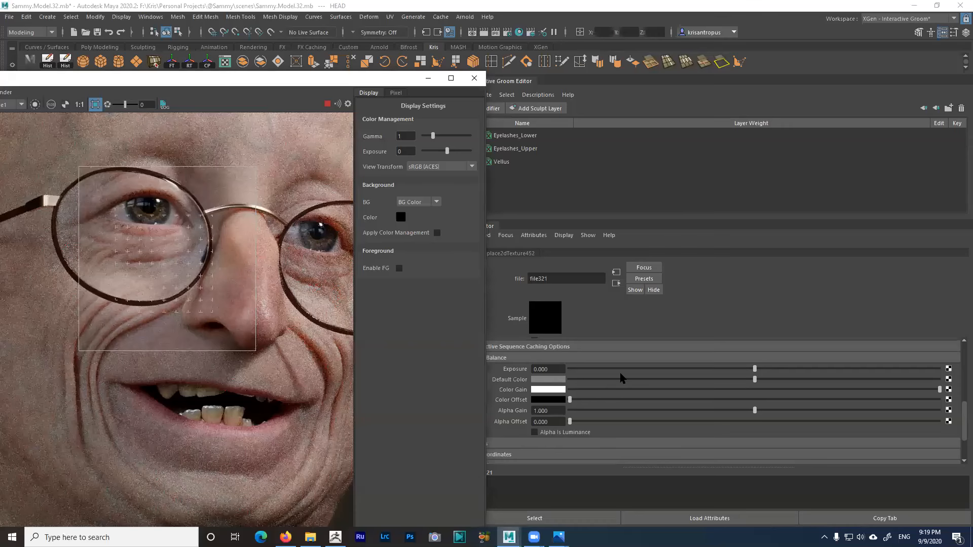
In Maya, show the SAMMY_SKIN shader's Subsurface attributes, with the render stopped and its window moved off the Attribute Editor
left_click(617, 283)
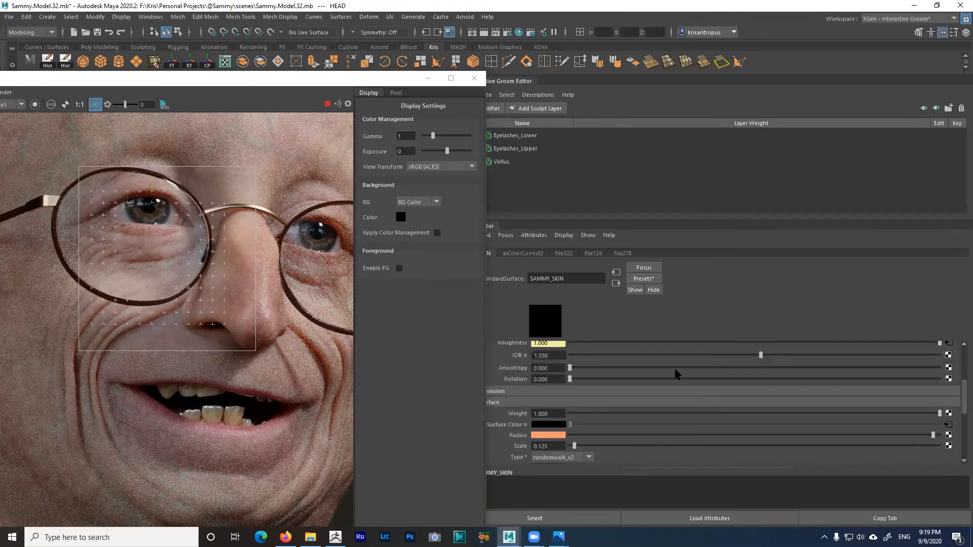
scroll(676, 374, "up", 1)
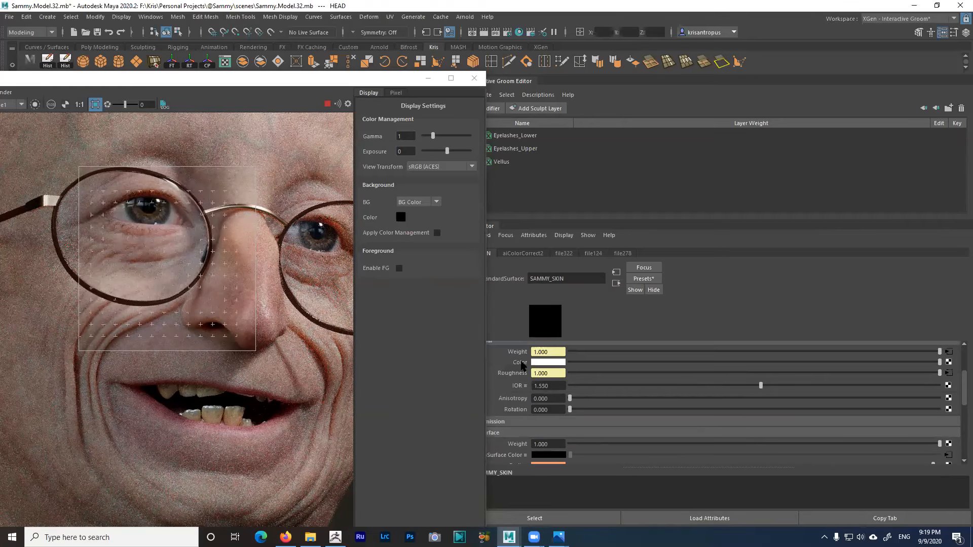
scroll(522, 365, "down", 2)
left_click(327, 104)
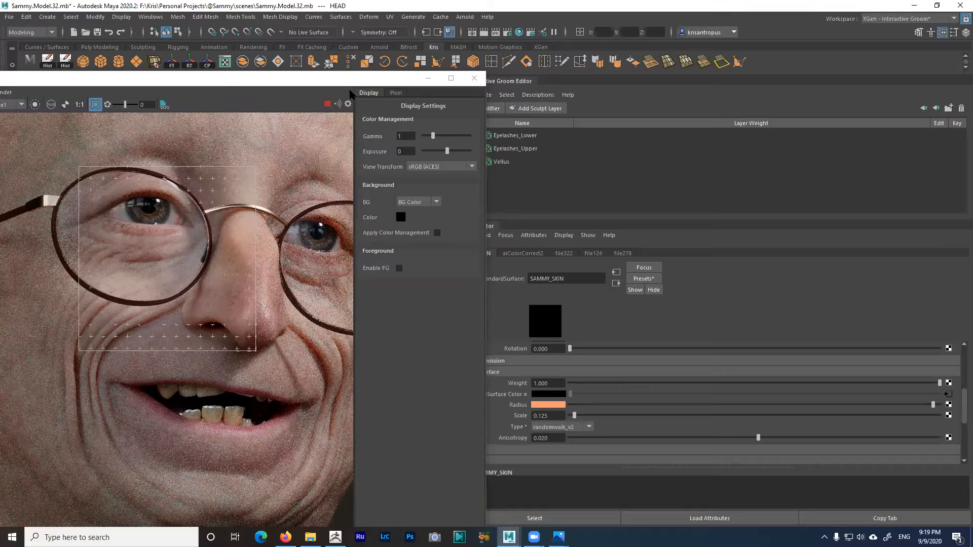
left_click_drag(352, 84, 288, 39)
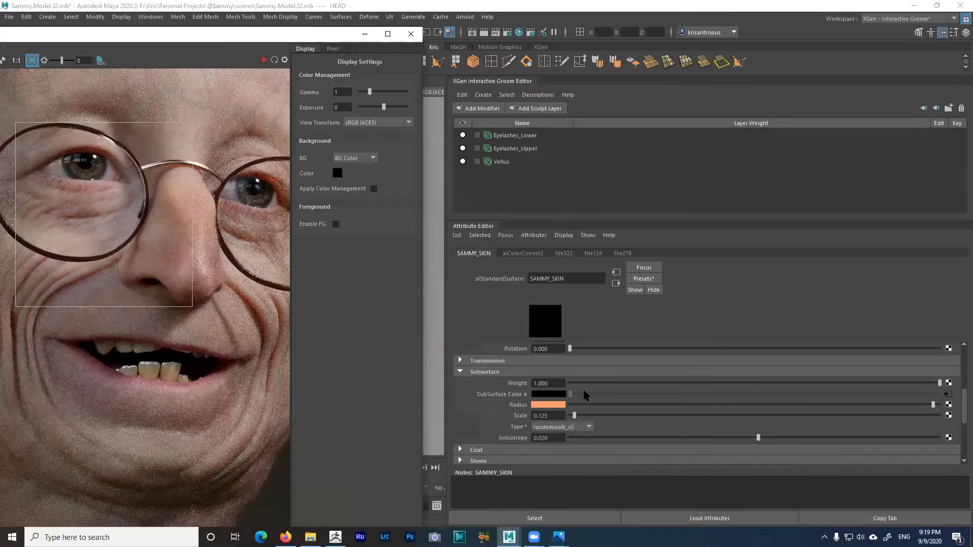
Examine the subsurface Scale value and its effect on the skin around the nose and both eyes in the render
left_click(545, 417)
left_click_drag(549, 419, 542, 418)
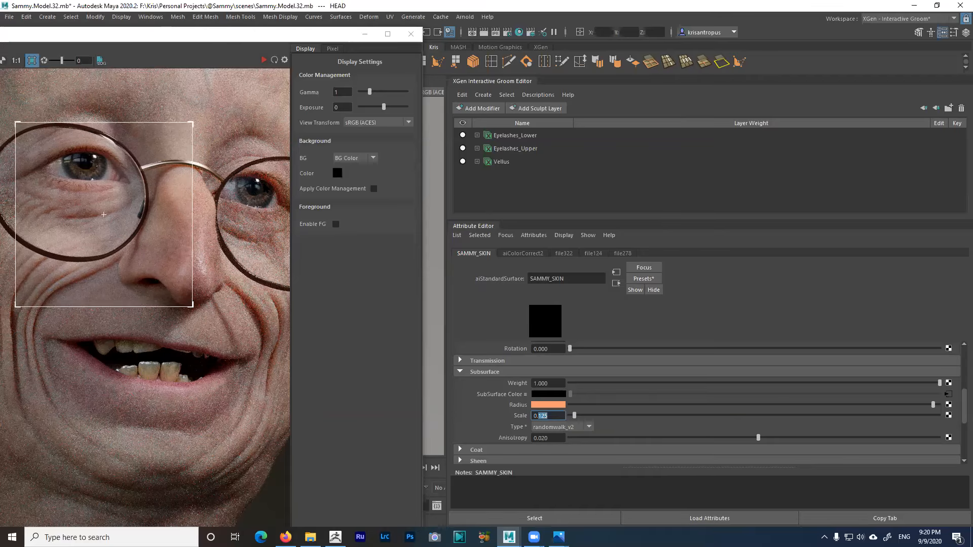
middle_click_drag(112, 166, 129, 177)
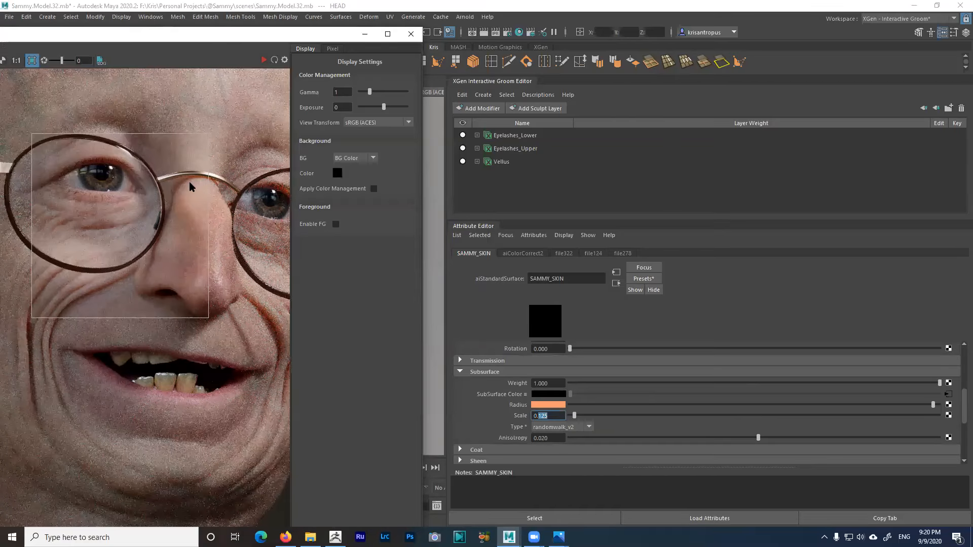
scroll(189, 183, "up", 1)
middle_click_drag(189, 184, 2, 259)
scroll(202, 254, "up", 1)
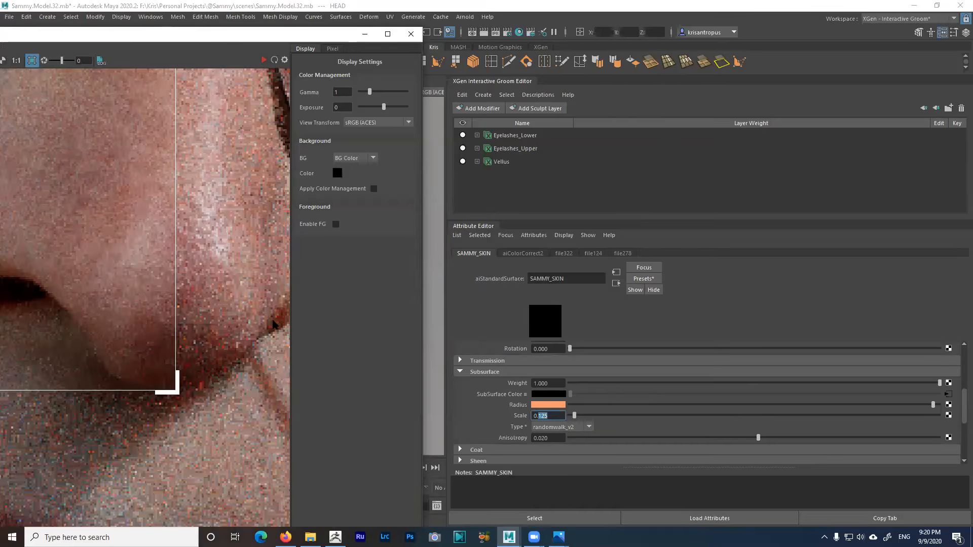
middle_click_drag(272, 320, 1, 405)
scroll(205, 164, "down", 2)
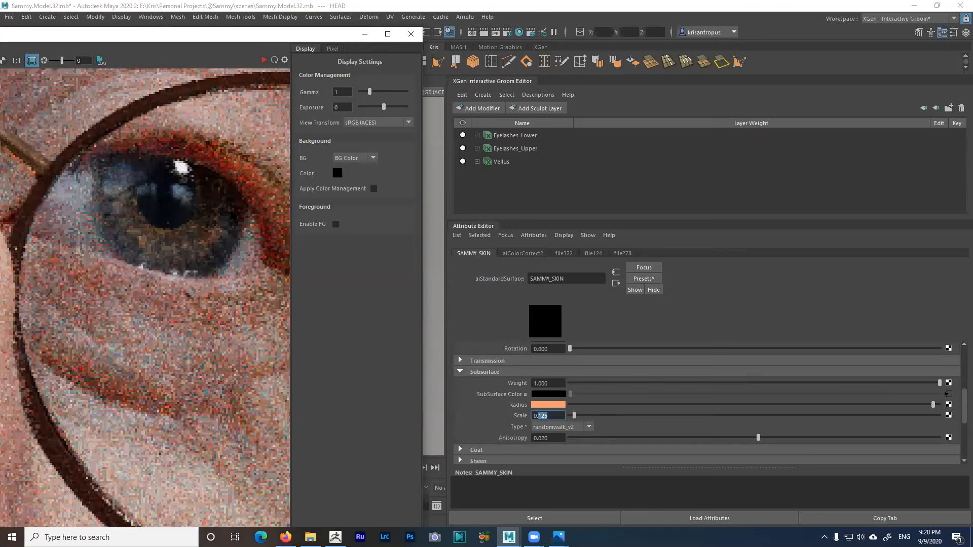
scroll(189, 221, "up", 1)
middle_click_drag(93, 348, 267, 260)
middle_click_drag(183, 265, 305, 264)
middle_click_drag(173, 241, 471, 239)
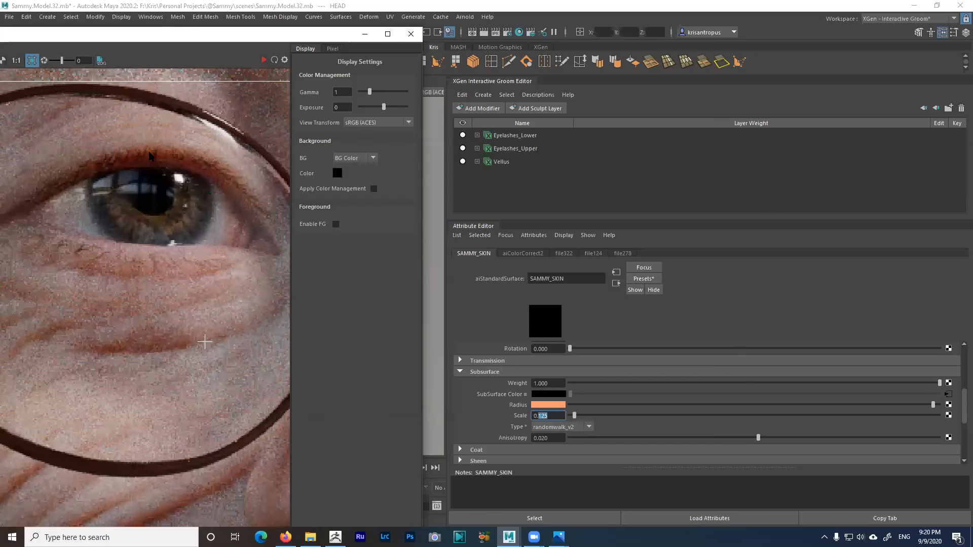
middle_click_drag(168, 253, 0, 143)
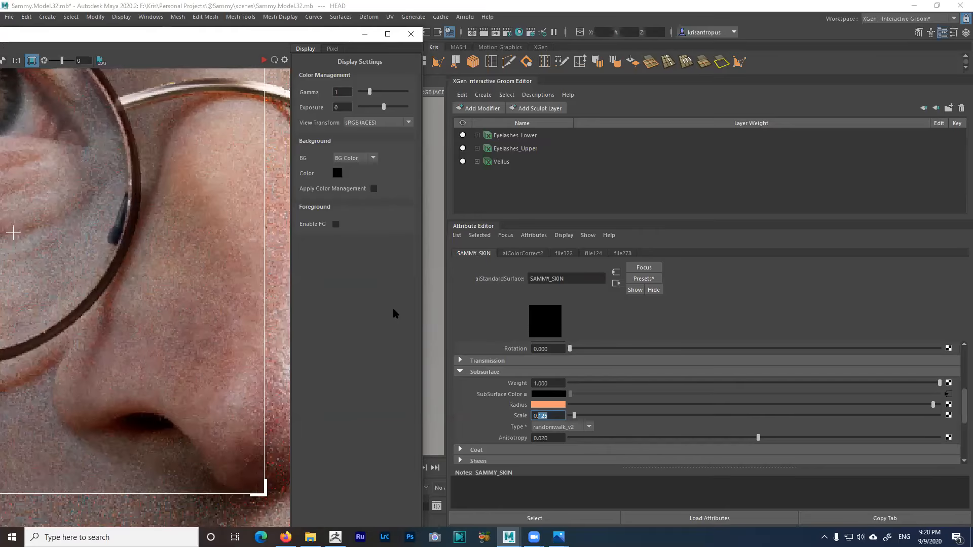
Examine the subsurface Anisotropy value and compare it with the nose shading, both close up and across the face
left_click(555, 416)
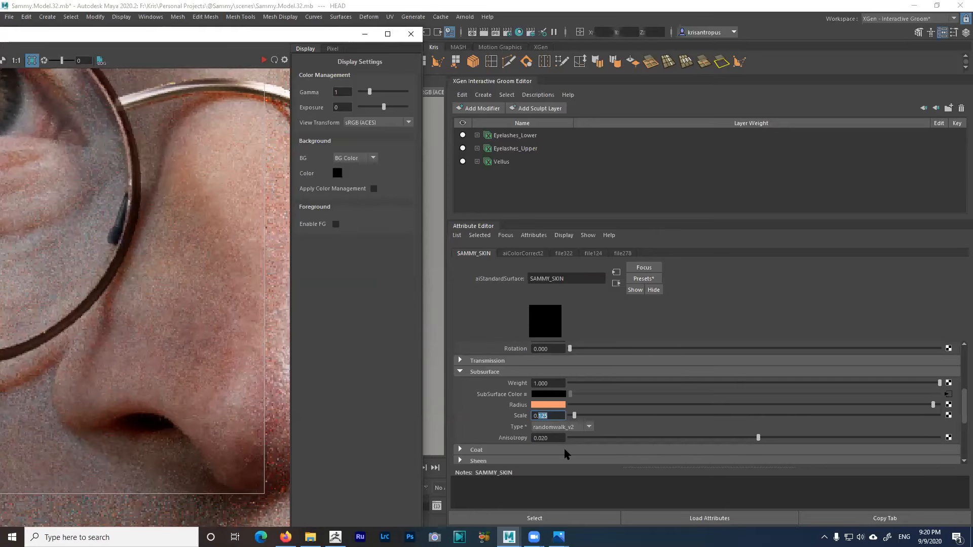
left_click(557, 439)
left_click_drag(558, 439, 540, 439)
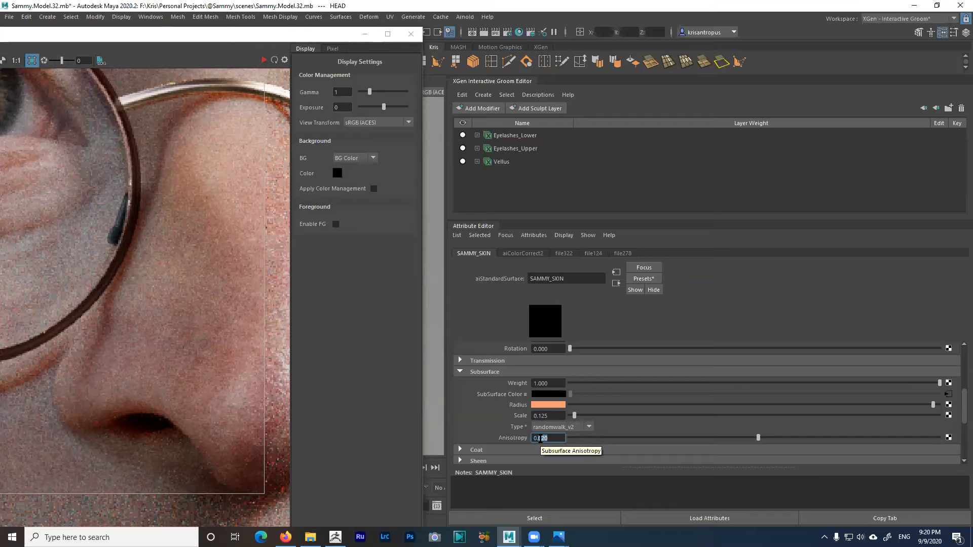
double_click(547, 438)
left_click(540, 439)
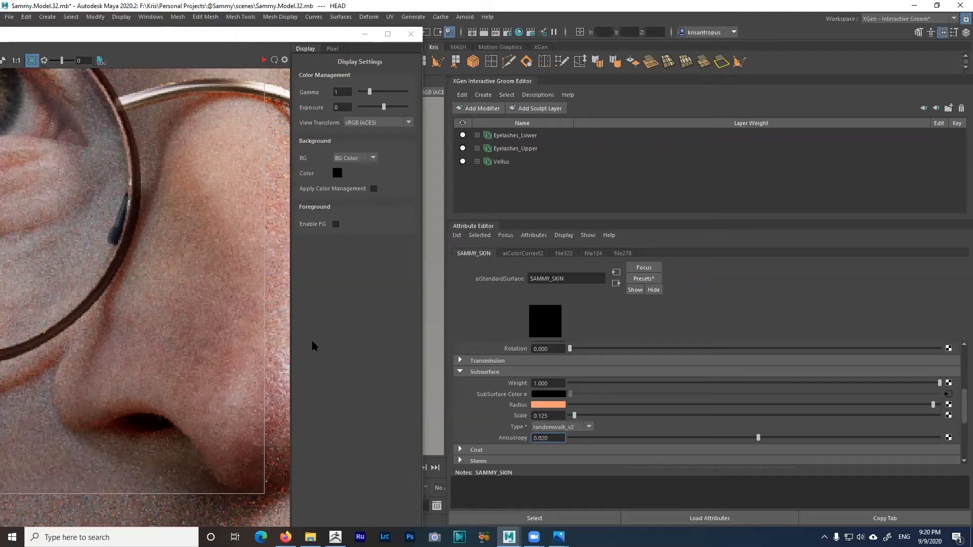
left_click(211, 330)
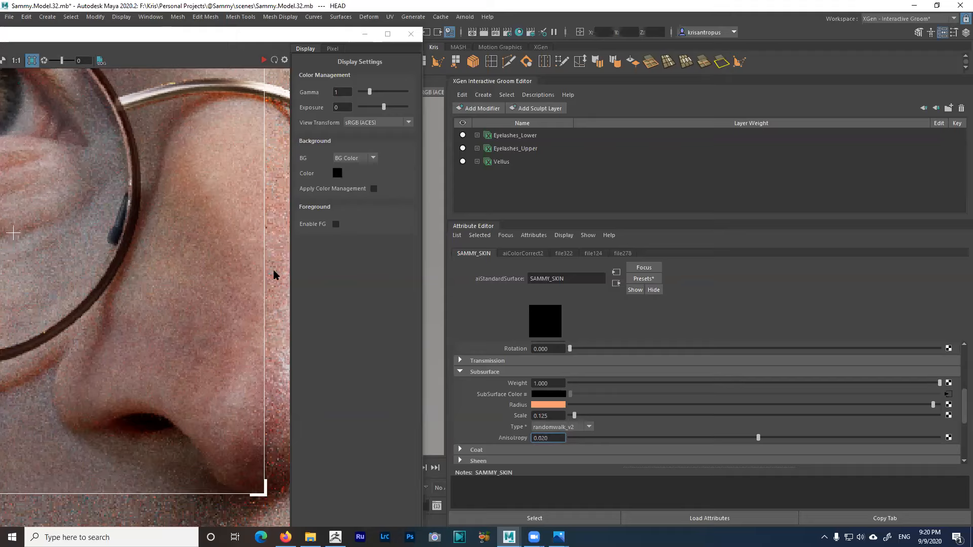
scroll(274, 275, "down", 1)
left_click(207, 276)
key("f")
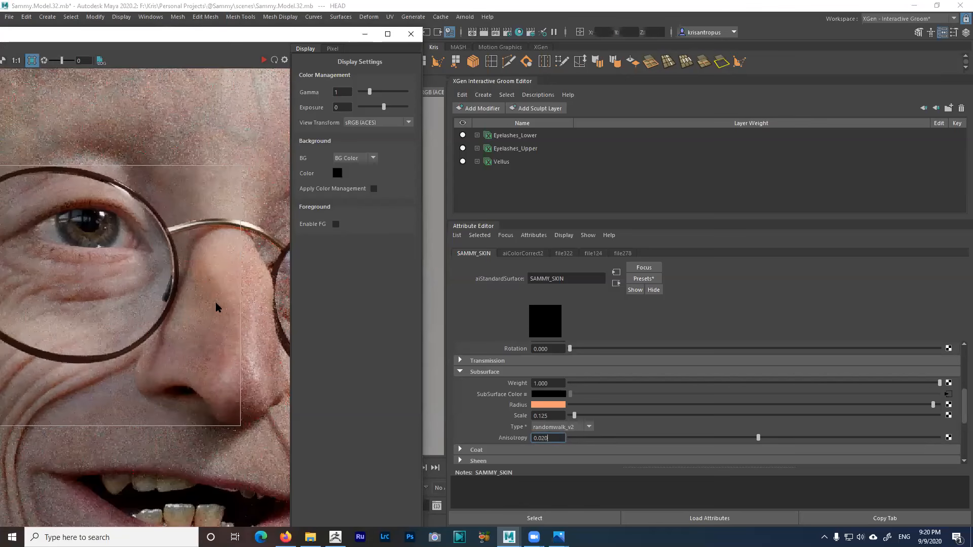
scroll(216, 304, "down", 1)
middle_click_drag(224, 319, 204, 296)
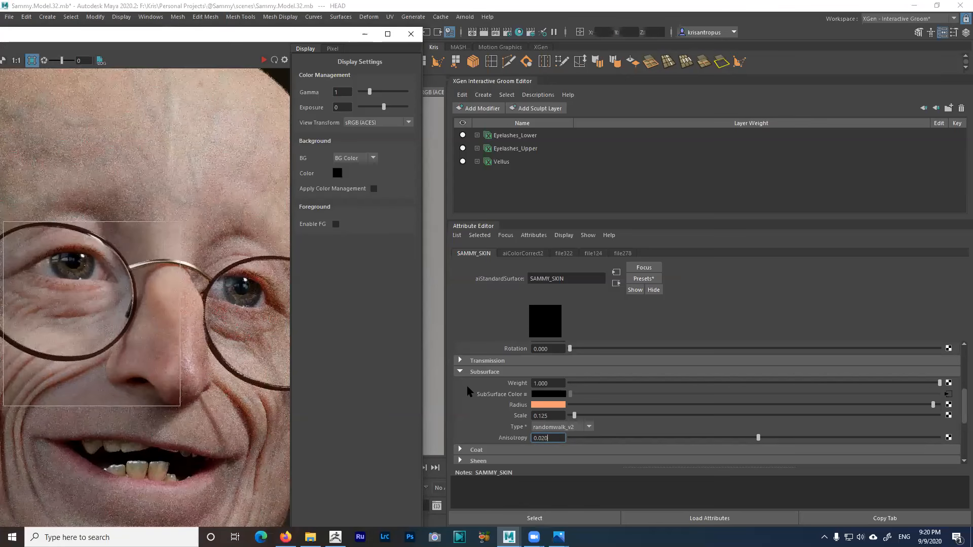
double_click(546, 438)
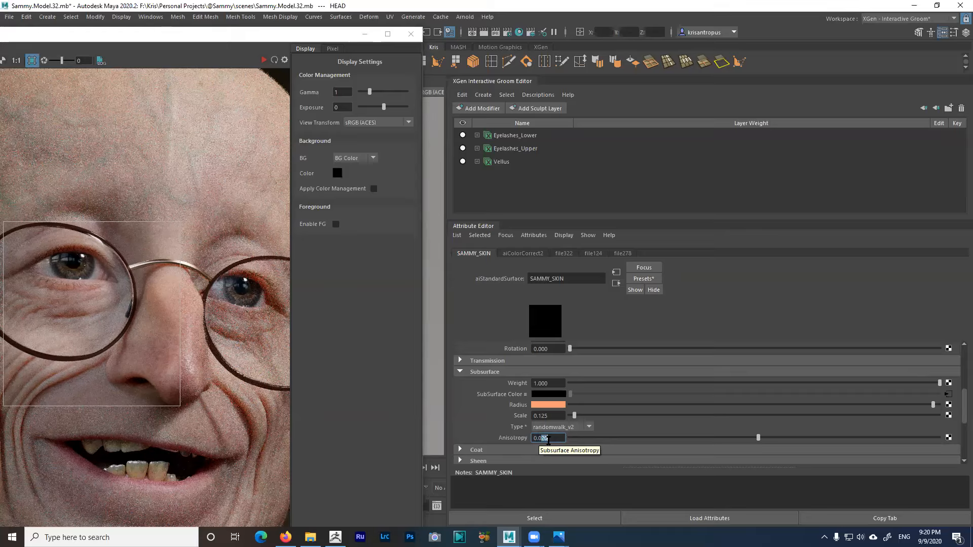
Open the subsurface Radius color and inspect it as RGB, 0 to 1.0 with Color Management off and on
left_click(550, 404)
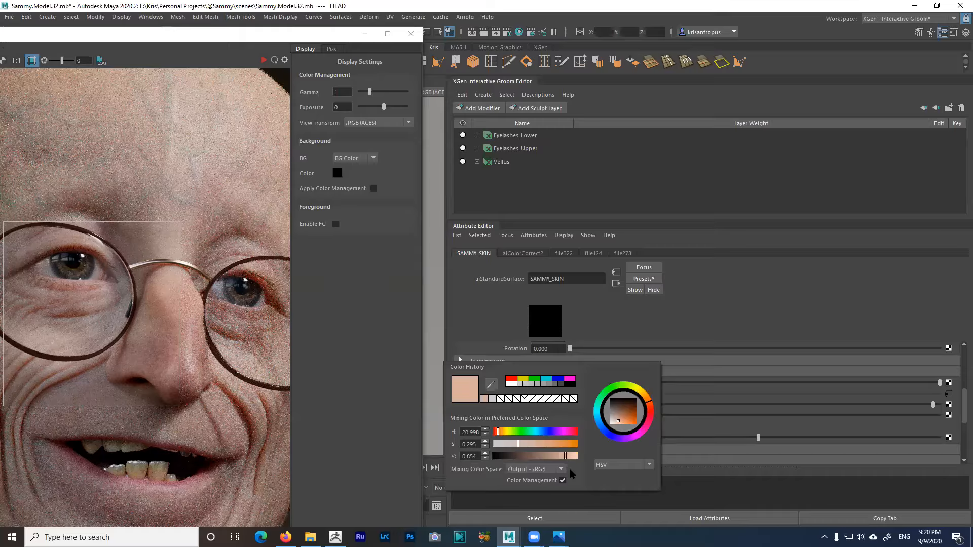
left_click(537, 482)
left_click(608, 465)
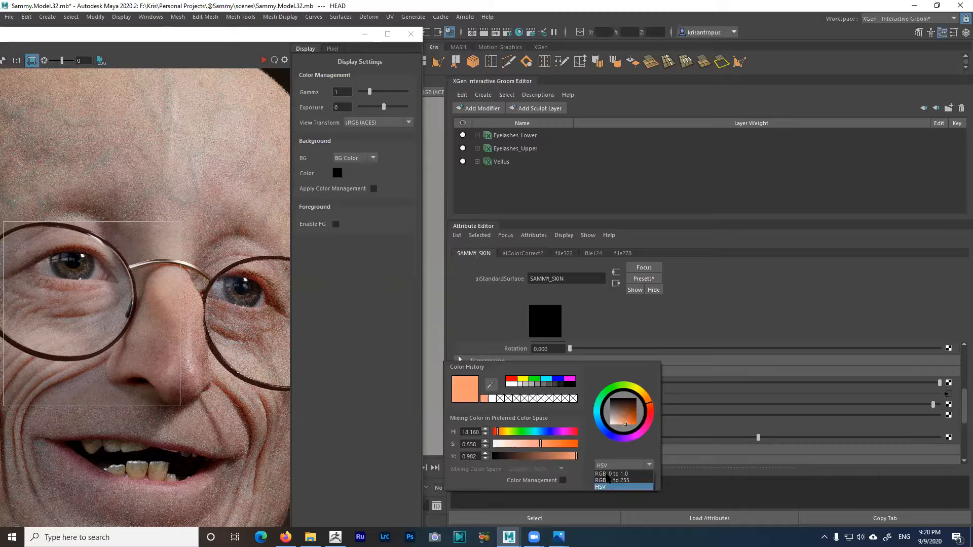
left_click(611, 473)
left_click_drag(469, 432, 481, 431)
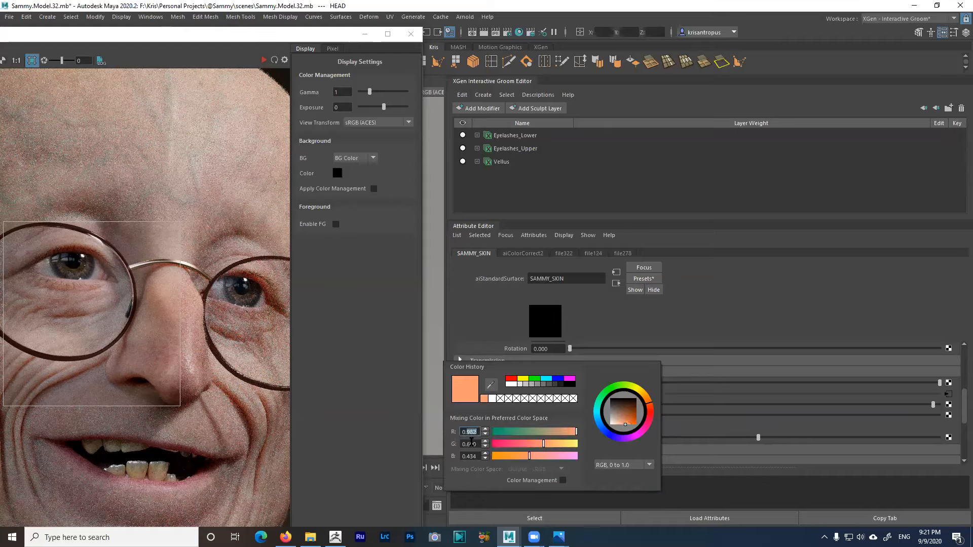
left_click(468, 444)
key("Tab")
left_click(525, 480)
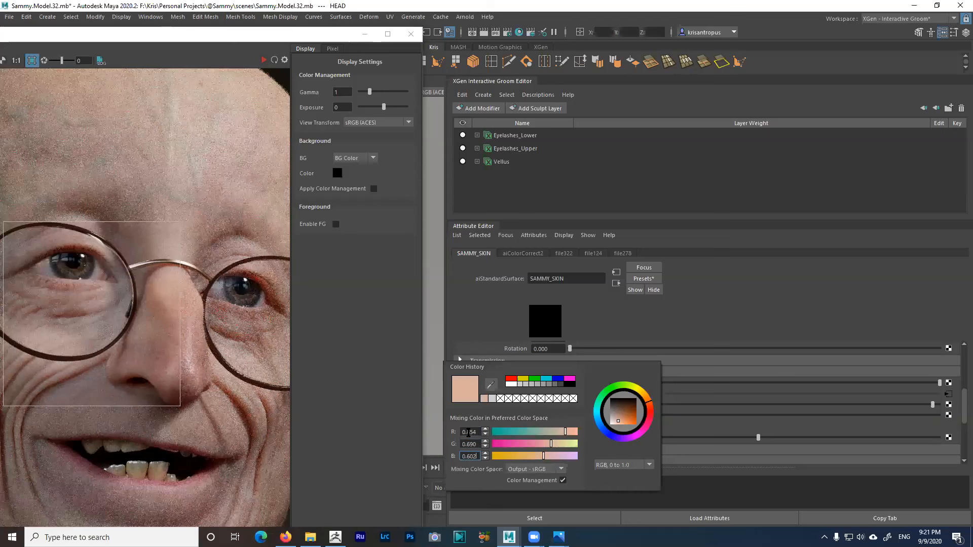
Compare the Radius color's channel values with Color Management toggled, and return to HSV with Color Management enabled
double_click(468, 432)
double_click(468, 444)
left_click(563, 481)
left_click(563, 481)
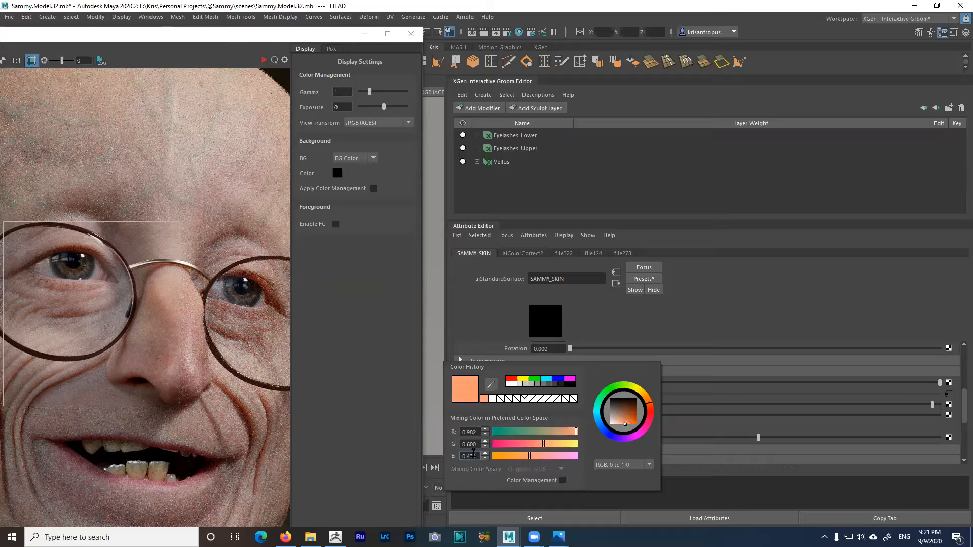
left_click(563, 480)
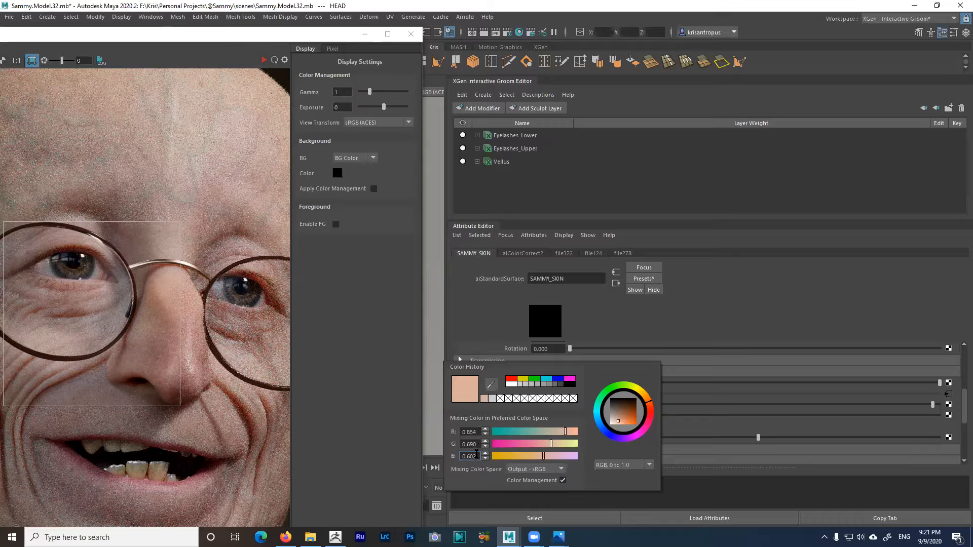
left_click(562, 481)
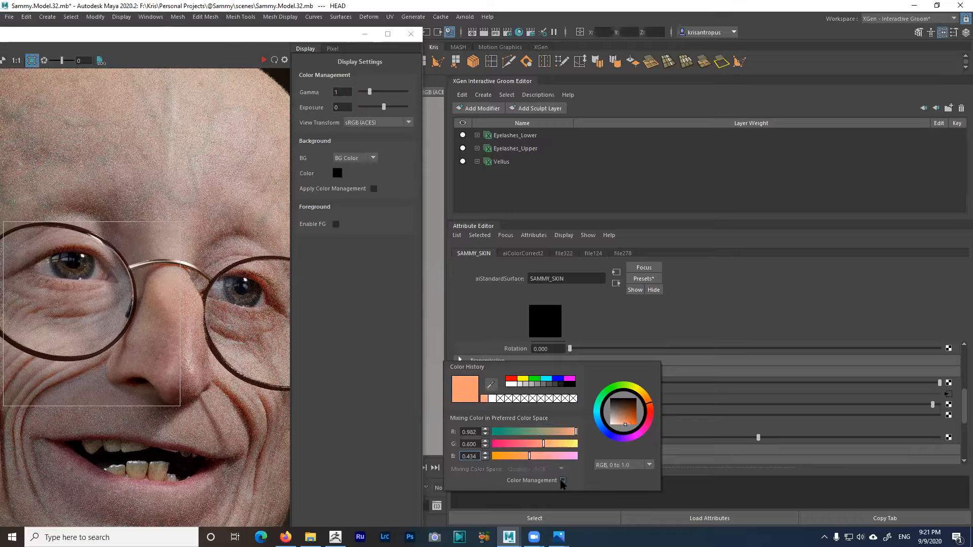
left_click(563, 481)
left_click(621, 465)
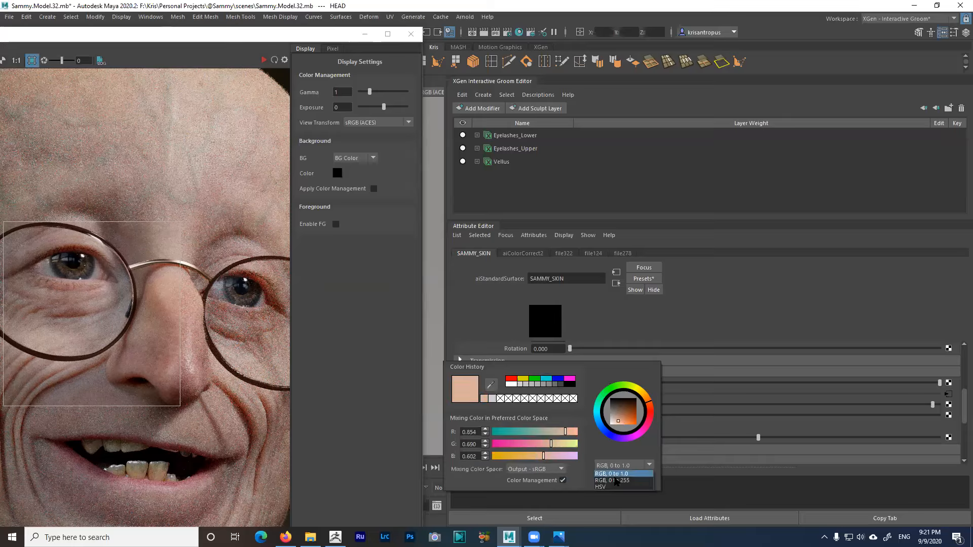
left_click(613, 486)
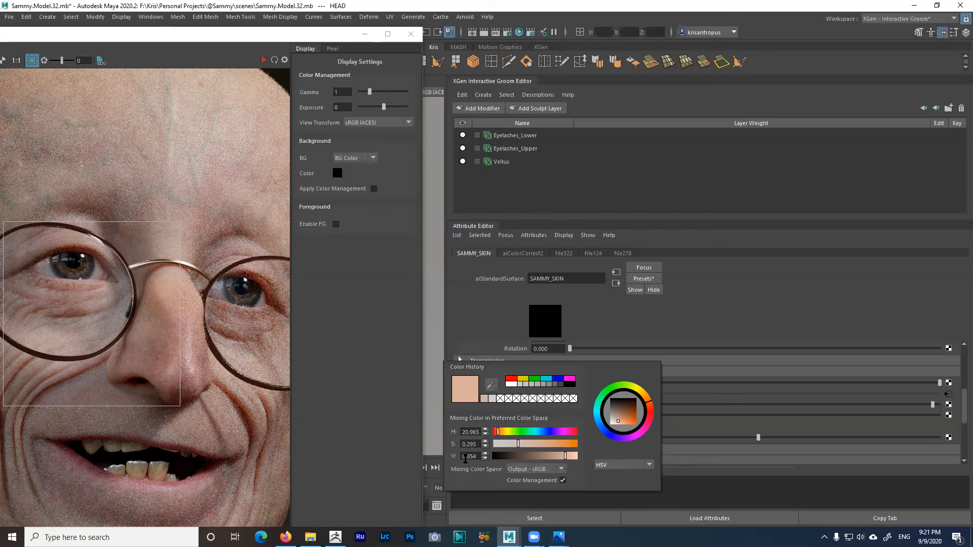
Compare the Radius color's HSV values with Color Management off and on again, and close the color picker
left_click(563, 481)
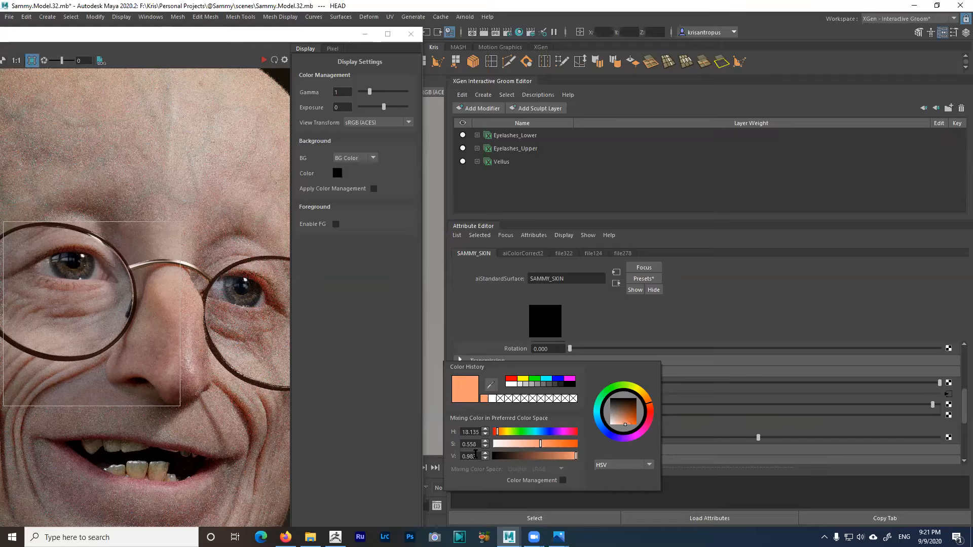
left_click(562, 480)
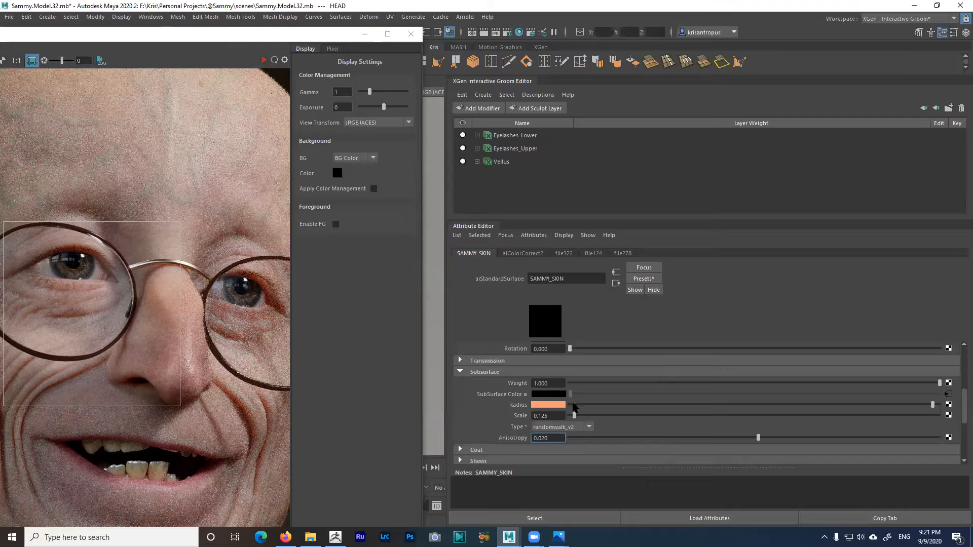
scroll(506, 421, "down", 2)
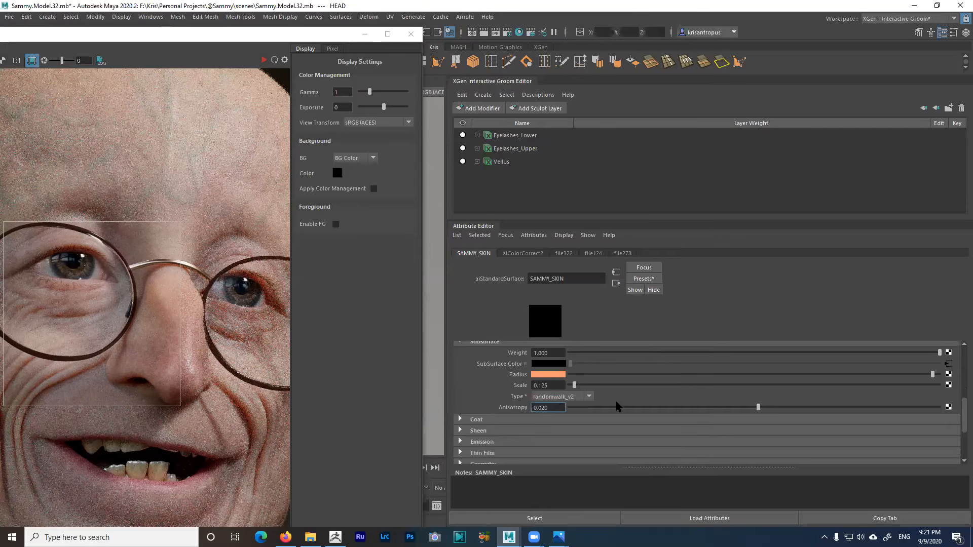
Review the Specular settings of the SAMMY_SKIN shader and inspect the IOR value
scroll(616, 405, "up", 5)
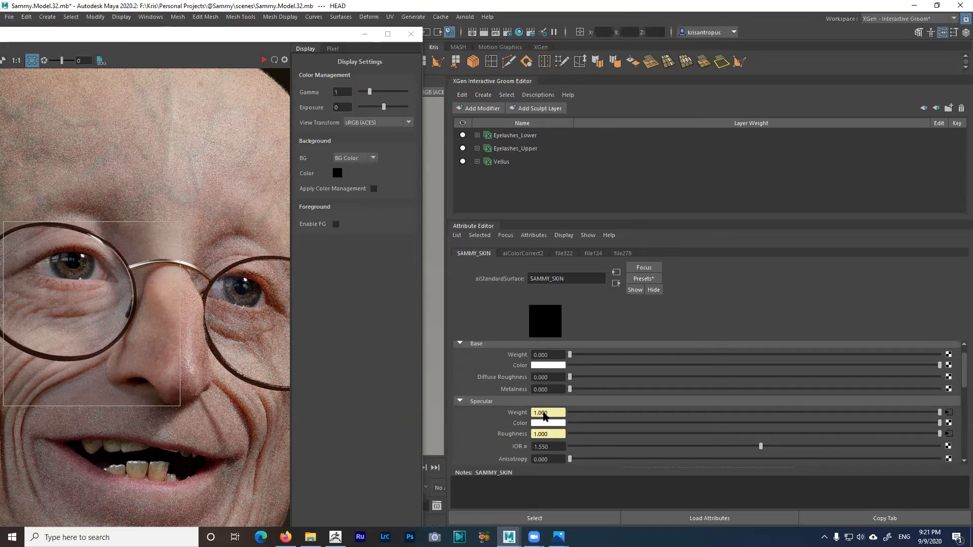
scroll(542, 416, "down", 2)
left_click(541, 416)
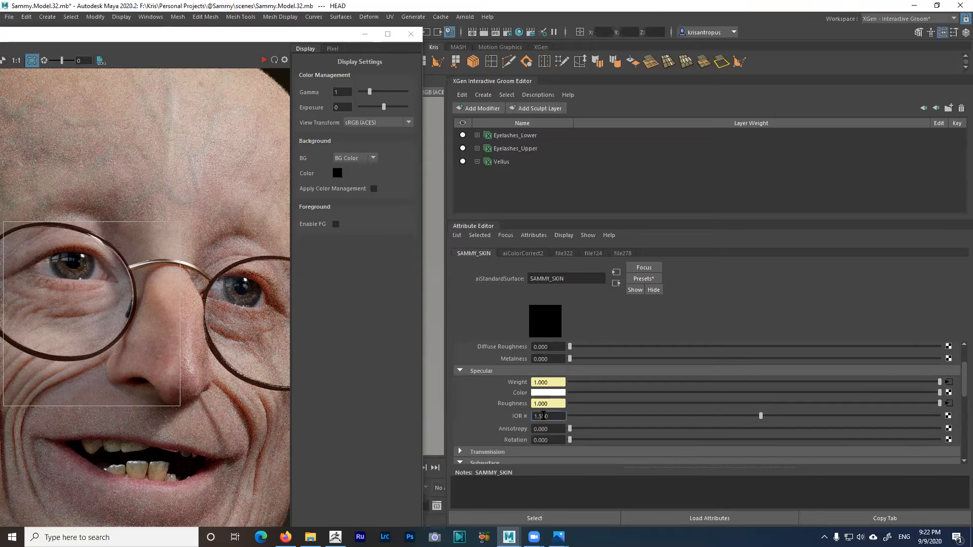
Expand the shader's Coat section and examine its IOR, Roughness and Color settings
scroll(596, 423, "down", 2)
scroll(597, 420, "down", 6)
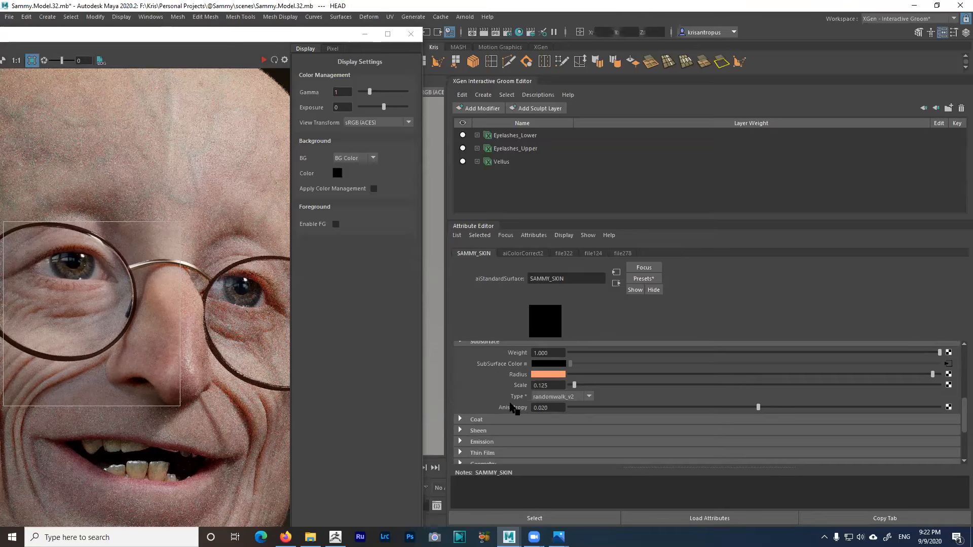
left_click(504, 420)
scroll(588, 411, "down", 2)
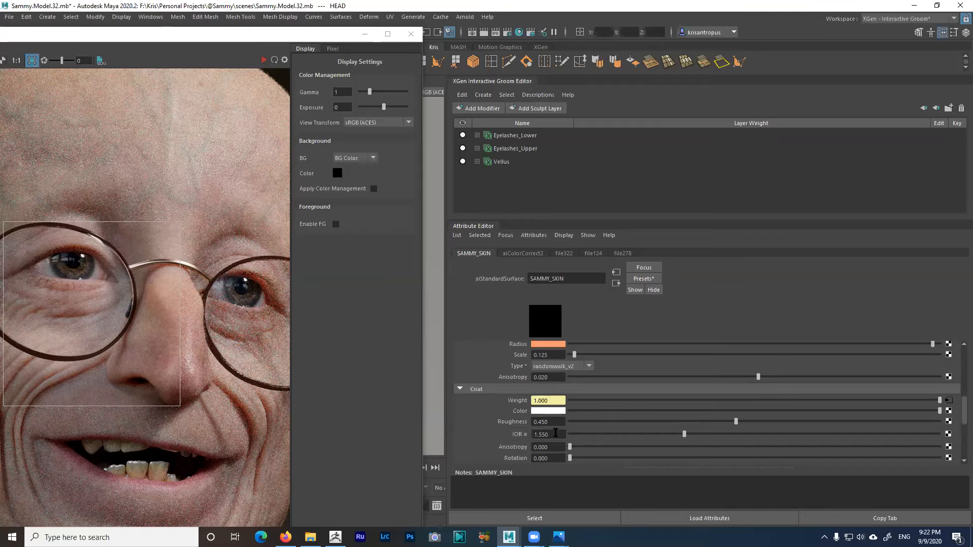
left_click_drag(548, 435, 533, 421)
left_click(541, 423)
left_click_drag(538, 422, 556, 423)
left_click(554, 411)
Open the texture connected to the Coat Weight and examine its image name, color space and Alpha Gain
left_click(949, 400)
left_click_drag(965, 415, 963, 356)
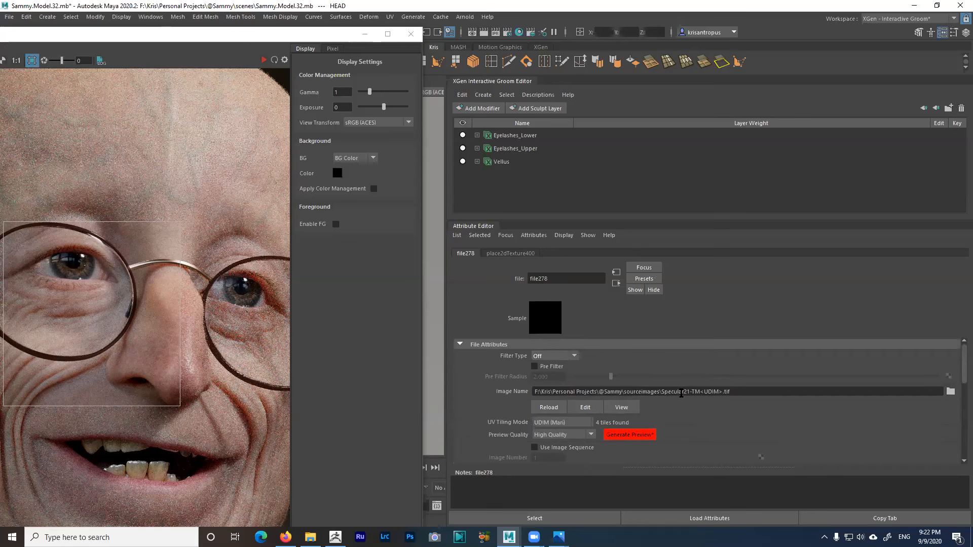
scroll(958, 375, "down", 5)
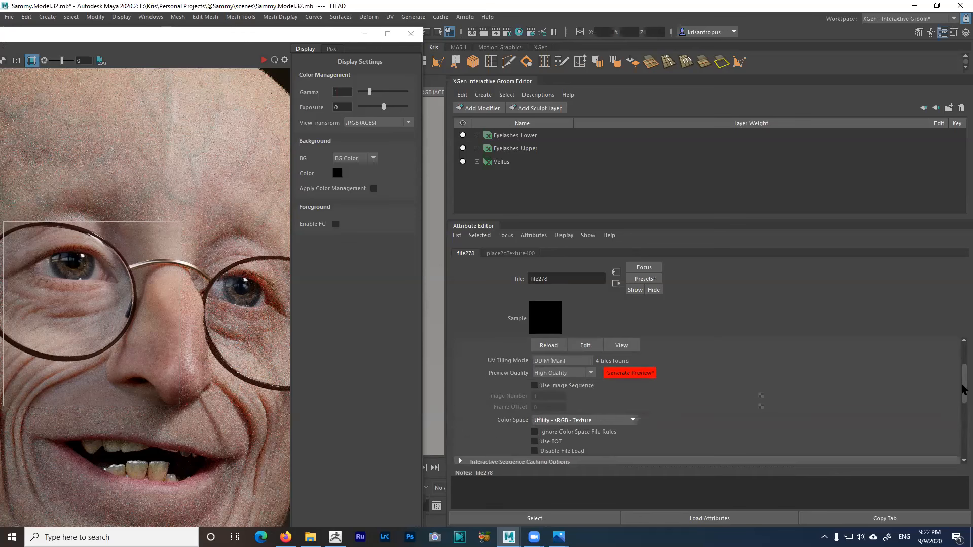
scroll(955, 378, "up", 5)
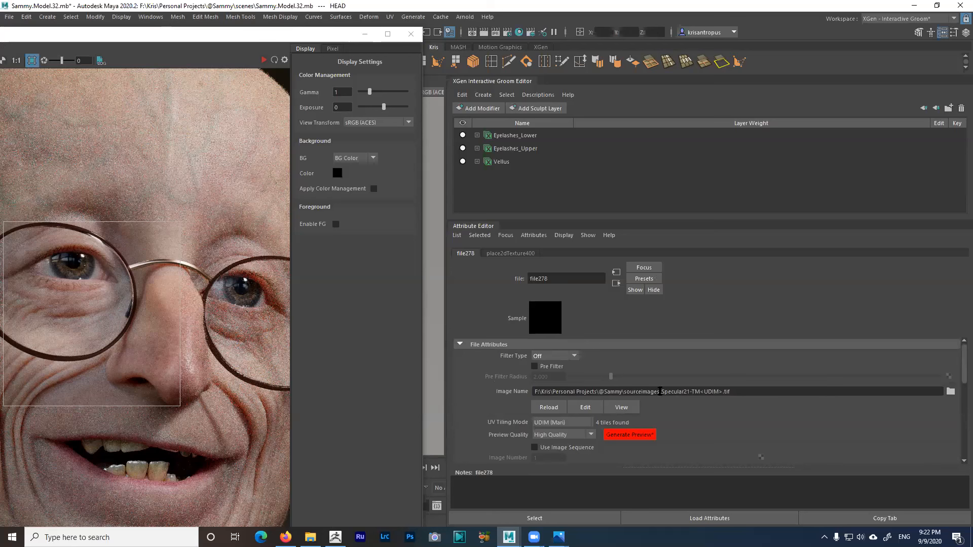
left_click_drag(964, 369, 963, 414)
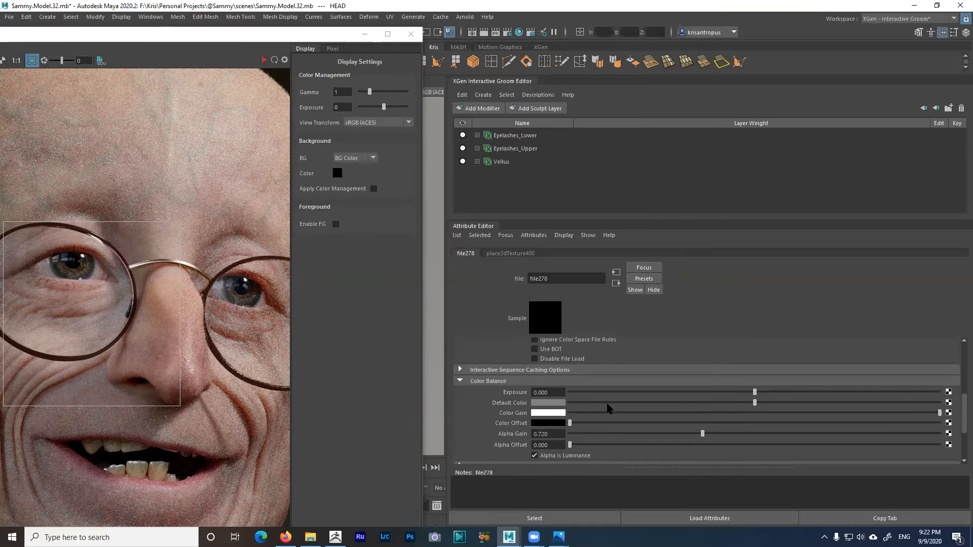
left_click(547, 434)
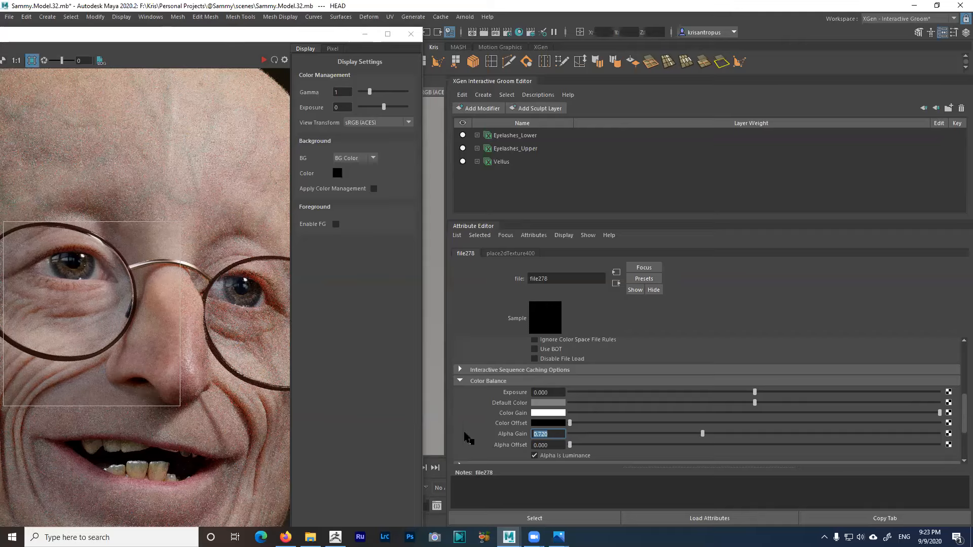
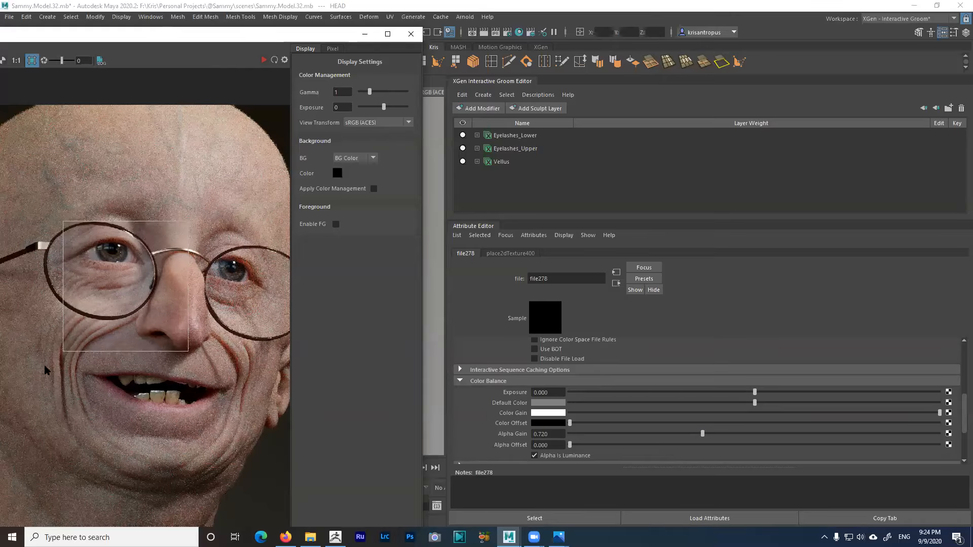
Return from the file278 texture to the SAMMY_SKIN shader and review the Coat Roughness
left_click(616, 283)
left_click(559, 420)
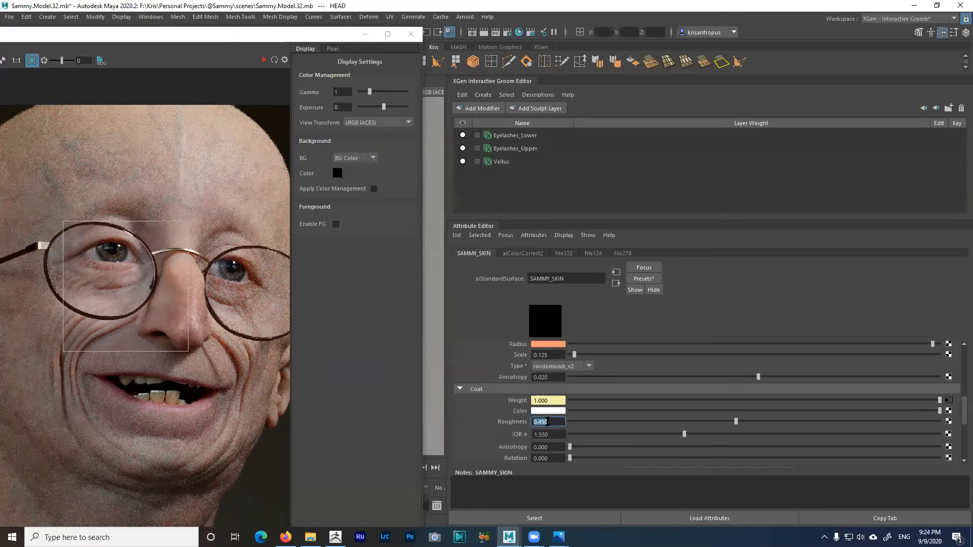
scroll(586, 417, "down", 5)
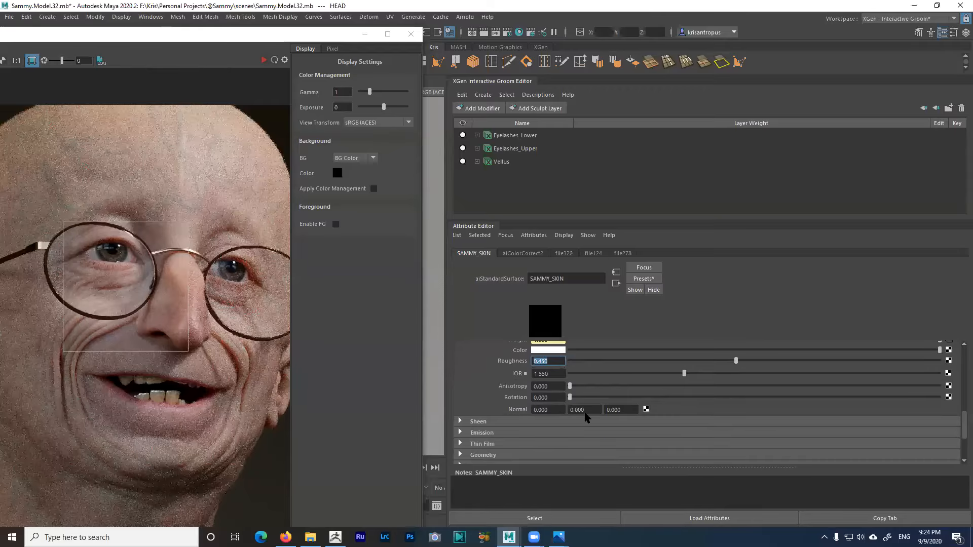
Expand the shader's Sheen section and examine its Weight and Roughness values
left_click(491, 391)
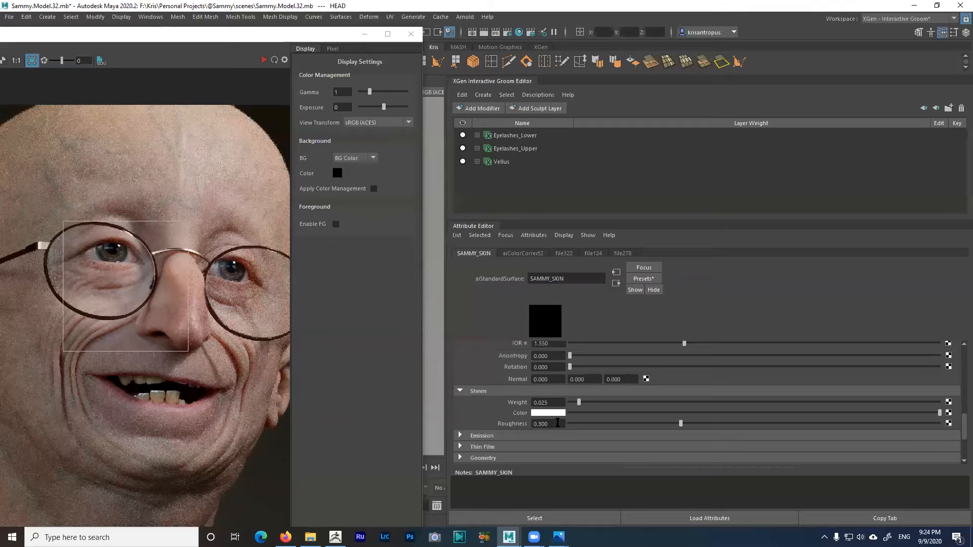
left_click(548, 424)
scroll(513, 428, "down", 2)
Open the Bump Mapping connection under Geometry and examine the aiCellNoise4 Octaves, Lacunarity and Scale
left_click(484, 398)
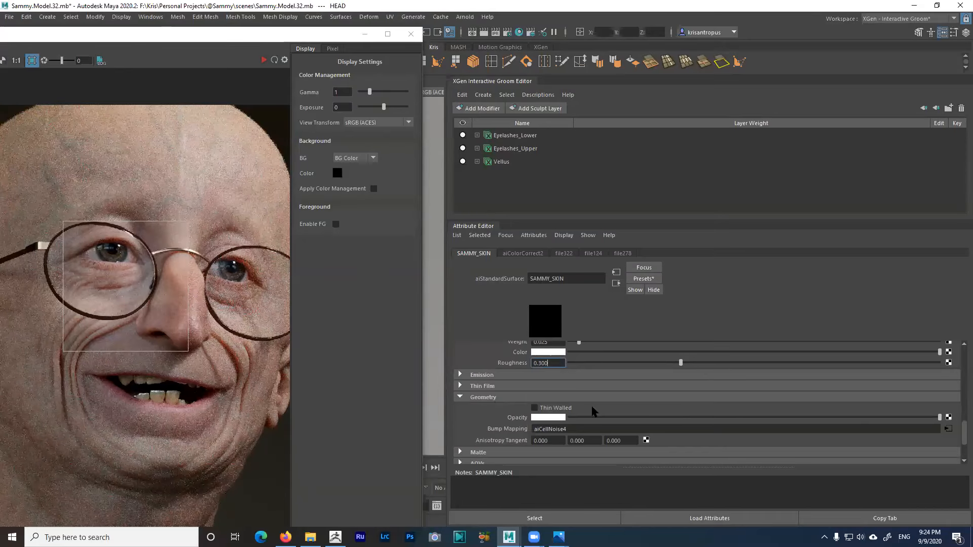
left_click(947, 429)
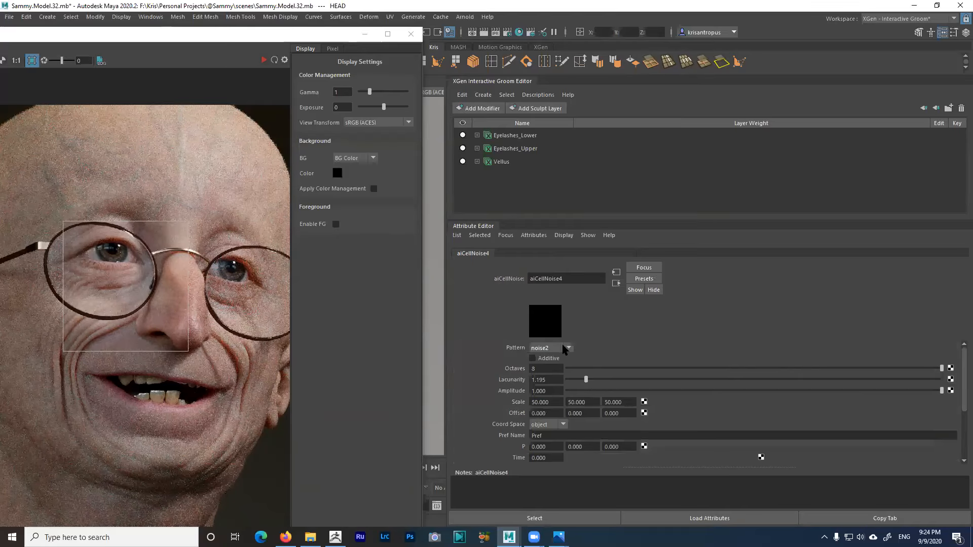
left_click(546, 369)
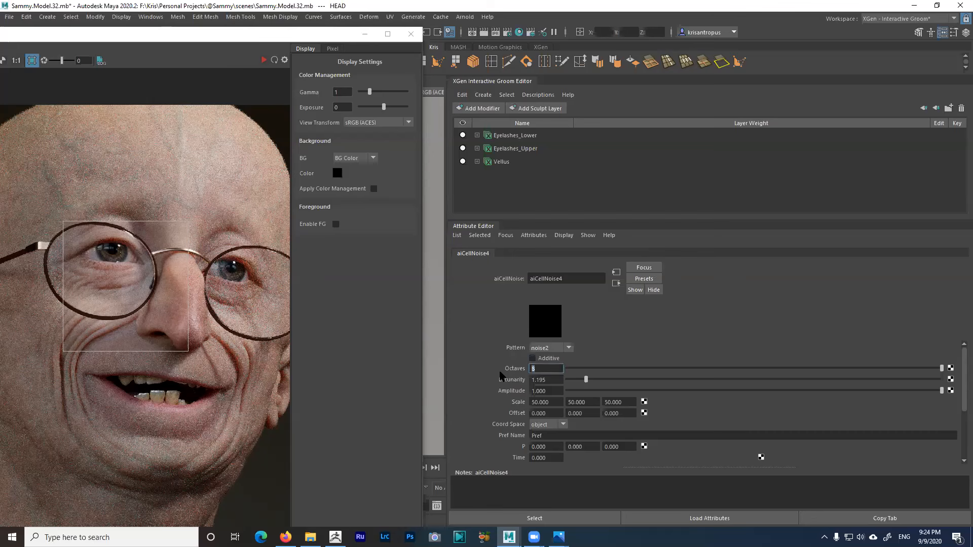
left_click(548, 380)
left_click(548, 404)
Trace the bump2d5 node's Bump Value and Bump Depth inputs to the aiCellNoise4 and file40 nodes
left_click(616, 284)
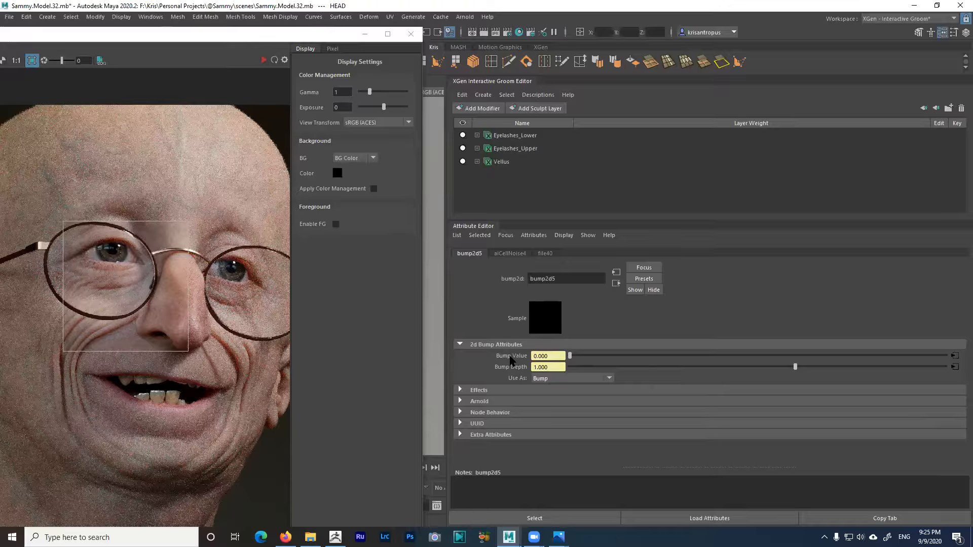
left_click(955, 358)
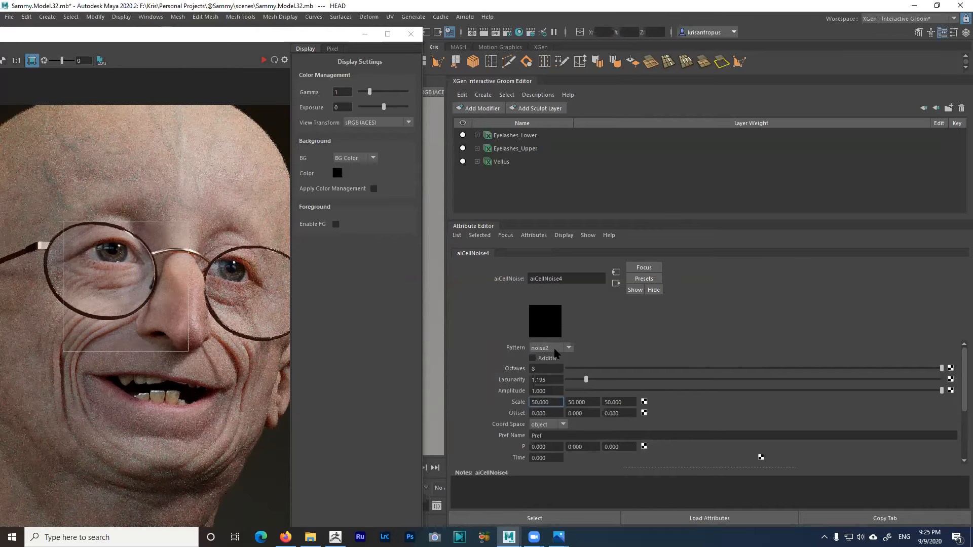
left_click(616, 283)
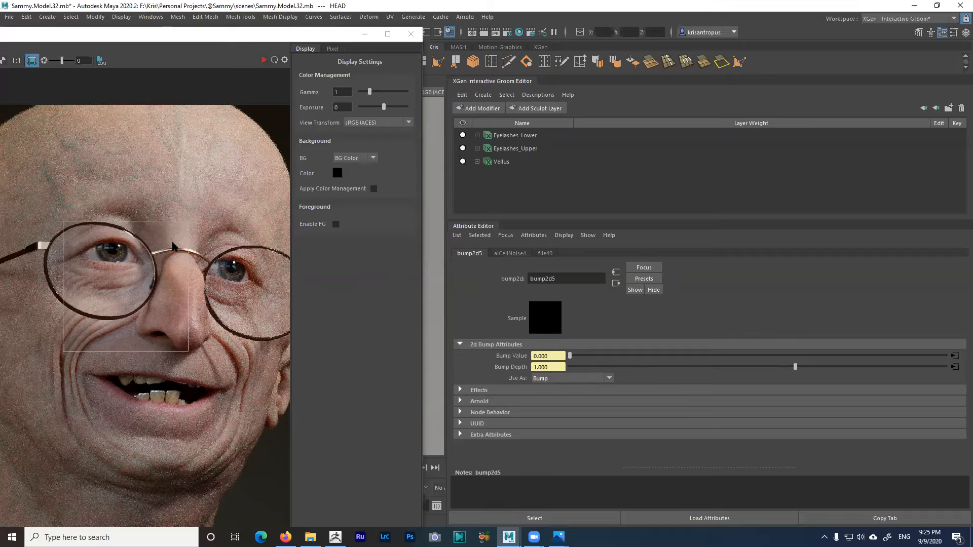
left_click(954, 367)
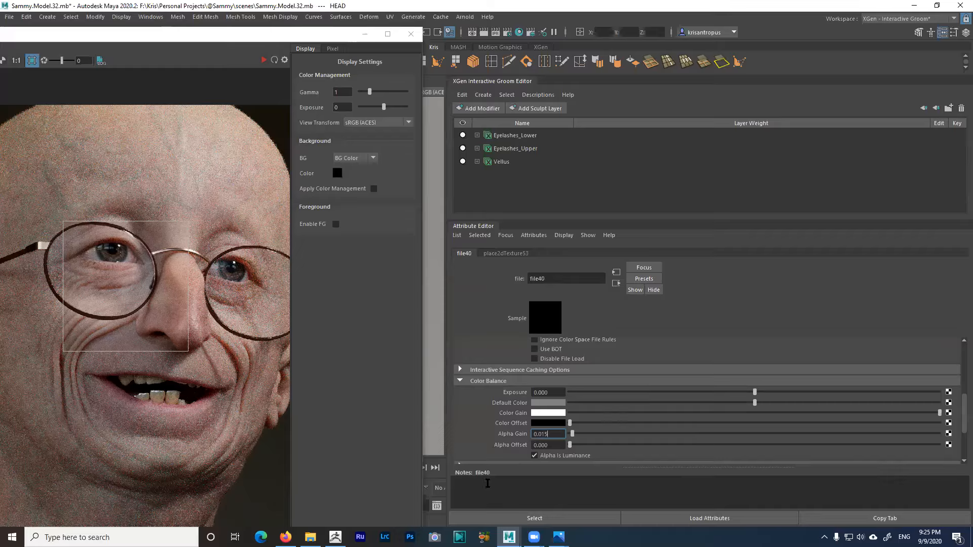
Switch to ZBrush and display the Roughness21 subtool from the subtool list
left_click(335, 536)
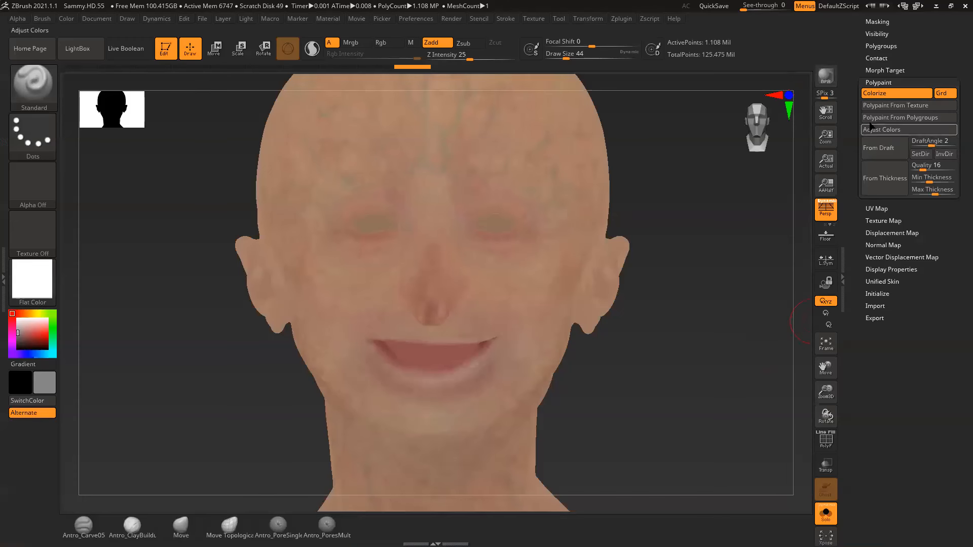
left_click_drag(861, 64, 859, 172)
left_click(875, 251)
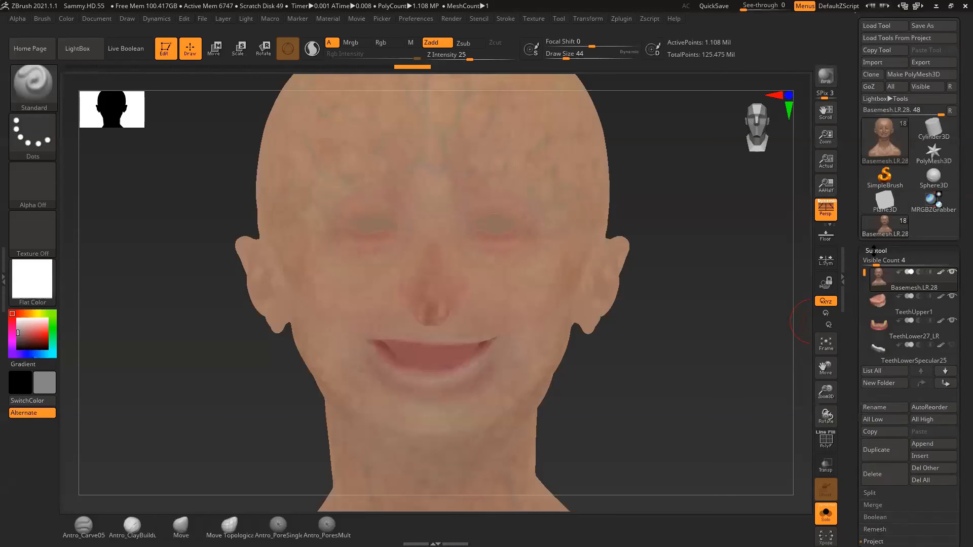
left_click_drag(863, 275, 865, 315)
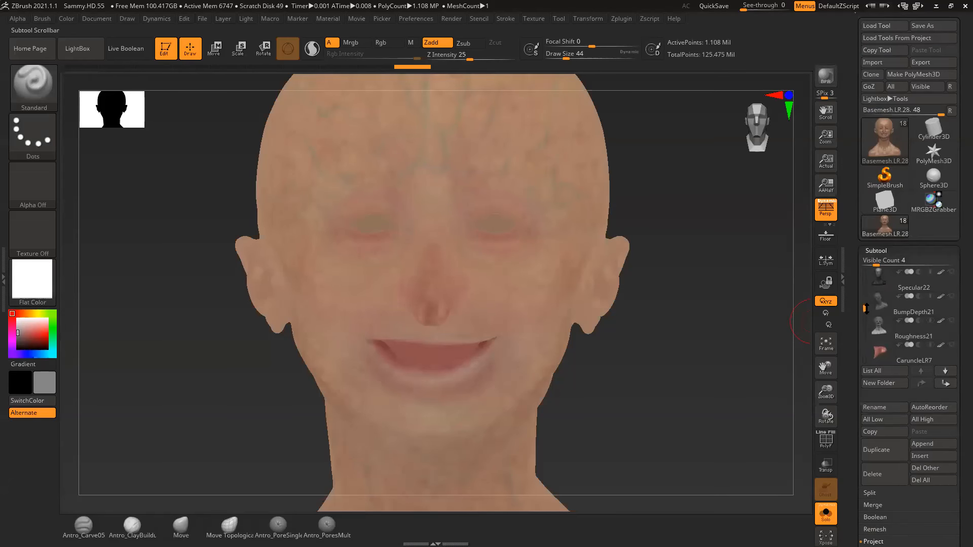
left_click(885, 327)
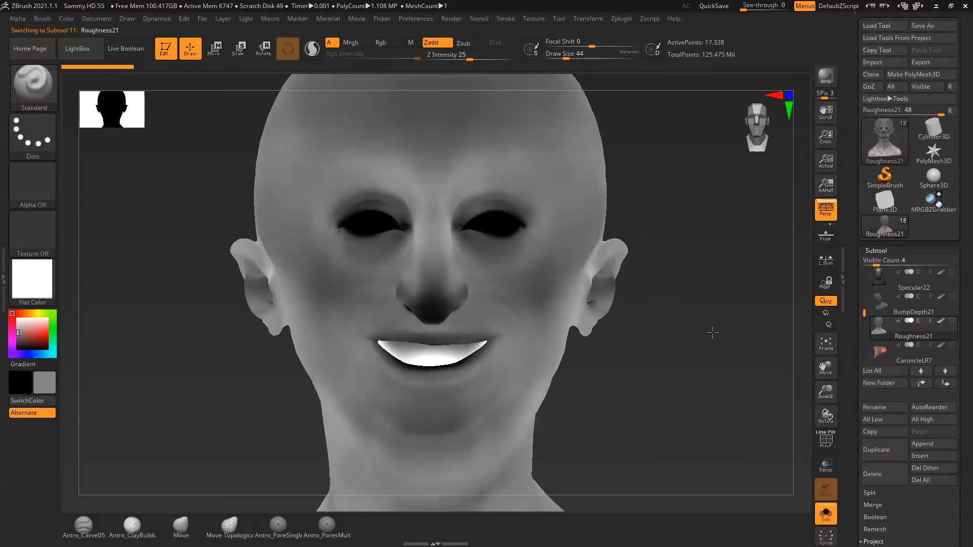
Compare the BumpDepth21 and Roughness21 subtools' grayscale maps on the face from slightly different angles
left_click(879, 310)
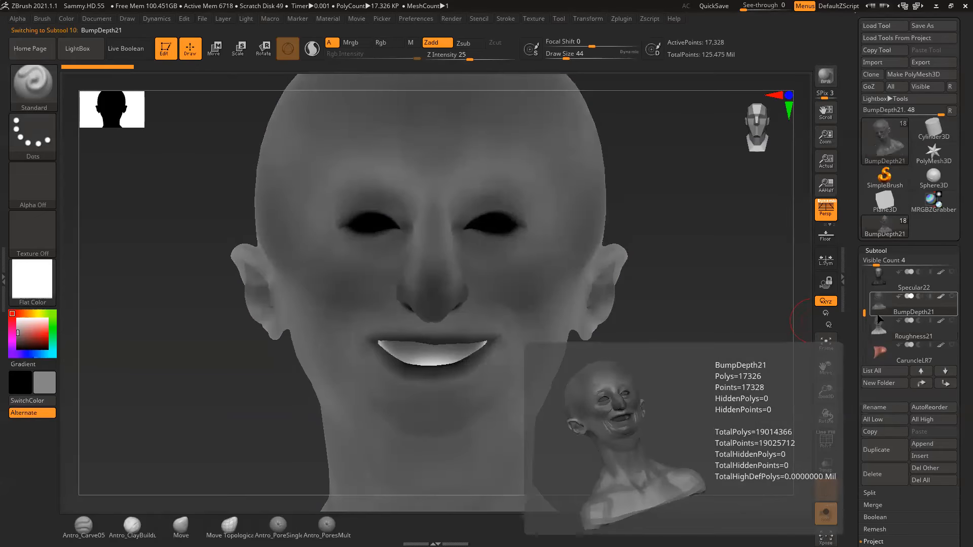
left_click_drag(730, 330, 744, 335)
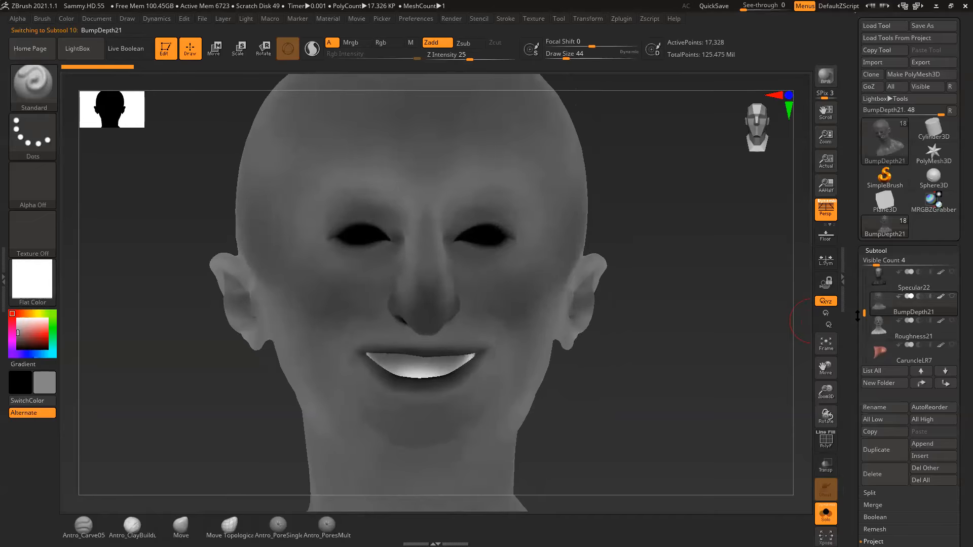
left_click(879, 321)
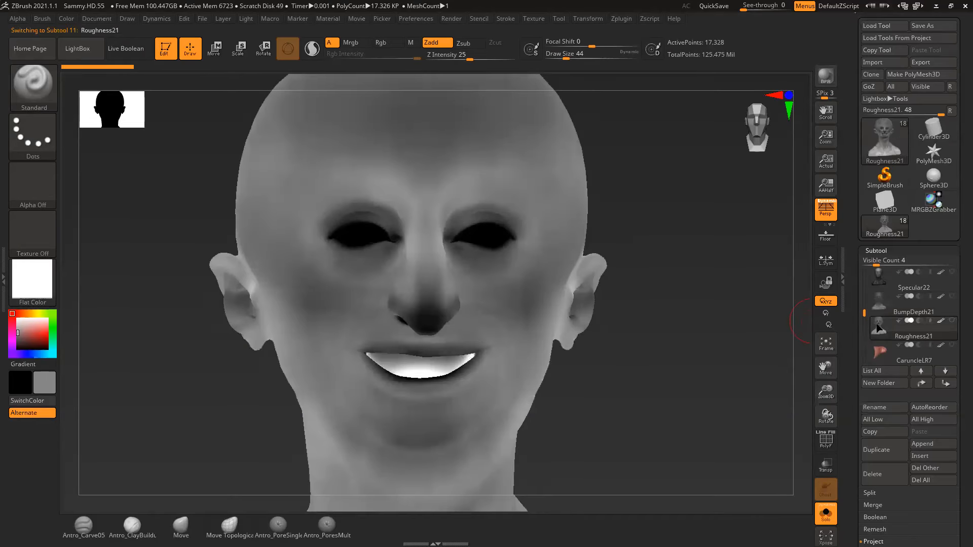
left_click(879, 312)
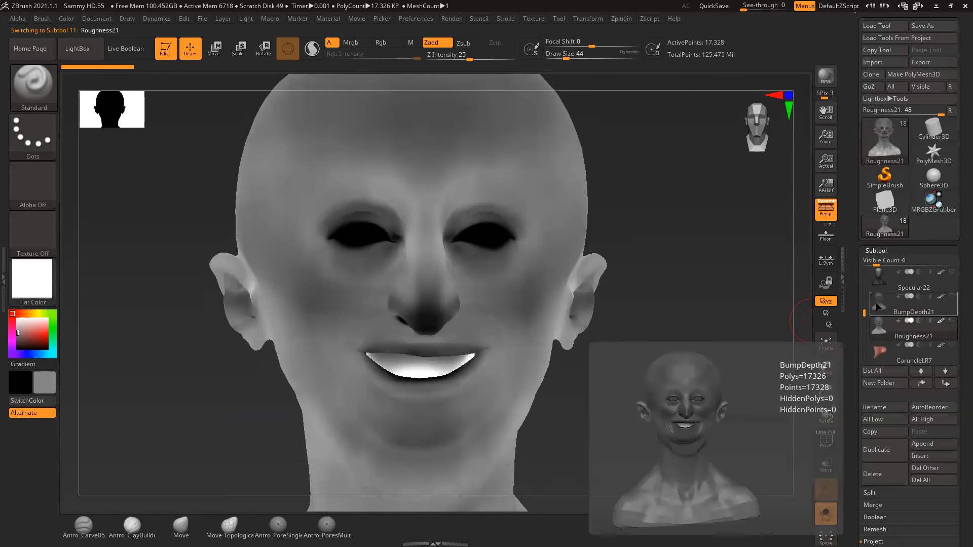
left_click(879, 332)
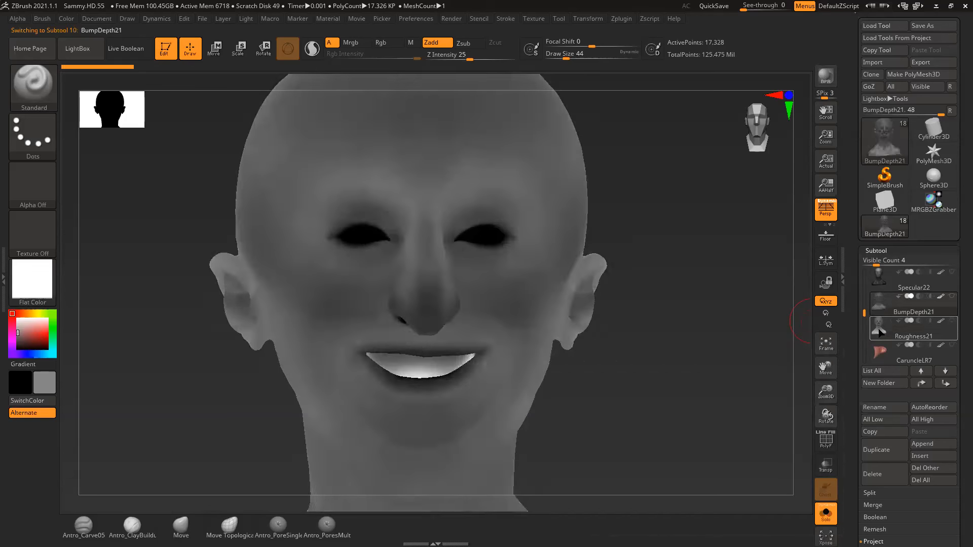
mouse_move(690, 344)
left_mouse_down()
mouse_move(646, 353)
mouse_move(696, 337)
left_mouse_up()
left_click(882, 312)
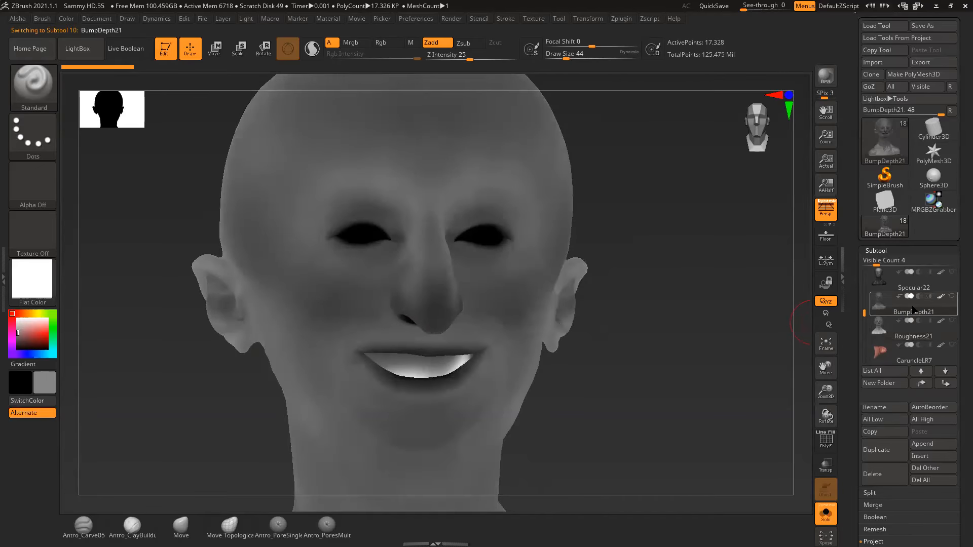
Switch back to Maya, check the image name of the file40 texture, and return to the bump2d5 node
left_click(936, 6)
scroll(782, 347, "up", 5)
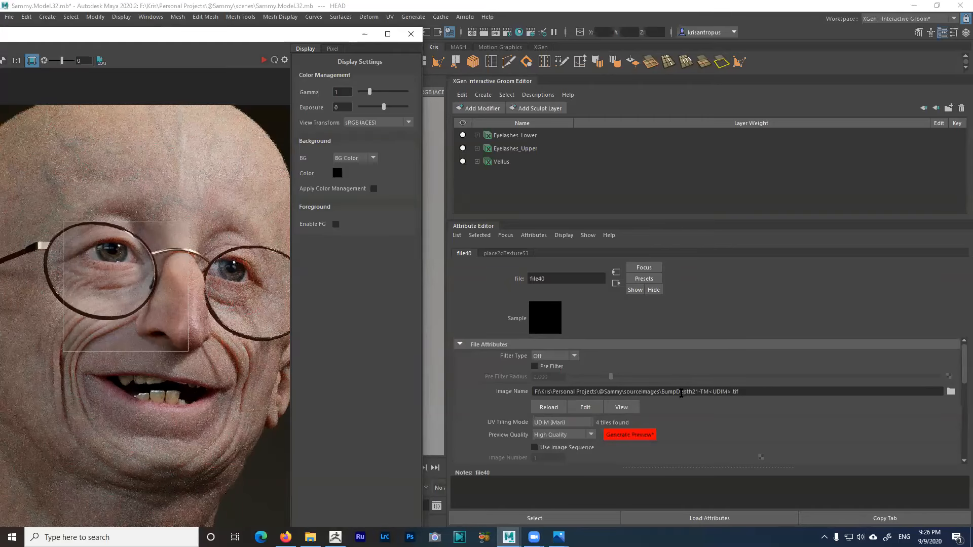
left_click(616, 284)
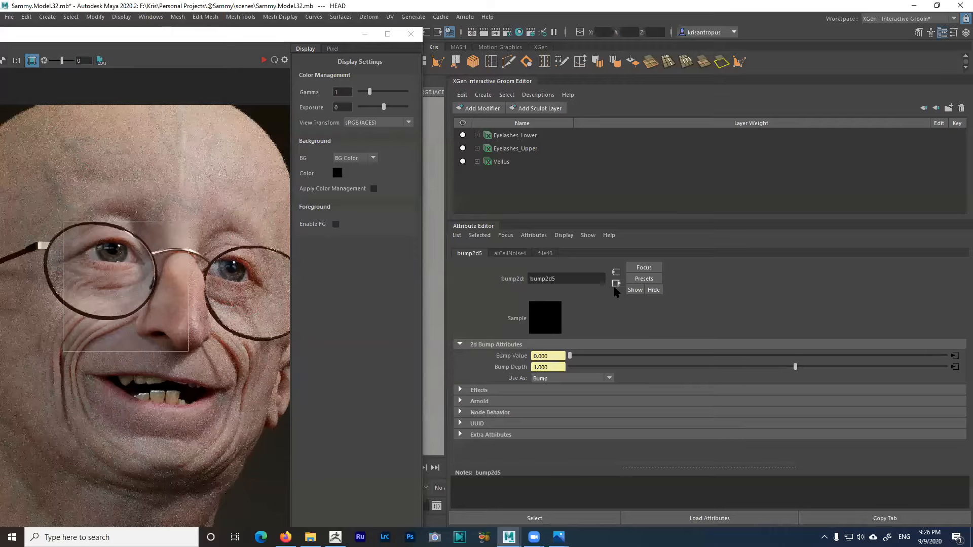
Open the file40 texture feeding bump2d5's Bump Depth, check its image name, and switch to ZBrush
left_click(955, 367)
left_click(682, 392)
left_click(335, 537)
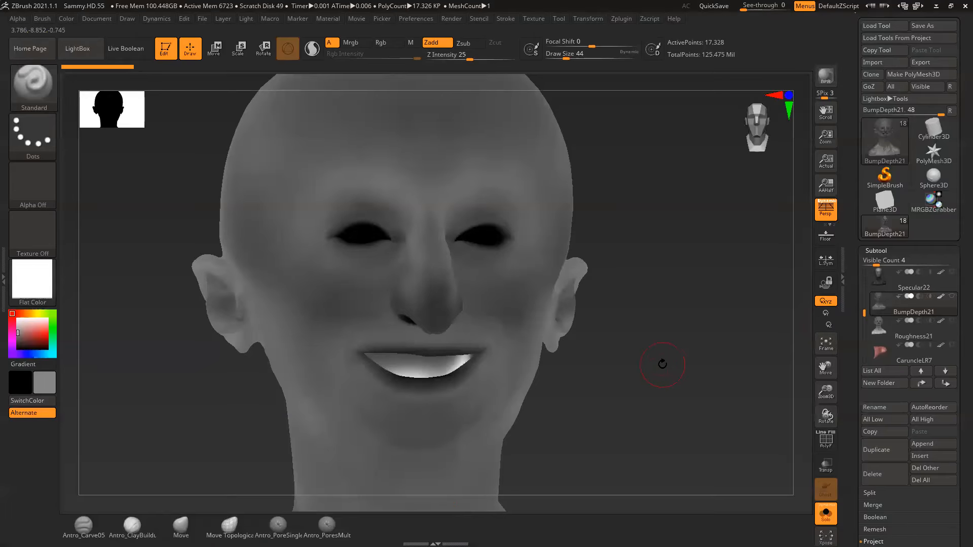
Alternate between the Roughness21 and BumpDepth21 subtools to compare their grayscale maps on the front of the face
left_click(884, 330)
left_click(876, 308)
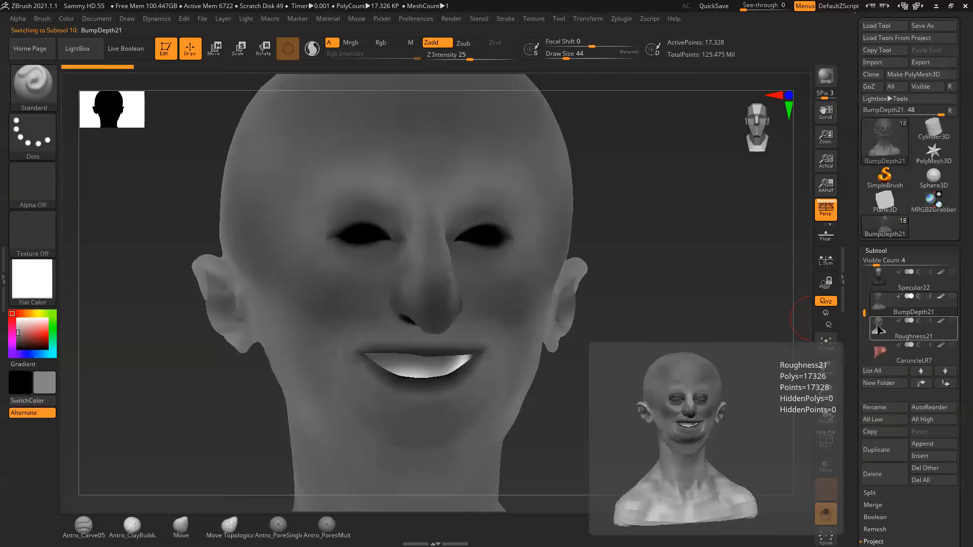
left_click(878, 329)
left_click(877, 310)
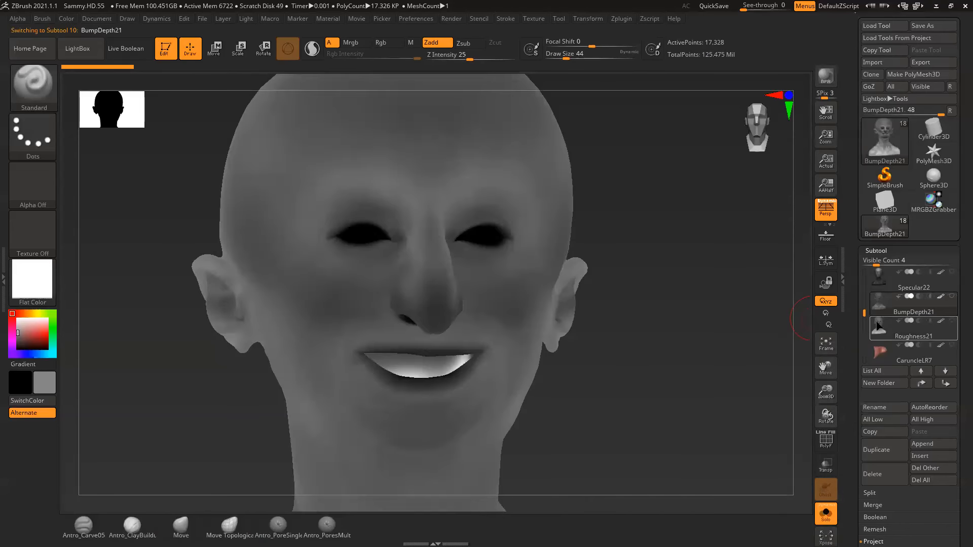
left_click(877, 319)
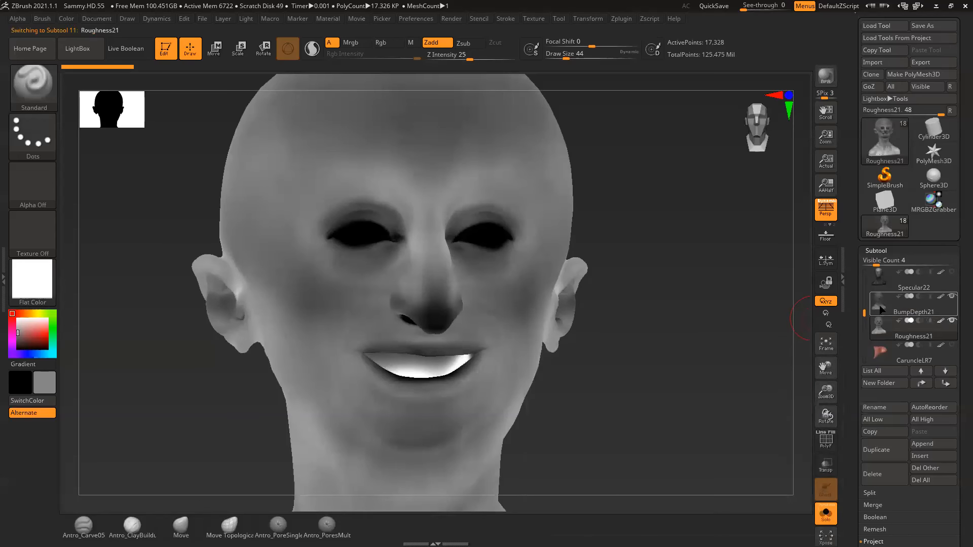
left_click(879, 301)
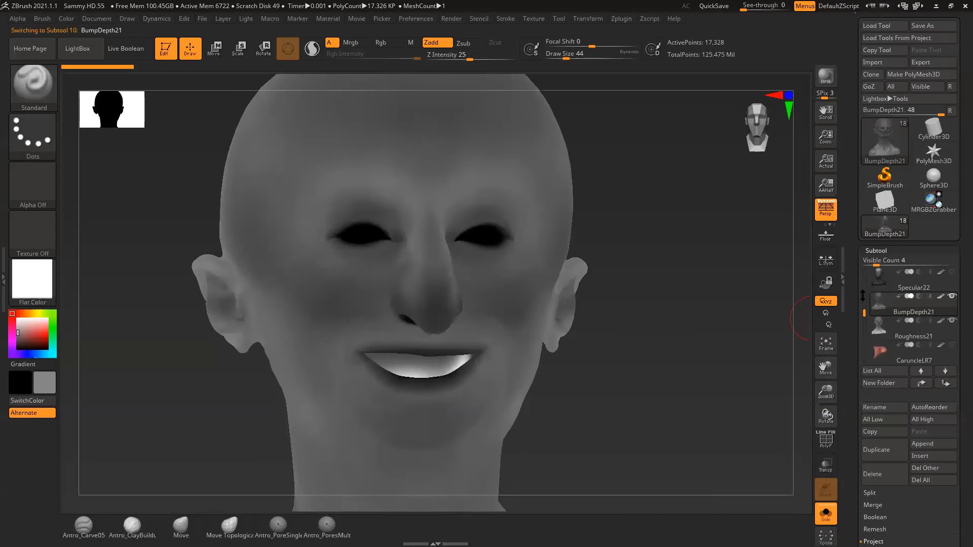
left_click(881, 323)
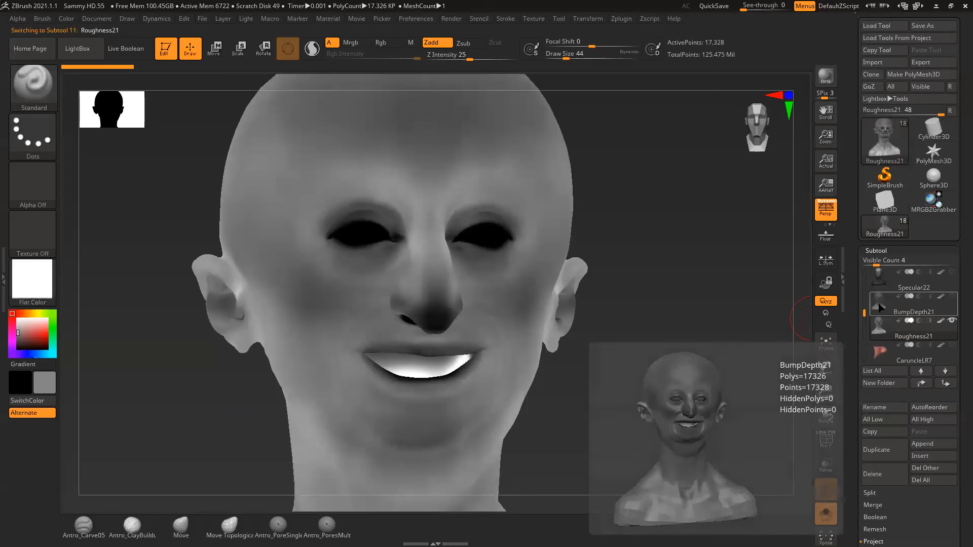
Switch back to Maya and check file40's Alpha Gain and its link to the Bump Depth input of bump2d5
left_click(935, 6)
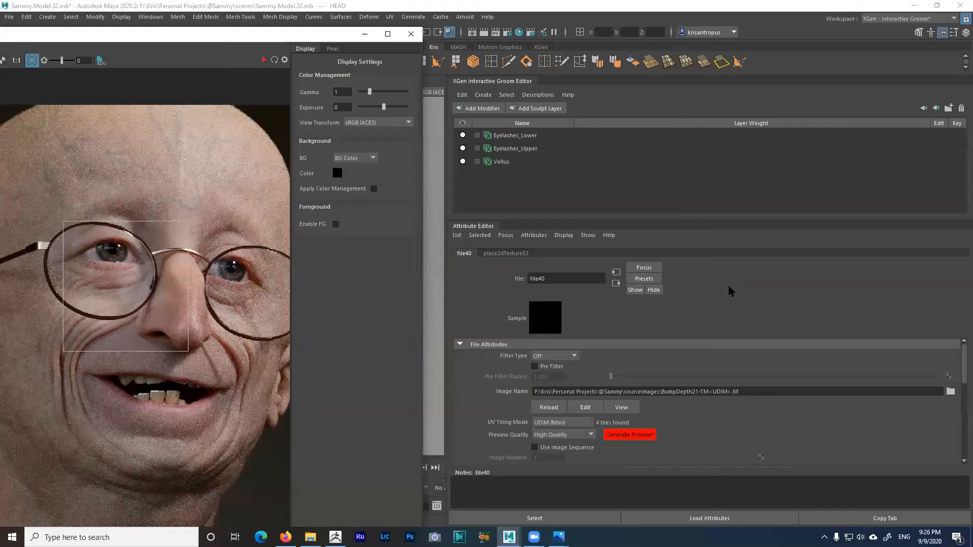
scroll(766, 414, "down", 6)
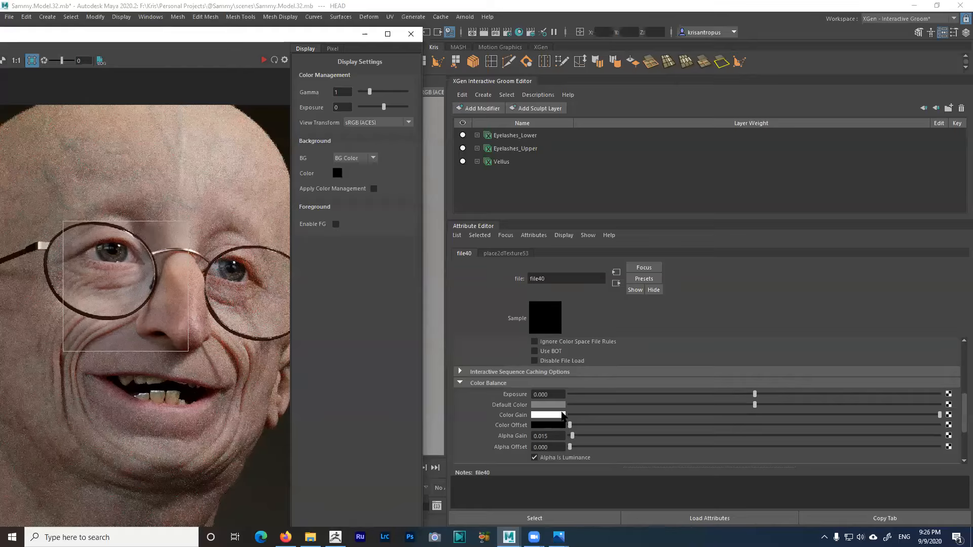
double_click(550, 437)
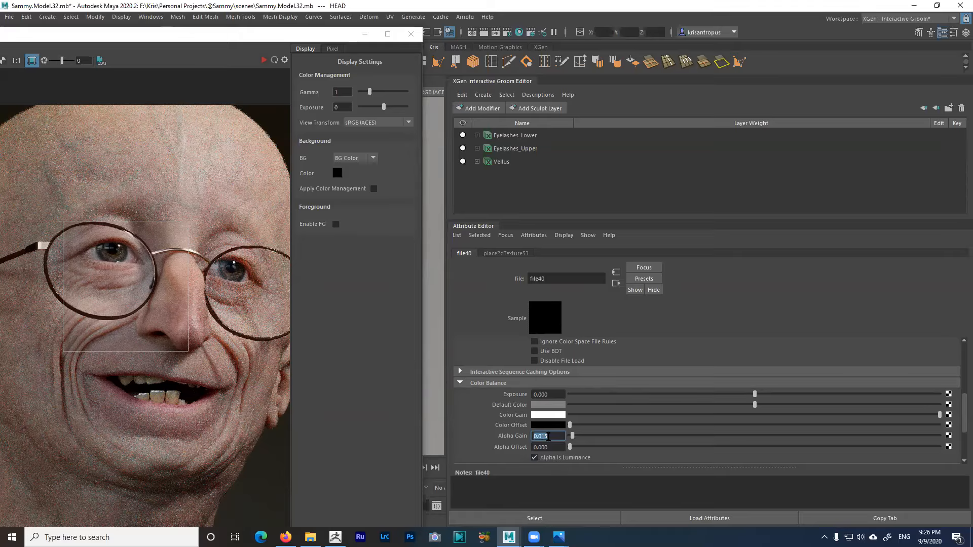
left_click(616, 283)
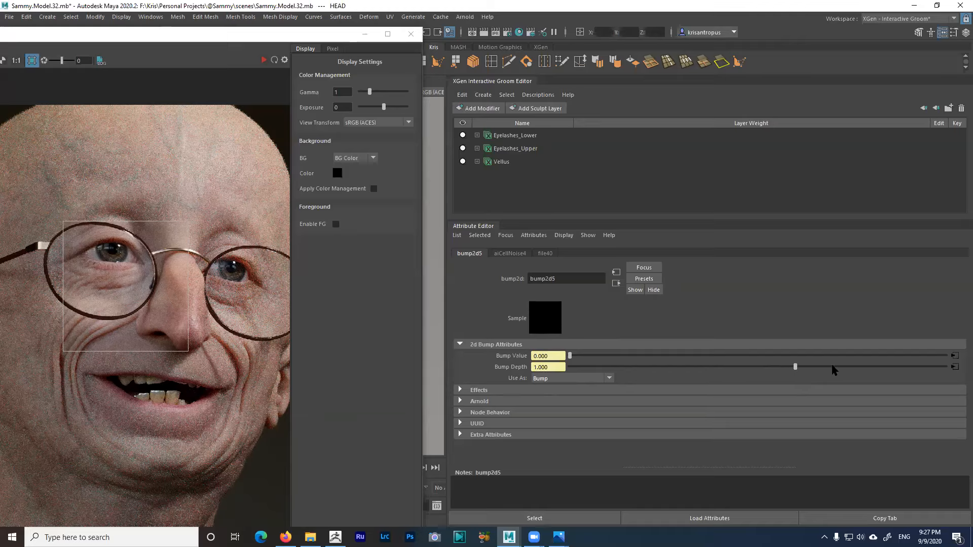
left_click(955, 369)
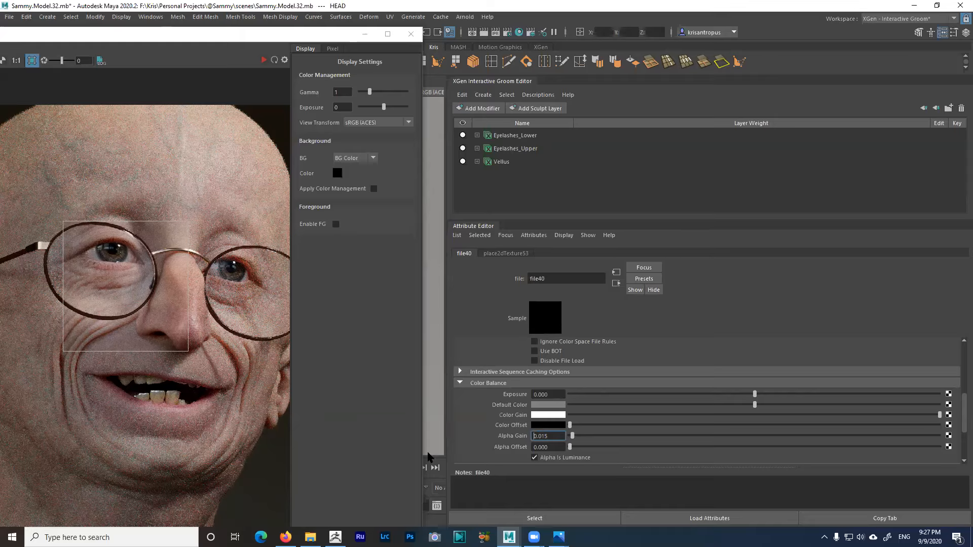
Switch to ZBrush, turn the head to a three-quarter view, and display the BumpDepth21 subtool
left_click(335, 537)
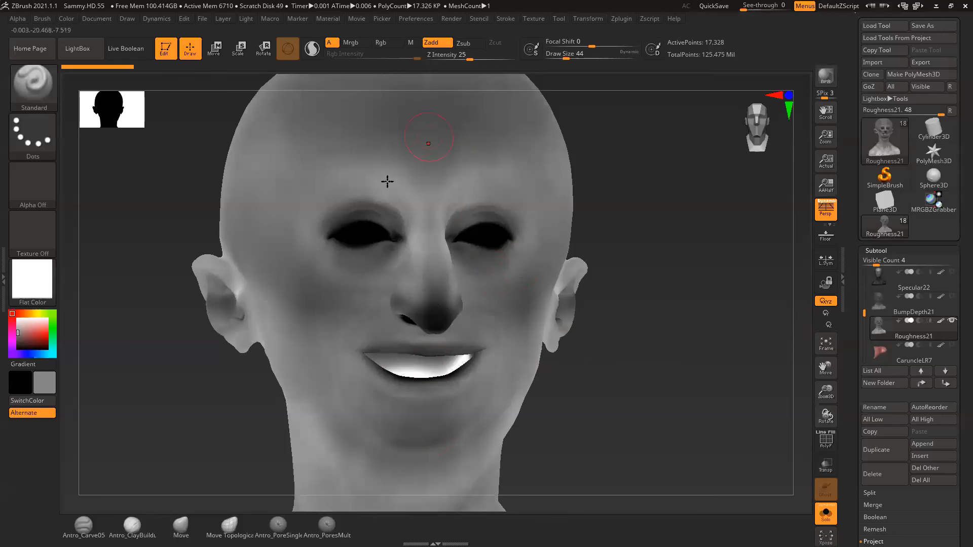
left_click_drag(665, 201, 630, 252)
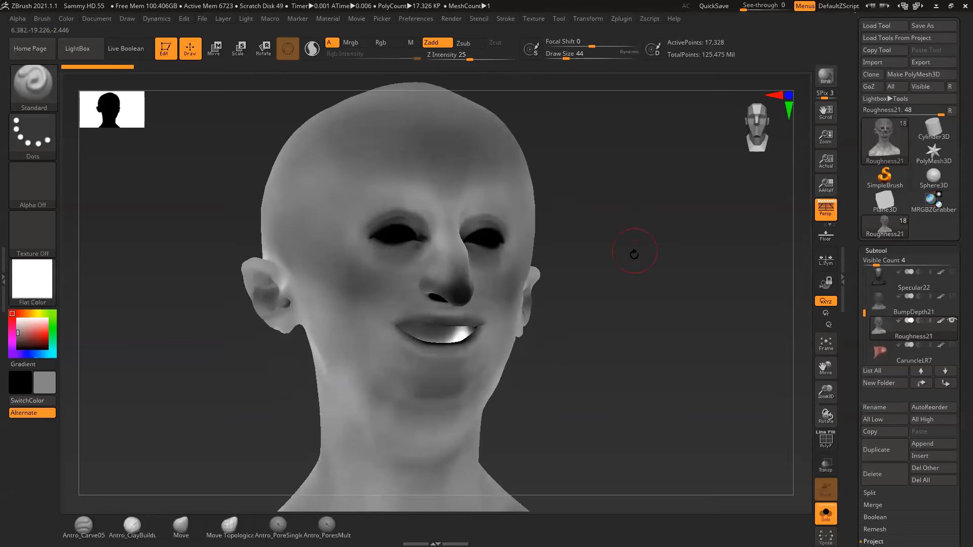
scroll(842, 307, "down", 5)
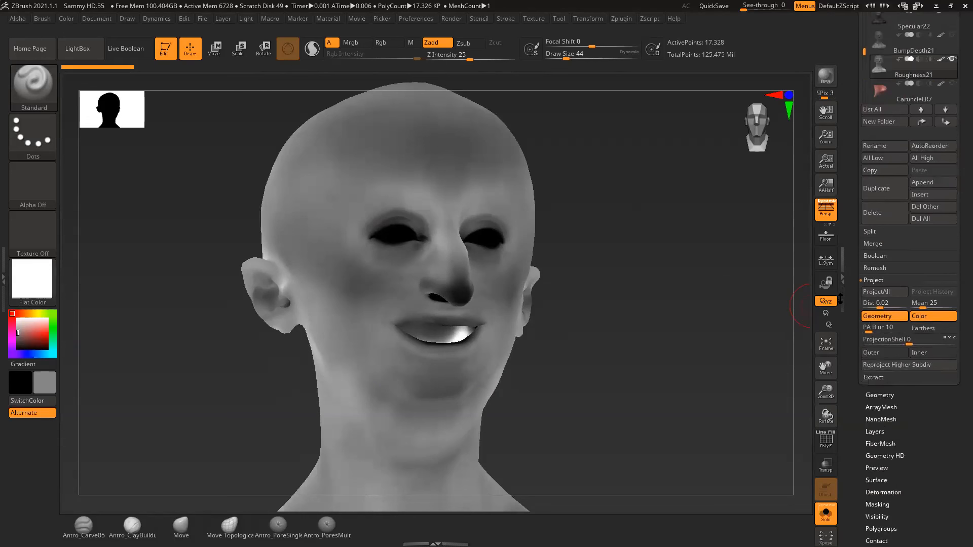
scroll(841, 307, "down", 1)
key("Up")
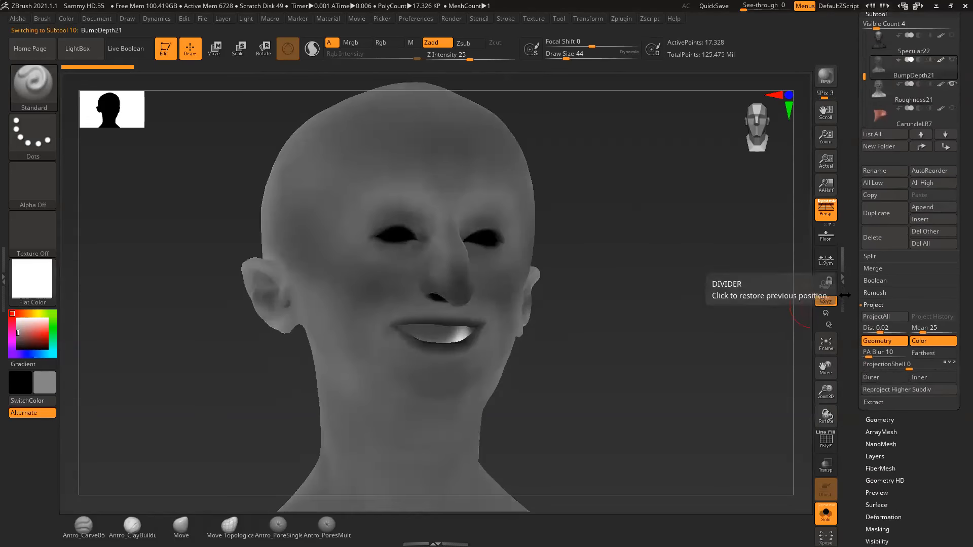
Try darkening the BumpDepth21 polypaint in Adjust Colors by lowering RGB Gamma to about 0.29, and cancel the adjustment
scroll(852, 296, "down", 8)
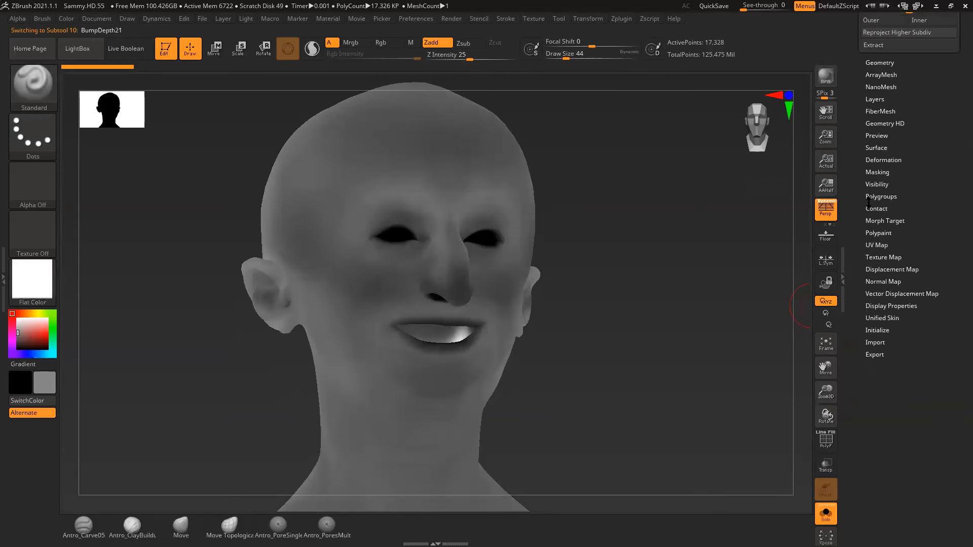
left_click(879, 232)
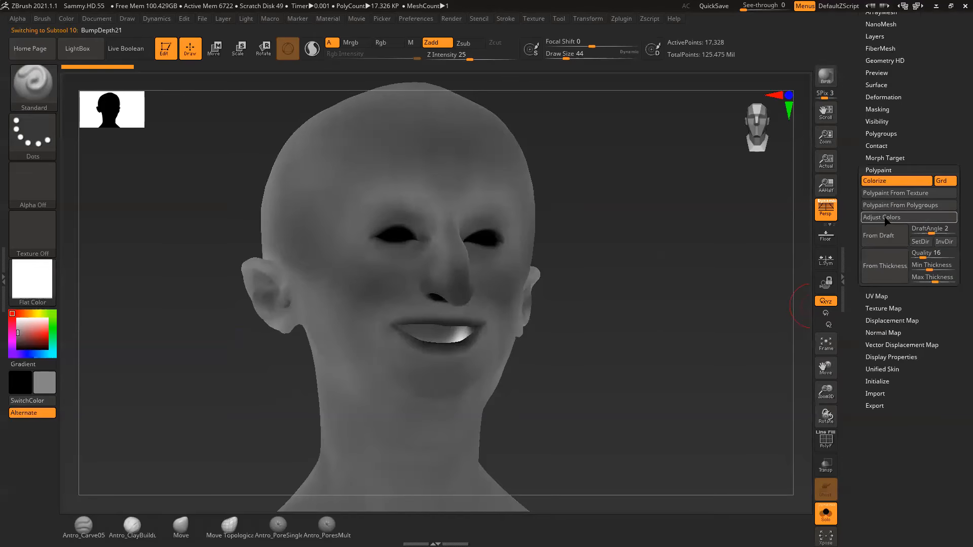
left_click(888, 218)
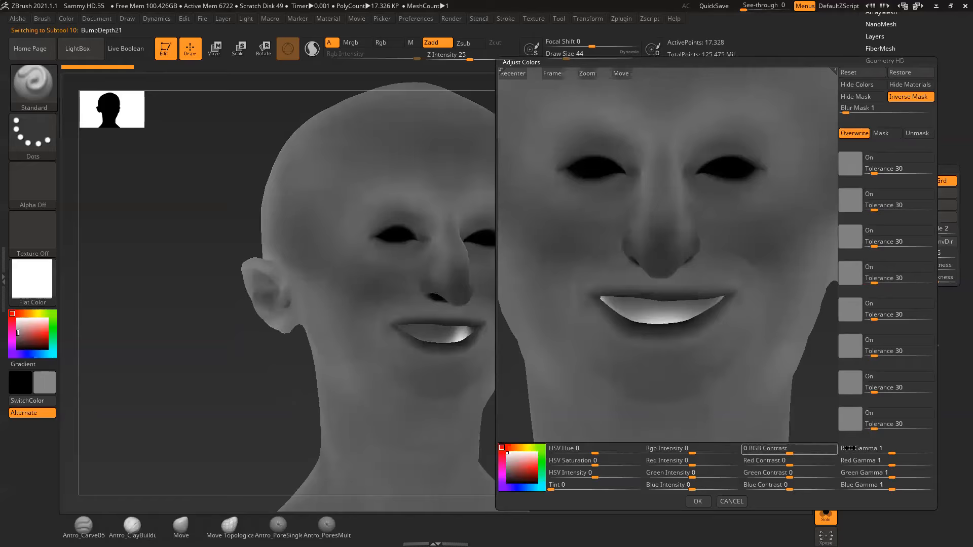
left_click_drag(893, 452, 880, 451)
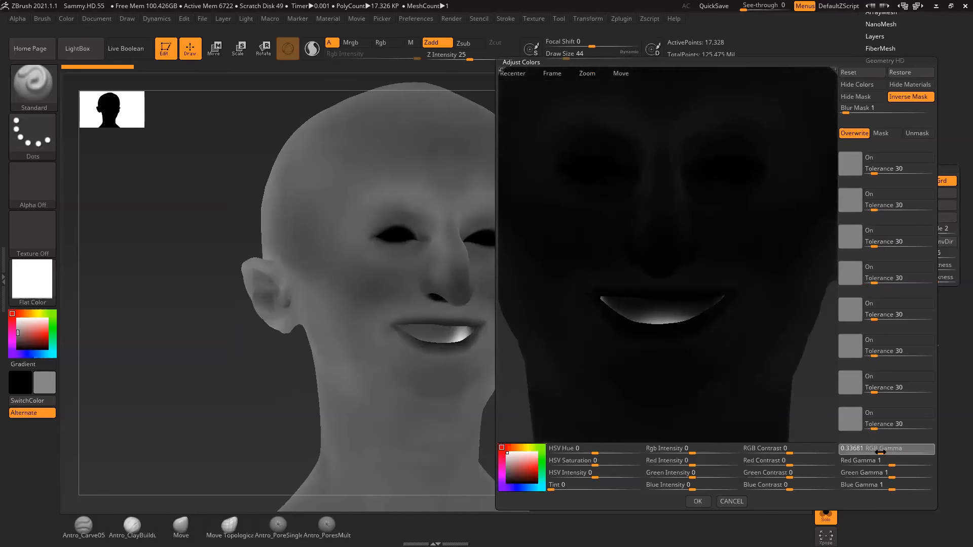
left_click(880, 452)
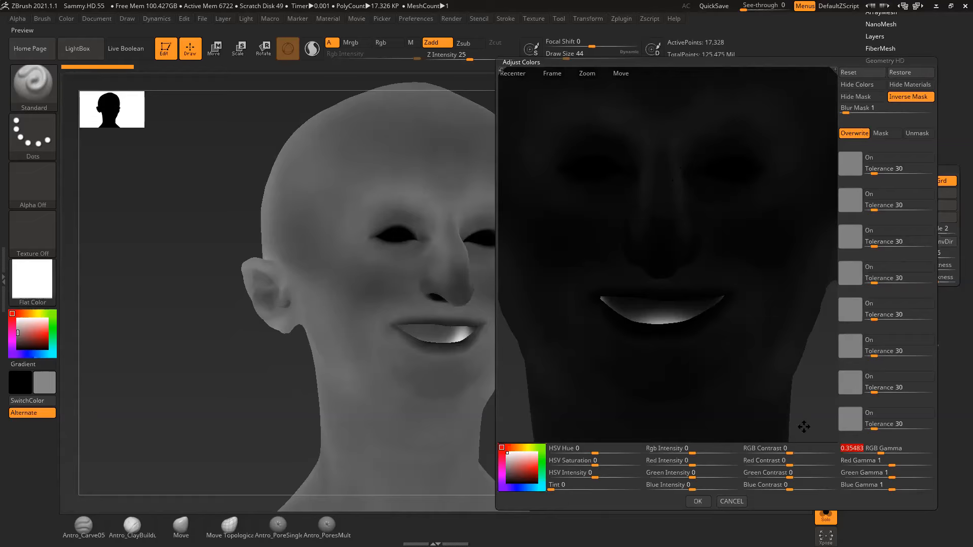
left_click_drag(885, 451, 878, 451)
left_click(877, 450)
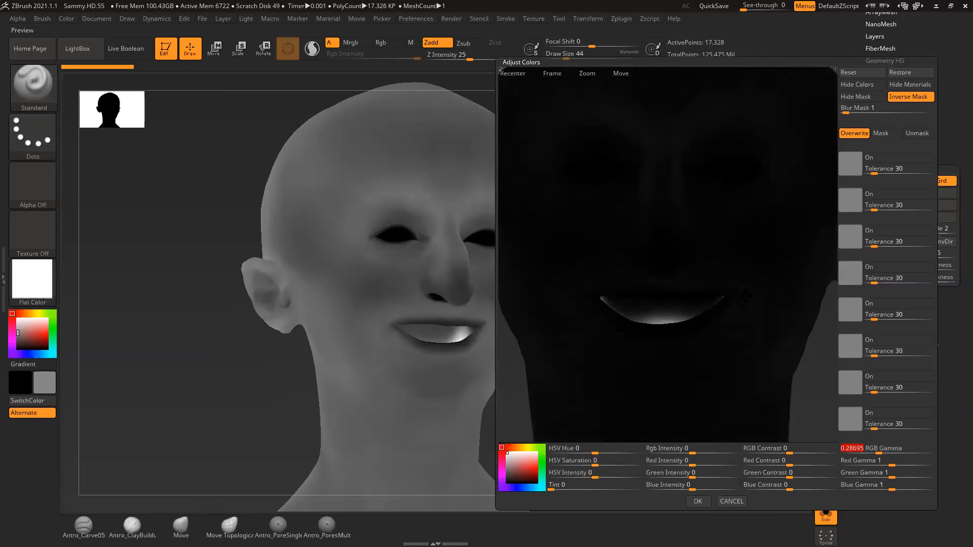
left_click_drag(892, 451, 892, 449)
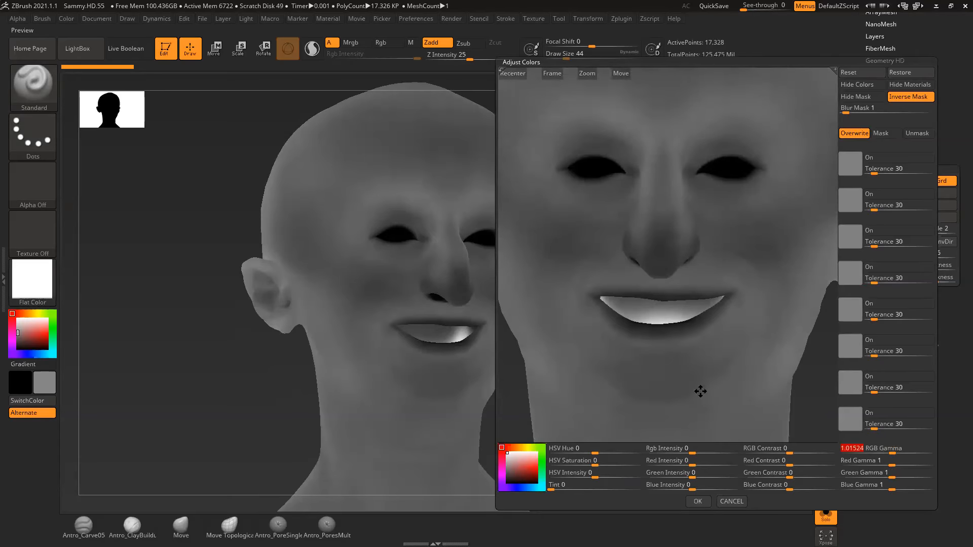
left_click(736, 503)
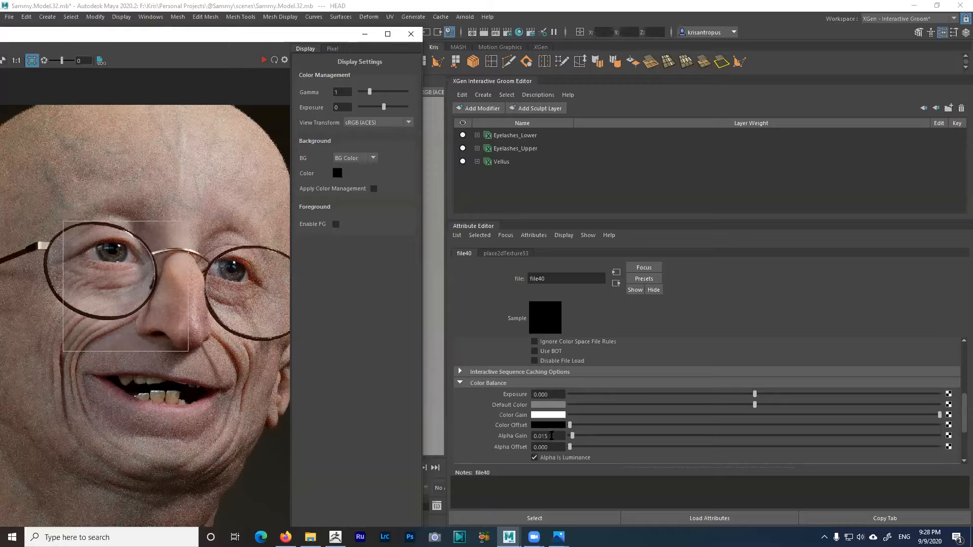
Go from file40 to the bump2d5 node in Maya and inspect its Arnold and Effects settings
left_click(616, 283)
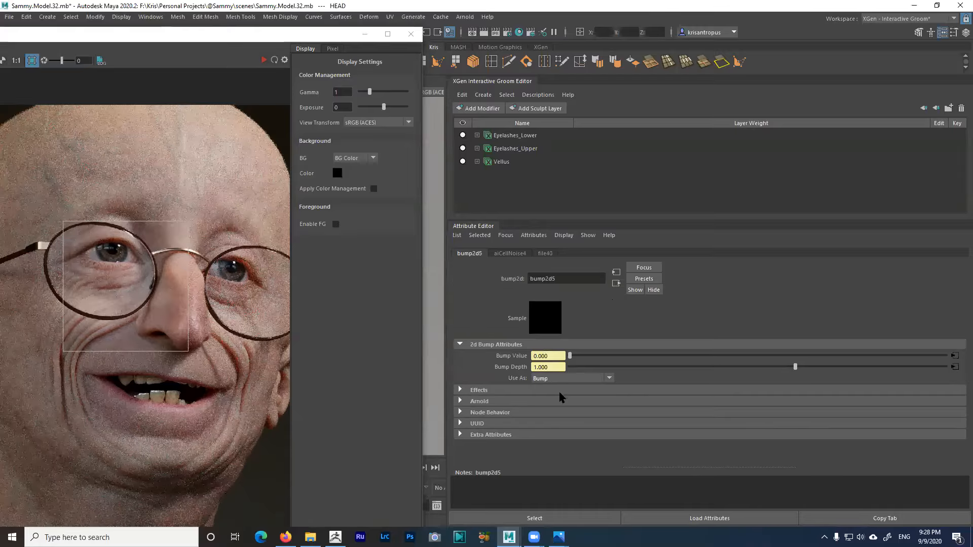
left_click(496, 401)
left_click(496, 401)
left_click(495, 391)
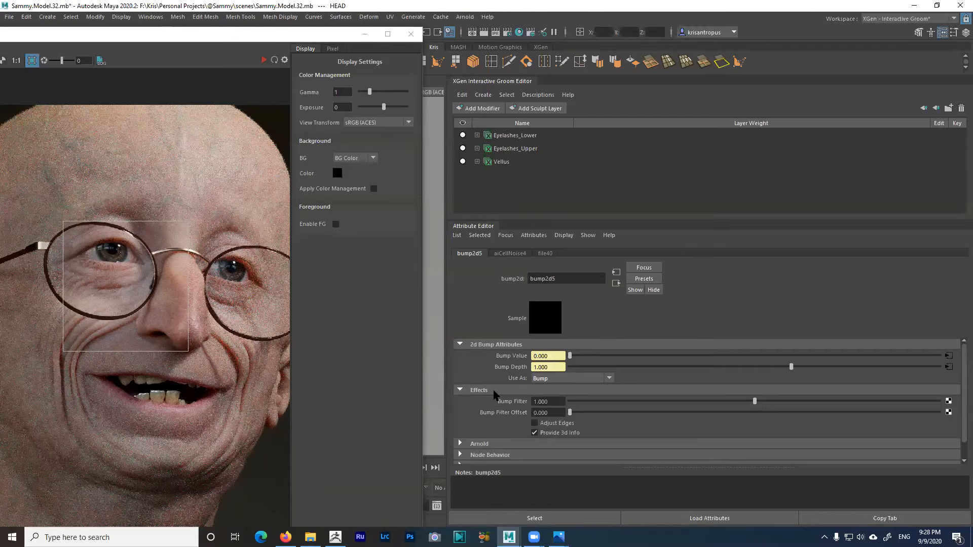
left_click(494, 392)
Return to the SAMMY_SKIN shader and review its Geometry bump mapping and Advanced settings, including caustics, internal reflections and indirect contributions
left_click(616, 283)
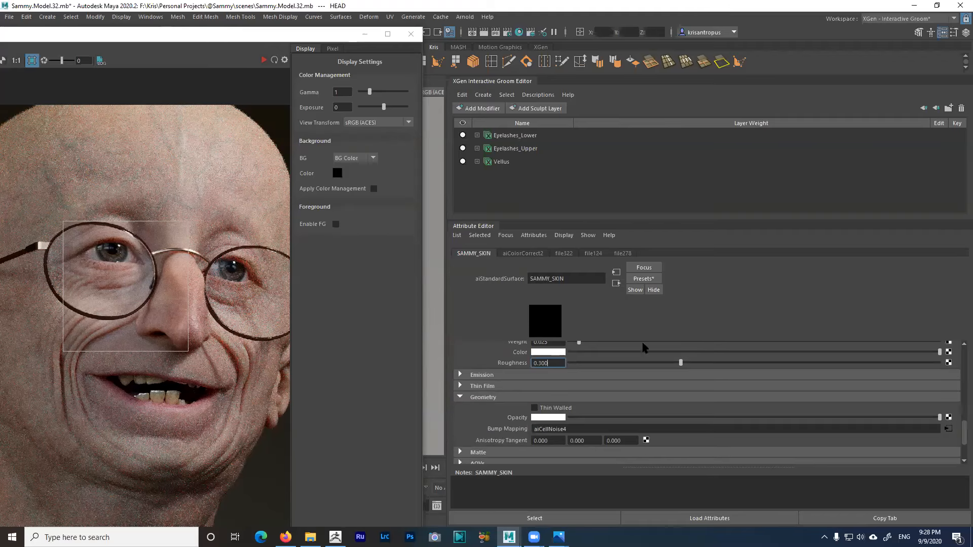
scroll(690, 413, "down", 2)
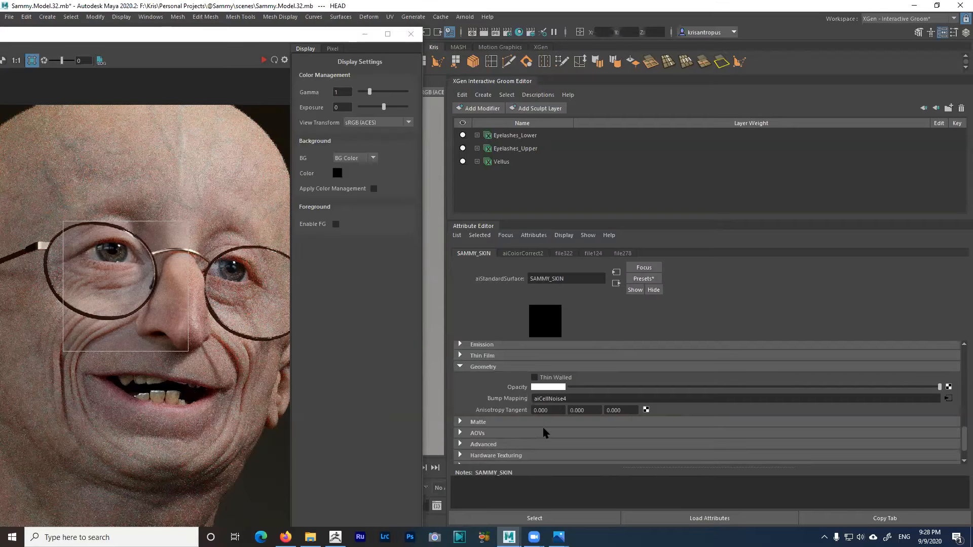
left_click(509, 445)
scroll(531, 418, "down", 2)
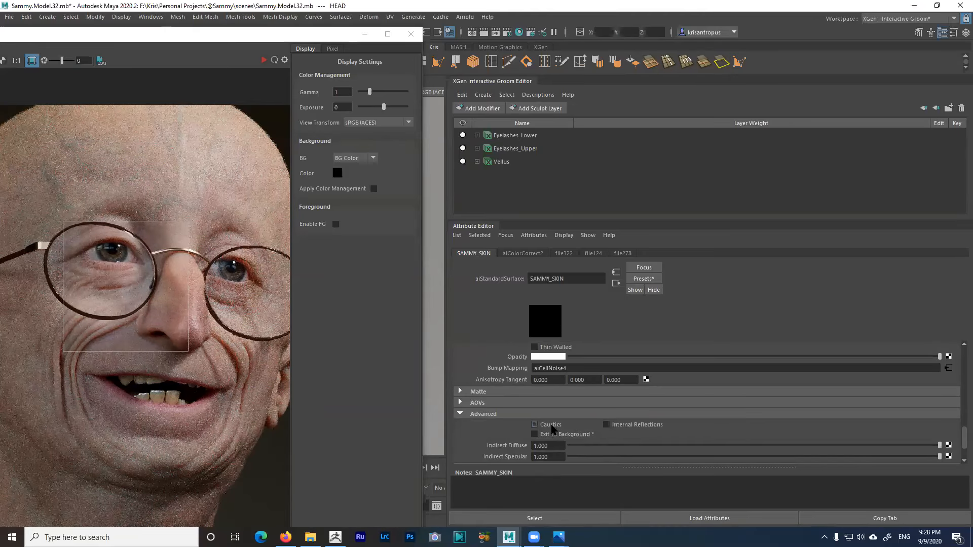
scroll(520, 419, "down", 3)
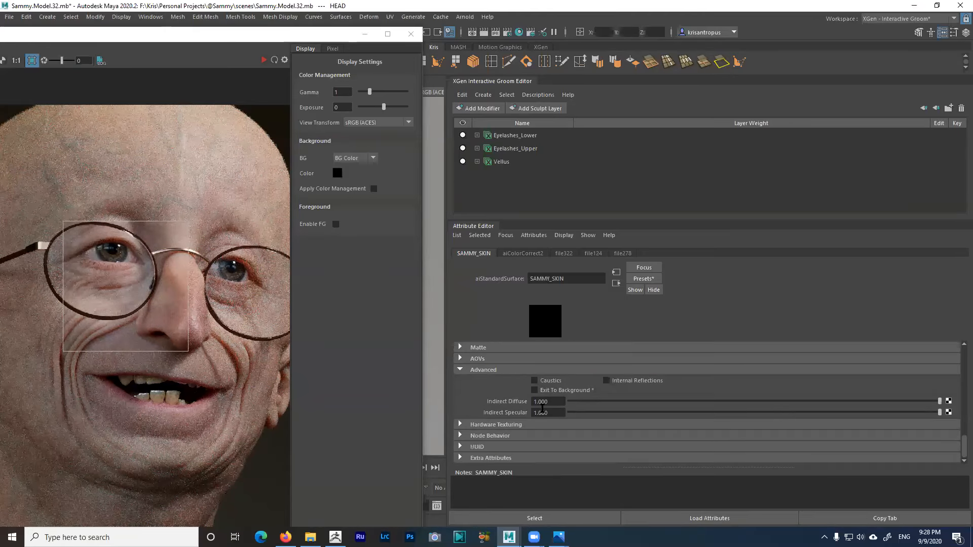
scroll(542, 408, "up", 5)
scroll(552, 402, "up", 10)
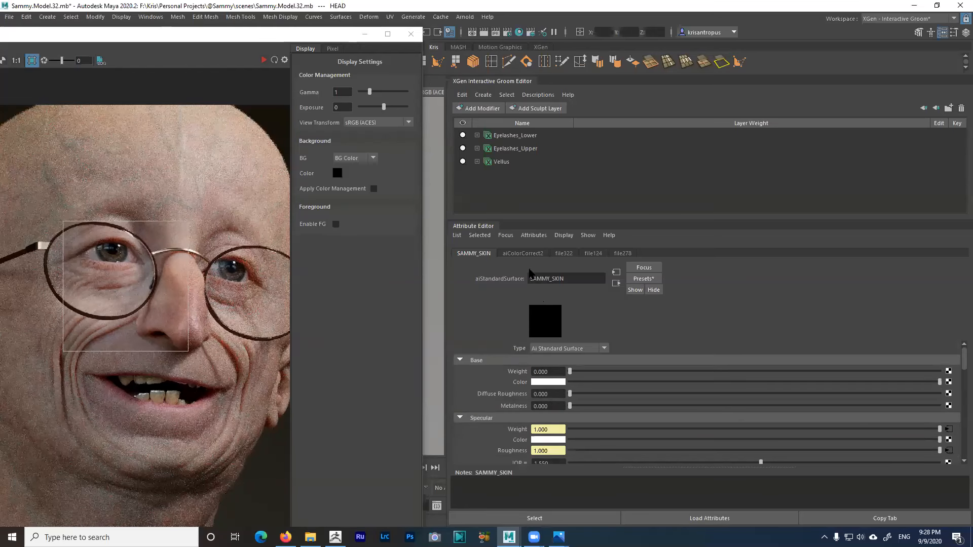
Open the Hypershade at full window size and center the SAMMY_SKIN shader network
left_click(519, 32)
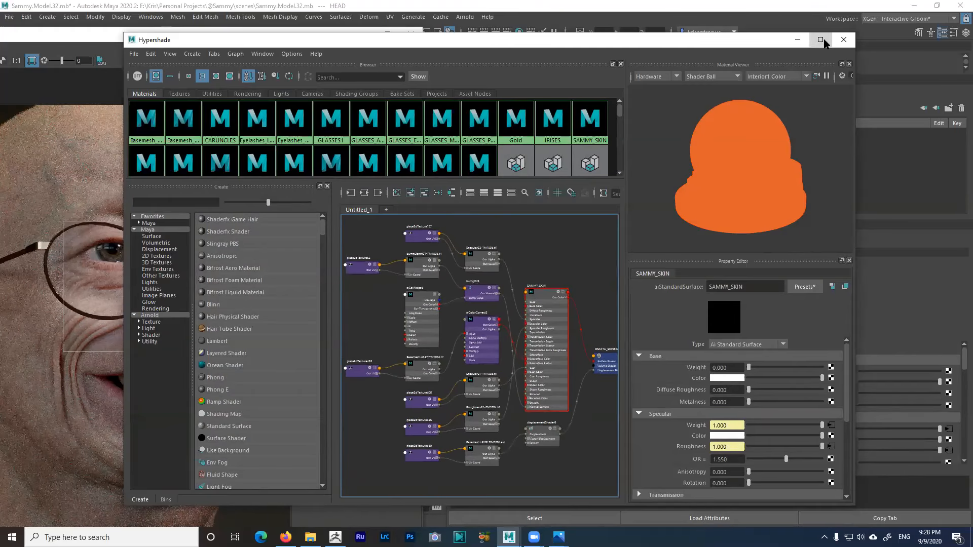
left_click(821, 39)
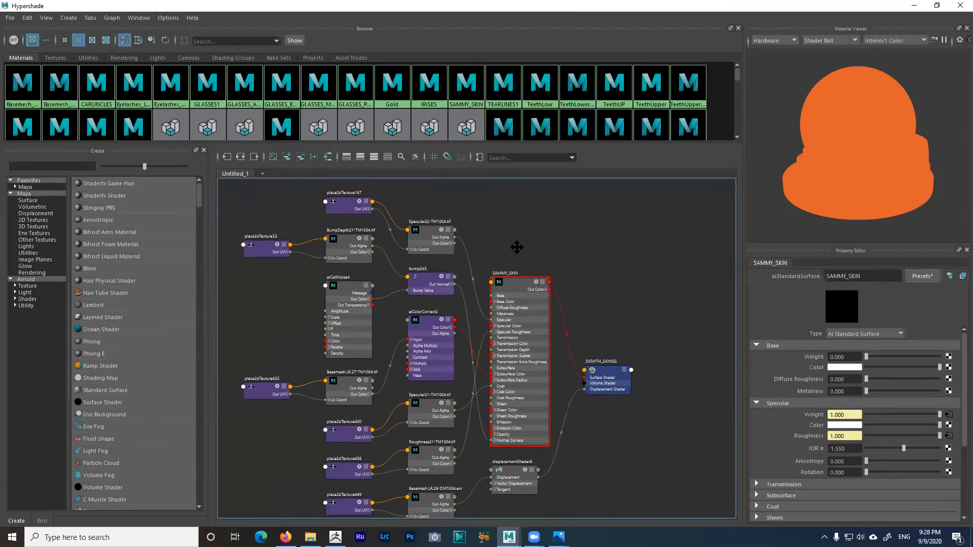
middle_click_drag(504, 230, 473, 233)
Select the Specular22 and Specular21 texture nodes together, and inspect the BumpDepth21 texture node in the shader graph
left_click(432, 233)
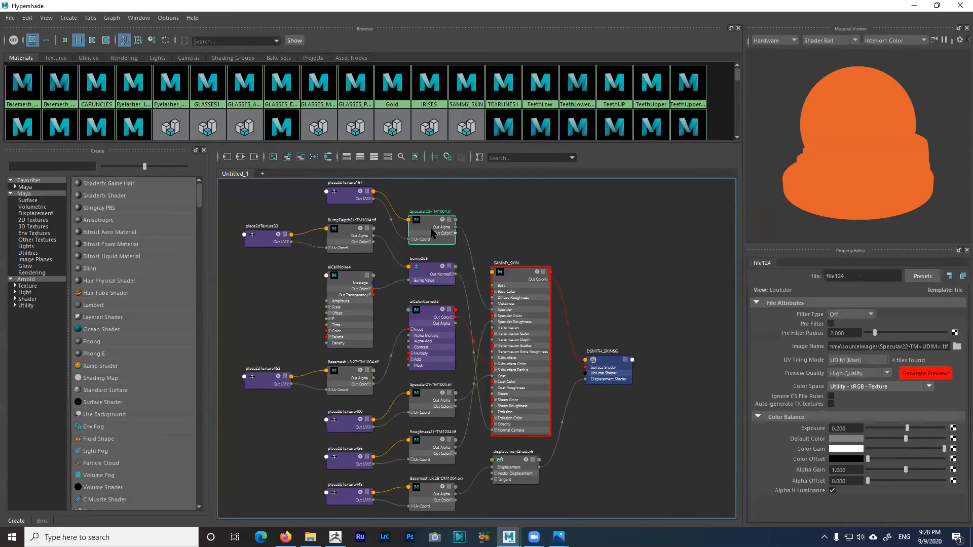
left_click(428, 404, "shift")
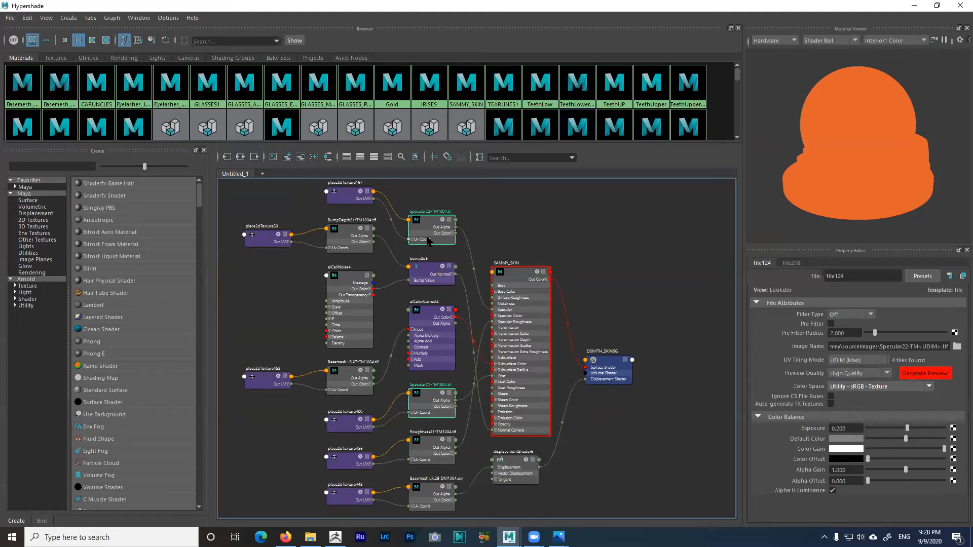
left_click(353, 237)
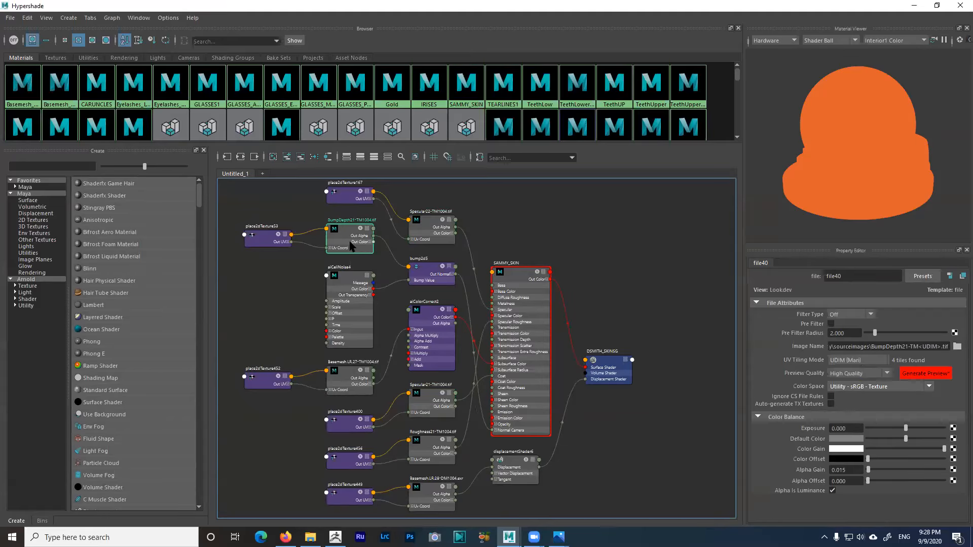
Inspect the two Basemesh texture nodes, the aiColorCorrect2 node and the aiCellNoise4 node in the SAMMY_SKIN shader graph
left_click(354, 380)
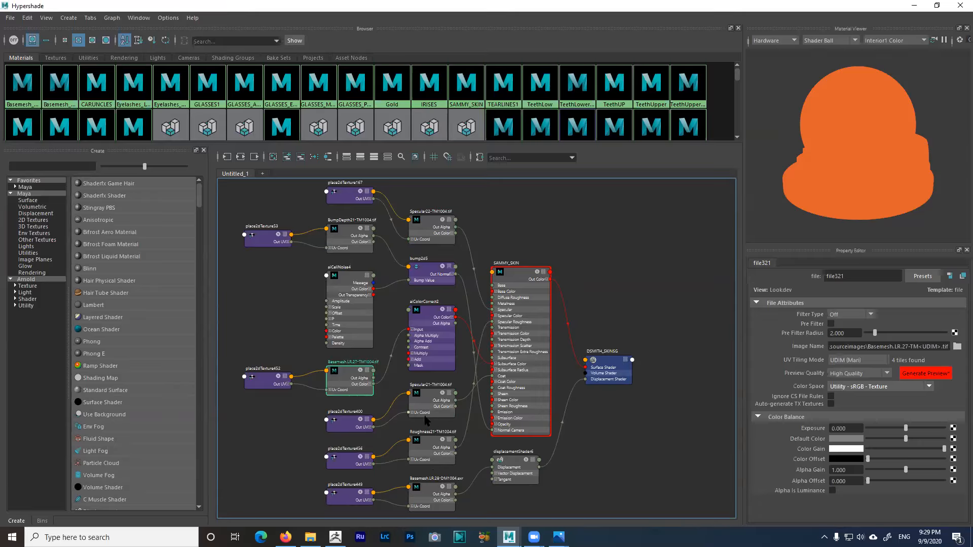
left_click(422, 499)
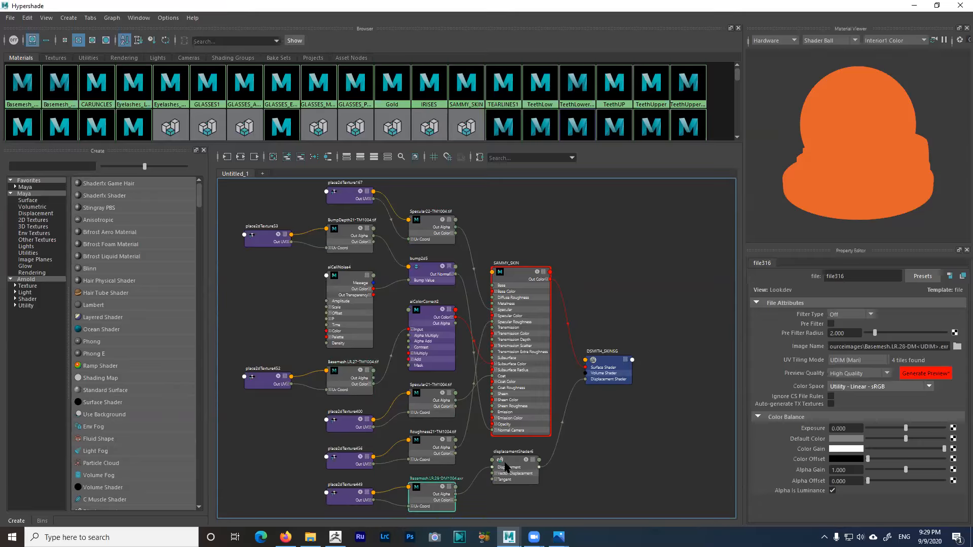
left_click(431, 316)
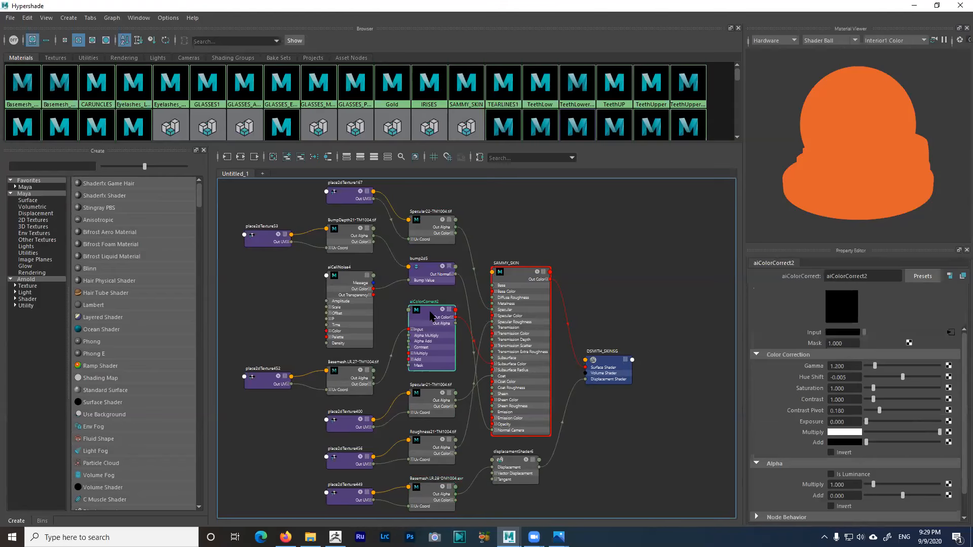
left_click(349, 280)
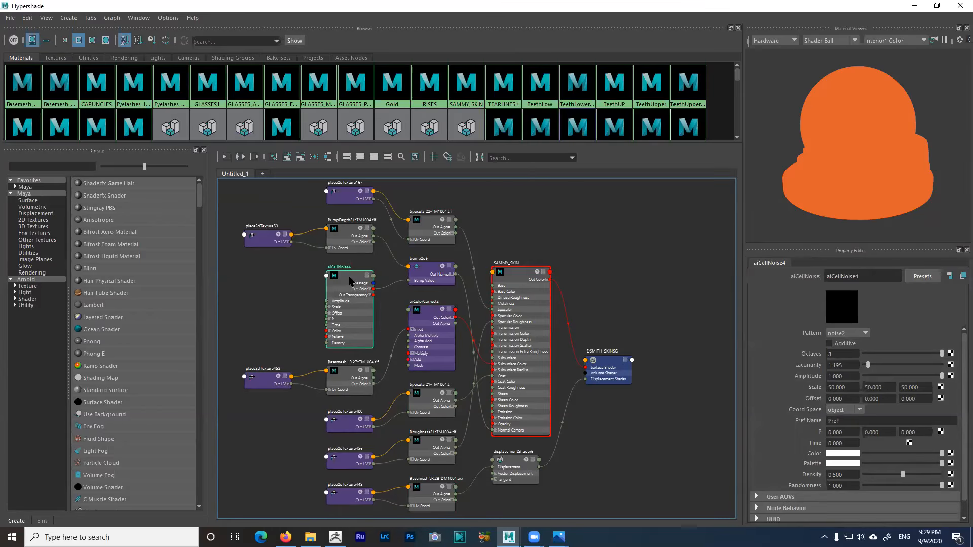
scroll(358, 280, "up", 3)
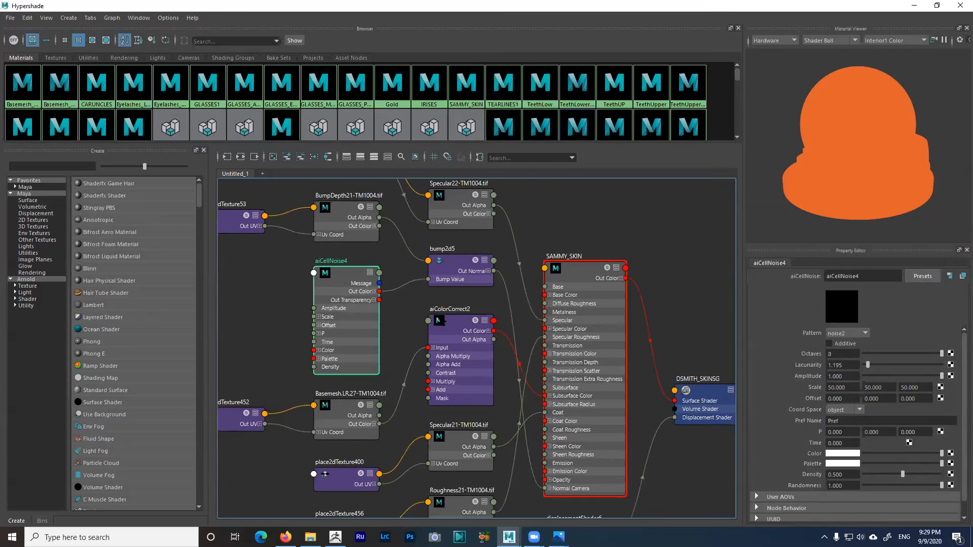
scroll(446, 330, "down", 2)
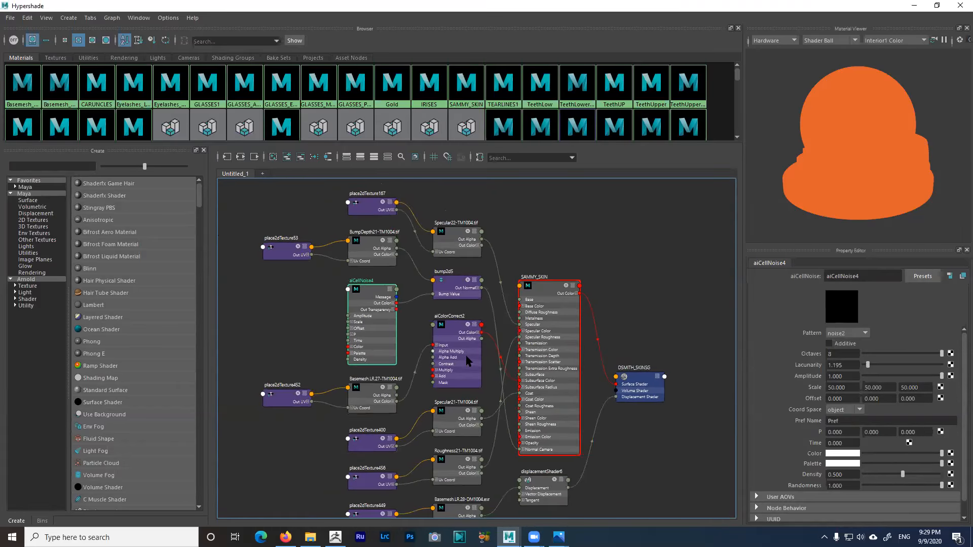
middle_click_drag(467, 359, 425, 334)
scroll(426, 335, "down", 2)
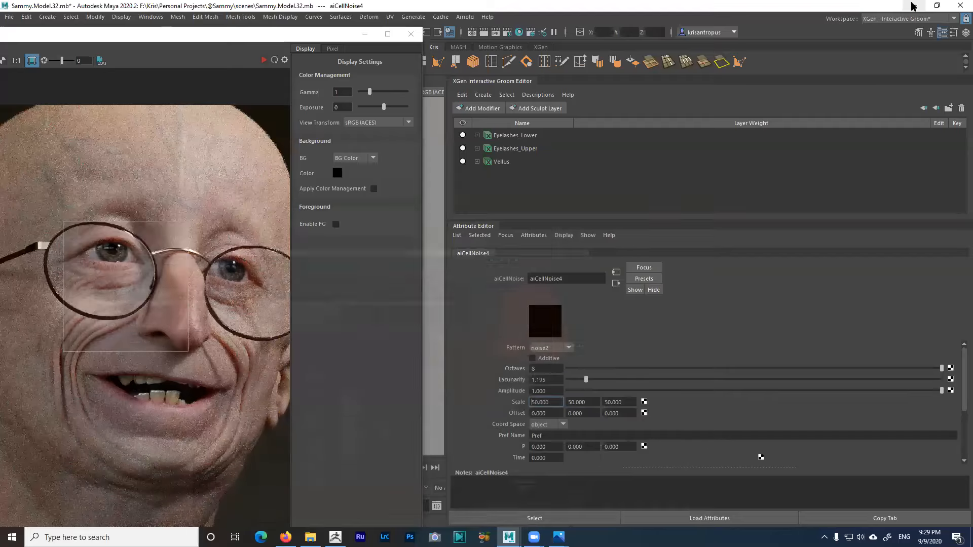
Minimize the Hypershade and examine the skin detail on the rendered face
left_click(914, 6)
scroll(251, 322, "down", 2)
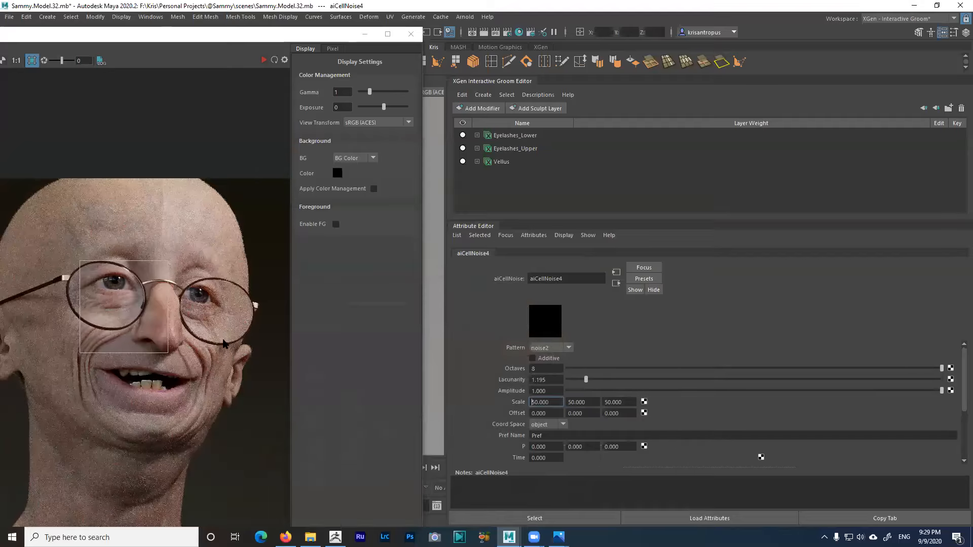
scroll(244, 312, "up", 2)
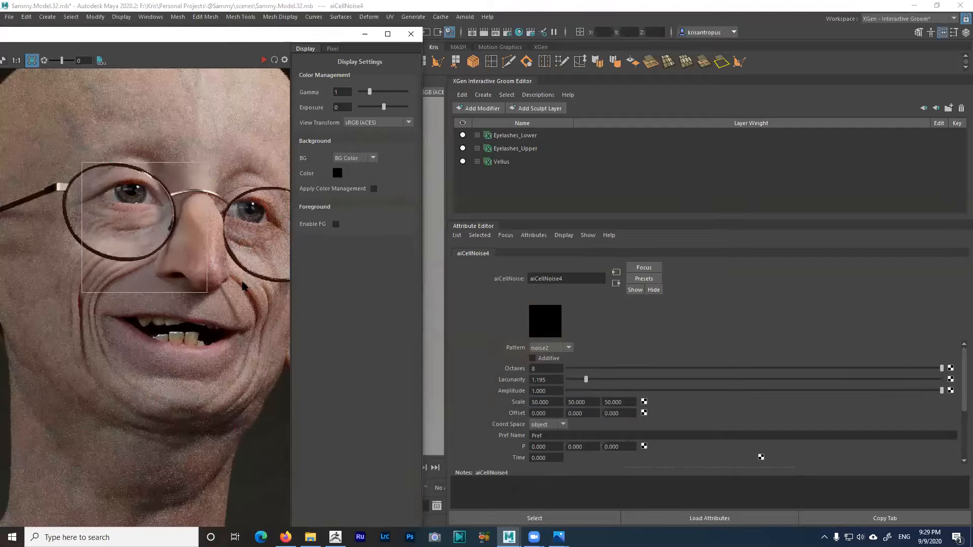
middle_click_drag(238, 287, 215, 291, "alt")
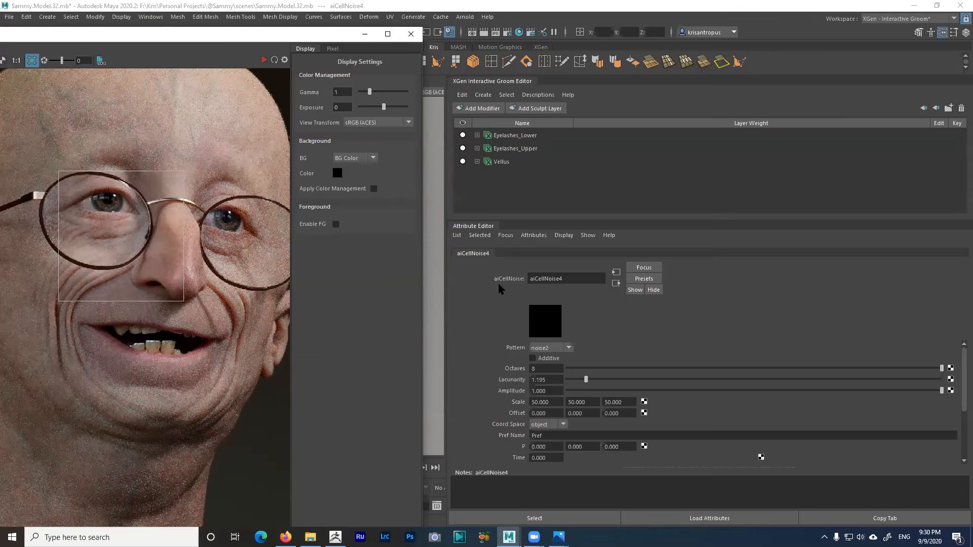
Go from aiCellNoise4 through its output connections to bump2d5 and on to the SAMMY_SKIN shader, and review the rendered skin
left_click(617, 283)
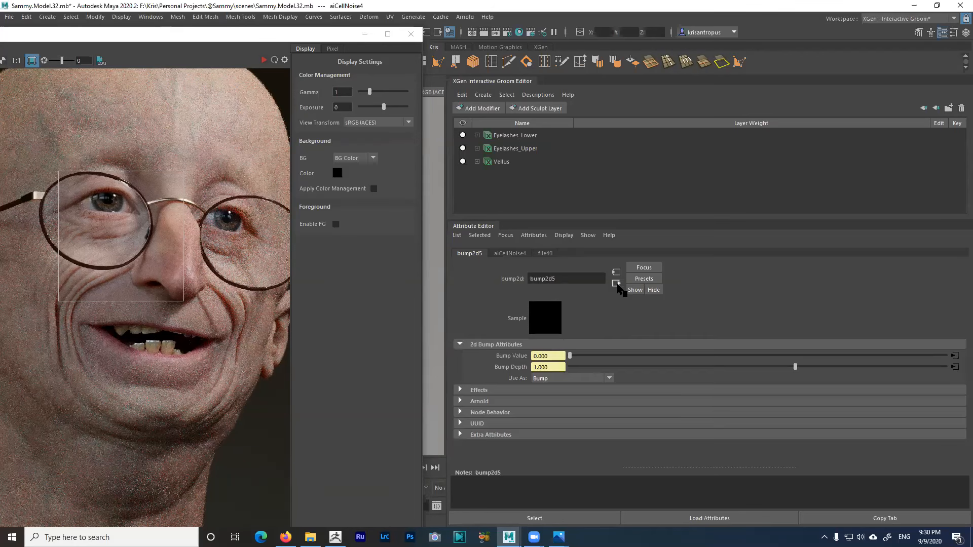
left_click(616, 283)
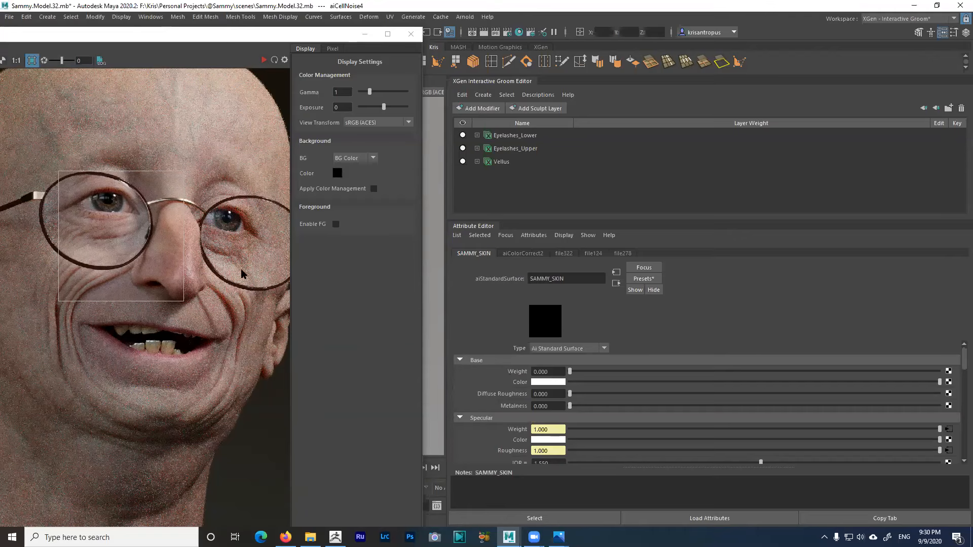
middle_click_drag(206, 337, 198, 321)
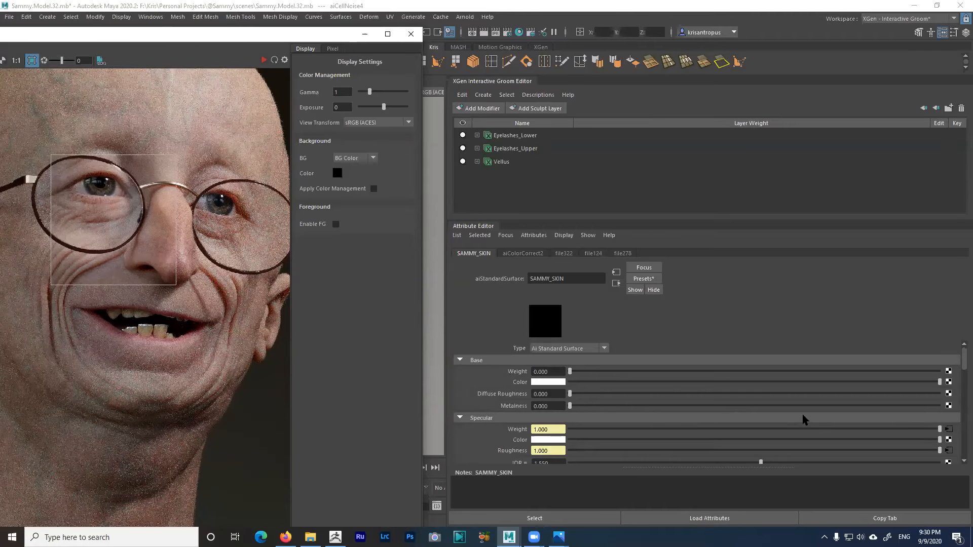
left_click_drag(963, 360, 912, 338)
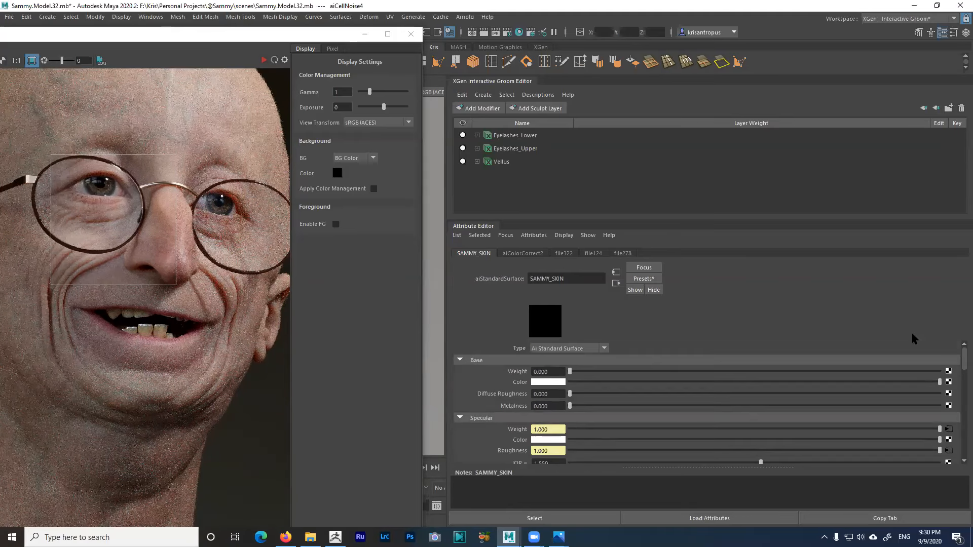
Move the render view off the head model, select the head mesh and show its HEADShape node attributes
left_click_drag(314, 35, 281, 142)
left_click(299, 170)
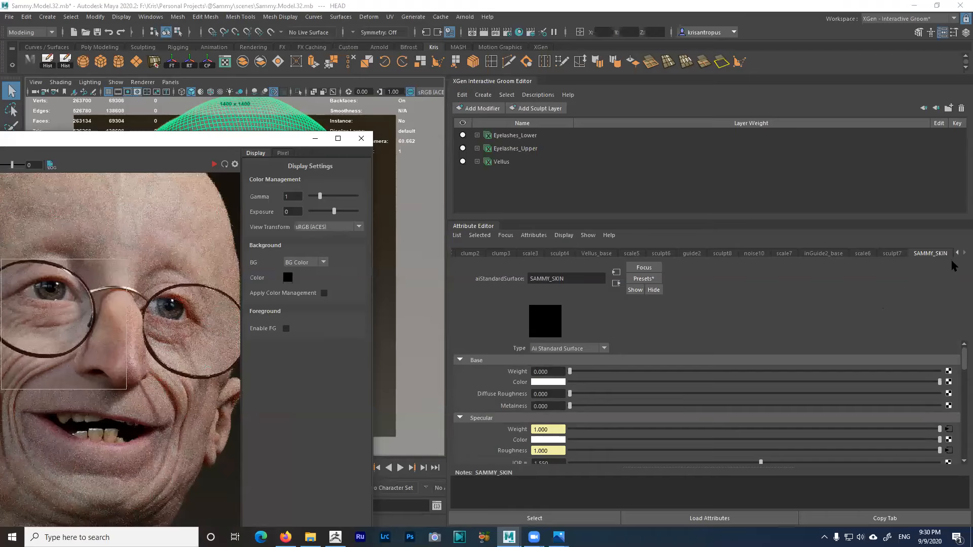
left_click(956, 253)
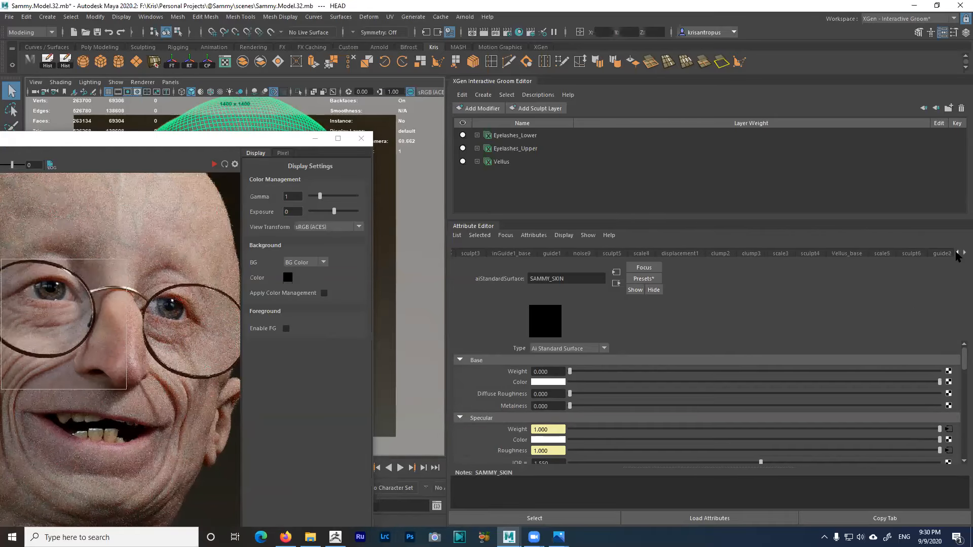
left_click(957, 252)
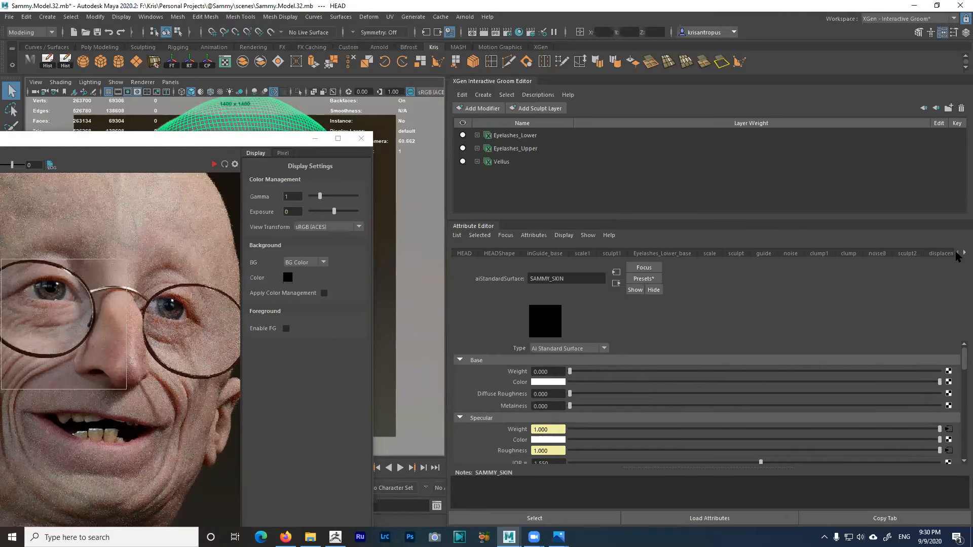
left_click(508, 254)
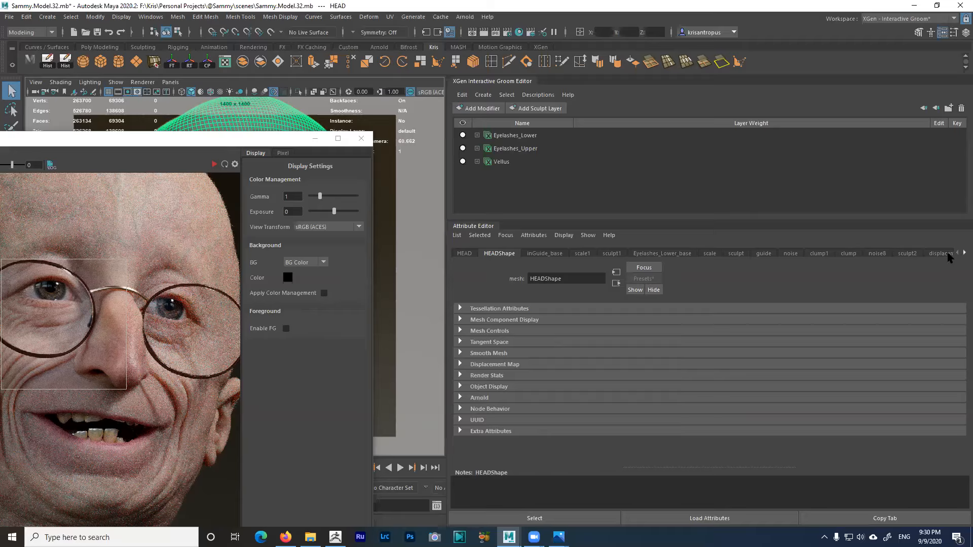
Return to the SAMMY_SKIN shader and examine its Subsurface radius, scale, type and anisotropy settings
left_click_drag(964, 254, 963, 255)
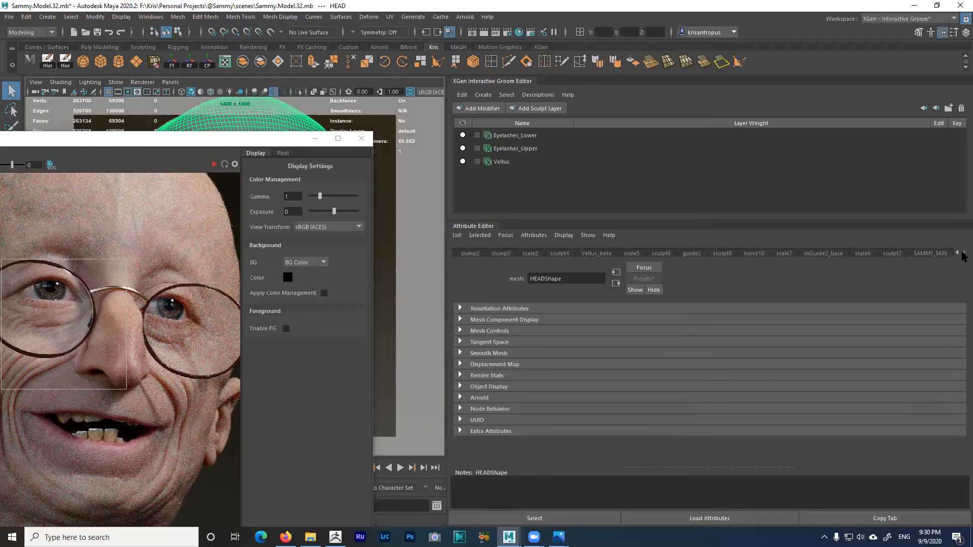
left_click(931, 254)
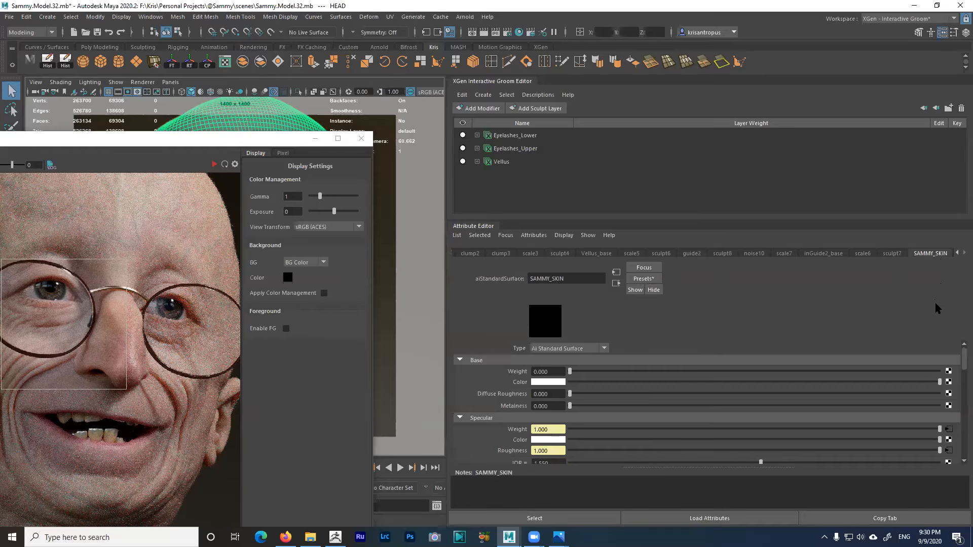
left_click_drag(963, 365, 963, 384)
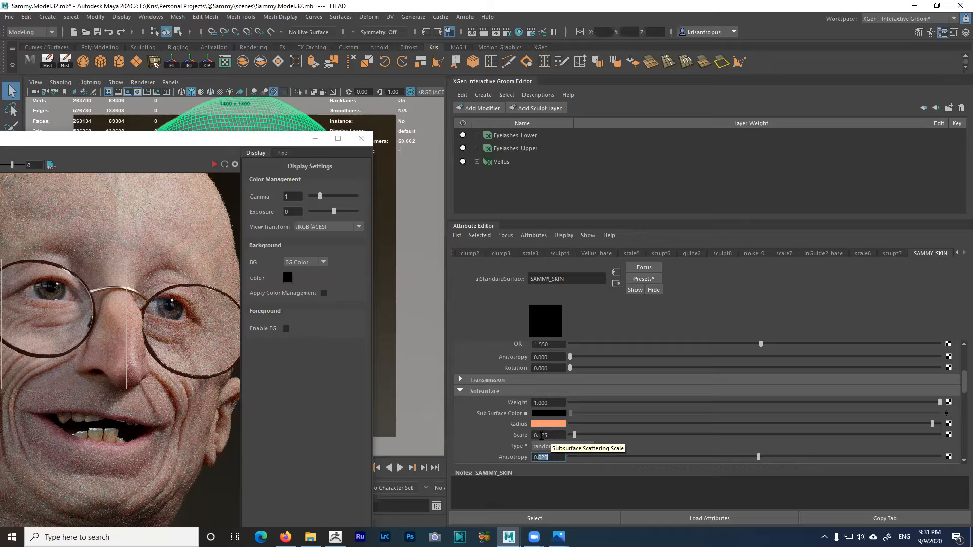
left_click(540, 458)
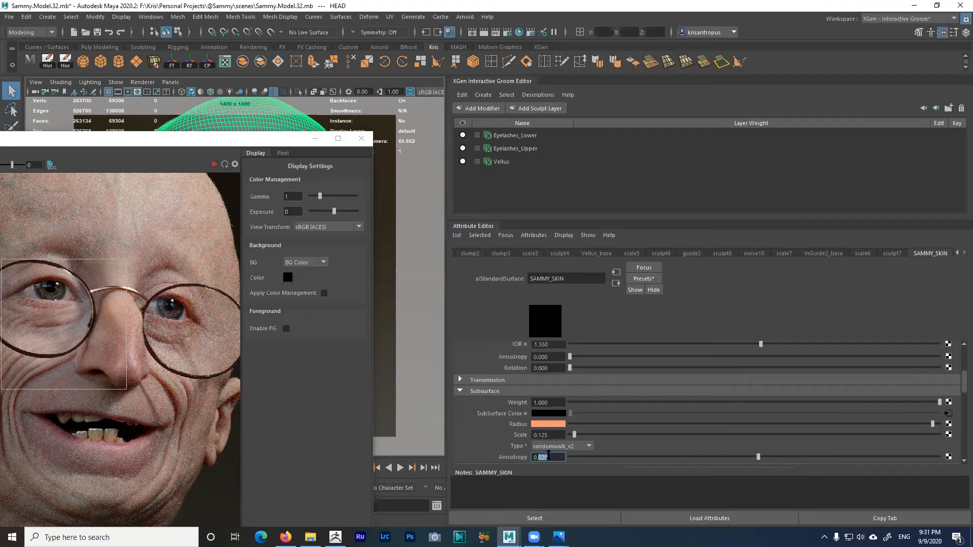
left_click_drag(536, 459, 550, 456)
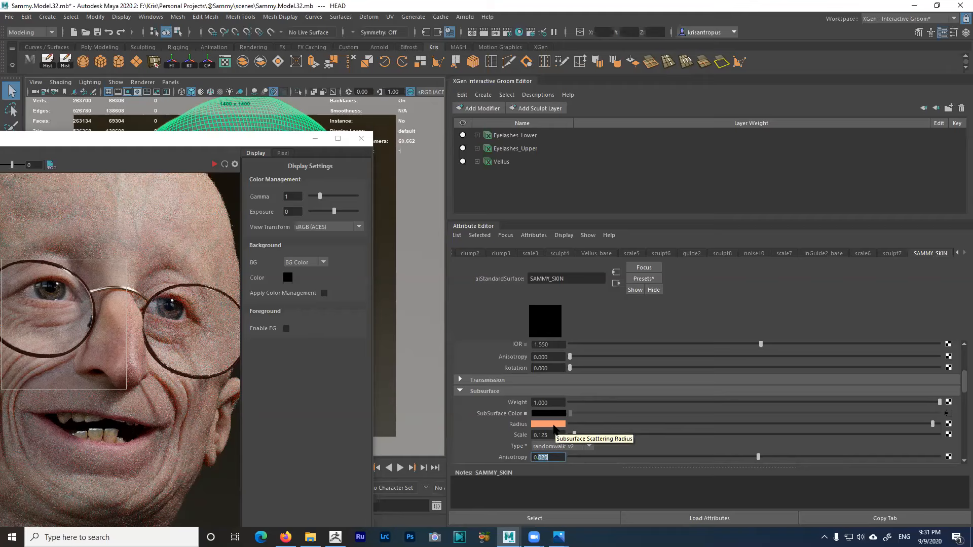
left_click(554, 427)
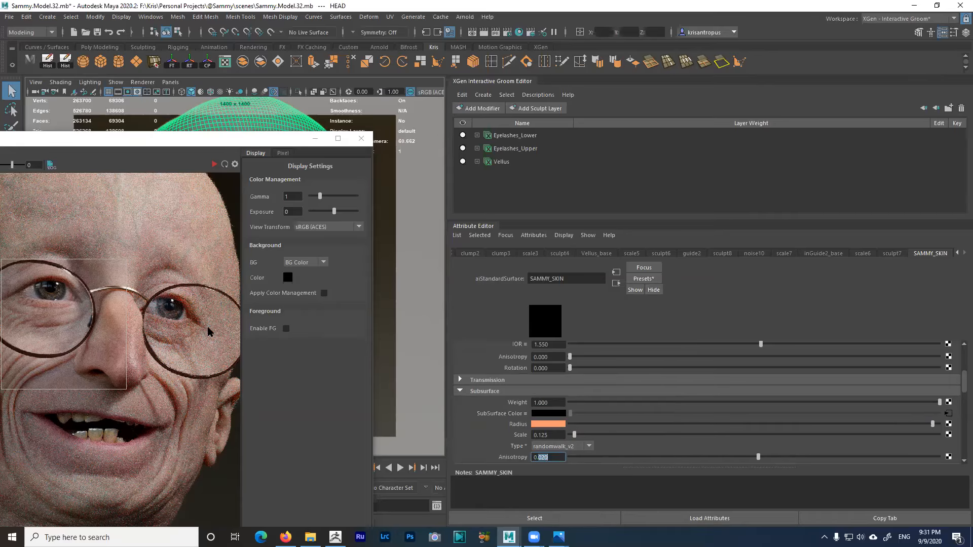
left_click(550, 426)
Open the HEADShape node's Arnold attributes and review its Visibility and Export settings
left_click_drag(957, 253, 957, 254)
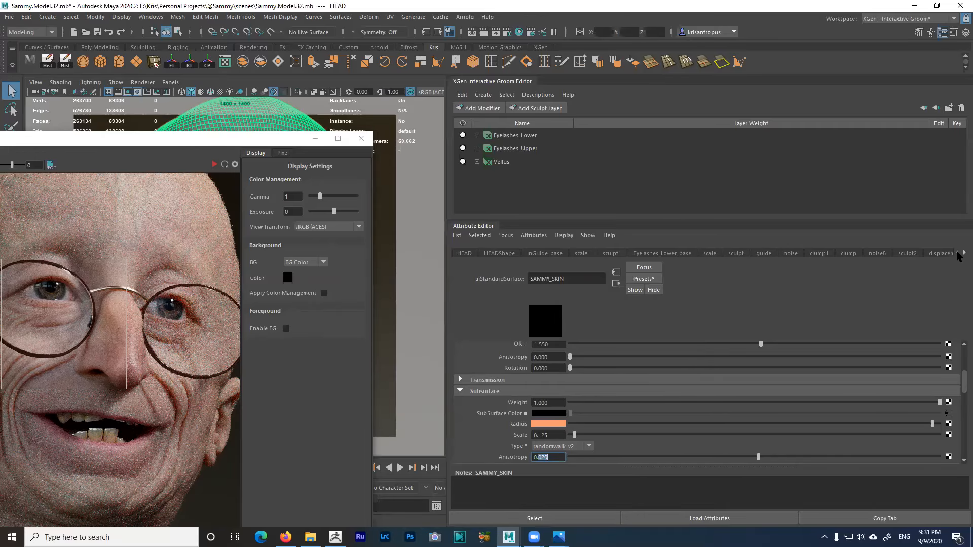
left_click(502, 253)
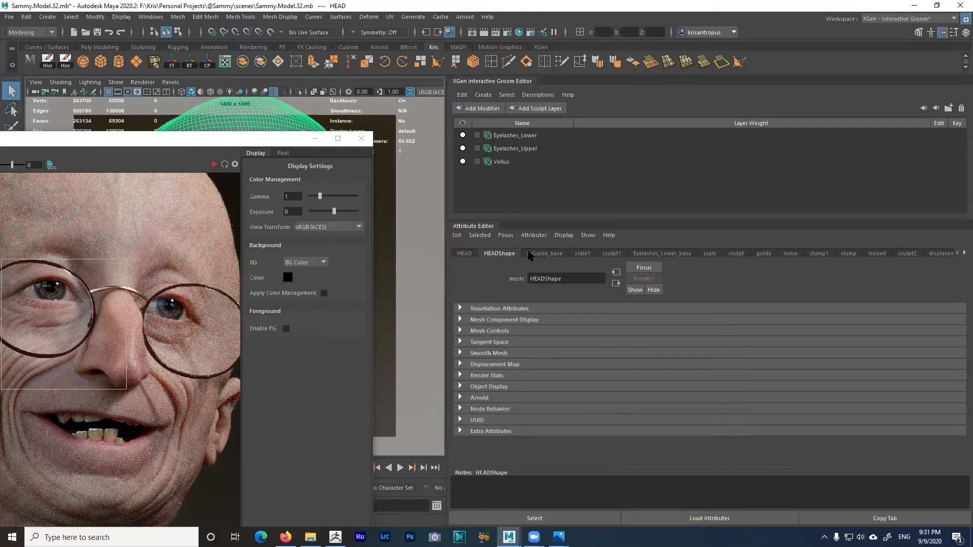
left_click(479, 399)
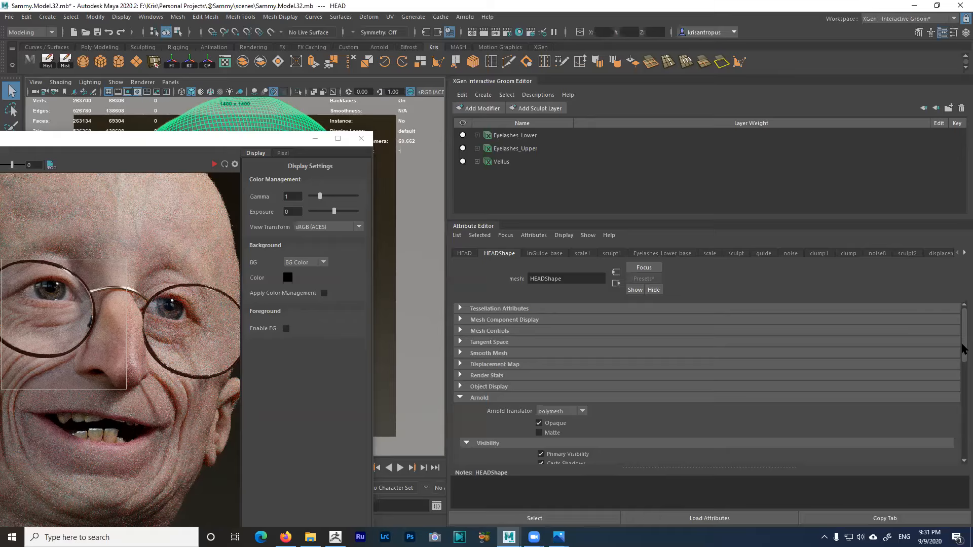
left_click_drag(963, 350, 964, 357)
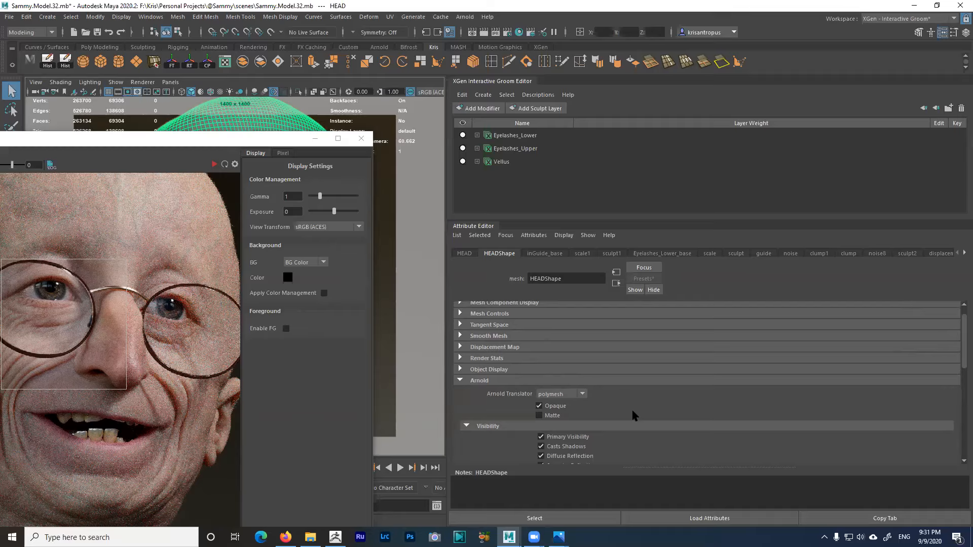
scroll(637, 410, "down", 2)
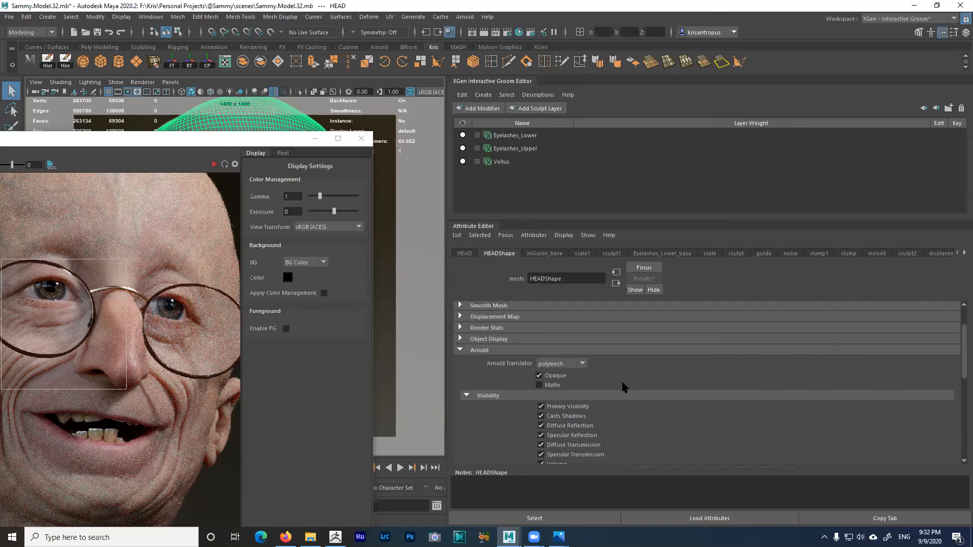
scroll(623, 387, "down", 2)
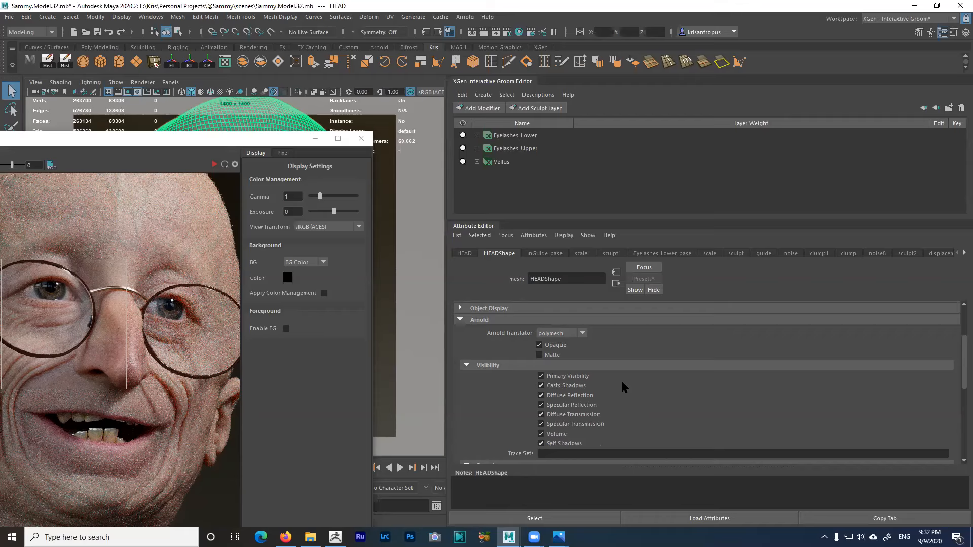
scroll(621, 387, "down", 2)
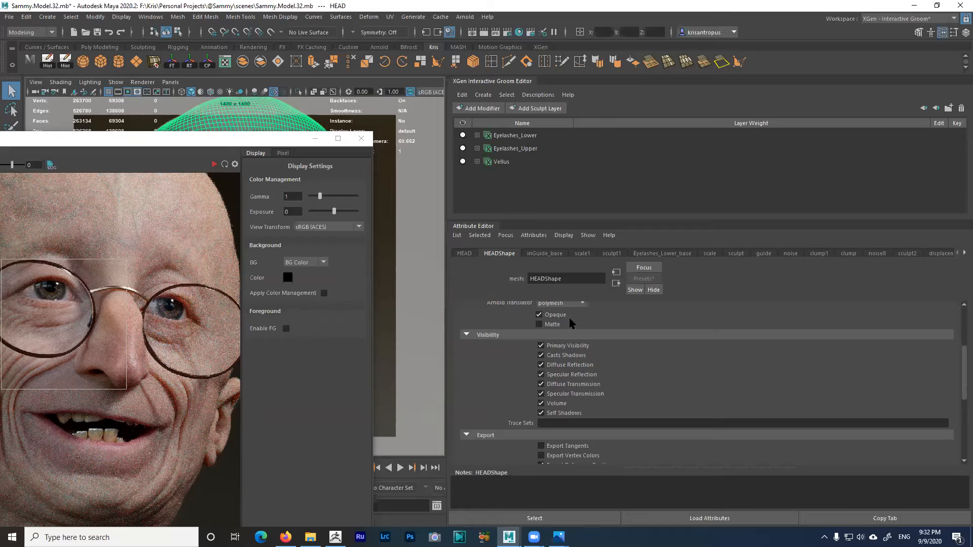
scroll(598, 336, "up", 2)
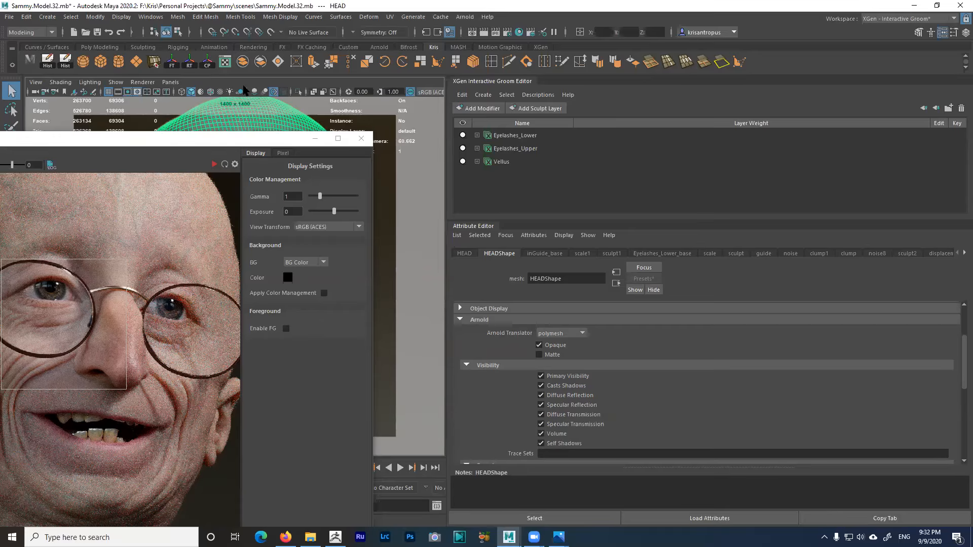
scroll(724, 360, "down", 8)
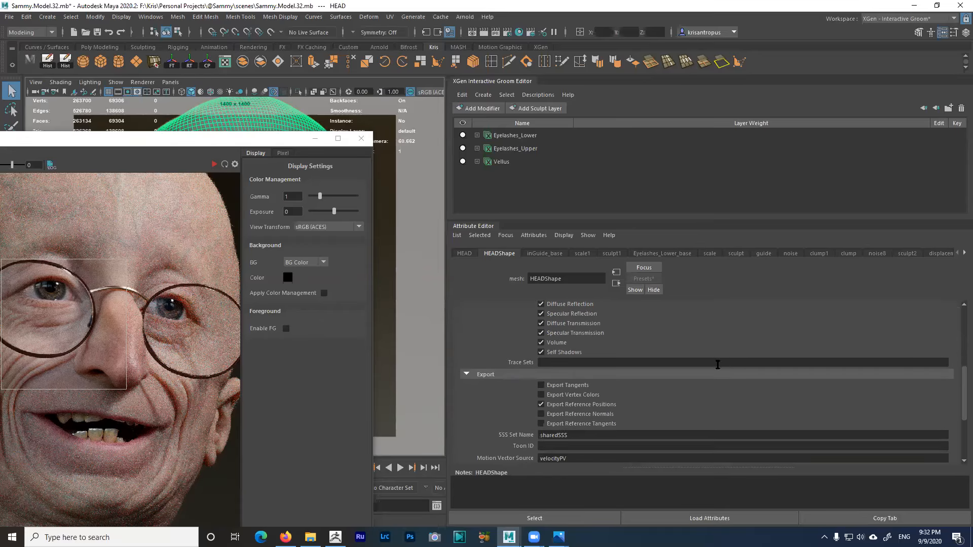
Highlight the SSS Set Name value in HEADShape's Arnold Export settings and review the neighbouring options
left_click_drag(572, 406, 531, 408)
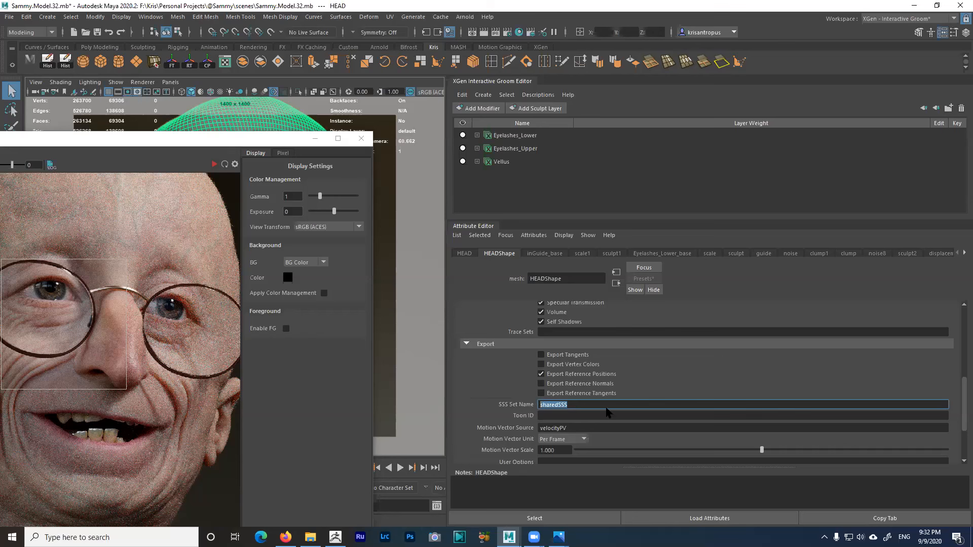
scroll(608, 412, "down", 1)
left_click(580, 374)
double_click(583, 374)
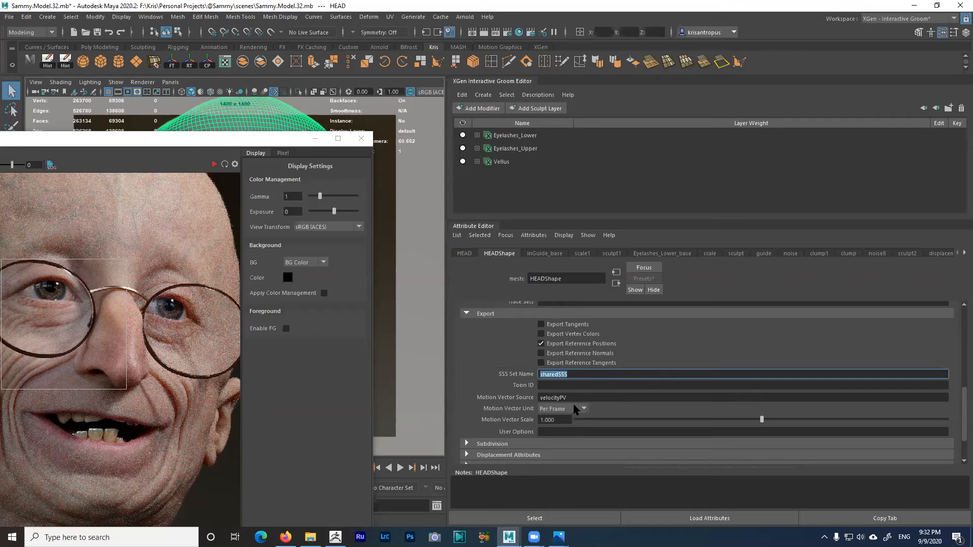
Expand HEADShape's Subdivision settings and review the type, iterations, adaptive options and UV Smoothing choices
scroll(576, 405, "down", 2)
left_click(532, 397)
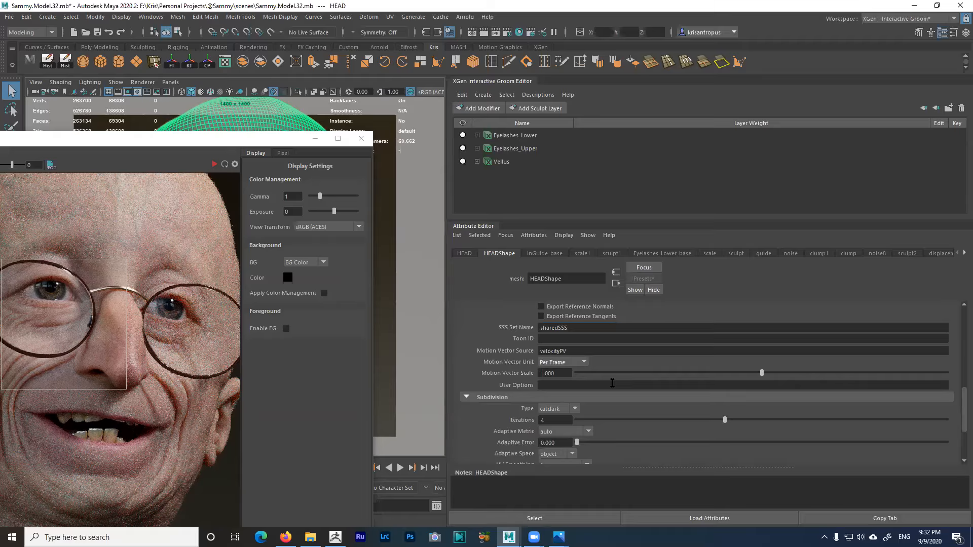
scroll(612, 383, "down", 1)
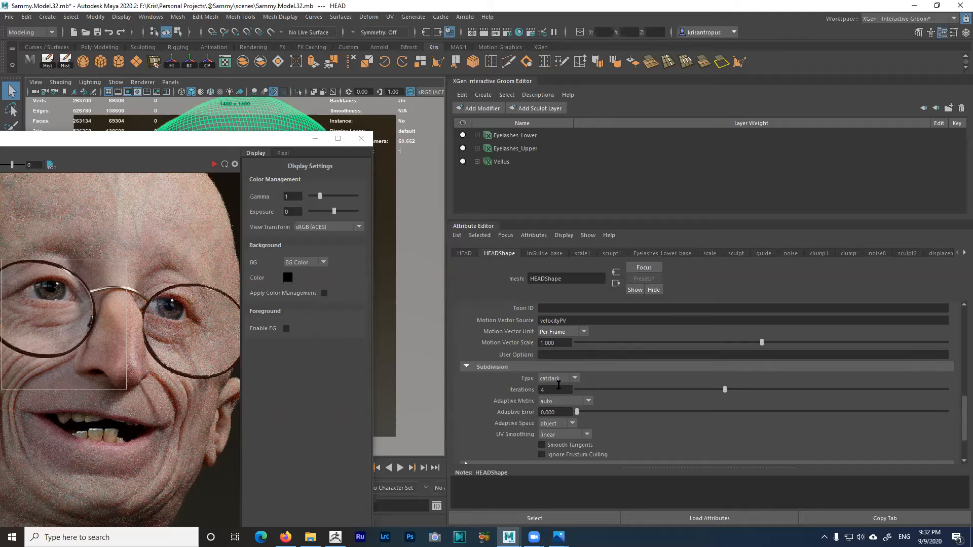
left_click(553, 423)
left_click(554, 444)
left_click(559, 436)
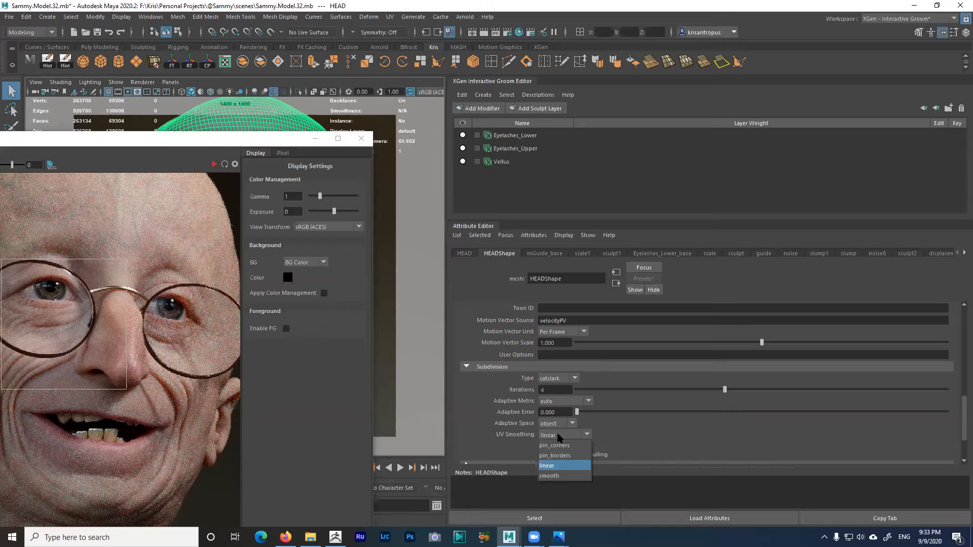
left_click(646, 428)
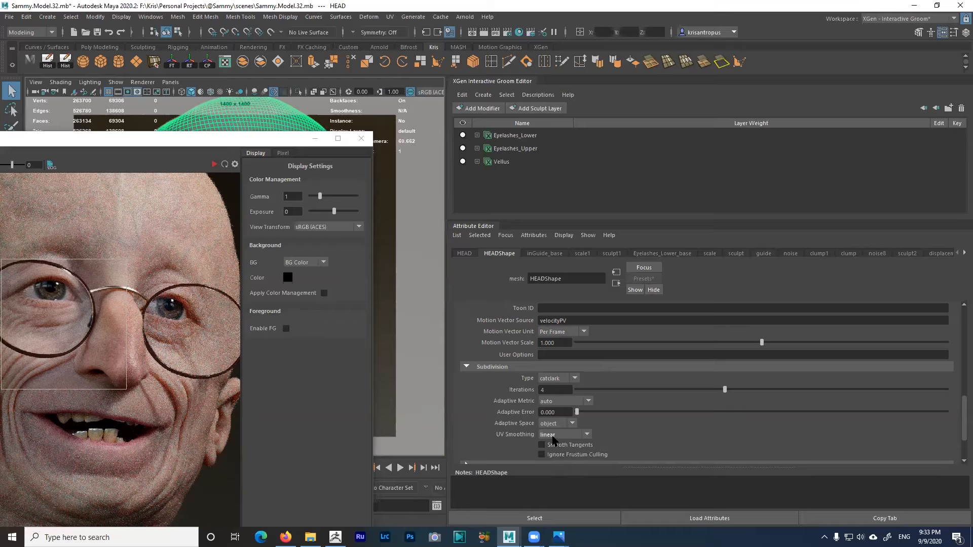
scroll(630, 441, "down", 2)
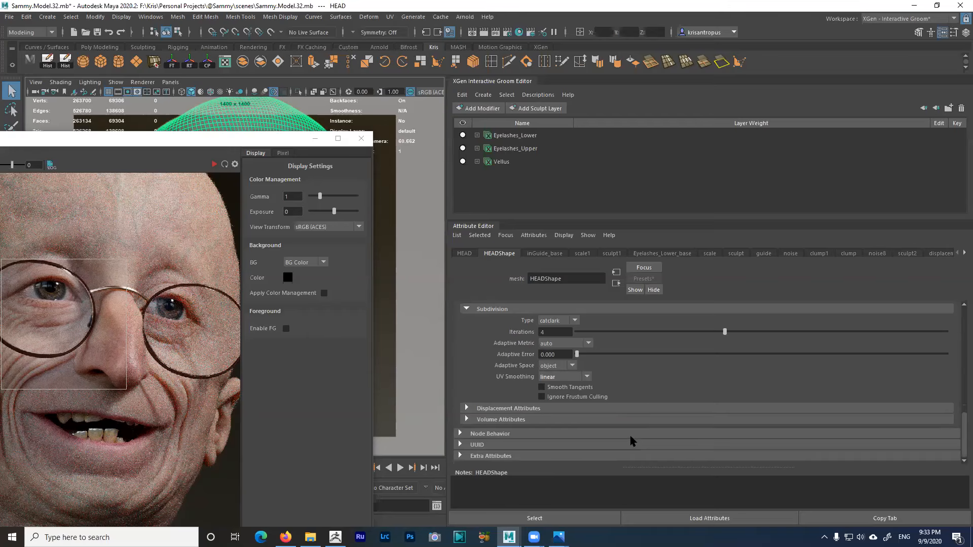
left_click(569, 378)
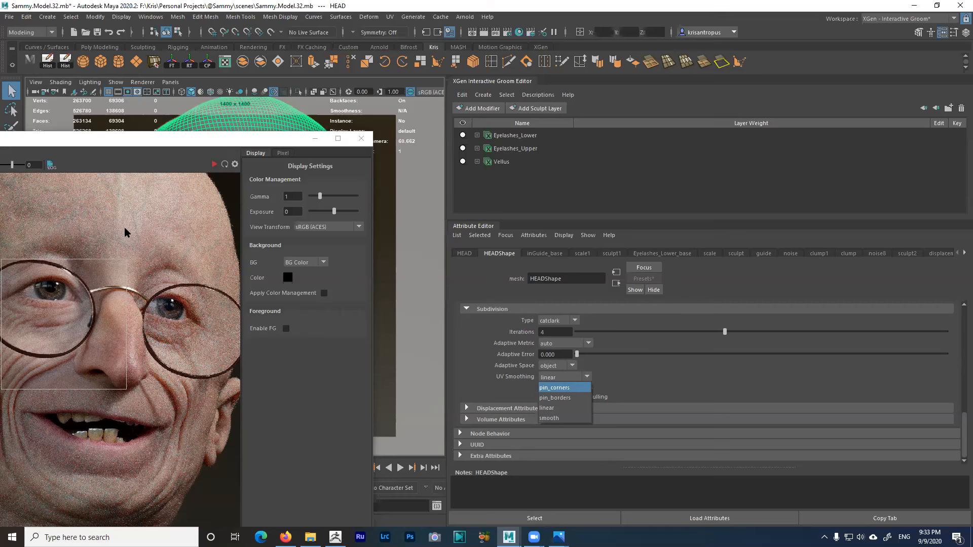
left_click(647, 381)
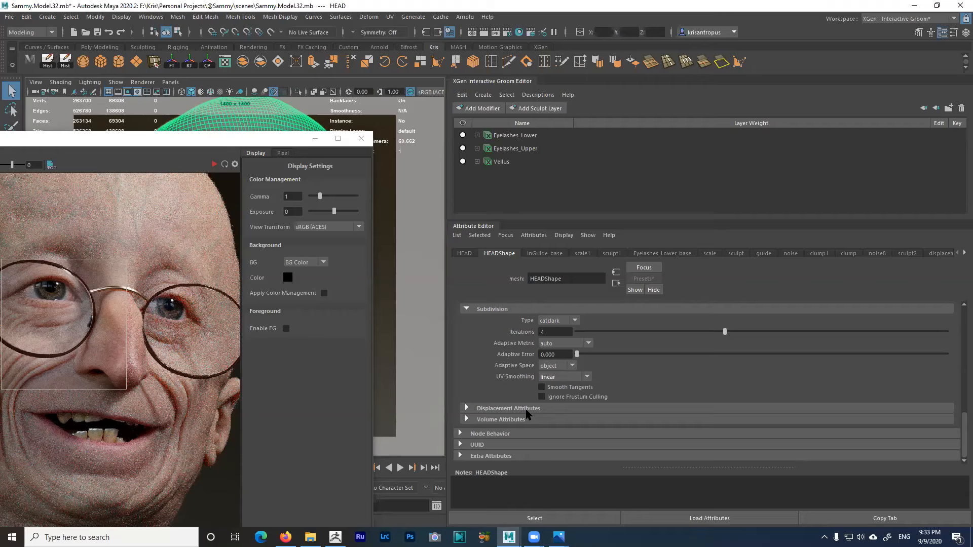
Switch to ZBrush, select the Basemesh.LR.28 subtool and preview its HD skin detail up close with BasicMaterial
left_click(335, 537)
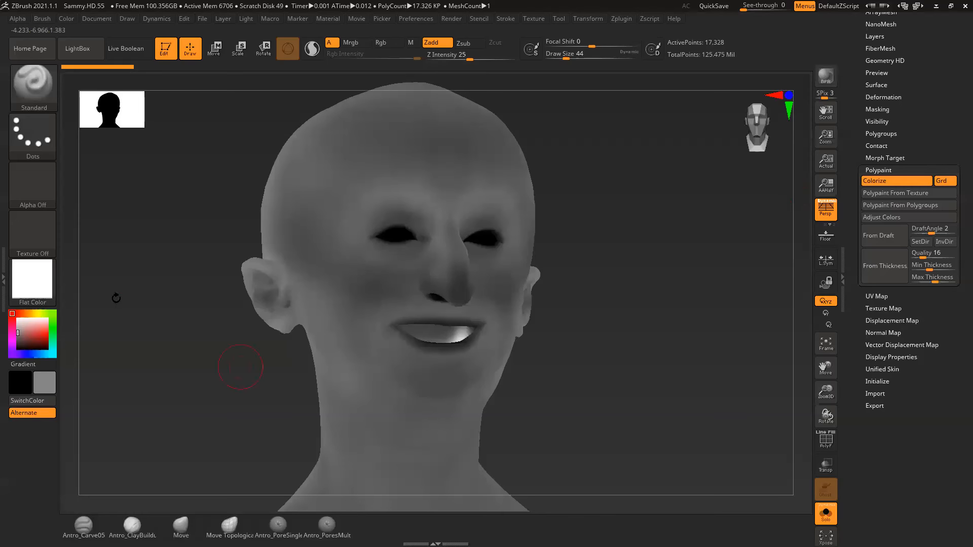
scroll(865, 134, "up", 5)
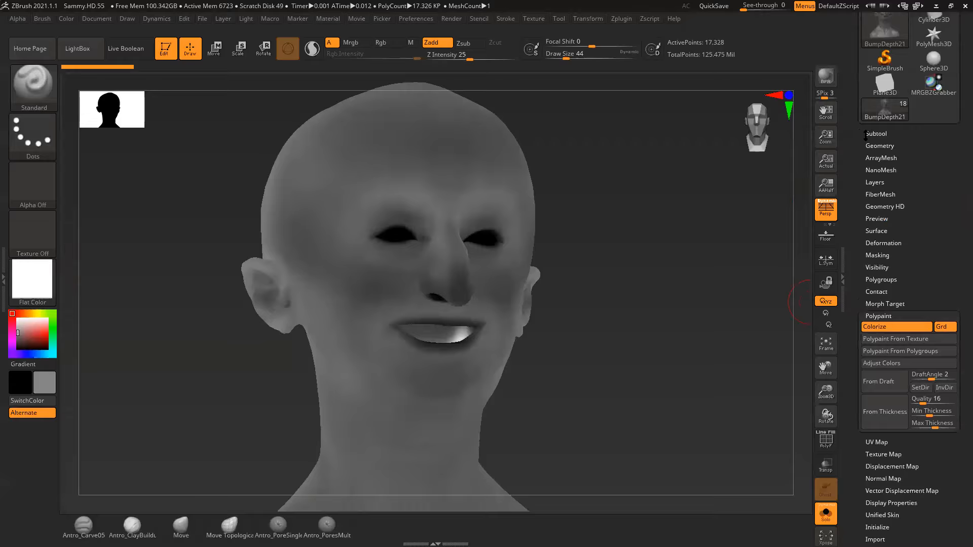
left_click(865, 134)
left_click(907, 163)
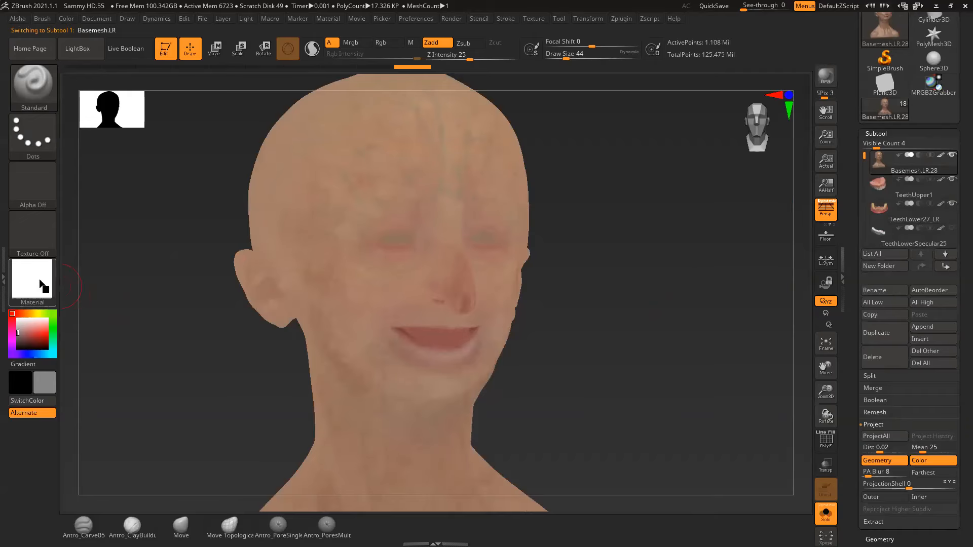
left_click(41, 284)
left_click(338, 242)
left_click_drag(603, 285, 694, 293, "alt")
key("a")
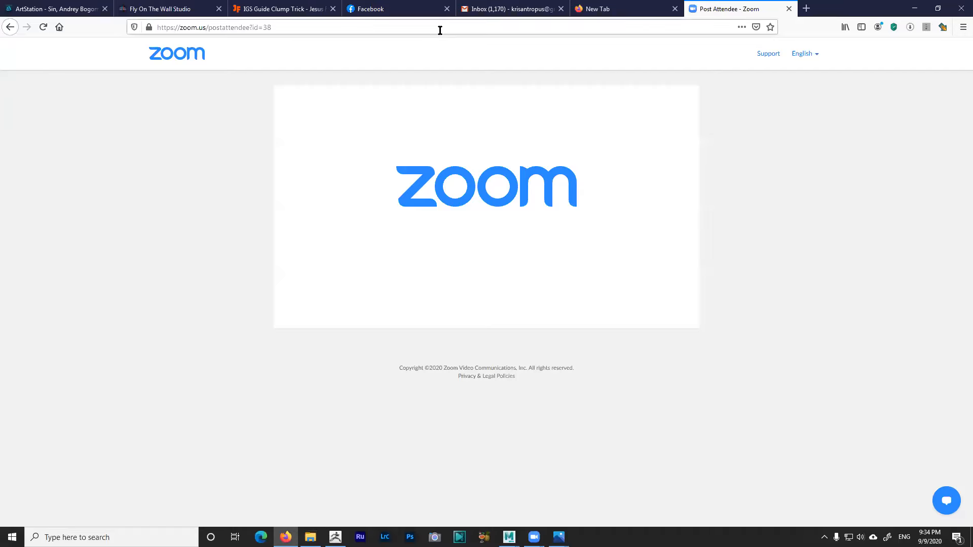
Switch to the browser, go to instagram.com, decline the notifications and open the account's own profile
left_click(440, 29)
type("instagram.com/")
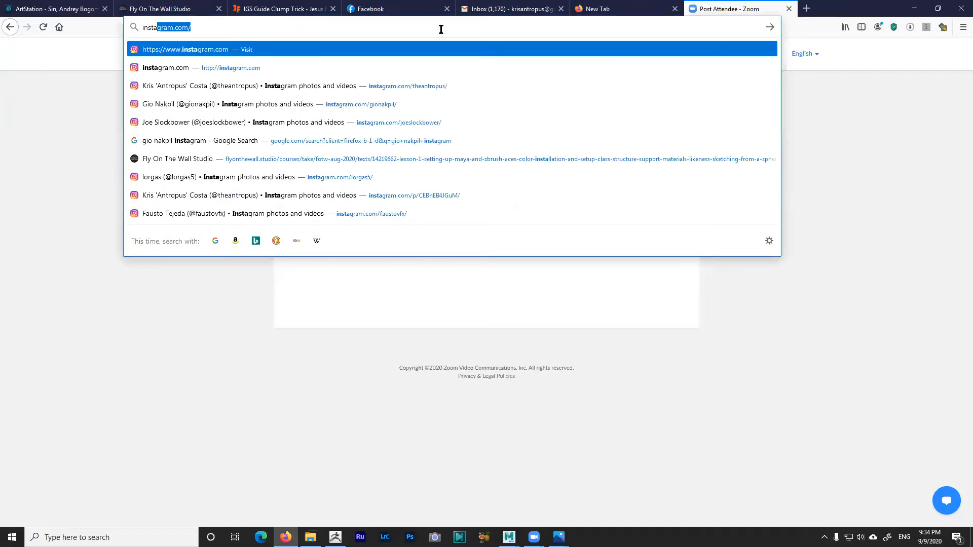
key("Return")
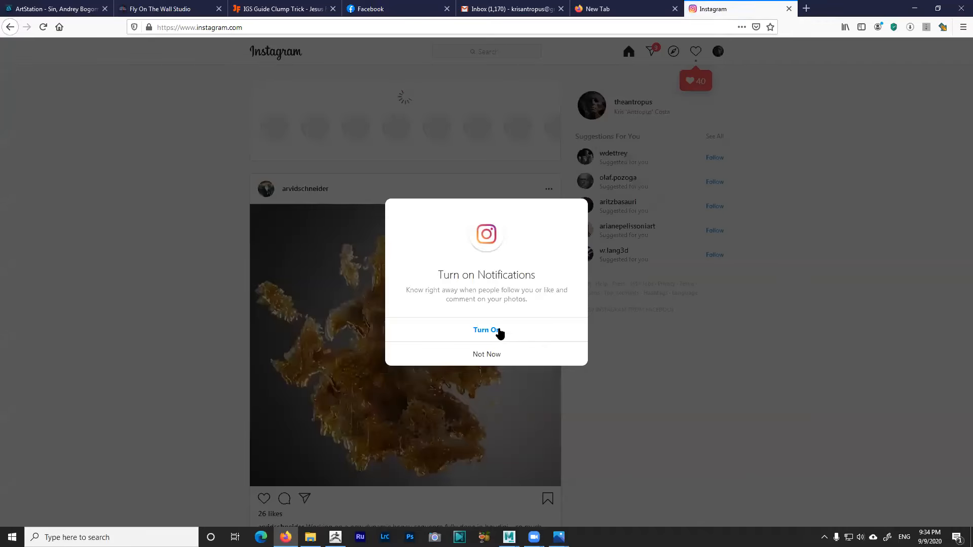
left_click(502, 353)
left_click(713, 53)
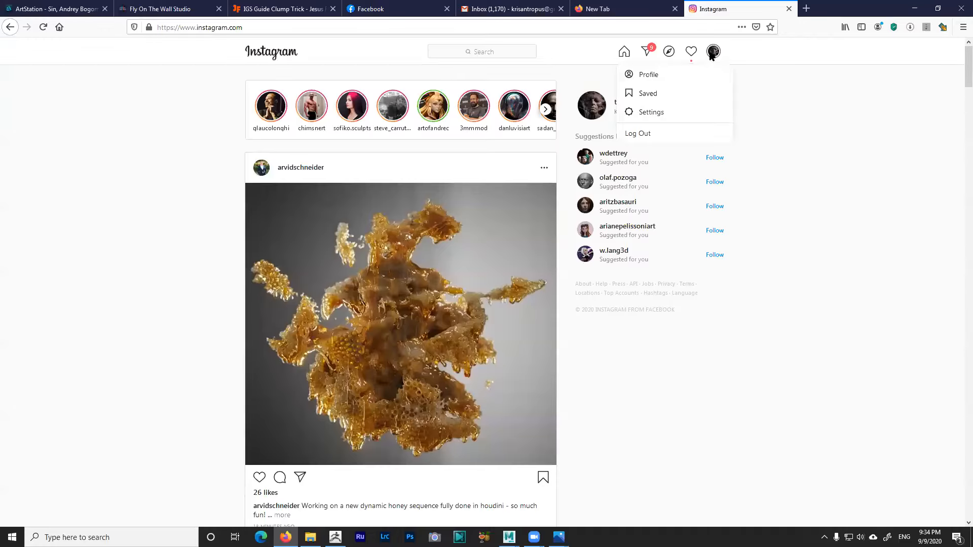
left_click(657, 75)
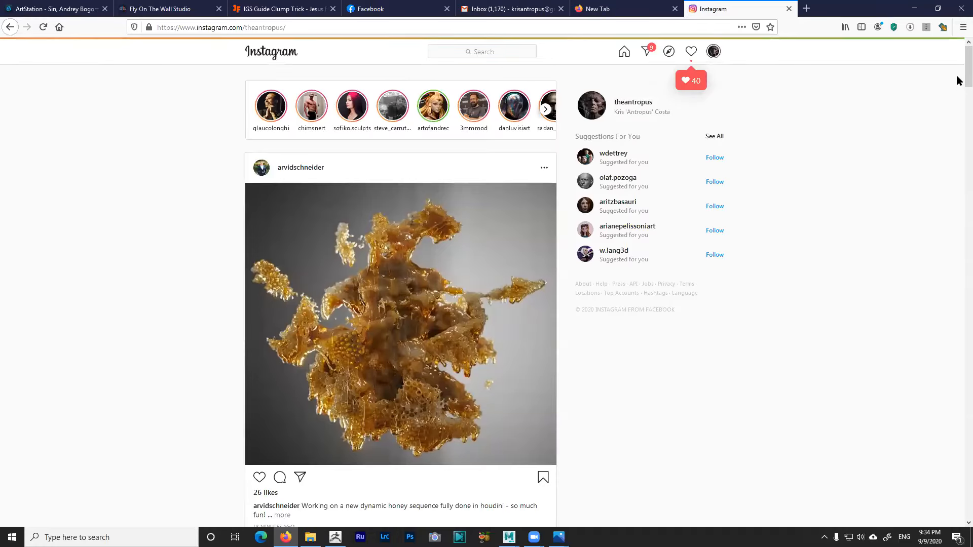
Find the grey old-woman sculpt post in the profile, enlarge it to examine its skin detail, and return to ZBrush
scroll(957, 276, "down", 15)
scroll(859, 268, "down", 20)
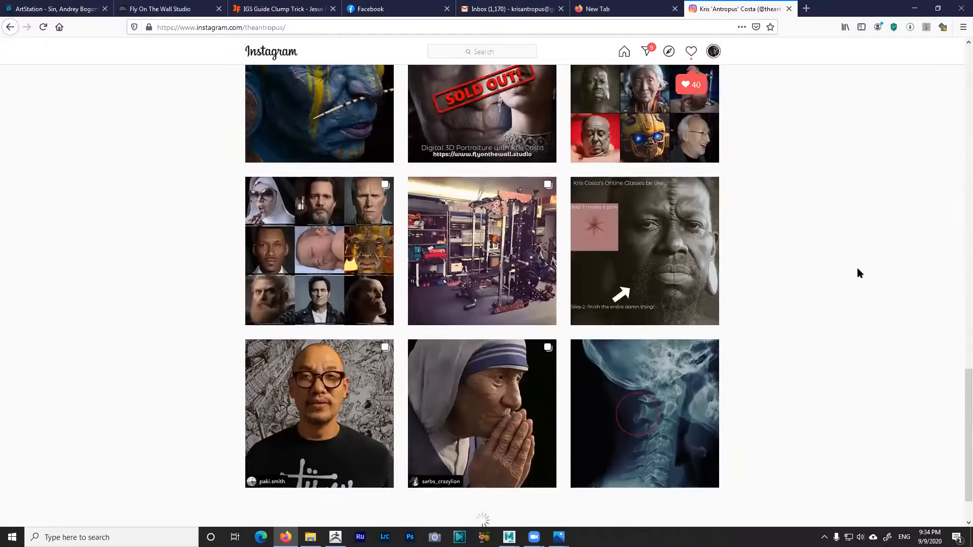
scroll(847, 271, "down", 15)
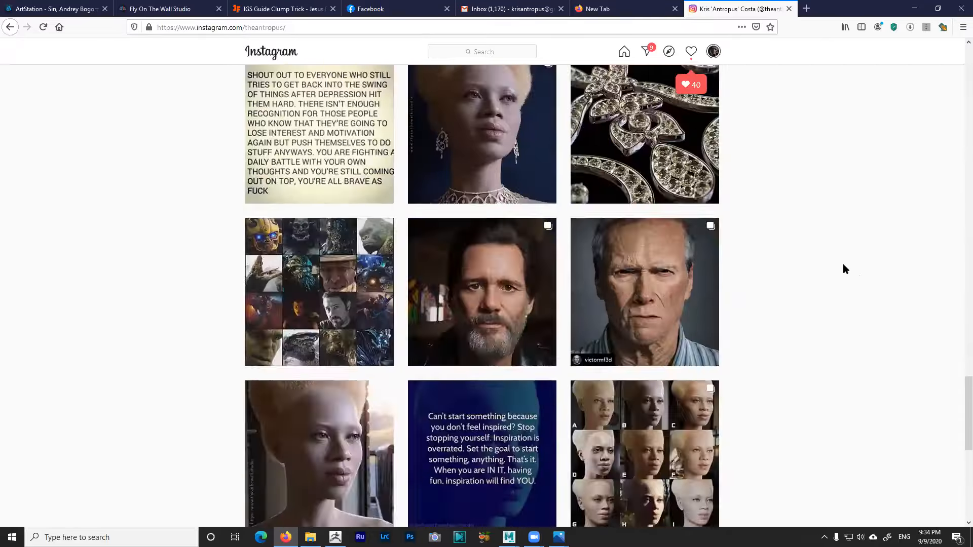
scroll(799, 249, "down", 10)
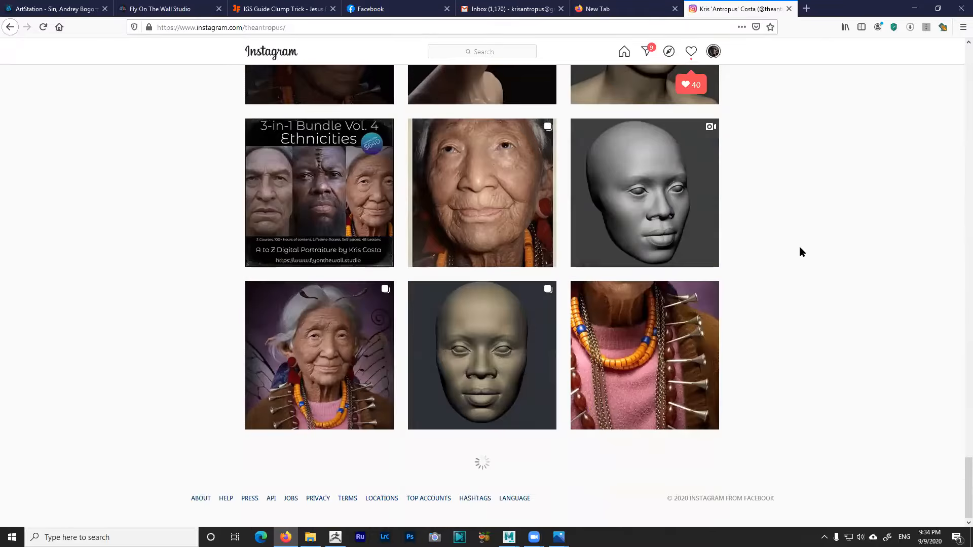
scroll(800, 253, "up", 5)
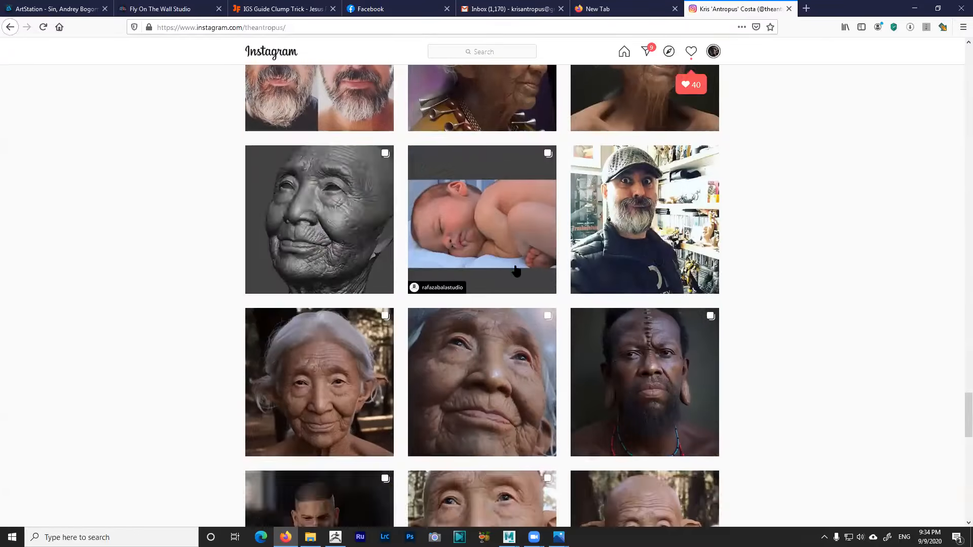
left_click(324, 305)
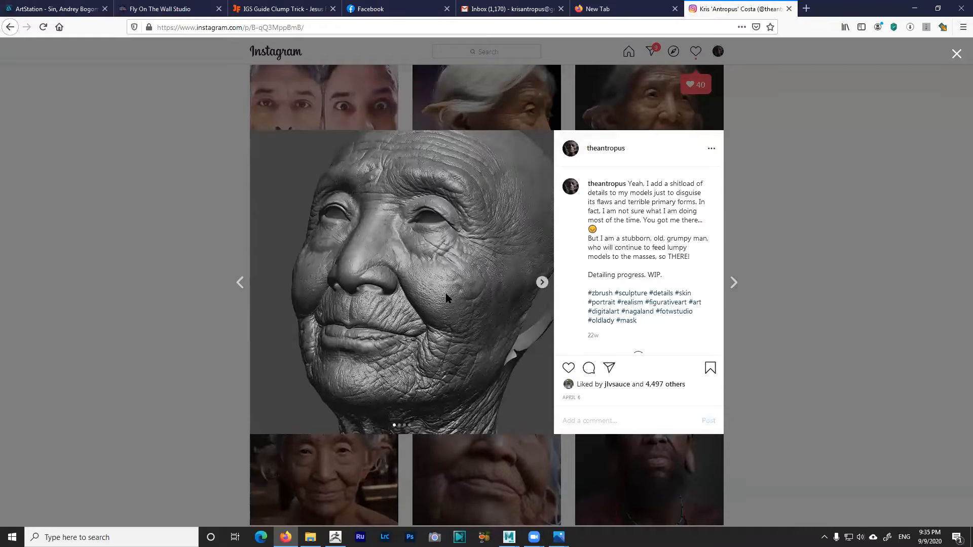
scroll(446, 298, "up", 4, "ctrl")
scroll(446, 298, "up", 2, "ctrl")
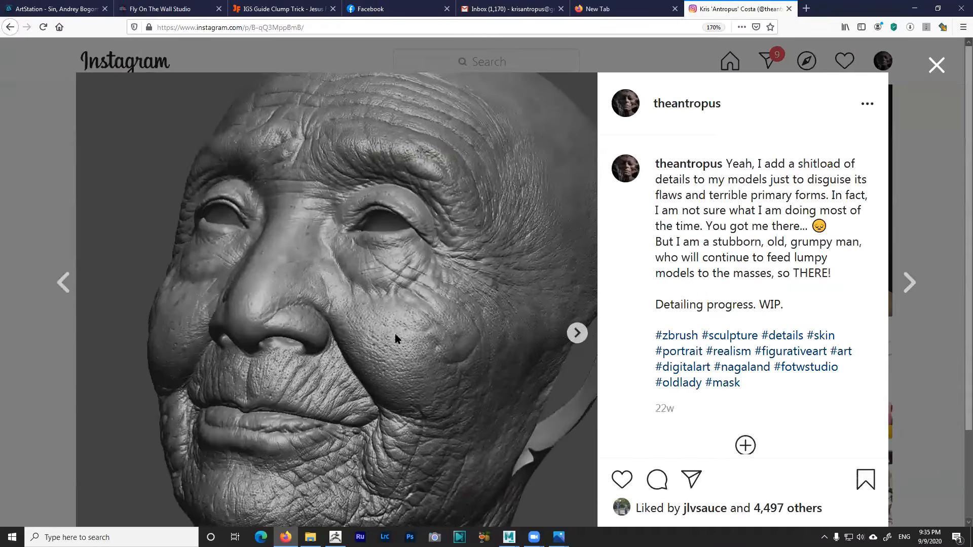
scroll(403, 338, "down", 2)
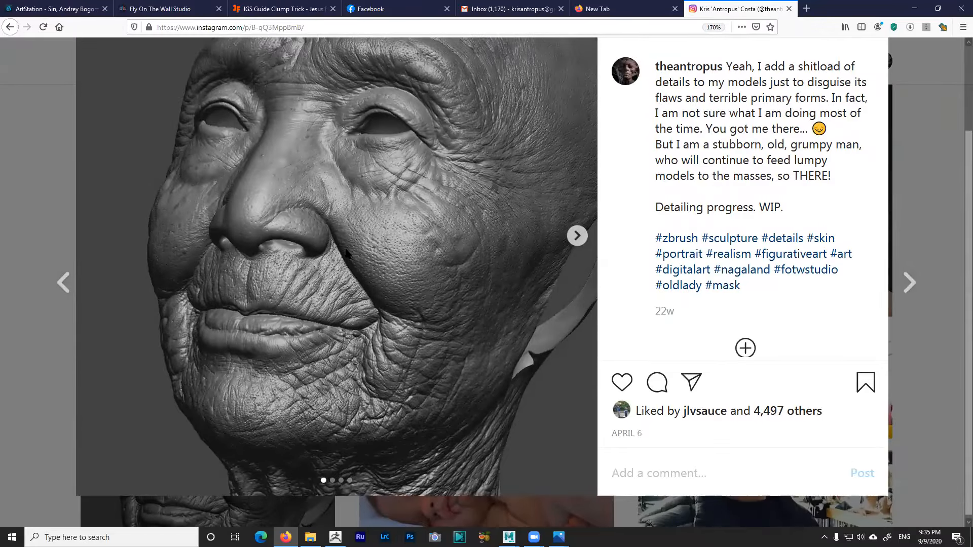
left_click(915, 8)
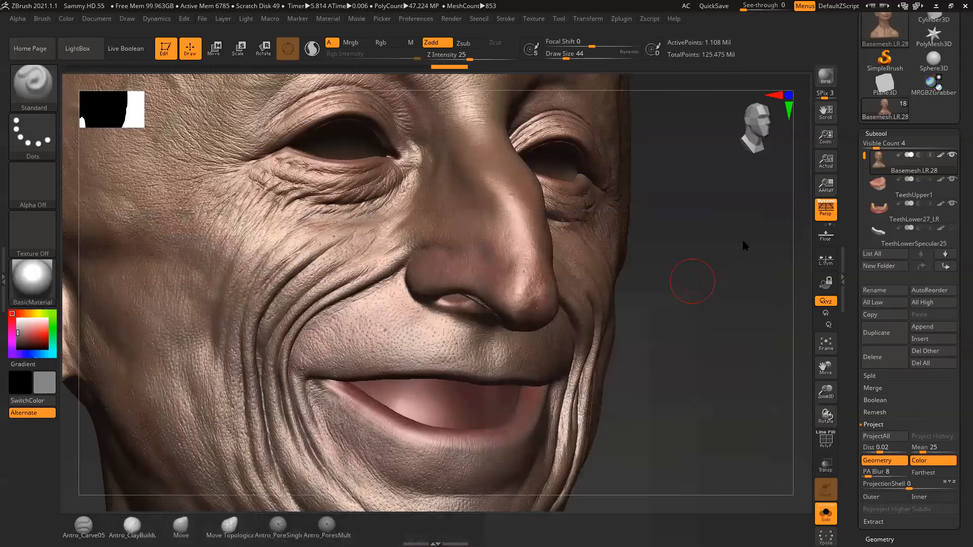
left_click_drag(652, 353, 679, 311)
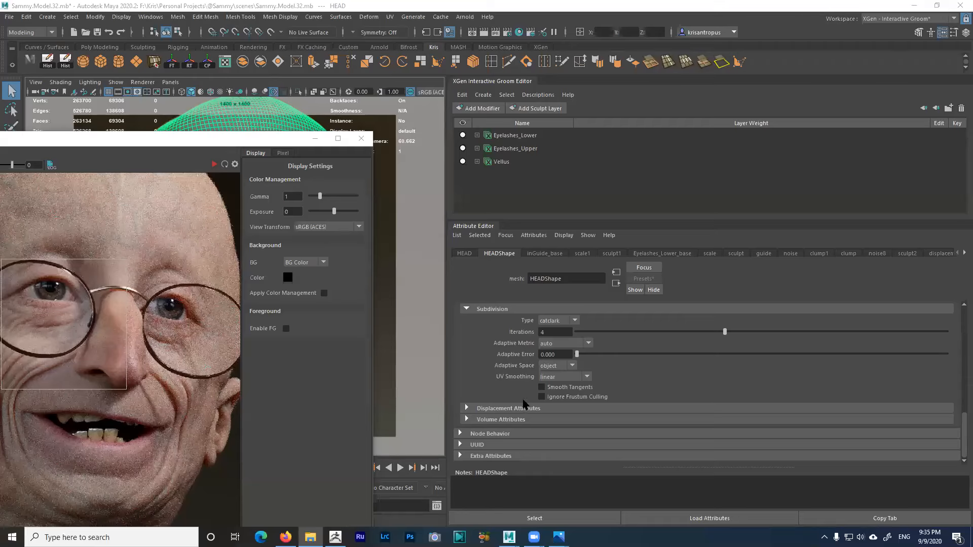
Switch to Maya, expand HEADShape's Displacement Attributes and highlight Height, with the render view moved to show the face
left_click(511, 409)
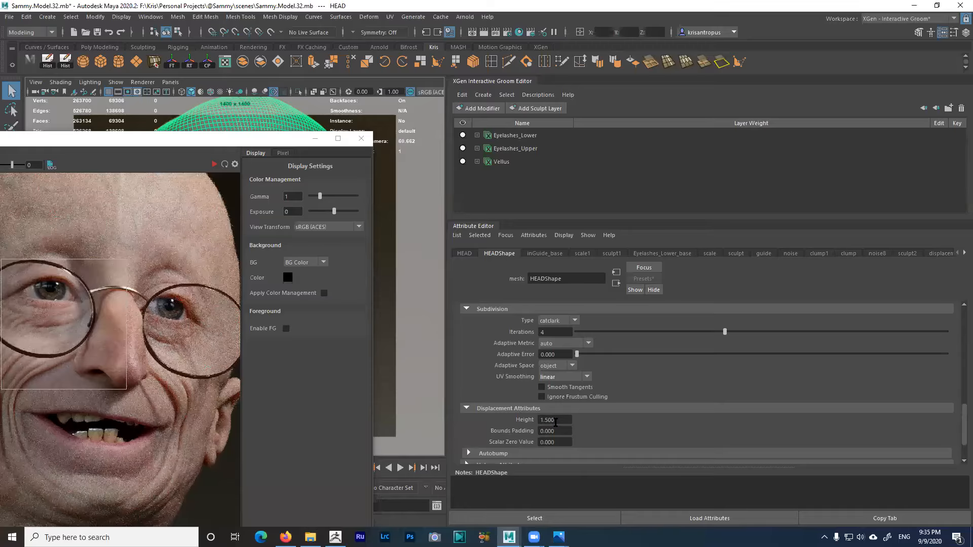
double_click(557, 421)
left_click_drag(295, 142, 324, 46)
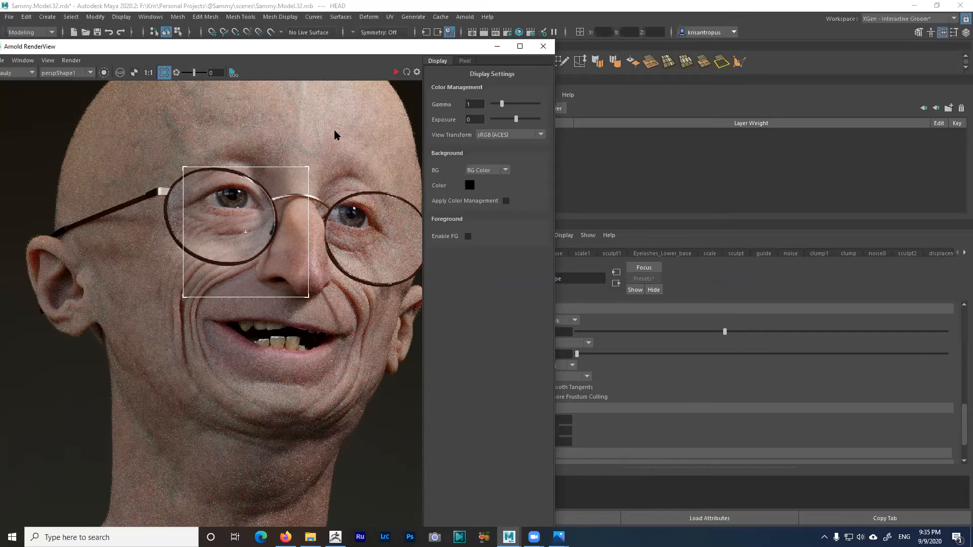
left_click_drag(420, 50, 375, 54)
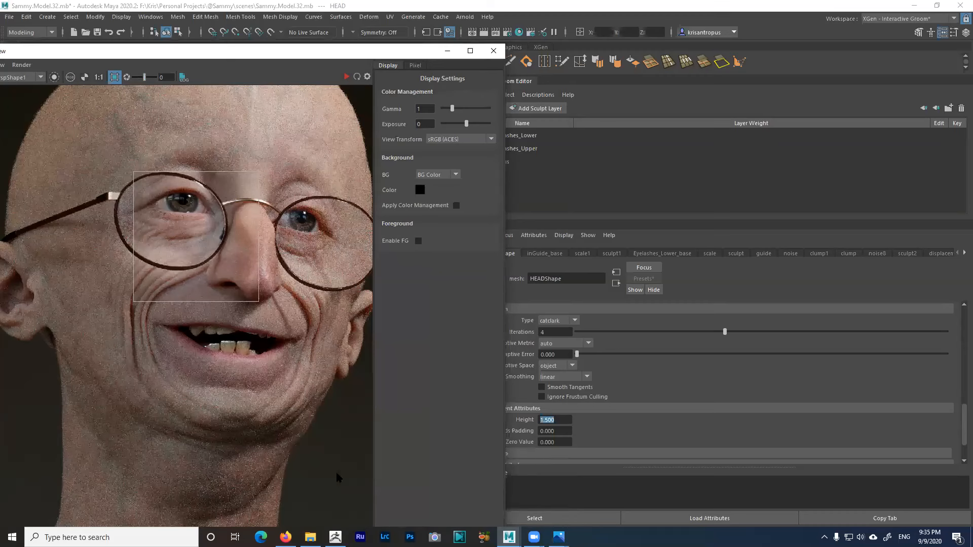
Switch to ZBrush and examine the head's wrinkles and pores at the high subdivision level from several angles
left_click(335, 537)
mouse_move(707, 274)
left_mouse_down()
mouse_move(695, 257)
mouse_move(430, 342)
left_mouse_up()
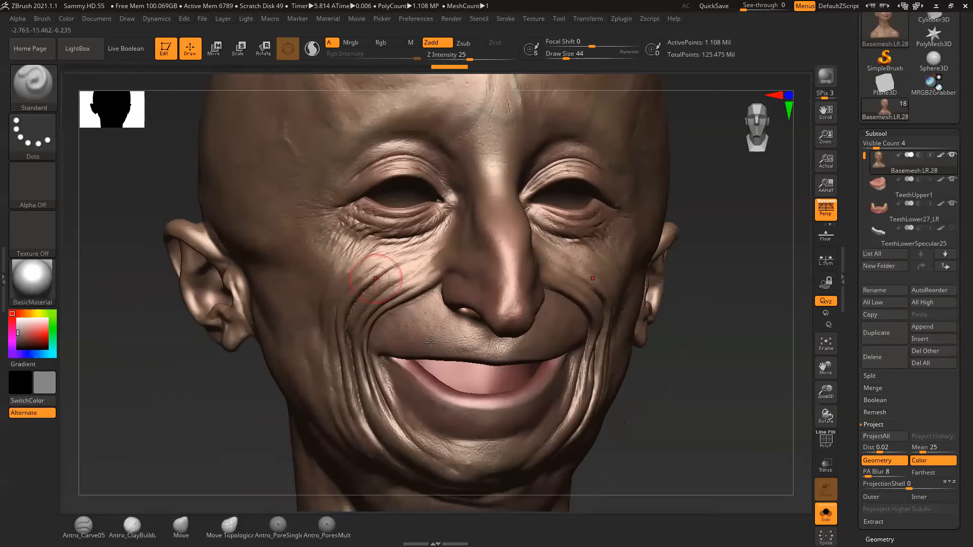
left_click_drag(654, 377, 662, 379)
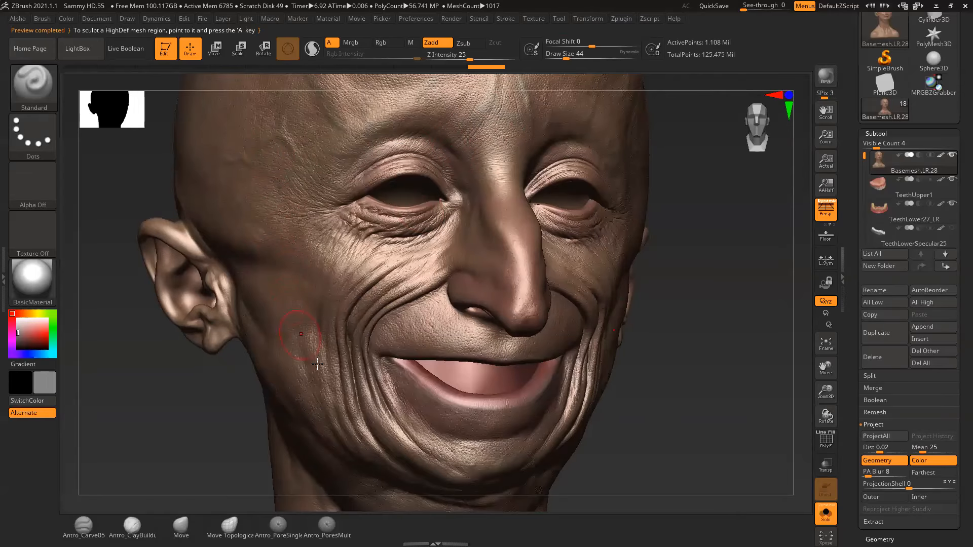
mouse_move(700, 374)
left_mouse_down()
mouse_move(713, 311)
mouse_move(600, 256)
left_mouse_up()
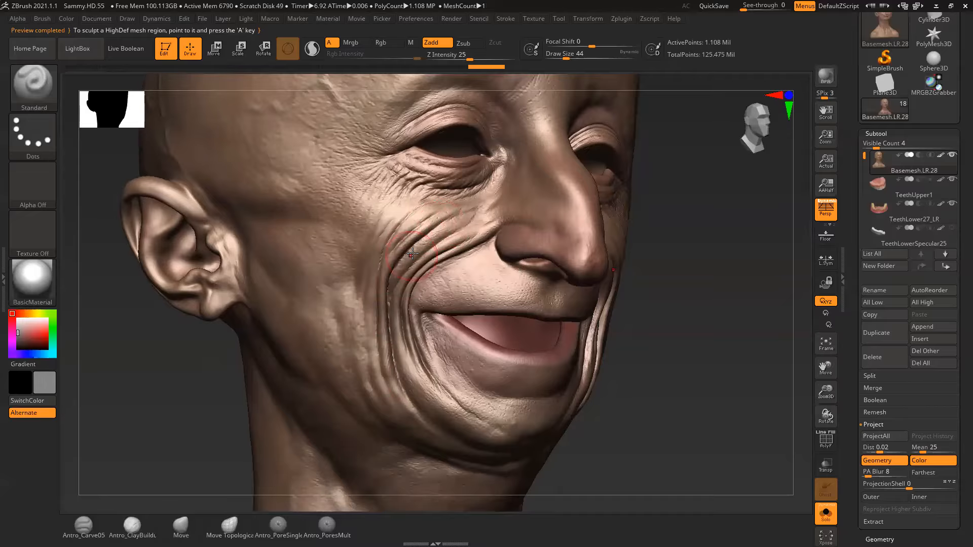
Step the head mesh through its lower subdivision levels and compare how the cheek and mouth folds hold up
key("shift+d")
key("shift+d")
key("shift+d")
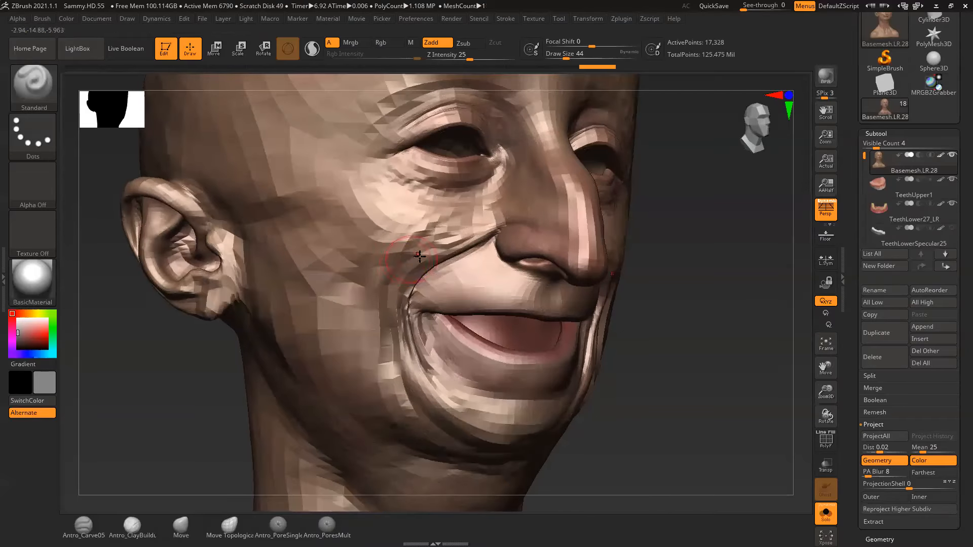
left_click_drag(684, 310, 573, 291)
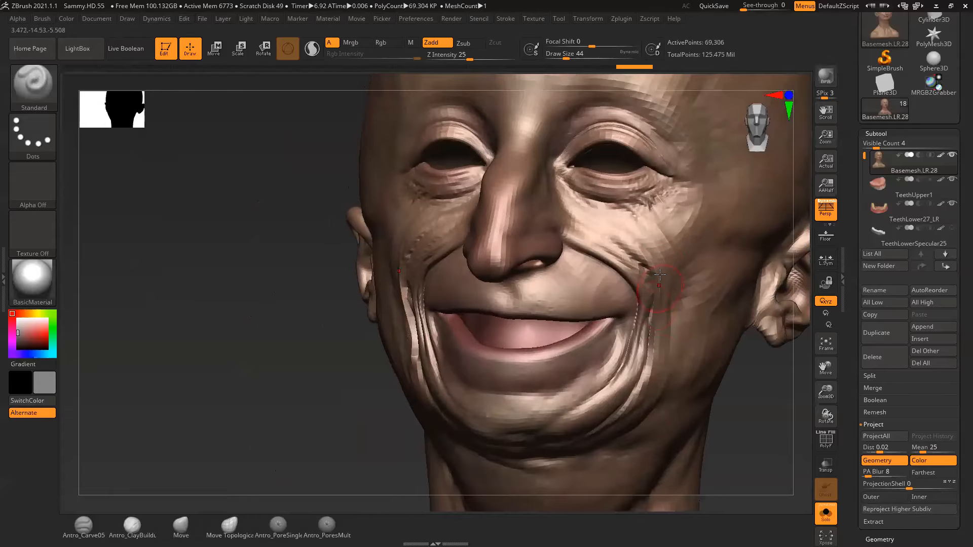
left_click_drag(804, 456, 685, 329)
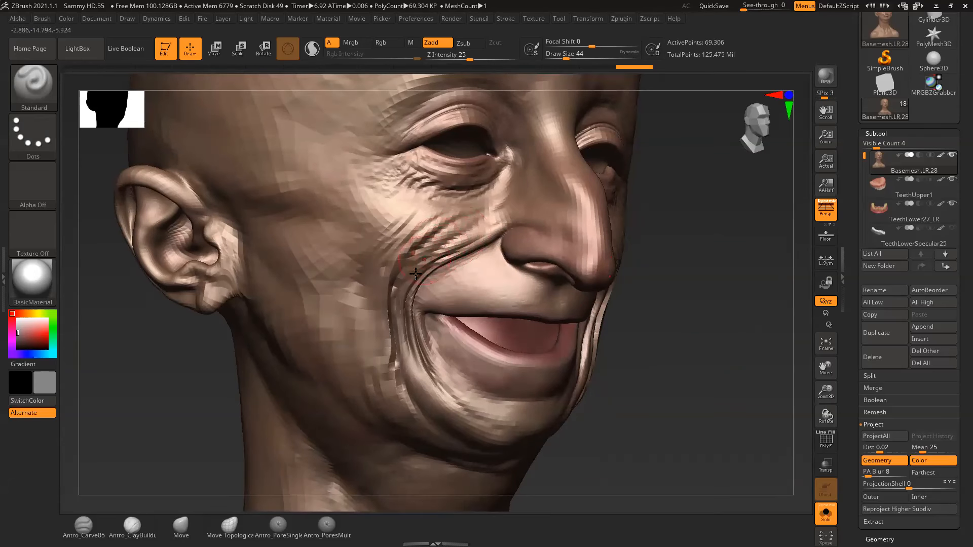
key("shift+d")
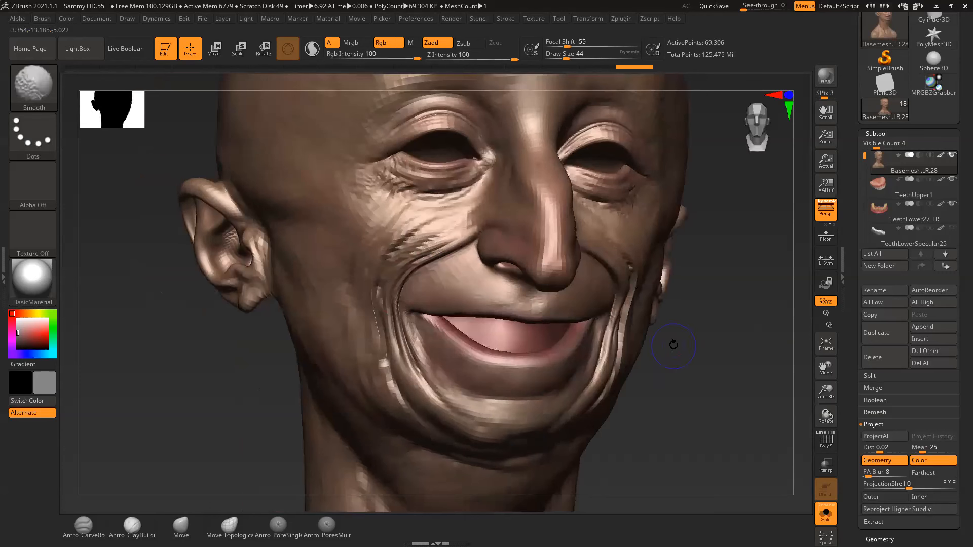
left_click_drag(687, 352, 670, 354)
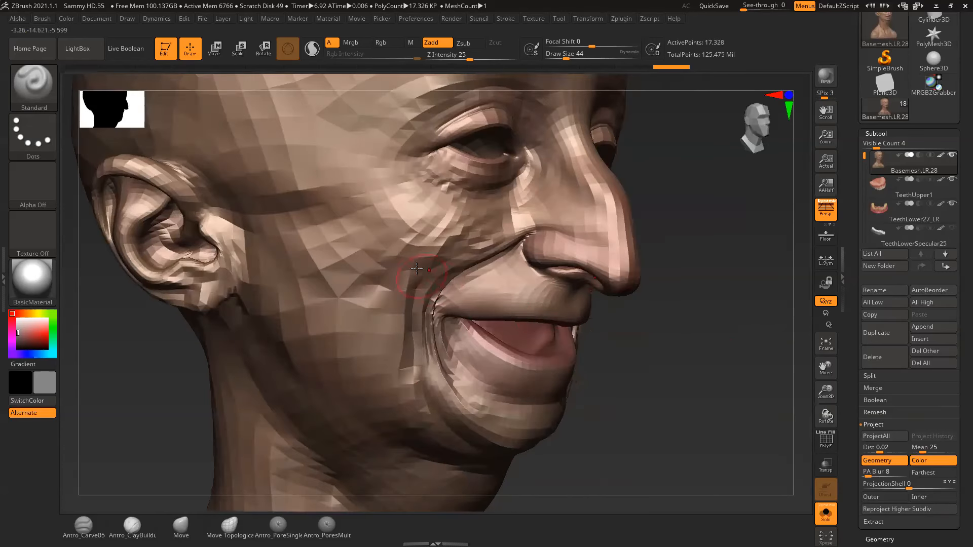
Raise the head mesh back through its subdivision levels and examine the wrinkles with the whole head in view
left_click_drag(678, 356, 681, 335)
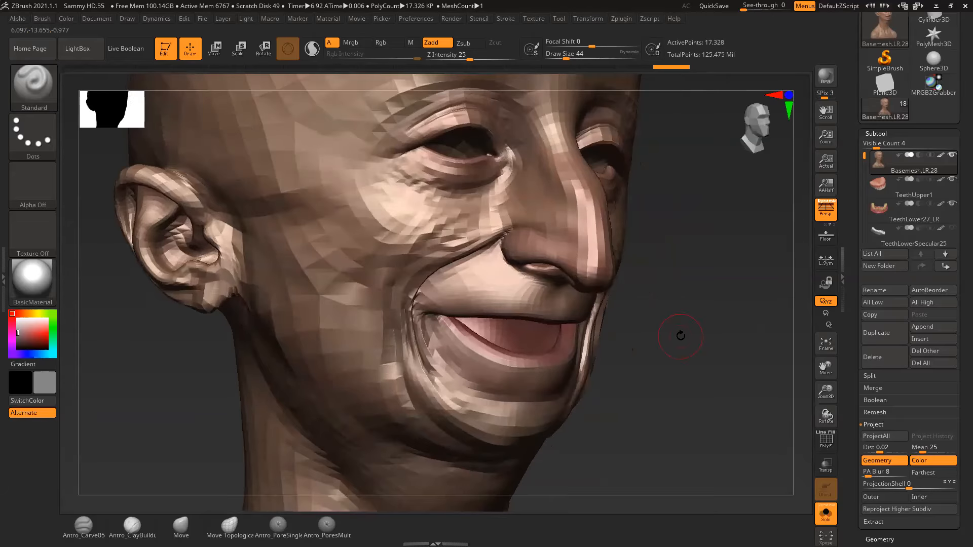
key("d")
key("d")
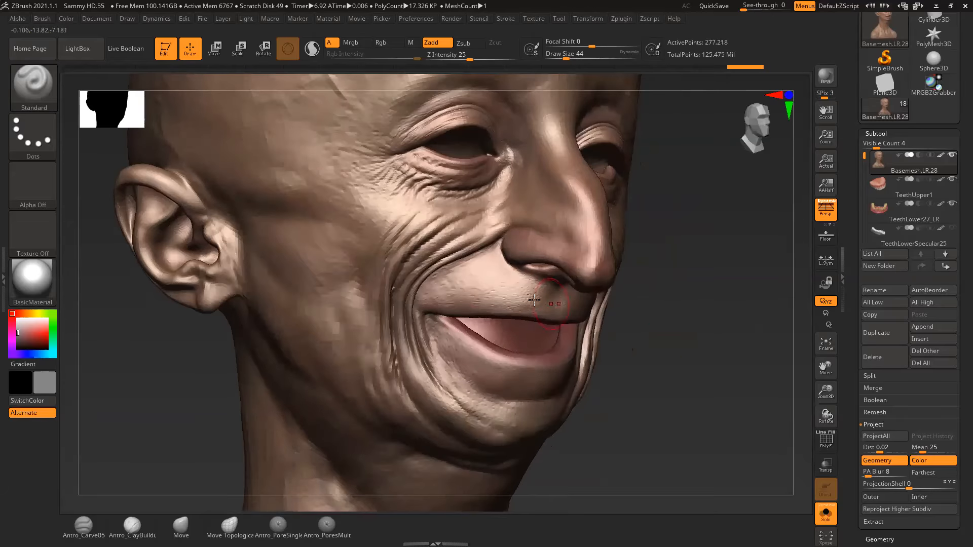
key("d")
left_click_drag(677, 319, 701, 254)
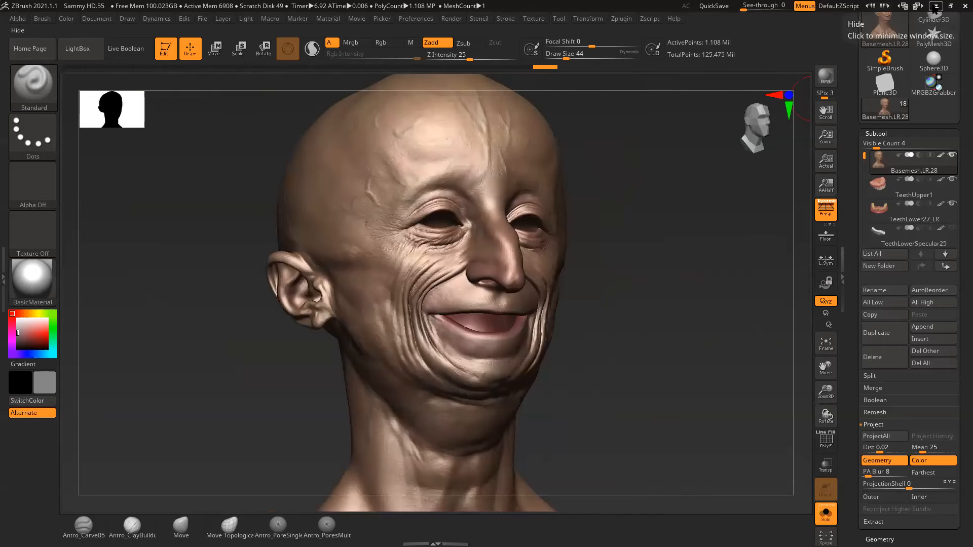
Switch to Maya, select the Lens_L mesh of the glasses and minimize the Arnold RenderView
left_click(936, 6)
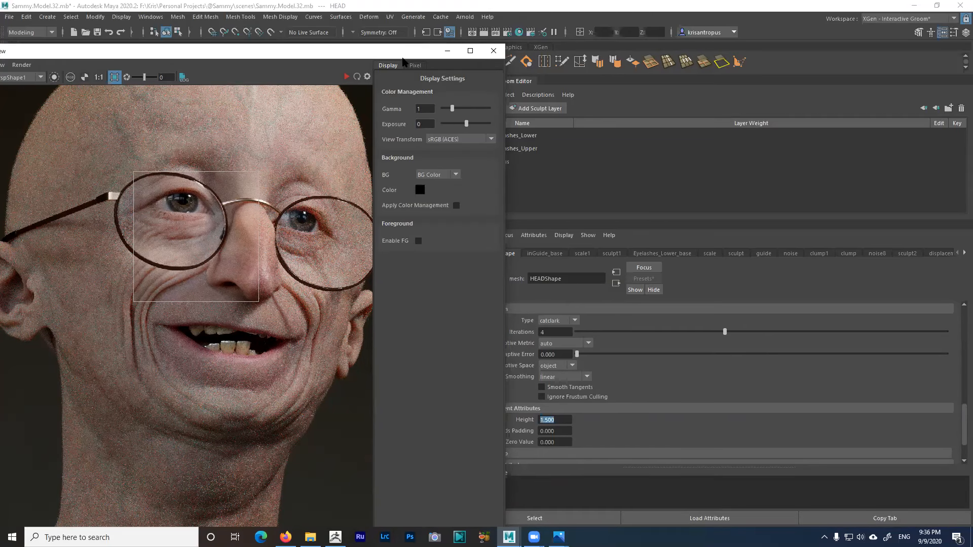
left_click_drag(403, 61, 451, 102)
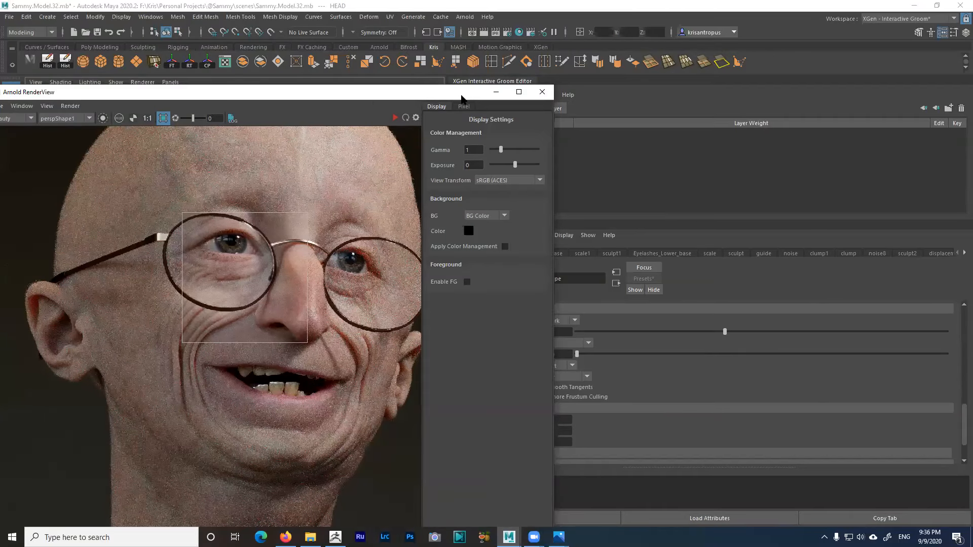
left_click_drag(461, 96, 723, 136)
left_click(218, 216)
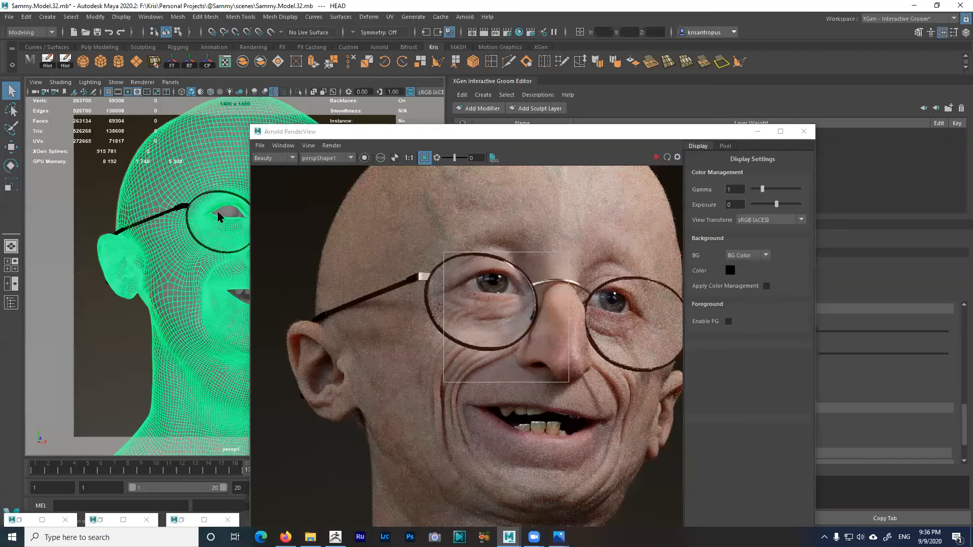
left_click(757, 132)
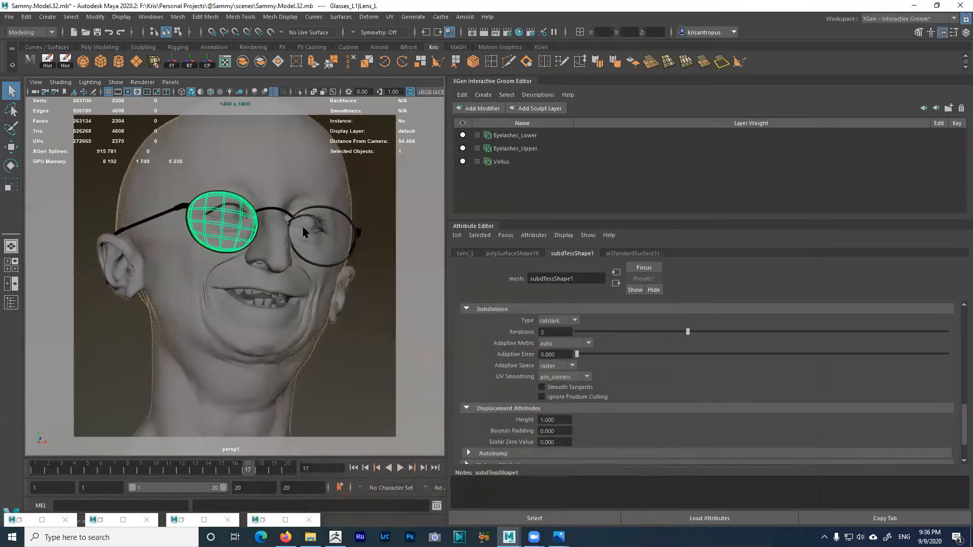
Frame the selected glasses lens and examine its shape and fit in the frame from the side and front
right_click_drag(300, 228, 639, 338, "alt")
left_click_drag(282, 226, 488, 339, "alt")
key("f")
left_click_drag(271, 247, 185, 206, "alt")
right_click_drag(185, 207, 191, 209, "alt")
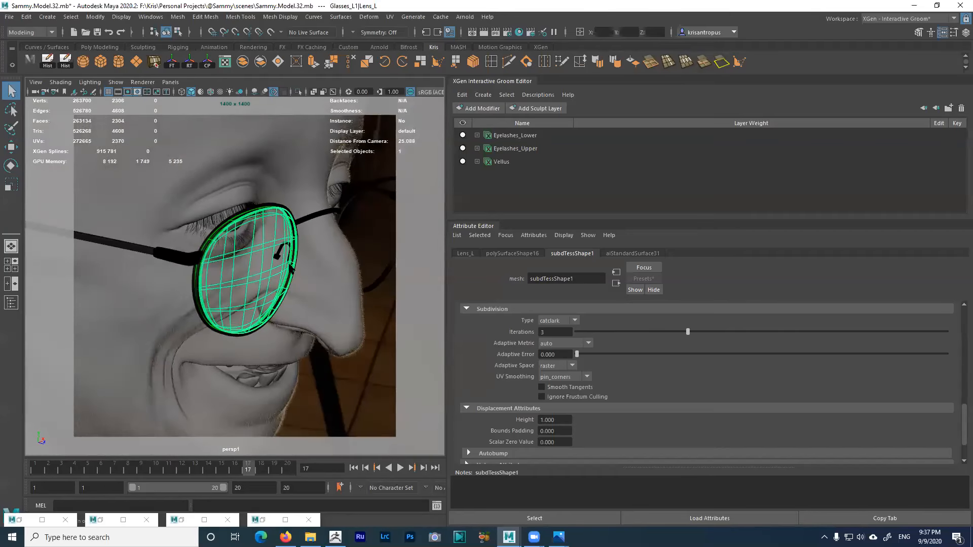
left_click_drag(291, 267, 310, 265, "alt")
right_click_drag(311, 265, 308, 280, "alt")
left_click_drag(308, 280, 268, 280, "alt")
mouse_move(223, 305)
left_mouse_down("alt")
mouse_move(182, 298)
mouse_move(223, 294)
left_mouse_up("alt")
left_click_drag(252, 261, 315, 221, "alt")
right_click_drag(315, 221, 274, 223, "alt")
left_click_drag(273, 223, 258, 205, "alt")
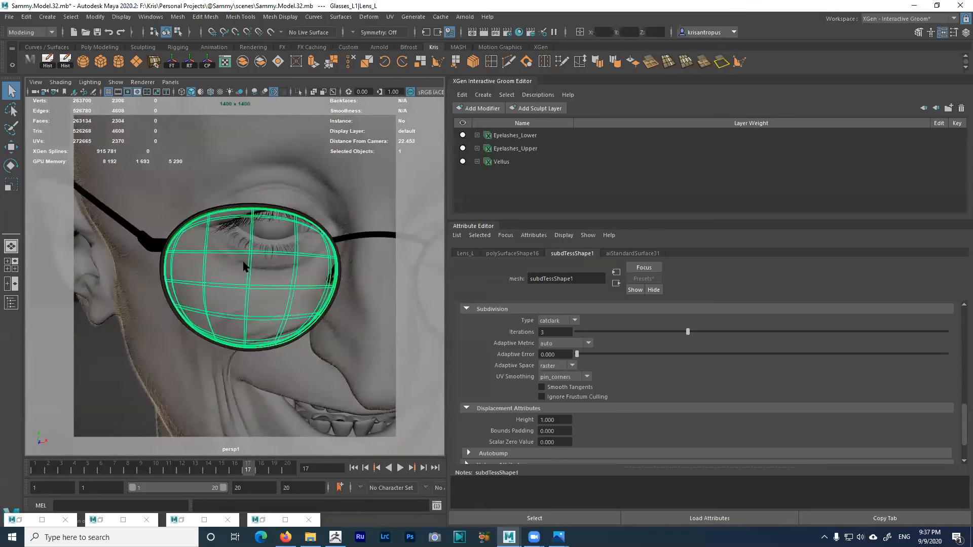
Examine the curvature and thickness of the selected lens close up from steeper angles
left_click_drag(259, 294, 246, 229, "alt")
mouse_move(265, 271)
left_mouse_down("alt")
mouse_move(234, 276)
mouse_move(261, 281)
left_mouse_up("alt")
right_click_drag(261, 282, 246, 309, "alt")
left_click_drag(245, 309, 230, 331, "alt")
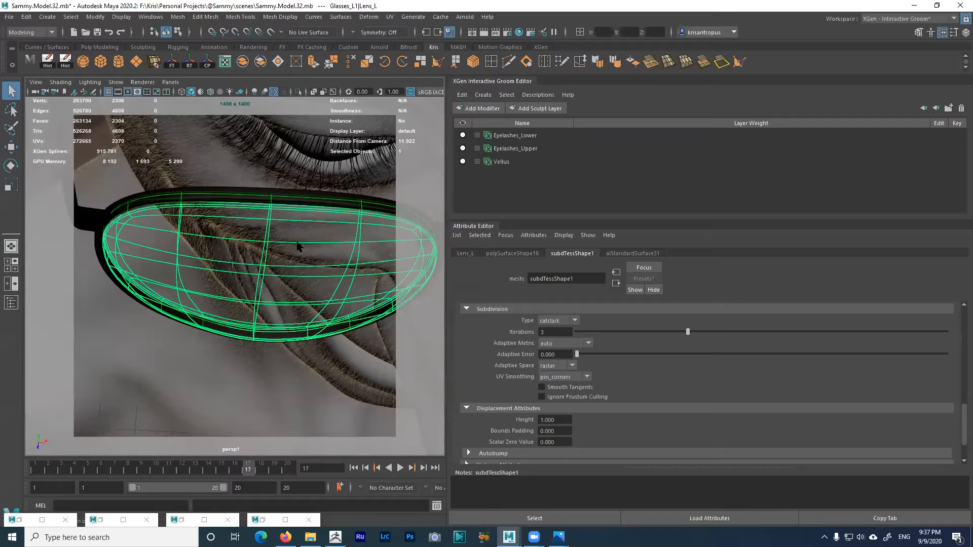
left_click_drag(248, 246, 241, 247, "alt")
left_click_drag(326, 254, 259, 297, "alt")
left_click_drag(301, 302, 324, 326, "alt")
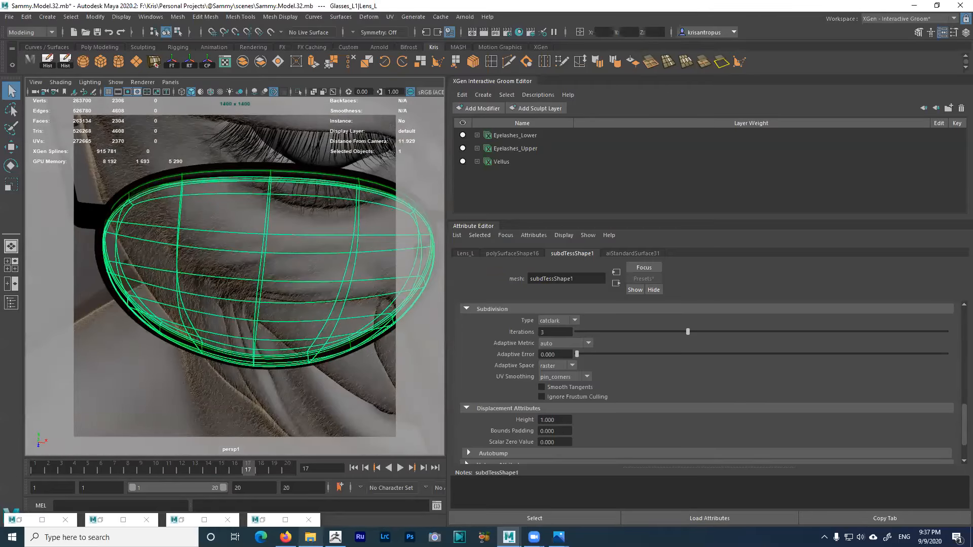
Switch to Firefox, reset the page zoom and search the web for "types of glasses lenses"
left_click(286, 537)
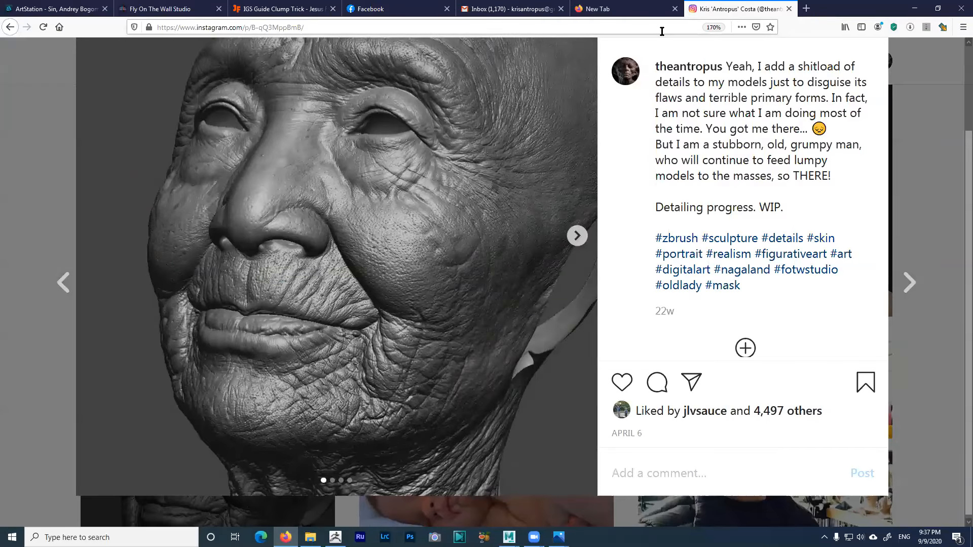
key("ctrl+0")
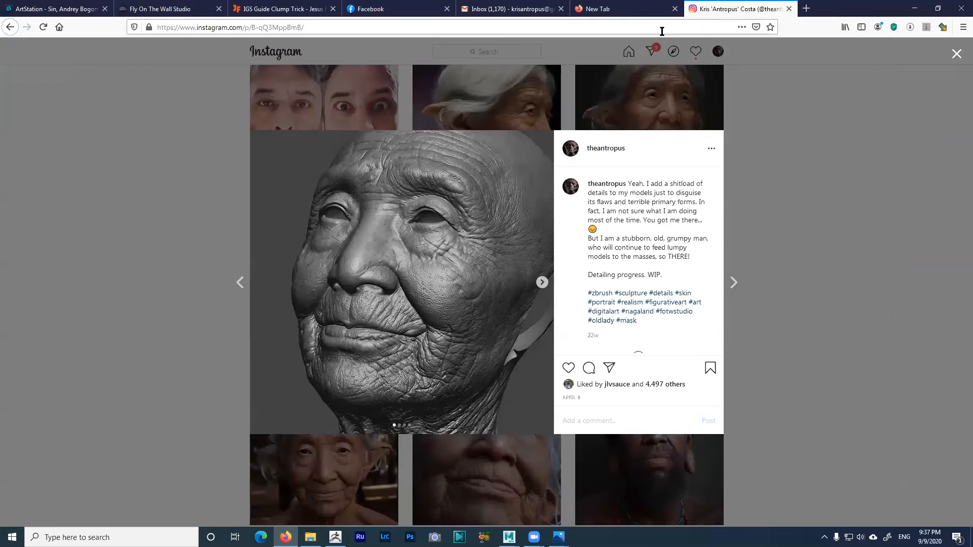
left_click(558, 20)
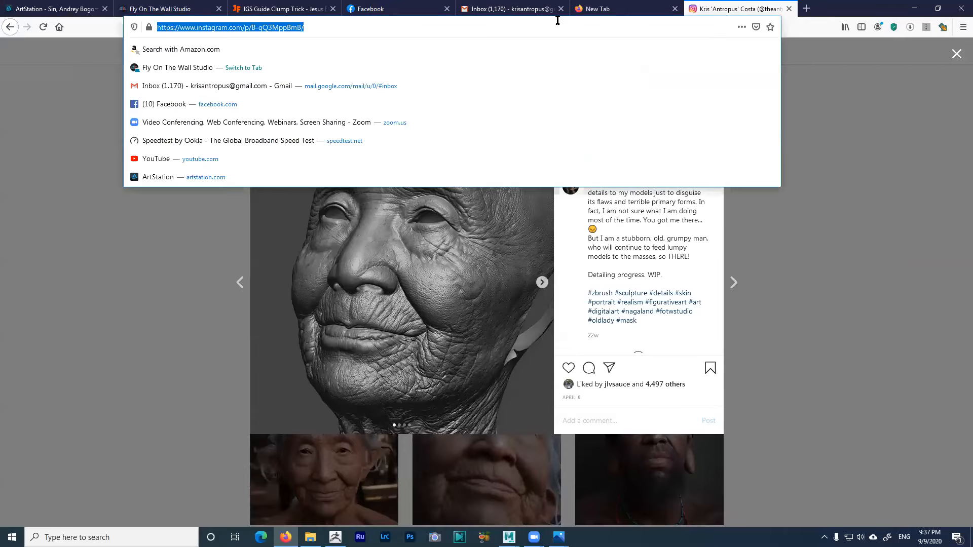
type("types of l")
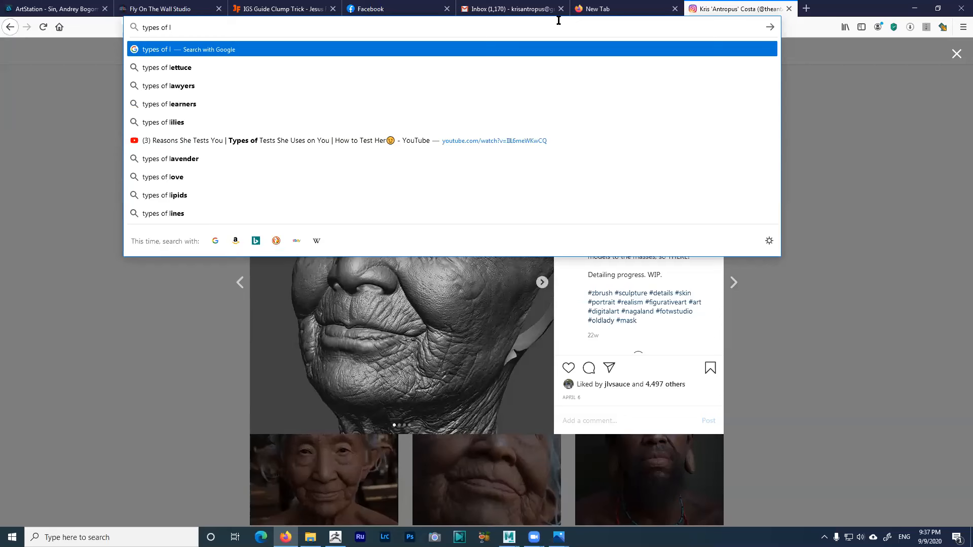
type("t")
key("BackSpace")
type("f")
key("BackSpace")
type("glsa")
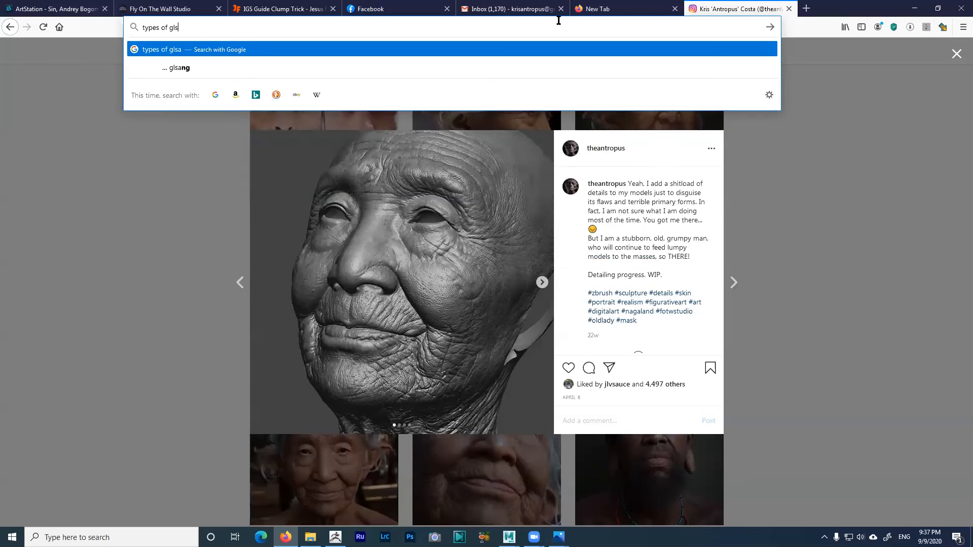
key("BackSpace")
type("asses")
type(" lenses")
key("Return")
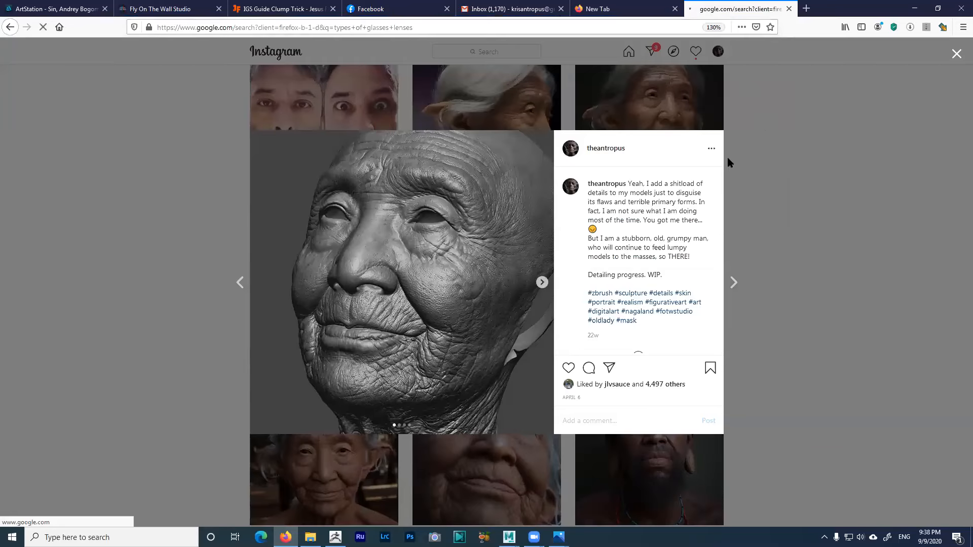
Show the image results for the lens types search and look through them
left_click(195, 104)
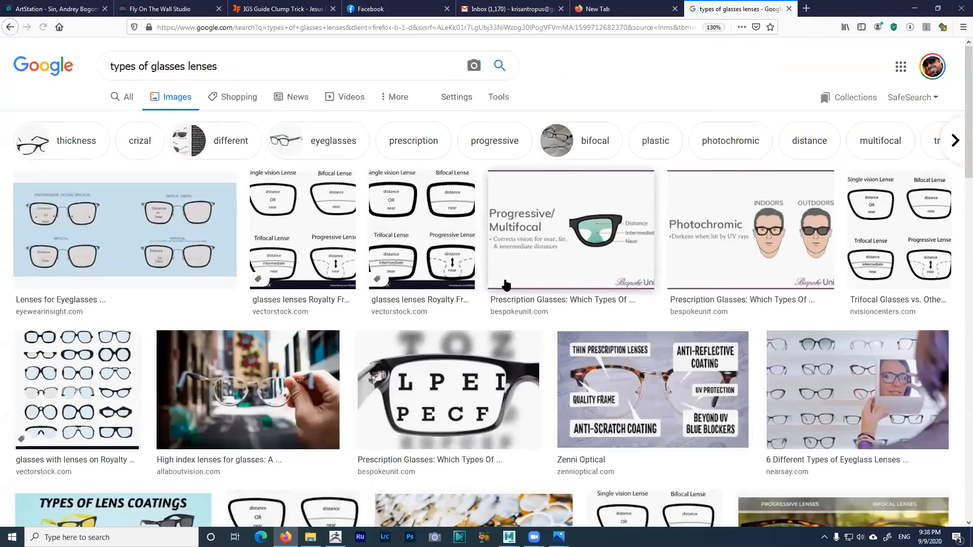
scroll(505, 284, "down", 8)
scroll(506, 278, "up", 8)
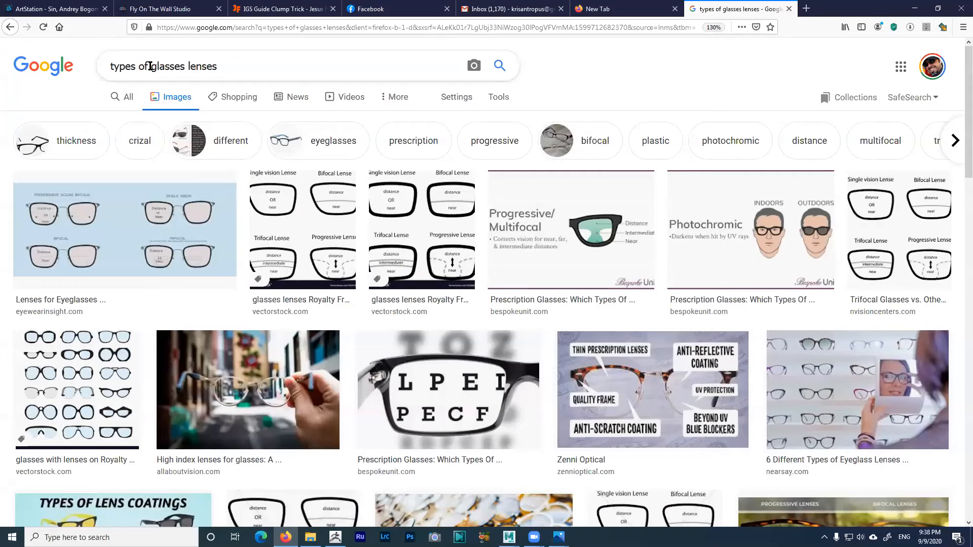
Change the image search to "glasses lenses and refraction" and look through the results for lens profile diagrams
left_click_drag(150, 66, 61, 53)
key("BackSpace")
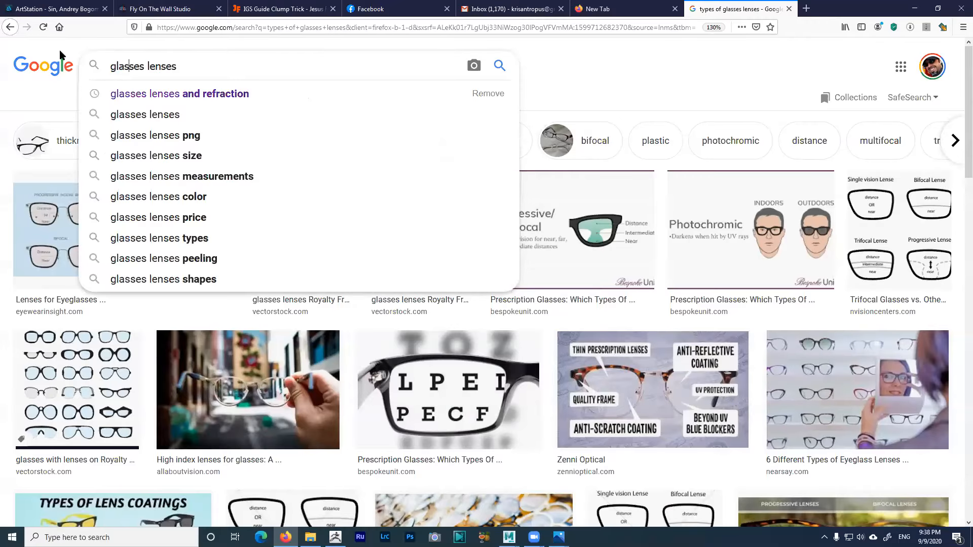
left_click(131, 97)
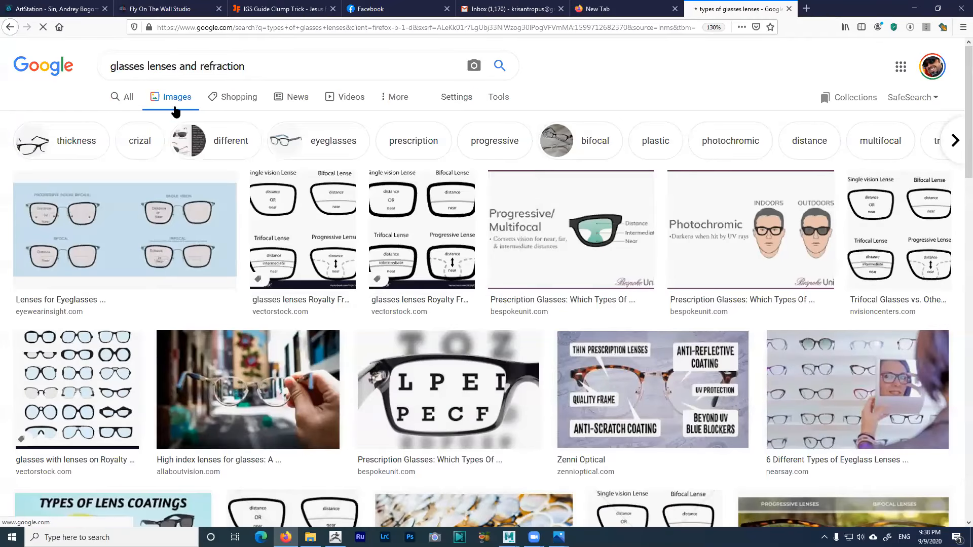
scroll(512, 296, "down", 6)
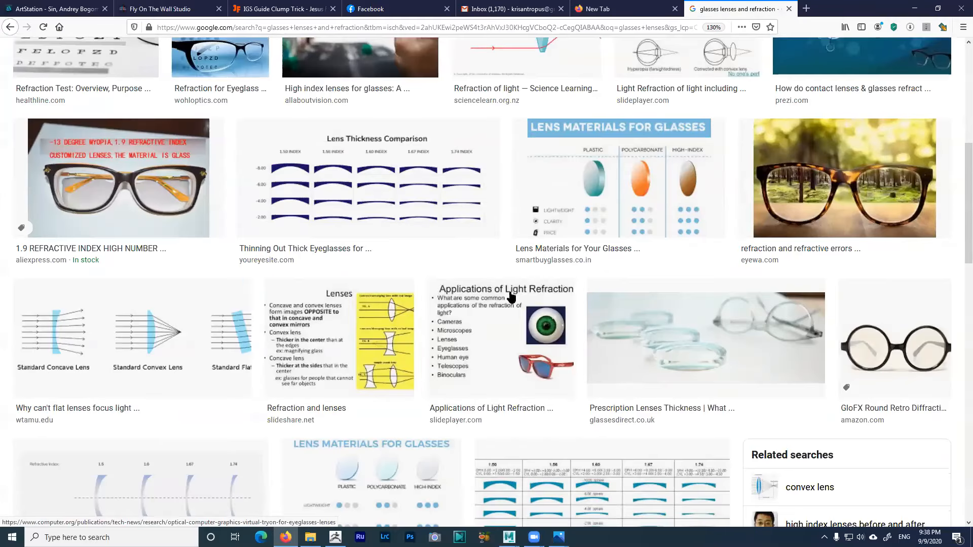
Examine the Lens Thickness Comparison, Lens Power in Dioptres and two Compare Lenses in Different Materials charts
left_click(410, 195)
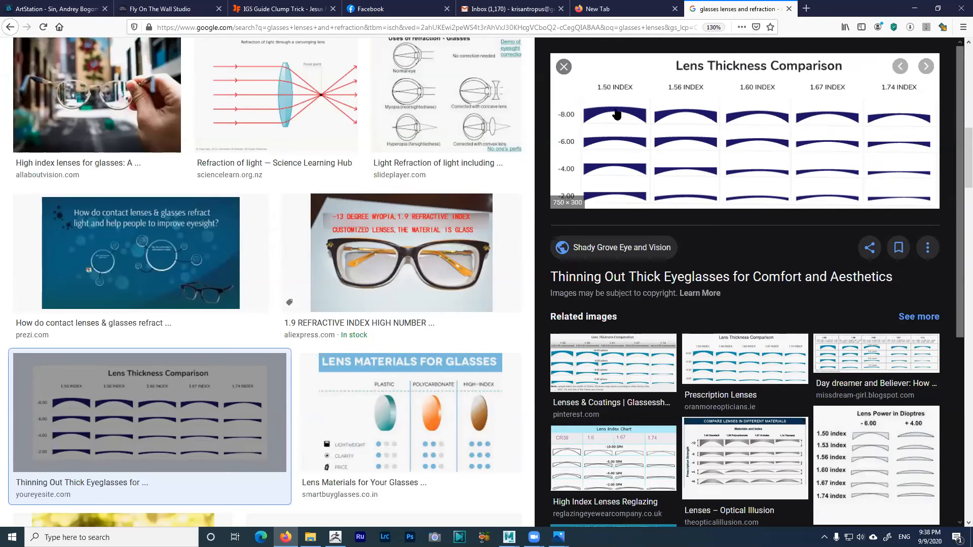
scroll(862, 395, "down", 2)
left_click(917, 429)
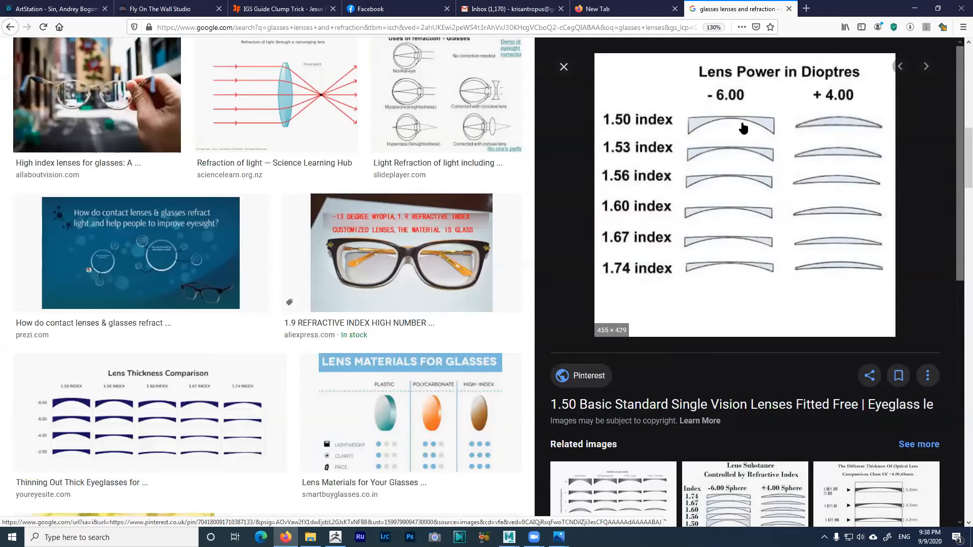
scroll(738, 294, "down", 5)
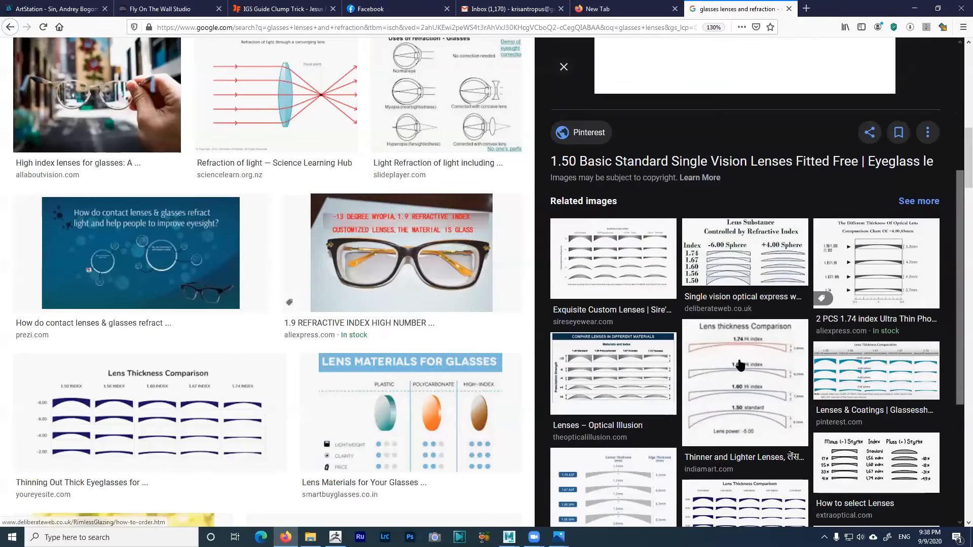
left_click(639, 344)
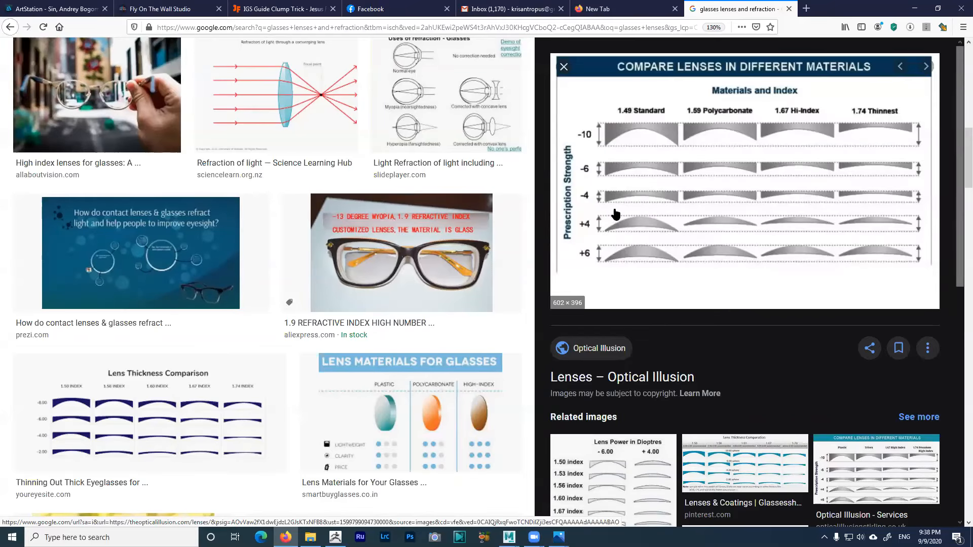
scroll(856, 360, "down", 3)
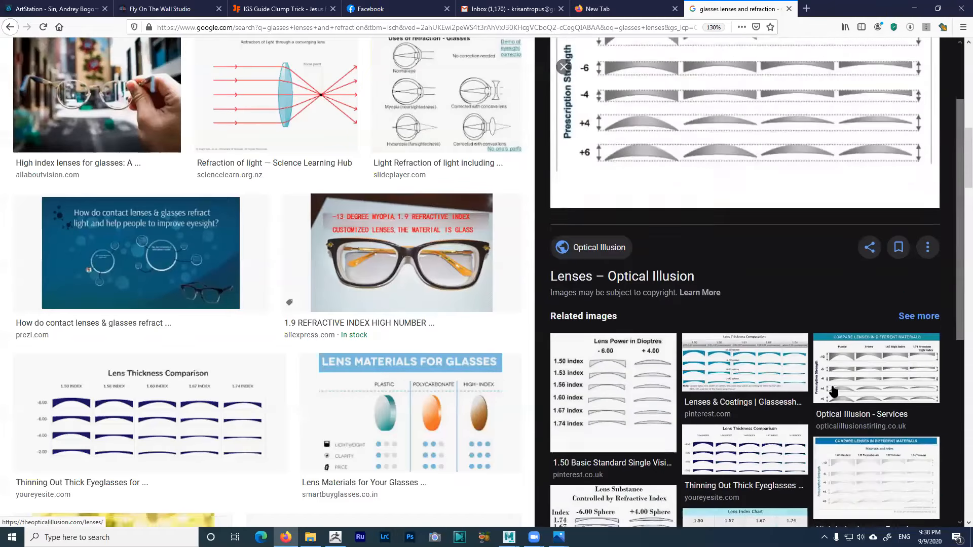
left_click(856, 360)
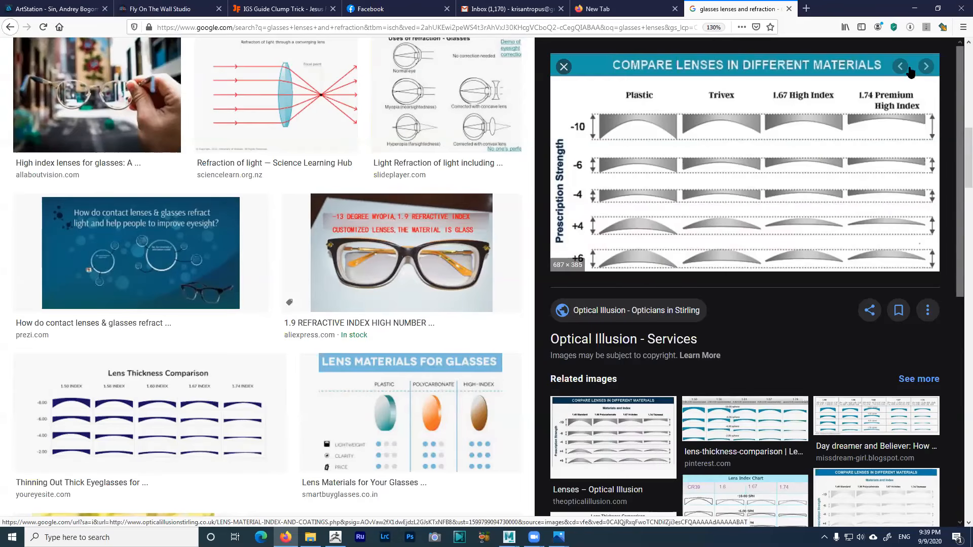
Return to Maya, examine the lens's curved profile, and review the Specular settings of its aiStandardSurface31 shader
left_click(915, 8)
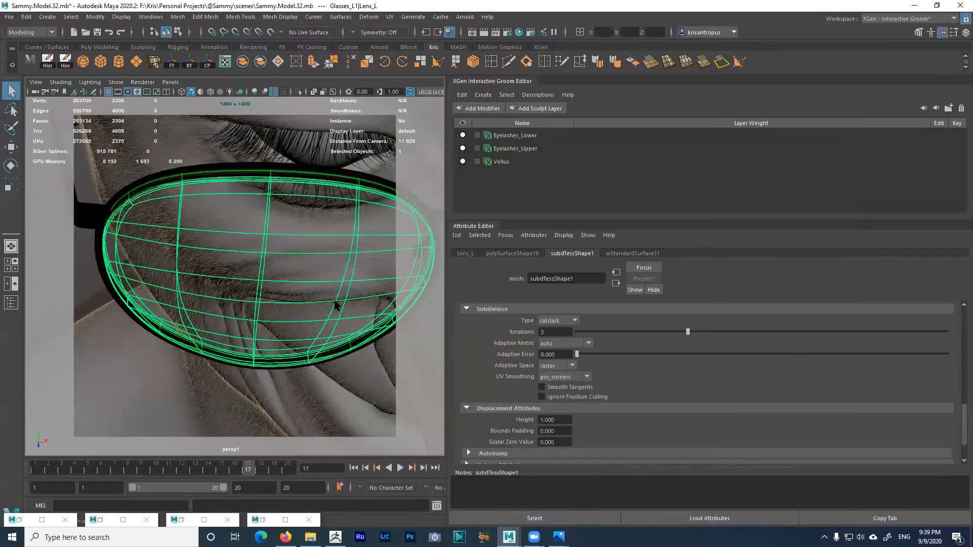
left_click_drag(336, 296, 256, 317, "alt")
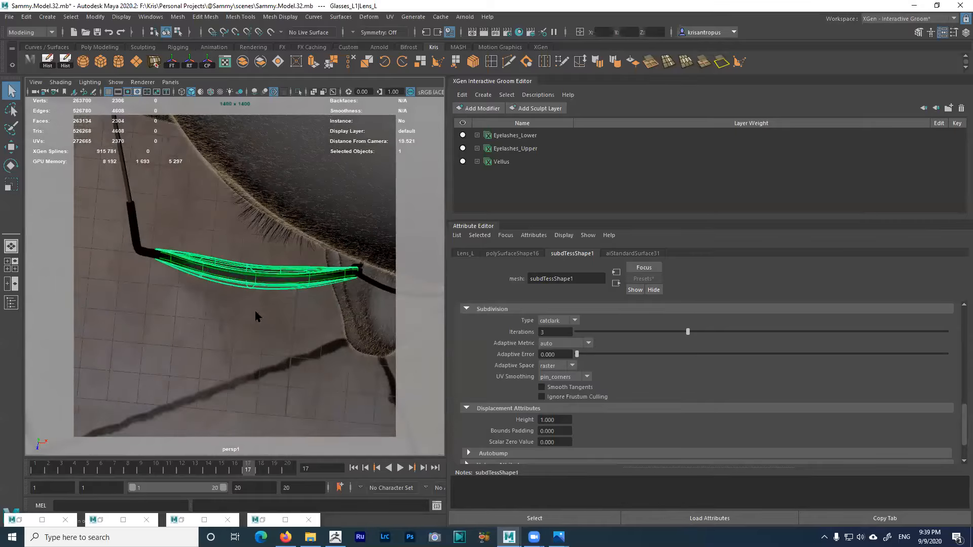
left_click_drag(305, 284, 310, 239, "alt")
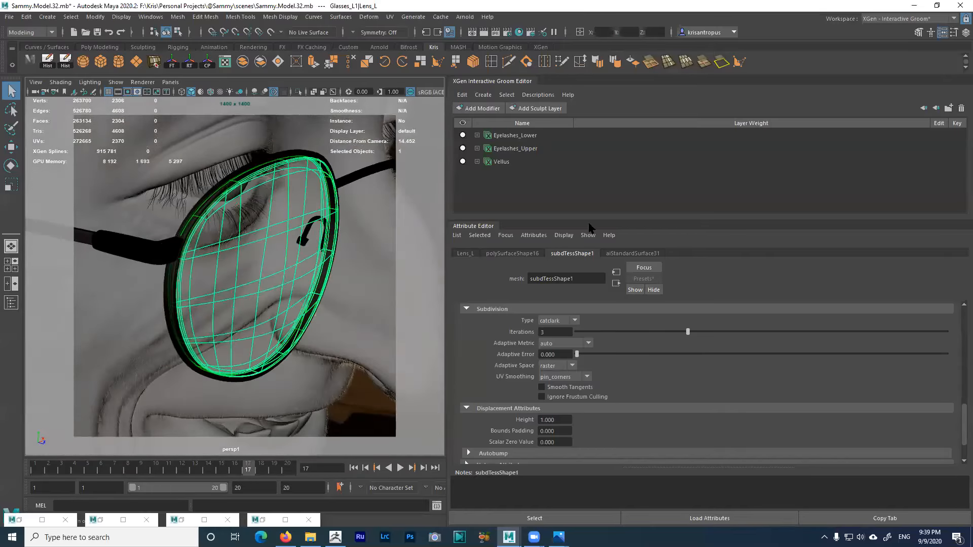
left_click(644, 255)
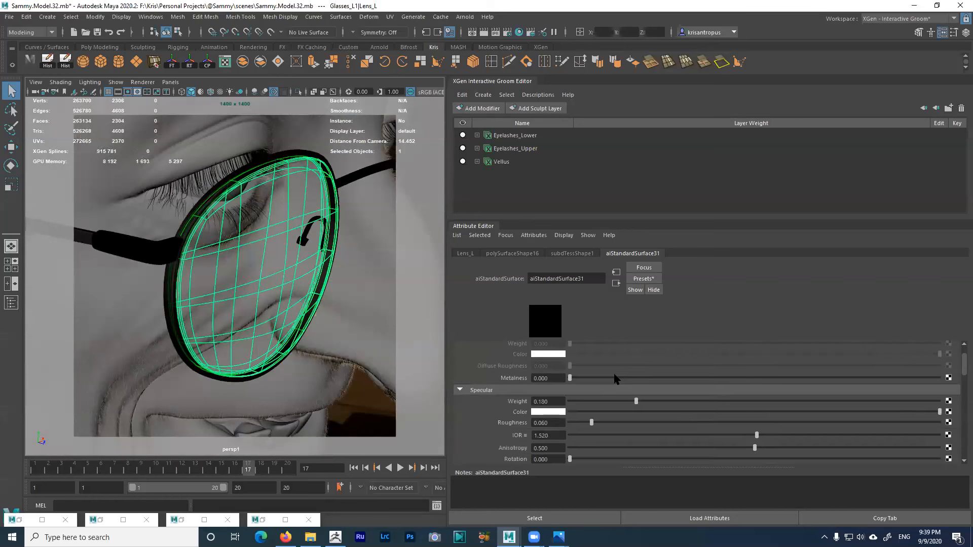
scroll(585, 403, "down", 2)
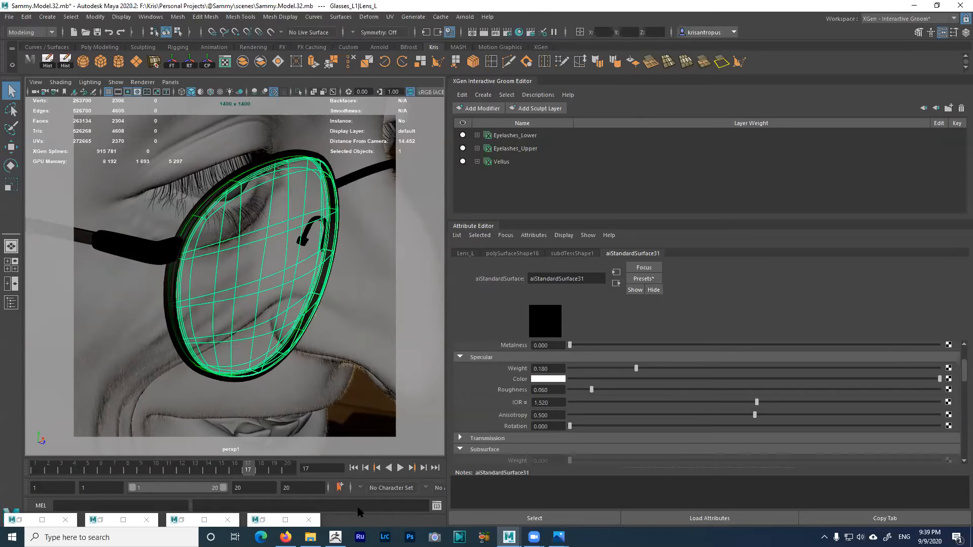
Switch to Firefox and search the web for "water refraction index"
left_click(286, 537)
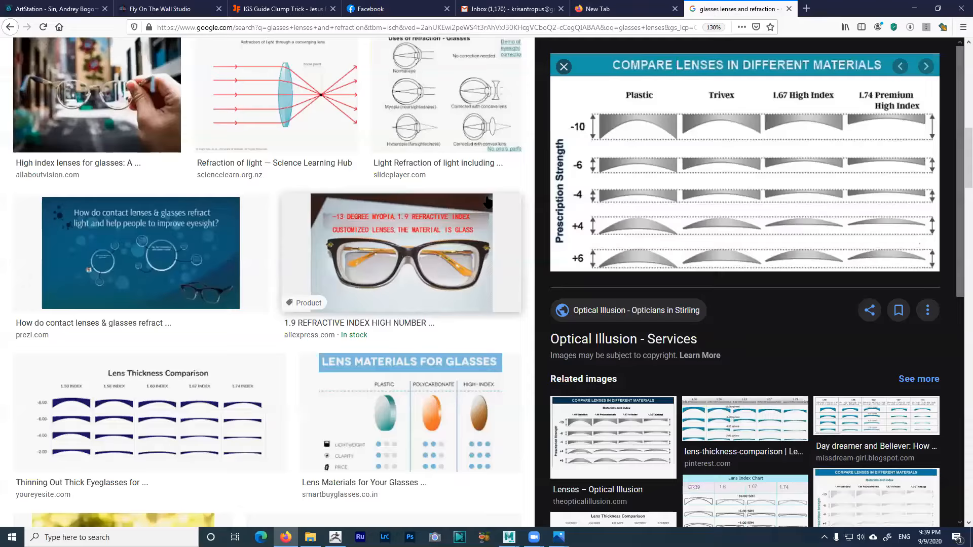
left_click(513, 28)
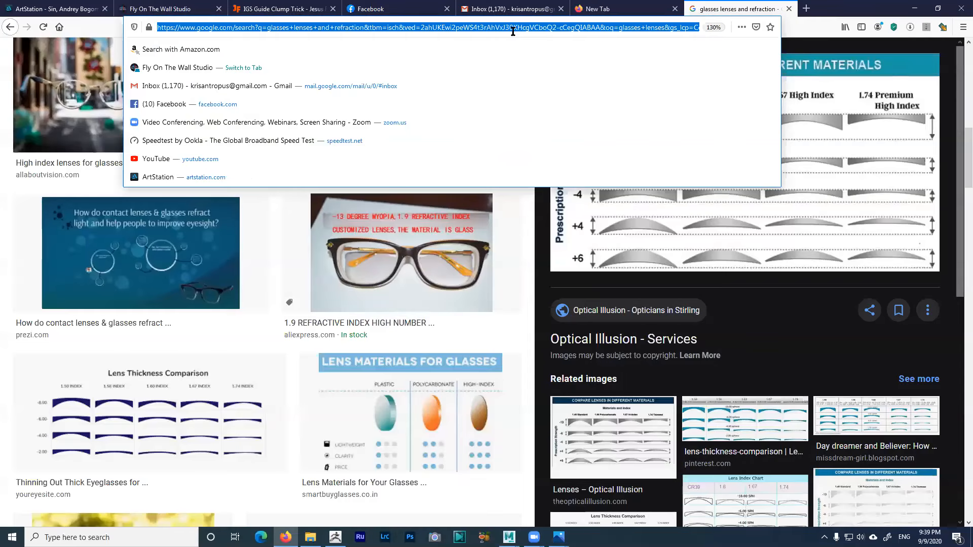
type("water refr")
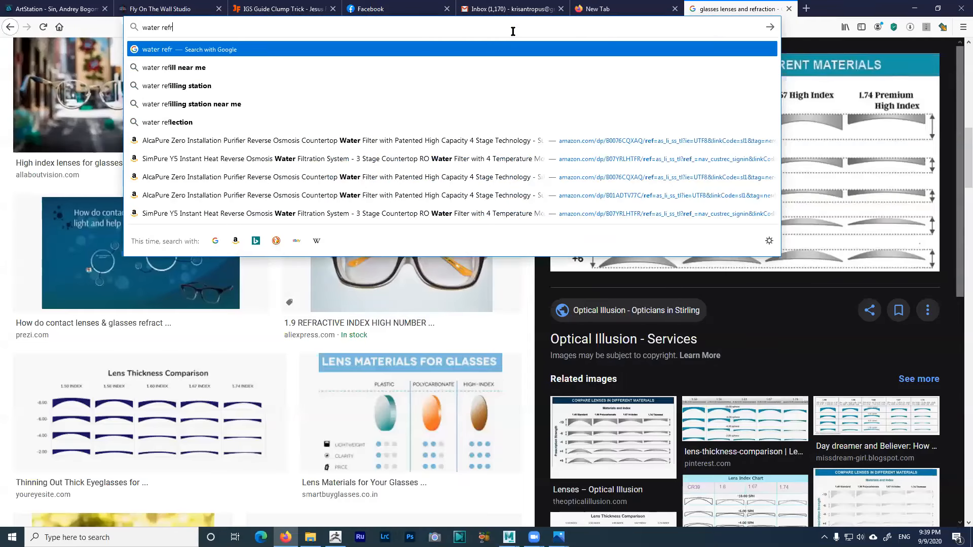
type("action index")
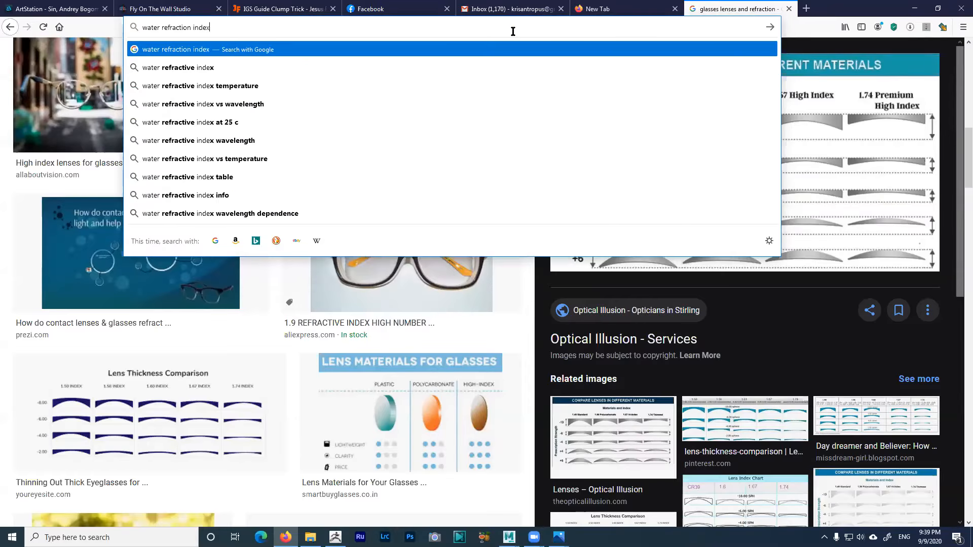
key("Return")
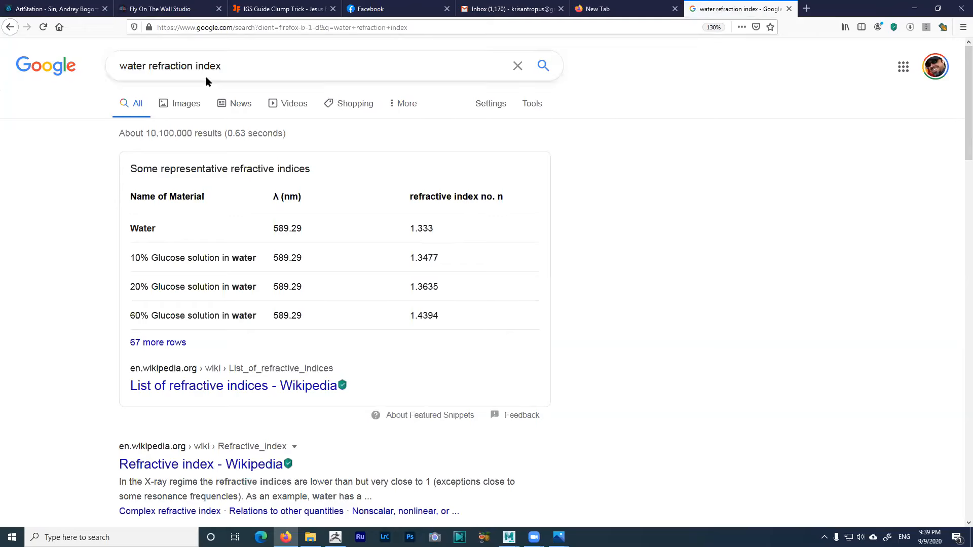
Change the web search to "acrylic refractive index" and read the index table for acrylic
double_click(139, 69)
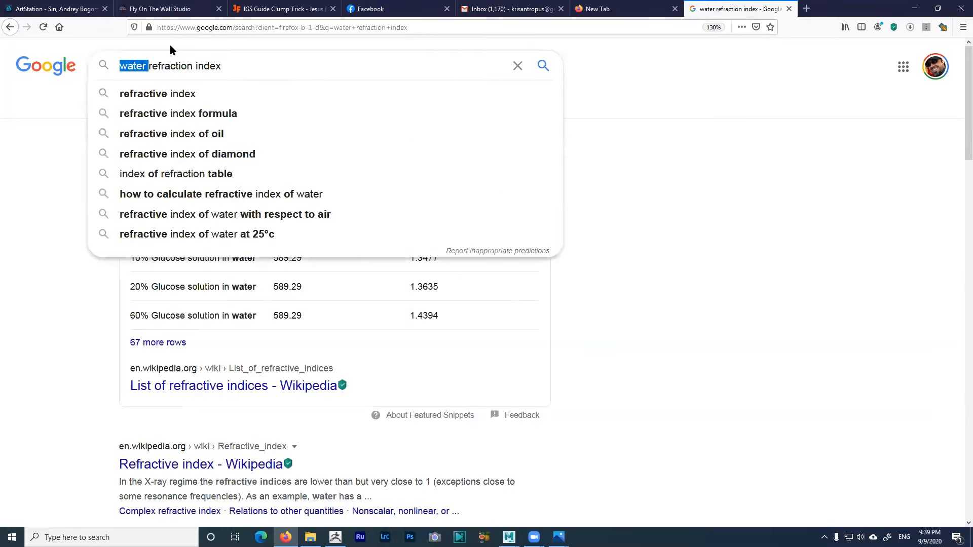
type("acry")
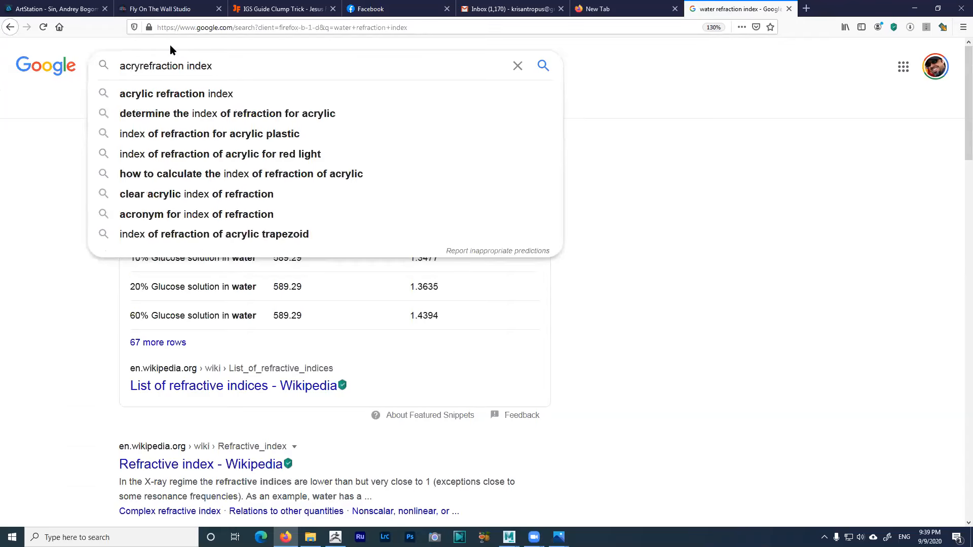
type("lic")
key("Return")
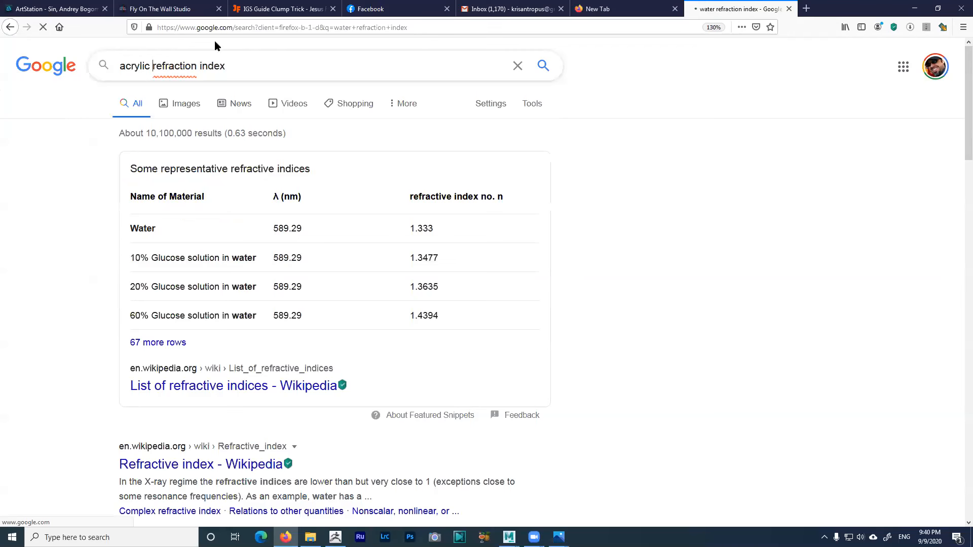
left_click(277, 159)
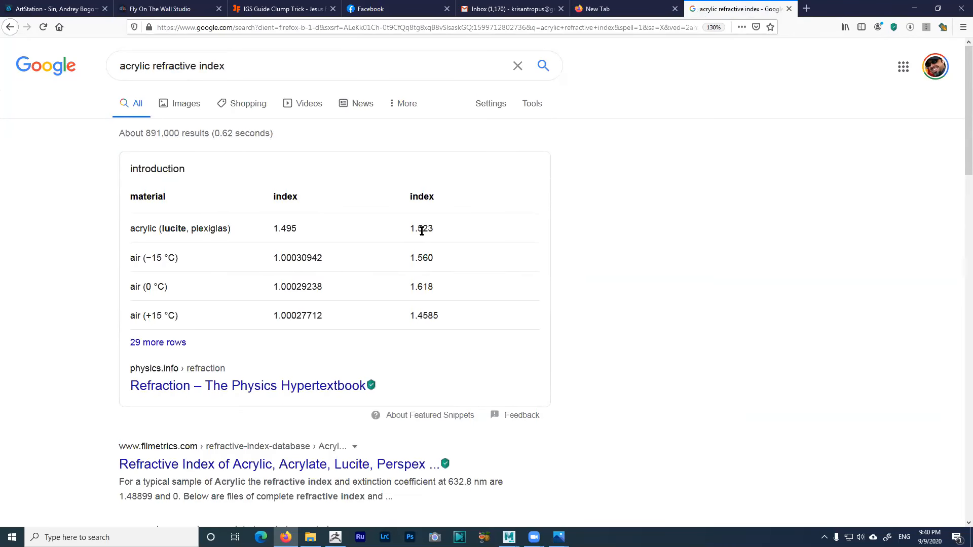
Return to Maya and examine the lens from several angles alongside the specular IOR of its shader
left_click(914, 9)
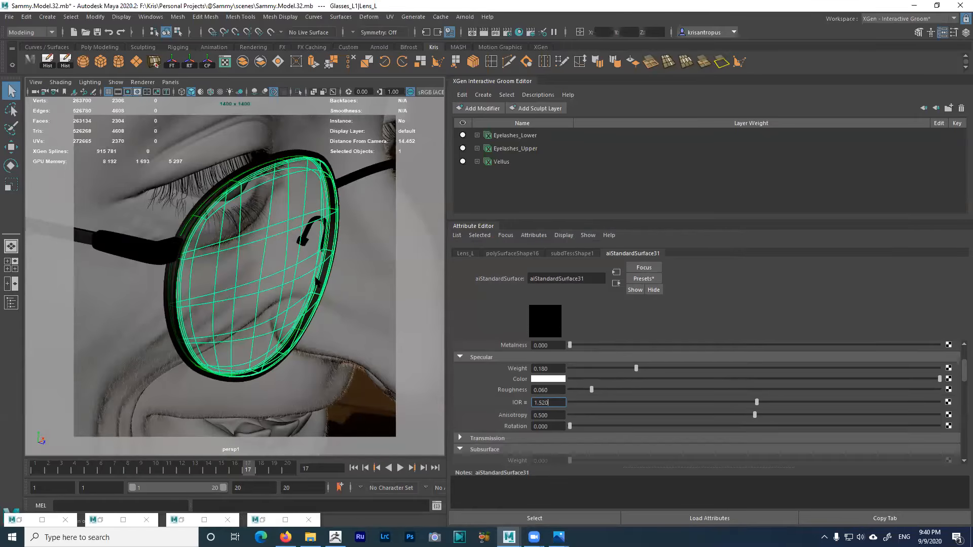
left_click_drag(295, 286, 385, 324, "alt")
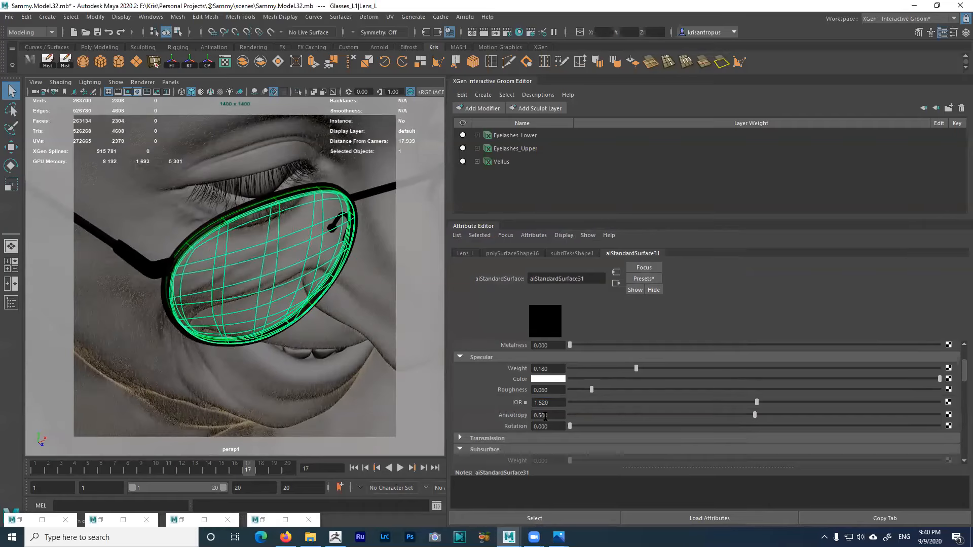
left_click_drag(555, 404, 521, 404)
left_click_drag(272, 288, 335, 240, "alt")
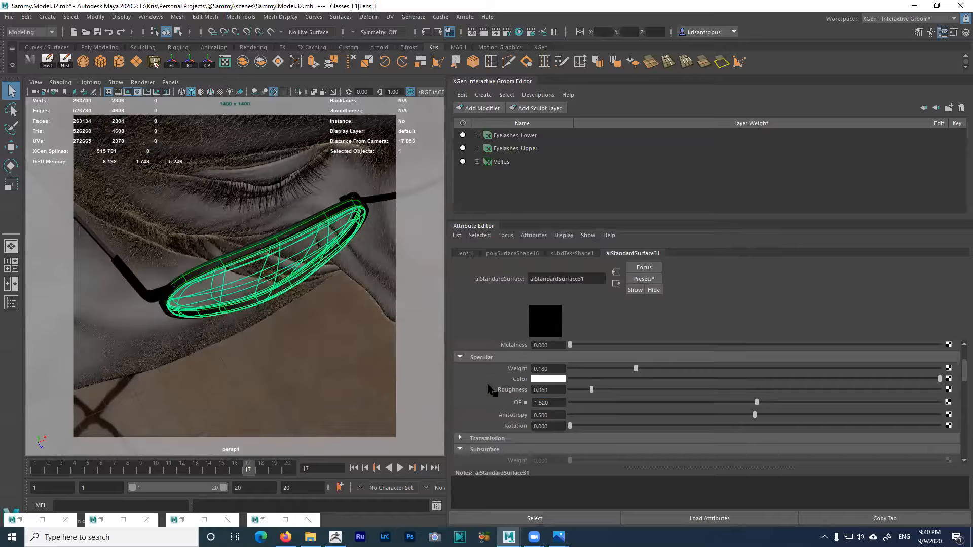
left_click_drag(254, 256, 238, 216, "alt")
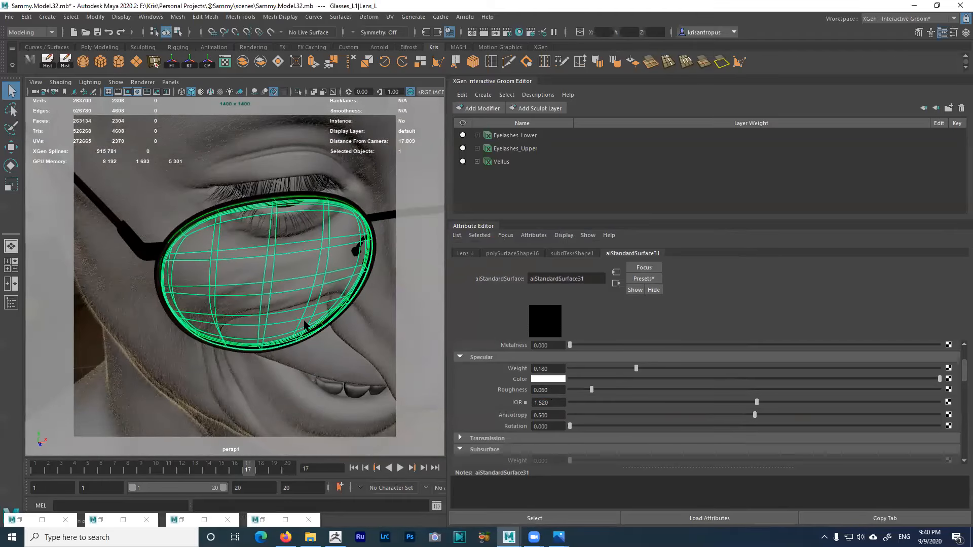
left_click_drag(304, 324, 434, 383, "alt")
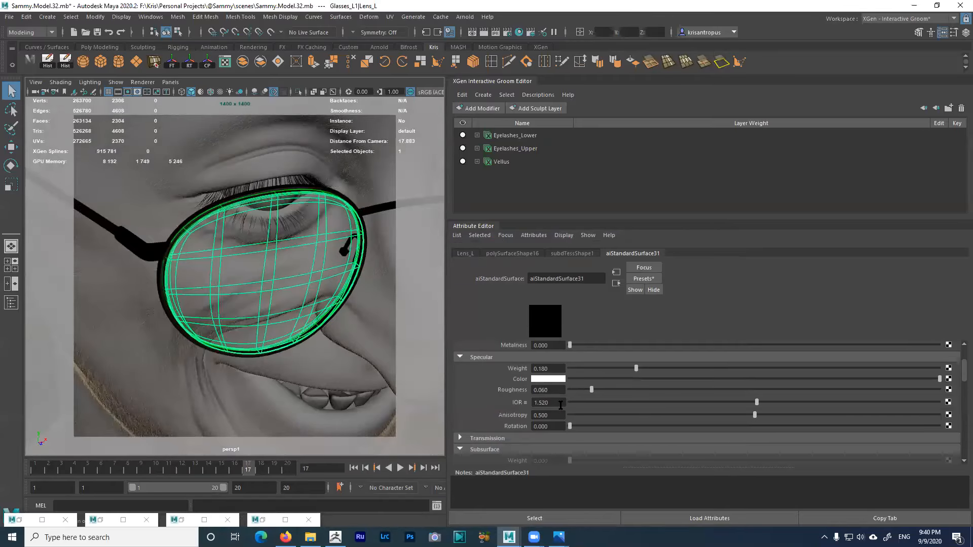
mouse_move(253, 293)
left_mouse_down("alt")
mouse_move(284, 273)
mouse_move(266, 276)
mouse_move(253, 255)
mouse_move(260, 282)
left_mouse_up("alt")
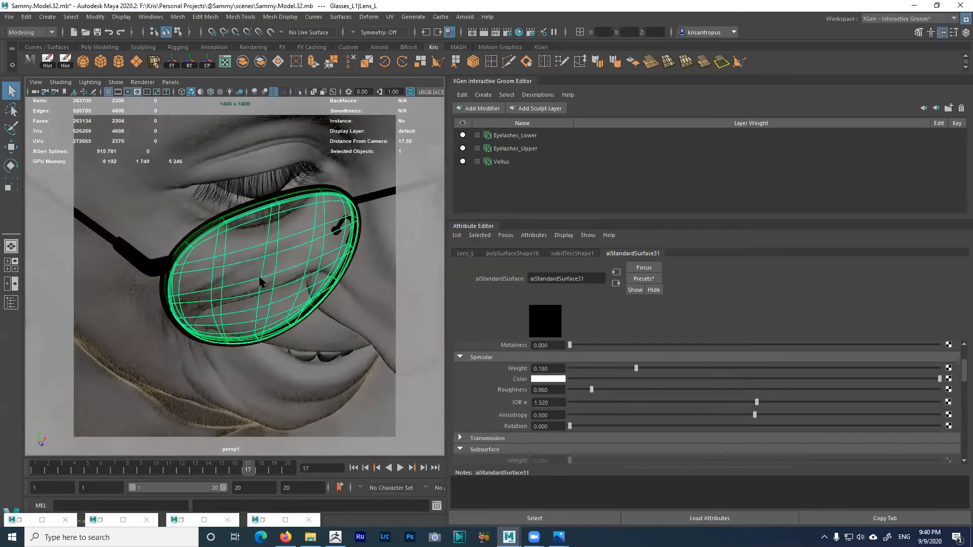
left_click_drag(325, 332, 305, 325, "alt")
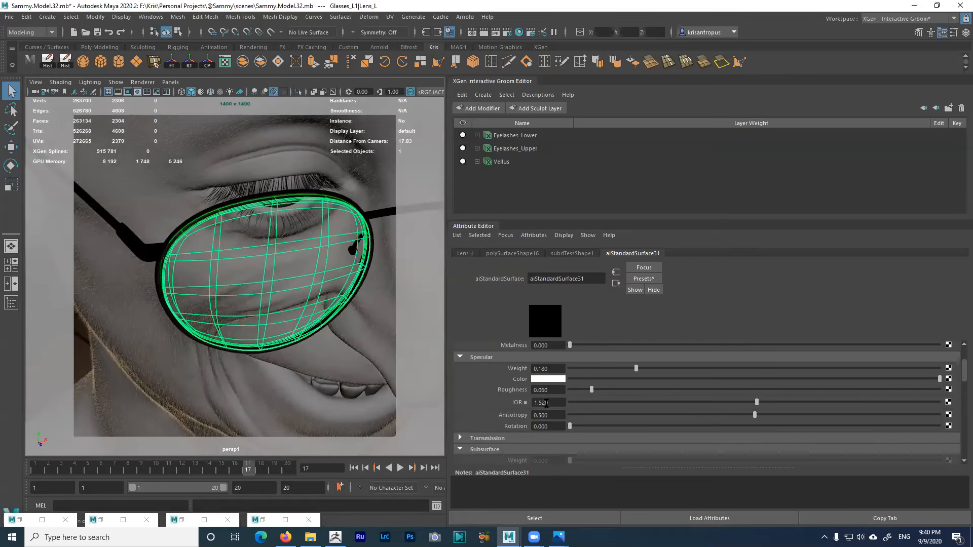
left_click_drag(264, 253, 287, 261, "alt")
right_click_drag(287, 261, 228, 246, "alt")
left_click_drag(228, 246, 296, 266, "alt")
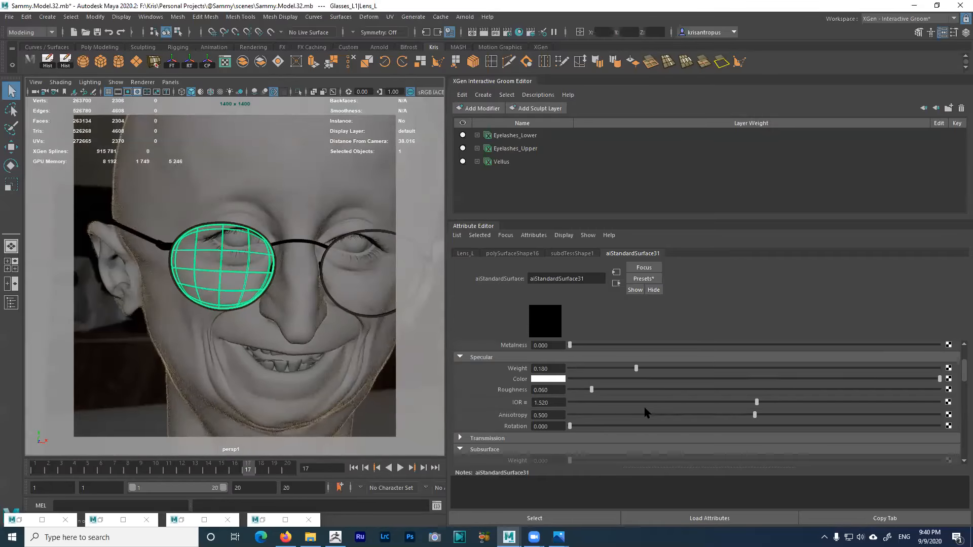
Look through the lens shader's material presets, including Plastic, Glass and Thin_Plastic, without applying any
scroll(661, 405, "up", 3)
left_click_drag(306, 282, 339, 305, "alt")
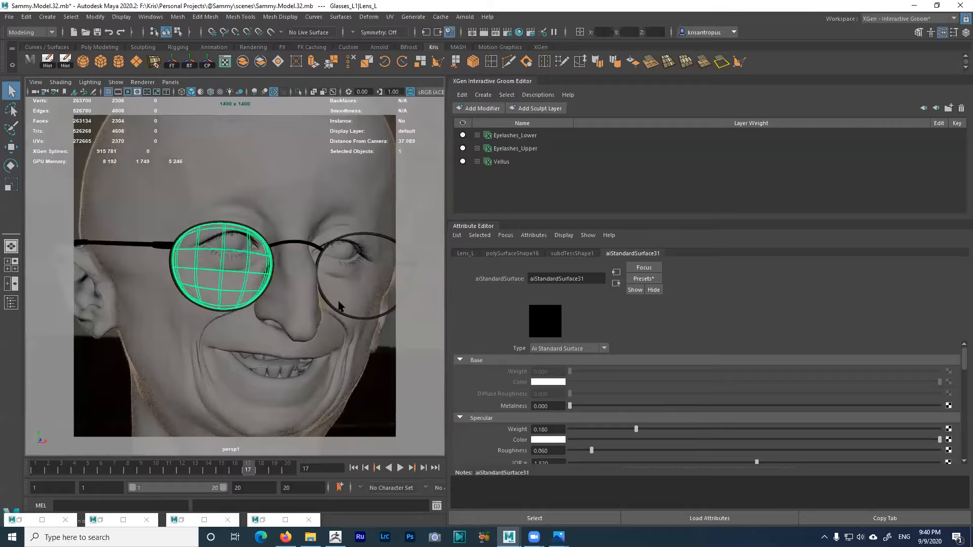
left_click(643, 279)
mouse_move(664, 256)
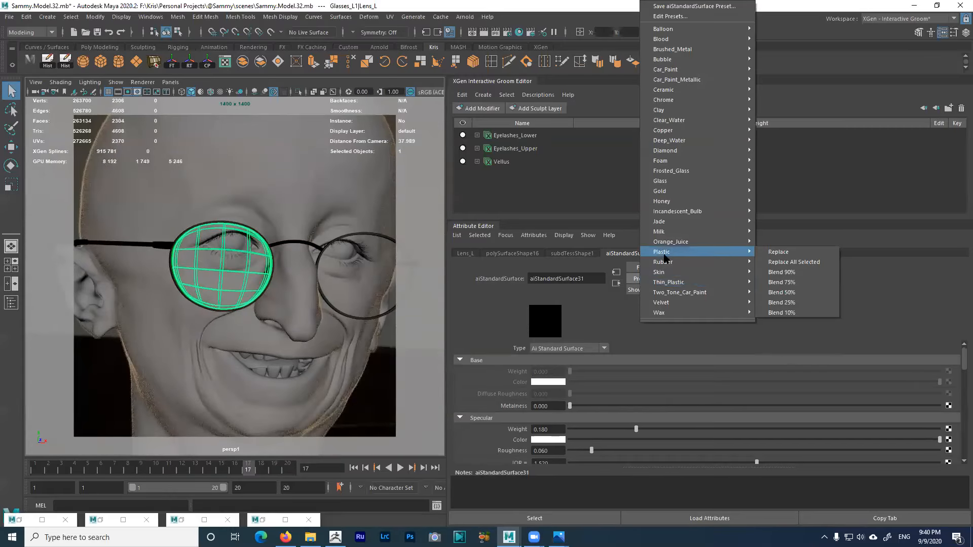
mouse_move(677, 183)
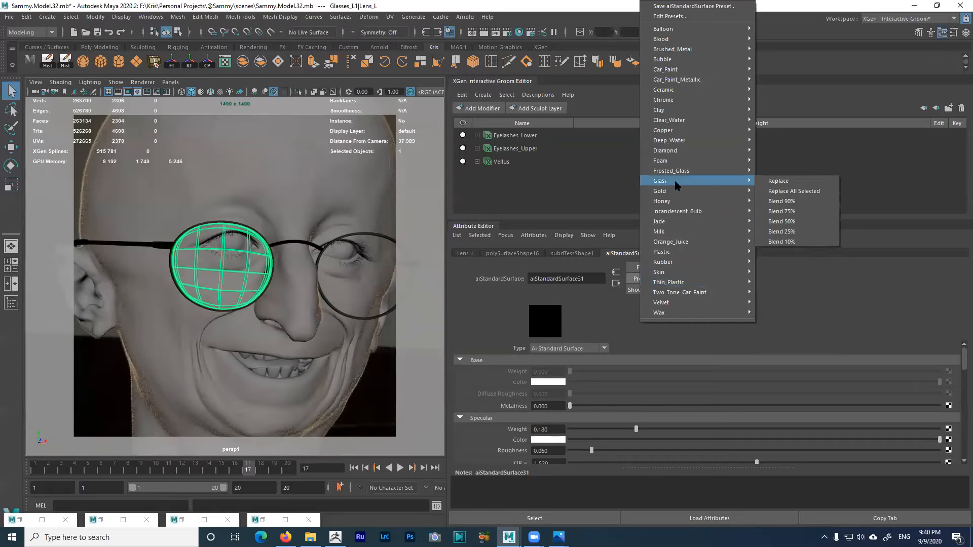
left_click(766, 182)
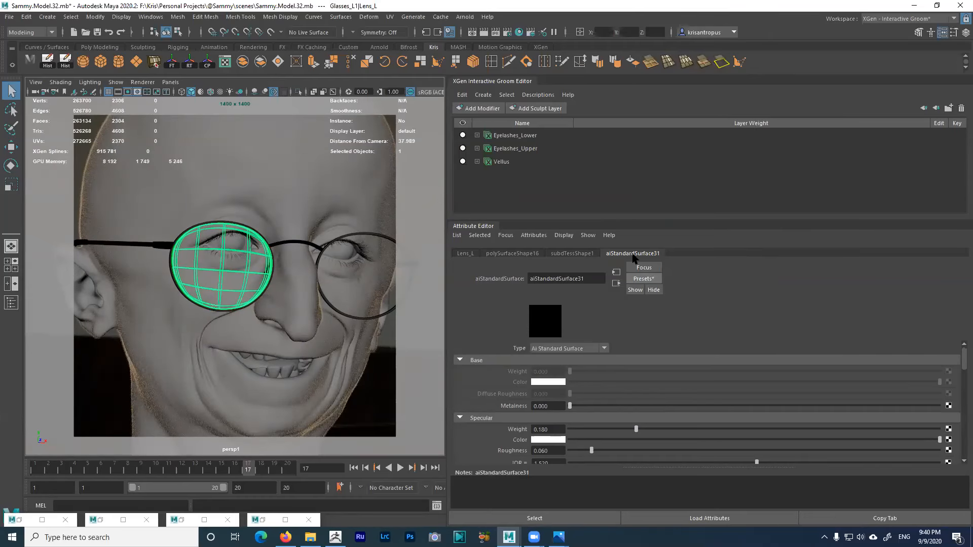
left_click(643, 279)
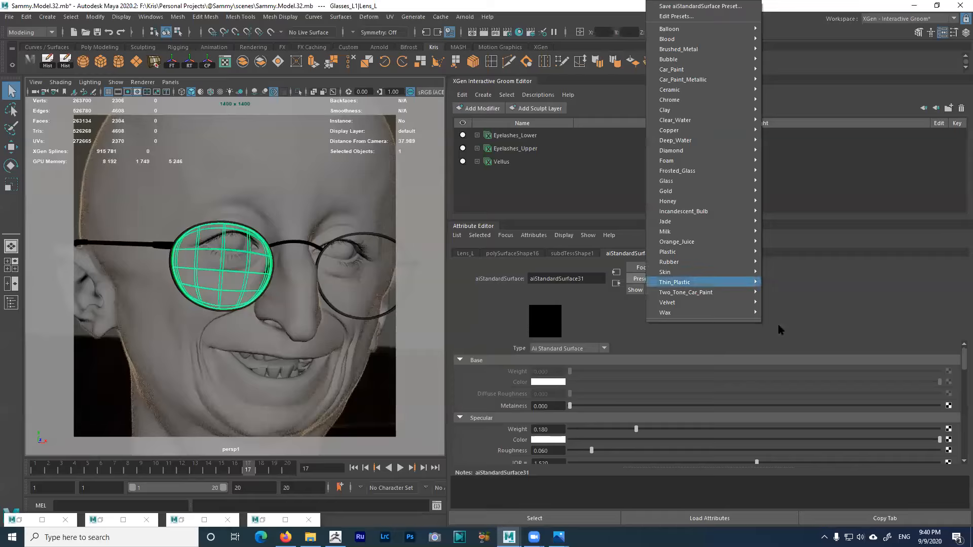
left_click(817, 313)
Review the lens shader's specular weight, roughness, anisotropy and IOR values
scroll(625, 391, "down", 2)
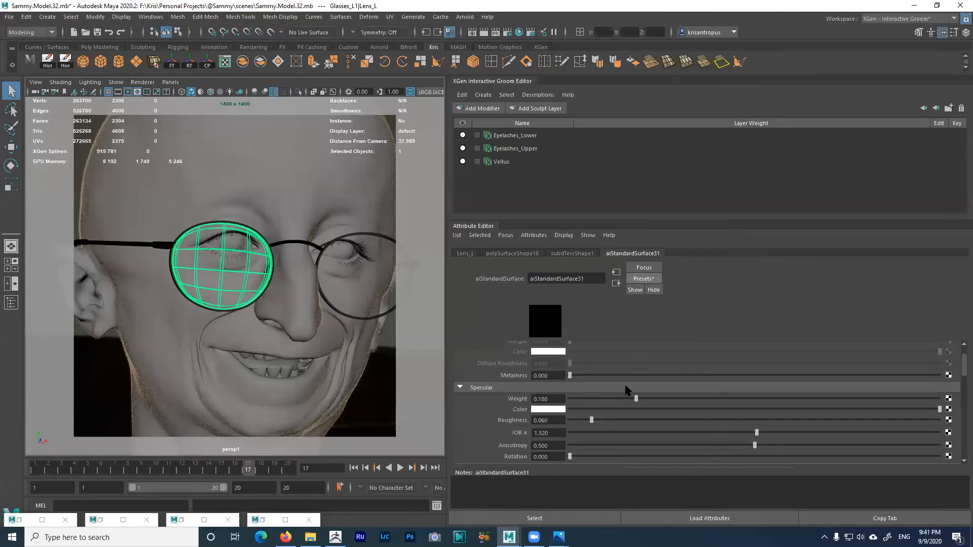
left_click(554, 369)
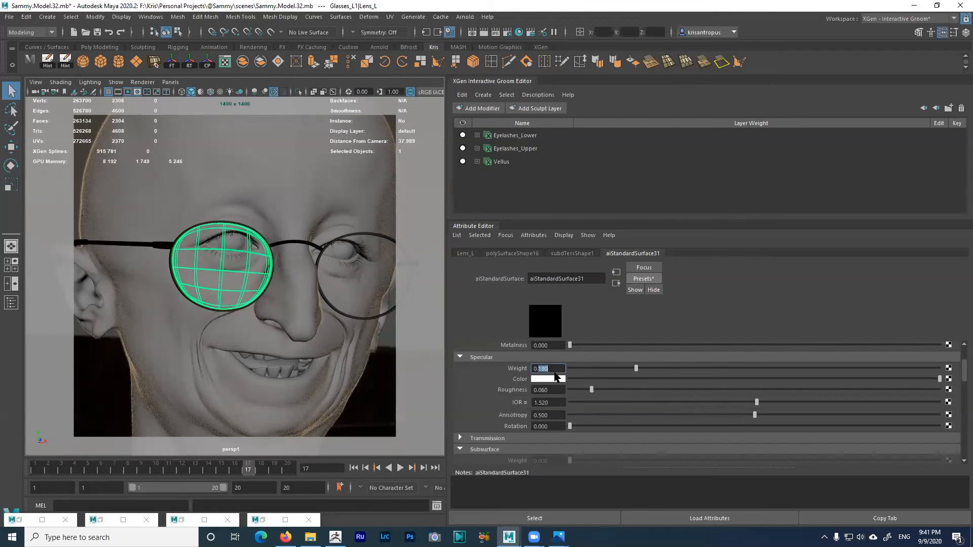
left_click(540, 390)
left_click(550, 414)
left_click(543, 402)
Expand the lens shader's Transmission settings and review them together with the Coat weight and roughness
scroll(556, 400, "down", 2)
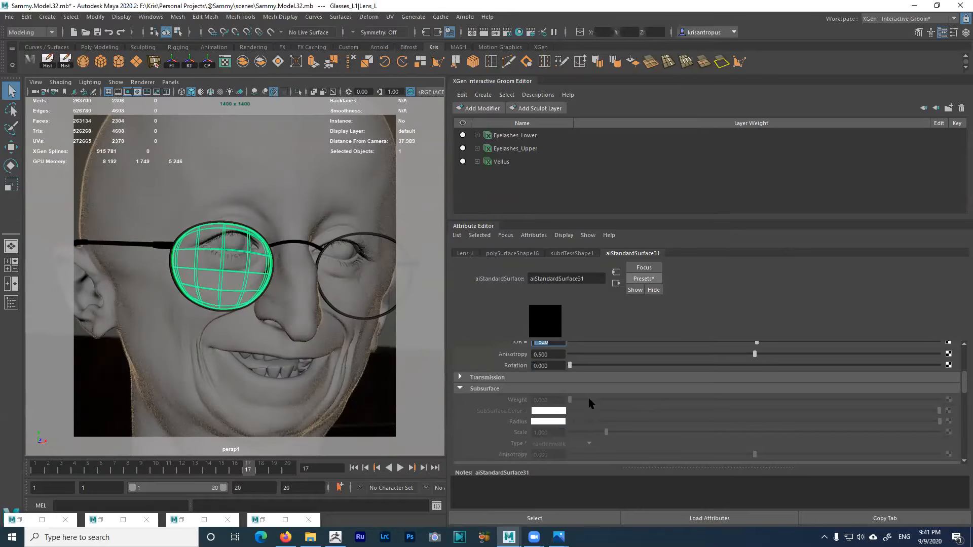
left_click(555, 378)
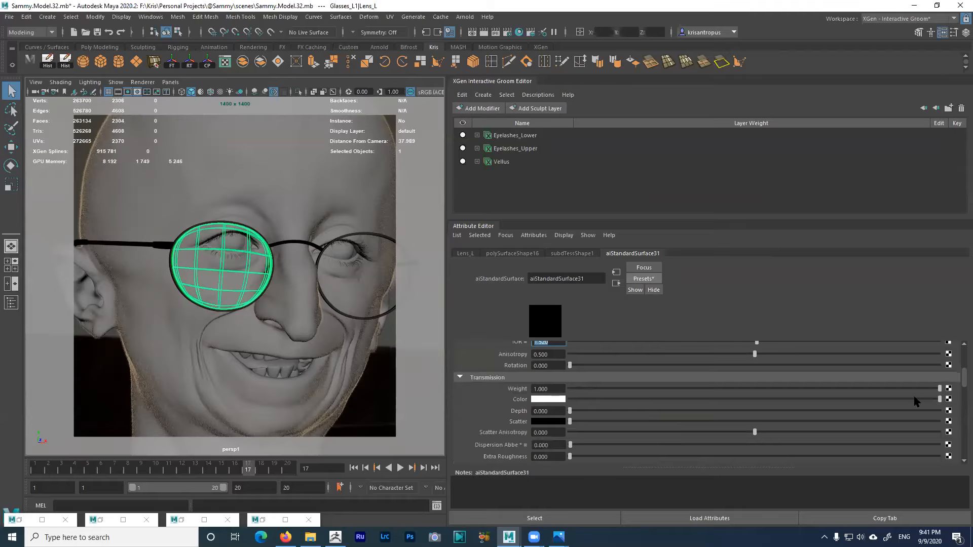
scroll(558, 411, "down", 5)
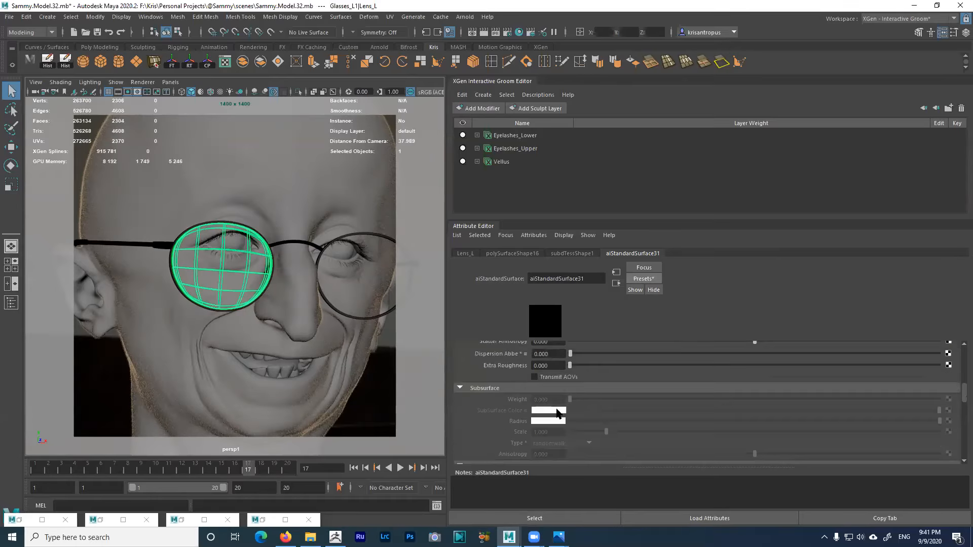
scroll(558, 413, "down", 1)
left_click(547, 386)
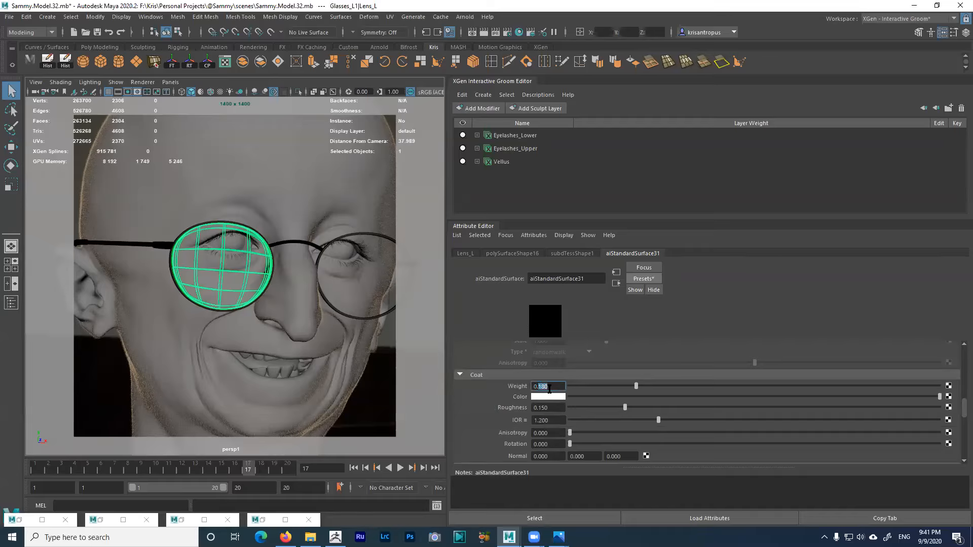
left_click(542, 408)
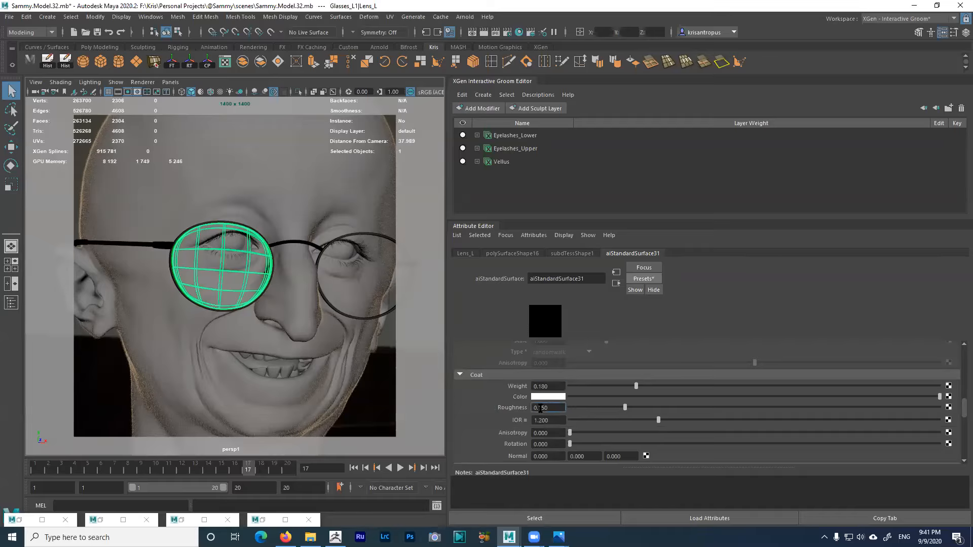
Examine the lens material's coat, sheen, emission, geometry and transmission settings
double_click(540, 408)
left_click(554, 421)
scroll(596, 420, "down", 3)
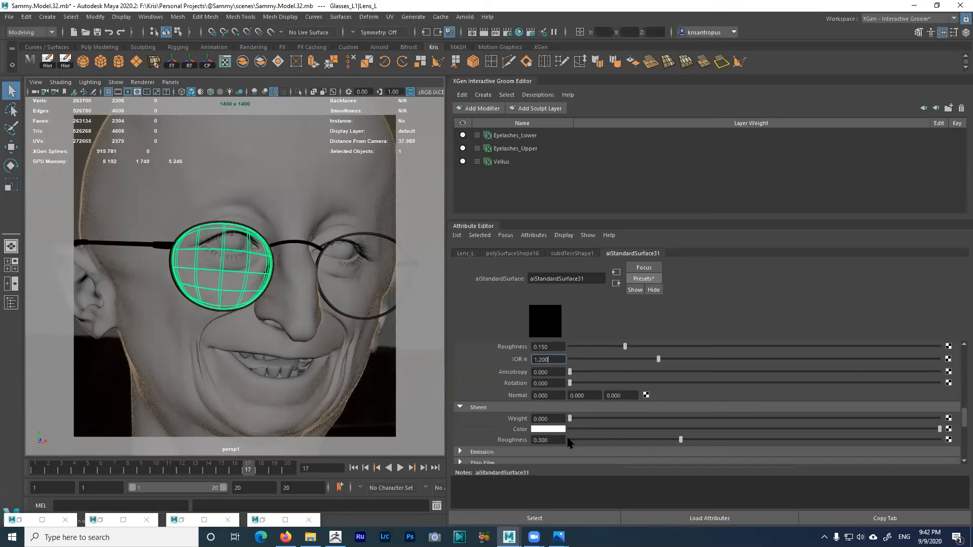
scroll(563, 414, "down", 5)
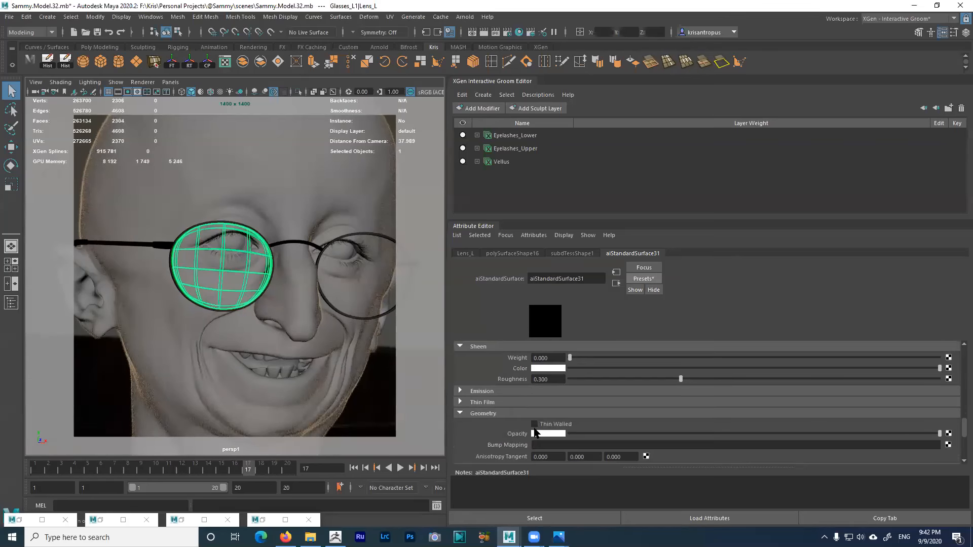
scroll(558, 403, "up", 6)
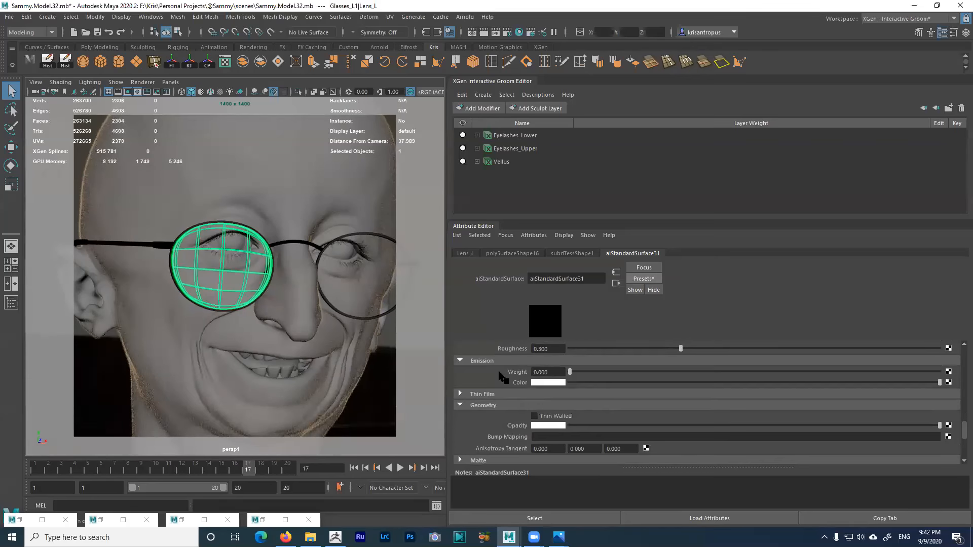
scroll(561, 402, "up", 4)
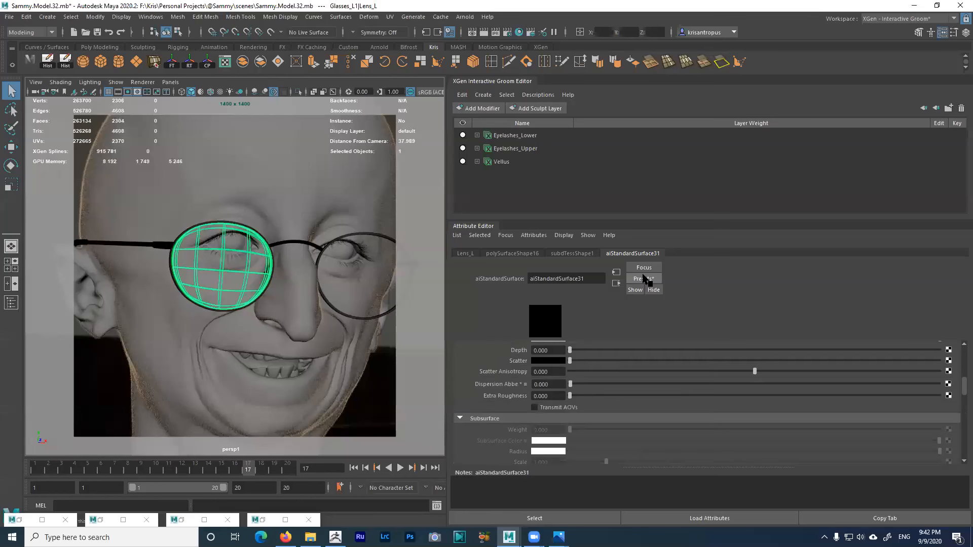
scroll(594, 375, "up", 3)
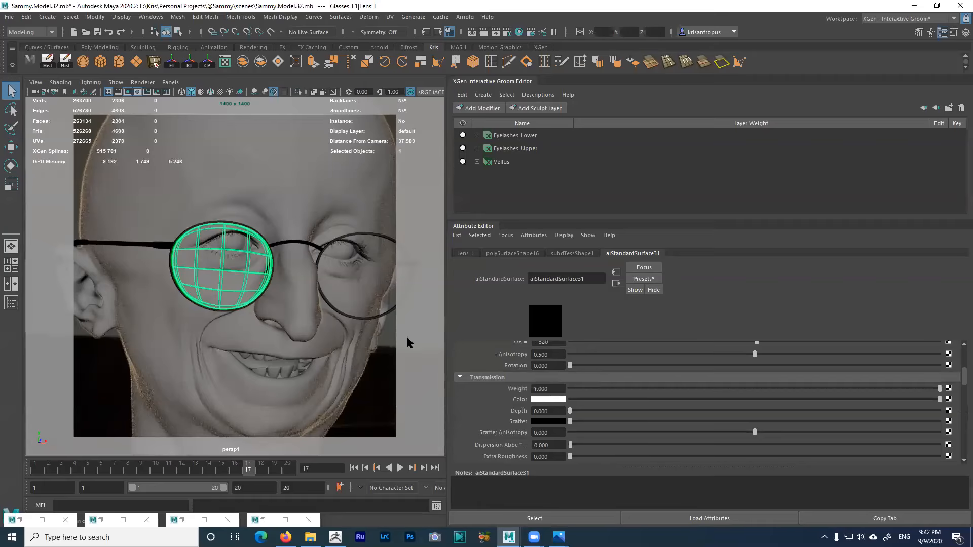
Open the Vellus1 Ai Standard Hair shader belonging to the Vellus groom description
left_click_drag(351, 340, 323, 319, "alt")
scroll(321, 339, "up", 3)
middle_click_drag(322, 319, 300, 338, "alt")
right_click_drag(300, 338, 346, 378, "alt")
left_click_drag(346, 378, 277, 312, "alt")
middle_click_drag(277, 313, 215, 306, "alt")
left_click_drag(215, 306, 232, 304, "alt")
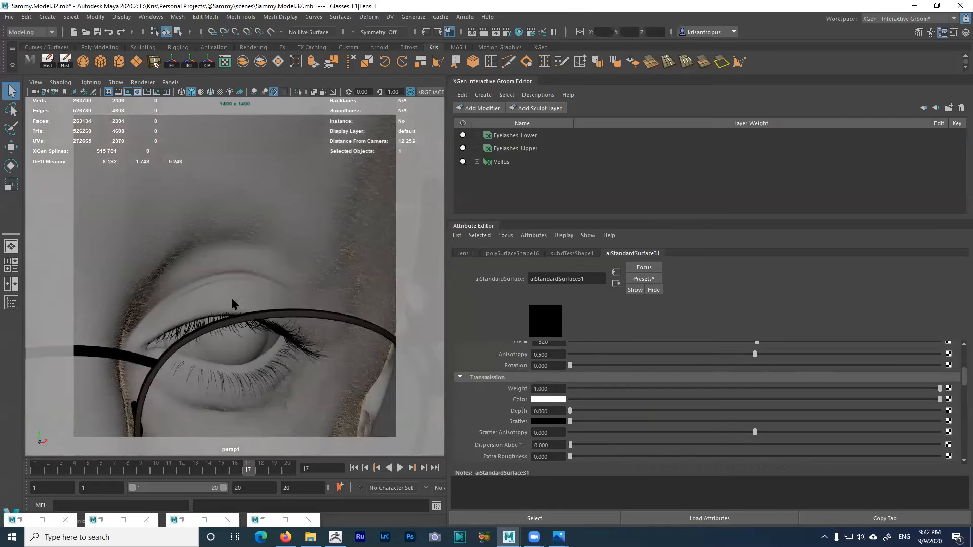
left_click(502, 161)
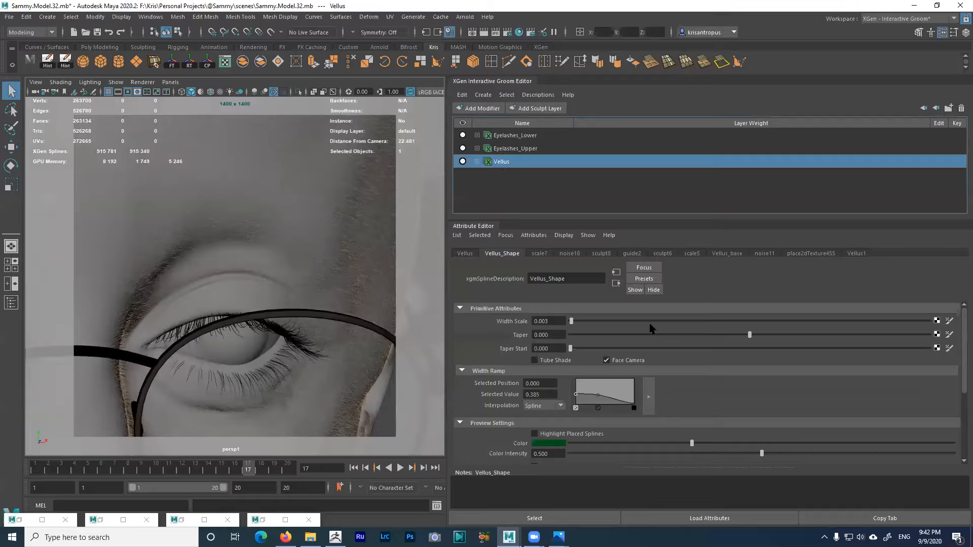
left_click(856, 254)
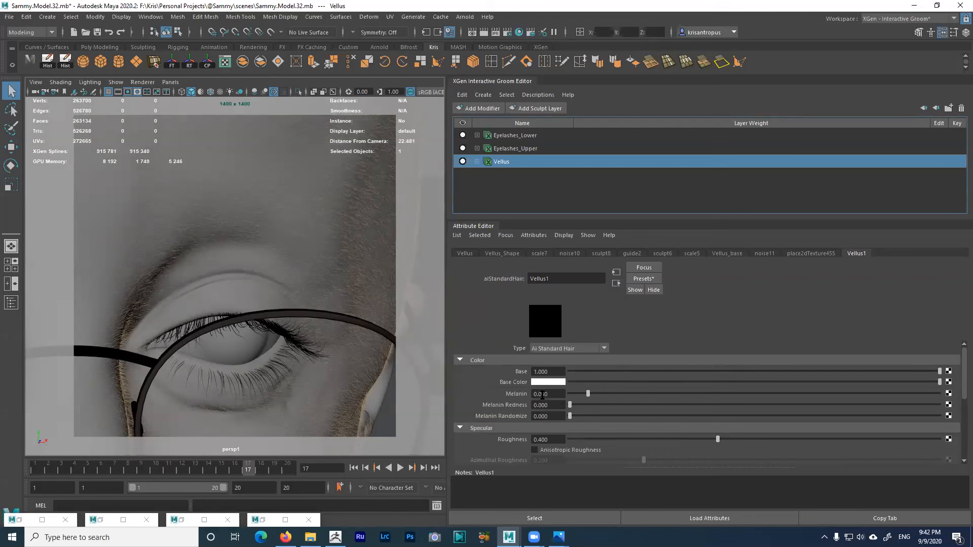
Examine the Vellus1 hair shader's melanin value and its specular roughness, IOR and shift
left_click_drag(542, 394, 550, 397)
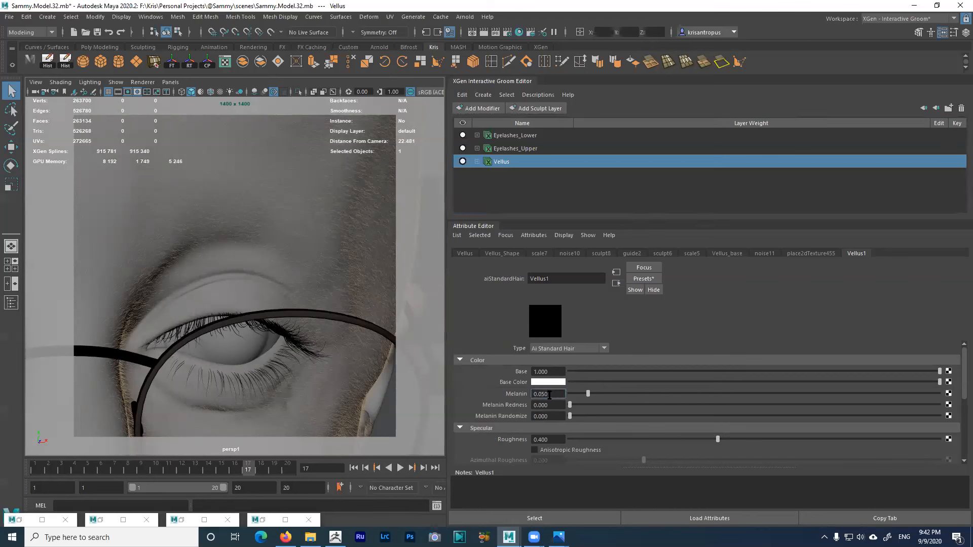
left_click_drag(543, 395, 549, 396)
scroll(635, 442, "down", 3)
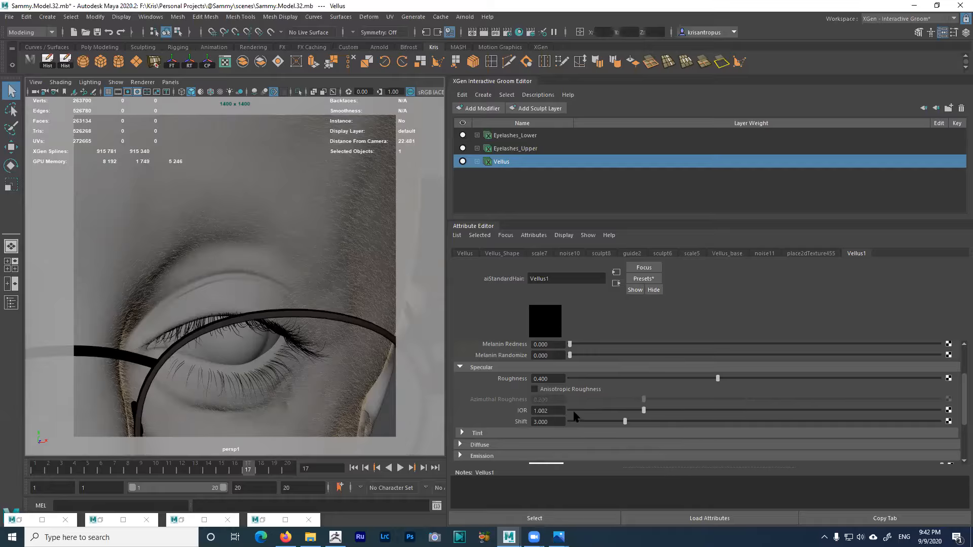
left_click(547, 411)
left_click(547, 412)
Inspect the fine vellus hairs along the inner brow at close range
scroll(201, 277, "down", 3)
left_click_drag(201, 276, 318, 248, "alt")
scroll(324, 259, "up", 5)
scroll(309, 249, "up", 5)
middle_click_drag(284, 256, 270, 255, "alt")
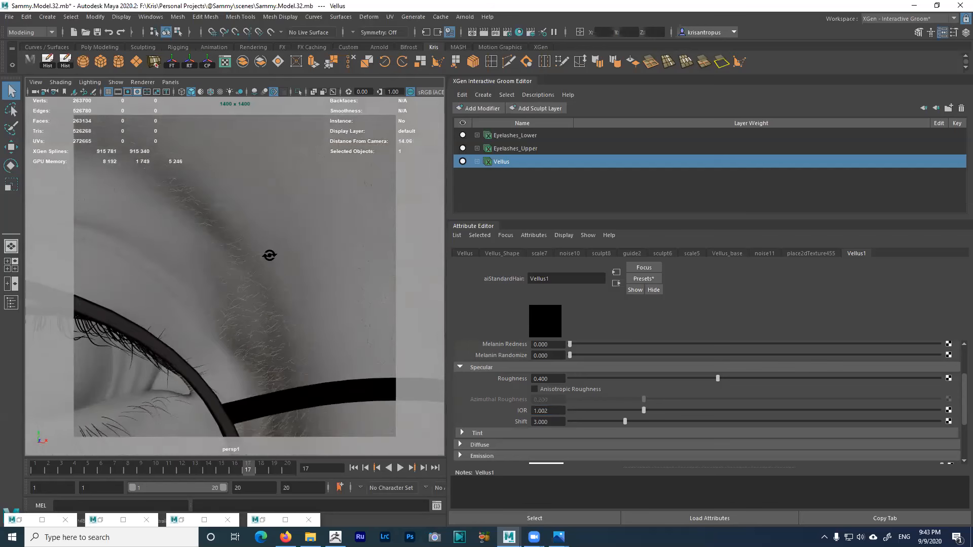
left_click_drag(269, 254, 273, 261, "alt")
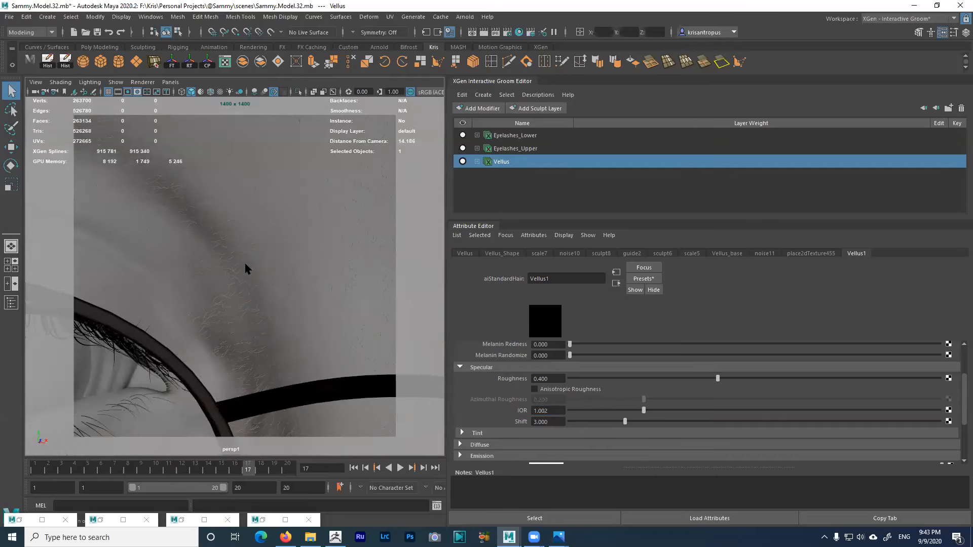
middle_click_drag(231, 222, 235, 249, "alt")
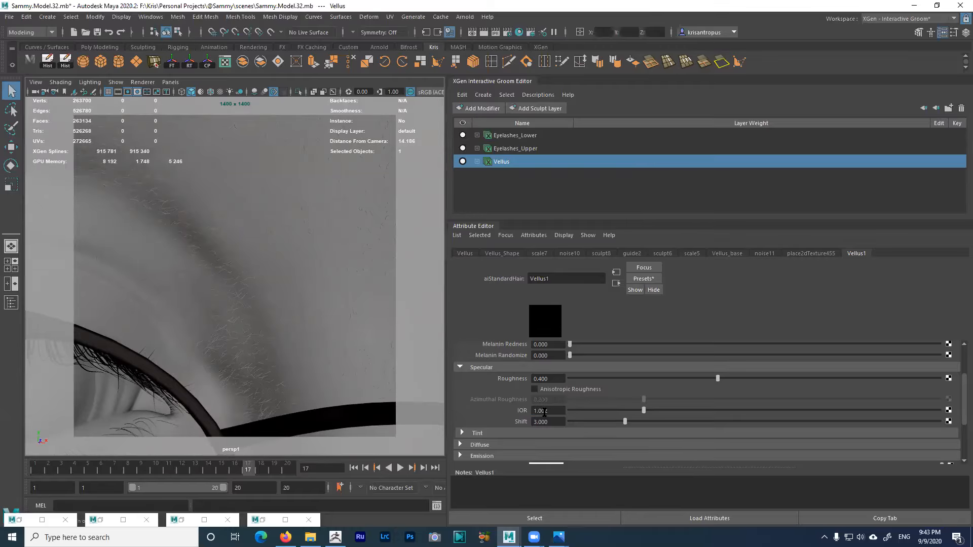
Inspect the vellus hairs from the glasses bridge down to the nose and upper lip
scroll(254, 269, "down", 4)
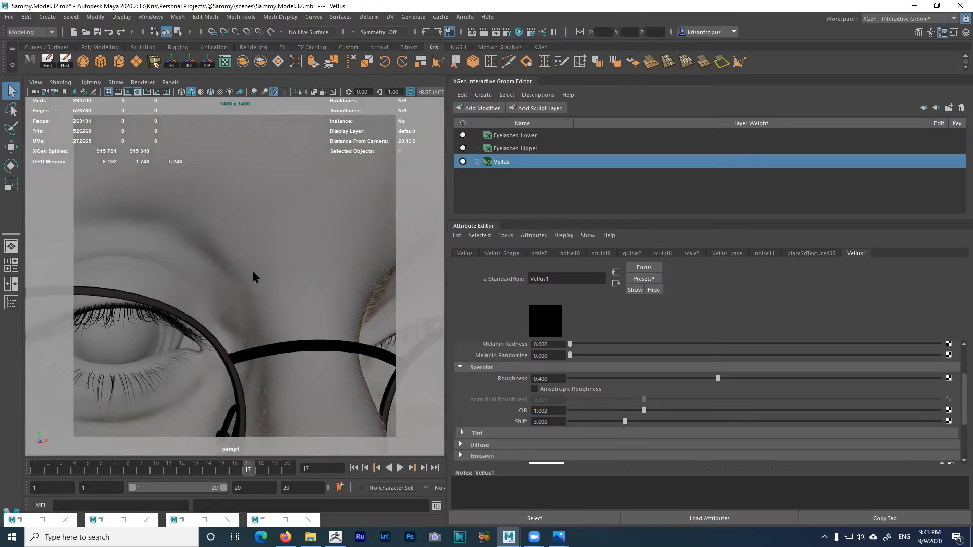
left_click_drag(248, 309, 280, 329, "alt")
middle_click_drag(280, 328, 269, 261, "alt")
left_click_drag(280, 293, 305, 330, "alt")
scroll(267, 284, "down", 3)
middle_click_drag(267, 284, 276, 243, "alt")
left_click_drag(276, 244, 336, 283, "alt")
scroll(343, 244, "up", 3)
left_click_drag(345, 233, 340, 247, "alt")
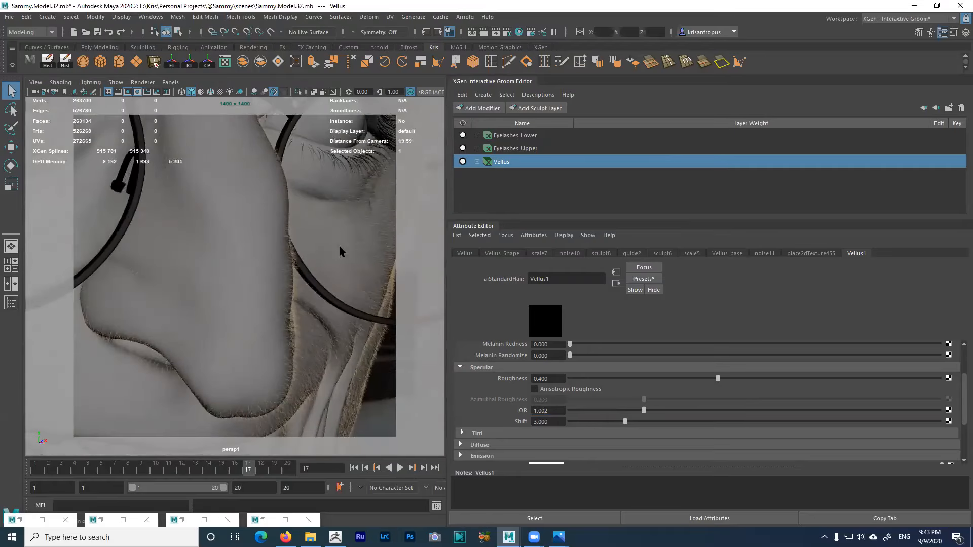
left_click_drag(299, 362, 326, 345, "alt")
scroll(299, 322, "up", 1)
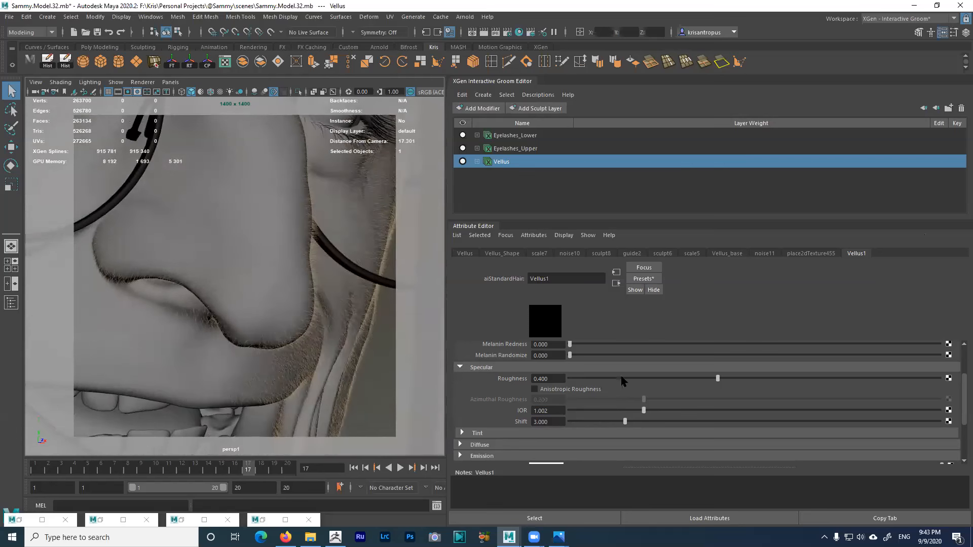
Expand the Arnold settings of Vellus_Shape and review its visibility options and the available curve modes
left_click(500, 162)
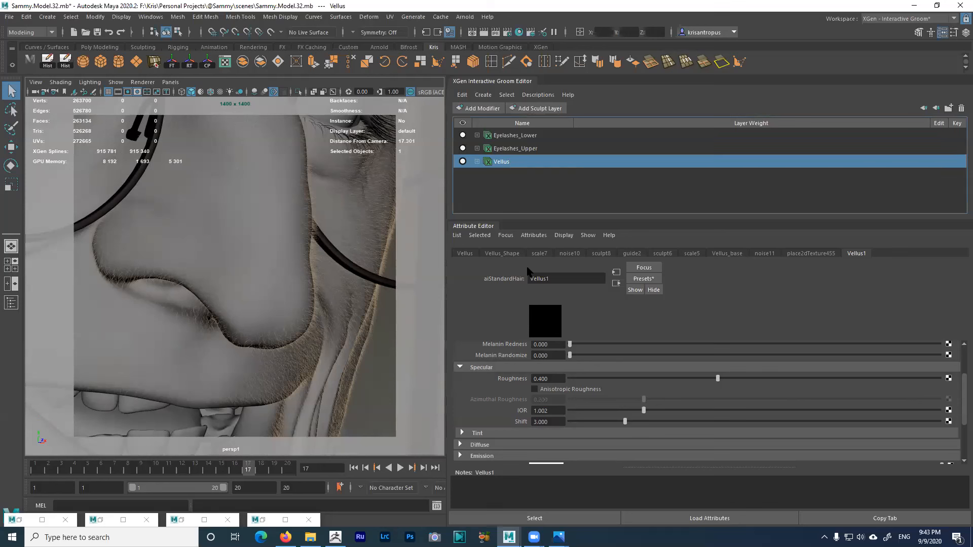
left_click(516, 254)
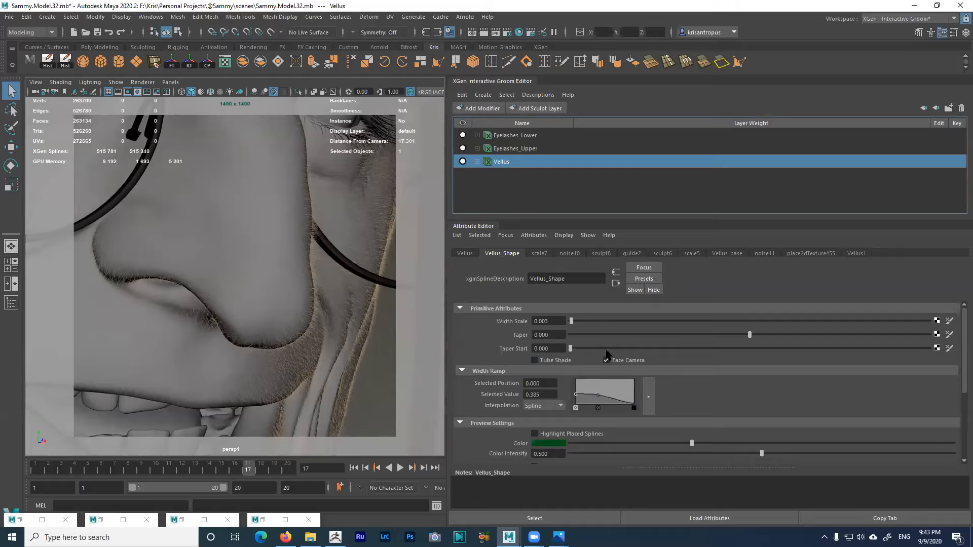
left_click_drag(963, 350, 962, 402)
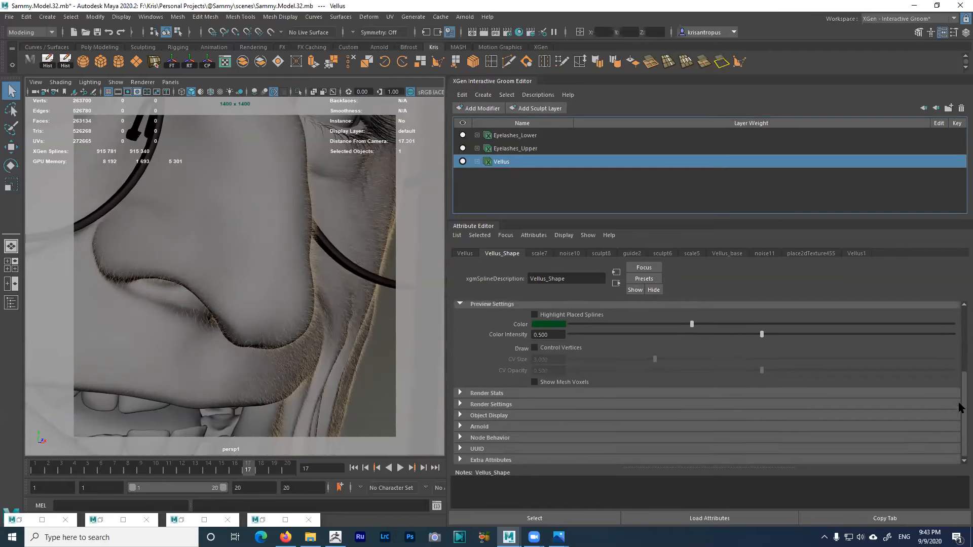
left_click(591, 424)
scroll(664, 423, "down", 5)
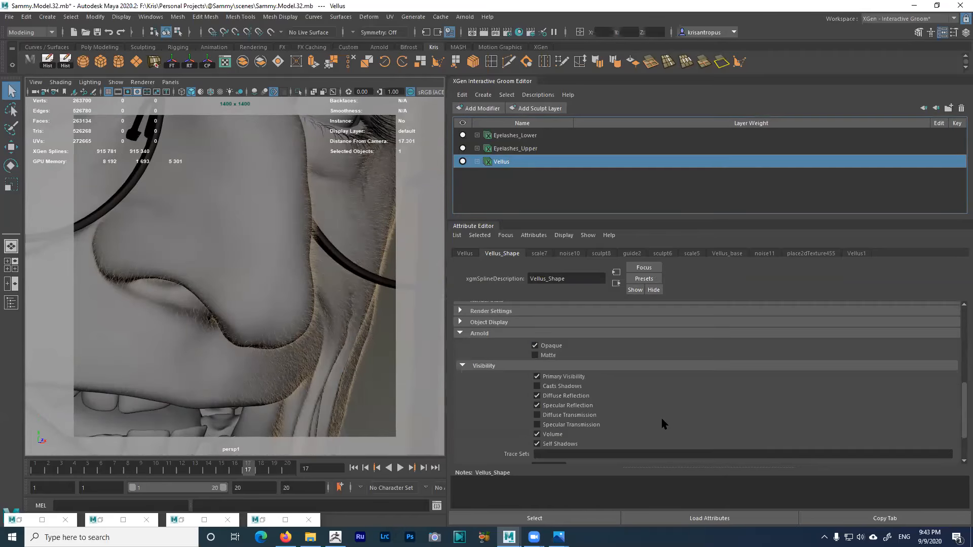
left_click(562, 424)
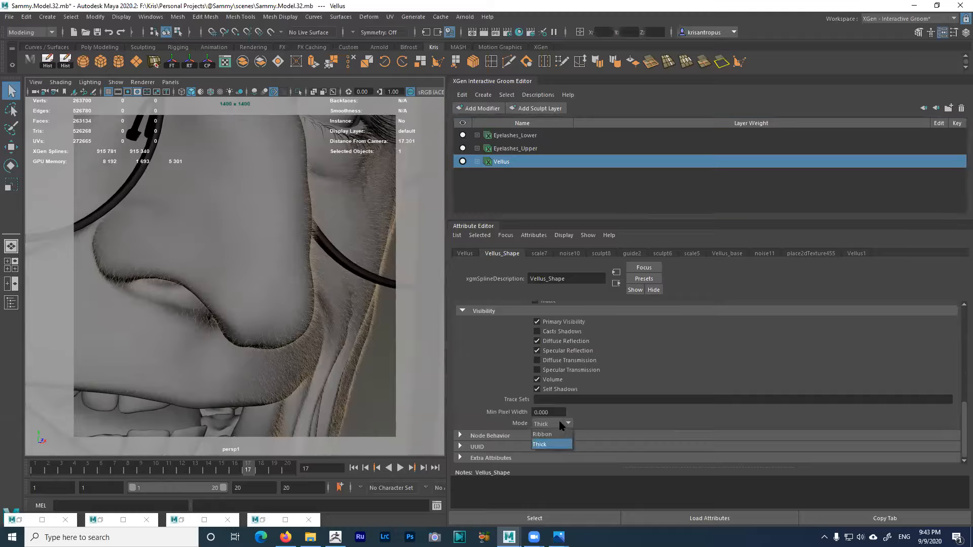
left_click(613, 422)
Switch the Arnold curve mode of Vellus_Shape to Ribbon, with the nose hairs framed up close
right_click_drag(290, 315, 379, 380, "alt")
middle_click_drag(379, 381, 317, 303, "alt")
mouse_move(317, 302)
right_mouse_down("alt")
mouse_move(315, 291)
mouse_move(330, 307)
mouse_move(324, 284)
right_mouse_up("alt")
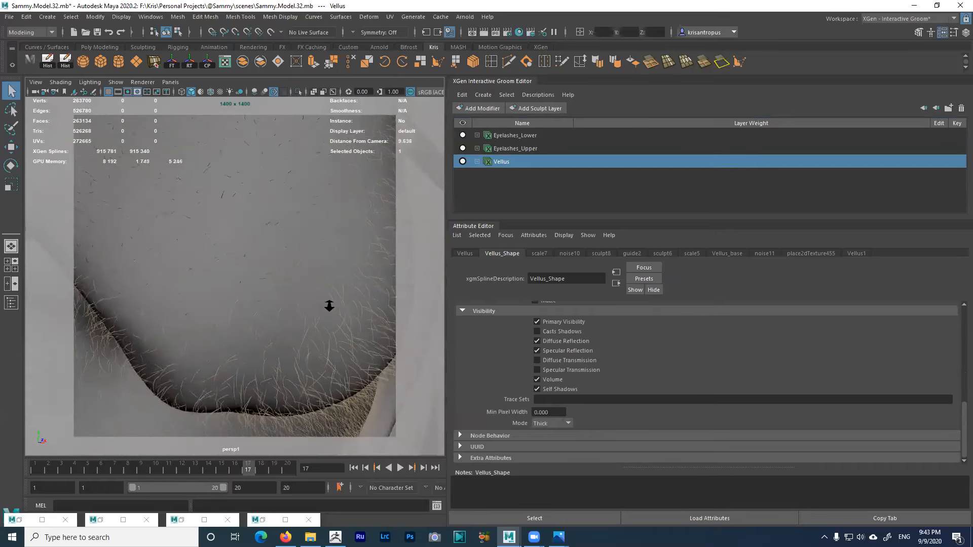
left_click(547, 424)
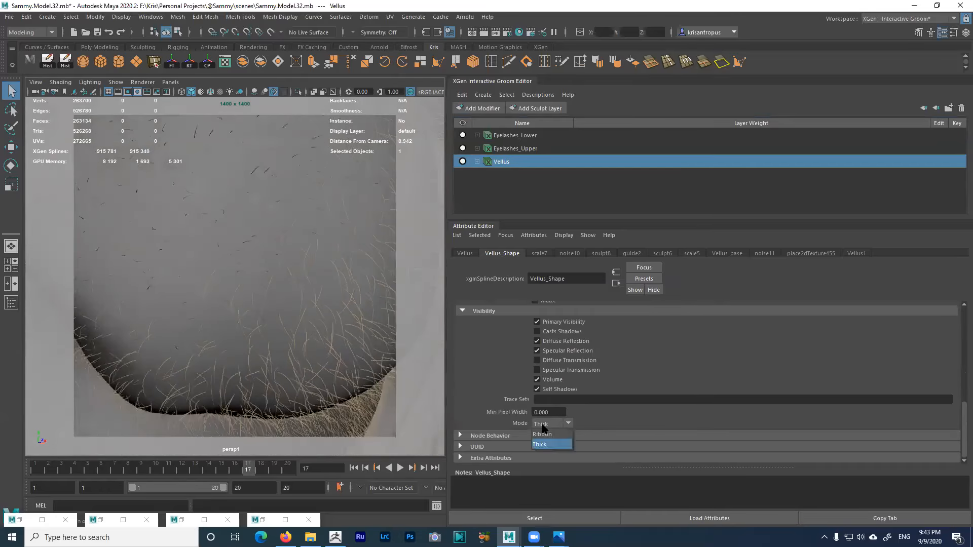
left_click(546, 435)
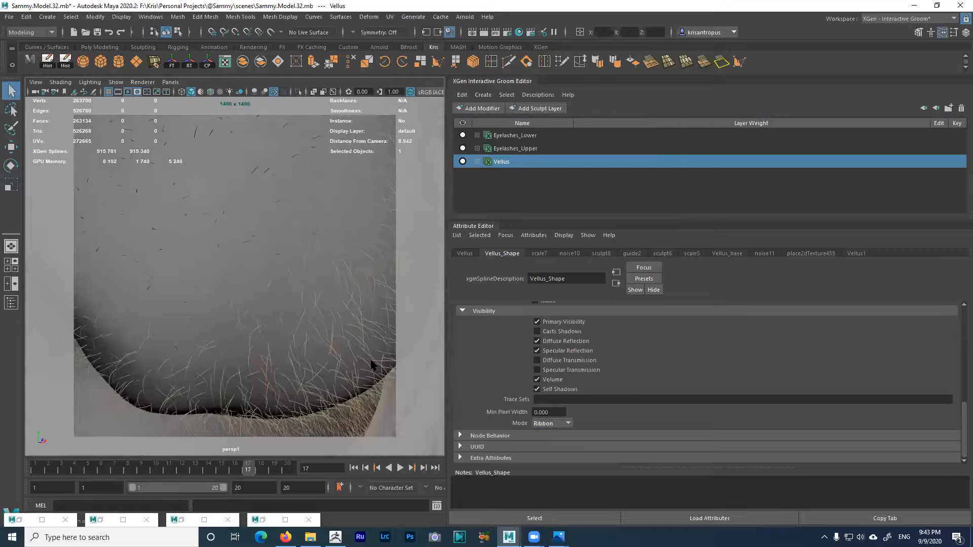
Check the hairs in close-up and set the Vellus_Shape curve mode back to Thick
right_click_drag(353, 355, 375, 368, "alt")
left_click(558, 426)
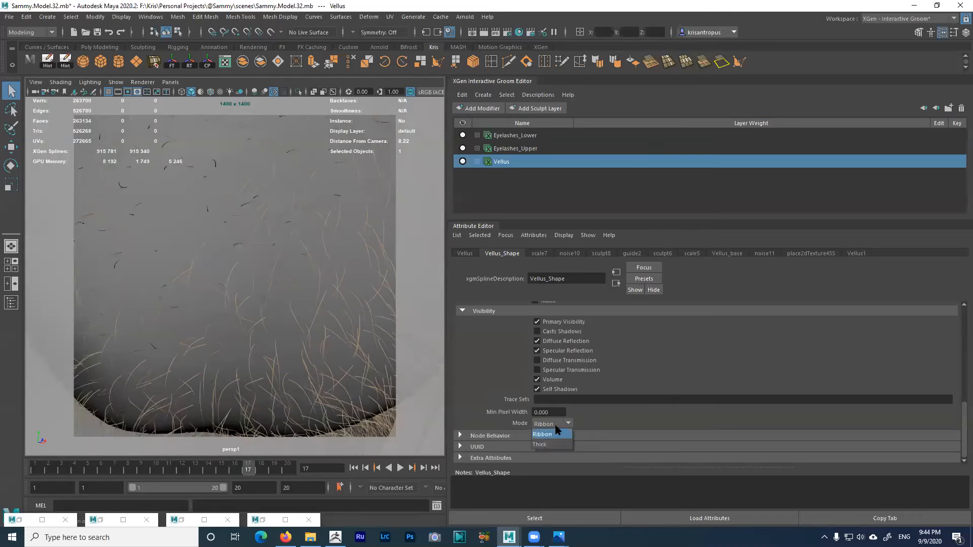
left_click(539, 445)
right_click_drag(323, 320, 256, 297, "alt")
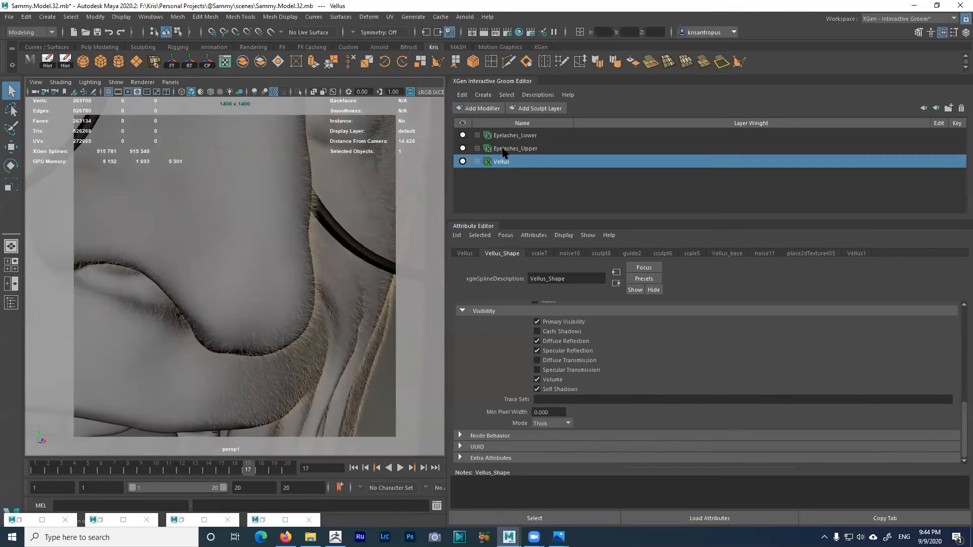
Examine the Arnold visibility and mode settings of the Eyelashes_Upper and Eyelashes_Lower descriptions
left_click(507, 149)
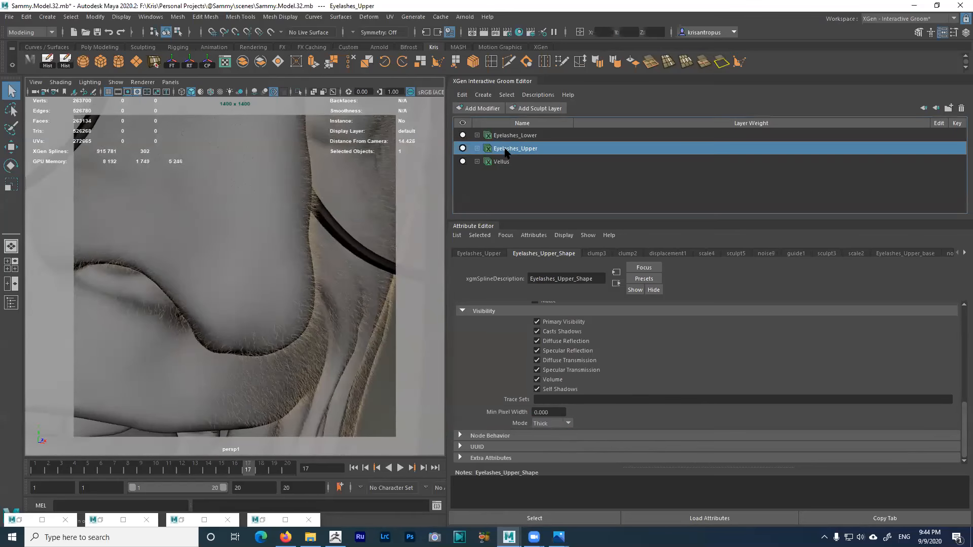
left_click(527, 136)
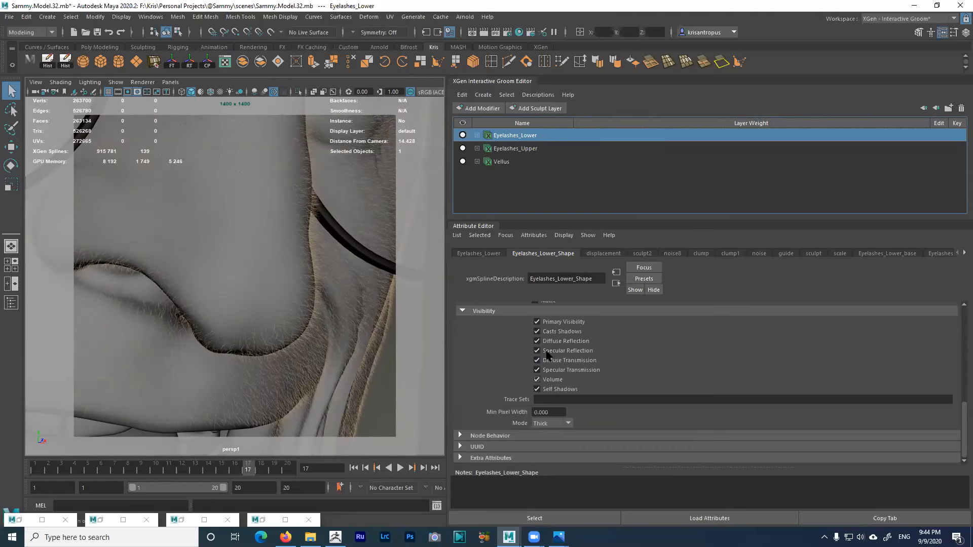
scroll(563, 352, "up", 3)
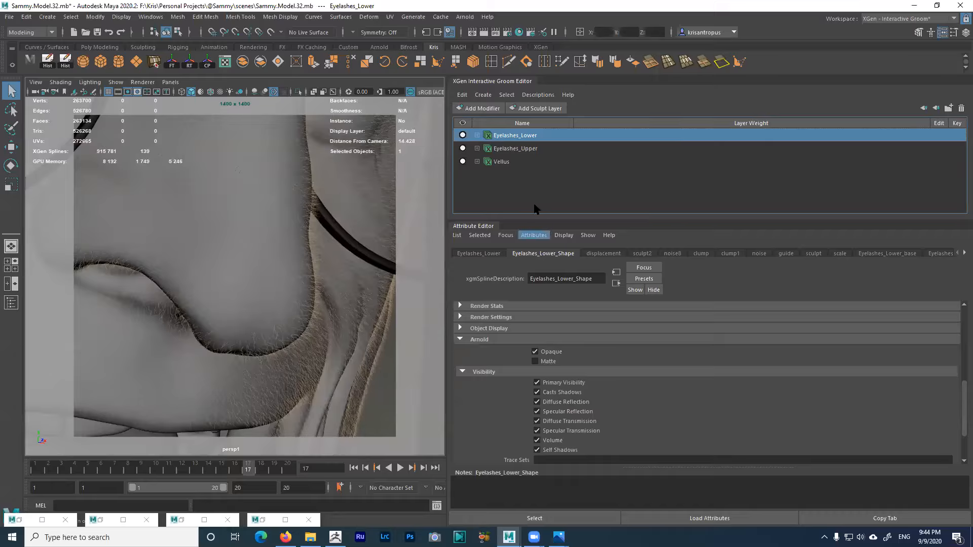
scroll(608, 390, "down", 1)
scroll(608, 390, "down", 1)
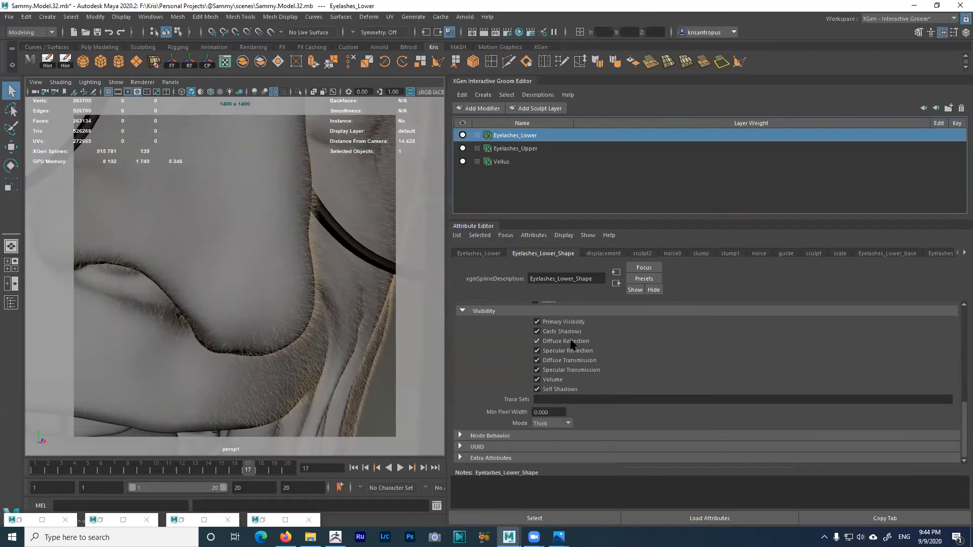
Examine the Vellus description's Arnold visibility options alongside the vellus hair across the nose and face
left_click(501, 163)
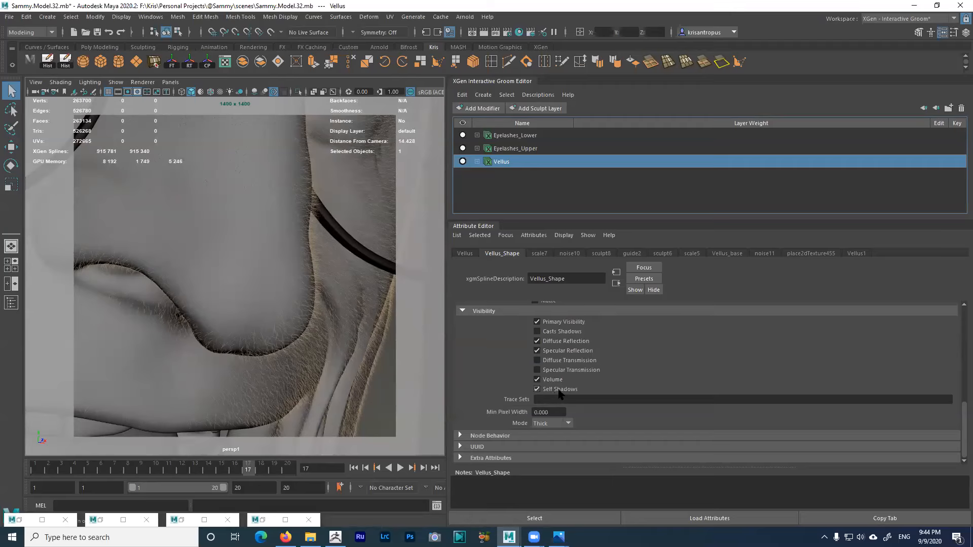
right_click_drag(302, 287, 264, 261, "alt")
middle_click_drag(263, 261, 143, 239, "alt")
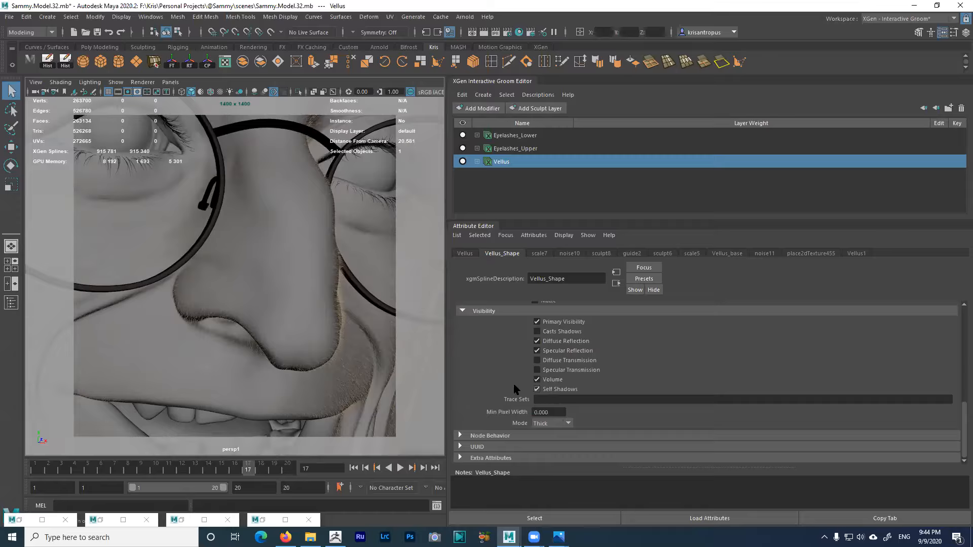
scroll(317, 287, "down", 1)
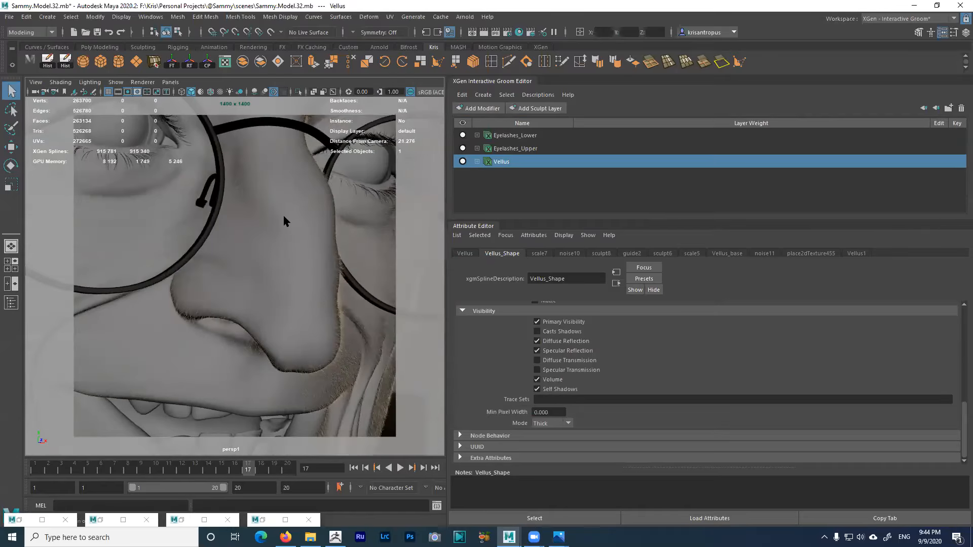
scroll(289, 272, "down", 5)
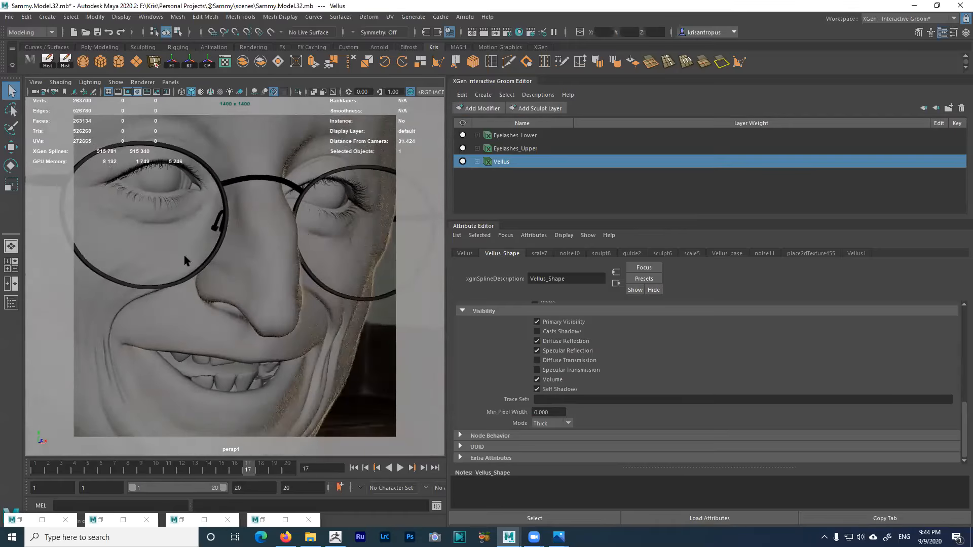
scroll(284, 294, "down", 3)
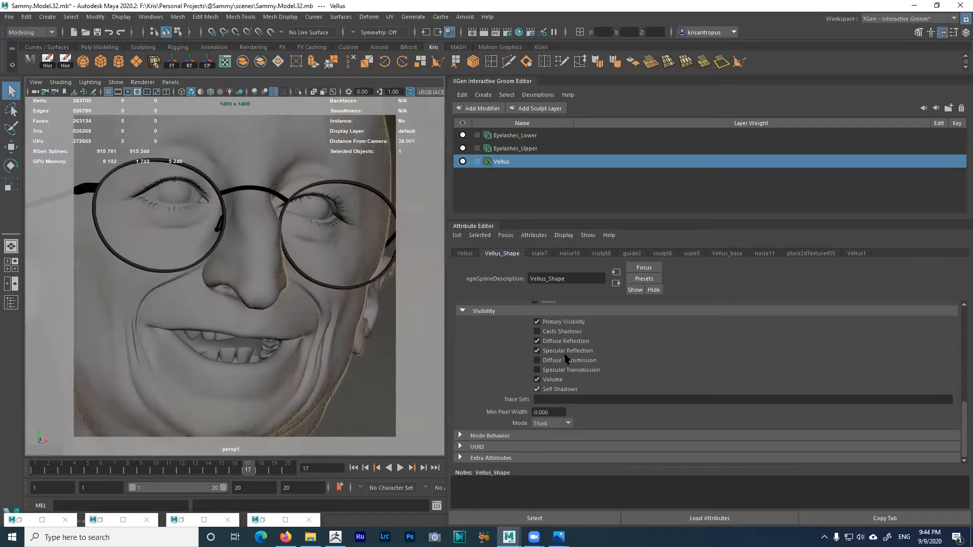
Orbit around the face in the perspective view and frame the whole head and neck
scroll(267, 236, "down", 5)
left_click_drag(267, 236, 319, 217, "alt")
scroll(275, 261, "up", 4)
scroll(275, 260, "down", 4)
scroll(232, 236, "down", 2)
right_click_drag(319, 217, 347, 232, "alt")
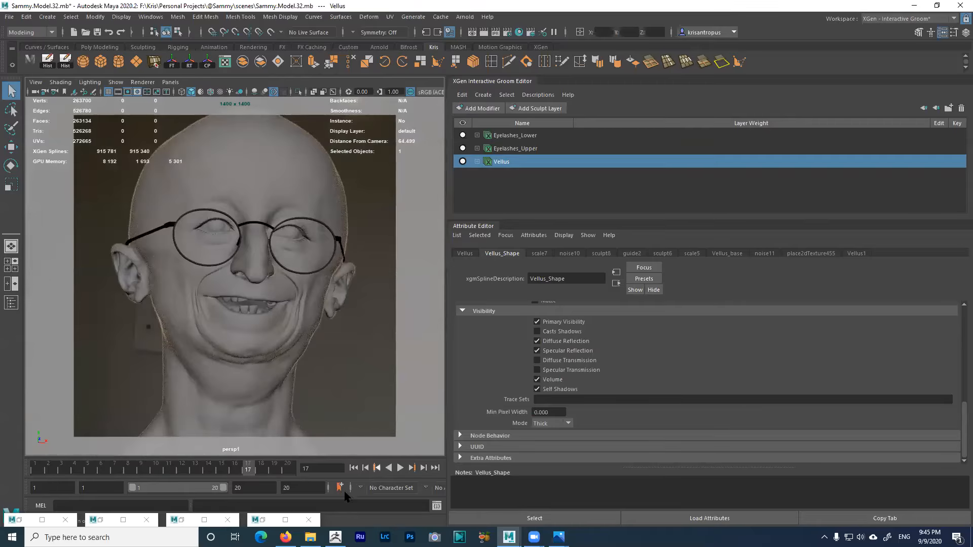
Bring up the Arnold RenderView beside the scene and examine the rendered face around the eyes, glasses and nose
left_click(264, 521)
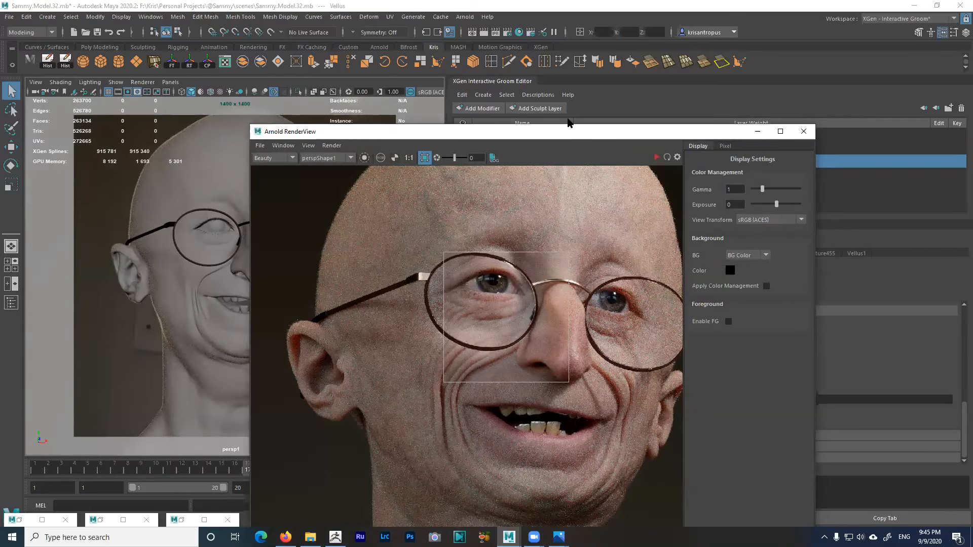
left_click_drag(567, 131, 405, 10)
scroll(364, 248, "down", 2)
scroll(365, 249, "up", 1)
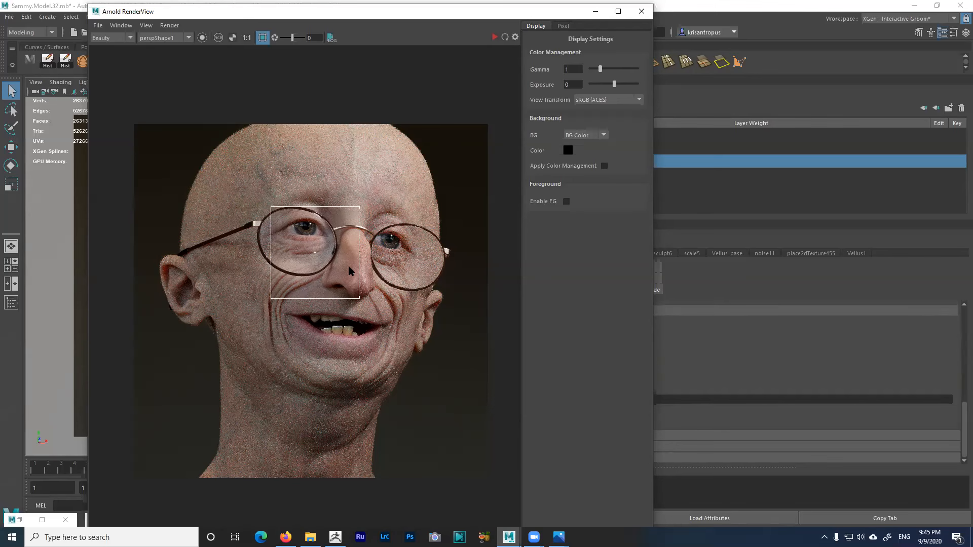
scroll(349, 270, "up", 2)
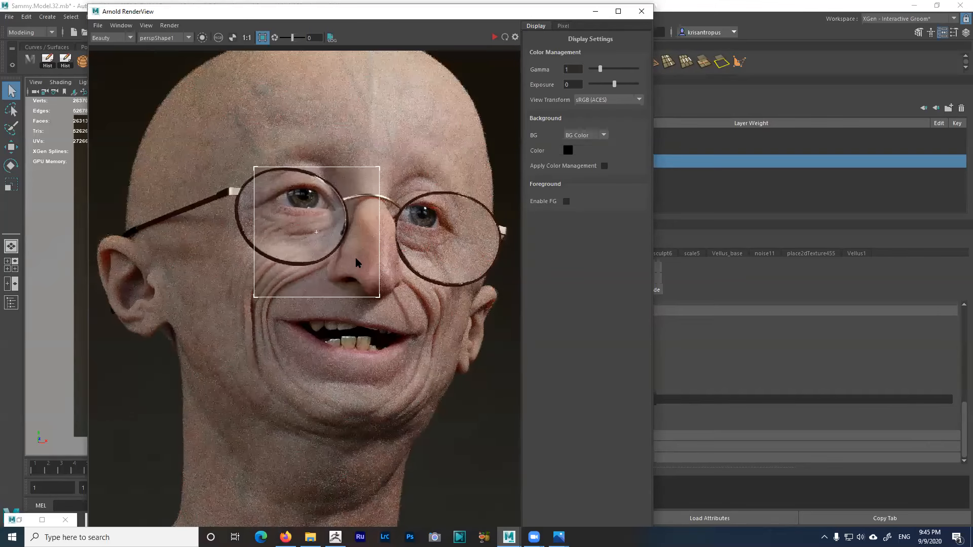
middle_click_drag(363, 240, 369, 228)
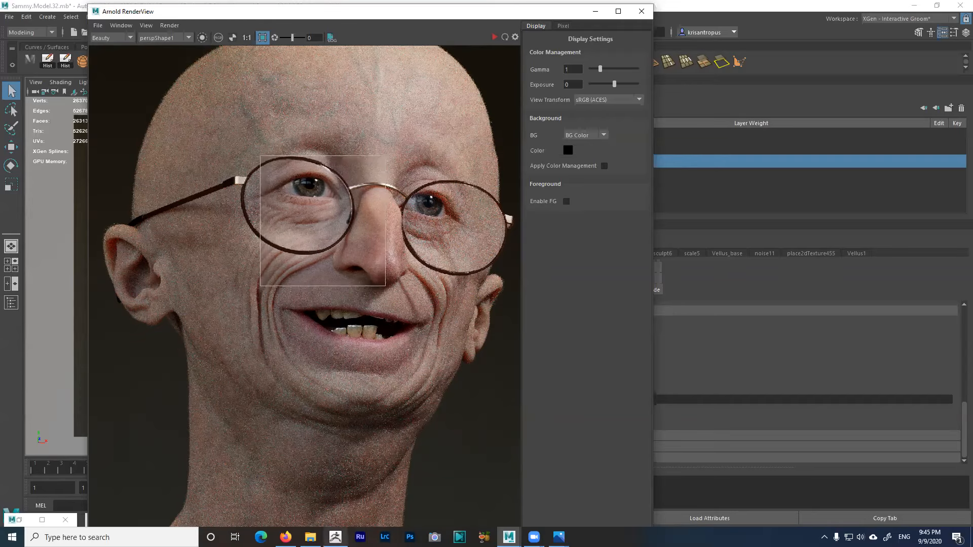
Switch to Photoshop, view 1999.jpg from the Progression folder and close it
left_click(410, 537)
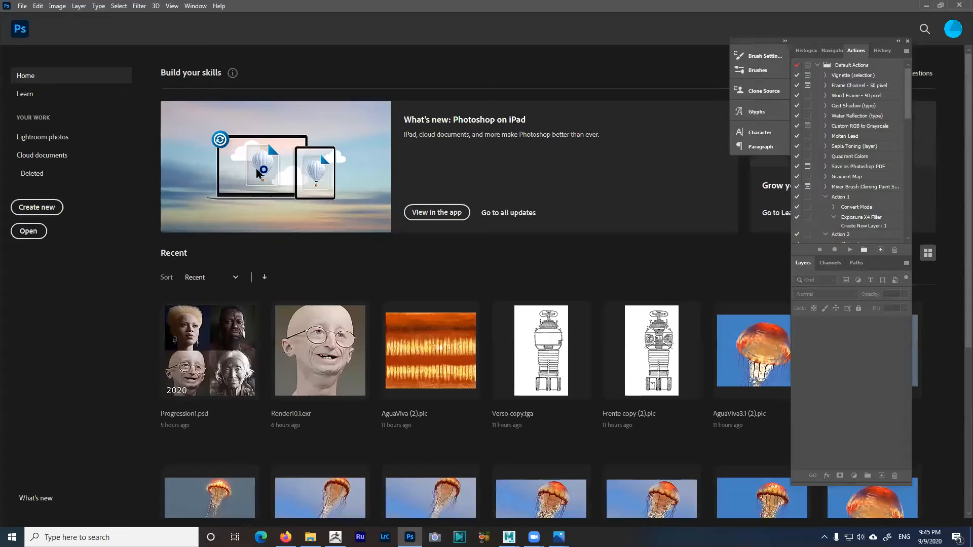
left_click(21, 8)
left_click(29, 25)
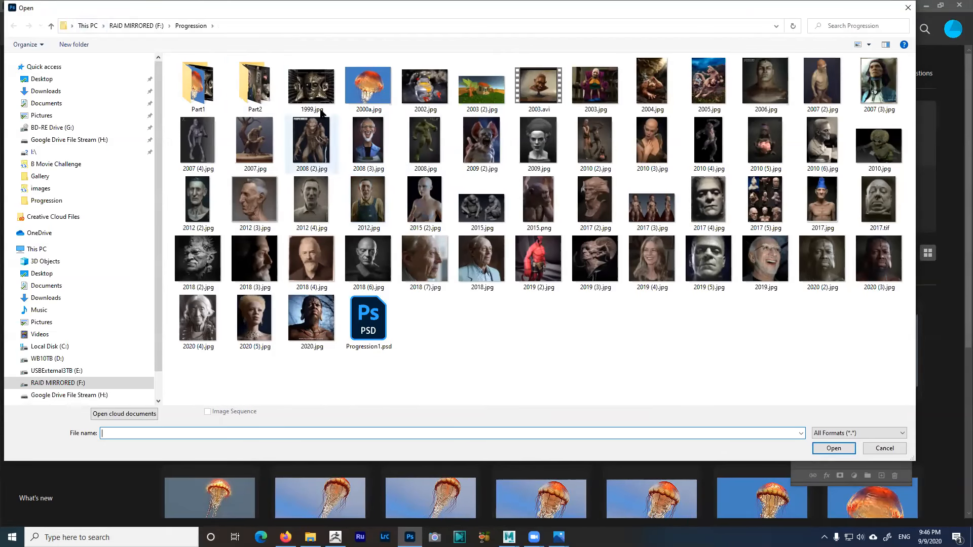
double_click(318, 94)
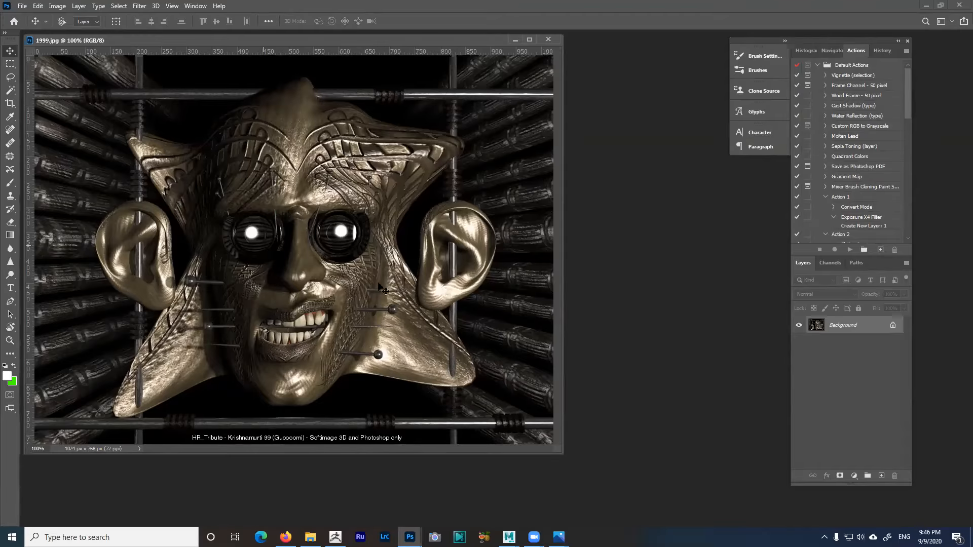
left_click(548, 39)
left_click(25, 6)
left_click(34, 25)
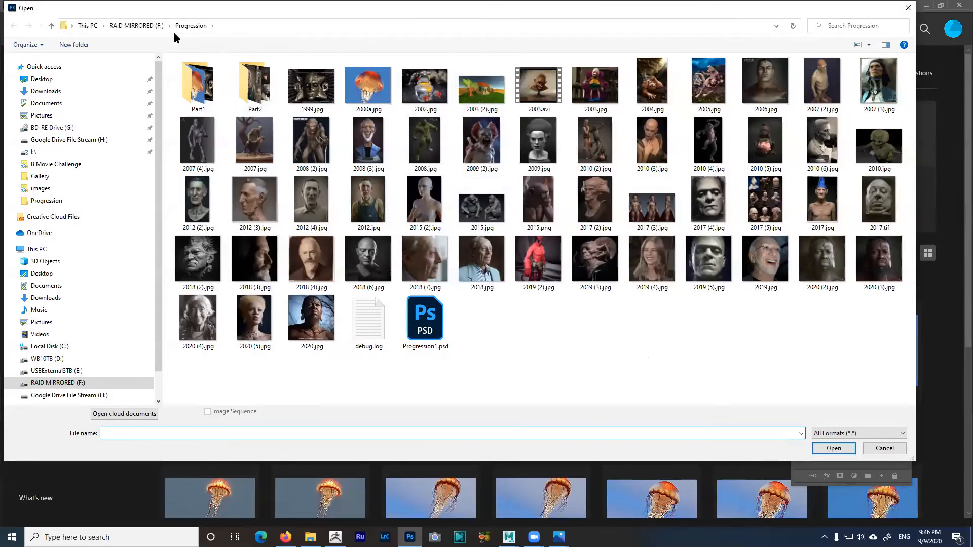
left_click(126, 25)
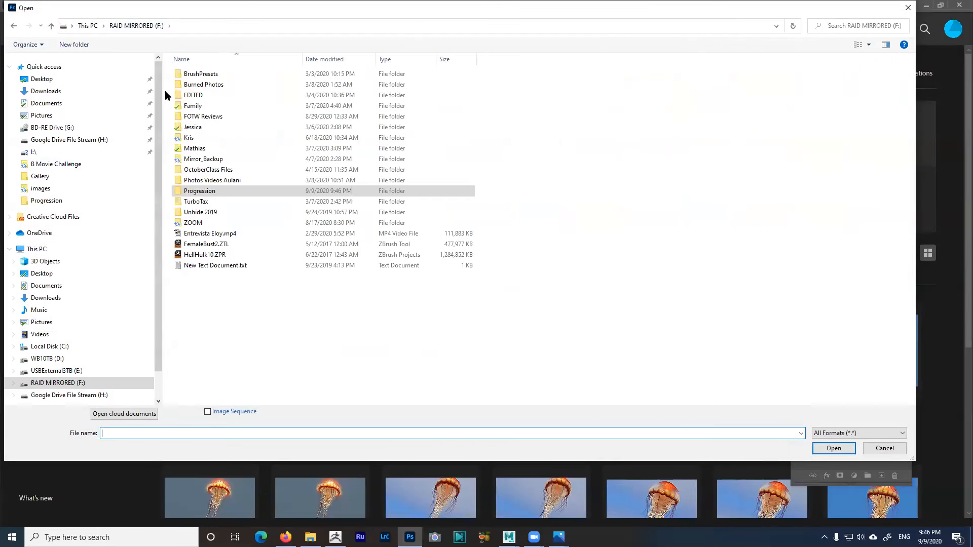
double_click(193, 137)
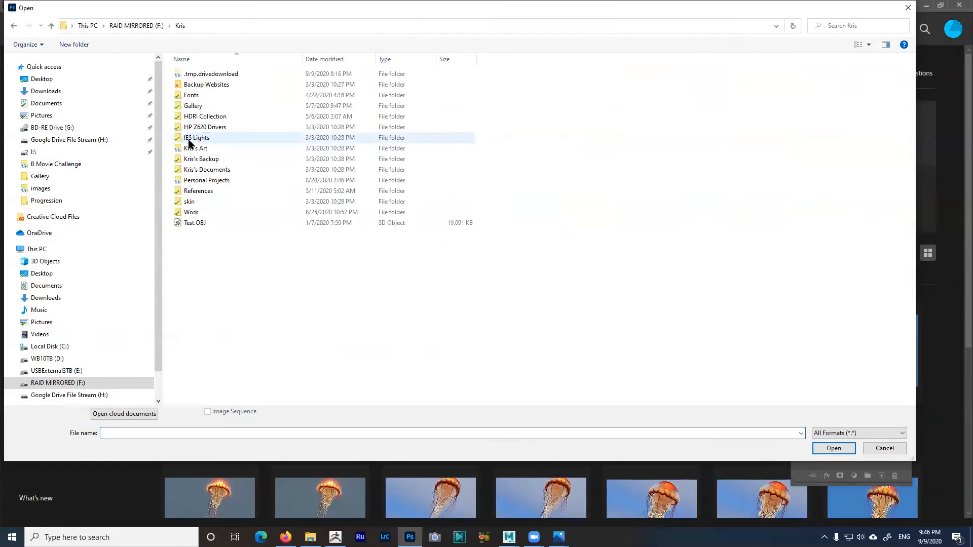
double_click(217, 181)
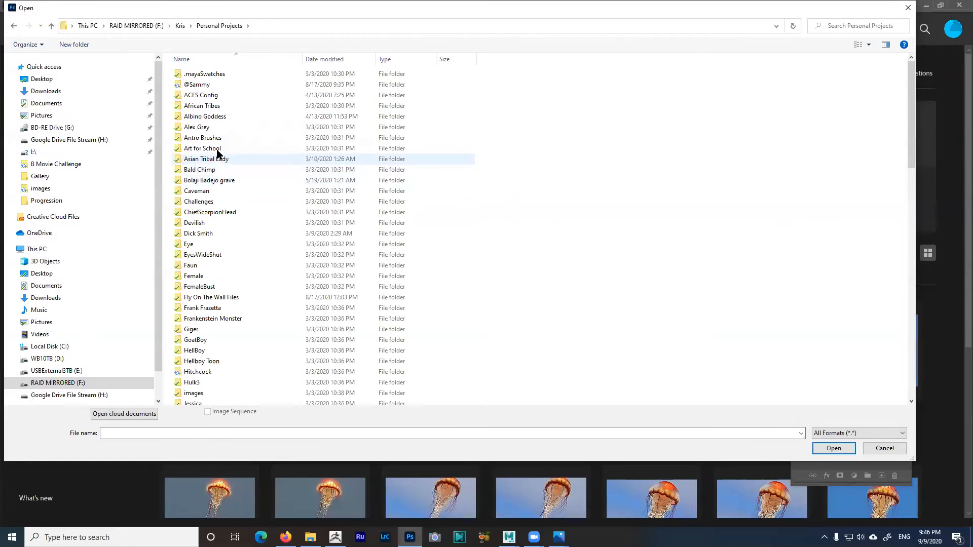
double_click(201, 85)
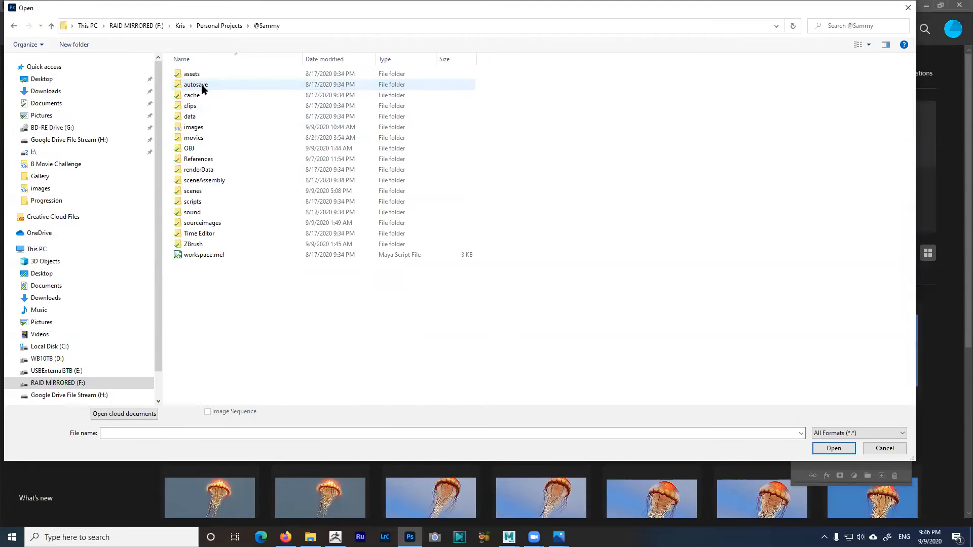
double_click(194, 128)
left_click(248, 103)
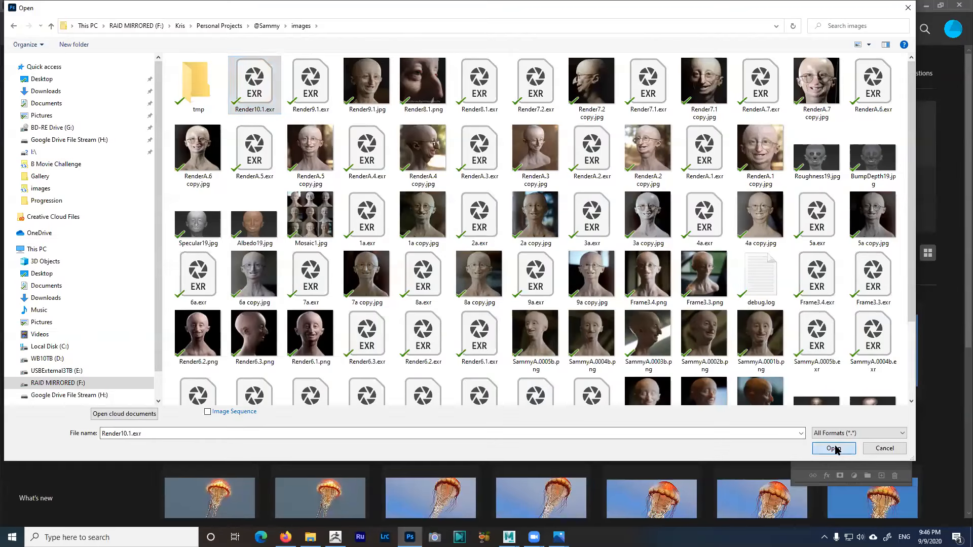
left_click(833, 449)
left_click(492, 175)
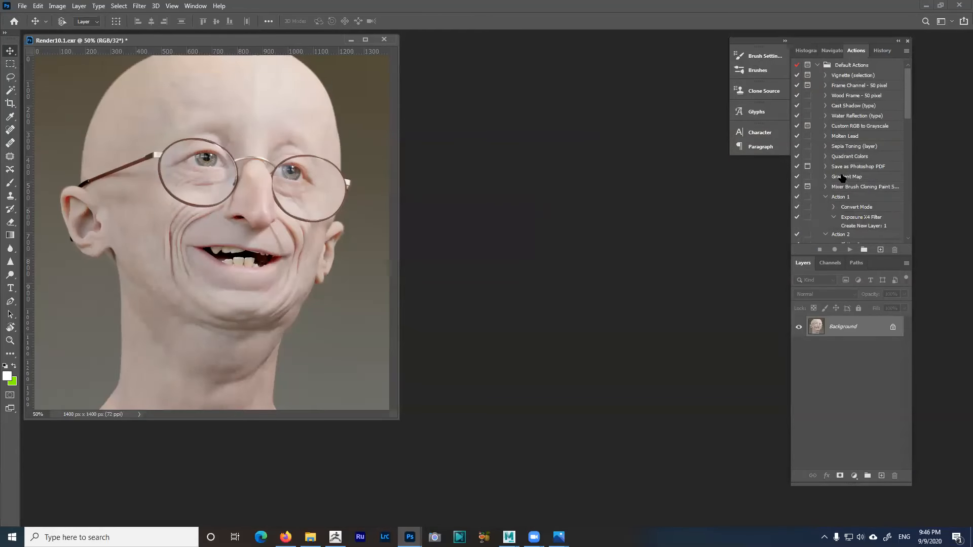
Review the recorded commands of the ConvertFromArnoldACES action and create a new action set named ColorC
left_click_drag(907, 116, 905, 159)
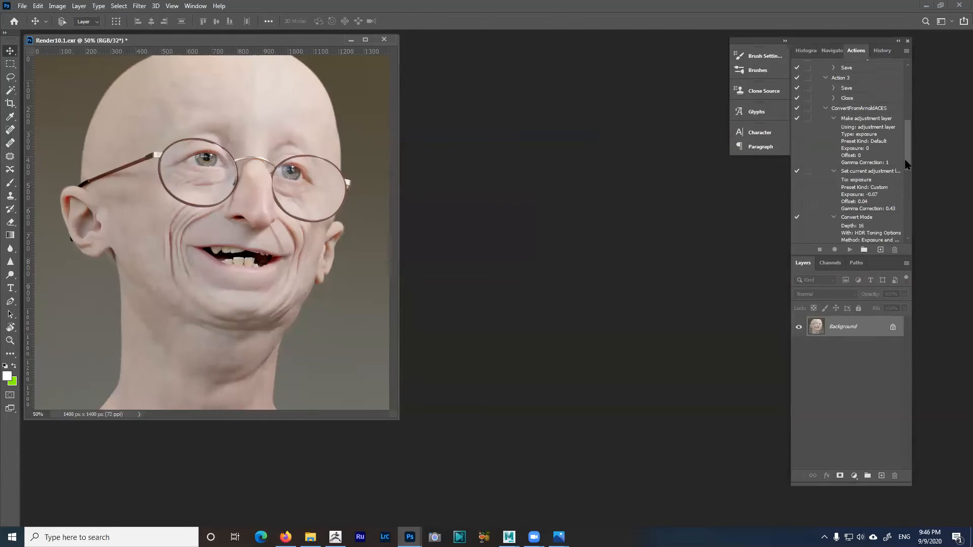
left_click(865, 108)
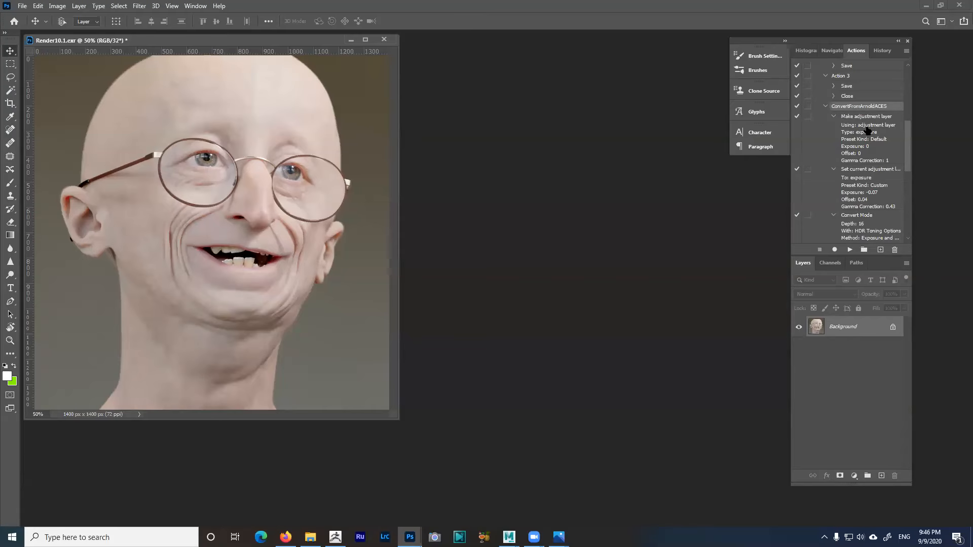
left_click_drag(910, 166, 907, 161)
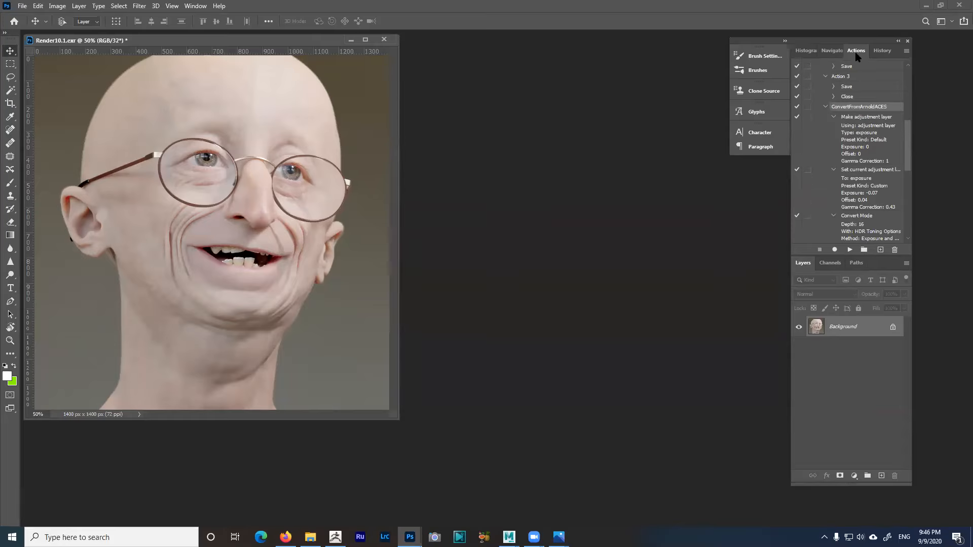
mouse_move(909, 161)
left_mouse_down()
mouse_move(908, 175)
mouse_move(905, 152)
left_mouse_up()
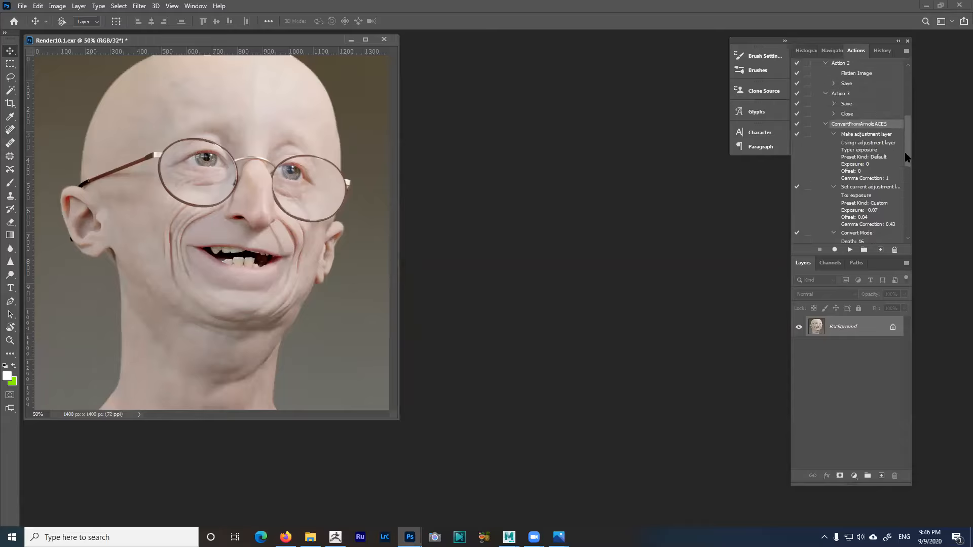
left_click(864, 251)
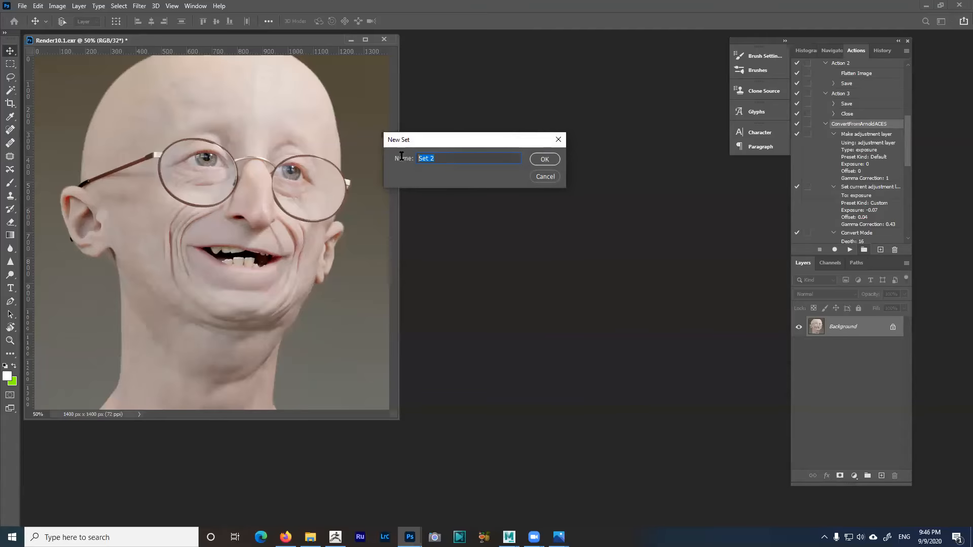
type("ColorC")
left_click(545, 159)
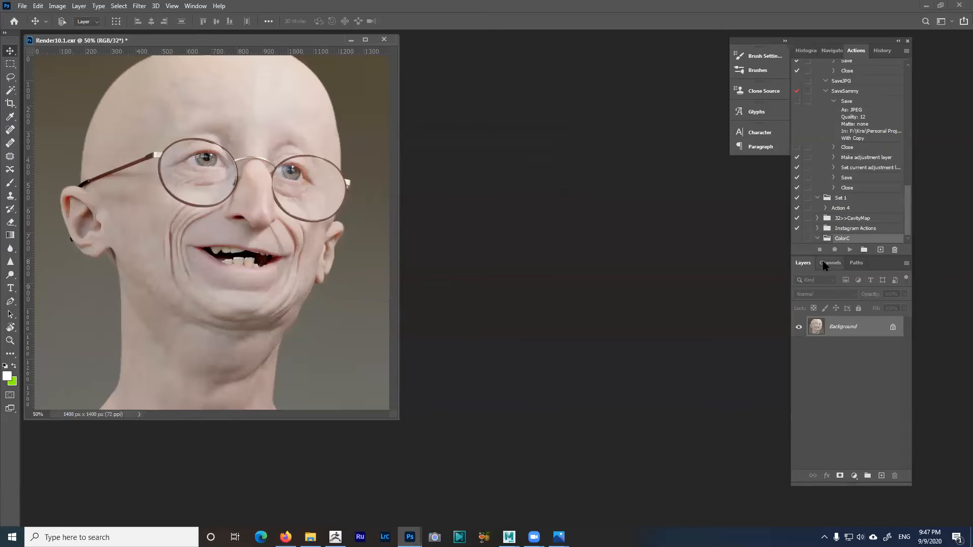
Enlarge the Actions list, start recording a new action named "ACES >> PS" in the ColorC set, and reposition the panel group
left_click_drag(797, 278, 787, 363)
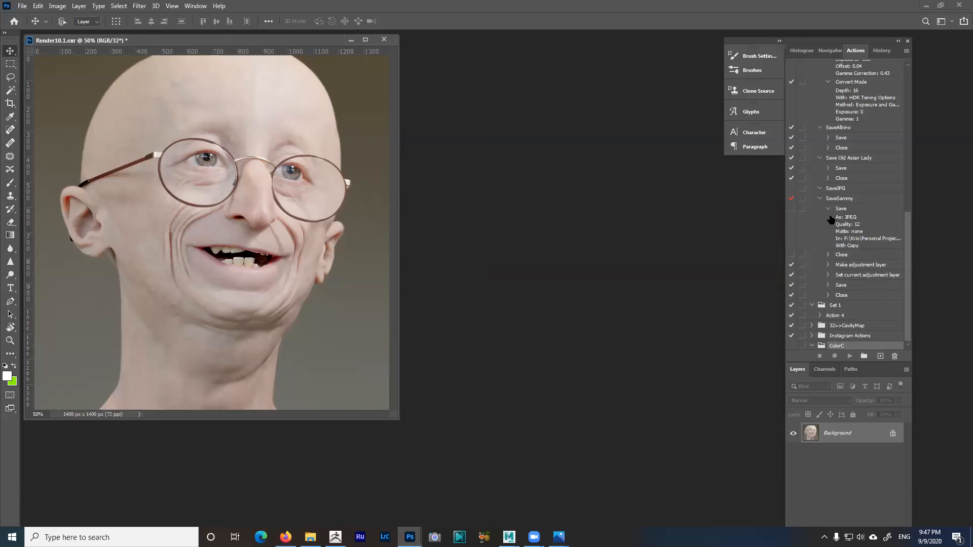
left_click(820, 199)
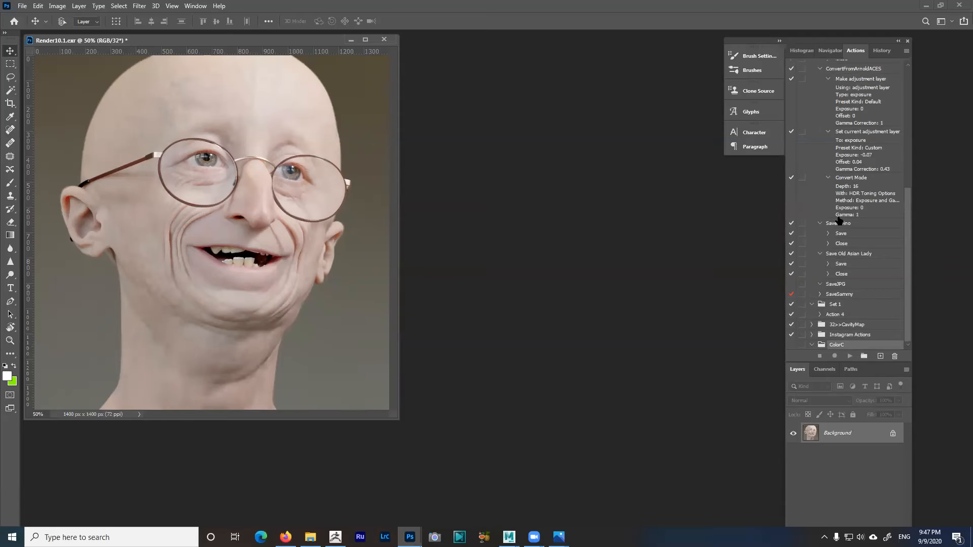
scroll(840, 223, "up", 1)
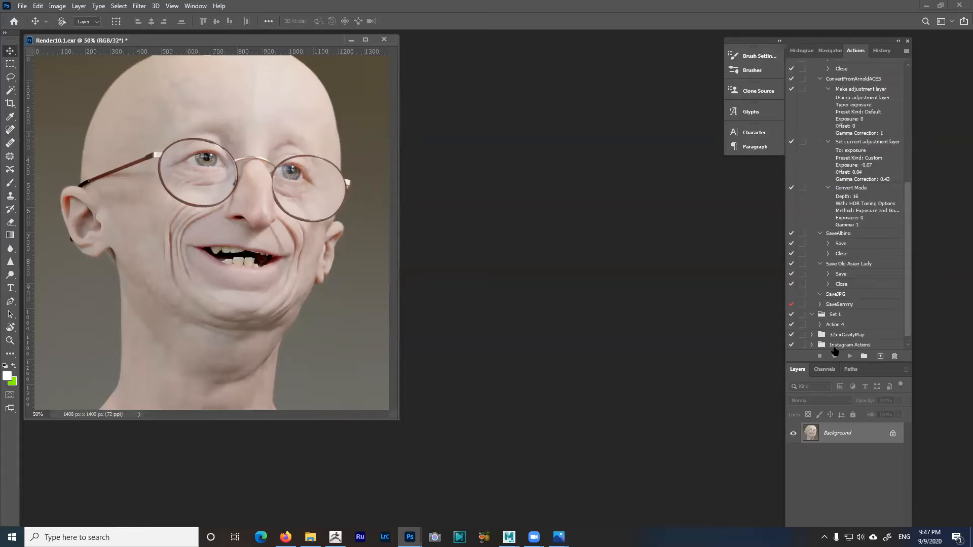
scroll(907, 326, "down", 1)
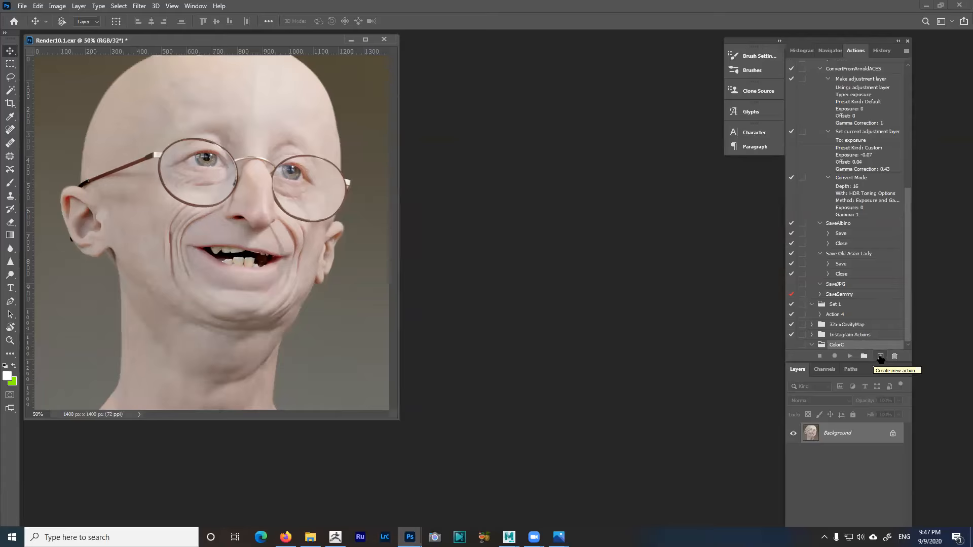
left_click(881, 356)
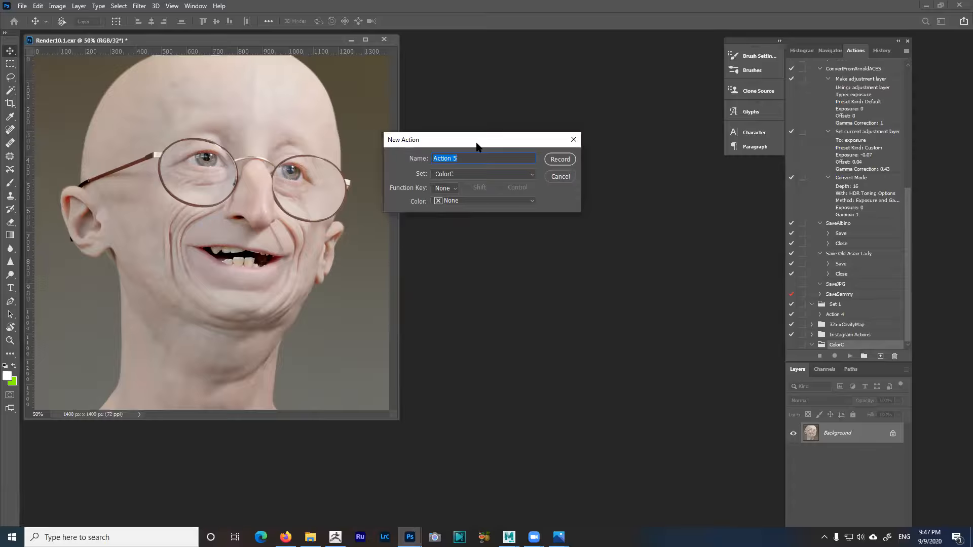
type("ACES >> PS")
left_click(560, 160)
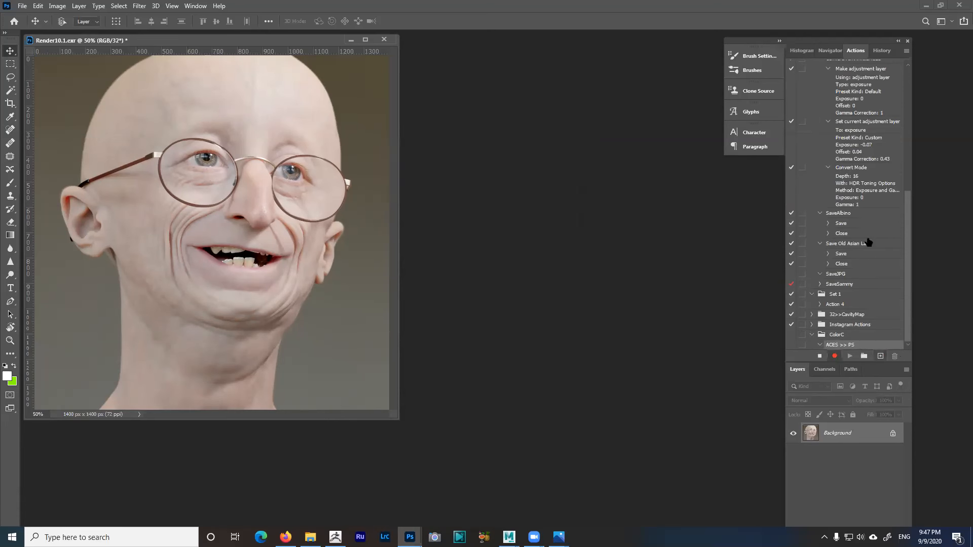
left_click_drag(870, 42, 768, 15)
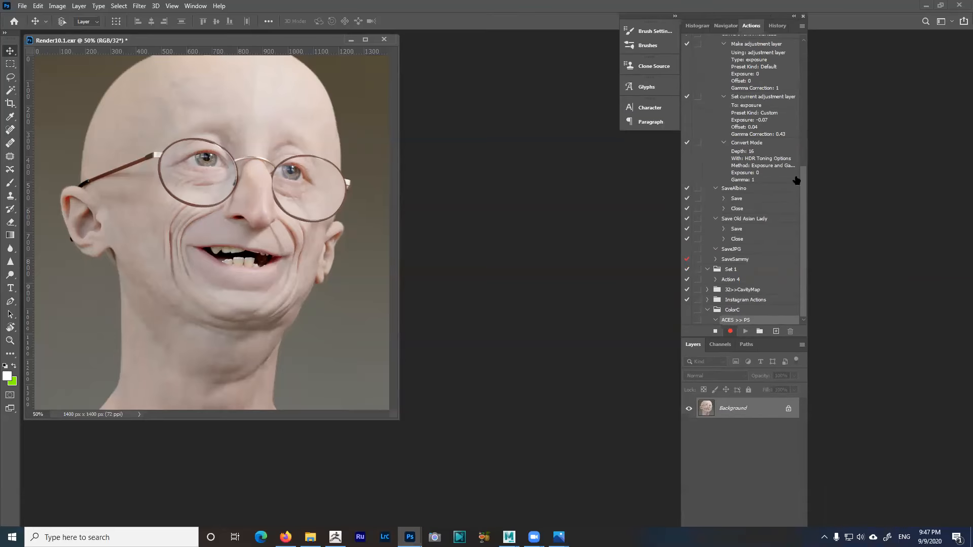
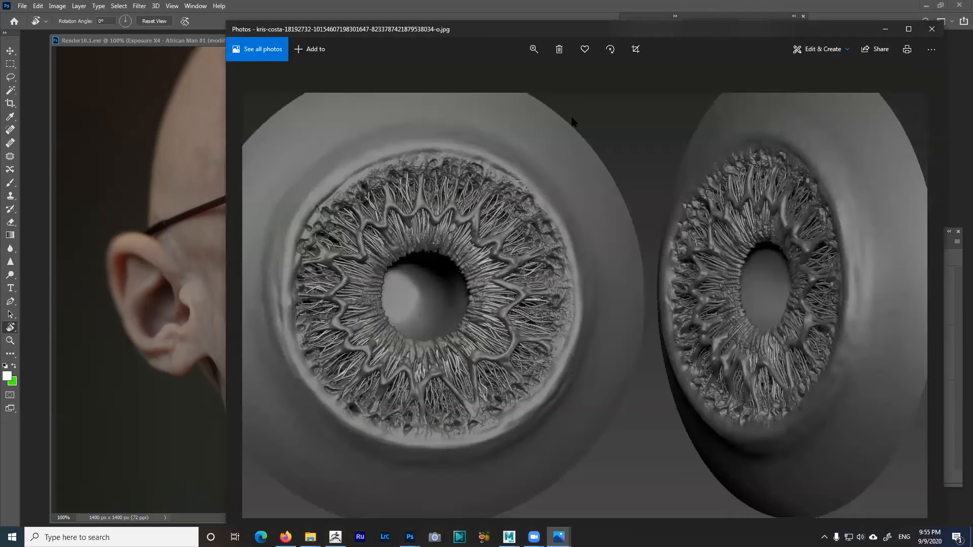
Close EyeBallNew3.psd and move the iris sculpt reference image out of the way of the rendered face
left_click_drag(598, 34, 829, 55)
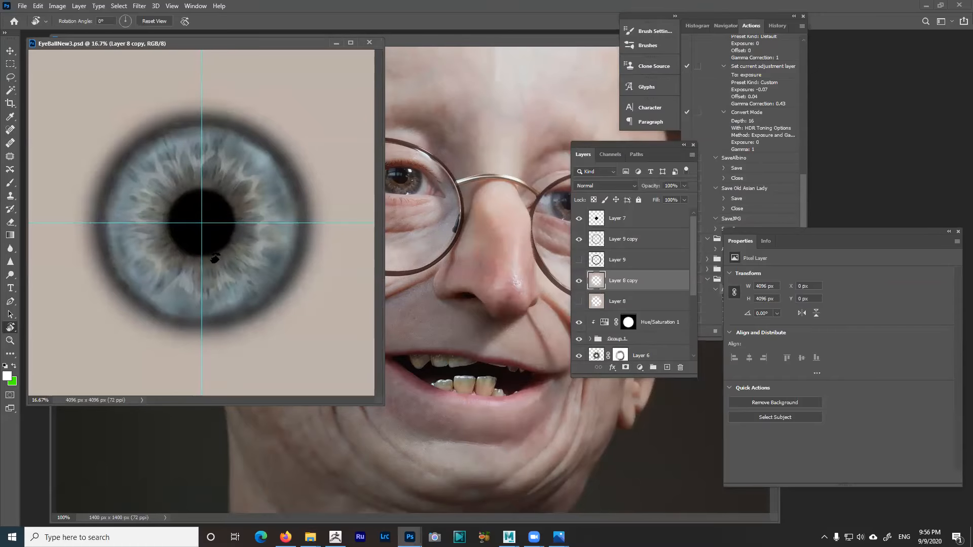
left_click(370, 43)
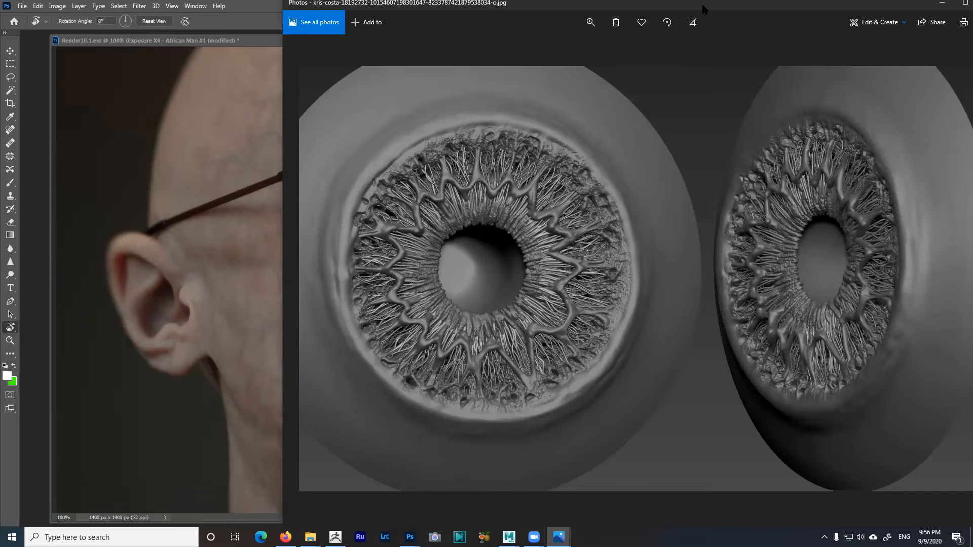
left_click_drag(704, 9, 907, 40)
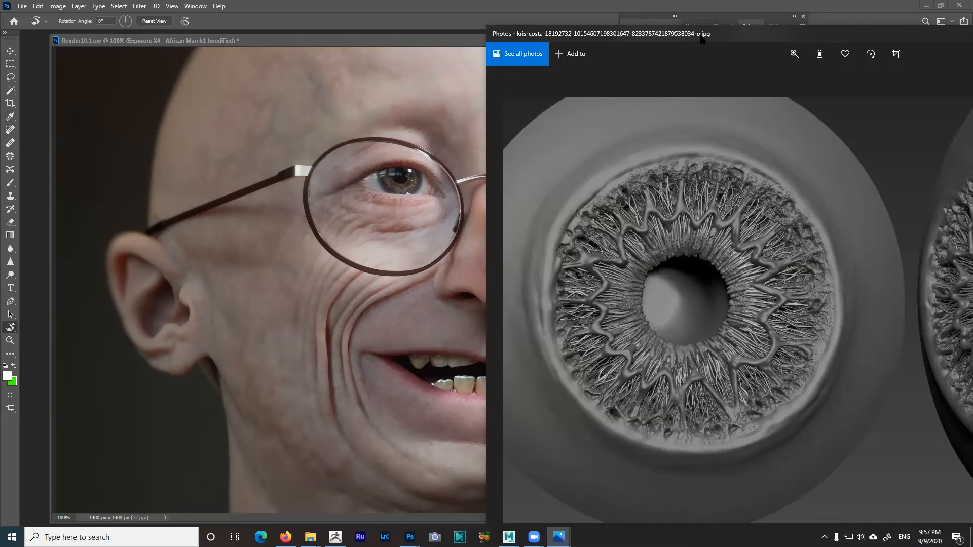
left_click_drag(702, 40, 972, 39)
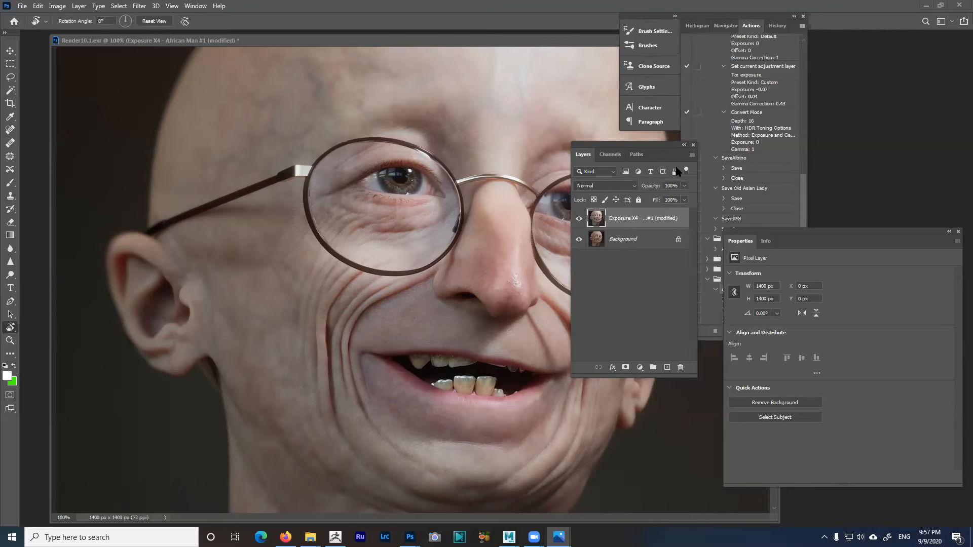
Move the Layers panel clear of the rendered face and minimize Photoshop
left_click_drag(653, 151, 876, 125)
left_click_drag(897, 92, 900, 96)
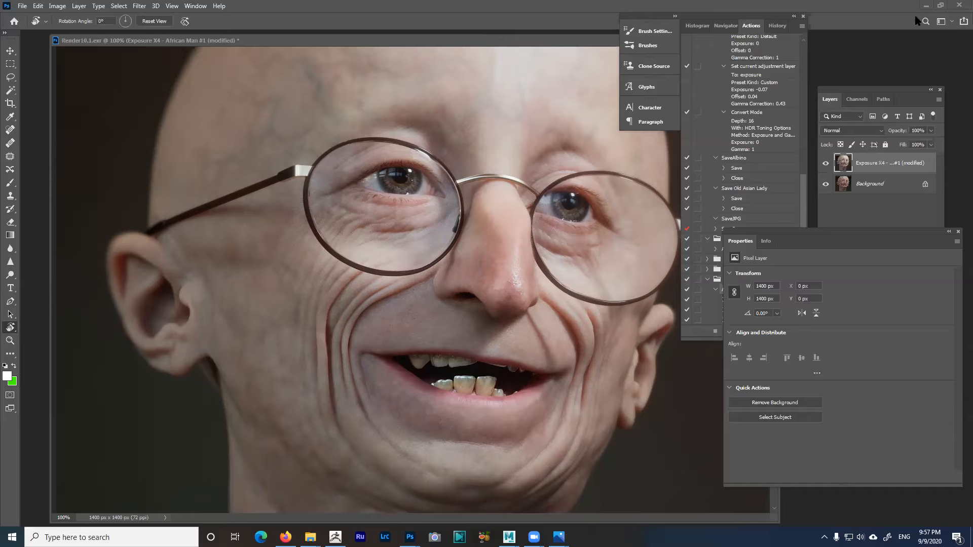
left_click(930, 5)
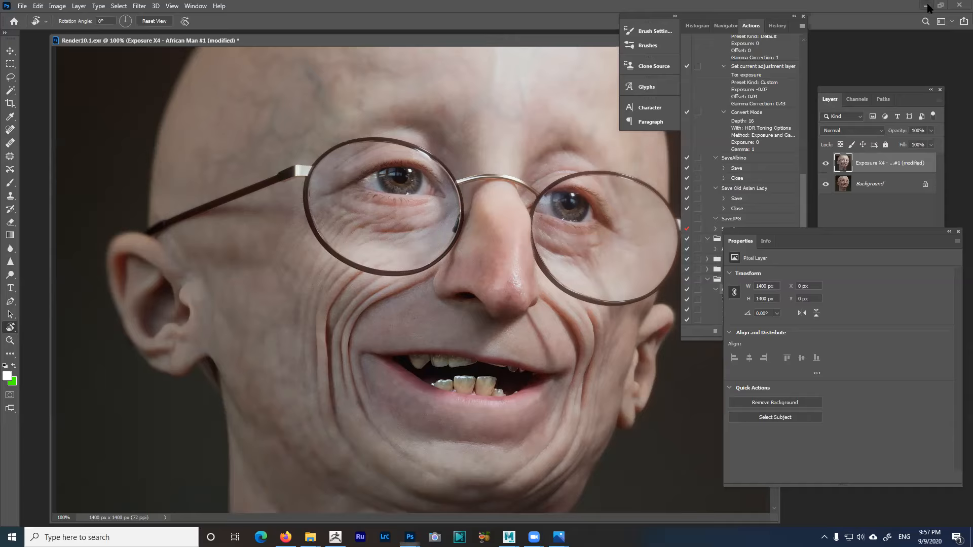
Minimize Photoshop and Arnold RenderView, and compare the two glasses lenses in Maya with smooth mesh preview off and on
left_click(926, 6)
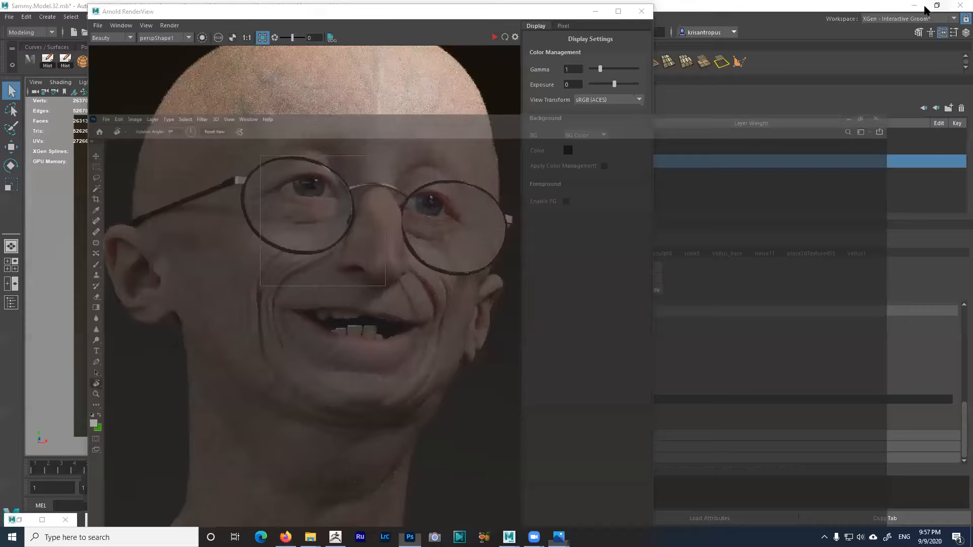
left_click(596, 11)
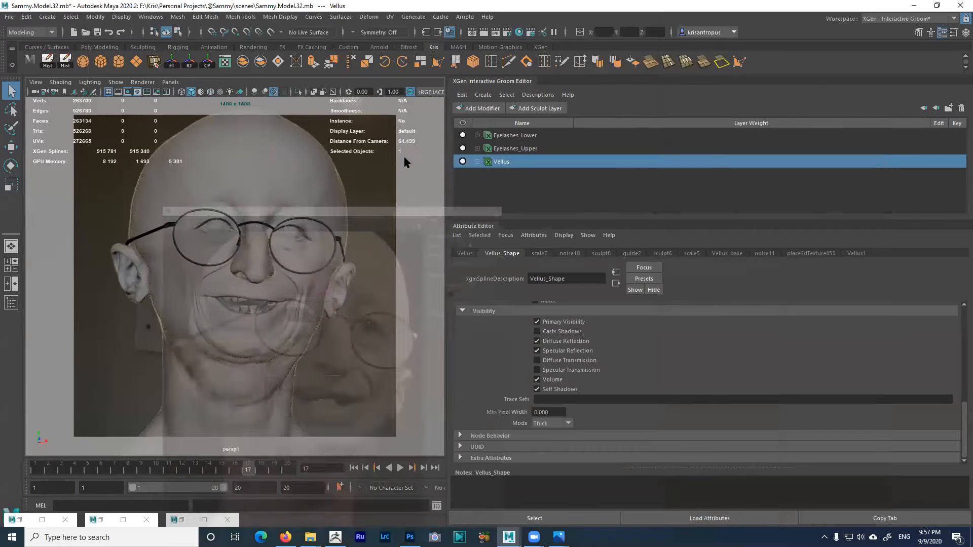
left_click(306, 244)
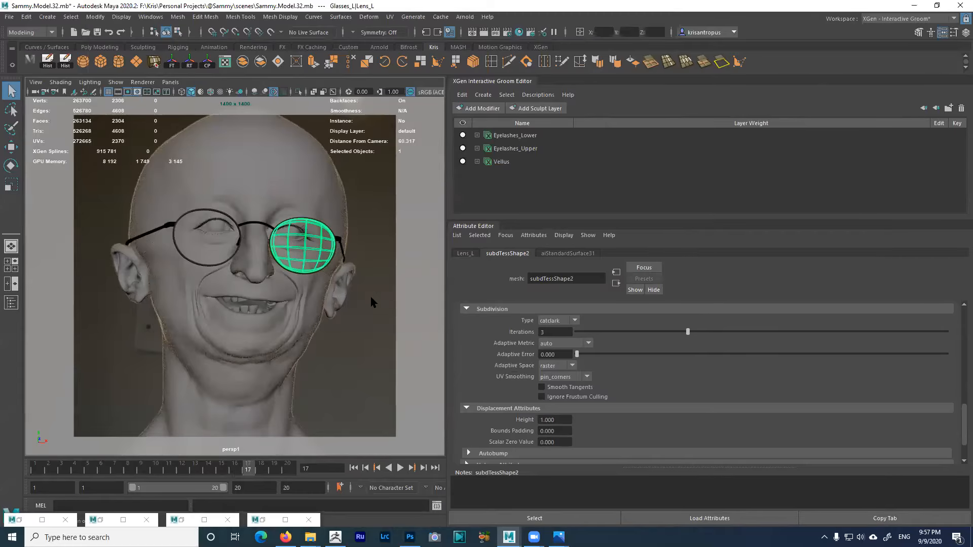
left_click(272, 253)
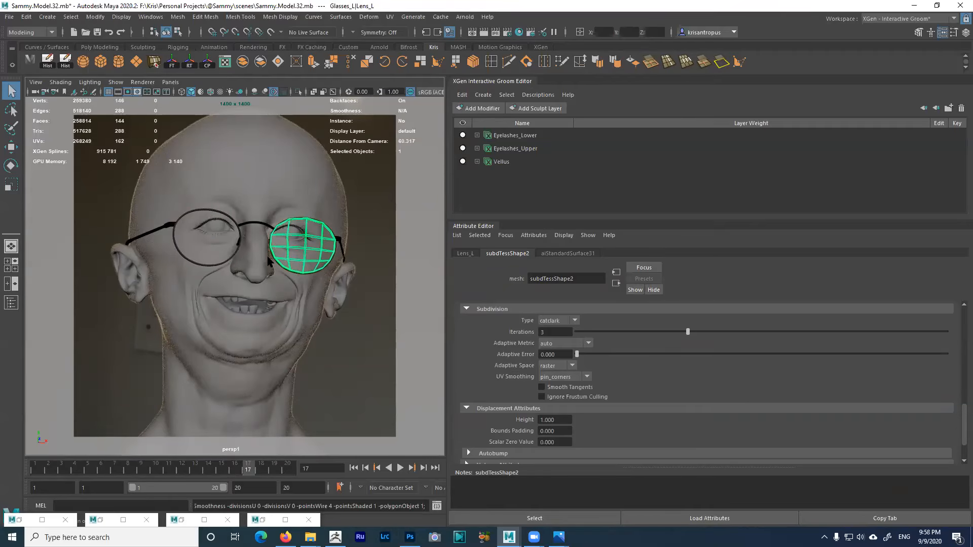
left_click(219, 238)
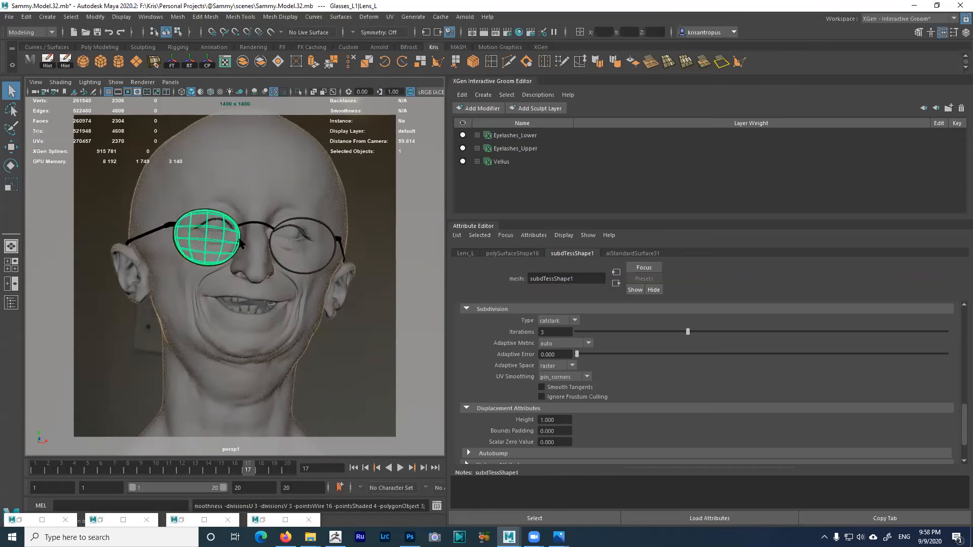
left_click(296, 243)
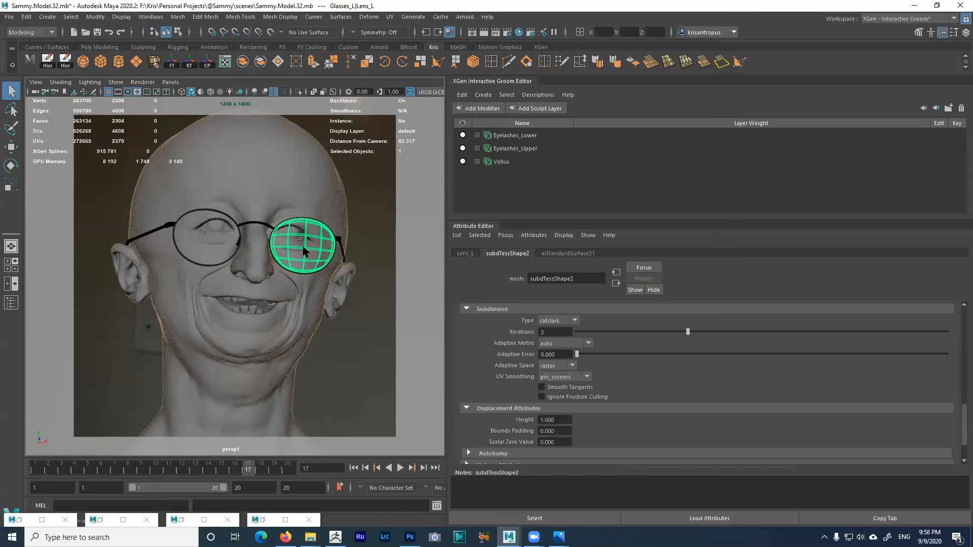
left_click(213, 242)
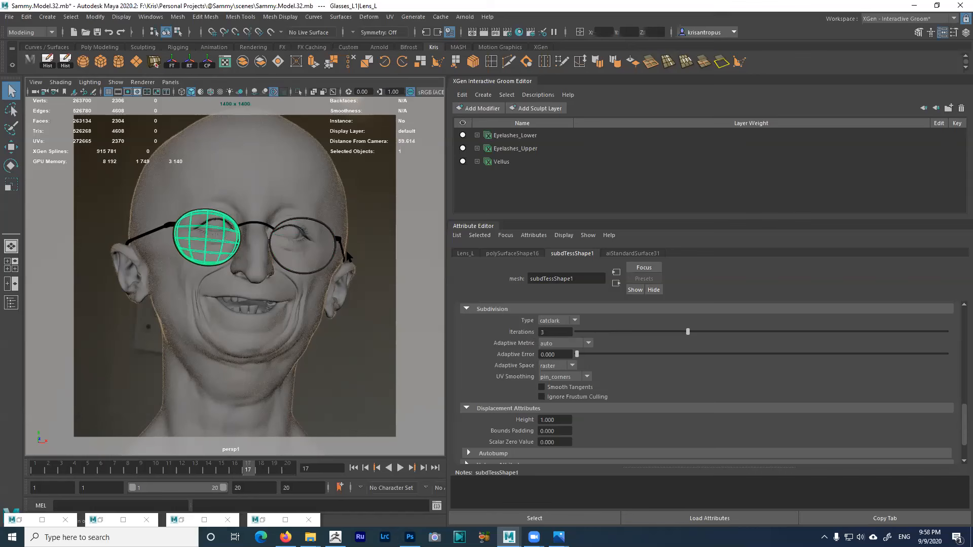
left_click(328, 252)
key("1")
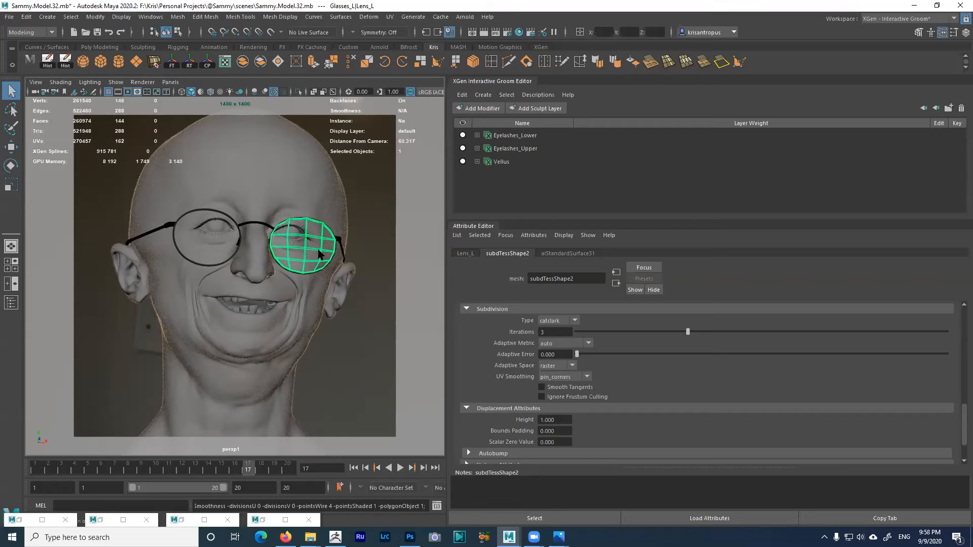
key("3")
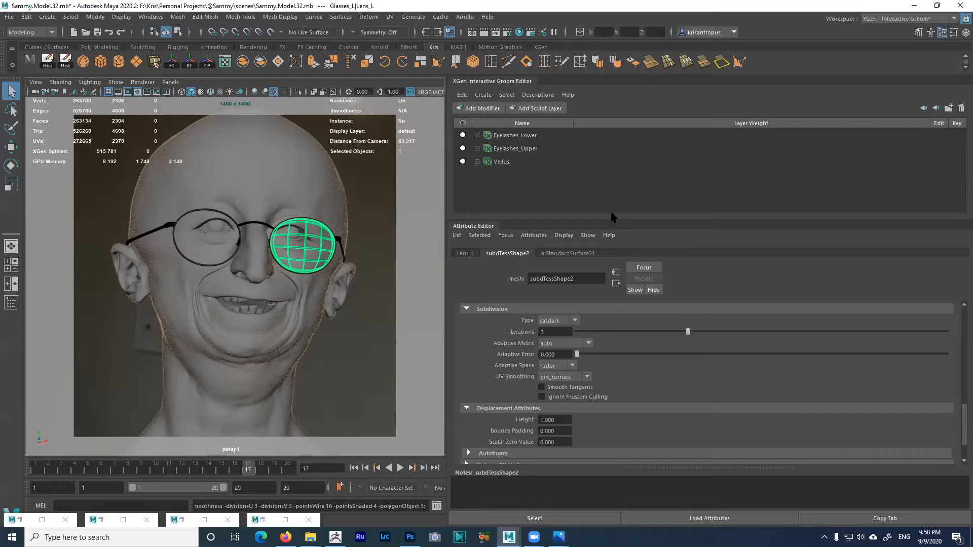
Minimize Maya, switch to ZBrush, and assign the Flat Color material to the head
left_click(912, 8)
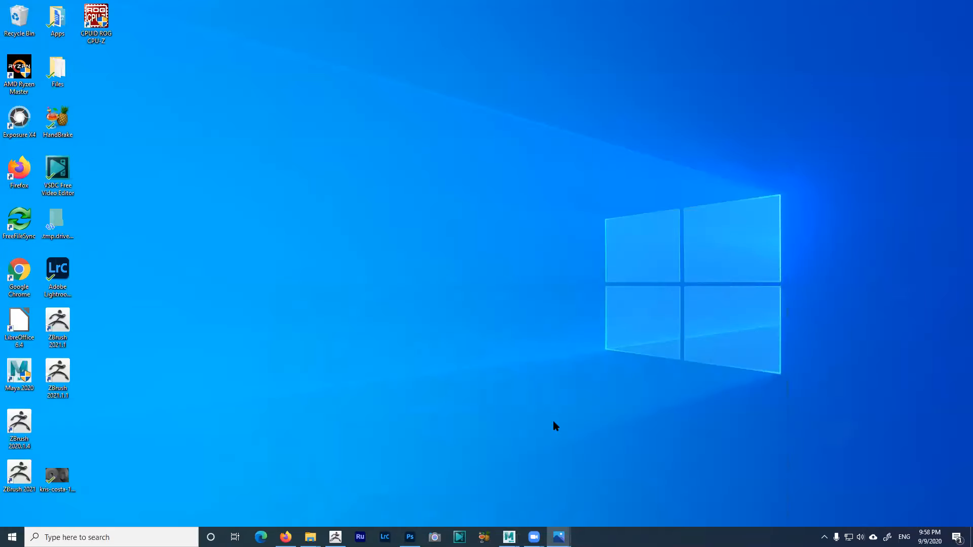
left_click(336, 537)
mouse_move(636, 300)
left_mouse_down()
mouse_move(661, 309)
mouse_move(652, 308)
left_mouse_up()
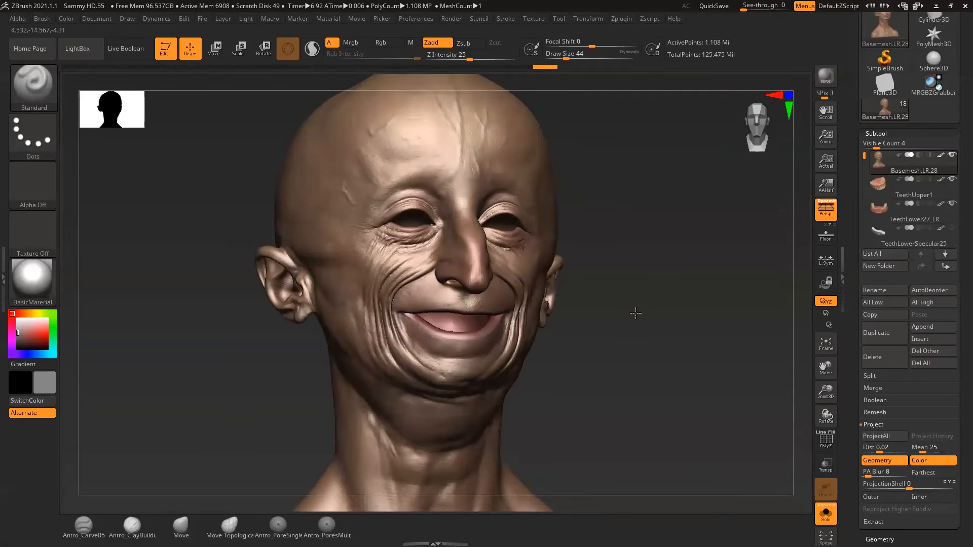
left_click(32, 278)
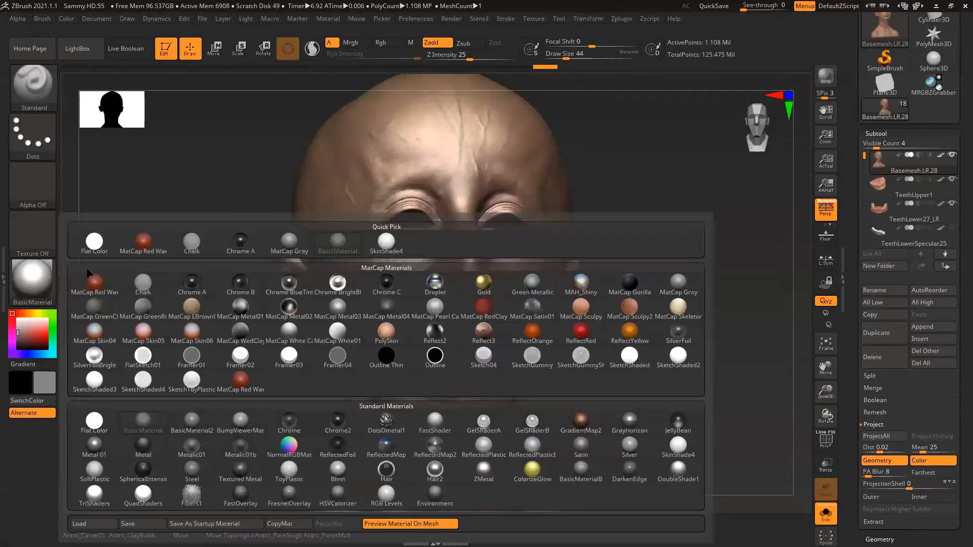
left_click(95, 244)
Turn off perspective in a profile view and isolate the face and neck skin by hiding its polygroups and inverting visibility
left_click_drag(569, 341, 584, 272)
key("p")
left_click(561, 254, "ctrl+shift")
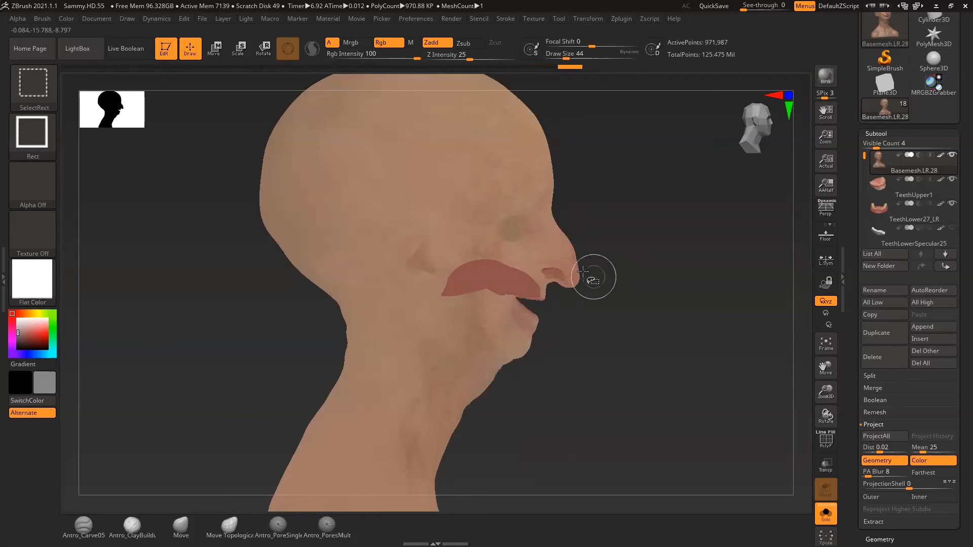
left_click(563, 261, "ctrl+shift")
left_click(555, 276, "ctrl+shift")
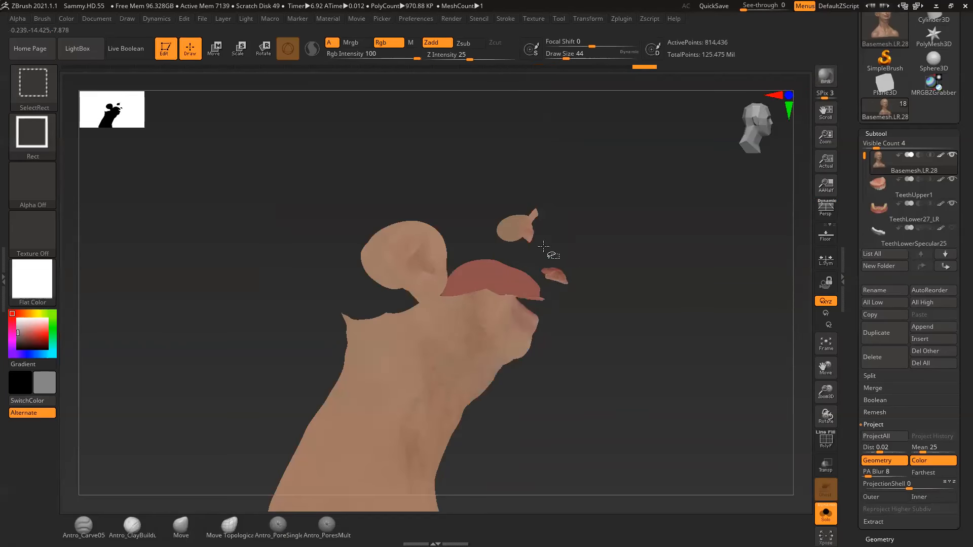
left_click(529, 234, "ctrl+shift")
left_click(534, 215, "ctrl+shift")
left_click(536, 299, "ctrl+shift")
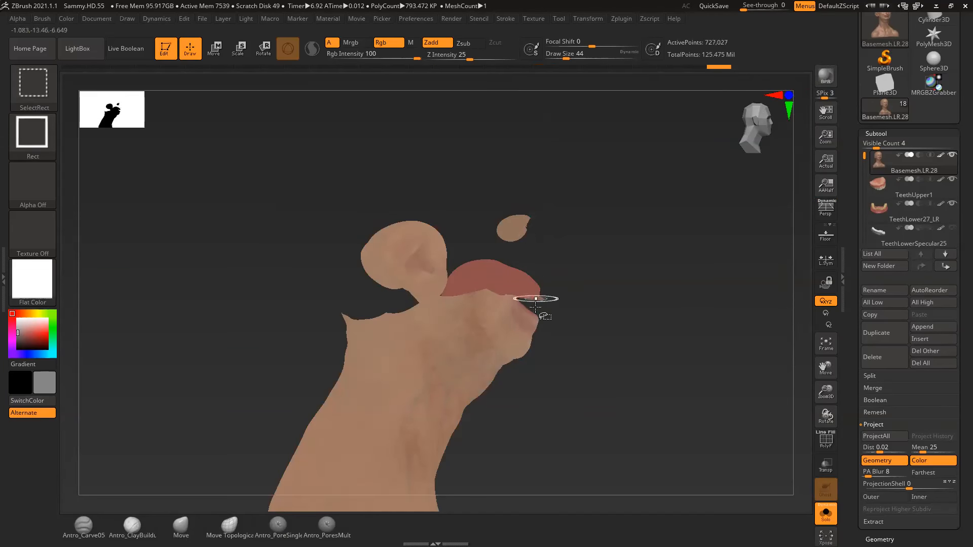
left_click(529, 320, "ctrl+shift")
left_click(533, 323, "ctrl+shift")
left_click(536, 314, "ctrl+shift")
left_click(542, 310, "ctrl+shift")
mouse_move(544, 319)
left_mouse_down("alt")
mouse_move(562, 341)
mouse_move(570, 310)
mouse_move(562, 294)
mouse_move(527, 278)
left_mouse_up("alt")
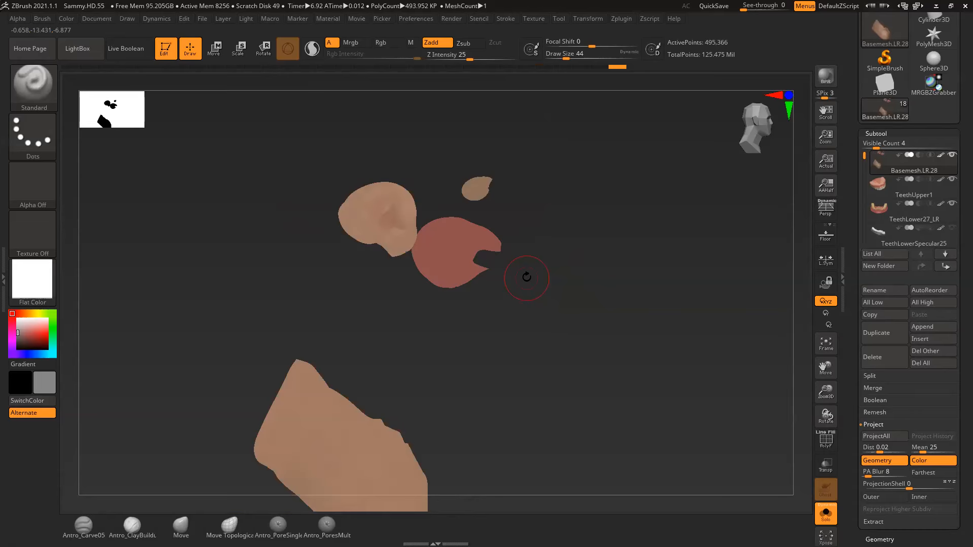
left_click_drag(532, 279, 563, 279, "ctrl+shift")
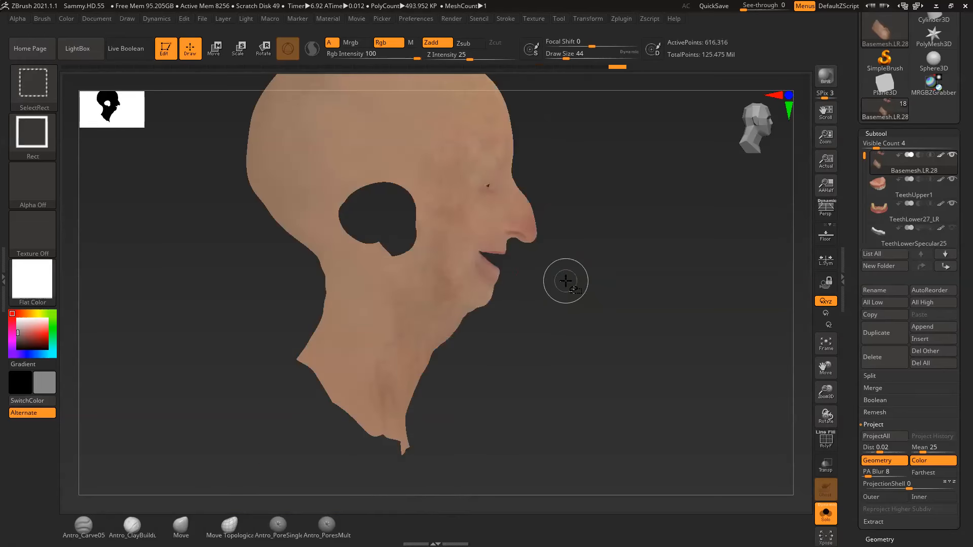
Hide the back half of the head so that only the front of the face and neck is shown
left_click_drag(586, 231, 589, 259, "alt")
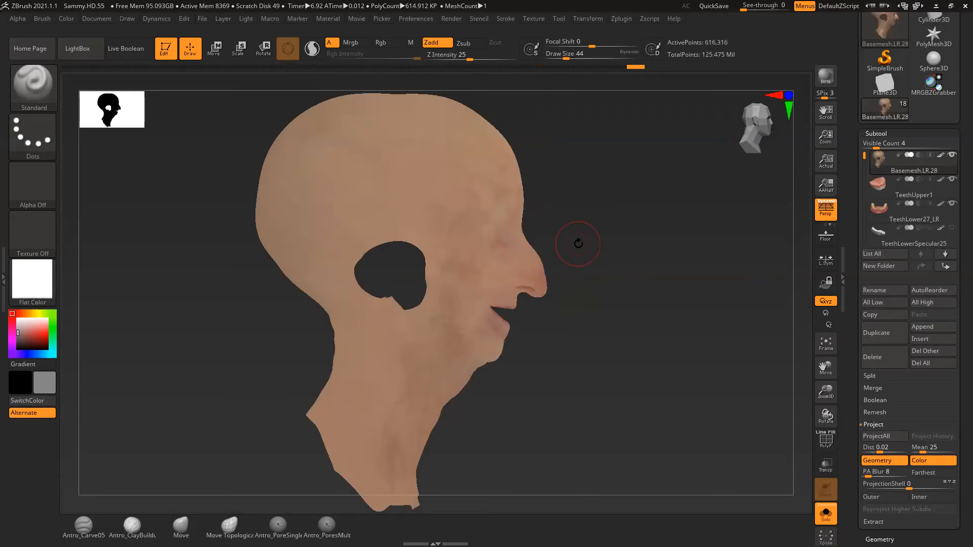
left_click_drag(605, 222, 572, 197, "alt")
left_click_drag(308, 134, 420, 475, "ctrl+shift")
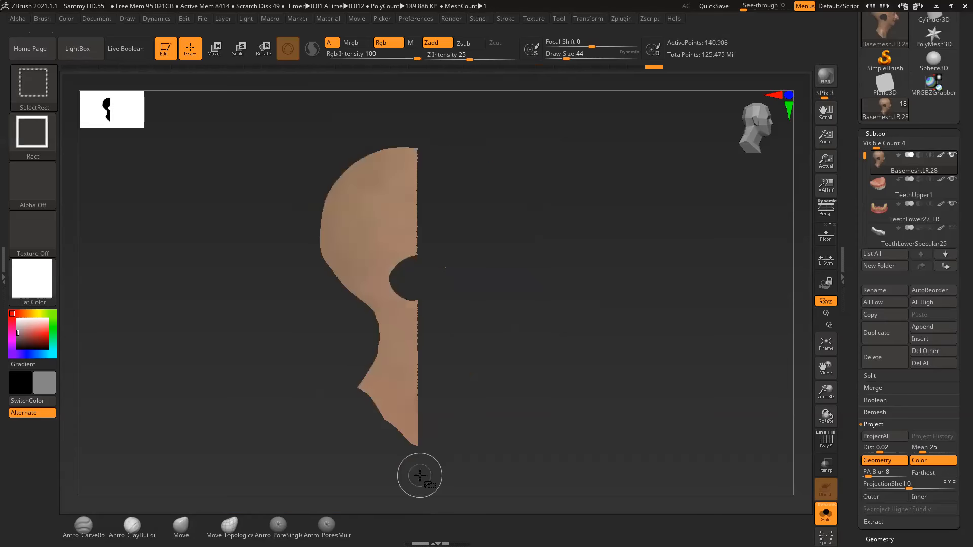
left_click(420, 476, "ctrl+shift")
left_click_drag(271, 107, 420, 482, "ctrl+shift")
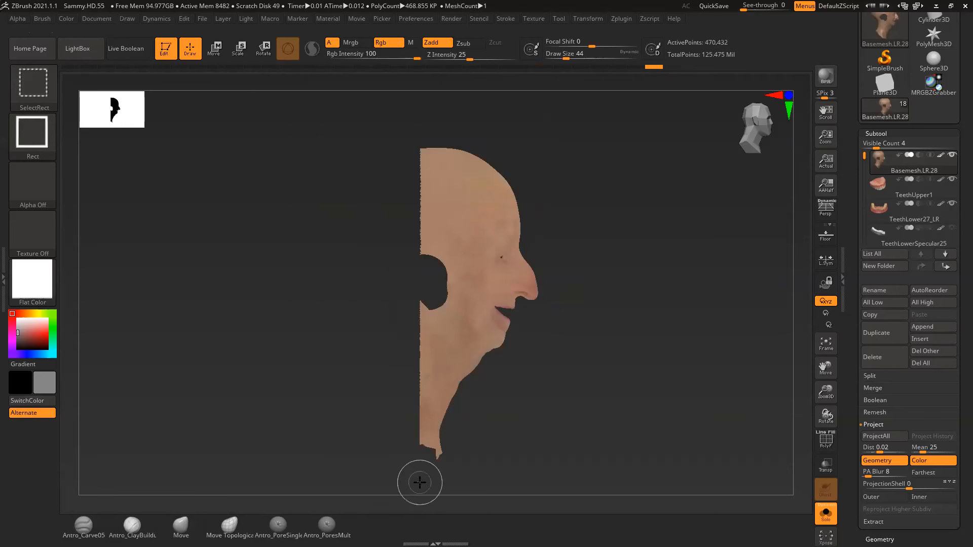
Turn perspective back on, assign BasicMaterial to the face, and step up to a higher subdivision level
left_click_drag(530, 393, 495, 382, "shift")
key("p")
left_click_drag(640, 338, 669, 372)
left_click_drag(604, 214, 577, 274, "alt")
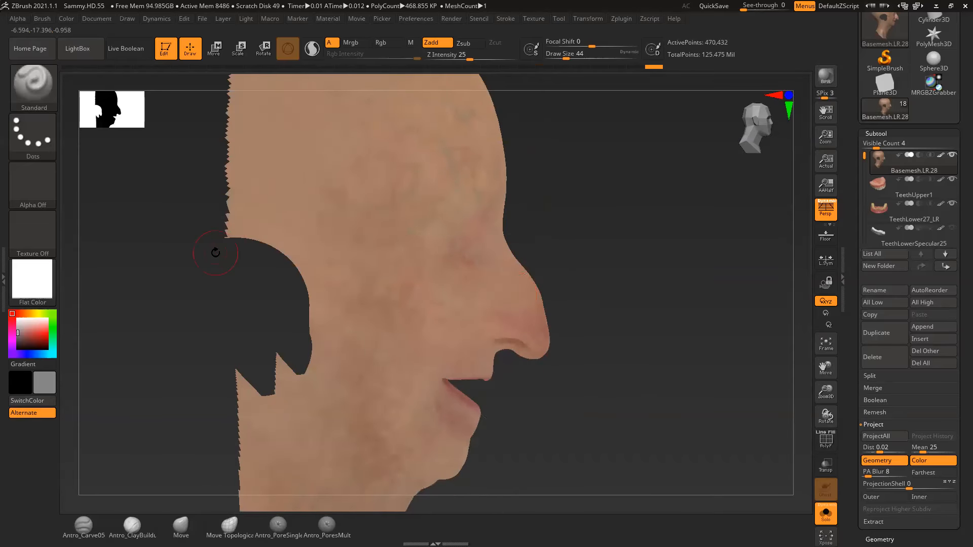
left_click(32, 280)
left_click(334, 244)
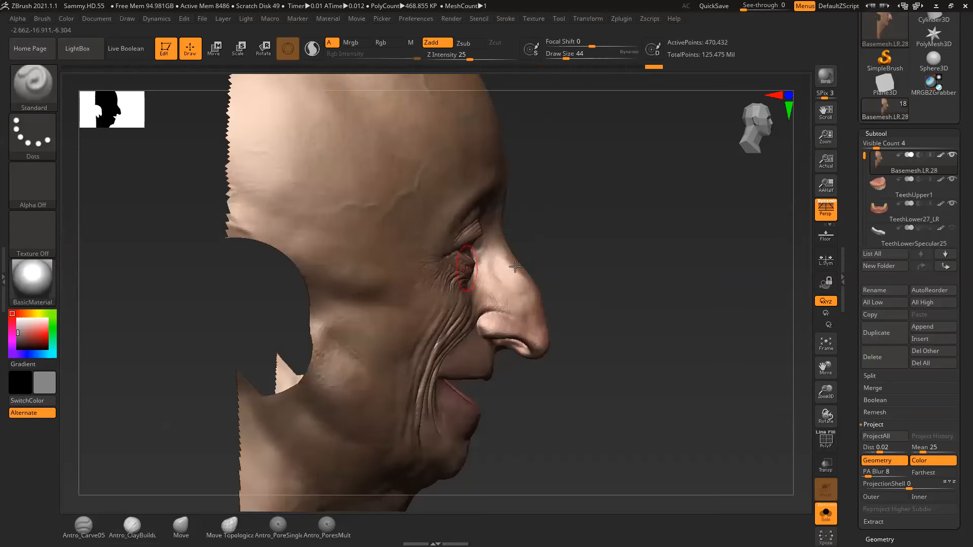
key("ctrl+d")
key("ctrl+d")
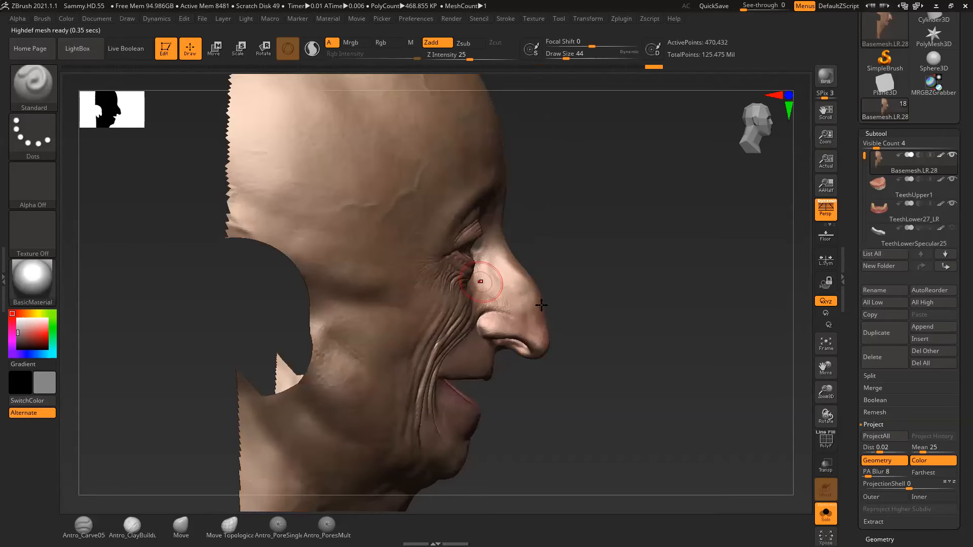
Examine the sculpted pores and wrinkles around the chin, lips, cheek, nose and eyes in close-up
mouse_move(550, 285)
left_mouse_down()
mouse_move(578, 257)
mouse_move(684, 322)
mouse_move(668, 274)
mouse_move(691, 324)
mouse_move(730, 287)
mouse_move(762, 345)
mouse_move(752, 258)
mouse_move(743, 278)
mouse_move(719, 230)
mouse_move(794, 434)
mouse_move(733, 369)
left_mouse_up()
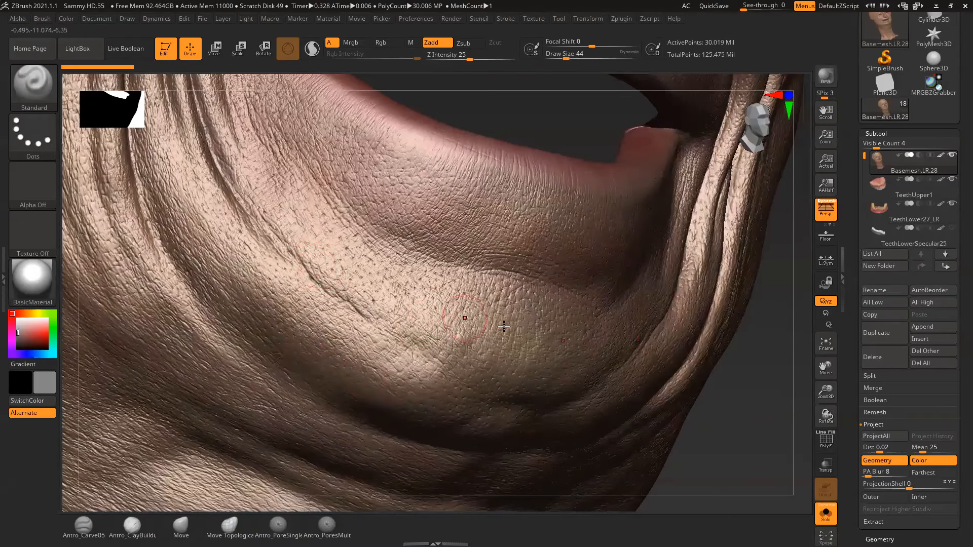
left_click_drag(745, 409, 484, 361)
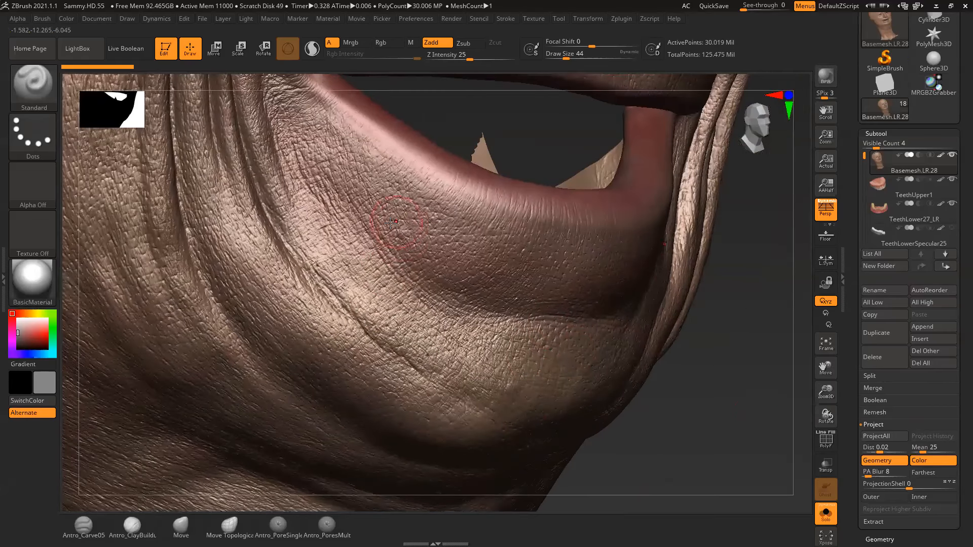
left_click_drag(745, 341, 658, 366)
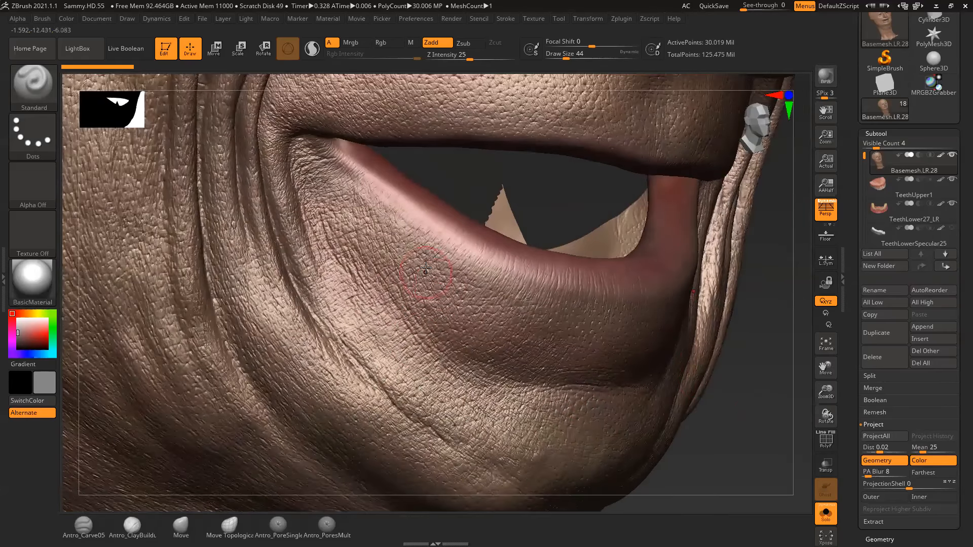
left_click_drag(731, 377, 758, 426, "alt")
left_click_drag(759, 249, 784, 387, "alt")
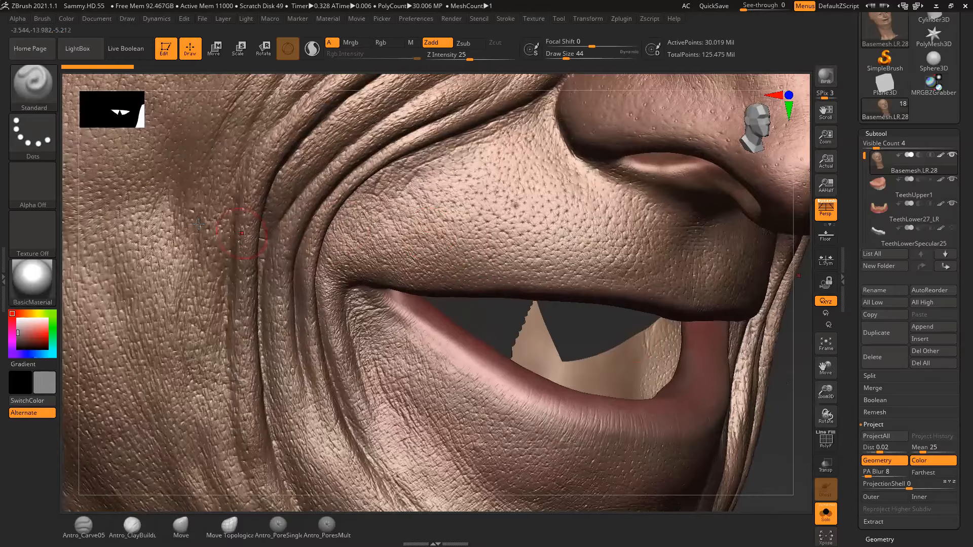
left_click_drag(784, 365, 754, 429)
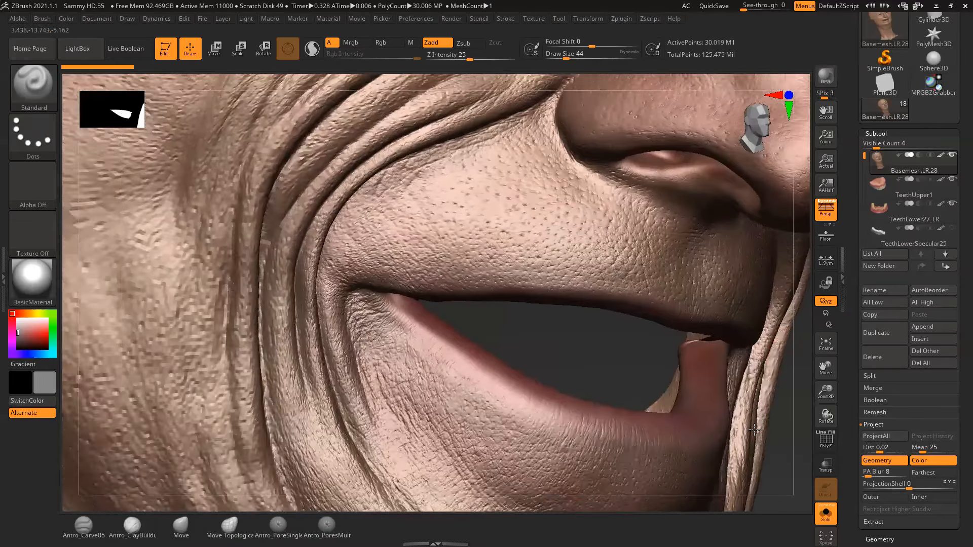
left_click_drag(792, 317, 747, 527, "alt")
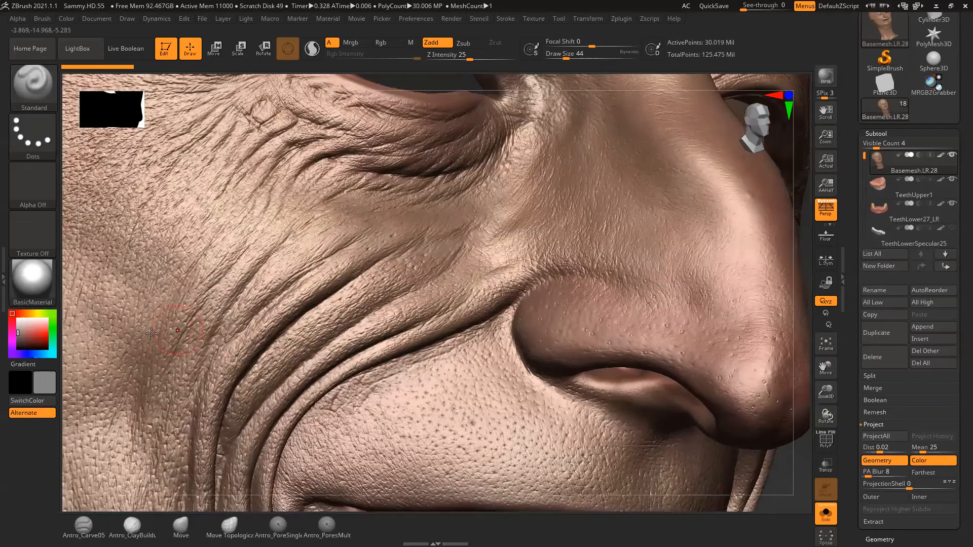
left_click_drag(70, 330, 381, 285, "alt")
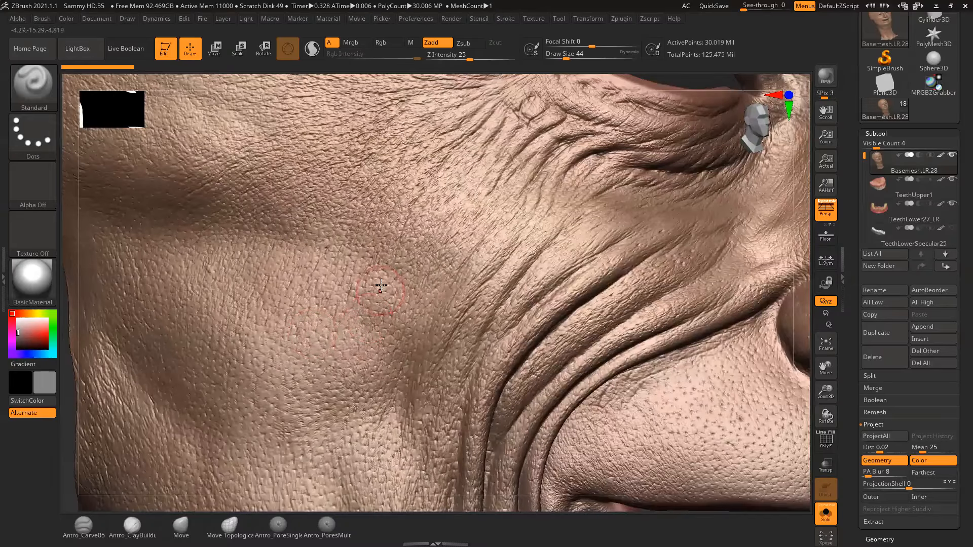
left_click_drag(796, 296, 789, 315, "alt")
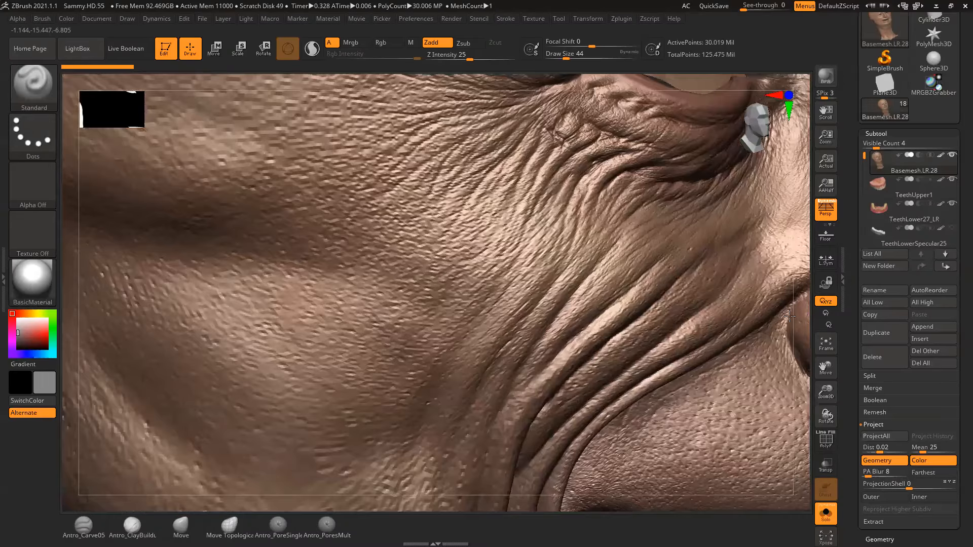
left_click_drag(801, 268, 786, 276)
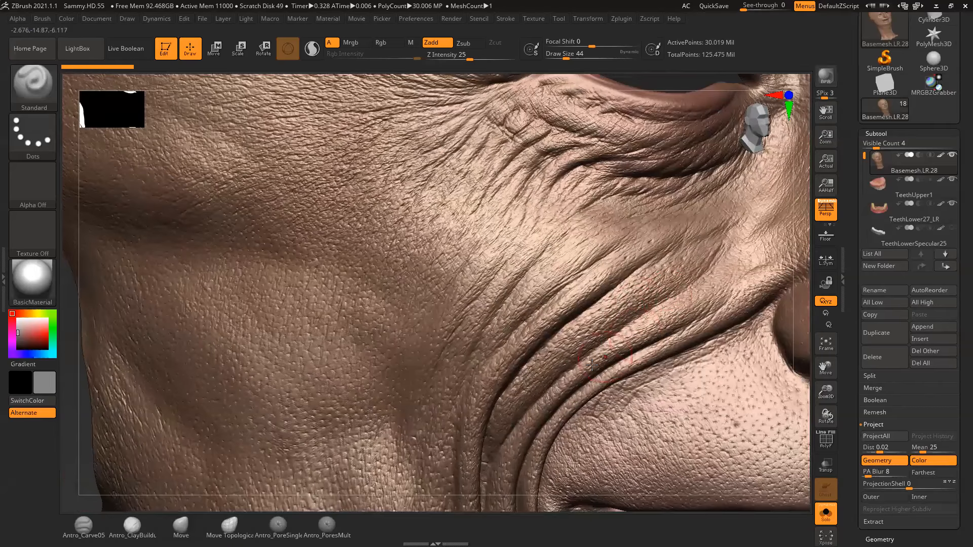
left_click_drag(803, 272, 765, 393)
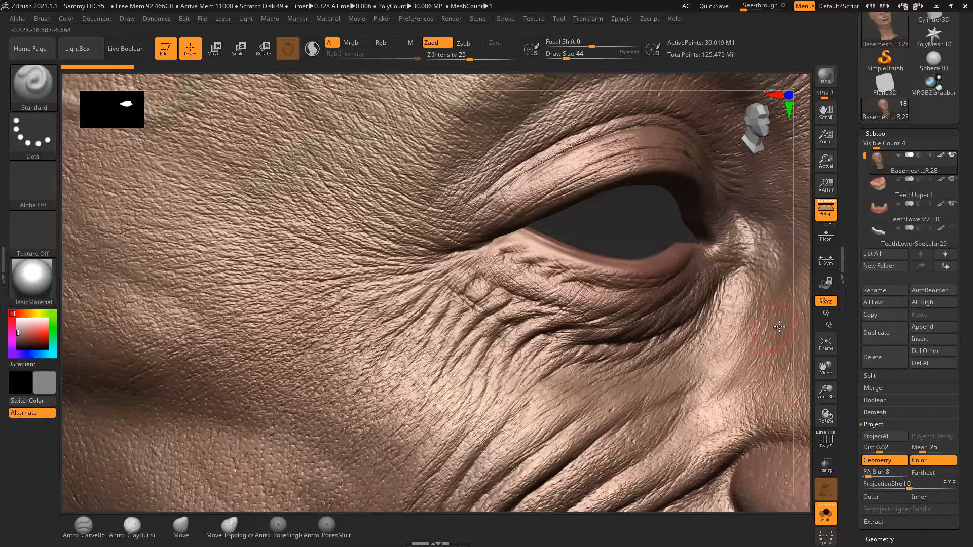
left_click_drag(798, 328, 621, 299)
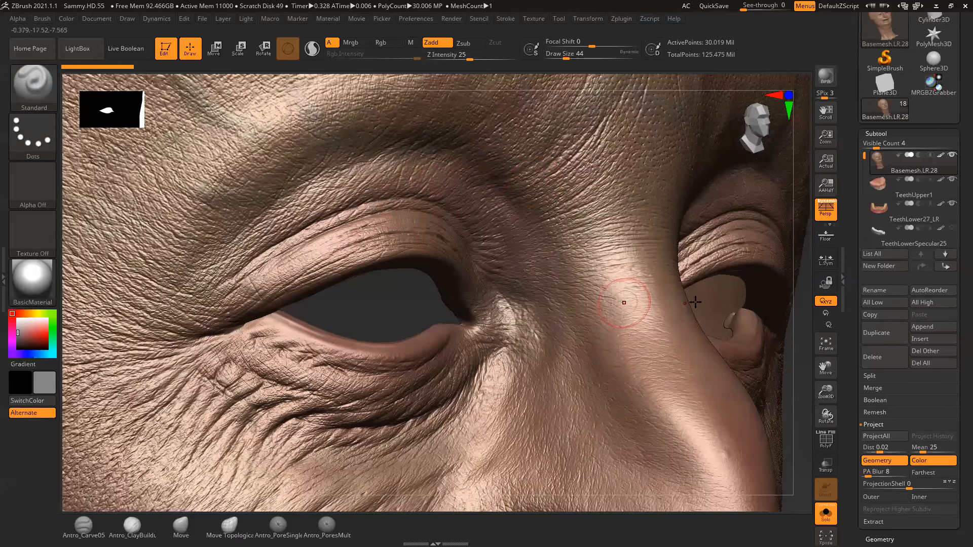
Assign the Flat Color material to the head and examine the painted skin colour on the chin and neck
left_click_drag(801, 340, 724, 190, "alt")
left_click(32, 279)
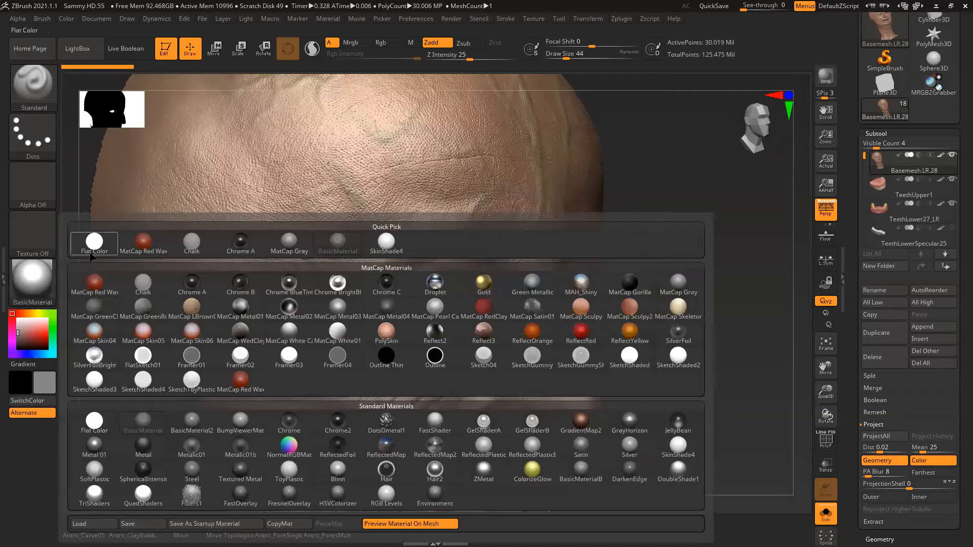
left_click(500, 397)
left_click_drag(645, 295, 636, 238, "alt")
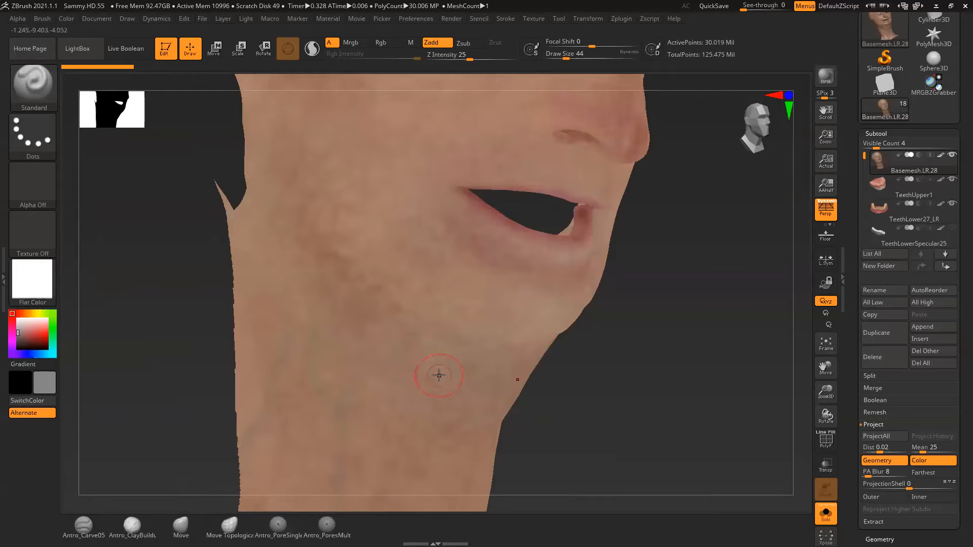
left_click_drag(624, 390, 684, 321)
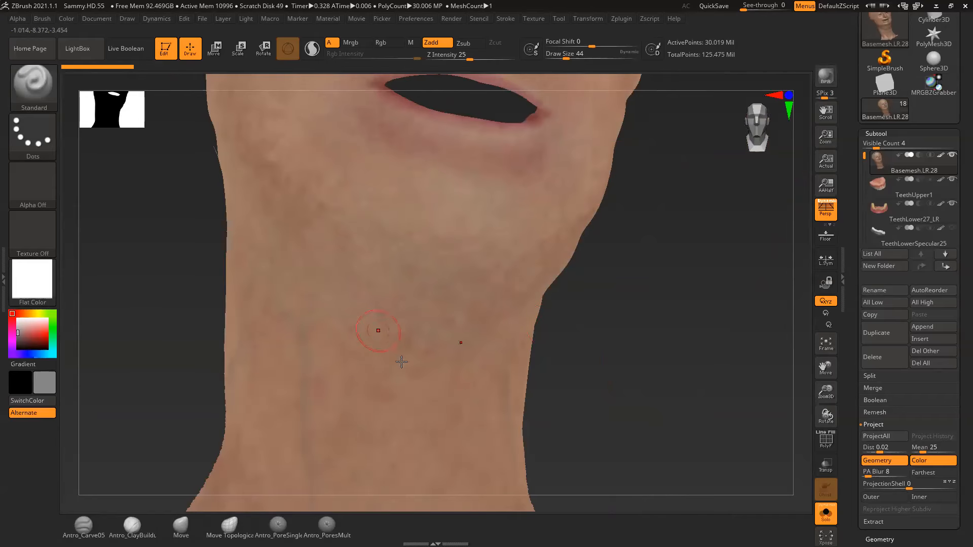
left_click_drag(625, 343, 452, 275)
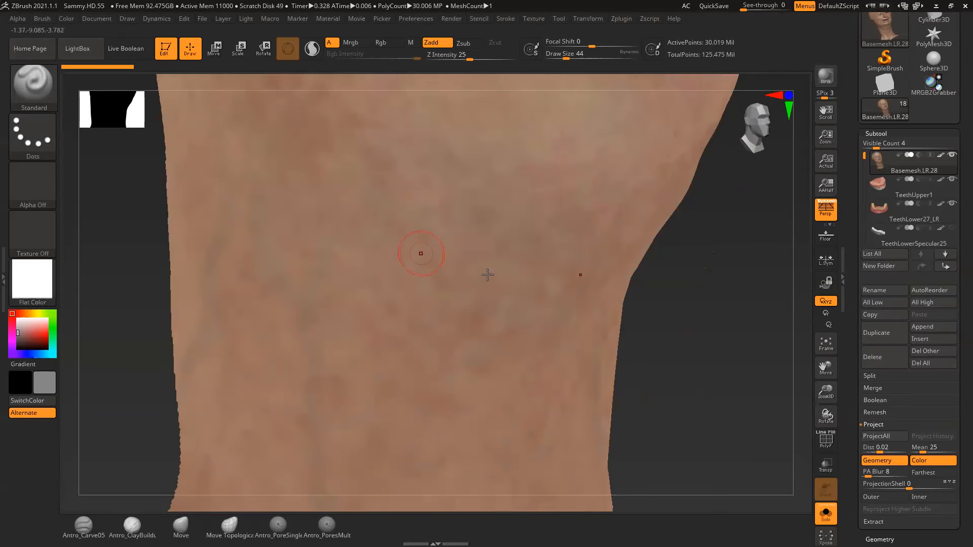
left_click_drag(696, 335, 620, 316)
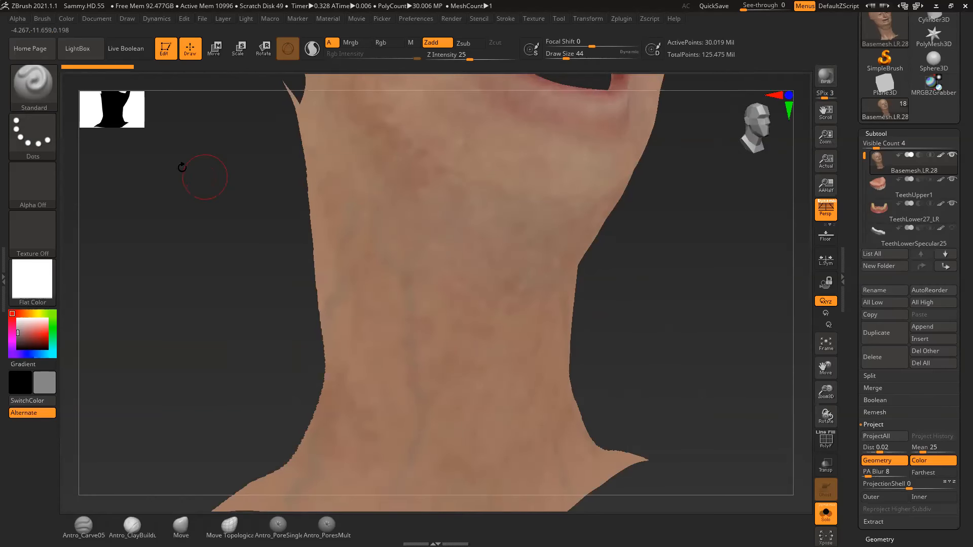
Choose the Antro_ColorSpray brush and set its draw size to 20 for painting the front of the neck
left_click(51, 90)
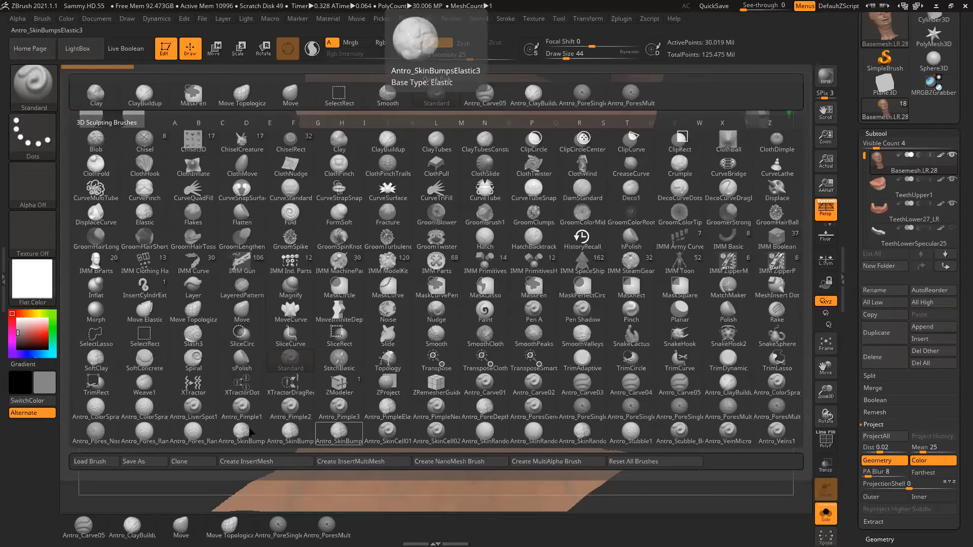
left_click(143, 413)
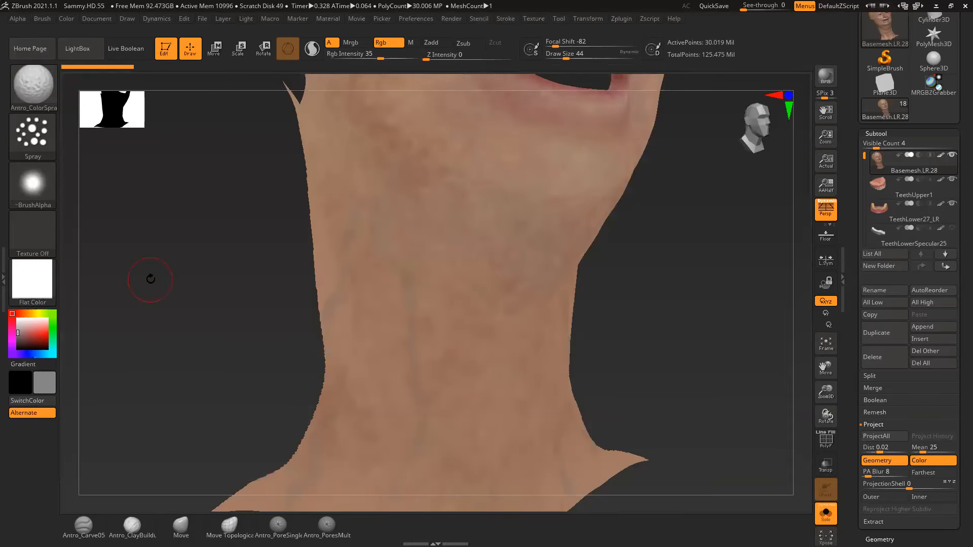
mouse_move(155, 279)
left_mouse_down()
mouse_move(145, 282)
mouse_move(604, 326)
mouse_move(625, 319)
mouse_move(701, 341)
mouse_move(673, 271)
left_mouse_up()
key("space")
mouse_move(674, 322)
left_mouse_down()
mouse_move(647, 298)
mouse_move(678, 303)
mouse_move(701, 269)
mouse_move(478, 245)
left_mouse_up()
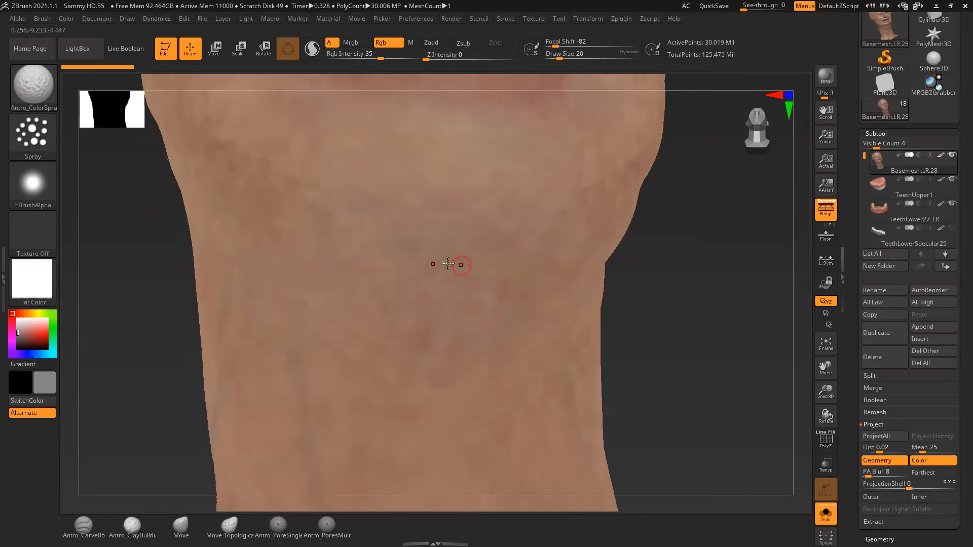
Examine the Spray stroke's variance settings, the available alphas, and the current alpha's Modify options and adjustment curve
left_click(32, 134)
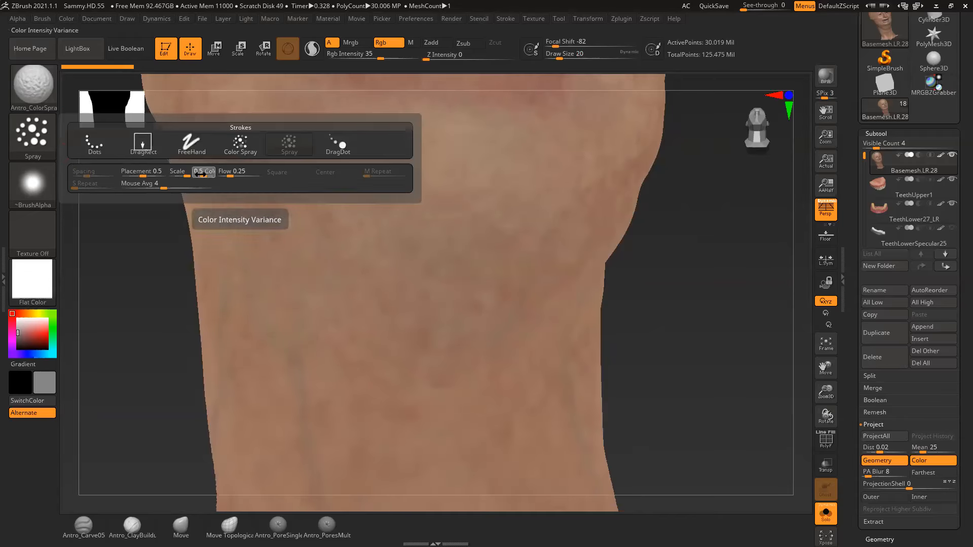
mouse_move(38, 175)
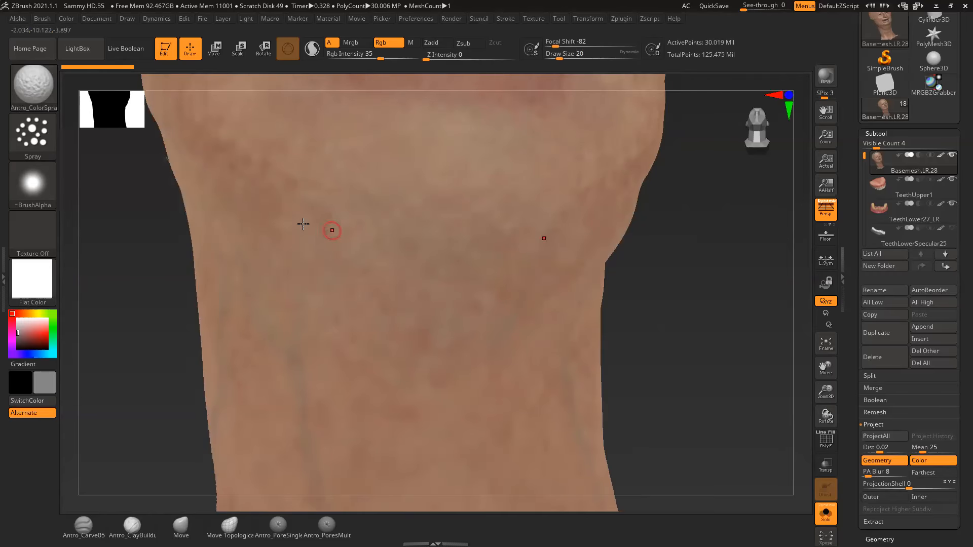
left_click(34, 184)
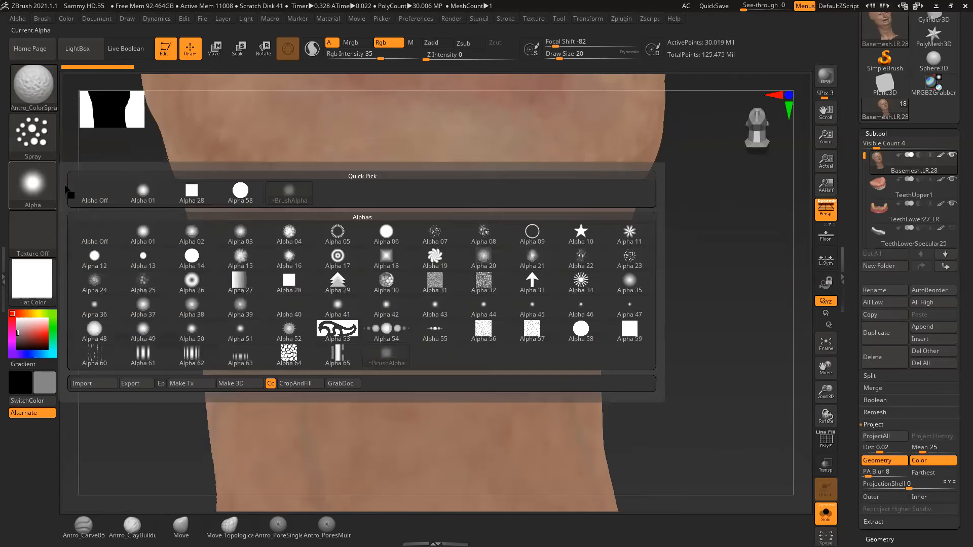
mouse_move(259, 316)
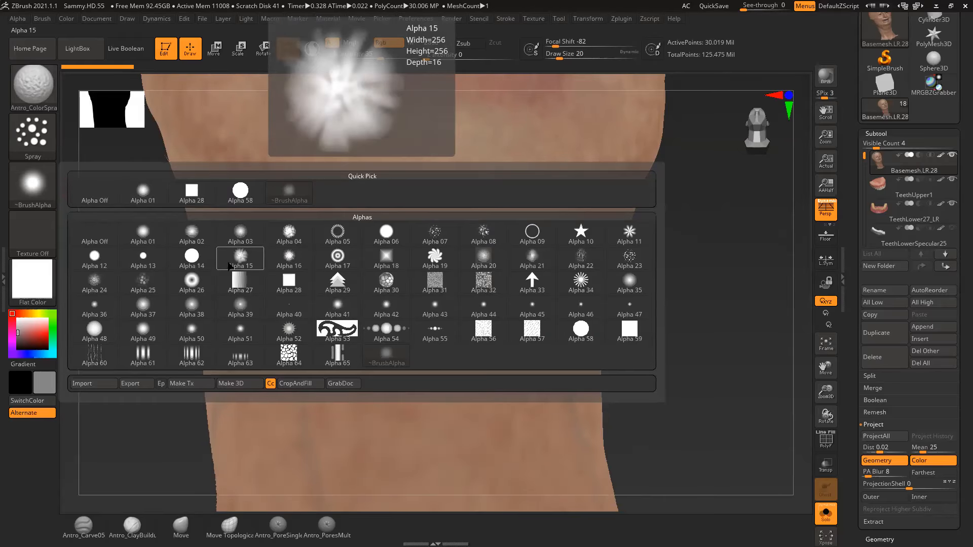
left_click(18, 19)
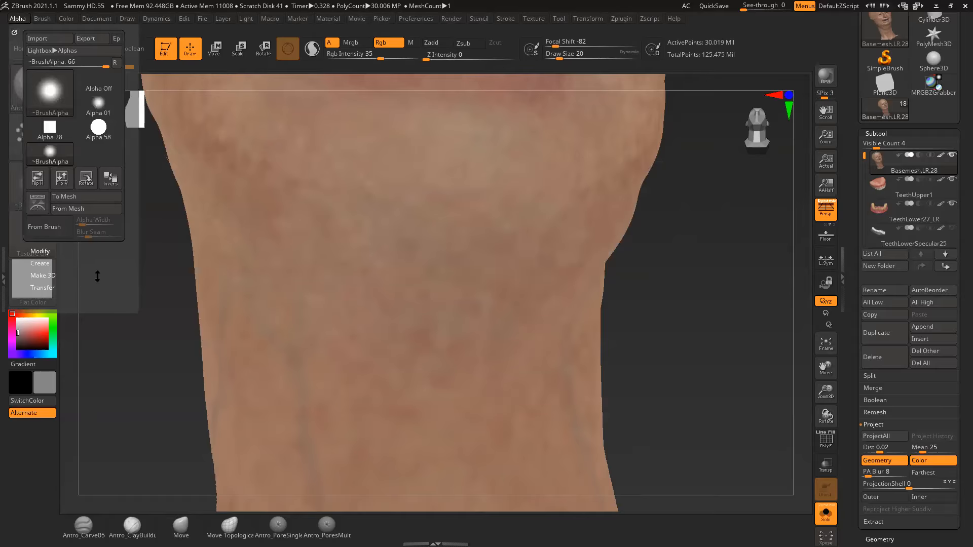
left_click(48, 253)
left_click(71, 382)
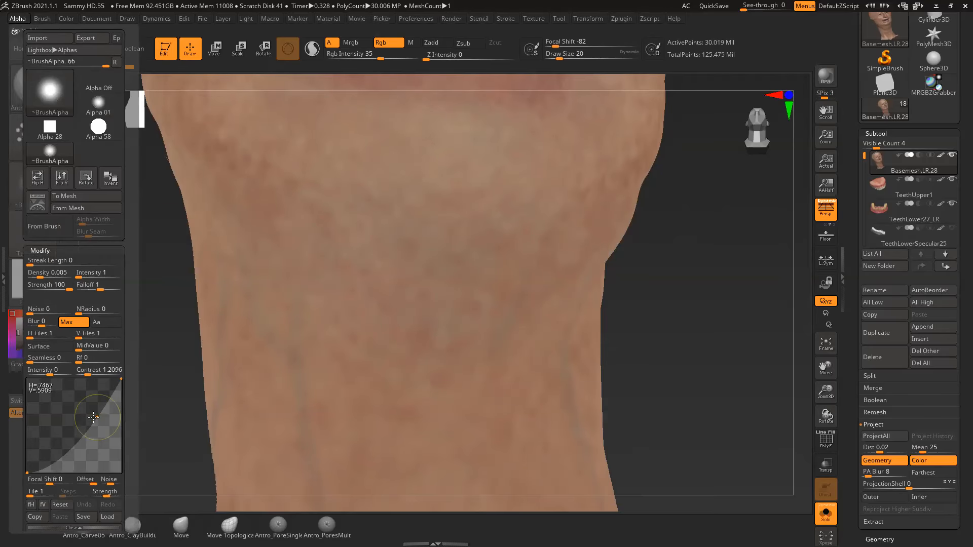
Set the brush's RGB intensity to 57, spray a grey test patch on the throat and undo it
mouse_move(676, 284)
left_mouse_down()
mouse_move(694, 301)
mouse_move(686, 291)
left_mouse_up()
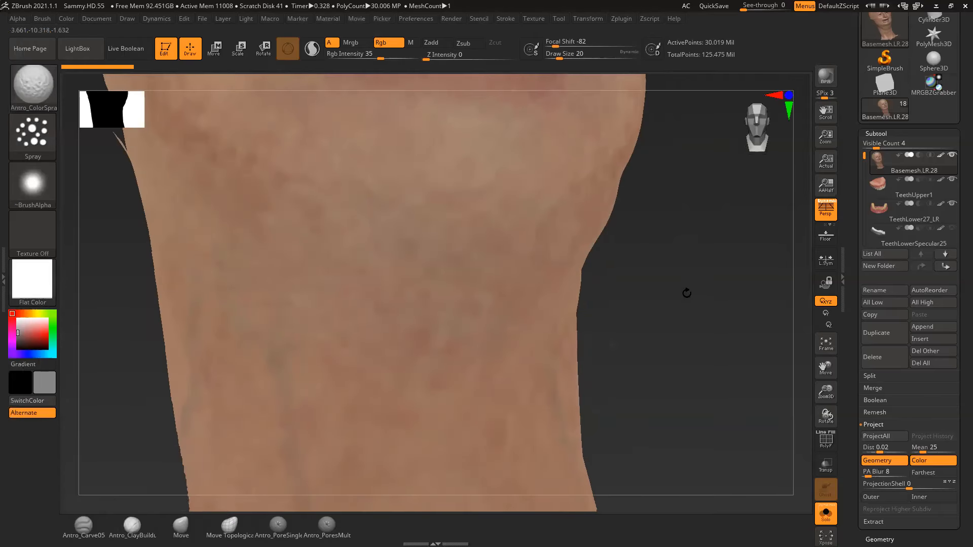
left_click(396, 59)
left_click_drag(628, 248, 654, 229, "alt")
left_click_drag(402, 263, 418, 298)
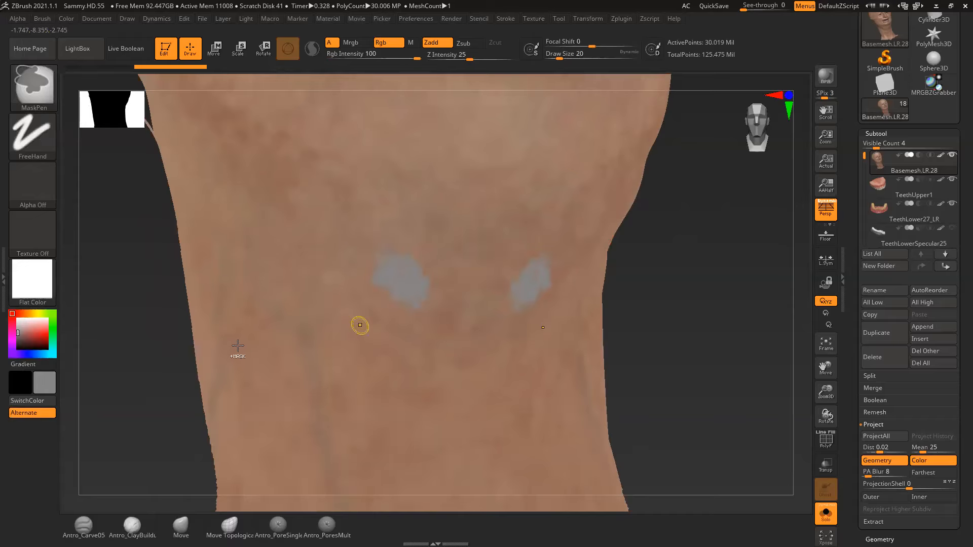
key("ctrl+z")
Choose a dark red paint colour, spray a dense test patch across the throat and undo it
mouse_move(31, 335)
left_mouse_down()
mouse_move(15, 350)
mouse_move(38, 340)
mouse_move(53, 353)
mouse_move(47, 342)
left_mouse_up()
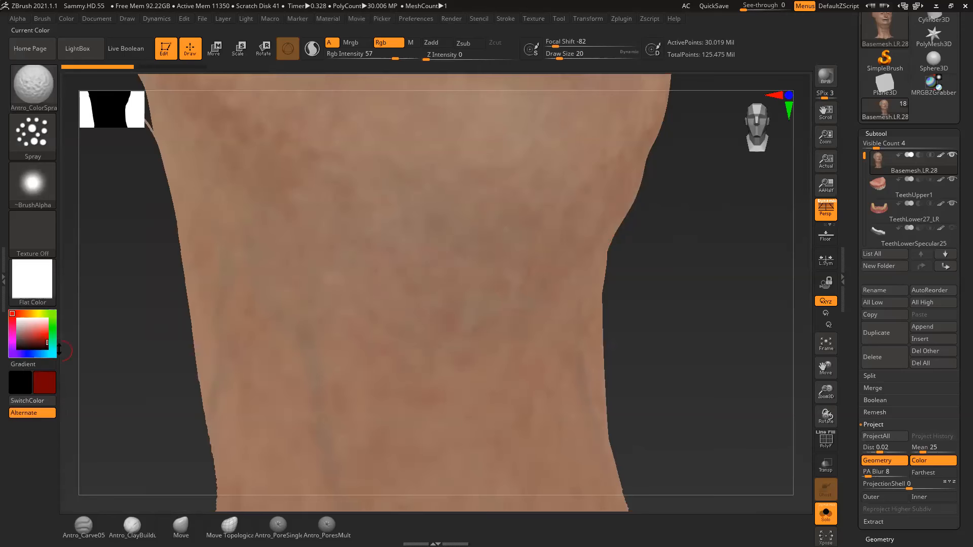
mouse_move(315, 219)
left_mouse_down()
mouse_move(358, 274)
mouse_move(373, 332)
mouse_move(425, 271)
mouse_move(408, 366)
left_mouse_up()
key("ctrl")
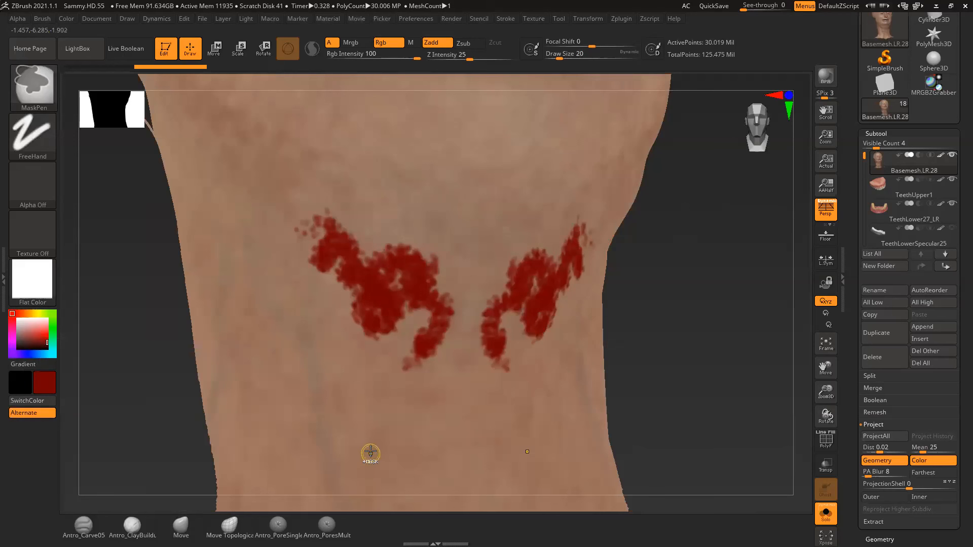
key("ctrl+z")
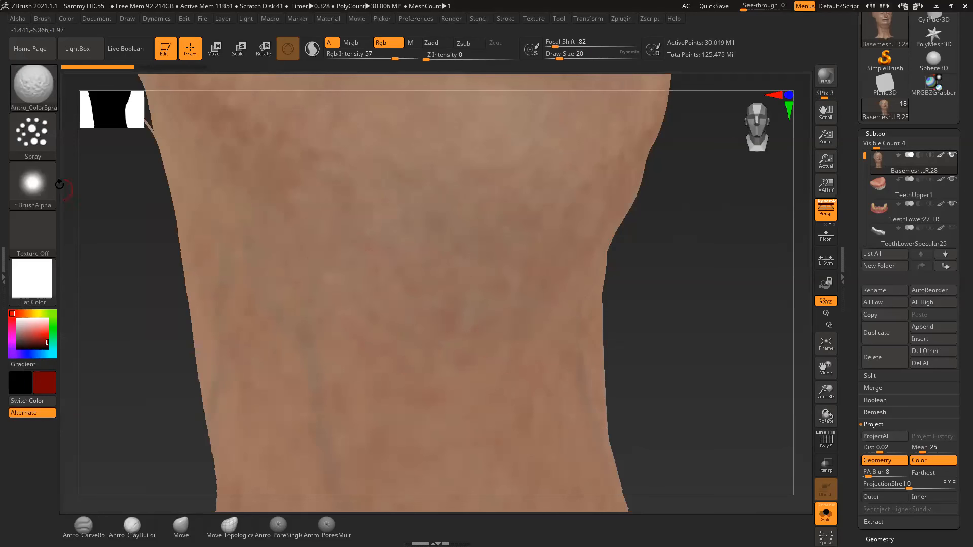
Adjust the Spray stroke's settings, scatter sparse dark red test spots over the throat and undo them
left_click(43, 135)
mouse_move(267, 259)
left_mouse_down()
mouse_move(282, 281)
mouse_move(342, 284)
mouse_move(413, 345)
mouse_move(361, 394)
left_mouse_up()
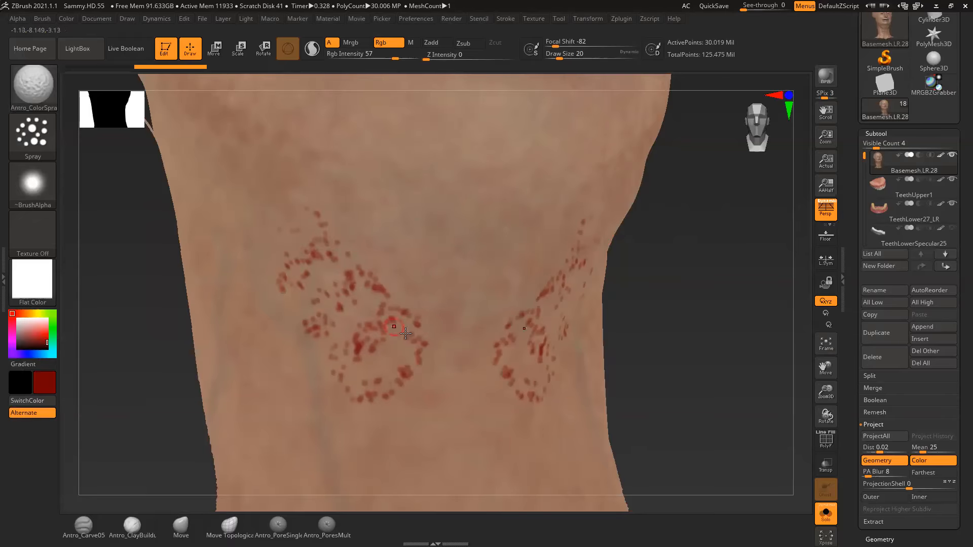
key("ctrl")
key("ctrl+z")
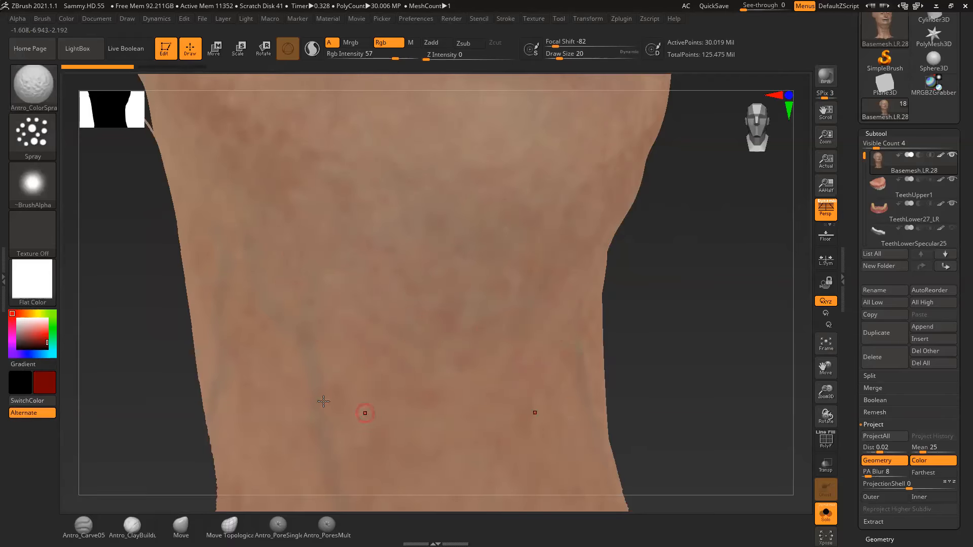
Try Alpha 37 on the spray brush with a small dark red test stroke high on the neck
left_click(55, 209)
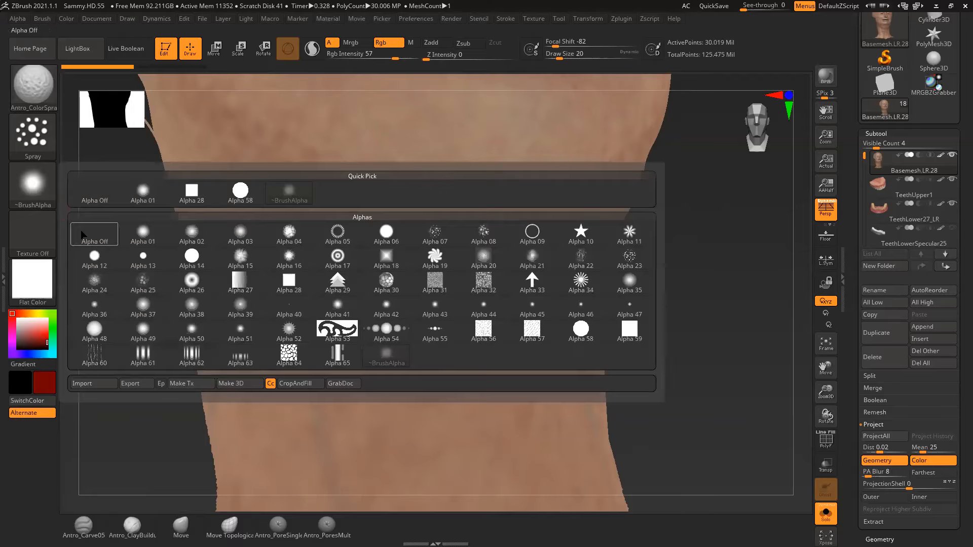
left_click(144, 305)
left_click_drag(250, 217, 320, 263)
key("ctrl")
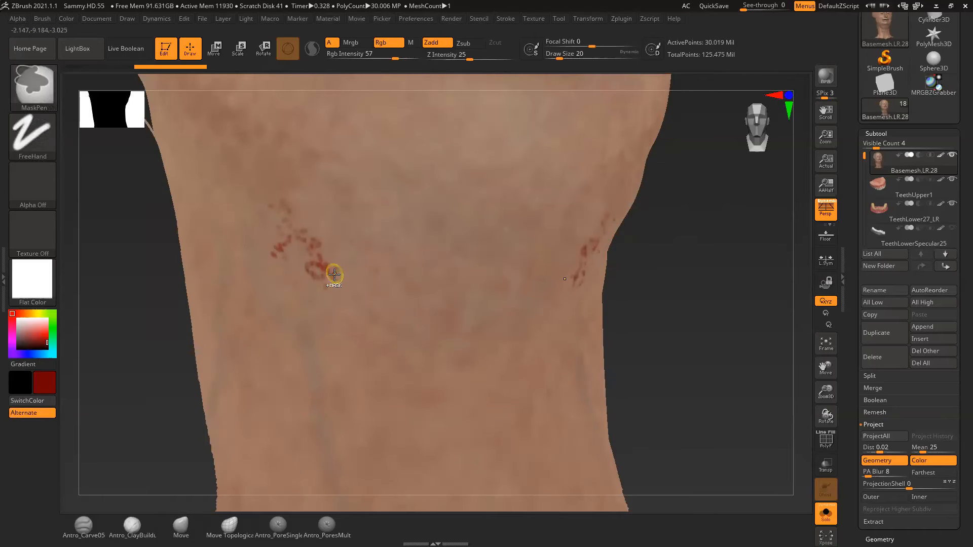
Apply Alpha 37 with a draw size of 51, spray a broad dark red test stroke on the throat and undo it
left_click(33, 183)
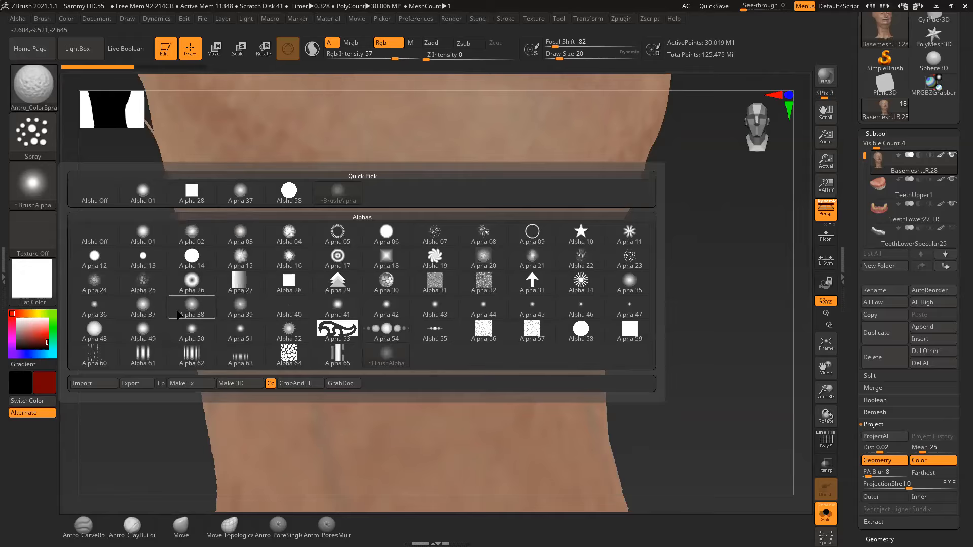
left_click(143, 308)
key("space")
left_click_drag(362, 250, 357, 251)
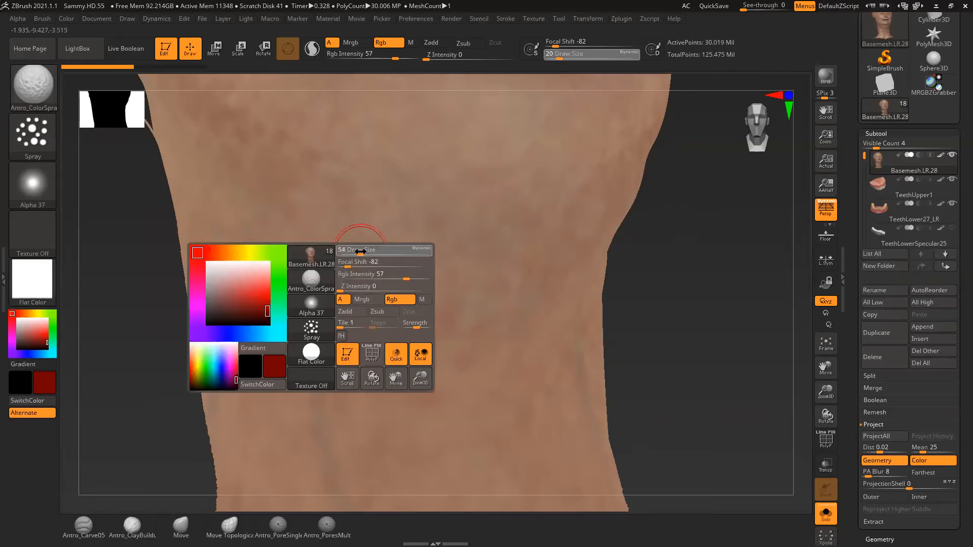
left_click_drag(285, 267, 425, 395)
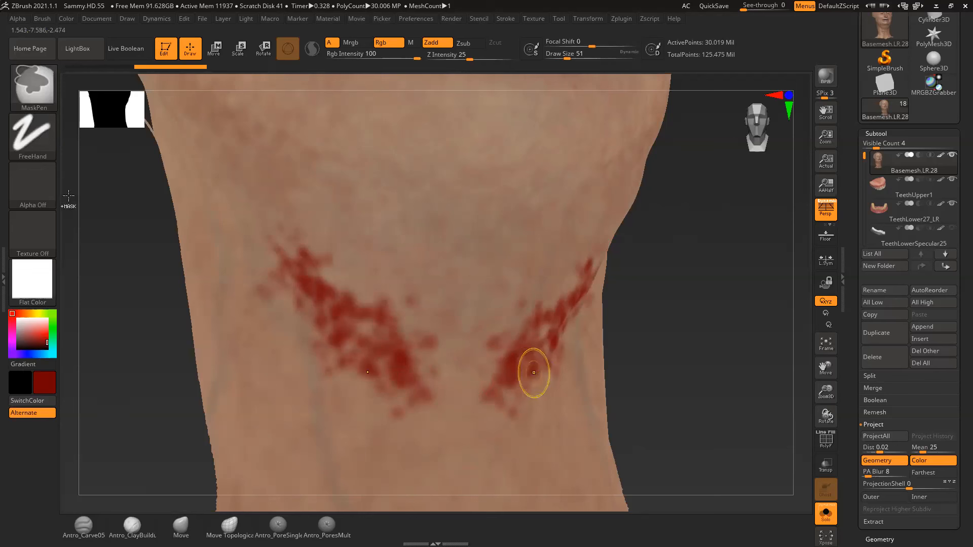
key("ctrl+z")
Set the Spray stroke's Flow variance to 0 and its Placement variance to about 0.78
left_click(33, 135)
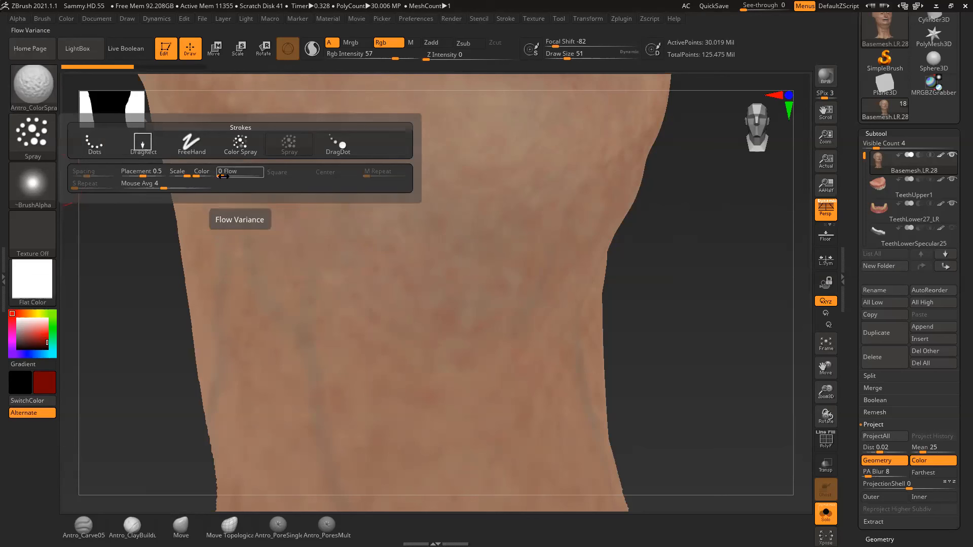
left_click(33, 135)
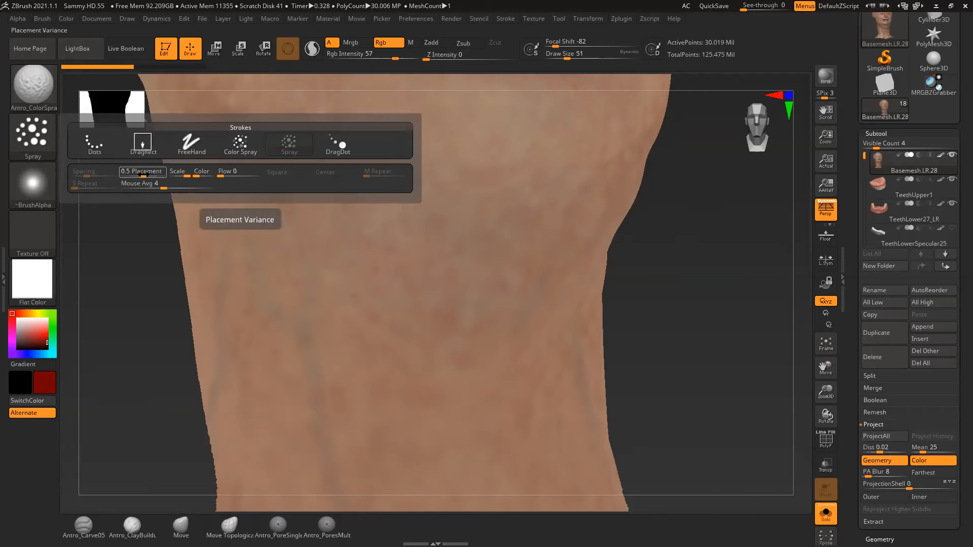
left_click_drag(141, 175, 145, 176)
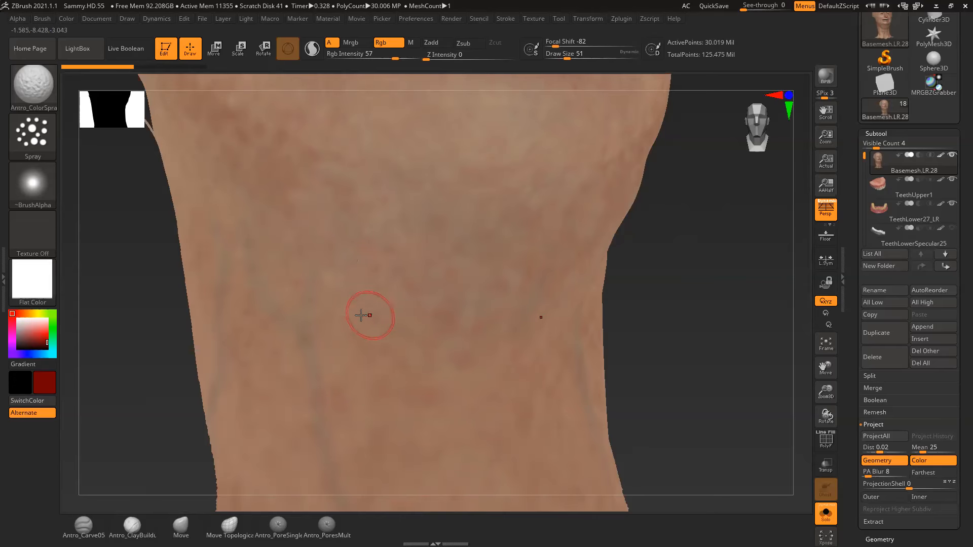
Spray a dark red test stroke down the throat with the changed stroke variance and undo it
left_click_drag(618, 284, 473, 282)
mouse_move(307, 253)
left_mouse_down()
mouse_move(375, 355)
mouse_move(272, 251)
mouse_move(369, 358)
left_mouse_up()
mouse_move(576, 329)
left_mouse_down()
mouse_move(625, 347)
mouse_move(548, 342)
left_mouse_up()
key("ctrl+z")
Sample a brownish skin tone from the neck as the paint colour and reduce the draw size to 33
key("space")
left_click_drag(412, 297, 410, 298)
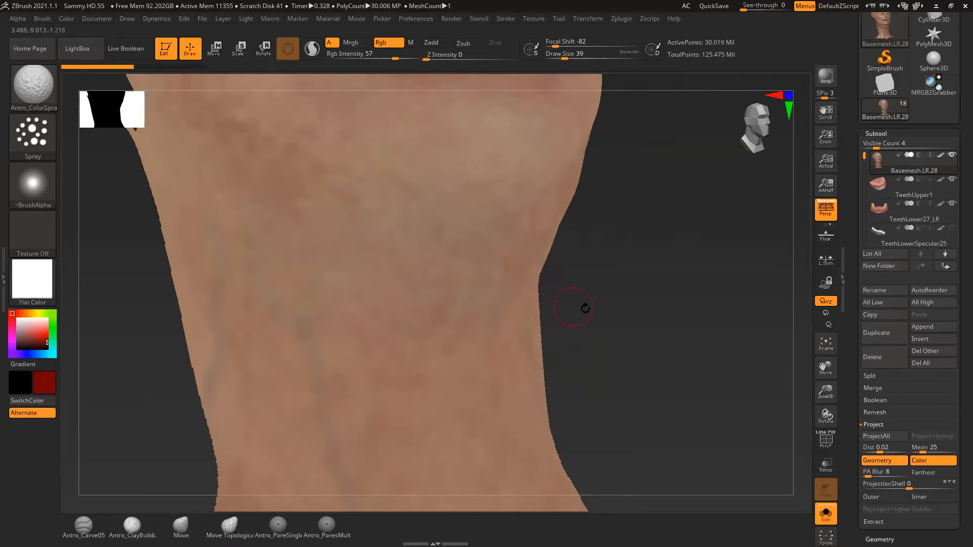
left_click_drag(585, 308, 471, 315, "shift")
mouse_move(40, 330)
left_mouse_down()
mouse_move(119, 336)
mouse_move(396, 294)
mouse_move(387, 203)
left_mouse_up()
key("space")
left_click_drag(436, 287, 433, 287)
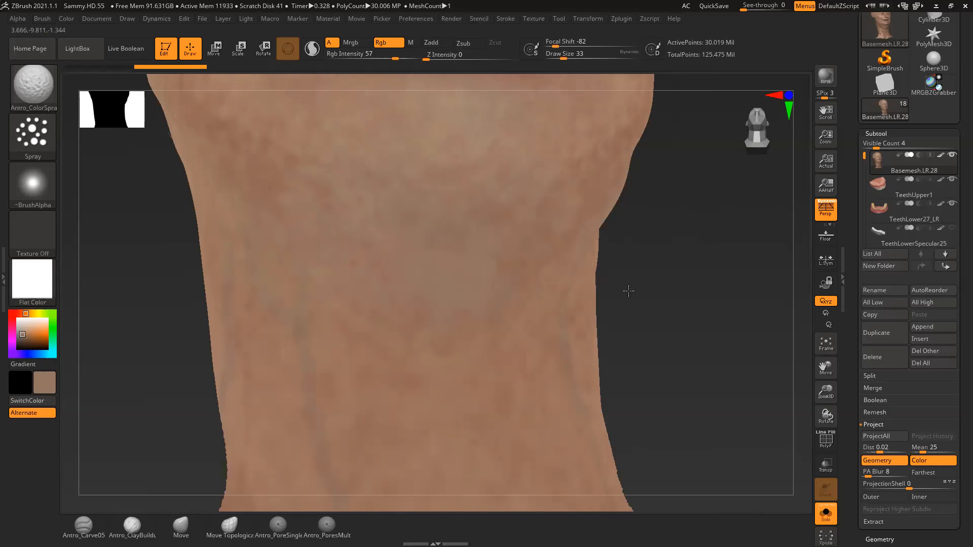
Set the spray brush's Rgb Intensity to 10 for softer colour strokes on the neck and jaw
left_click_drag(628, 291, 563, 298)
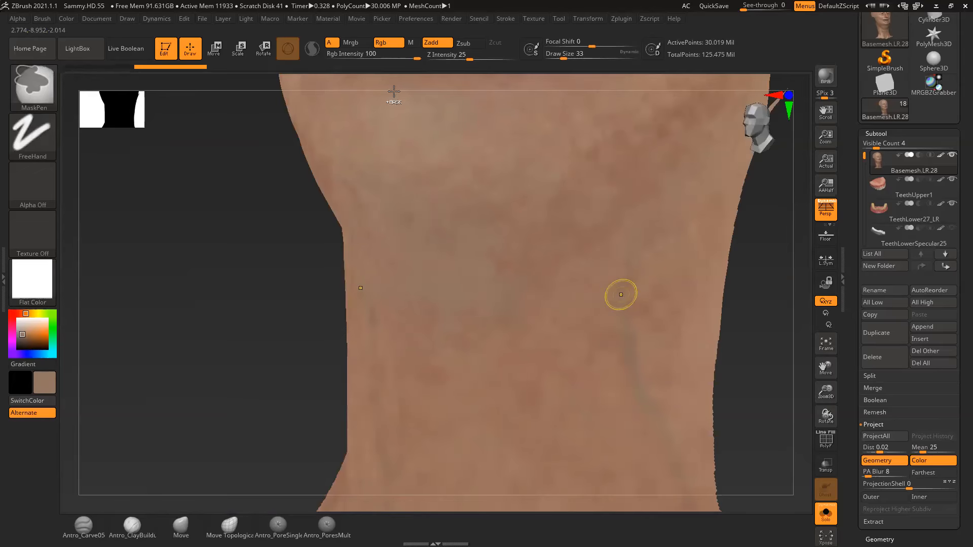
left_click_drag(400, 59, 357, 59)
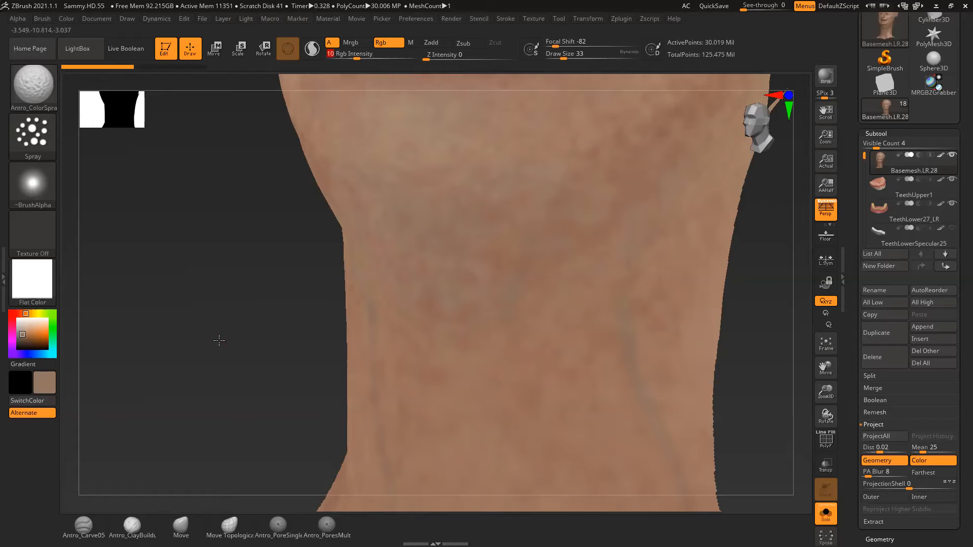
left_click_drag(219, 340, 284, 335)
left_click_drag(714, 298, 692, 310)
mouse_move(717, 268)
left_mouse_down("alt")
mouse_move(685, 337)
mouse_move(710, 304)
mouse_move(463, 239)
left_mouse_up("alt")
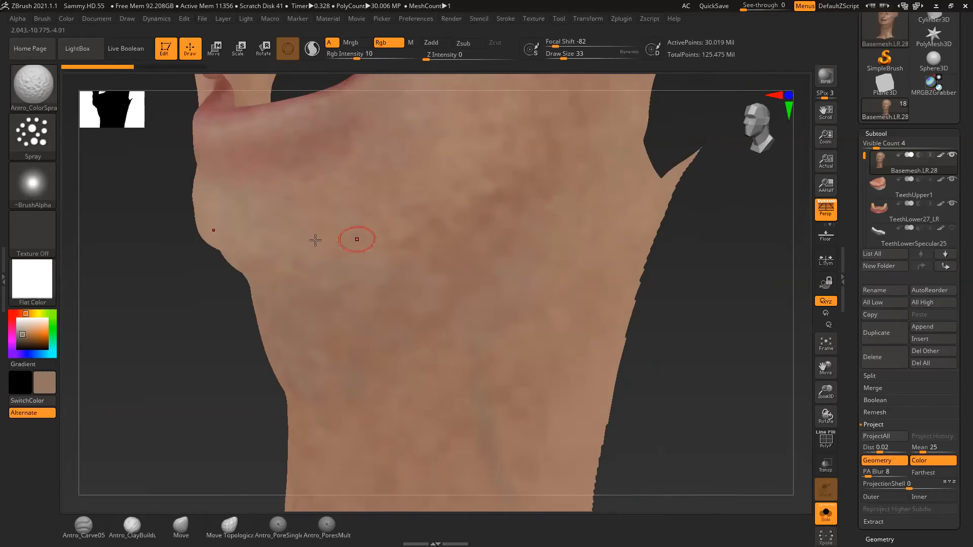
Reduce the Spray stroke's Placement variance so the colour dots scatter less
left_click(33, 135)
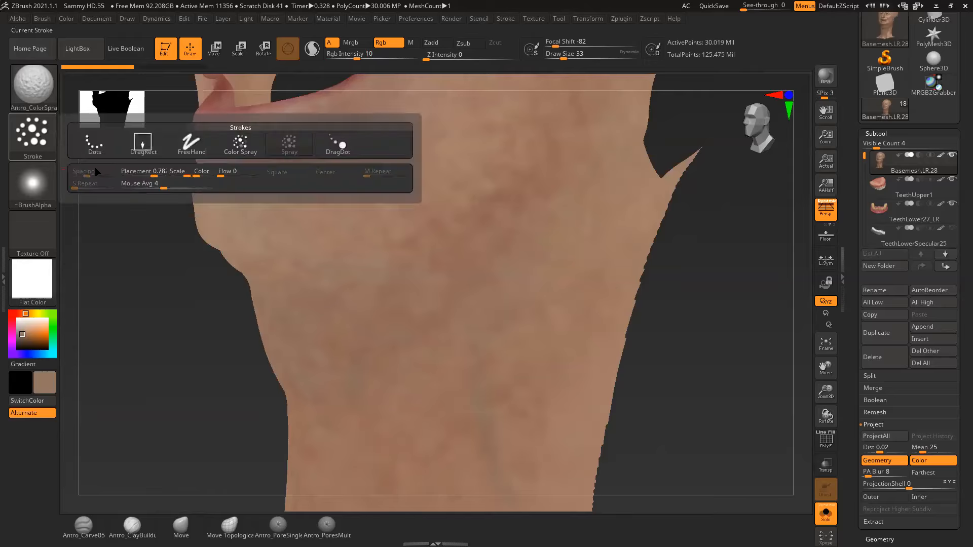
left_click(155, 171)
left_click(33, 135)
left_click(32, 134)
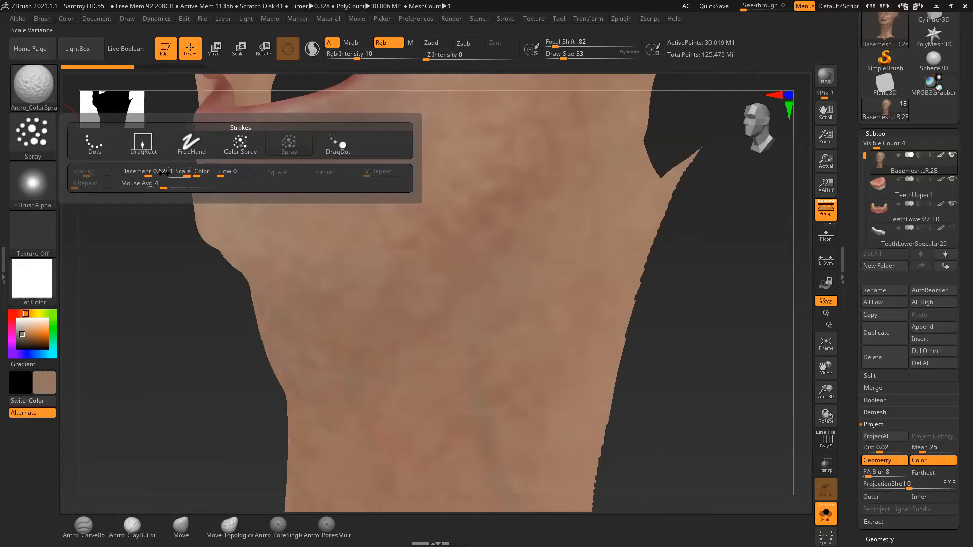
left_click(143, 173)
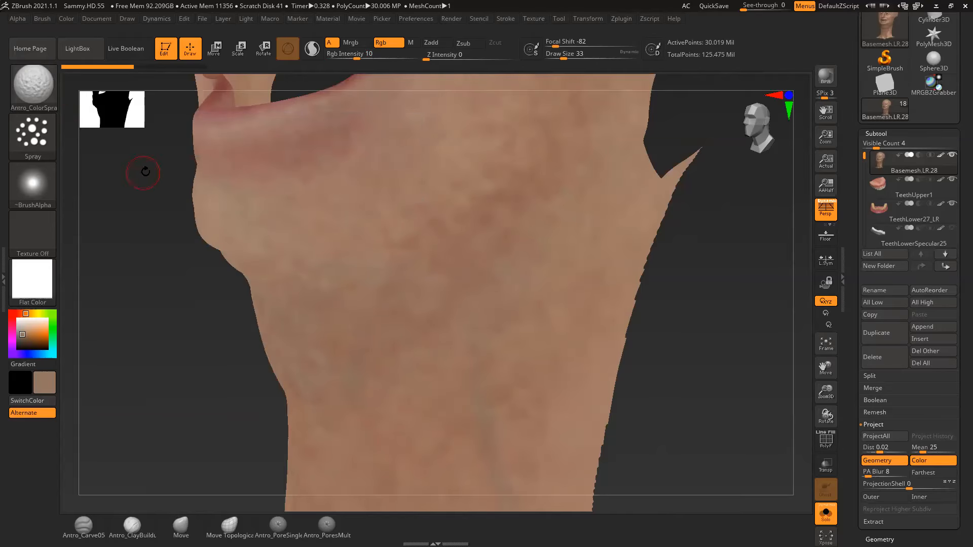
Set the Rgb Intensity to 5 and the draw size to 44, and spray the brownish tone along the jaw
left_click_drag(701, 211, 655, 255, "alt")
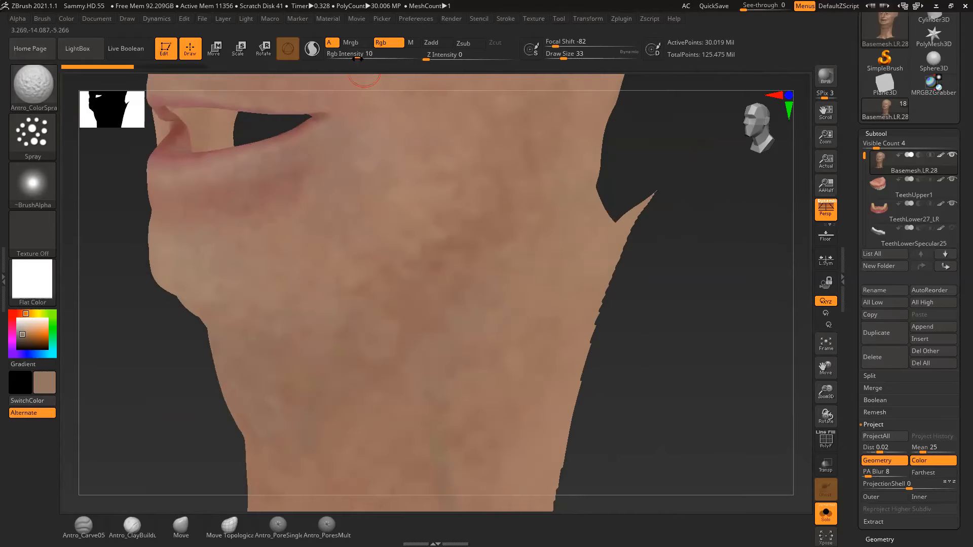
left_click_drag(356, 55, 348, 57)
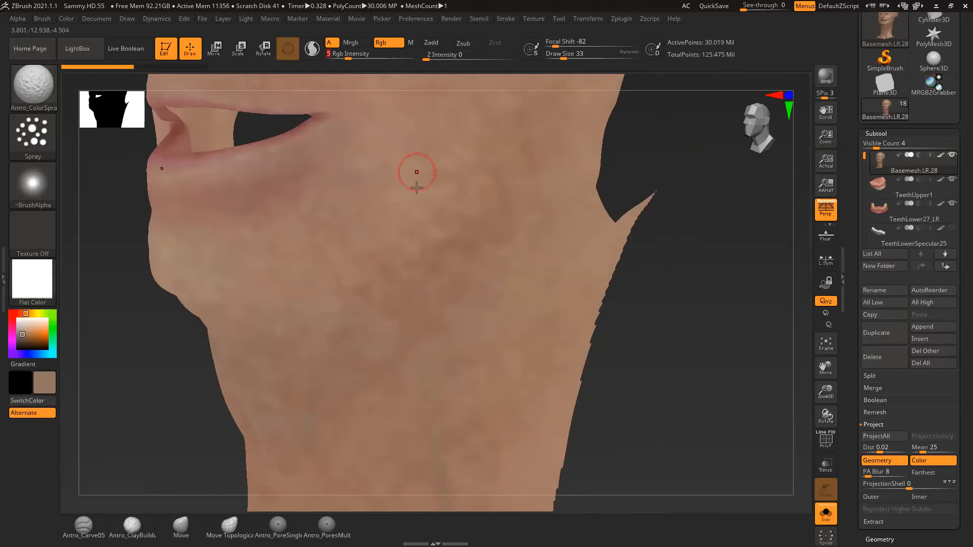
left_click_drag(677, 299, 698, 309, "alt")
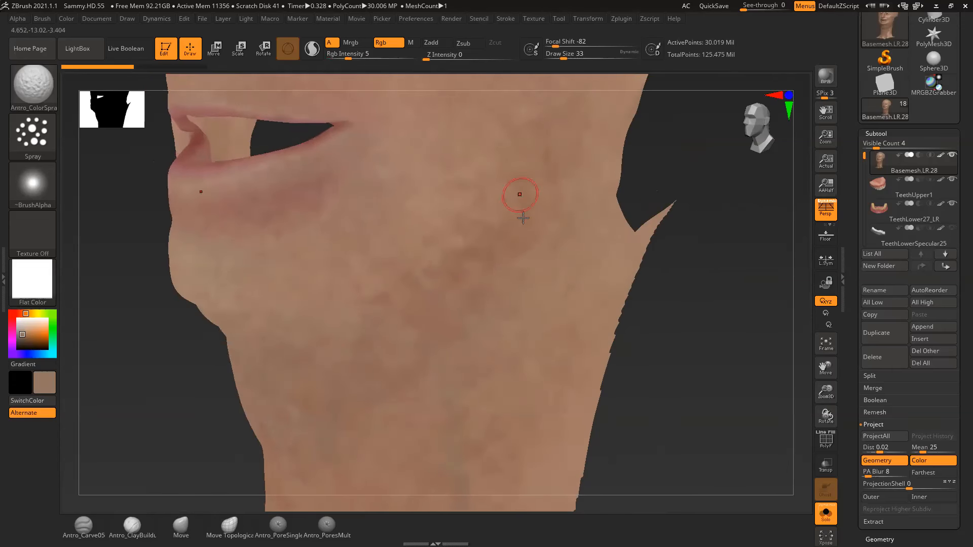
key("space")
left_click(501, 249)
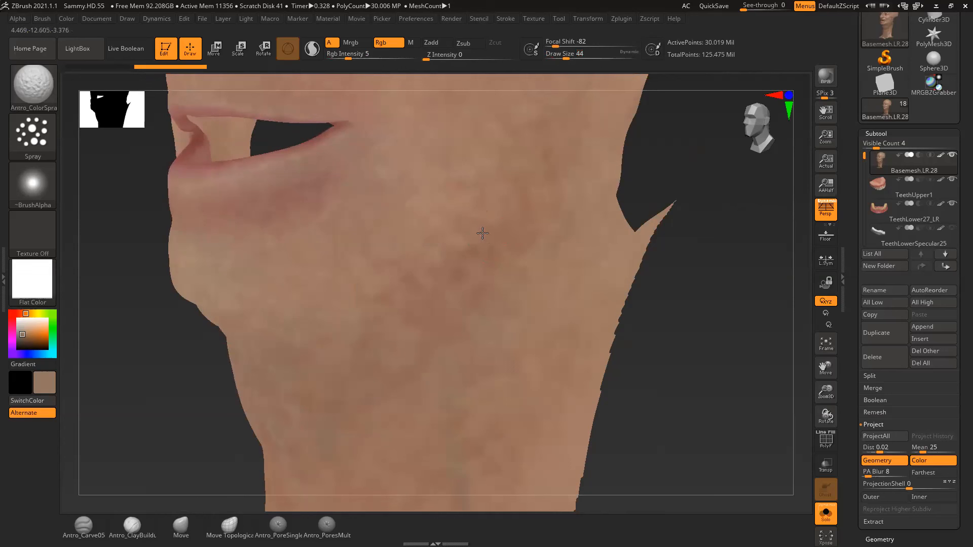
left_click_drag(475, 244, 473, 277)
Sample a warmer skin tone from the cheek, reduce the draw size to 37 and spray over the lower cheek and jaw
mouse_move(44, 337)
left_mouse_down()
mouse_move(408, 235)
mouse_move(416, 207)
left_mouse_up()
key("space")
left_click(473, 239)
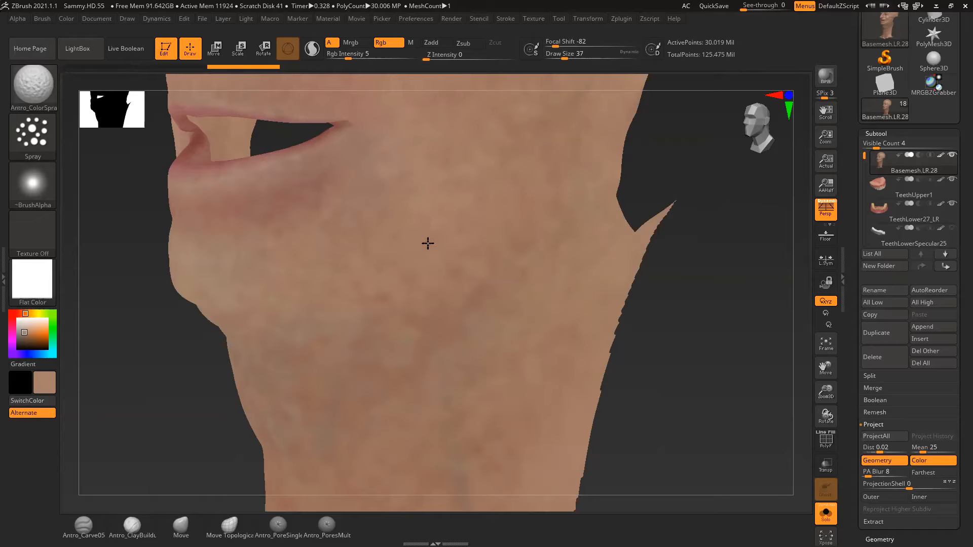
left_click_drag(661, 351, 643, 345)
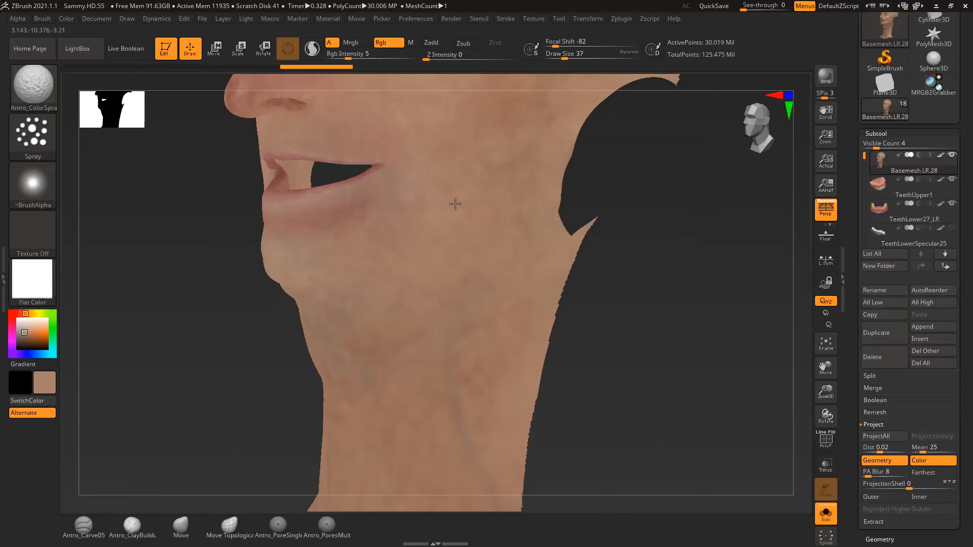
Set the Rgb Intensity to 10 and the draw size to 27, and spray the tone over the opposite jaw and upper neck
left_click_drag(571, 347, 403, 355)
mouse_move(546, 349)
left_mouse_down()
mouse_move(574, 296)
mouse_move(428, 337)
mouse_move(435, 326)
left_mouse_up()
left_click_drag(349, 56, 356, 56)
key("space")
key("space")
left_click_drag(408, 337, 379, 314)
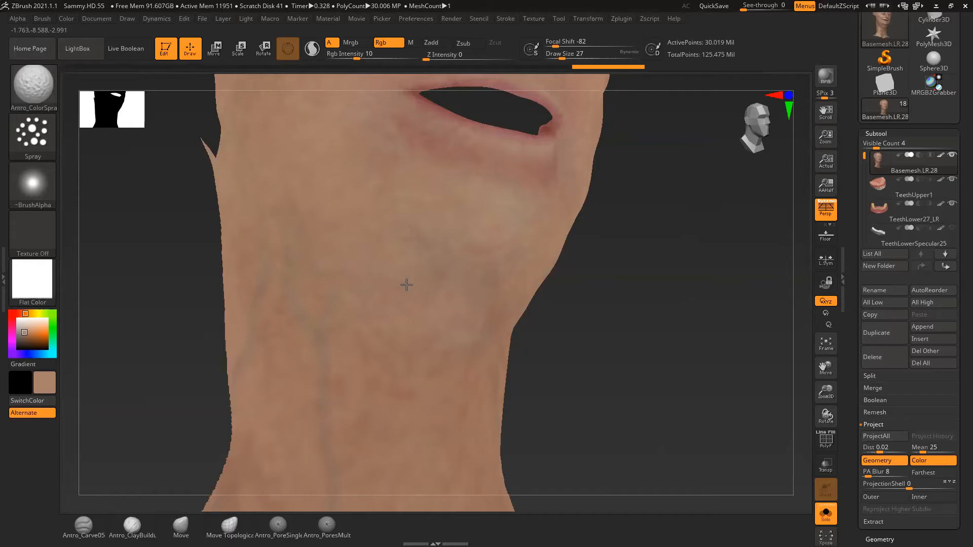
left_click_drag(591, 318, 511, 324)
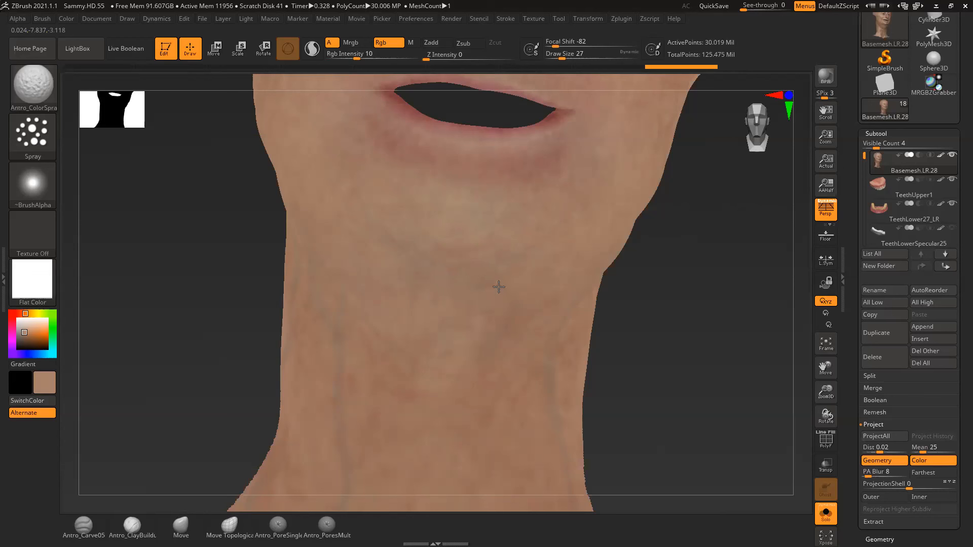
Reduce the draw size to 20, sample a skin tone from the chin area and spray it around the lower lip
left_click_drag(662, 350, 645, 422, "alt")
key("s")
left_click_drag(381, 212, 450, 289)
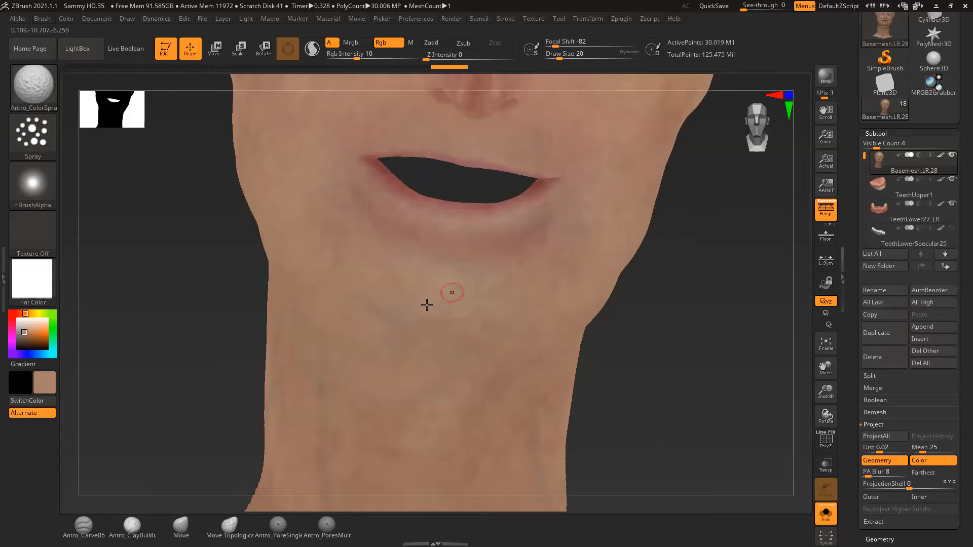
mouse_move(41, 335)
left_mouse_down()
mouse_move(469, 250)
mouse_move(463, 273)
mouse_move(406, 270)
mouse_move(422, 271)
left_mouse_up()
mouse_move(368, 220)
left_mouse_down()
mouse_move(347, 193)
mouse_move(399, 227)
left_mouse_up()
Sample a reddish skin tone near the nose and spray it around both nostrils and the upper lip area
left_click_drag(624, 284, 674, 345)
left_click_drag(42, 333, 472, 245)
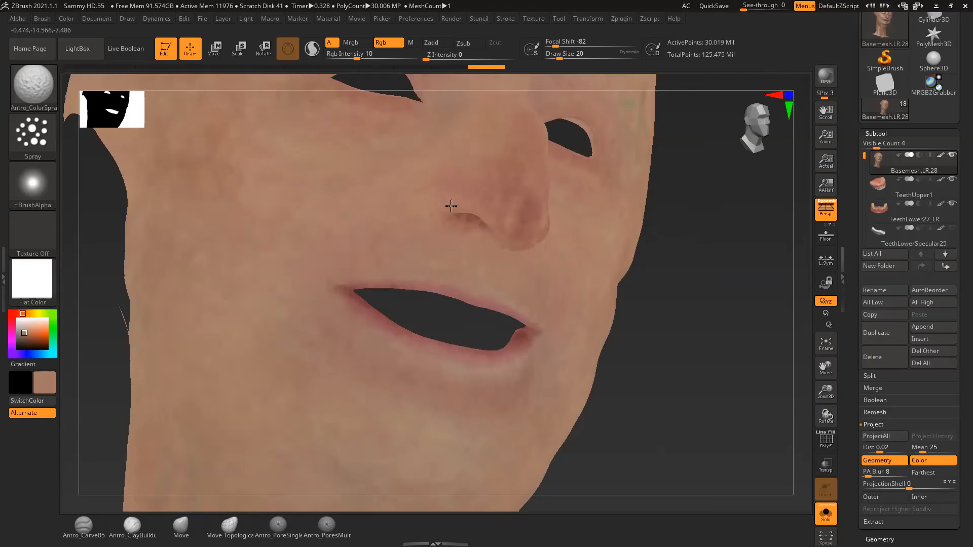
left_click_drag(671, 269, 629, 260)
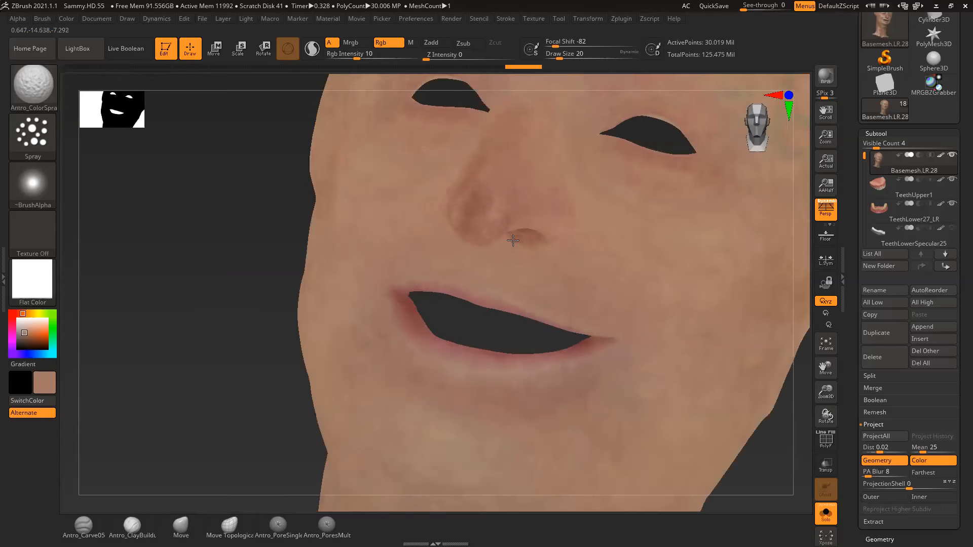
left_click_drag(509, 235, 503, 239)
left_click_drag(233, 350, 190, 350)
left_click_drag(501, 241, 497, 233)
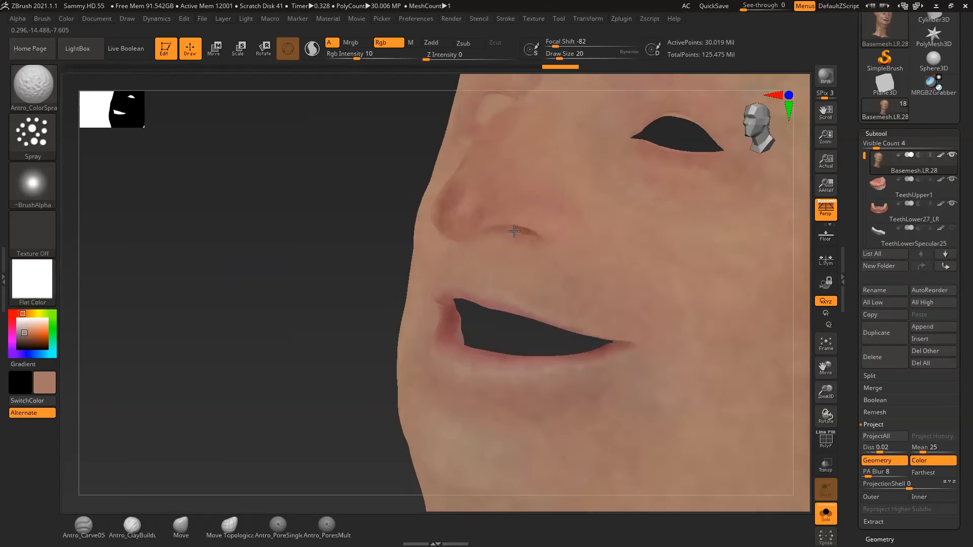
left_click_drag(330, 304, 284, 304)
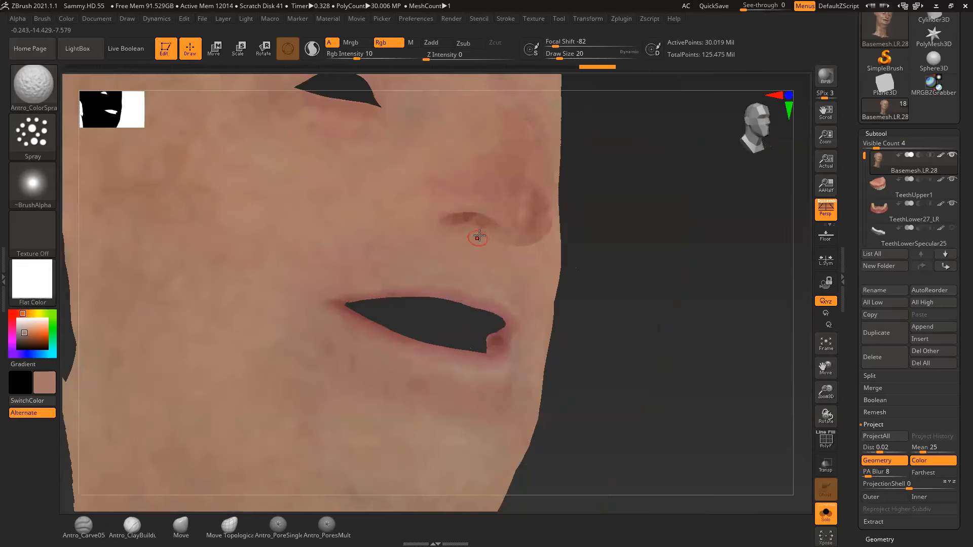
left_click_drag(462, 227, 502, 232)
Reduce the draw size to 18, sample a lighter skin tone from the face and spray it over the side of the cheek
mouse_move(645, 249)
left_mouse_down()
mouse_move(637, 274)
mouse_move(626, 254)
mouse_move(619, 280)
mouse_move(584, 276)
mouse_move(619, 291)
left_mouse_up()
key("space")
left_click_drag(425, 282, 421, 282)
left_click_drag(630, 276, 657, 283, "alt")
left_click_drag(42, 337, 398, 259)
mouse_move(330, 242)
left_mouse_down()
mouse_move(315, 255)
mouse_move(322, 250)
left_mouse_up()
key("space")
left_click_drag(326, 248, 325, 241)
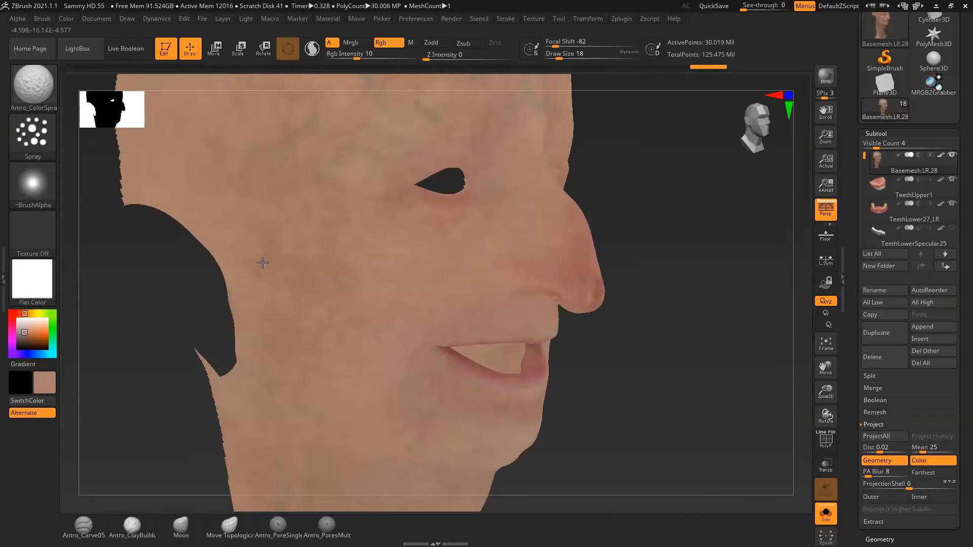
left_click_drag(315, 242, 367, 226)
Spray the sampled skin tone over the temple and the side of the head beside the eye
left_click_drag(640, 296, 662, 469, "alt")
mouse_move(416, 256)
left_mouse_down()
mouse_move(408, 264)
mouse_move(415, 247)
left_mouse_up()
left_click_drag(381, 278, 380, 287)
left_click_drag(419, 242, 411, 260)
left_click_drag(375, 356, 356, 343)
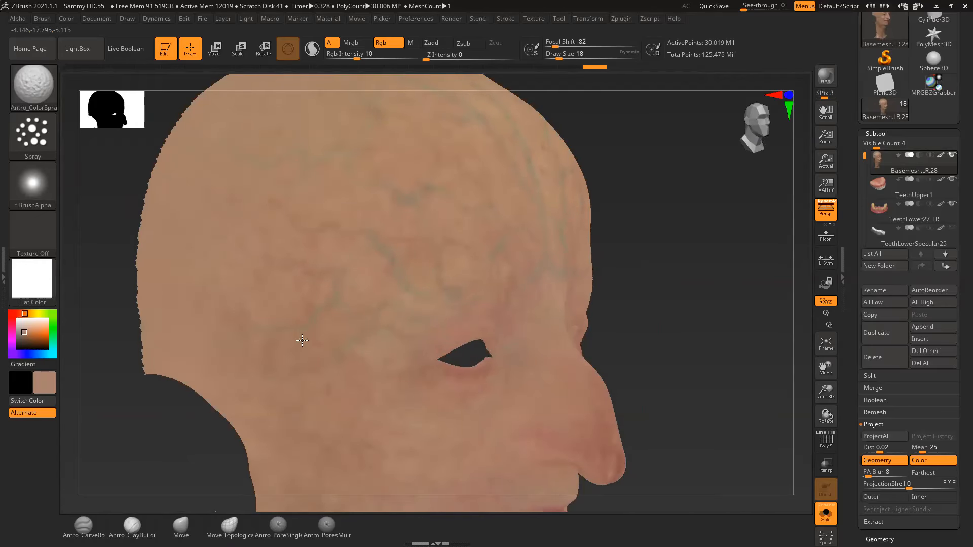
left_click_drag(316, 367, 305, 412)
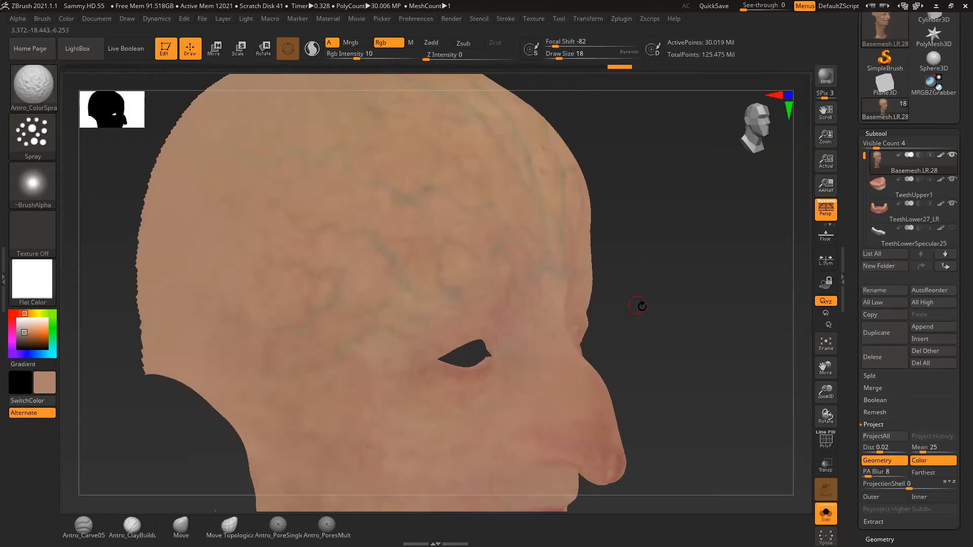
Spray the sampled skin tone down the cheek and along the back of the jaw
left_click_drag(641, 305, 642, 197, "alt")
mouse_move(358, 297)
left_mouse_down()
mouse_move(348, 326)
mouse_move(318, 339)
mouse_move(293, 283)
mouse_move(323, 318)
left_mouse_up()
mouse_move(579, 419)
left_mouse_down("alt")
mouse_move(601, 318)
mouse_move(593, 313)
left_mouse_up("alt")
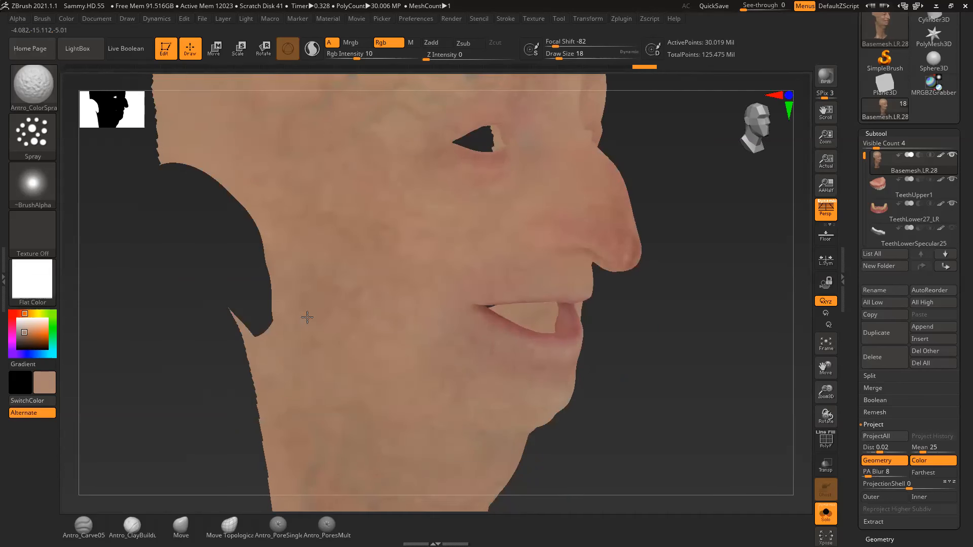
left_click_drag(312, 361, 329, 387)
left_click_drag(610, 375, 591, 349, "alt")
left_click_drag(343, 264, 345, 299)
Spray the sampled skin tone over the sides and front of the neck to blend the vein colours
left_click_drag(603, 389, 601, 241, "alt")
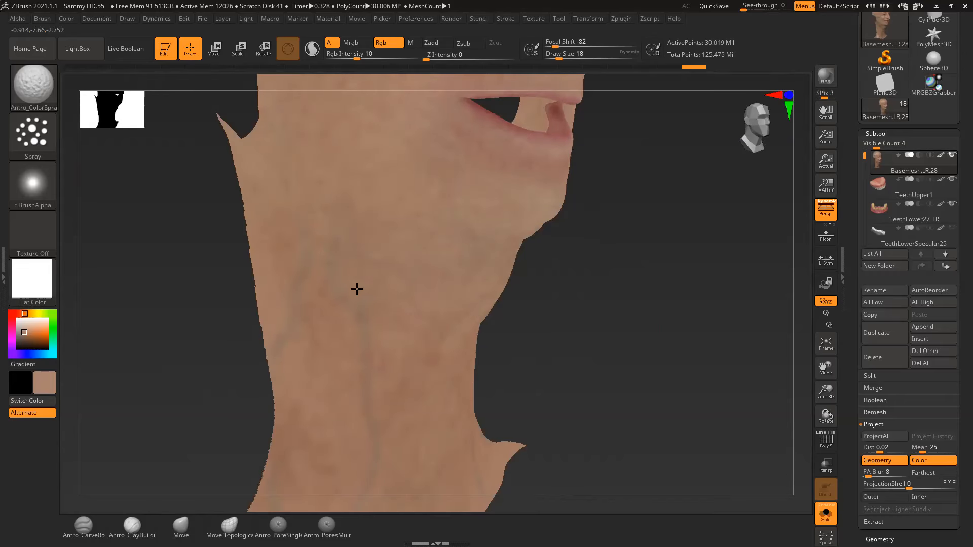
mouse_move(496, 317)
left_mouse_down()
mouse_move(528, 321)
mouse_move(495, 334)
left_mouse_up()
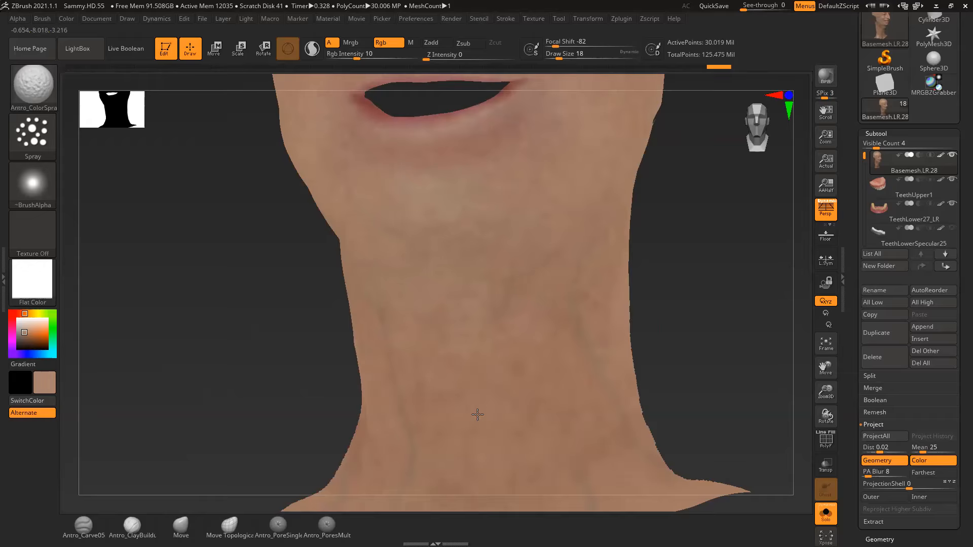
left_click_drag(673, 329, 490, 388)
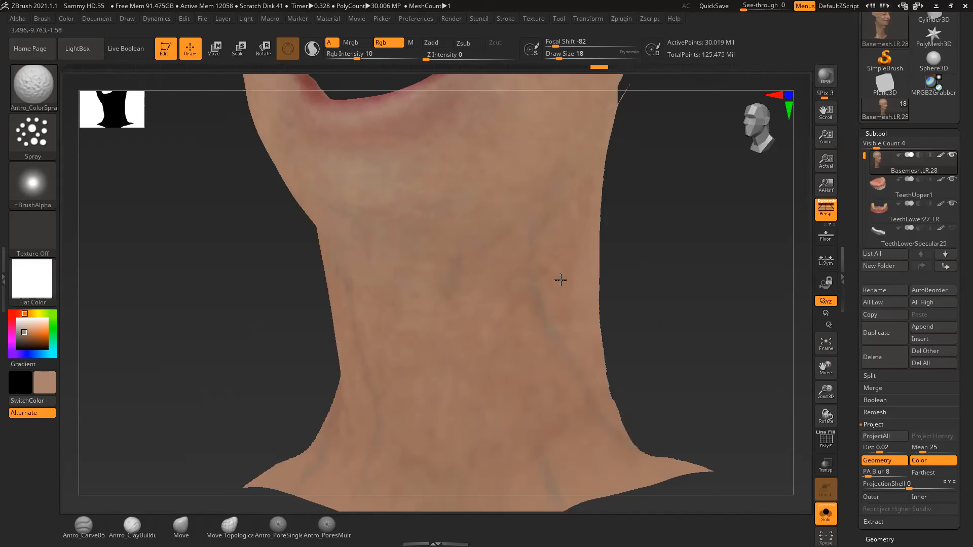
right_click_drag(586, 242, 587, 287, "alt")
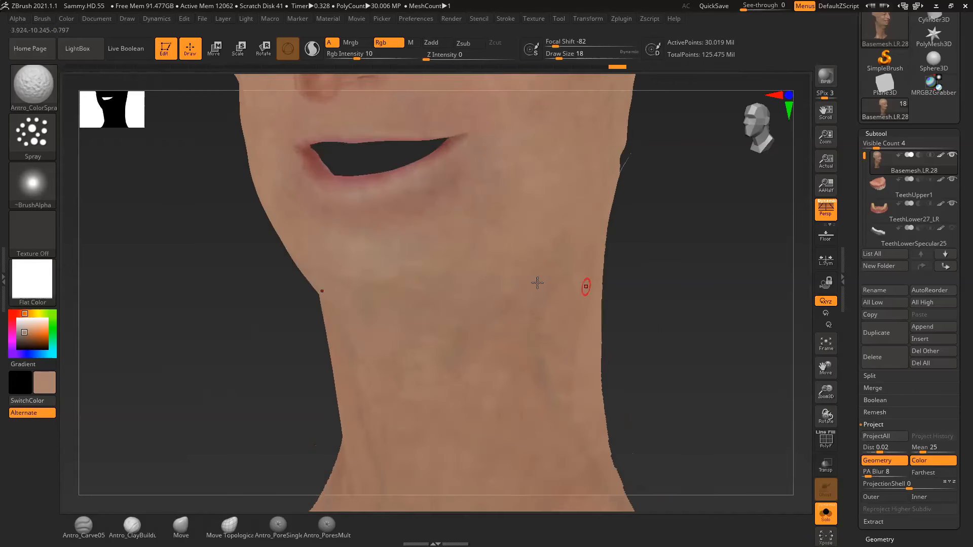
right_click_drag(652, 269, 634, 350, "shift")
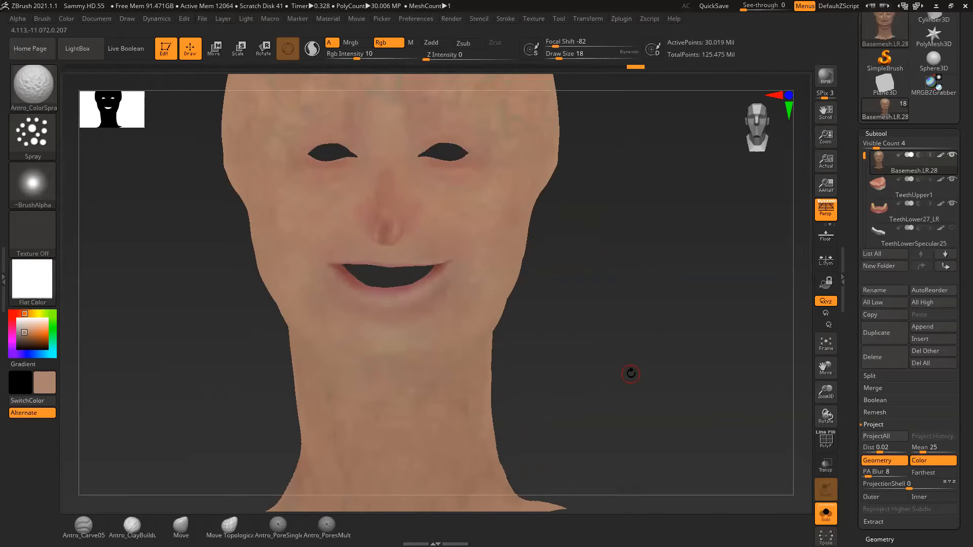
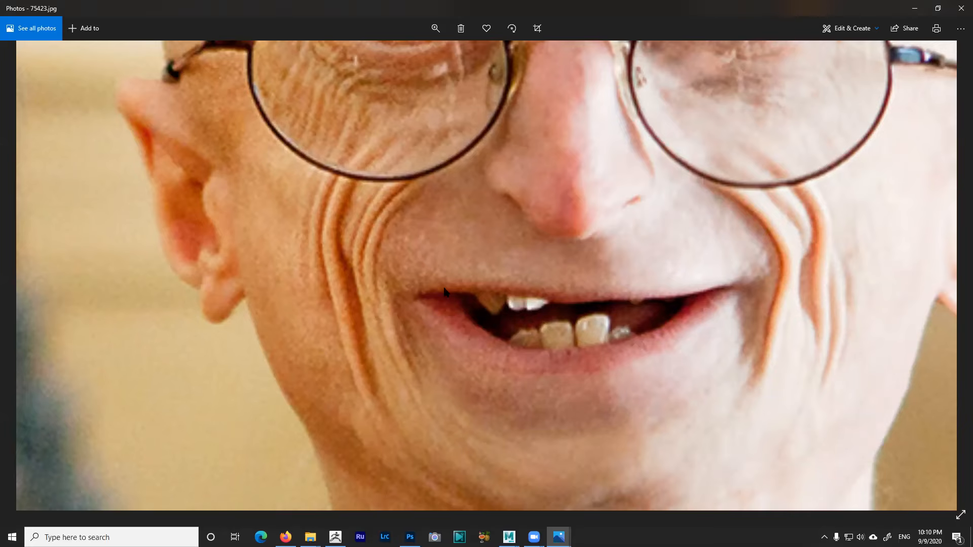
Examine the cheek folds, mouth and nose colouring in the reference photo 75423.jpg in Photos
left_click_drag(385, 261, 324, 228)
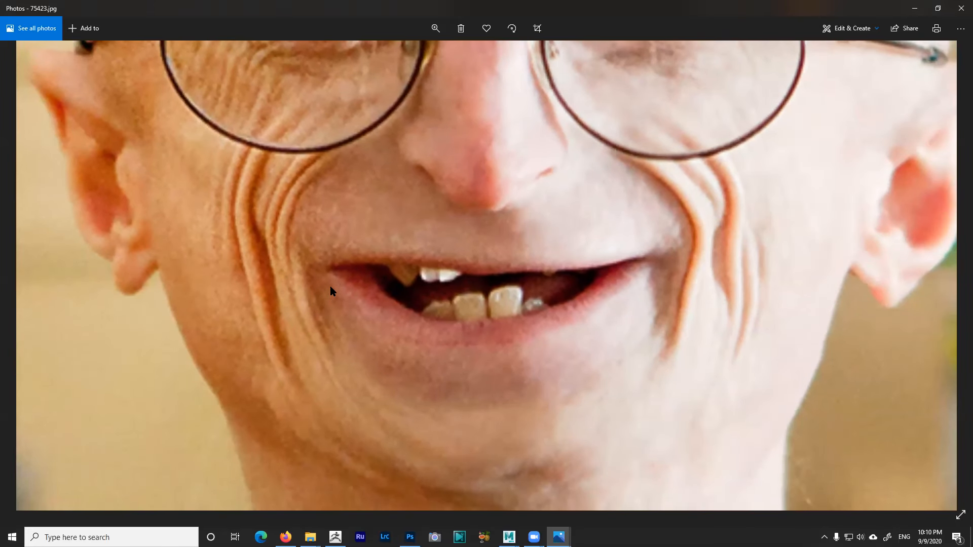
scroll(372, 278, "down", 1)
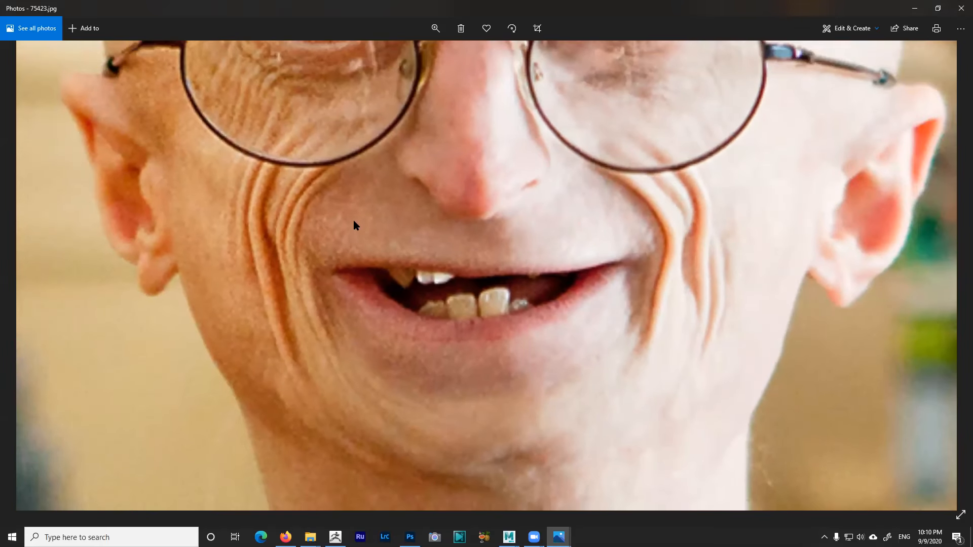
left_click_drag(355, 204, 384, 222)
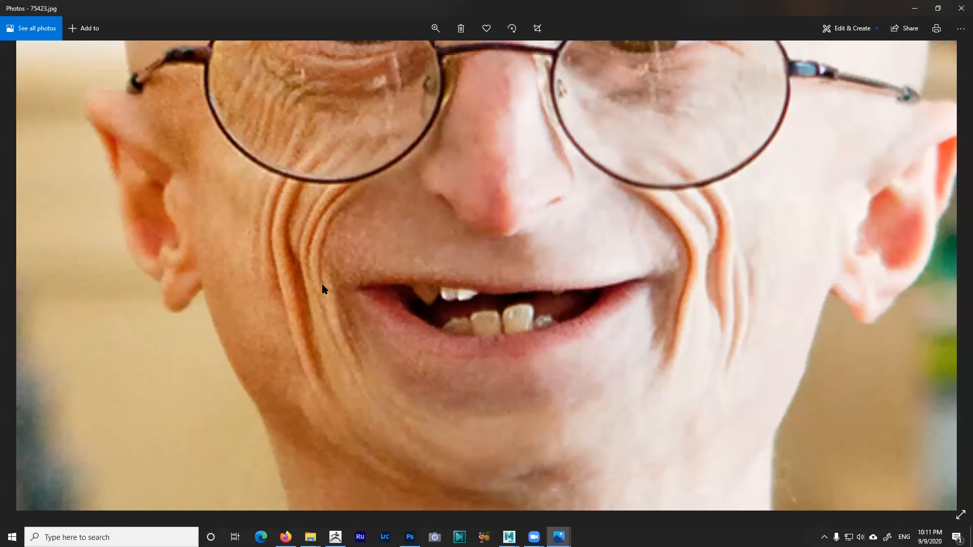
scroll(354, 276, "down", 2)
scroll(390, 224, "up", 1)
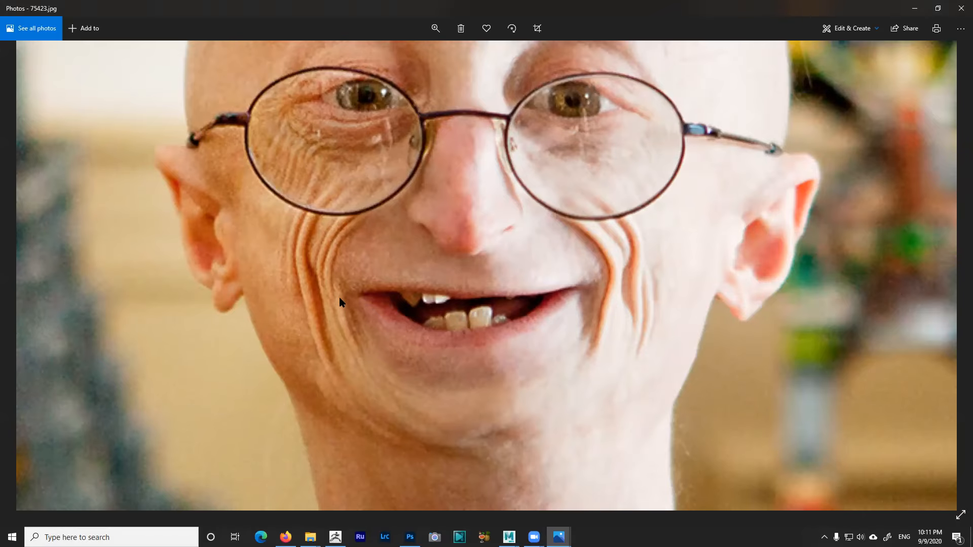
scroll(338, 288, "up", 2)
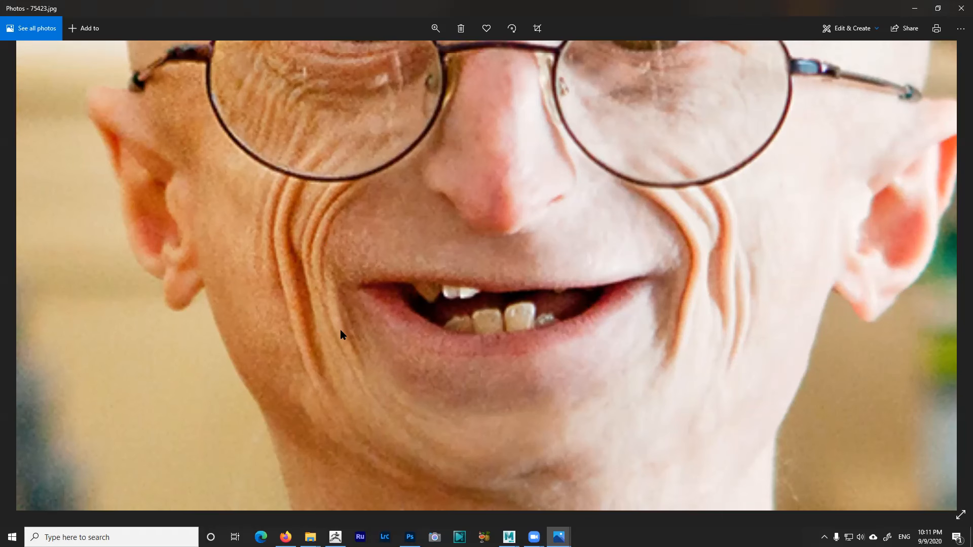
scroll(372, 279, "down", 3)
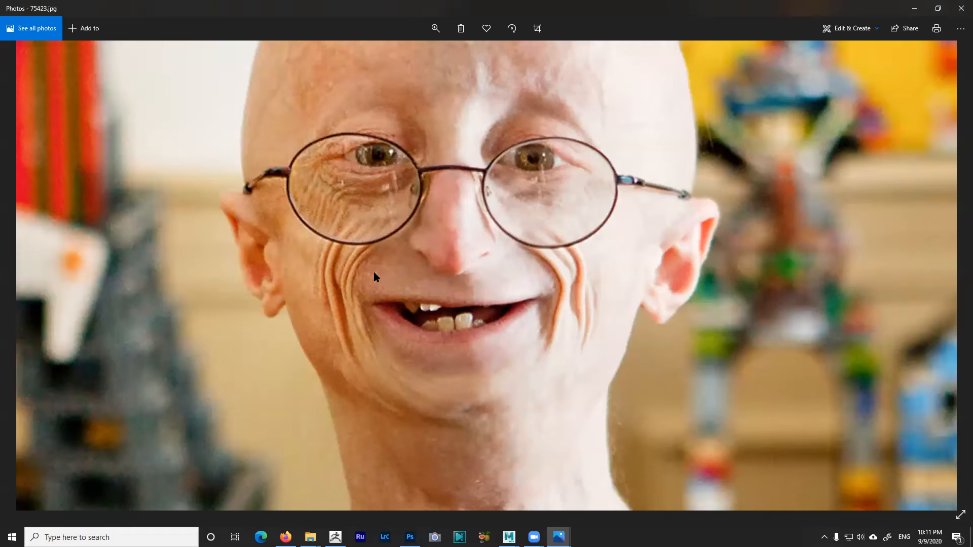
Examine the skin tones under the eyes, on the nose and along the cheek folds in the reference photo
scroll(370, 276, "up", 4)
scroll(343, 249, "down", 5)
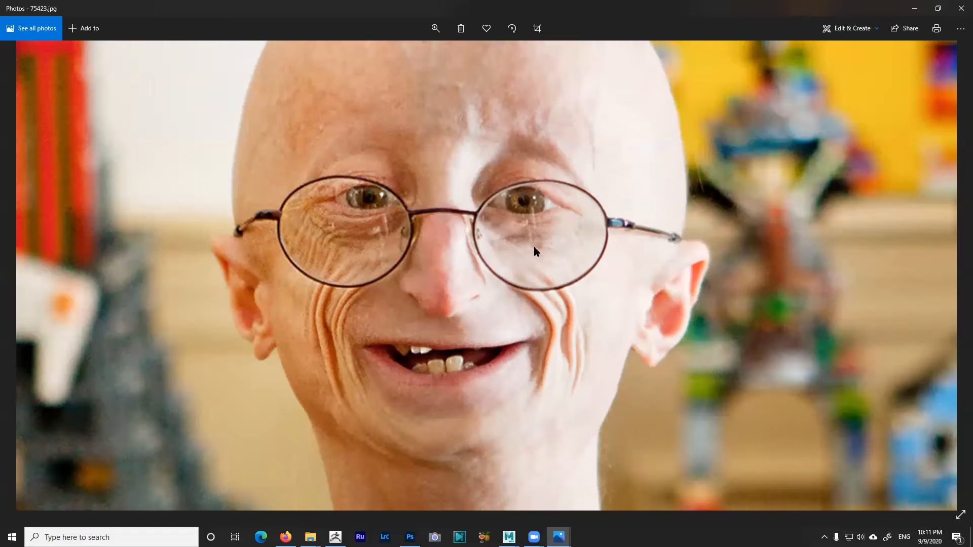
scroll(560, 271, "down", 3)
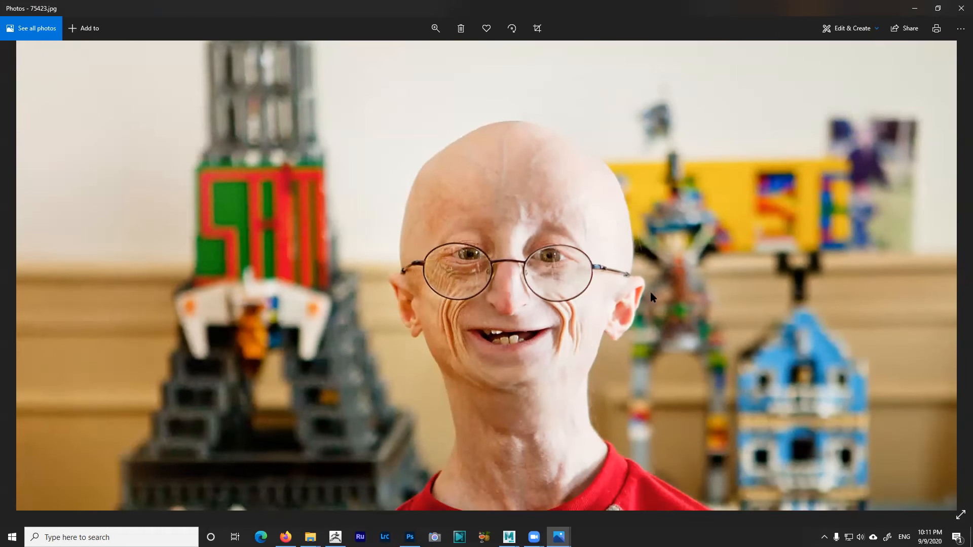
left_click_drag(479, 230, 424, 194)
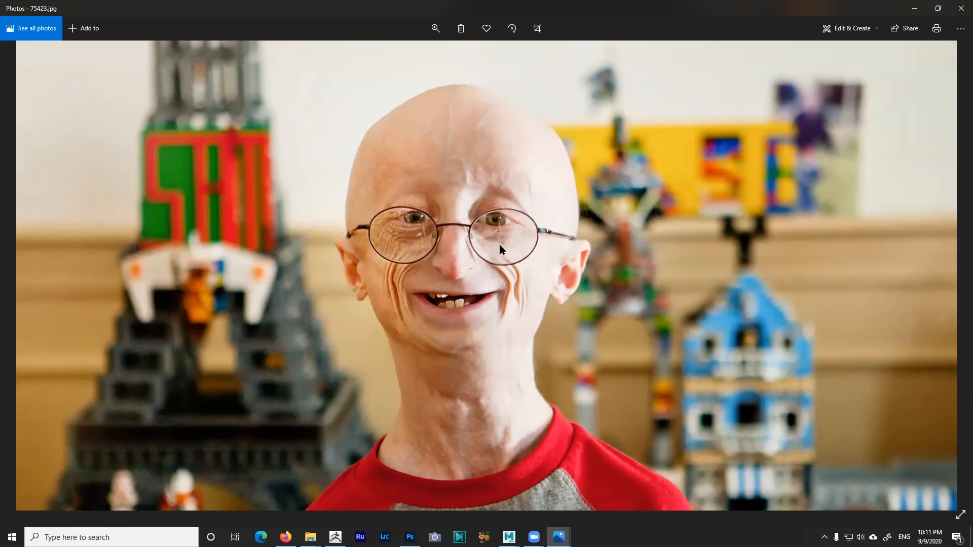
scroll(519, 265, "up", 1)
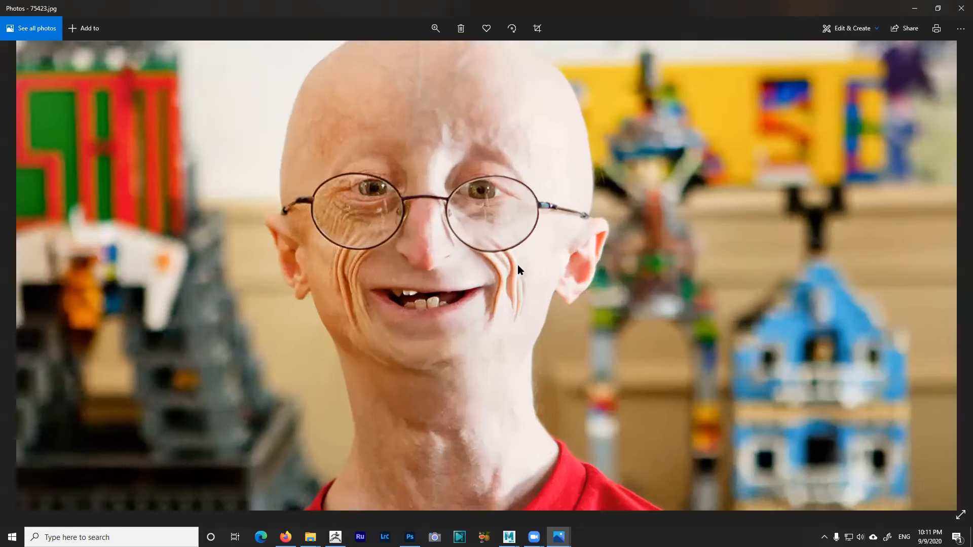
scroll(370, 274, "up", 1)
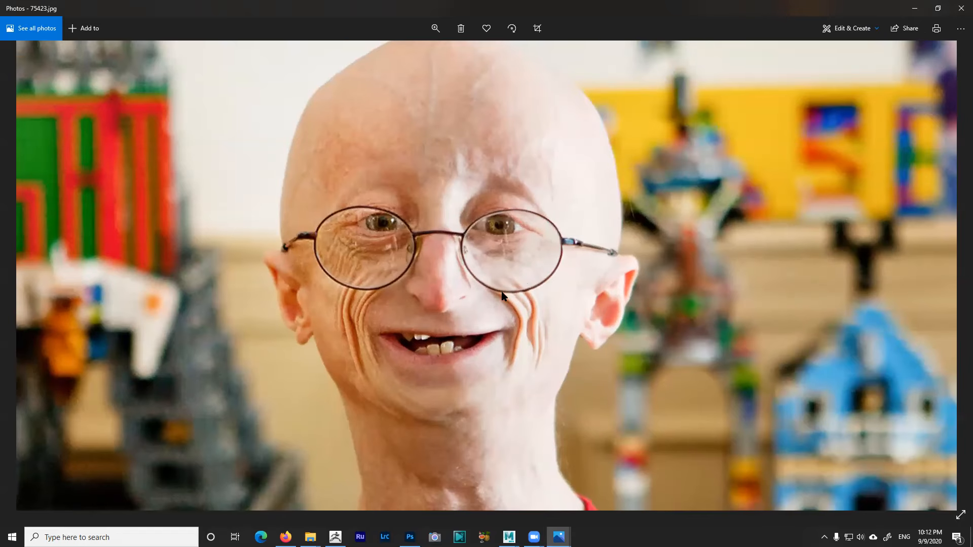
scroll(502, 294, "up", 2)
left_click_drag(436, 270, 575, 274)
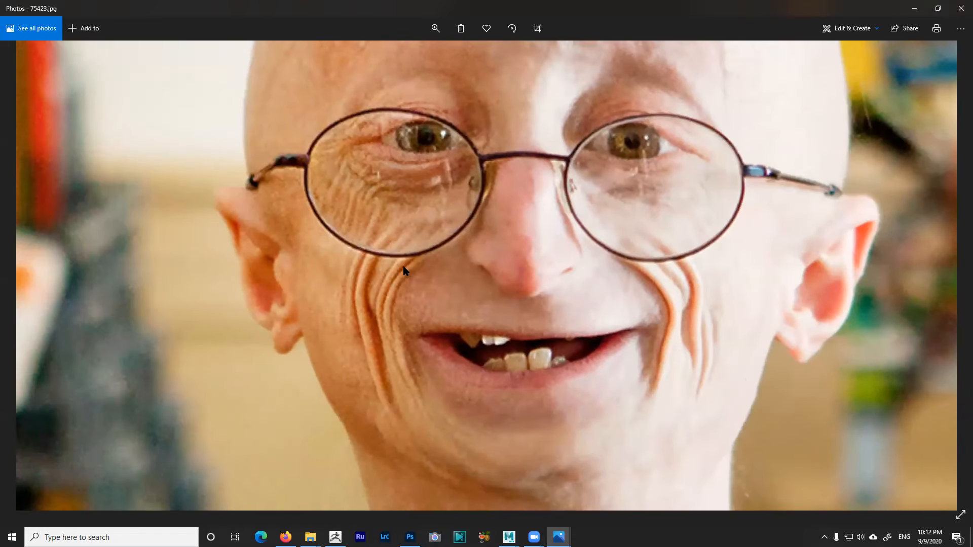
scroll(399, 269, "up", 1)
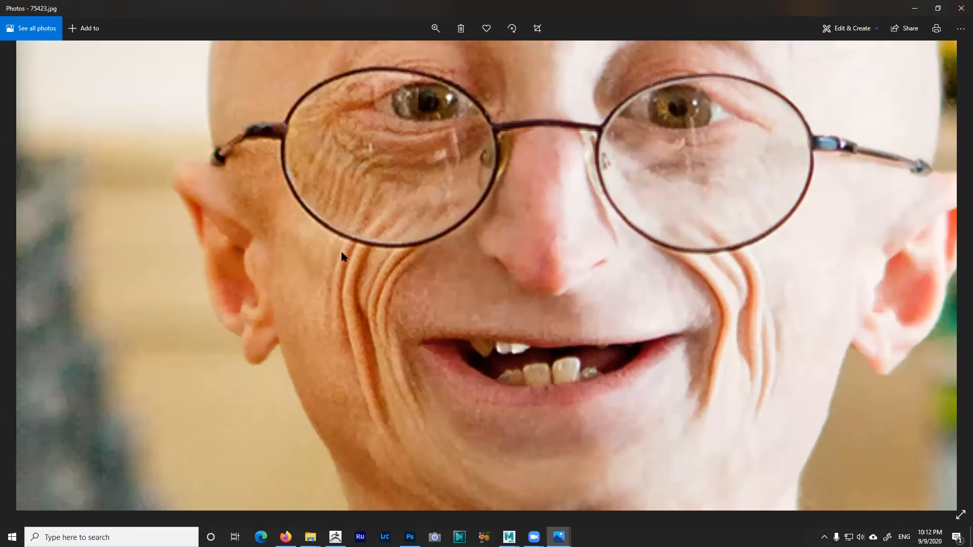
left_click_drag(662, 247, 582, 233)
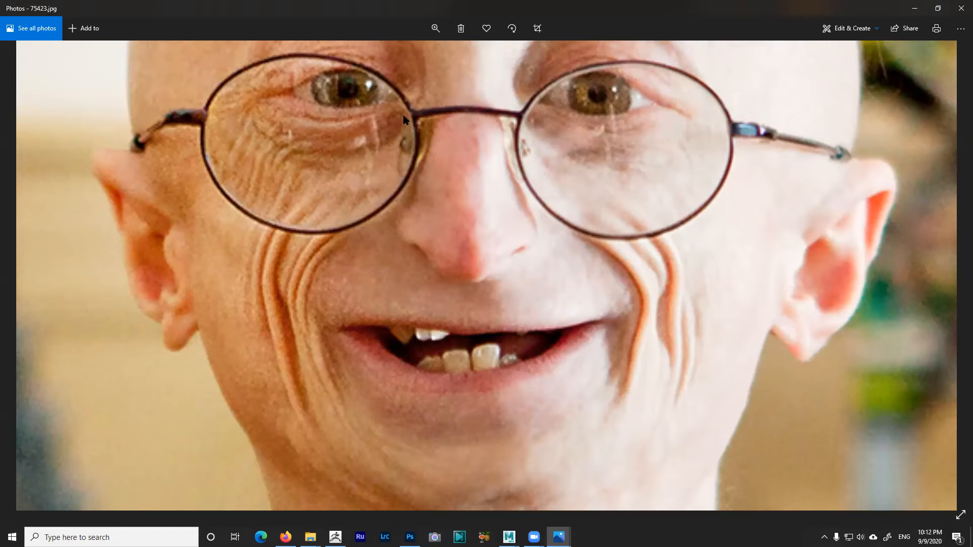
left_click_drag(558, 292, 552, 238)
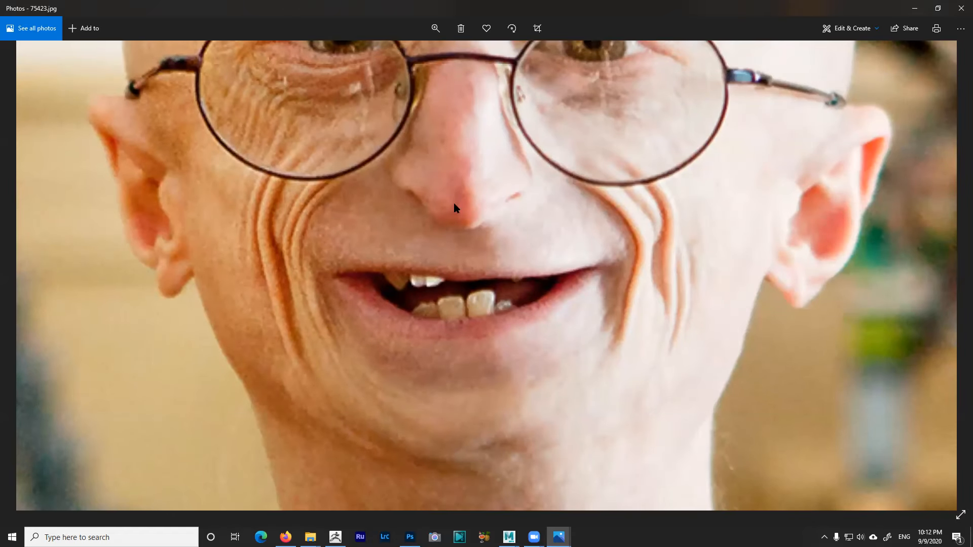
left_click_drag(453, 204, 490, 251)
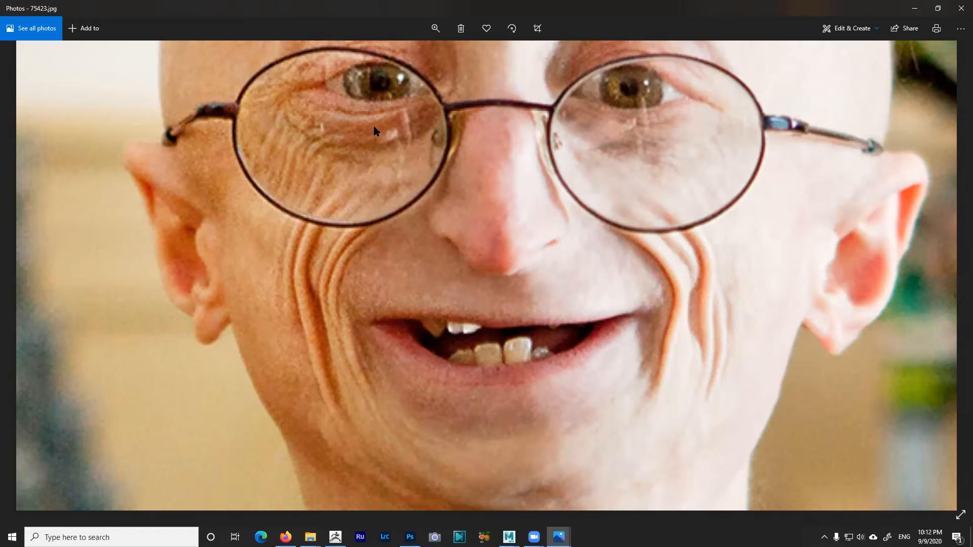
Examine the colour variation under the chin and down the neck to the shirt collar in the reference photo
scroll(582, 232, "down", 5, "ctrl")
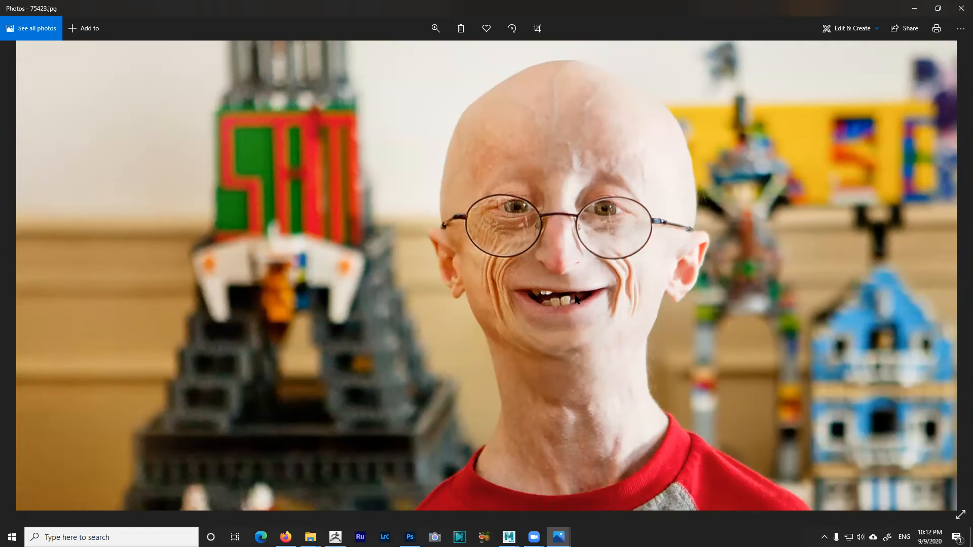
scroll(580, 301, "up", 4, "ctrl")
left_click_drag(591, 312, 584, 123)
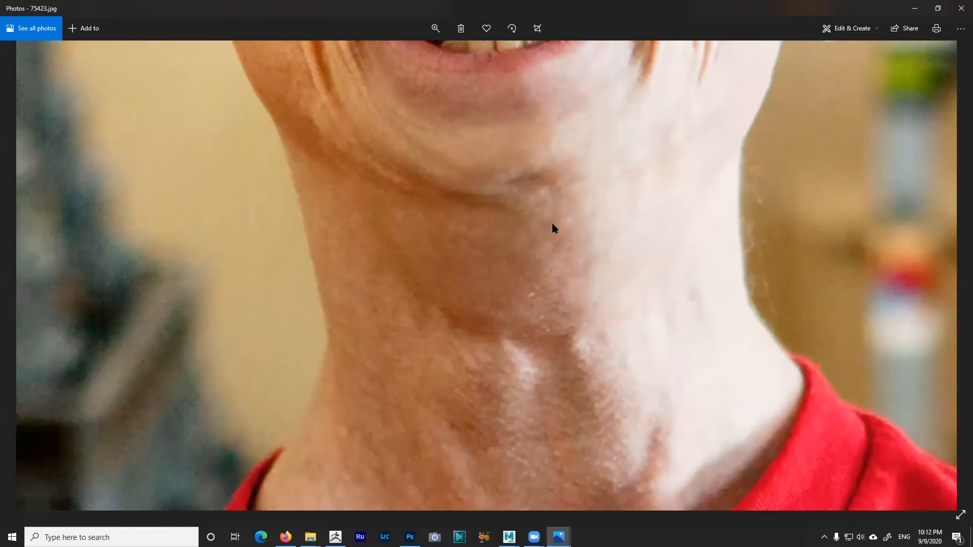
scroll(550, 230, "down", 3, "ctrl")
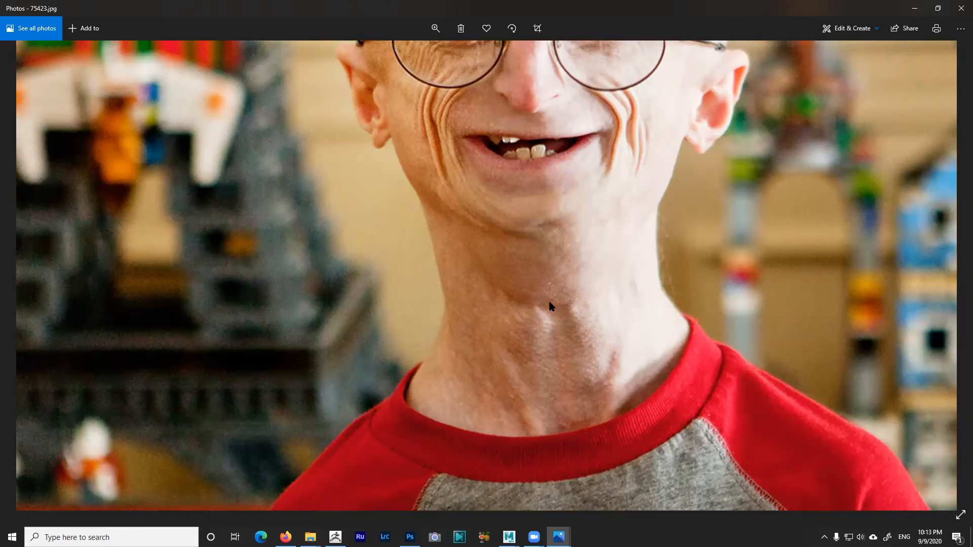
scroll(551, 306, "up", 3, "ctrl")
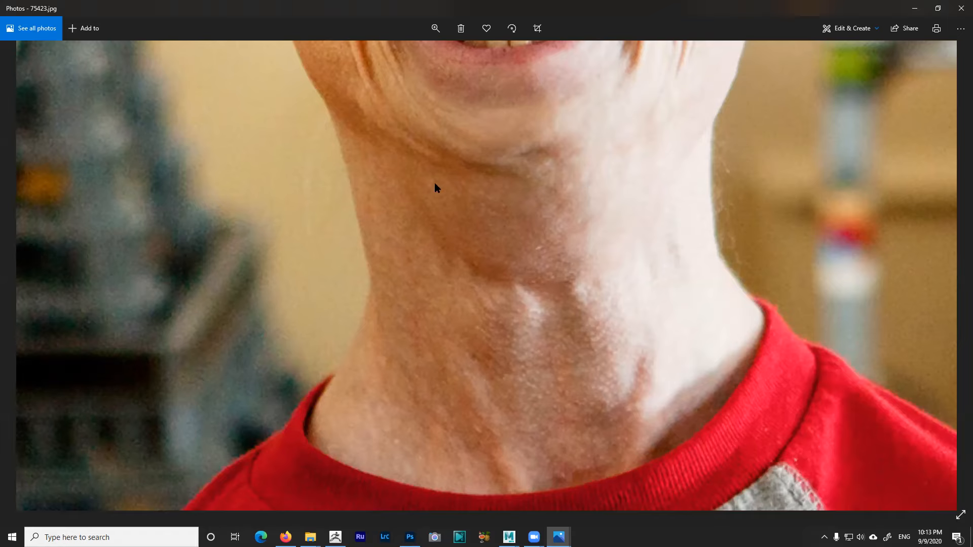
scroll(583, 354, "up", 2, "ctrl")
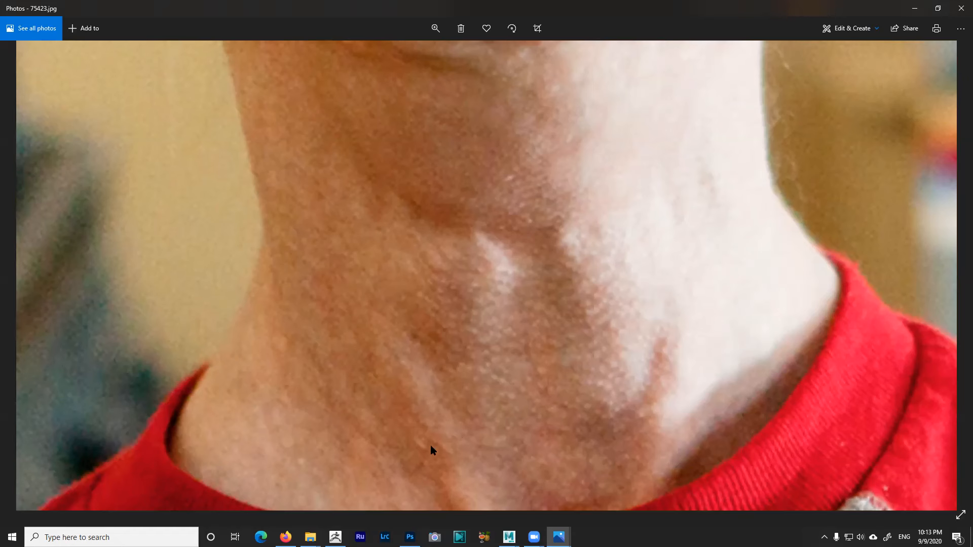
scroll(446, 451, "up", 1)
scroll(456, 446, "down", 1)
left_click_drag(473, 437, 431, 350)
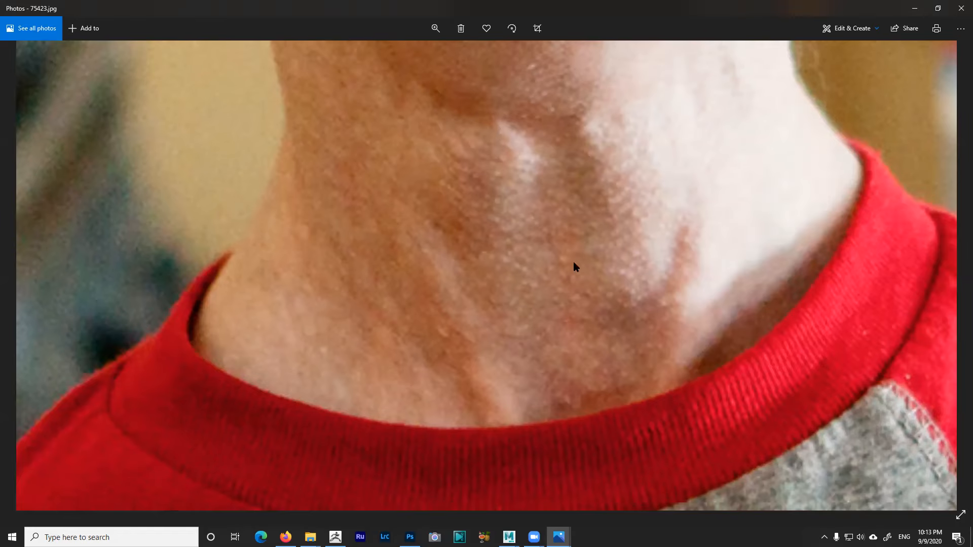
left_click_drag(652, 278, 618, 461)
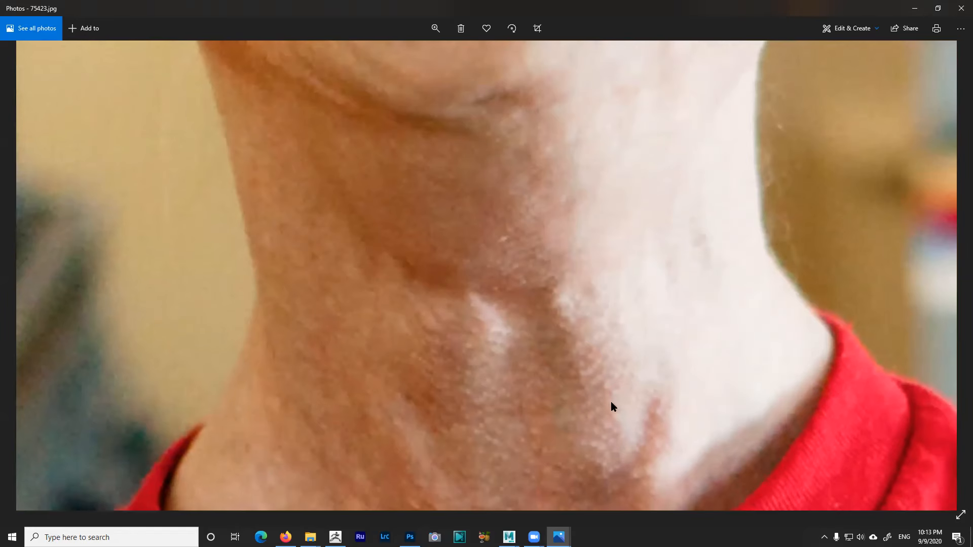
Examine the forehead, brow and upper eyelid colouring in the reference photo
scroll(611, 400, "down", 5)
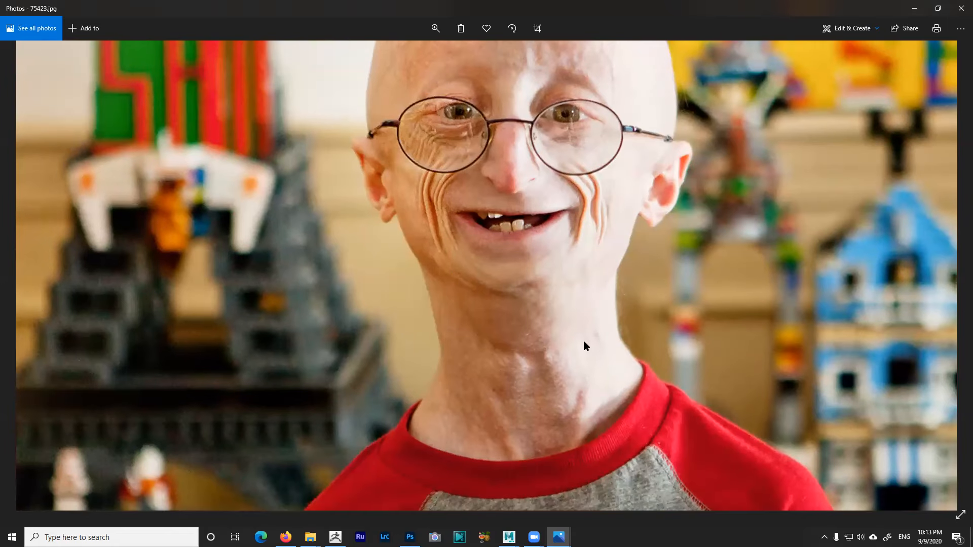
left_click_drag(591, 247, 546, 366)
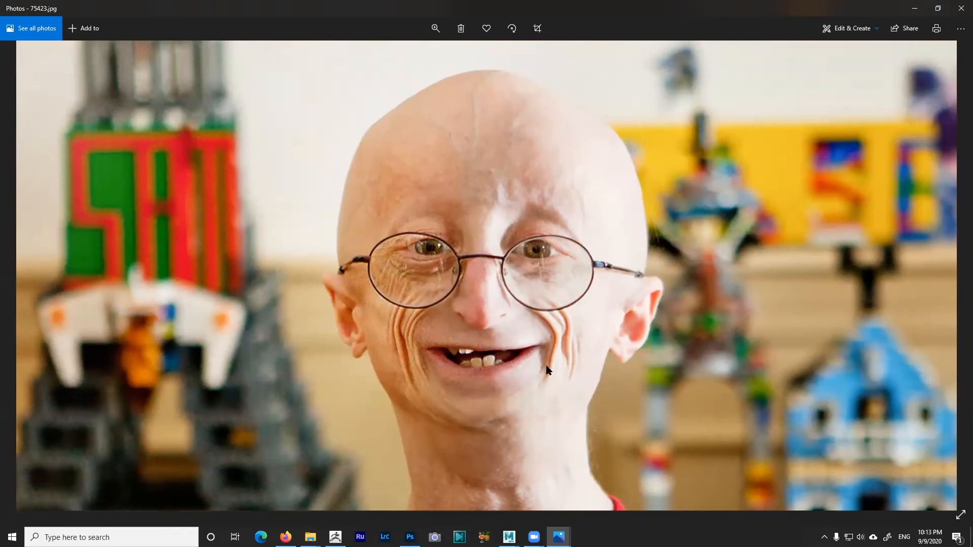
scroll(547, 319, "up", 2)
scroll(546, 319, "up", 1)
left_click_drag(559, 279, 579, 358)
scroll(572, 311, "up", 1)
scroll(572, 315, "up", 1)
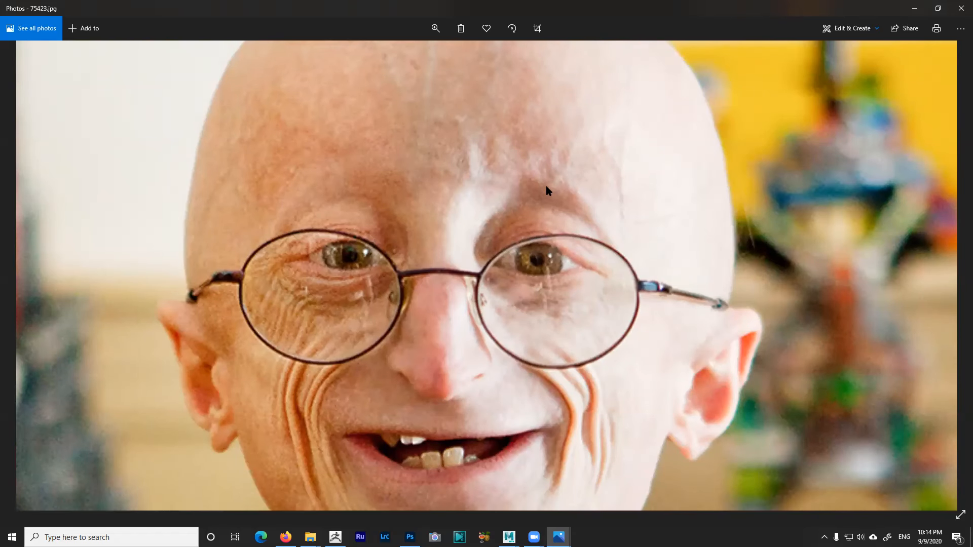
scroll(545, 187, "up", 2)
left_click_drag(533, 167, 537, 209)
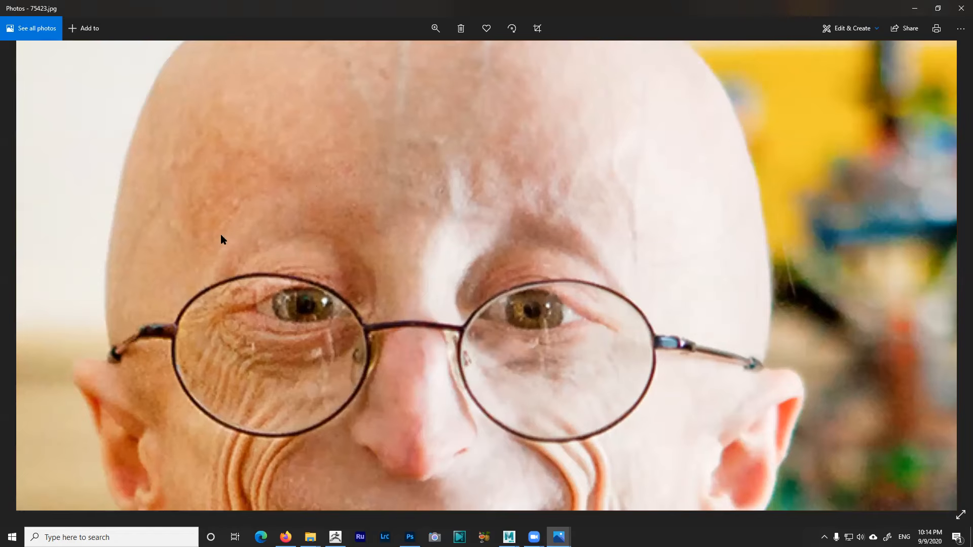
scroll(478, 199, "up", 5)
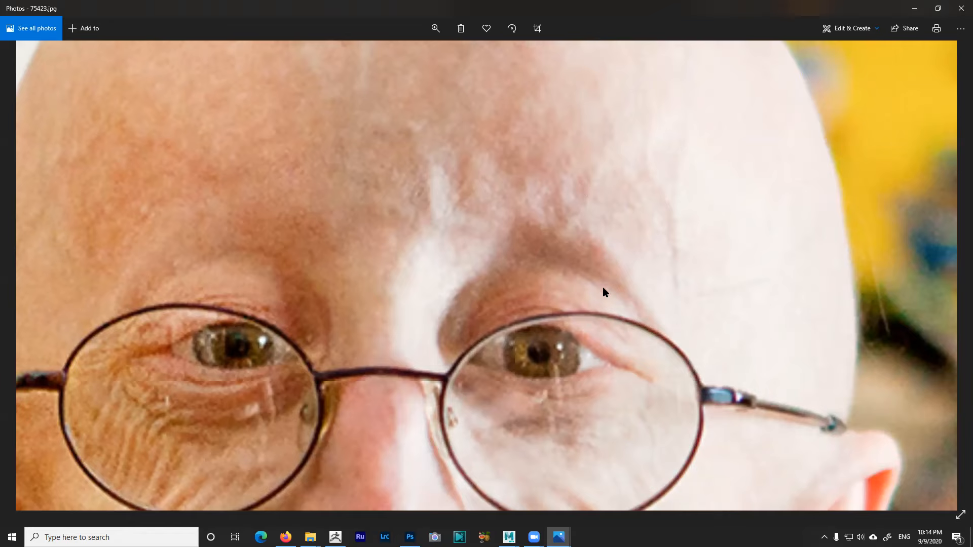
scroll(648, 251, "down", 5)
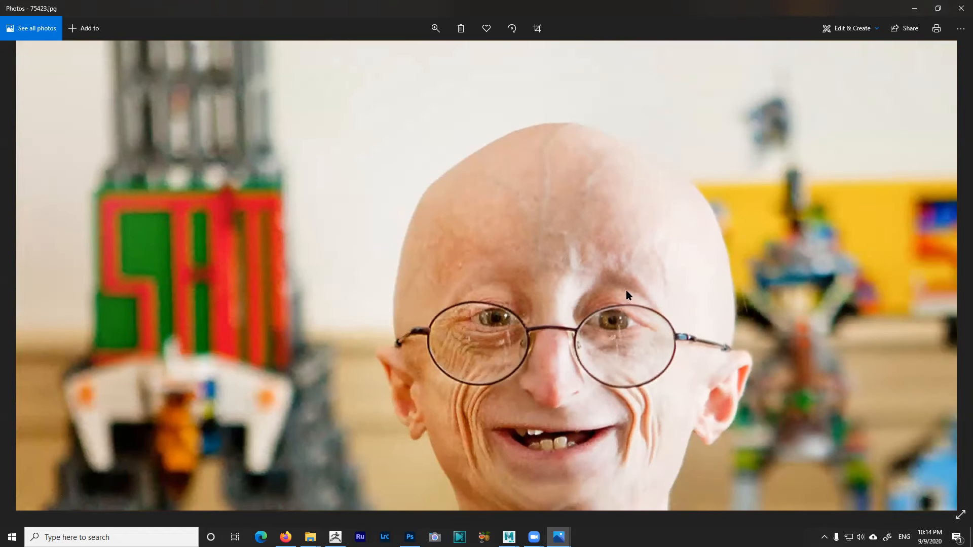
left_click_drag(625, 290, 535, 170)
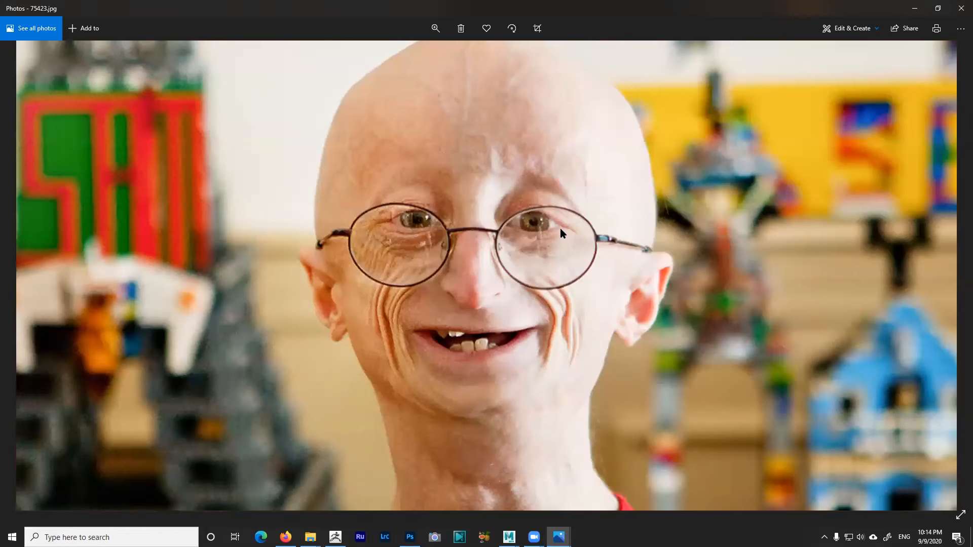
Examine the folds beside the mouth, the lips and the ear colouring up close in the reference photo
scroll(560, 230, "down", 3)
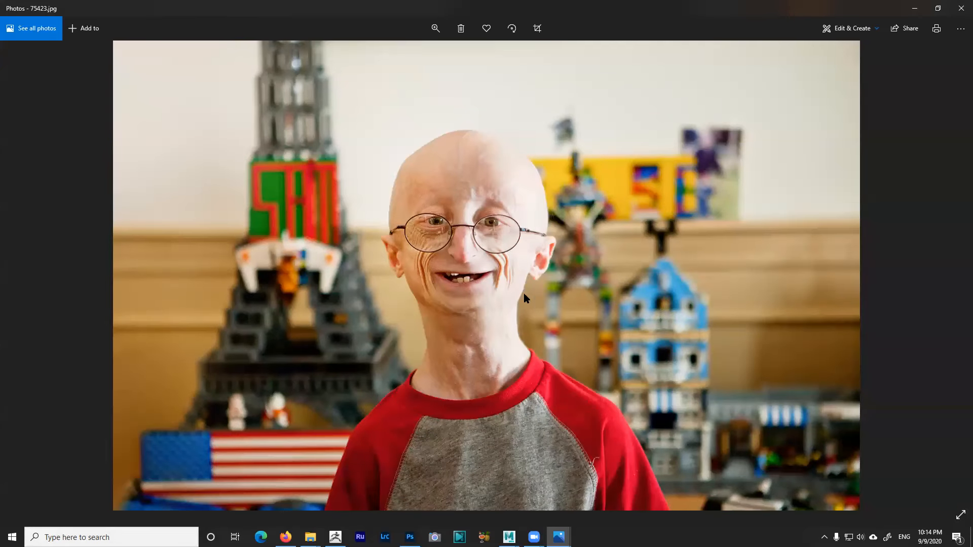
scroll(464, 281, "up", 5)
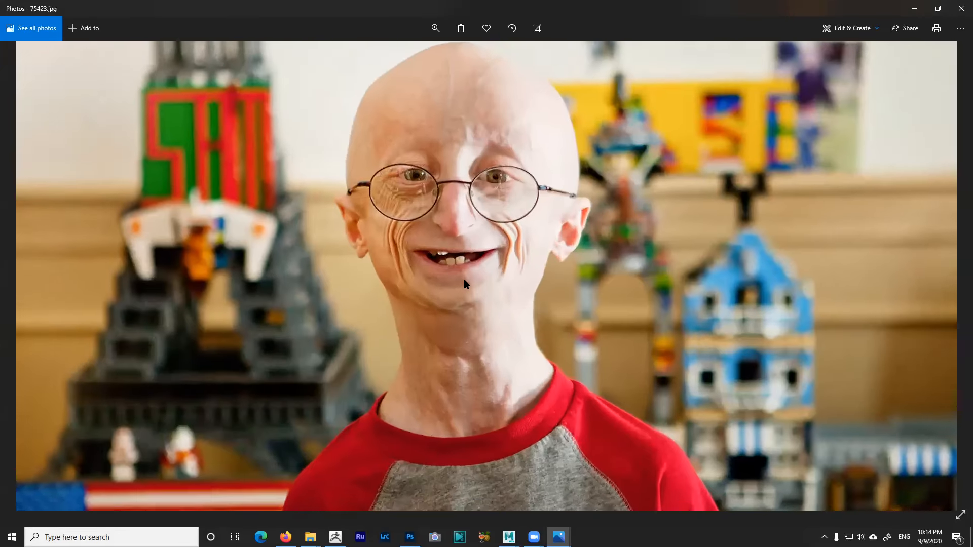
scroll(479, 325, "down", 3)
scroll(492, 352, "up", 4)
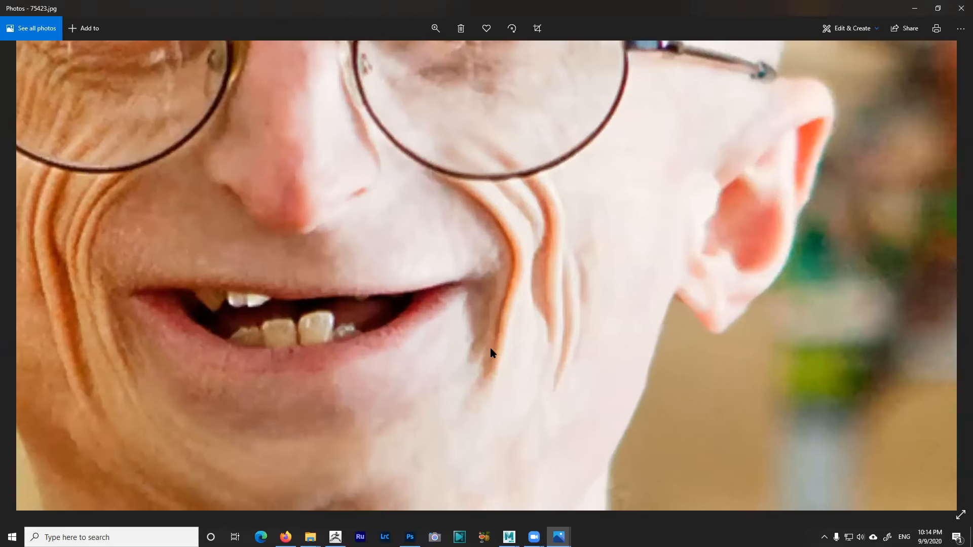
left_click_drag(500, 307, 505, 366)
left_click_drag(491, 267, 498, 328)
left_click_drag(525, 292, 594, 260)
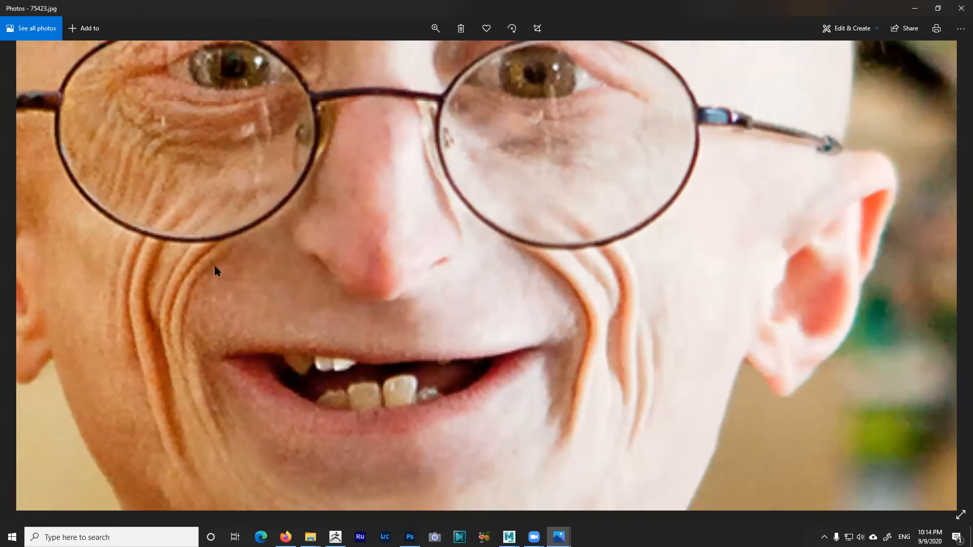
left_click_drag(445, 287, 501, 279)
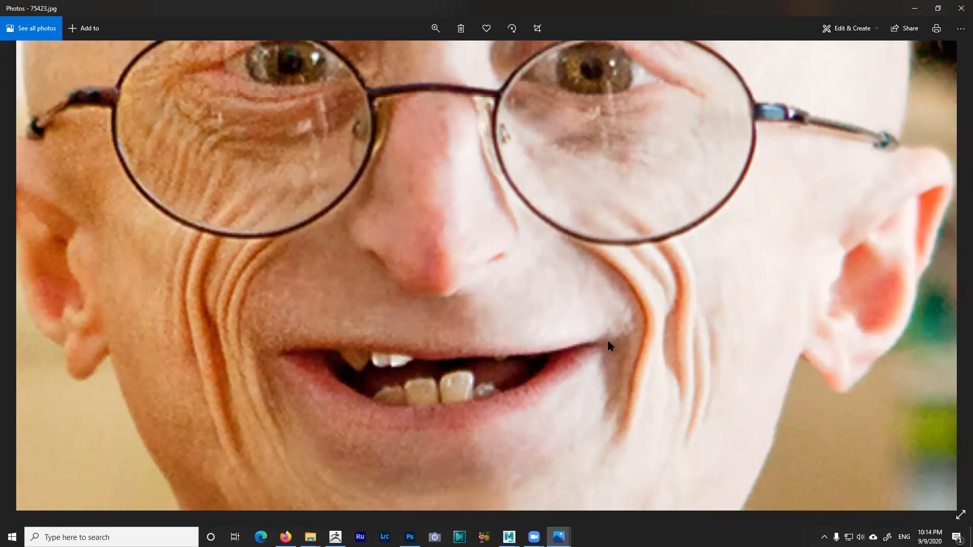
left_click_drag(596, 262, 553, 308)
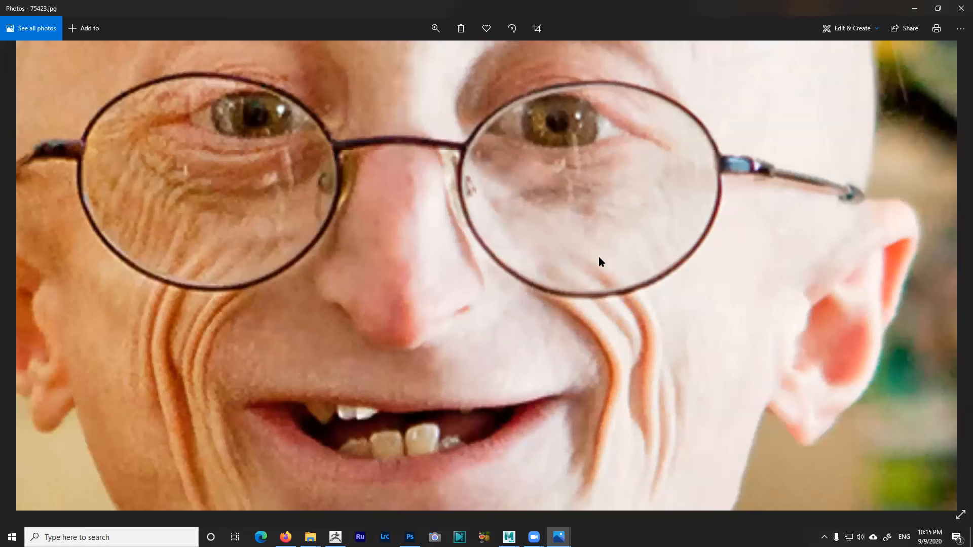
Review the overall colour distribution across the whole face and head in the reference photo
scroll(588, 253, "down", 5)
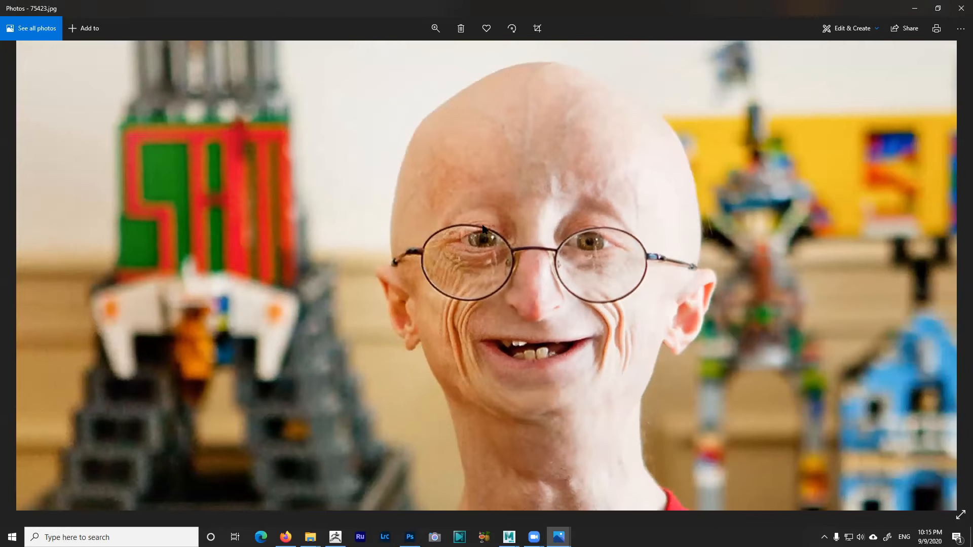
left_click_drag(612, 337, 521, 299)
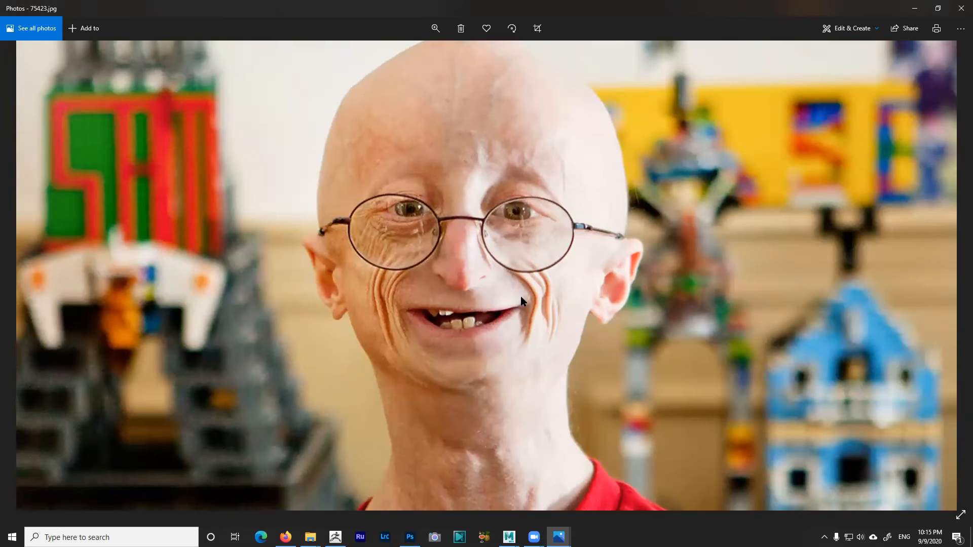
scroll(522, 295, "down", 2)
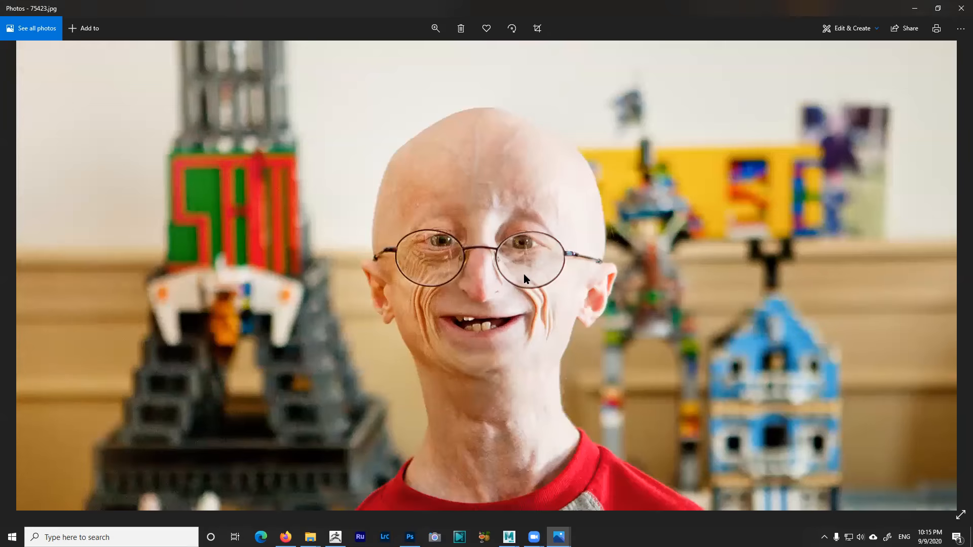
scroll(531, 238, "up", 2)
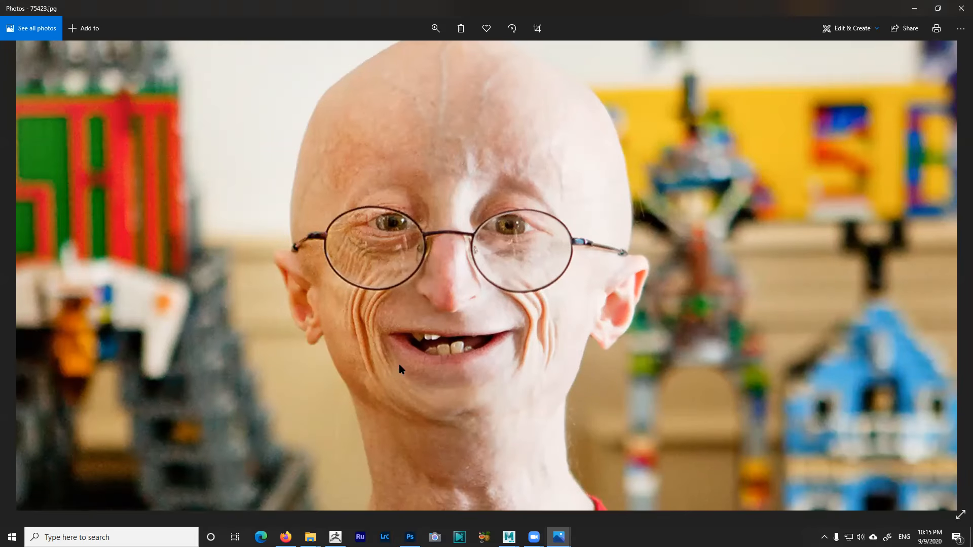
scroll(515, 308, "up", 1)
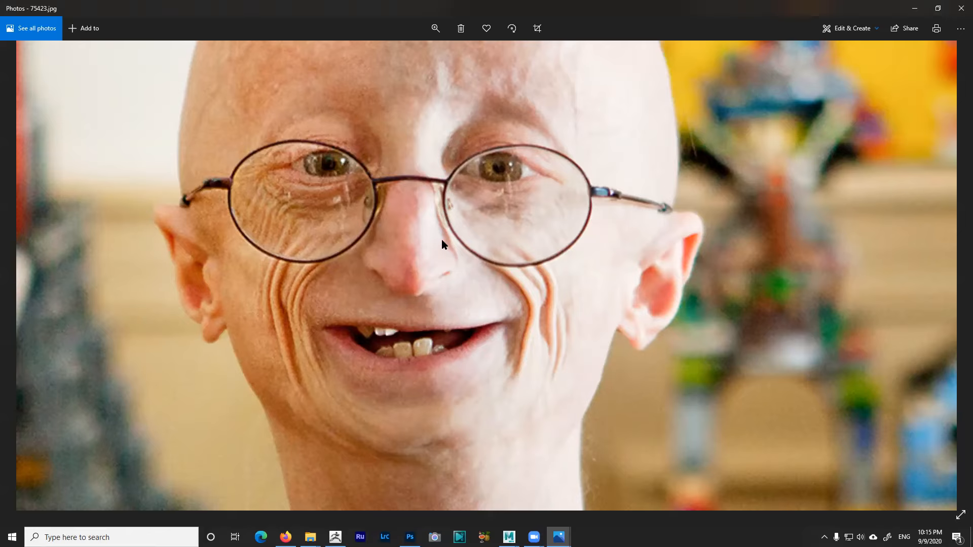
Review the full reference photo once more and minimise its window to return to the head model
scroll(443, 239, "down", 1)
scroll(443, 240, "down", 1)
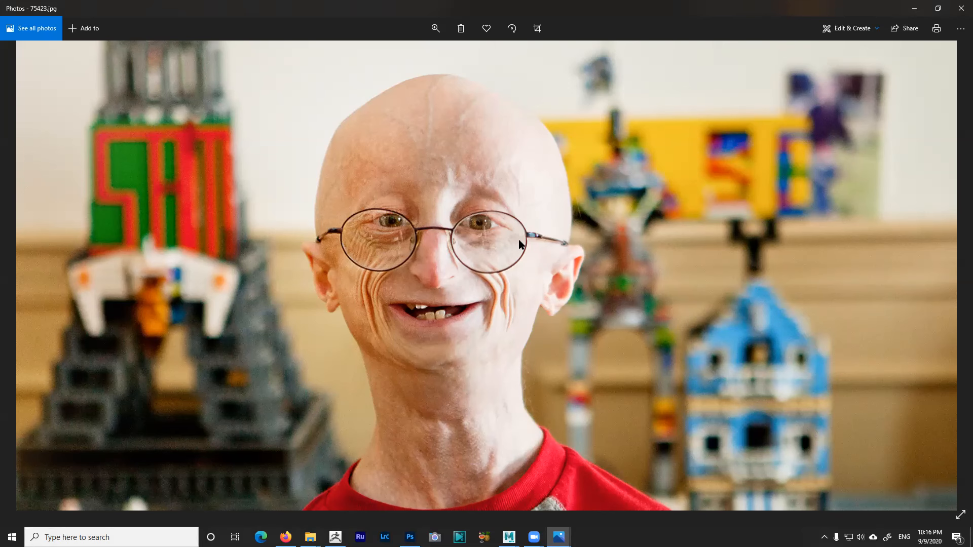
scroll(551, 270, "down", 3)
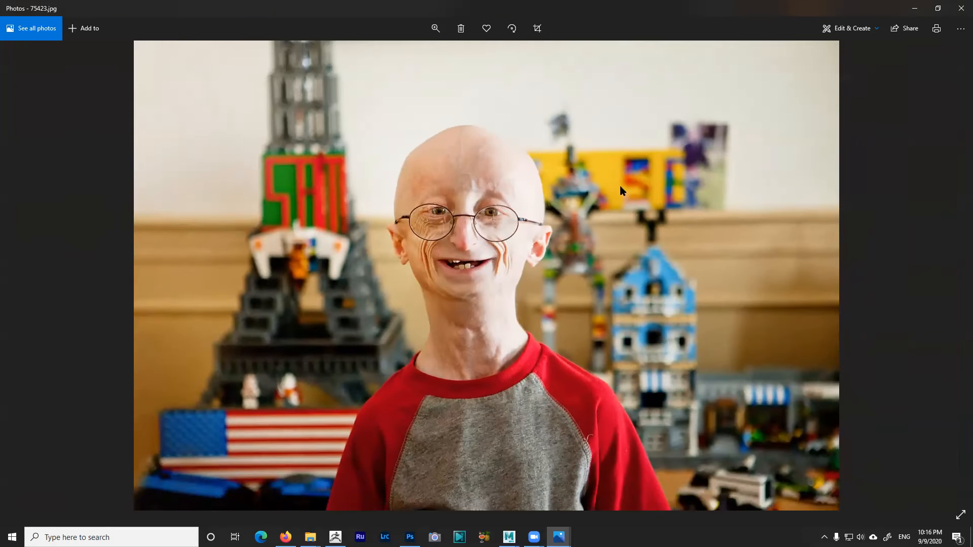
left_click(937, 8)
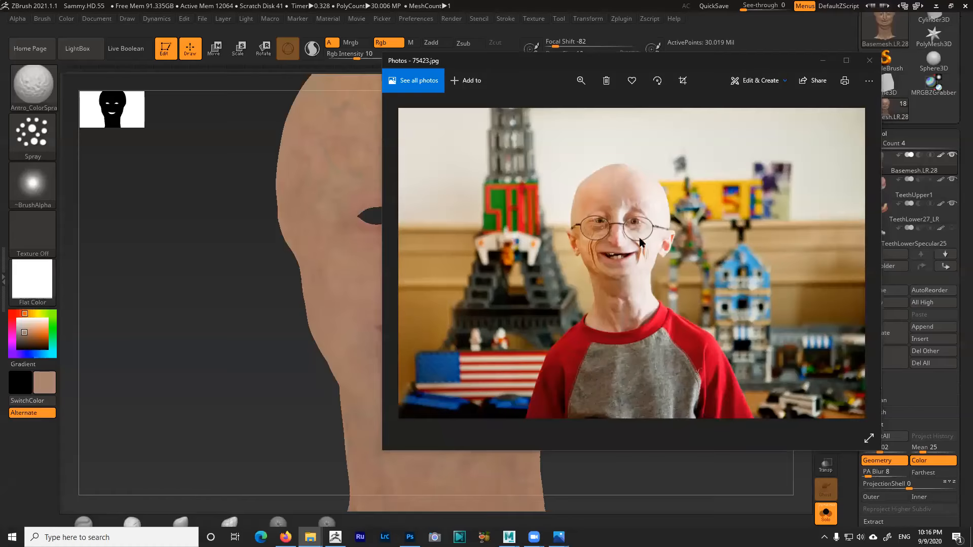
left_click(824, 60)
Spray the skin tone over the underside of the jaw and the side of the neck at RGB intensity 10
left_click_drag(664, 245, 295, 283)
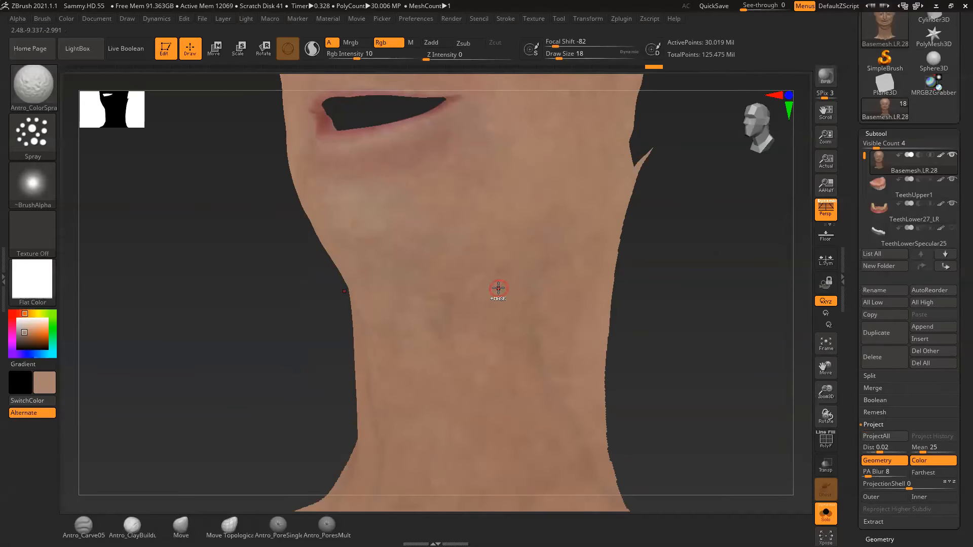
key("ctrl")
mouse_move(422, 175)
left_mouse_down()
mouse_move(451, 168)
mouse_move(456, 192)
mouse_move(476, 154)
mouse_move(496, 190)
left_mouse_up()
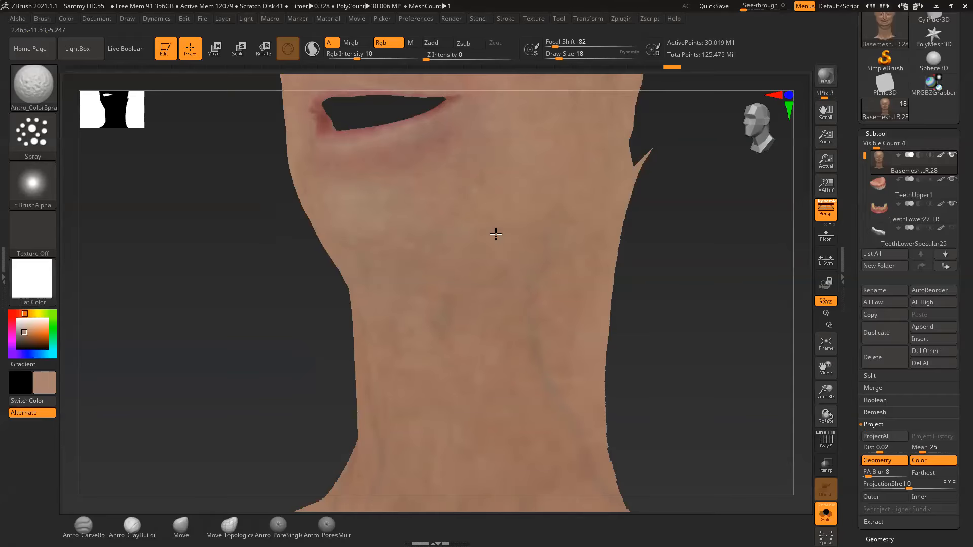
left_click_drag(424, 304, 512, 299)
left_click_drag(677, 324, 684, 306)
mouse_move(582, 272)
left_mouse_down()
mouse_move(556, 254)
mouse_move(504, 254)
mouse_move(512, 244)
mouse_move(502, 243)
mouse_move(419, 284)
mouse_move(499, 260)
left_mouse_up()
left_click_drag(659, 282, 610, 288)
mouse_move(531, 244)
left_mouse_down()
mouse_move(570, 219)
mouse_move(561, 226)
mouse_move(576, 227)
left_mouse_up()
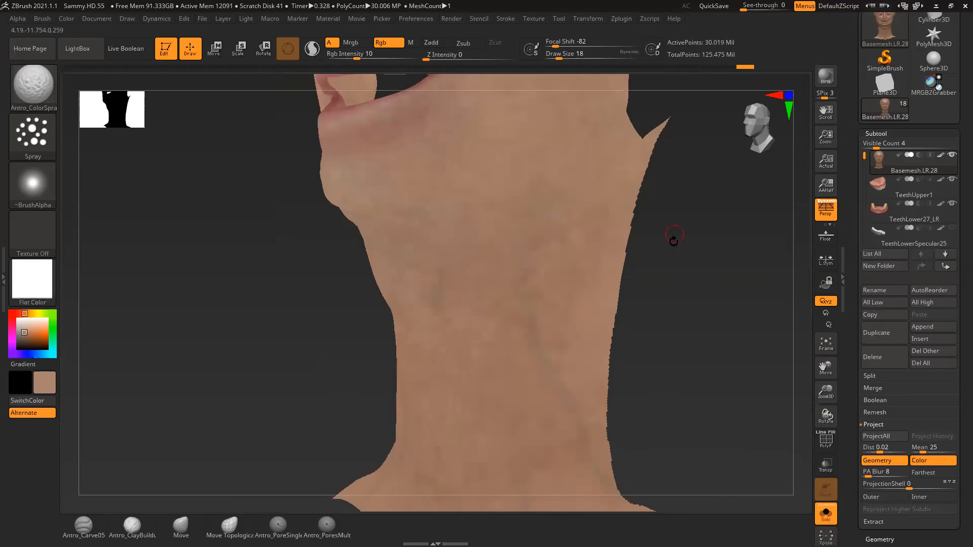
Blend the skin tone along the jaw and lower cheek beside the mouth, undoing two unwanted strokes
left_click_drag(671, 235, 562, 233)
mouse_move(654, 203)
left_mouse_down()
mouse_move(674, 220)
mouse_move(645, 269)
mouse_move(550, 230)
left_mouse_up()
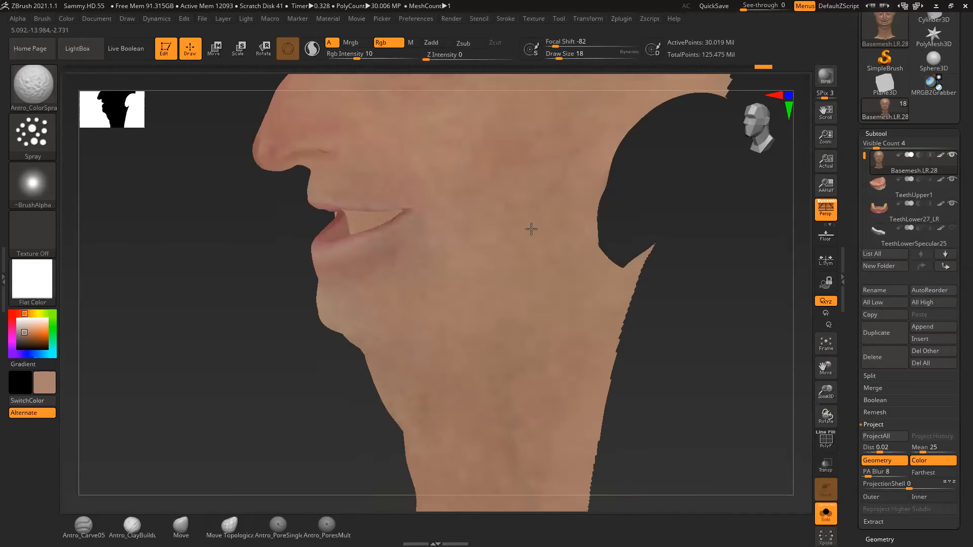
key("ctrl+z")
key("ctrl+z")
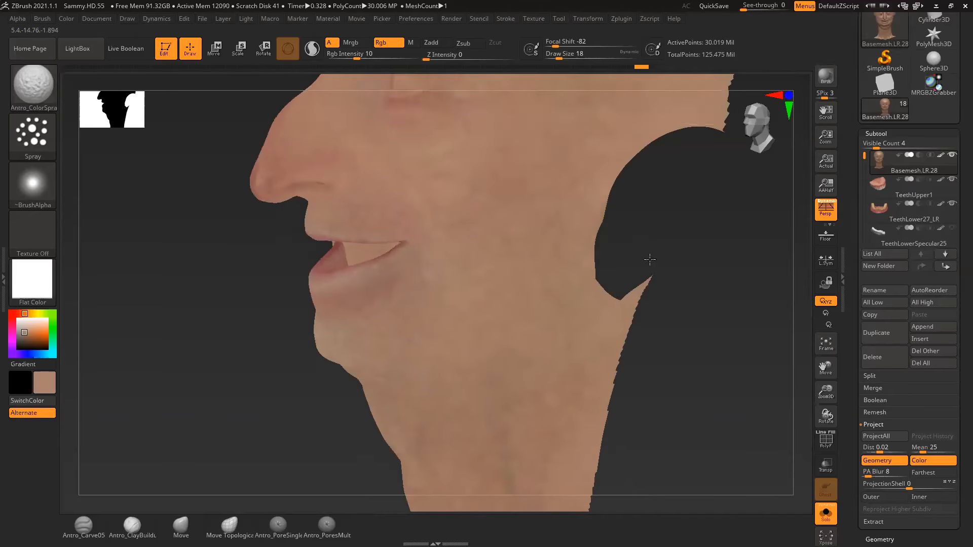
mouse_move(474, 219)
left_mouse_down()
mouse_move(459, 226)
mouse_move(516, 226)
left_mouse_up()
left_click_drag(646, 232, 709, 231)
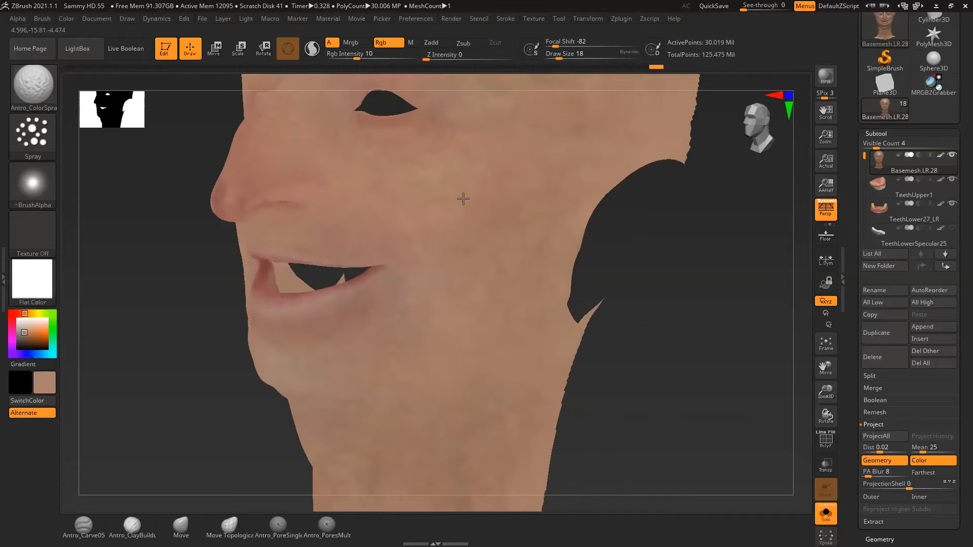
left_click_drag(598, 222, 713, 303)
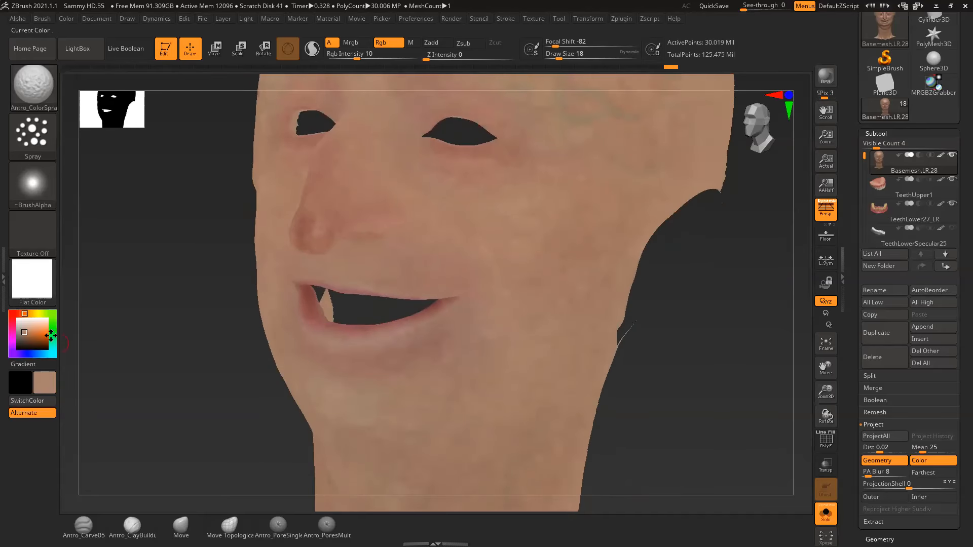
Reduce the draw size to 14 and blend the skin tone across the cheek between eye and jaw
left_click_drag(689, 297, 575, 271)
key("space")
mouse_move(545, 232)
left_mouse_down()
mouse_move(530, 230)
mouse_move(552, 201)
mouse_move(567, 207)
mouse_move(560, 188)
mouse_move(580, 227)
mouse_move(542, 235)
mouse_move(532, 226)
left_mouse_up()
key("space")
left_click_drag(736, 294, 628, 287)
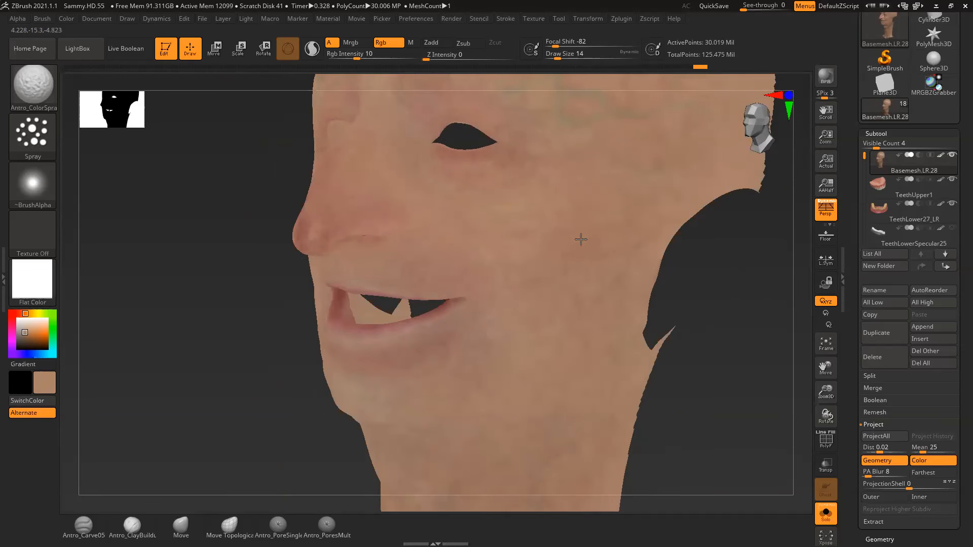
left_click_drag(720, 291, 686, 342)
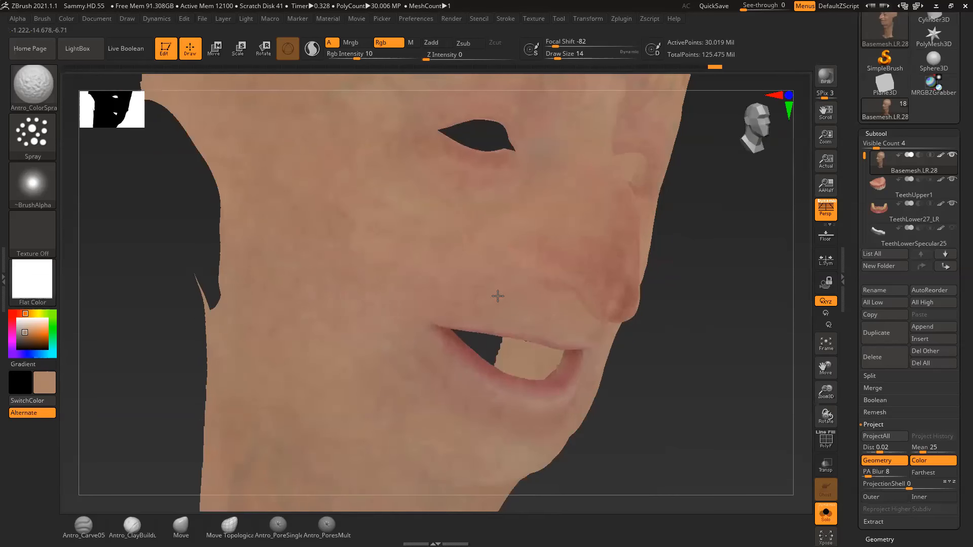
Spray the skin tone over the opposite cheek between the eye, nose and mouth corner
left_click_drag(476, 289, 458, 314)
left_click_drag(678, 313, 729, 316)
mouse_move(490, 284)
left_mouse_down()
mouse_move(475, 261)
mouse_move(483, 252)
left_mouse_up()
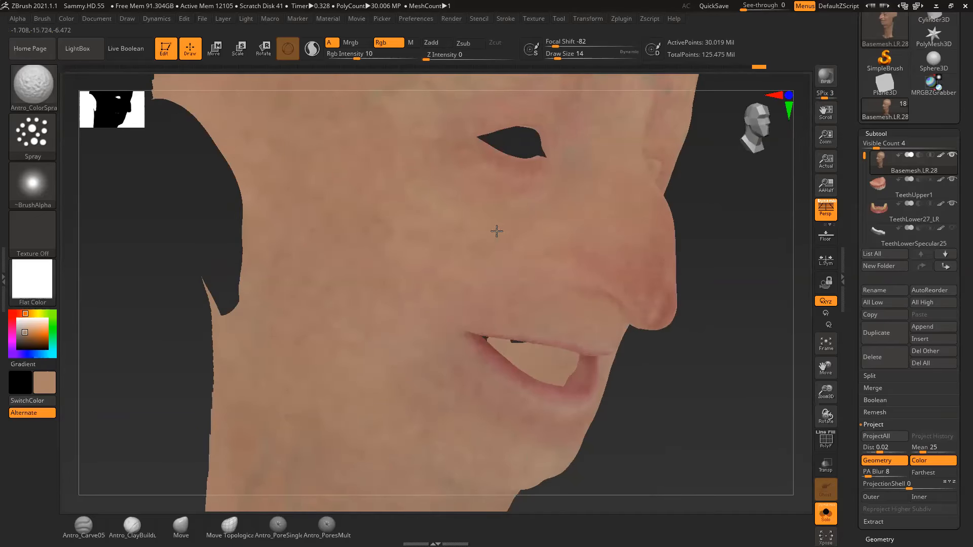
left_click_drag(712, 244, 608, 256)
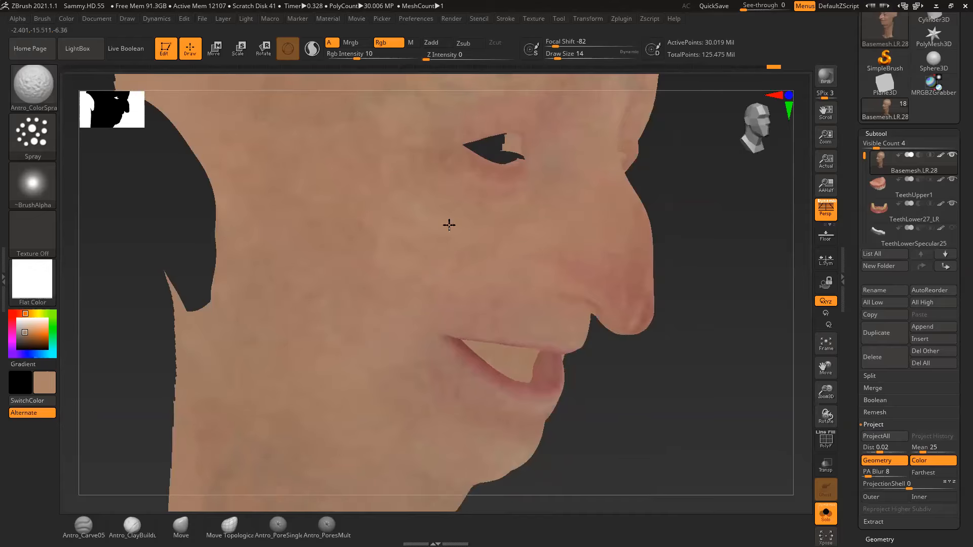
left_click_drag(698, 234, 605, 228)
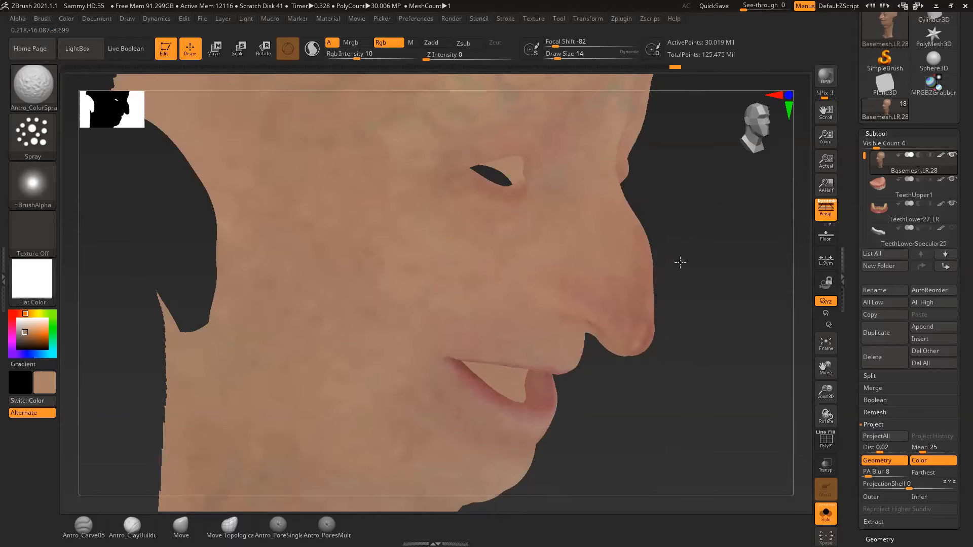
Blend the skin tone from the outer cheek back toward the ear
left_click_drag(680, 260, 608, 256)
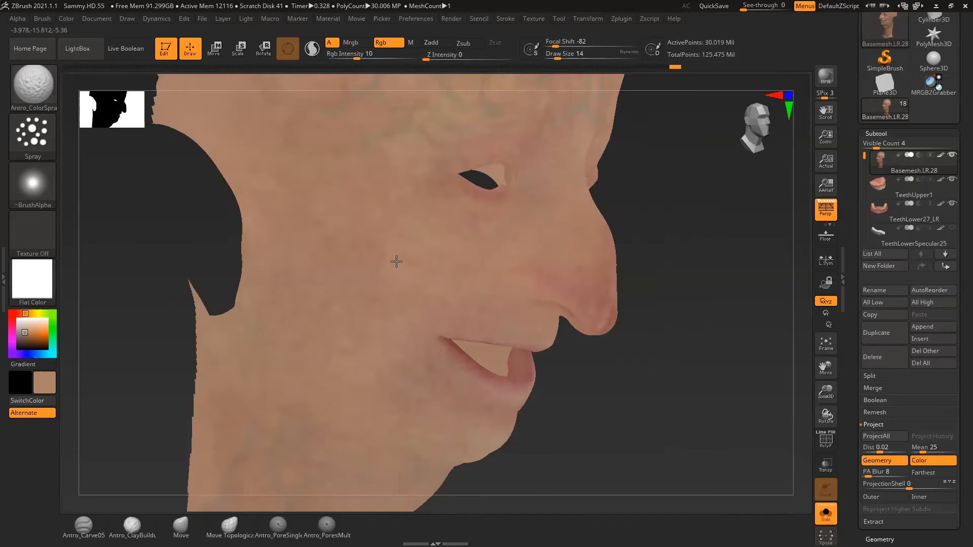
left_click_drag(652, 250, 608, 276)
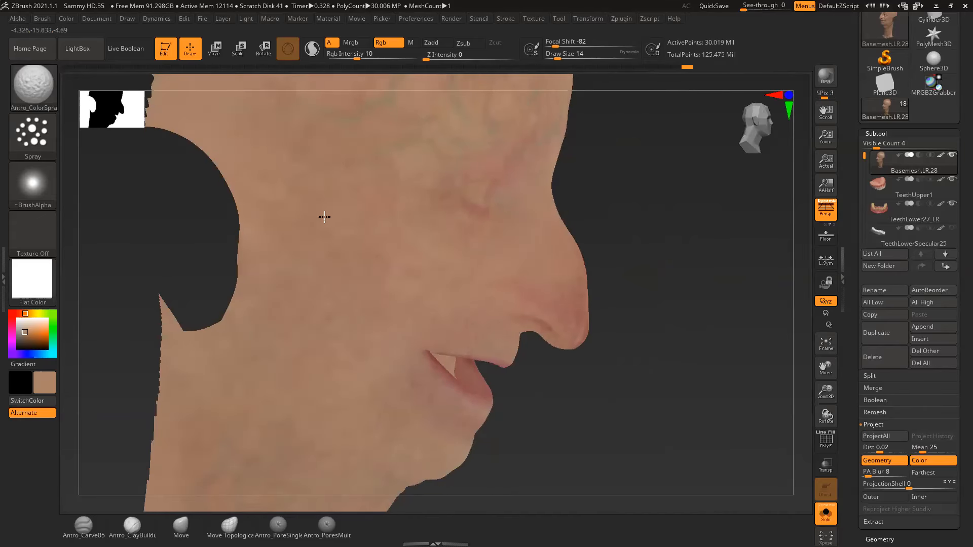
left_click_drag(674, 287, 630, 260)
Sample a skin tone from the temple and paint it around the outer corner of the eye
mouse_move(44, 382)
left_mouse_down()
mouse_move(186, 308)
mouse_move(252, 147)
left_mouse_up()
left_click_drag(414, 174, 421, 173)
left_click(421, 185)
left_click_drag(425, 201, 422, 189)
left_click_drag(716, 275, 657, 274, "alt")
left_click_drag(420, 190, 389, 190)
mouse_move(714, 303)
left_mouse_down("alt")
mouse_move(660, 287)
mouse_move(588, 283)
left_mouse_up("alt")
left_click_drag(740, 393, 669, 387, "alt")
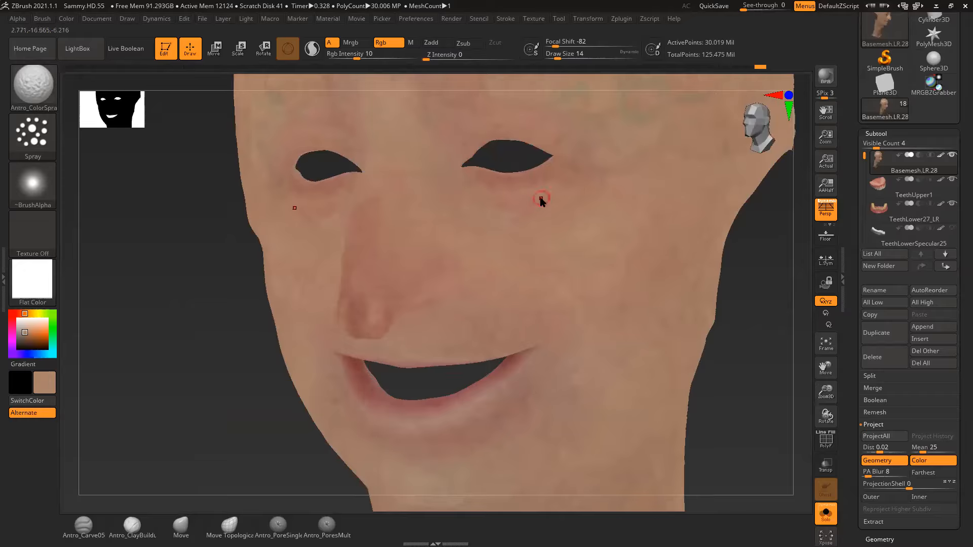
Reduce the draw size to 9 and blend the skin tone below the lower eyelid and outer eye corner
key("space")
left_click_drag(540, 199, 528, 194)
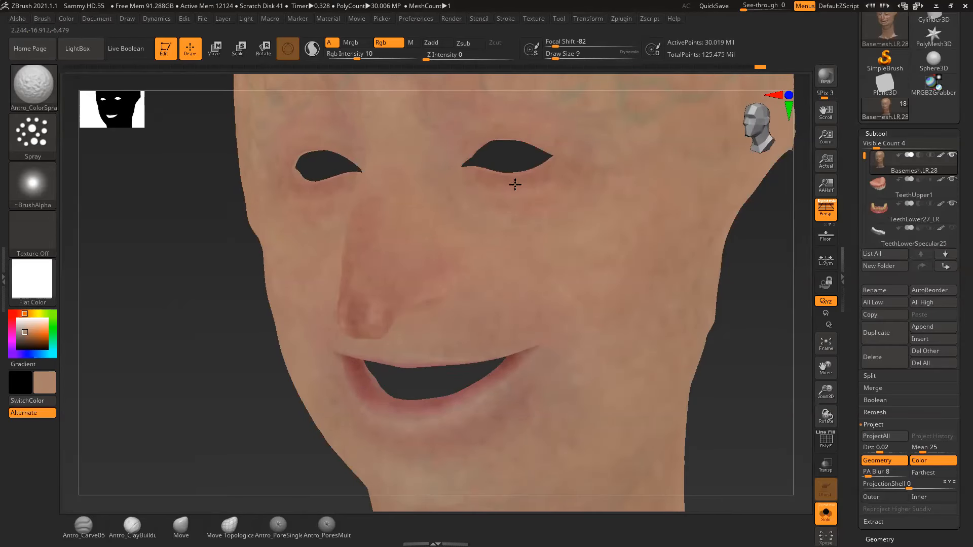
left_click_drag(541, 179, 549, 177)
left_click_drag(755, 306, 698, 331, "alt")
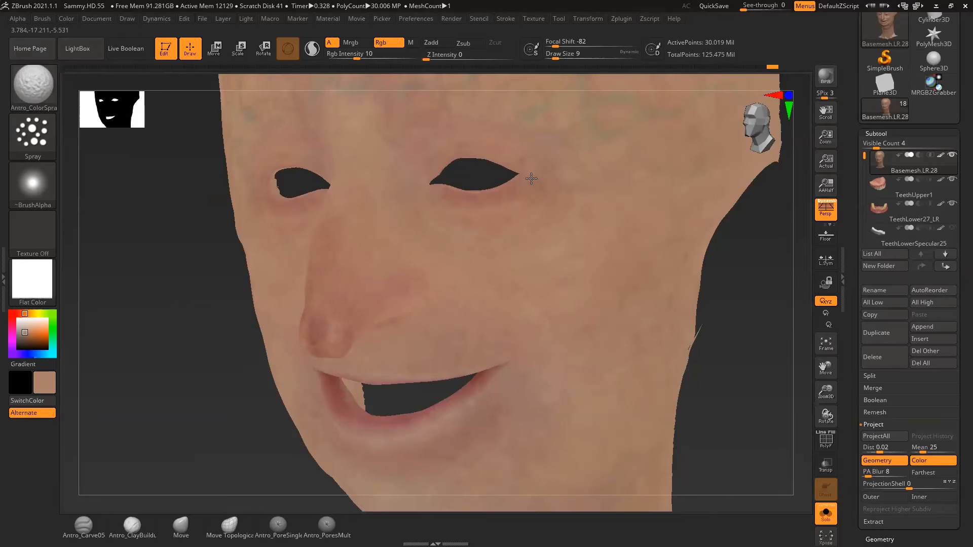
left_click_drag(538, 191, 564, 218)
mouse_move(746, 308)
left_mouse_down("shift")
mouse_move(744, 322)
mouse_move(708, 321)
mouse_move(701, 393)
left_mouse_up("shift")
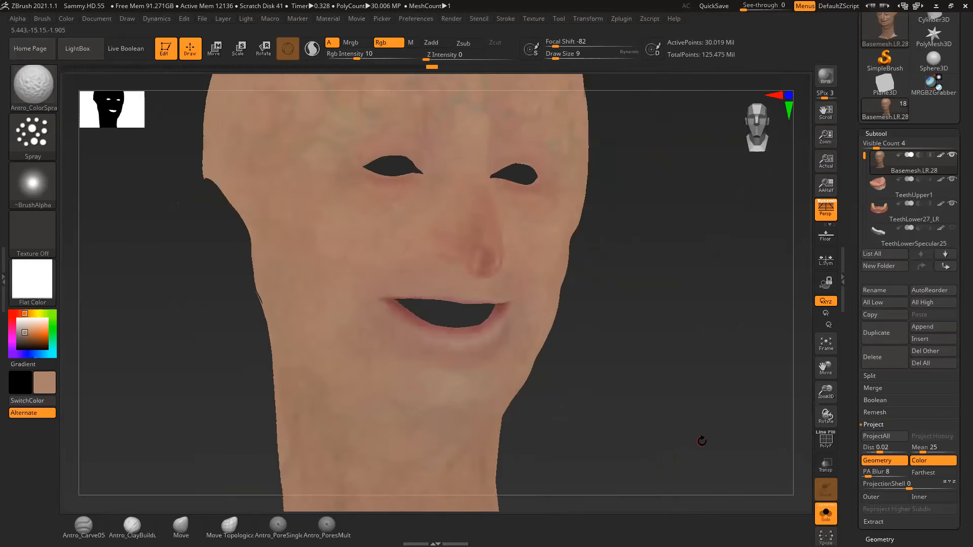
Enlarge the draw size to 22 and spray the skin tone under the chin
left_click_drag(658, 356, 457, 364)
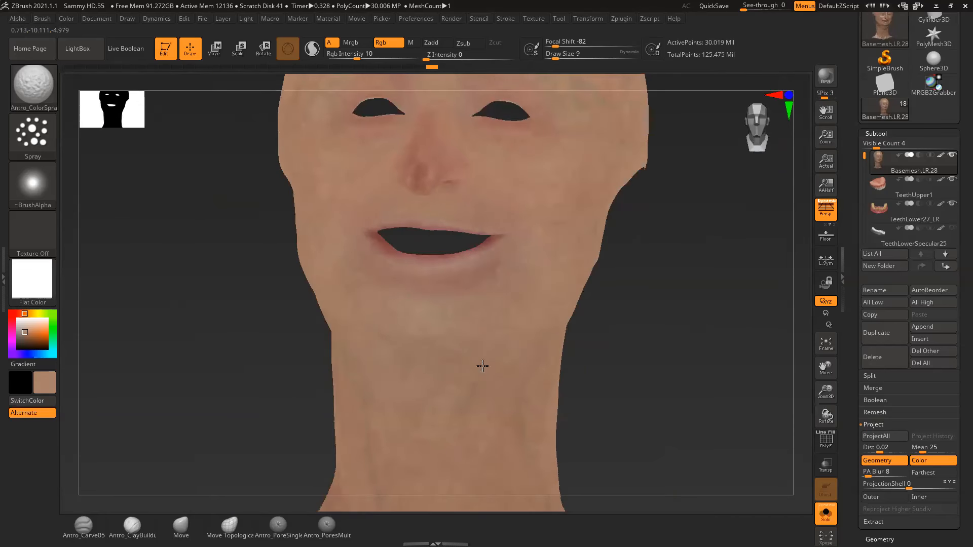
mouse_move(582, 359)
left_mouse_down("alt")
mouse_move(611, 319)
mouse_move(583, 328)
left_mouse_up("alt")
key("space")
mouse_move(651, 325)
left_mouse_down()
mouse_move(656, 309)
mouse_move(593, 314)
left_mouse_up()
left_click_drag(641, 282, 694, 274)
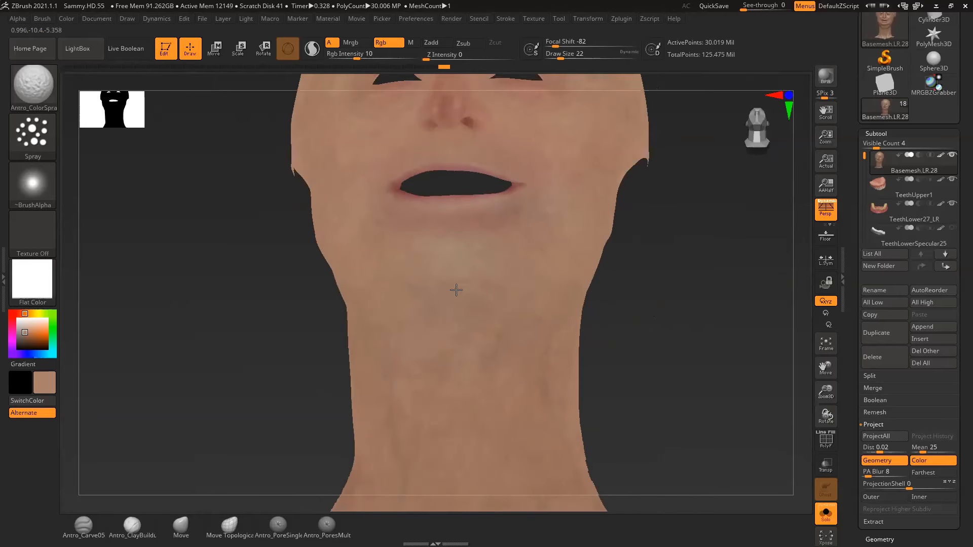
left_click_drag(623, 294, 520, 306)
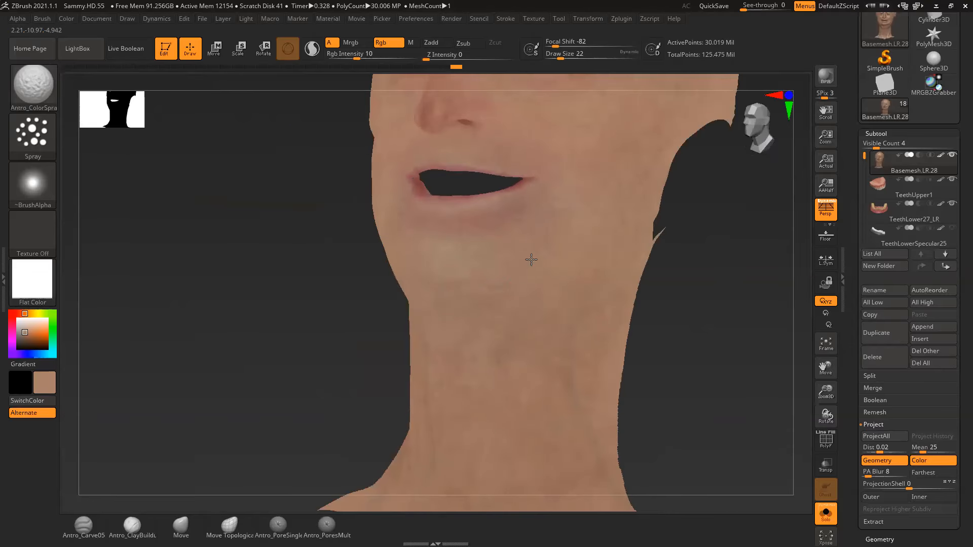
Set the draw size to 20 and blend the skin tone between the jaw underside and the upper neck
left_click_drag(695, 328, 674, 347)
key("space")
left_click_drag(530, 305, 519, 333)
left_click_drag(667, 330, 668, 303, "alt")
left_click_drag(500, 309, 500, 298)
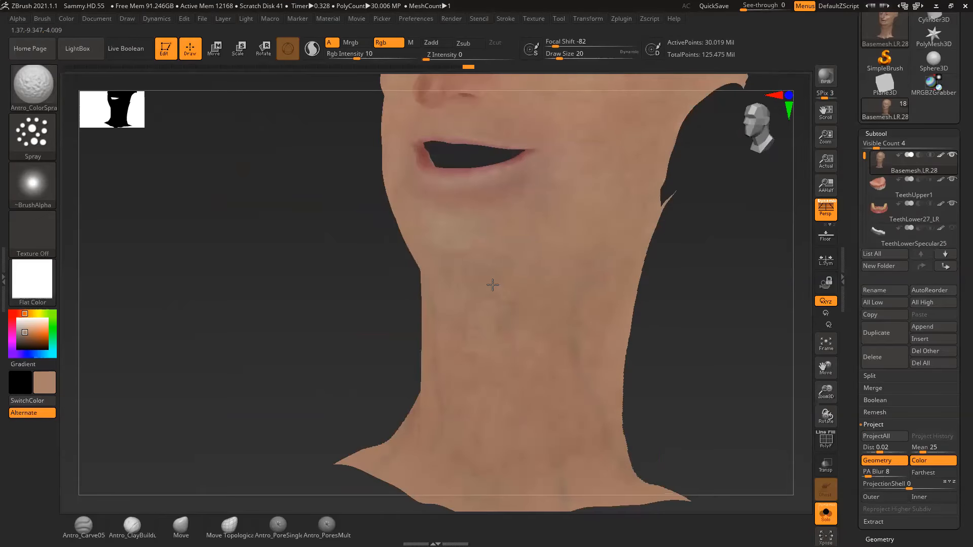
Spray the skin tone down the side and front of the neck to even out the patches
left_click_drag(699, 312, 554, 305)
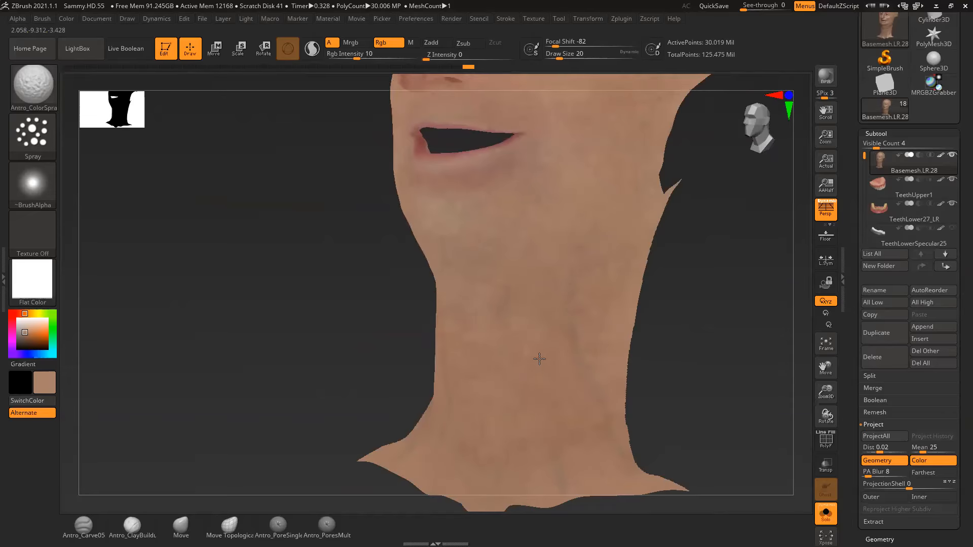
left_click_drag(524, 324, 471, 311)
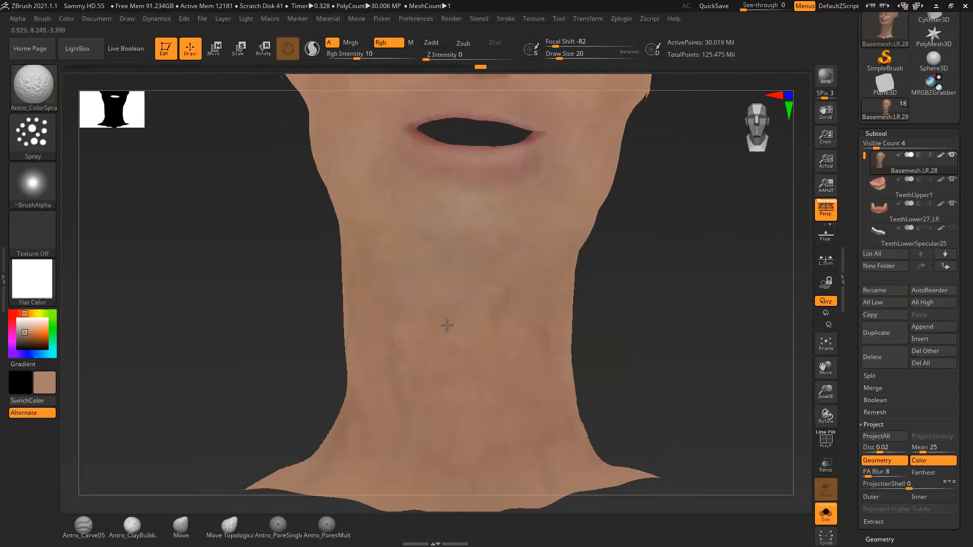
left_click_drag(571, 291, 603, 297)
mouse_move(456, 314)
left_mouse_down()
mouse_move(435, 337)
mouse_move(443, 375)
left_mouse_up()
mouse_move(702, 317)
left_mouse_down("shift")
mouse_move(657, 324)
mouse_move(667, 293)
mouse_move(680, 358)
mouse_move(699, 363)
mouse_move(708, 391)
mouse_move(653, 348)
left_mouse_up("shift")
Set the draw size to 17 and blend the skin tone on the throat and below the mouth corner
key("space")
key("space")
left_click_drag(437, 289, 436, 290)
mouse_move(435, 271)
left_mouse_down()
mouse_move(418, 292)
mouse_move(449, 316)
mouse_move(418, 306)
left_mouse_up()
key("space")
right_click_drag(496, 290, 585, 303)
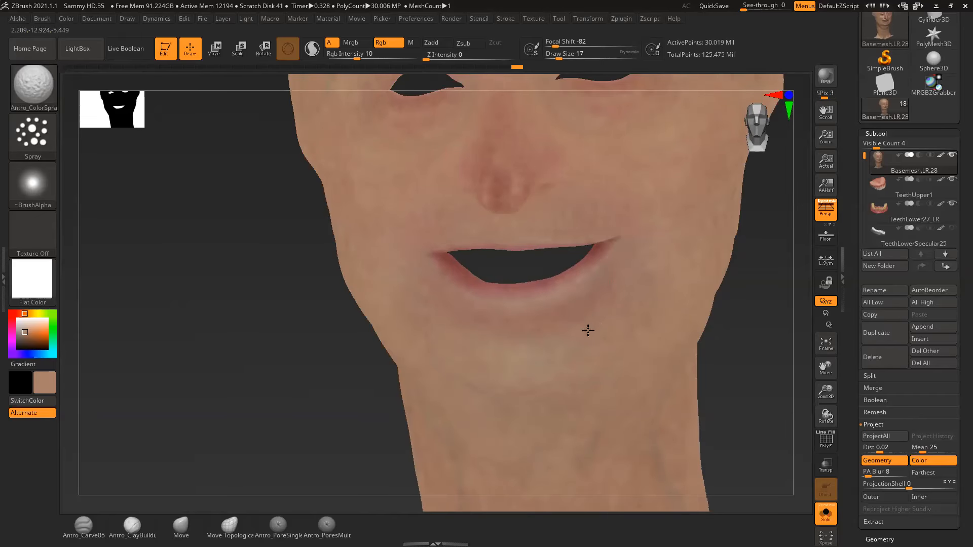
left_click_drag(612, 282, 607, 296)
mouse_move(745, 308)
left_mouse_down("alt")
mouse_move(743, 278)
mouse_move(696, 340)
left_mouse_up("alt")
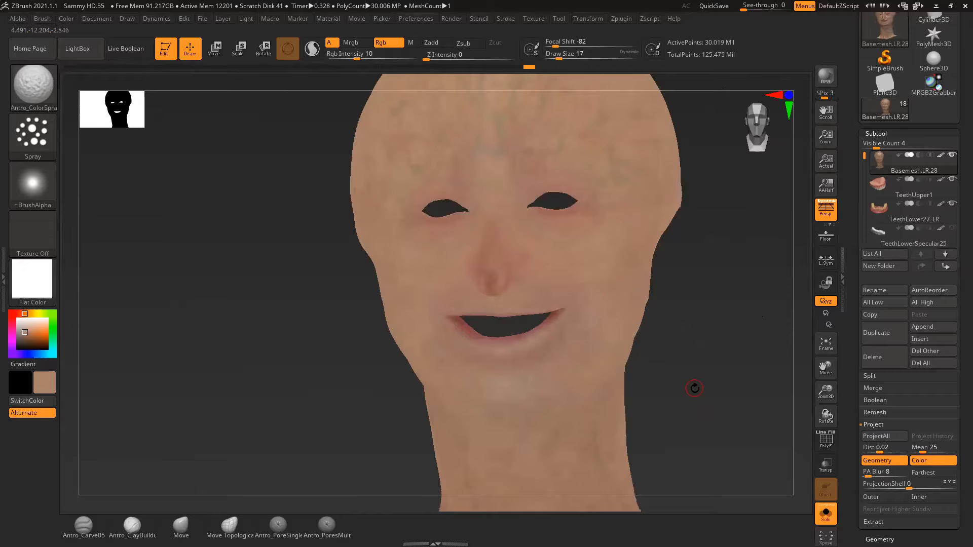
Touch up the skin tone on the side of the forehead above the eye
left_click_drag(710, 296, 608, 268)
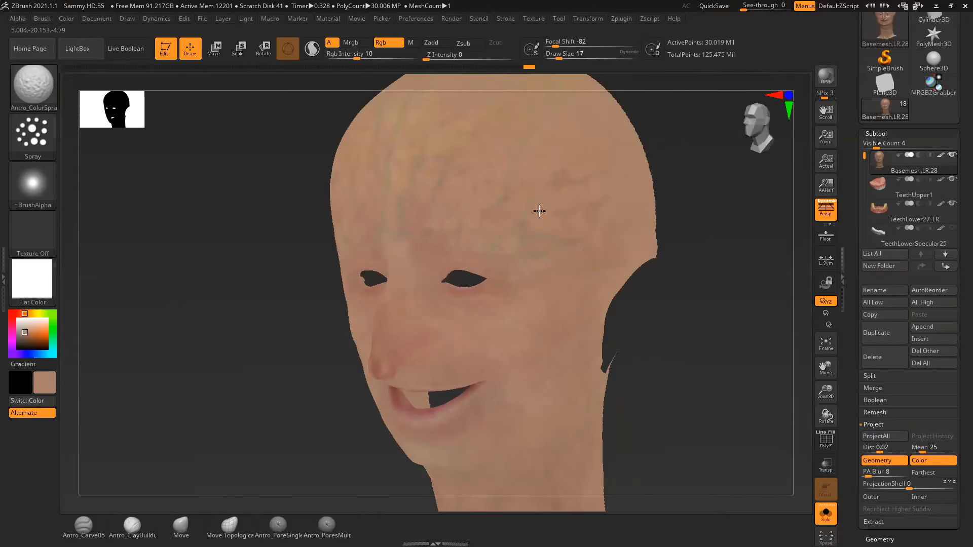
left_click_drag(696, 279, 745, 282)
mouse_move(543, 217)
left_mouse_down()
mouse_move(523, 208)
mouse_move(539, 208)
left_mouse_up()
left_click_drag(637, 276, 680, 285)
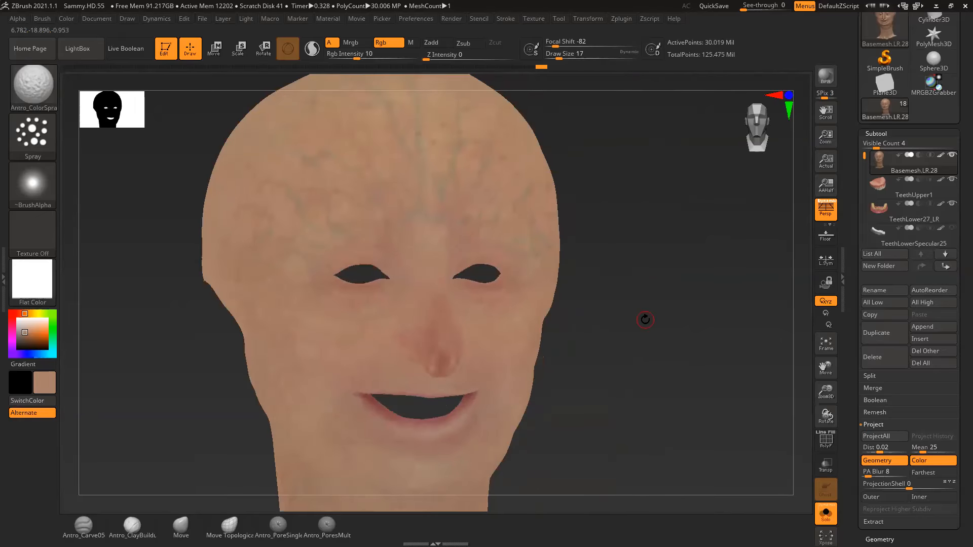
Switch the head's material to BasicMaterial and inspect the shaded forehead and eye area up close
left_click(38, 290)
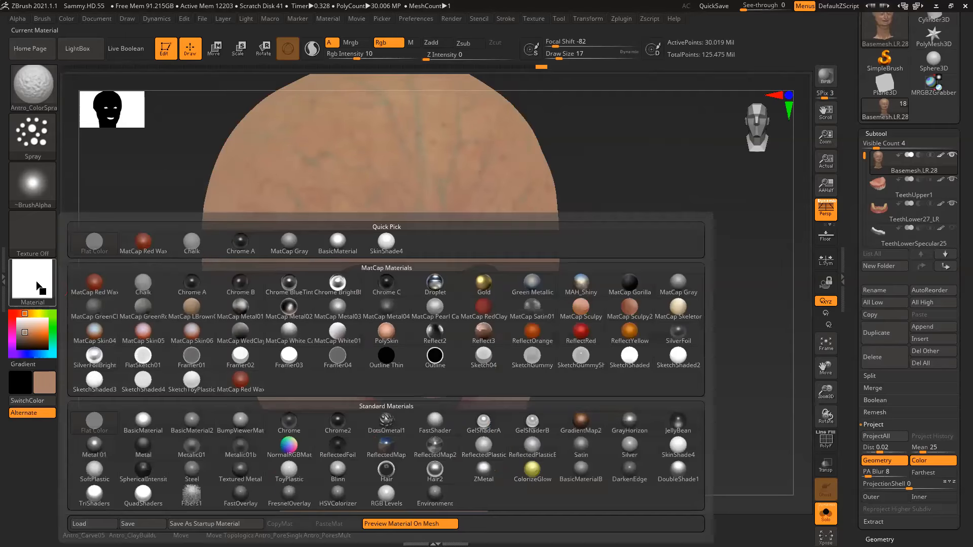
left_click(338, 253)
left_click_drag(600, 311, 670, 264)
left_click_drag(670, 264, 649, 265, "alt")
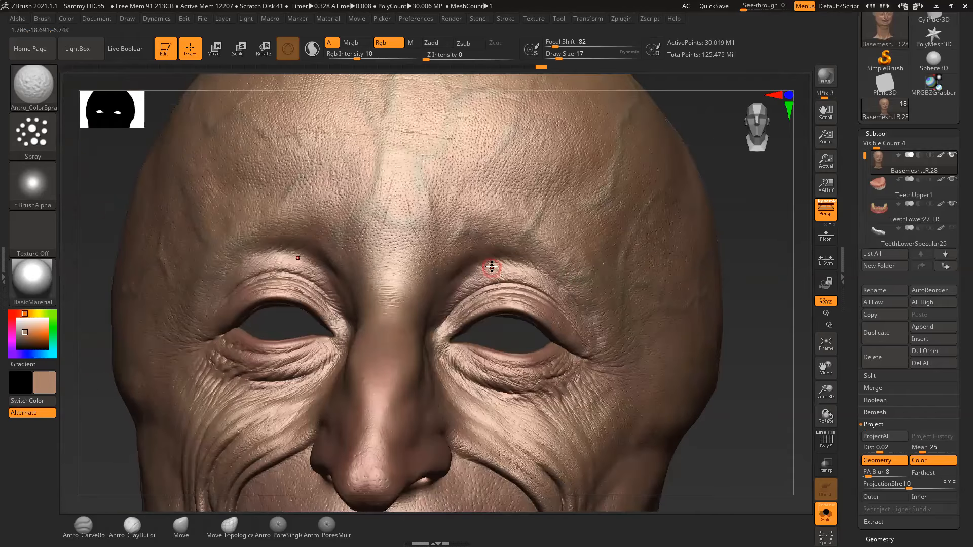
Select the Antro_Carve05 brush and set its Z Intensity to 3
left_click(41, 98)
left_click(83, 527)
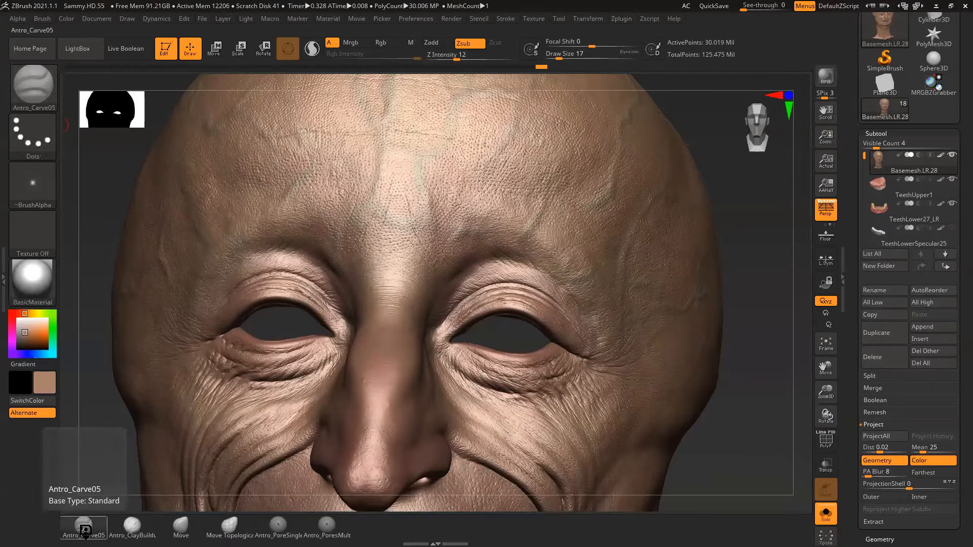
left_click_drag(445, 55, 440, 57)
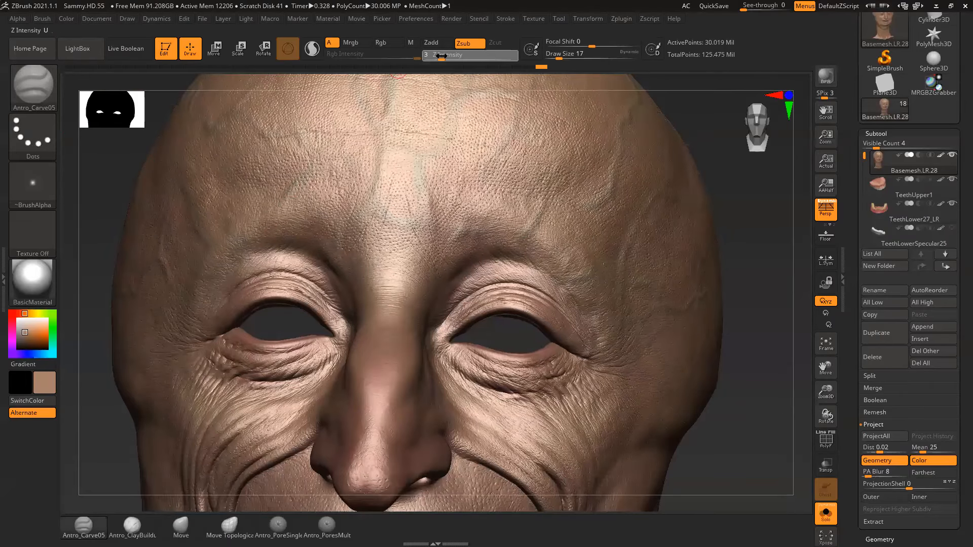
Set the brush's Z Intensity to 2 and draw size to 46, and inspect the veins and skin texture on the forehead and temple
mouse_move(728, 208)
left_mouse_down("alt")
mouse_move(696, 178)
mouse_move(649, 154)
left_mouse_up("alt")
left_click_drag(629, 157, 655, 176)
key("space")
left_click_drag(548, 183, 554, 183)
mouse_move(682, 179)
left_mouse_down()
mouse_move(655, 185)
mouse_move(664, 192)
mouse_move(631, 213)
mouse_move(657, 224)
mouse_move(631, 230)
left_mouse_up()
left_click_drag(694, 229, 523, 221)
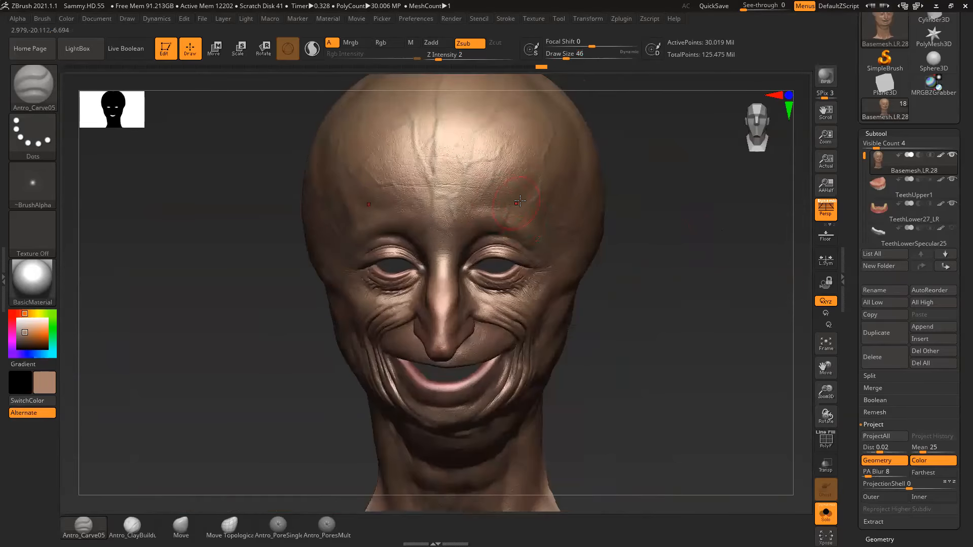
left_click_drag(643, 183, 523, 196)
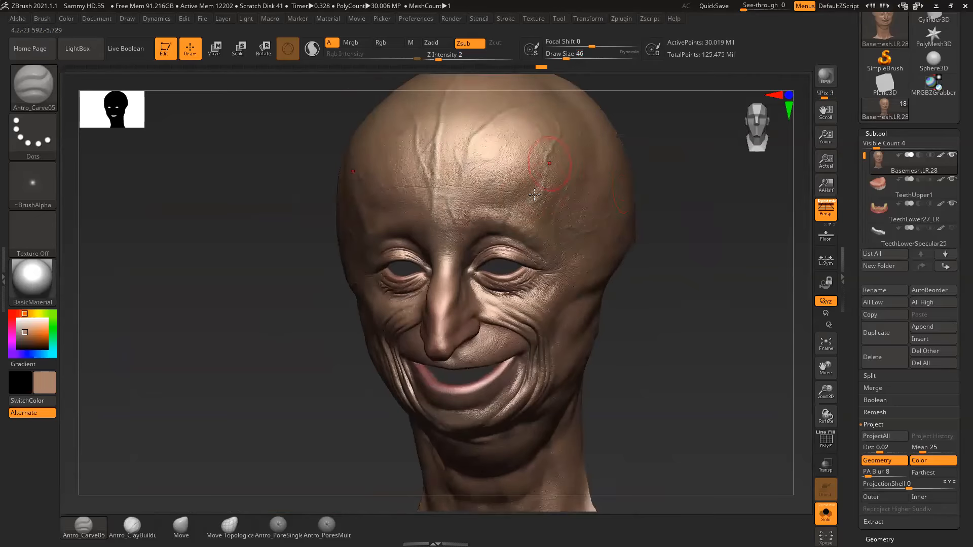
mouse_move(654, 185)
left_mouse_down()
mouse_move(675, 182)
mouse_move(689, 157)
mouse_move(649, 174)
mouse_move(532, 161)
left_mouse_up()
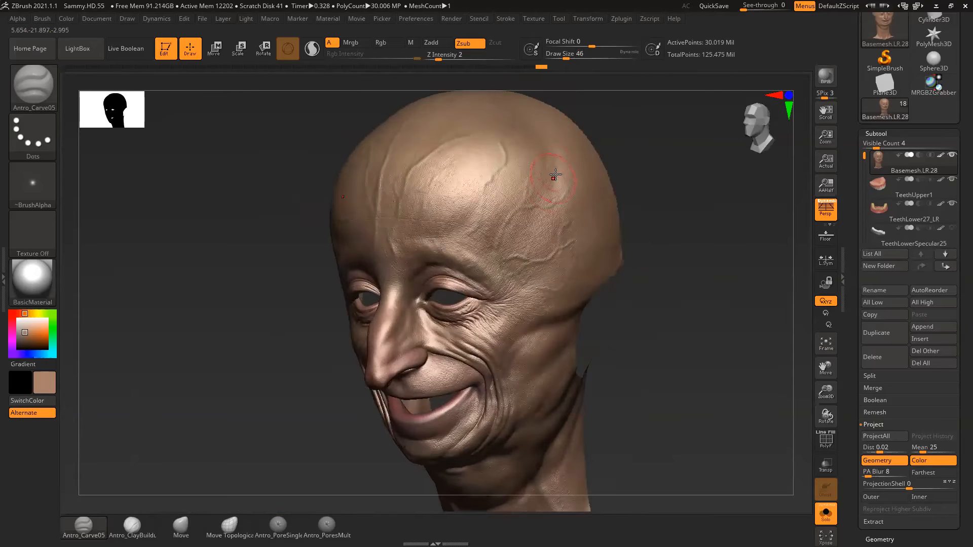
left_click_drag(636, 167, 586, 166)
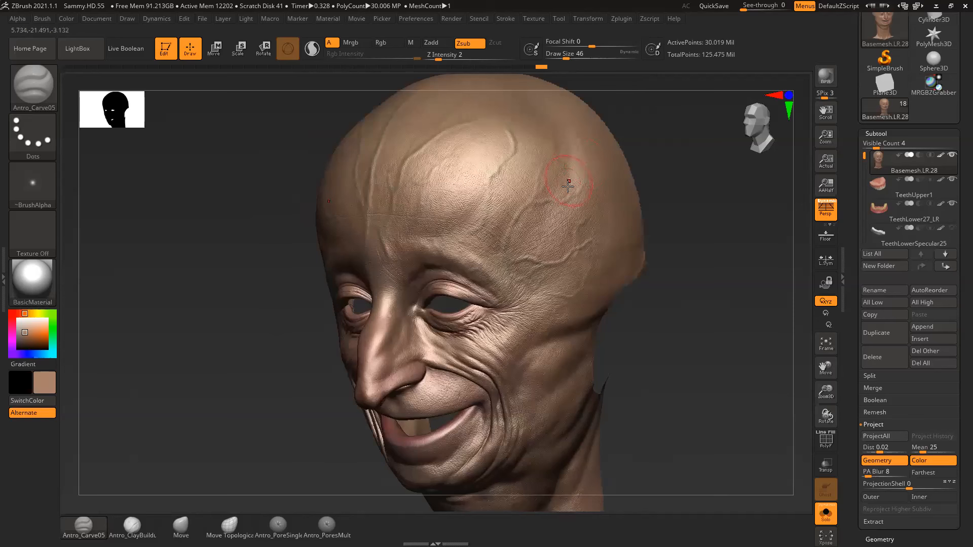
Set the draw size to 108 and examine the skin detail on the neck, chin, cheeks and upper lip from both sides
left_click_drag(678, 248, 520, 315)
left_click_drag(640, 274, 540, 319)
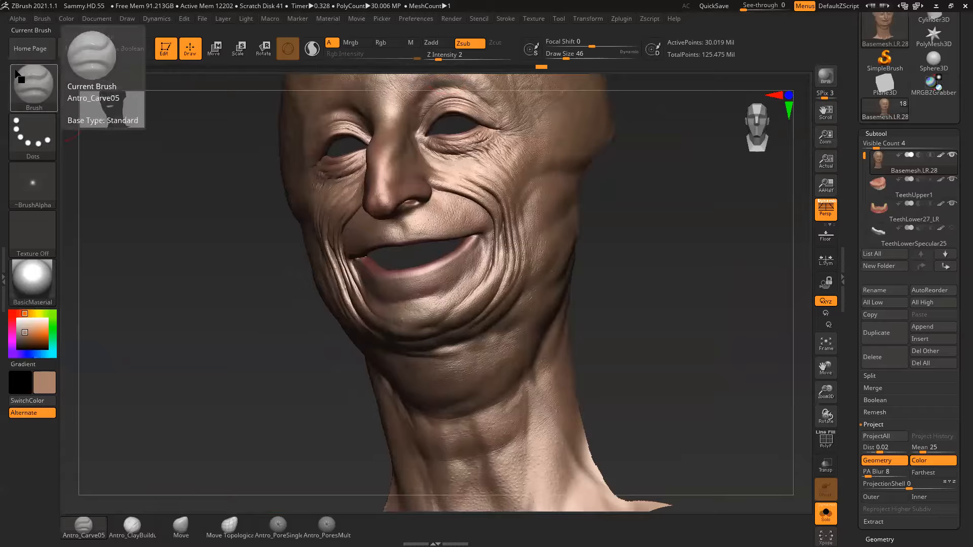
left_click(18, 18)
left_click(113, 384)
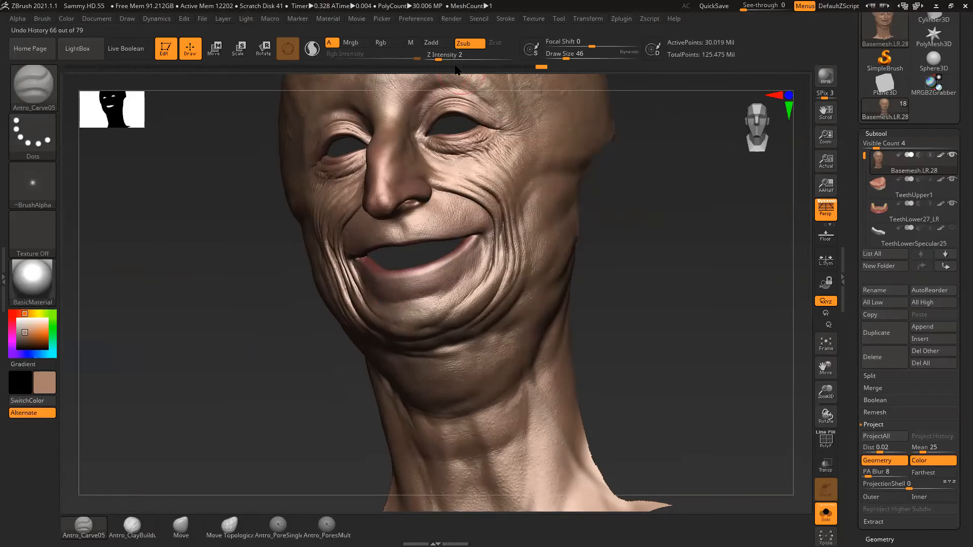
key("s")
left_click_drag(512, 204, 524, 204)
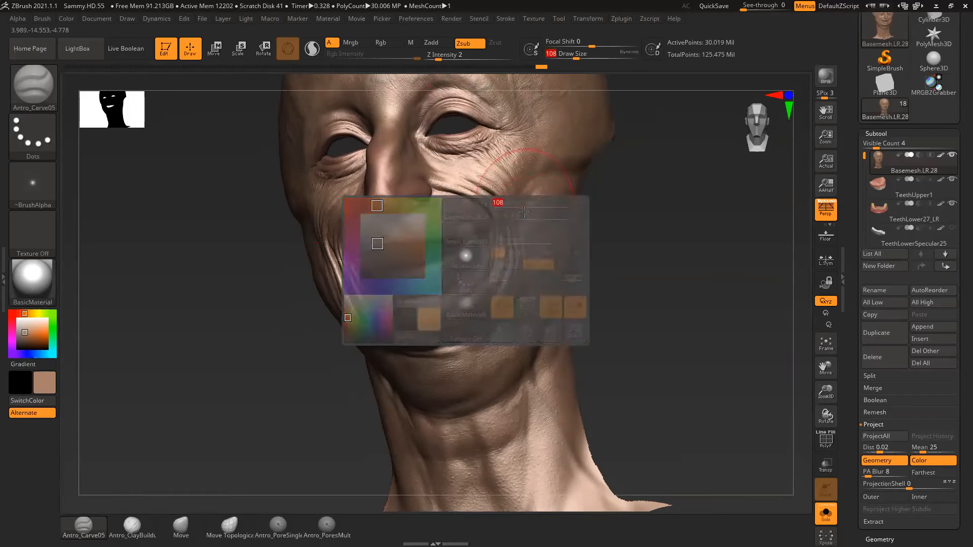
mouse_move(621, 275)
left_mouse_down()
mouse_move(569, 274)
mouse_move(509, 303)
left_mouse_up()
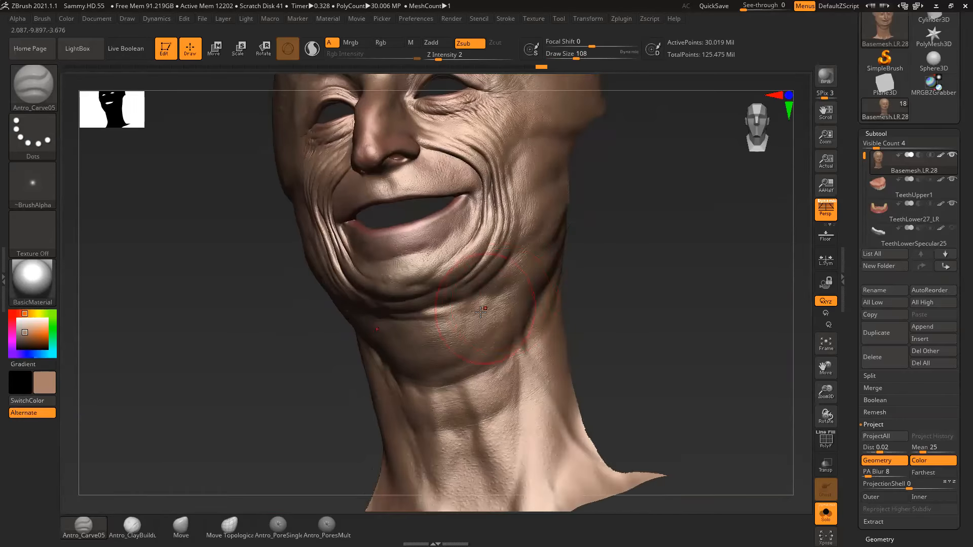
mouse_move(626, 274)
left_mouse_down()
mouse_move(662, 260)
mouse_move(667, 278)
mouse_move(649, 259)
mouse_move(641, 300)
mouse_move(644, 289)
mouse_move(608, 283)
mouse_move(690, 294)
mouse_move(708, 275)
mouse_move(734, 280)
mouse_move(654, 281)
left_mouse_up()
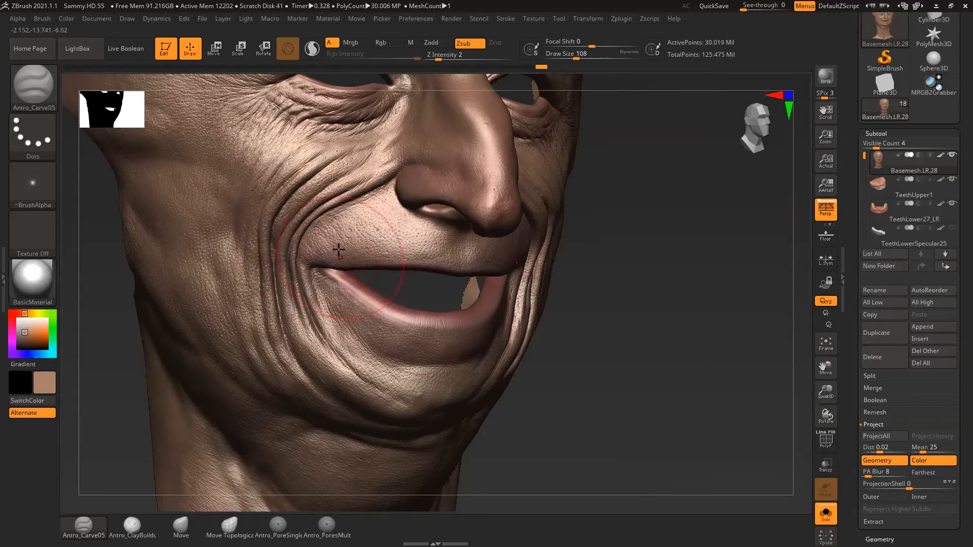
mouse_move(640, 239)
left_mouse_down("shift")
mouse_move(645, 217)
mouse_move(659, 248)
mouse_move(583, 228)
left_mouse_up("shift")
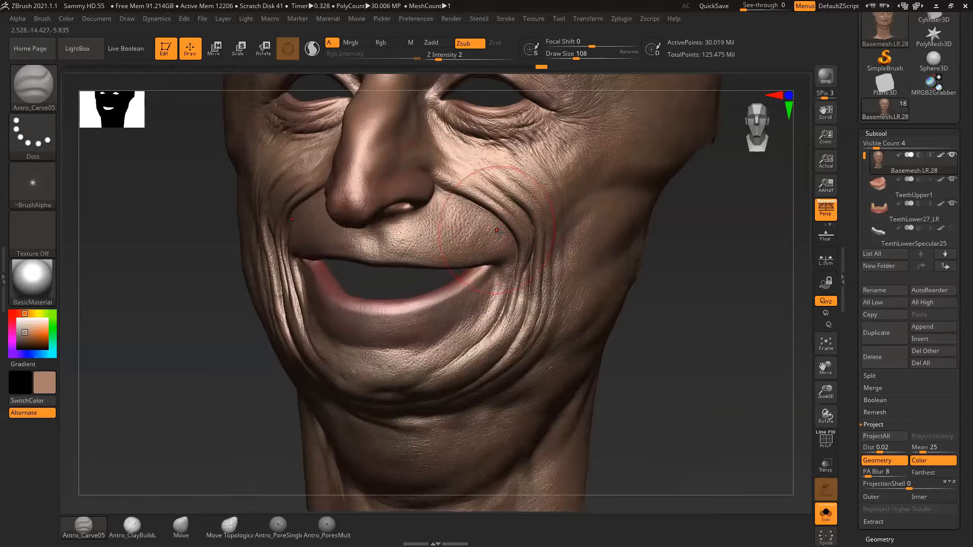
mouse_move(685, 310)
left_mouse_down()
mouse_move(709, 306)
mouse_move(618, 268)
left_mouse_up()
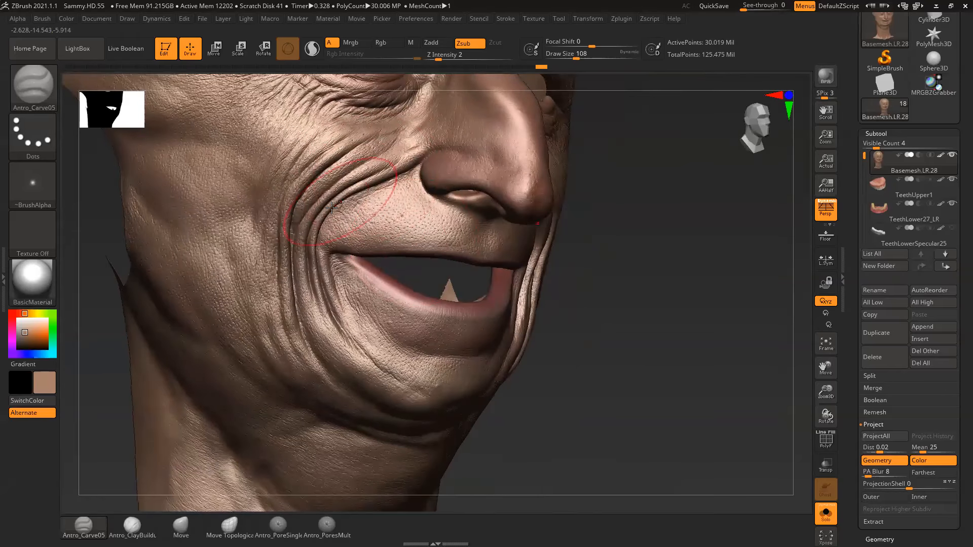
mouse_move(563, 277)
left_mouse_down()
mouse_move(572, 231)
mouse_move(595, 282)
mouse_move(617, 263)
mouse_move(641, 298)
mouse_move(658, 232)
mouse_move(660, 250)
mouse_move(687, 177)
left_mouse_up()
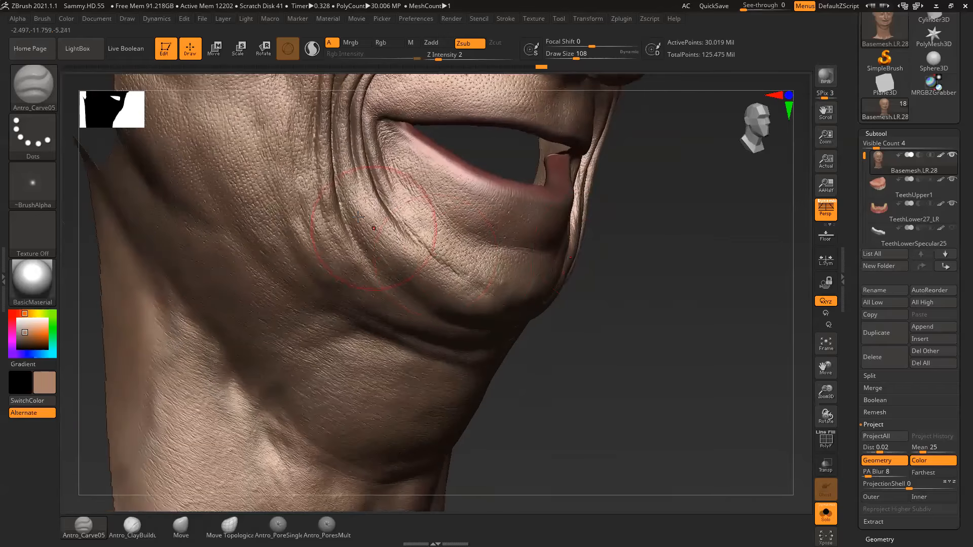
Set the draw size to 62 and inspect the pores and folds around the mouth corners, chin and nose
key("space")
left_click_drag(363, 226, 350, 226)
mouse_move(606, 355)
left_mouse_down()
mouse_move(619, 354)
mouse_move(633, 324)
left_mouse_up()
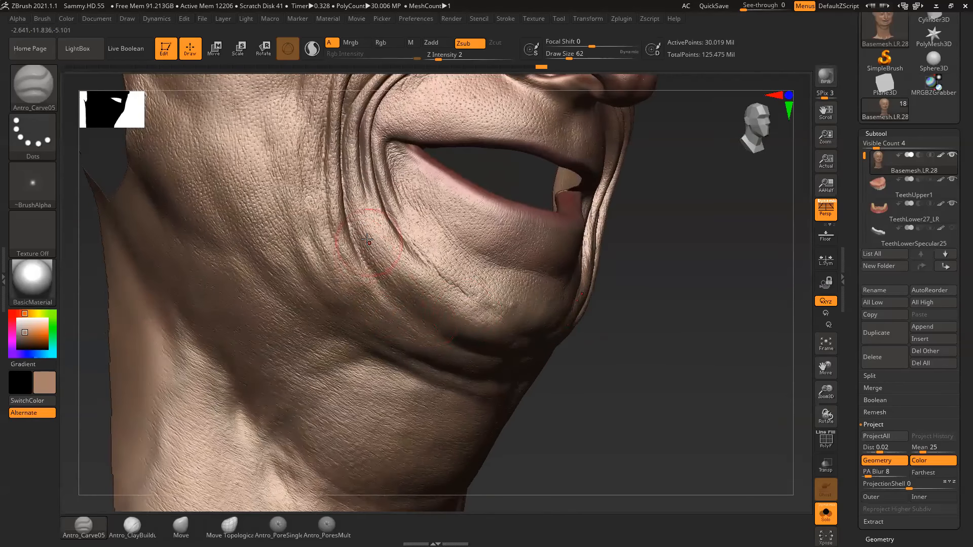
mouse_move(667, 365)
left_mouse_down()
mouse_move(643, 341)
mouse_move(628, 345)
left_mouse_up()
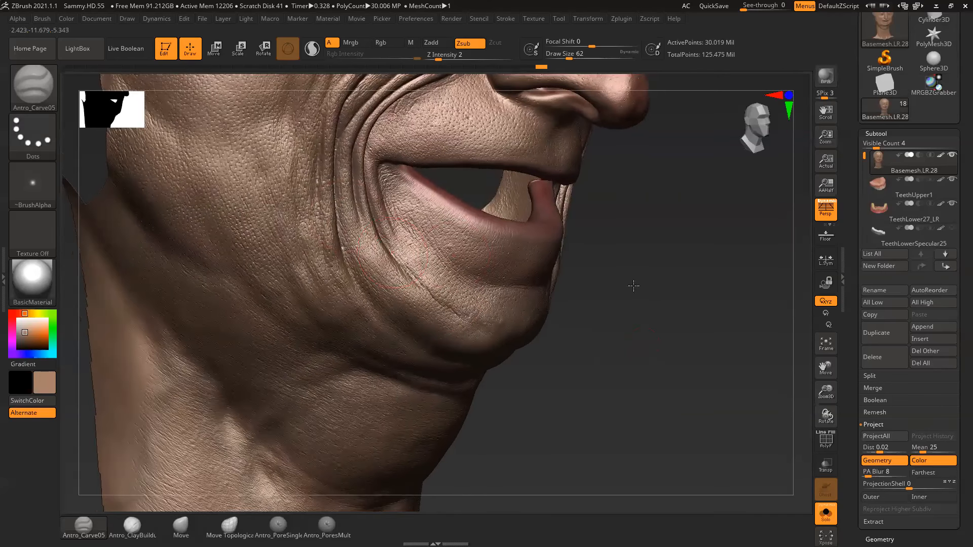
left_click_drag(634, 286, 386, 241)
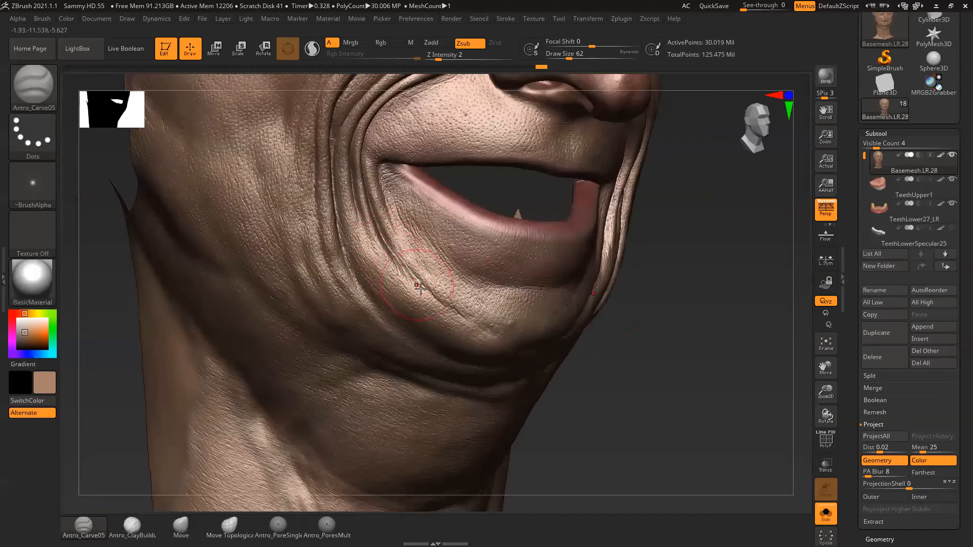
left_click_drag(682, 341, 446, 250)
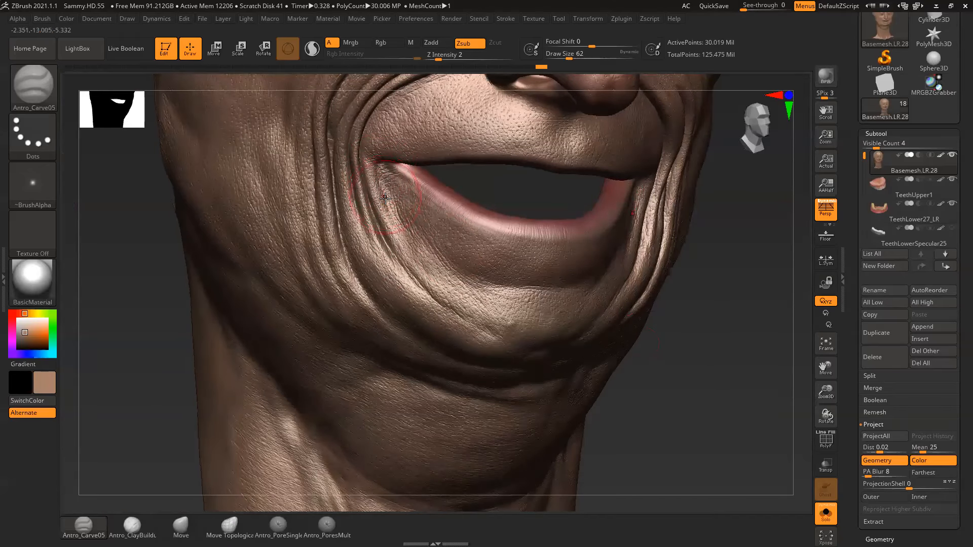
mouse_move(696, 317)
left_mouse_down()
mouse_move(684, 322)
mouse_move(749, 361)
mouse_move(684, 369)
mouse_move(557, 315)
left_mouse_up()
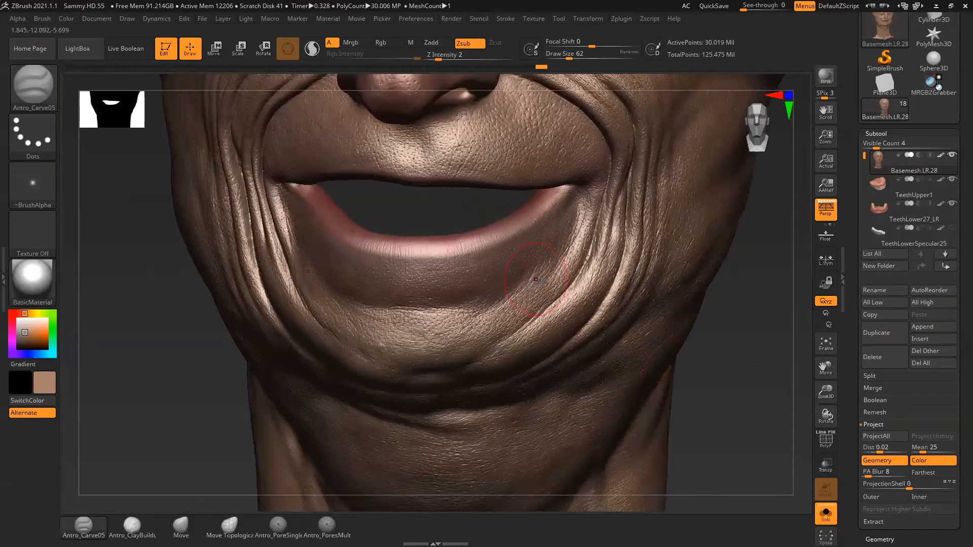
mouse_move(758, 368)
left_mouse_down()
mouse_move(755, 352)
mouse_move(695, 314)
mouse_move(674, 321)
mouse_move(684, 336)
mouse_move(673, 352)
mouse_move(677, 322)
mouse_move(662, 316)
left_mouse_up()
mouse_move(163, 337)
left_mouse_down()
mouse_move(243, 365)
mouse_move(284, 354)
left_mouse_up()
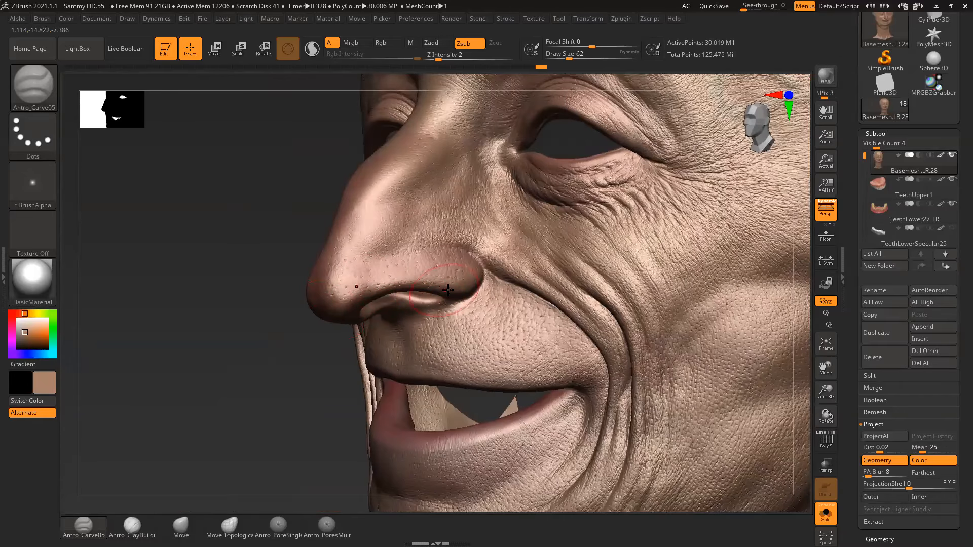
left_click_drag(241, 367, 203, 405)
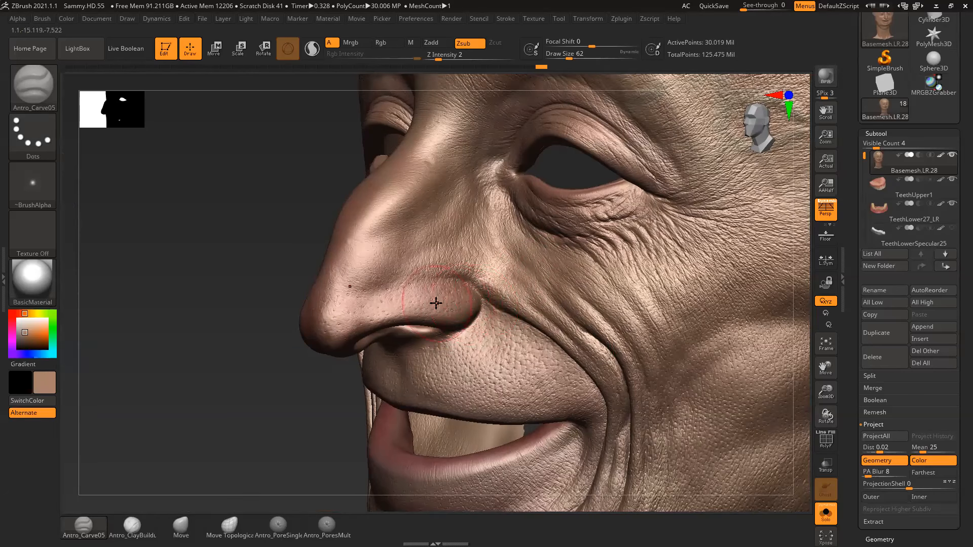
mouse_move(319, 388)
left_mouse_down()
mouse_move(311, 373)
mouse_move(297, 380)
mouse_move(354, 163)
left_mouse_up()
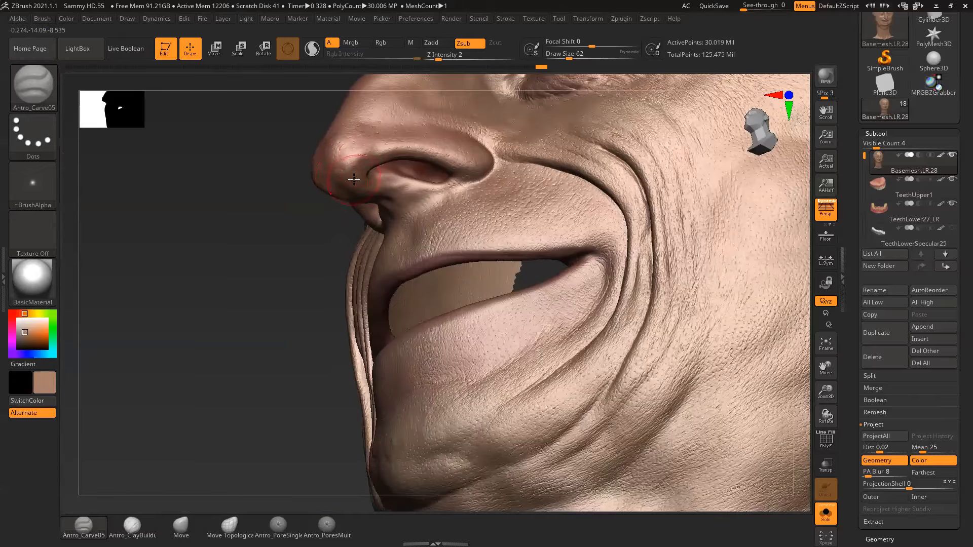
left_click_drag(252, 293, 271, 310)
left_click_drag(272, 271, 325, 285)
Leave HD sculpting mode to bring back the full bust, framed from the front, keeping the subtool name Basemesh.LR
mouse_move(723, 239)
left_mouse_down("alt")
mouse_move(682, 324)
mouse_move(697, 333)
mouse_move(636, 304)
mouse_move(667, 304)
mouse_move(661, 310)
mouse_move(703, 330)
mouse_move(669, 304)
mouse_move(676, 257)
left_mouse_up("alt")
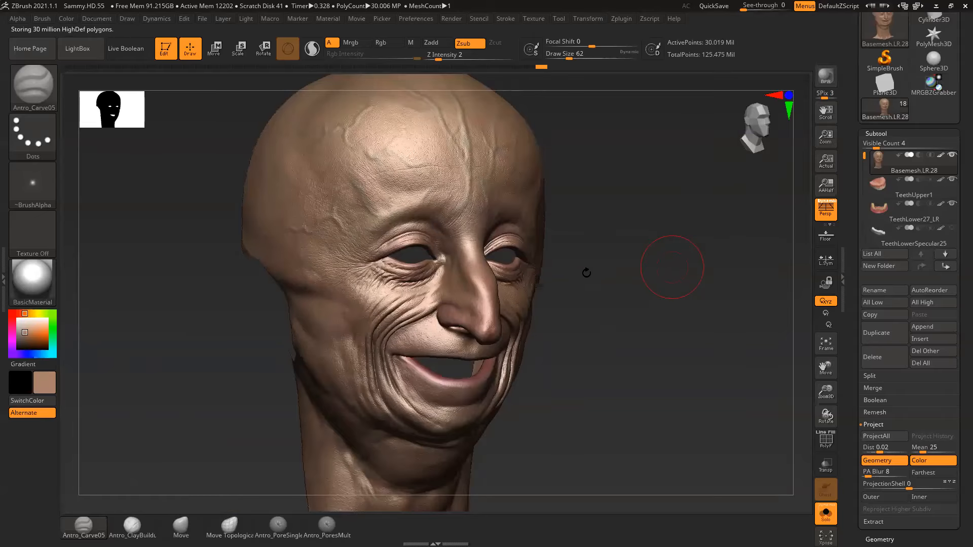
left_click_drag(615, 273, 703, 249, "shift")
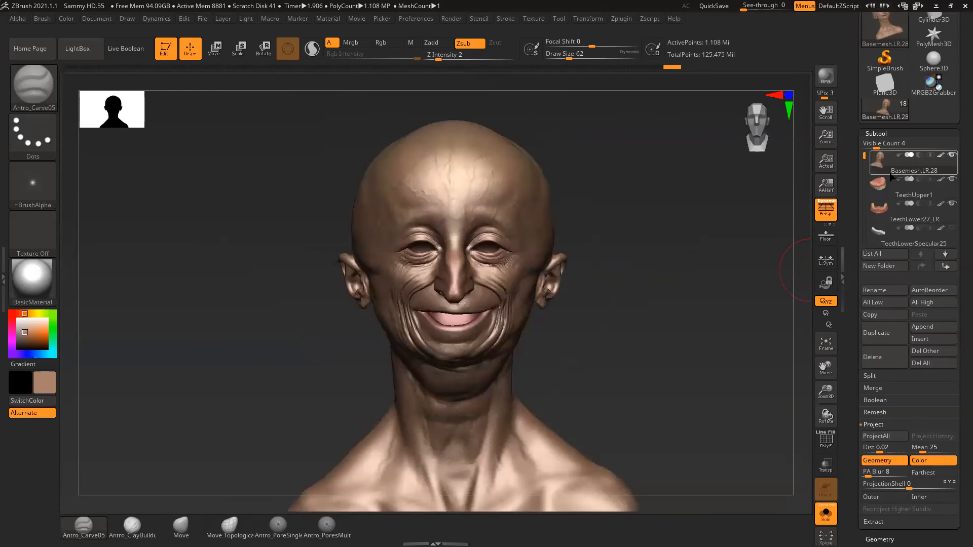
key("shift")
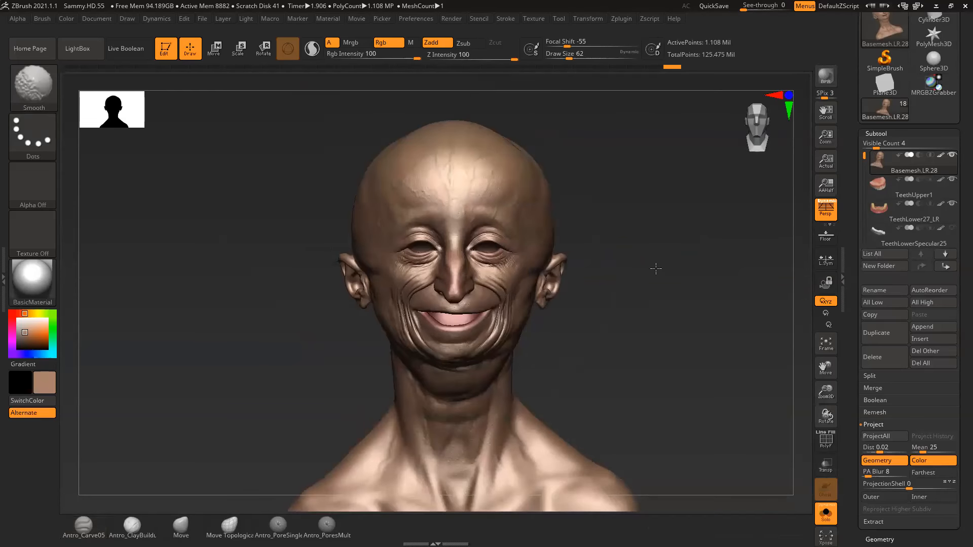
key("f")
mouse_move(649, 265)
left_mouse_down()
mouse_move(625, 258)
mouse_move(631, 273)
left_mouse_up()
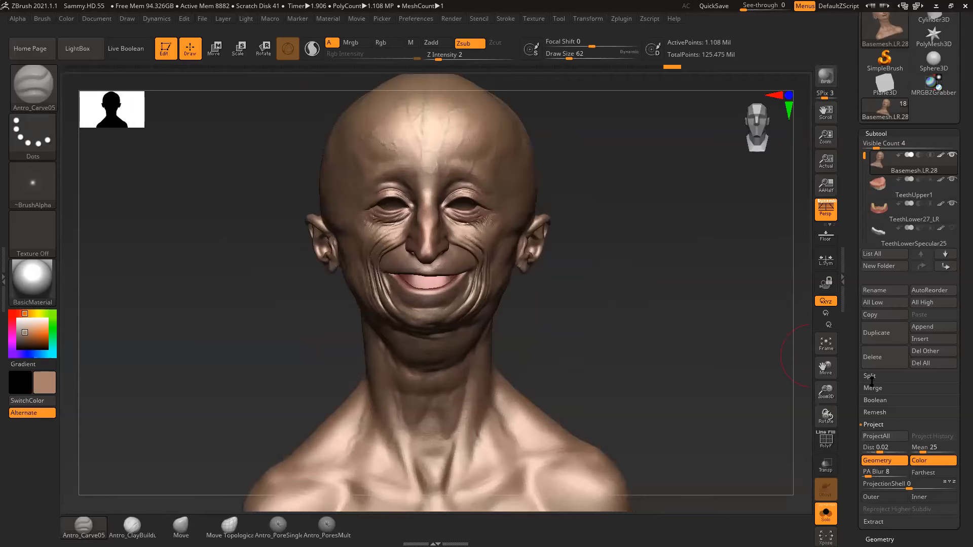
left_click(875, 290)
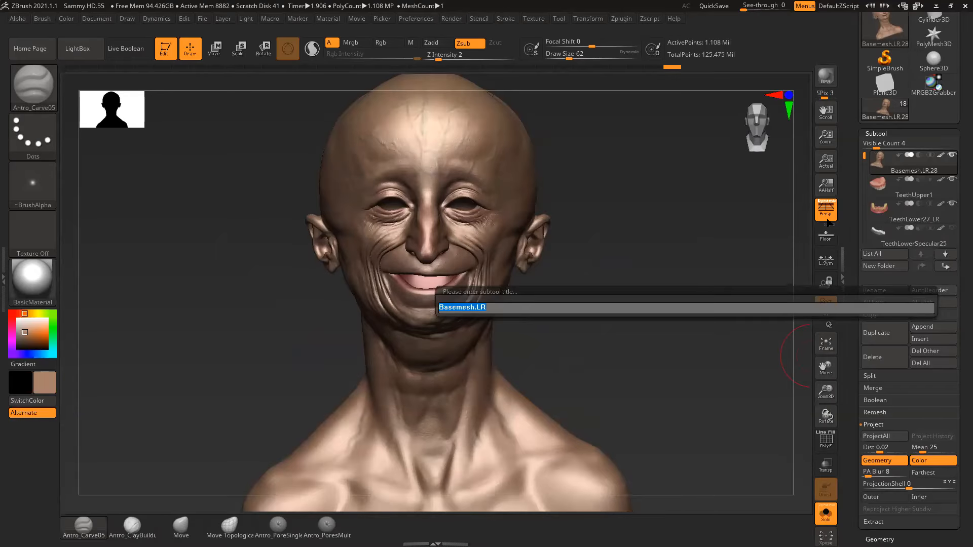
key("Return")
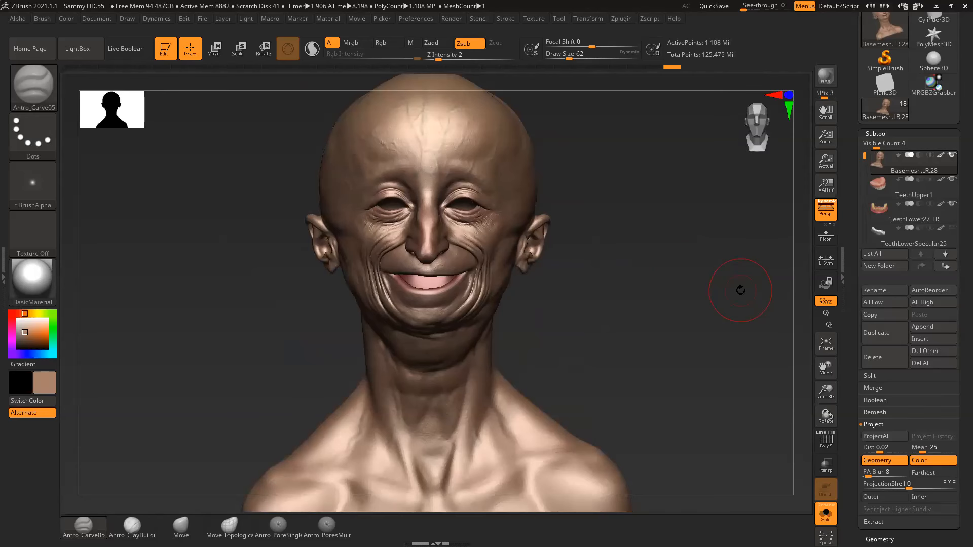
Show the polygon wireframe with polygroups and step the bust down three subdivision levels
left_click(825, 440)
left_click_drag(663, 310, 697, 343)
key("shift+d")
key("shift+d")
key("shift+d")
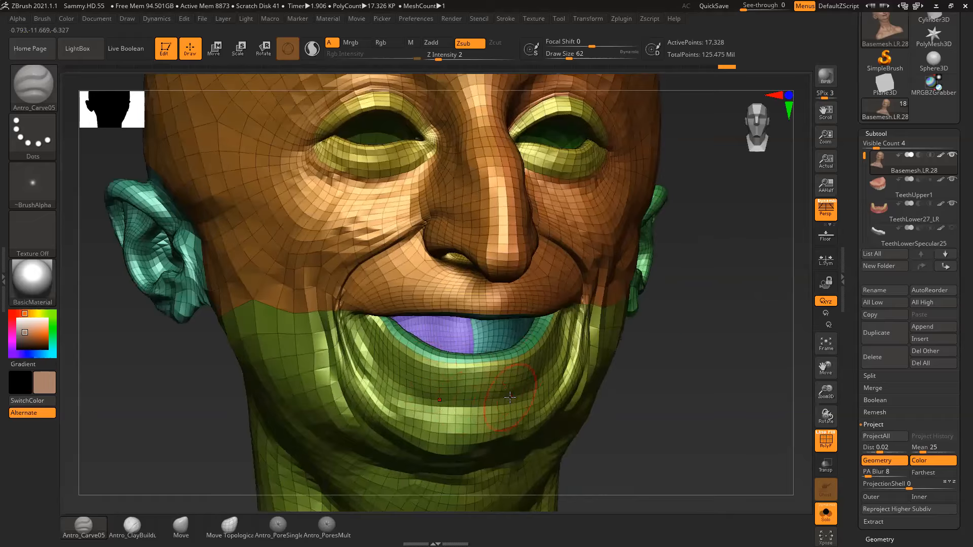
Examine the low-resolution topology and polygroup borders around the mouth, cheeks, eyes, ears and jaw from several angles
left_click_drag(651, 390, 582, 350)
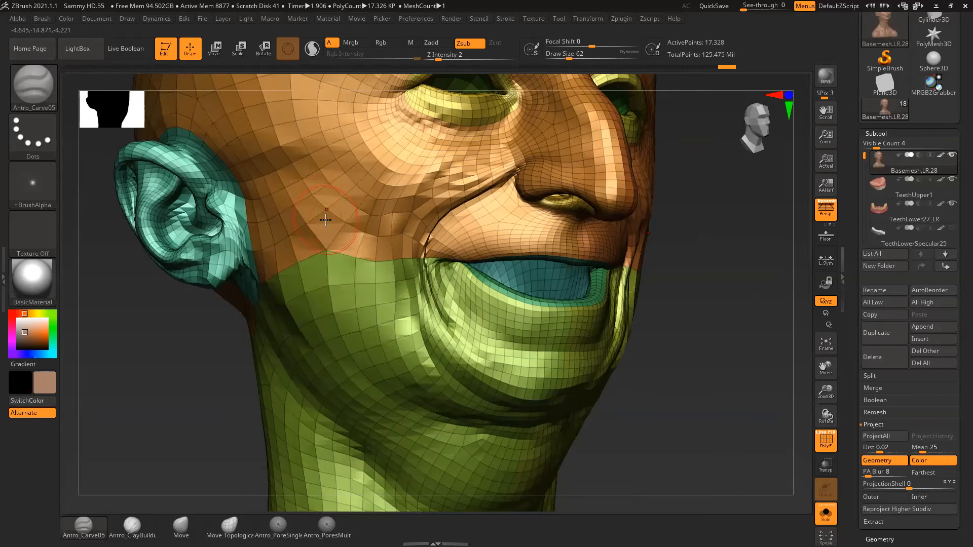
left_click_drag(686, 394, 707, 448)
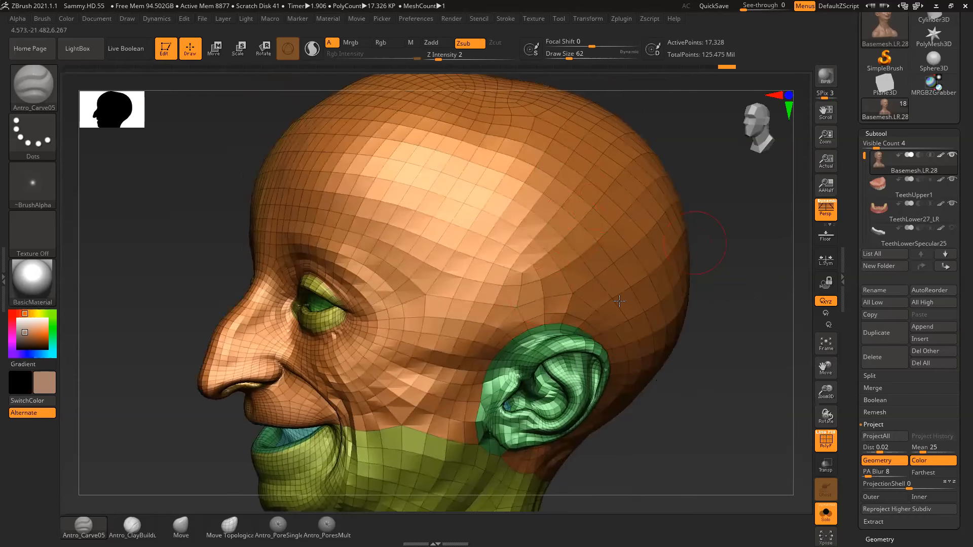
left_click_drag(697, 411, 674, 304)
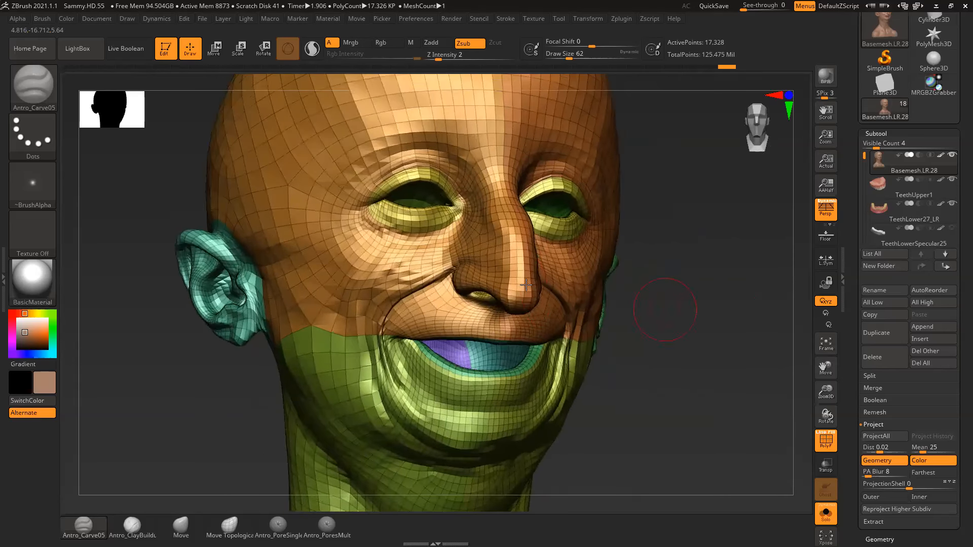
left_click_drag(669, 206, 690, 274)
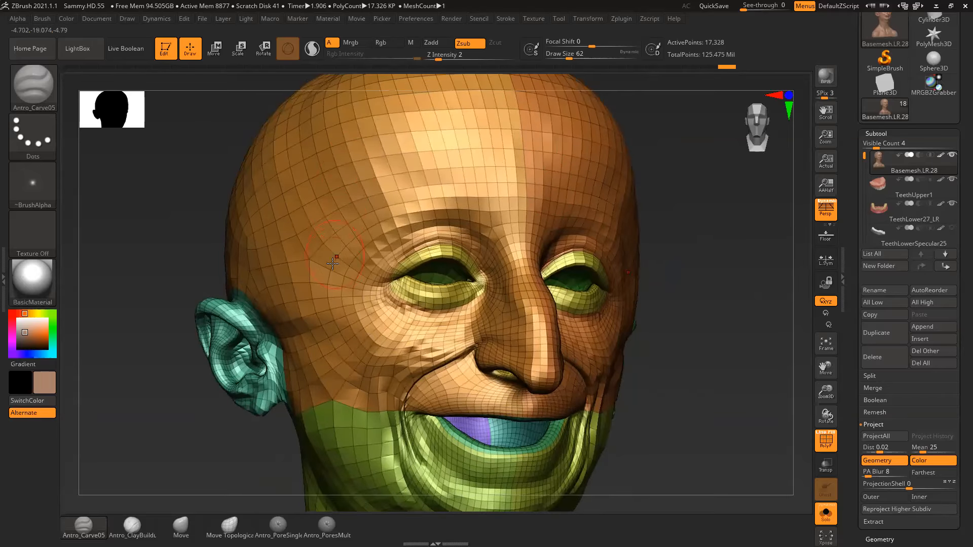
left_click_drag(691, 394, 492, 268)
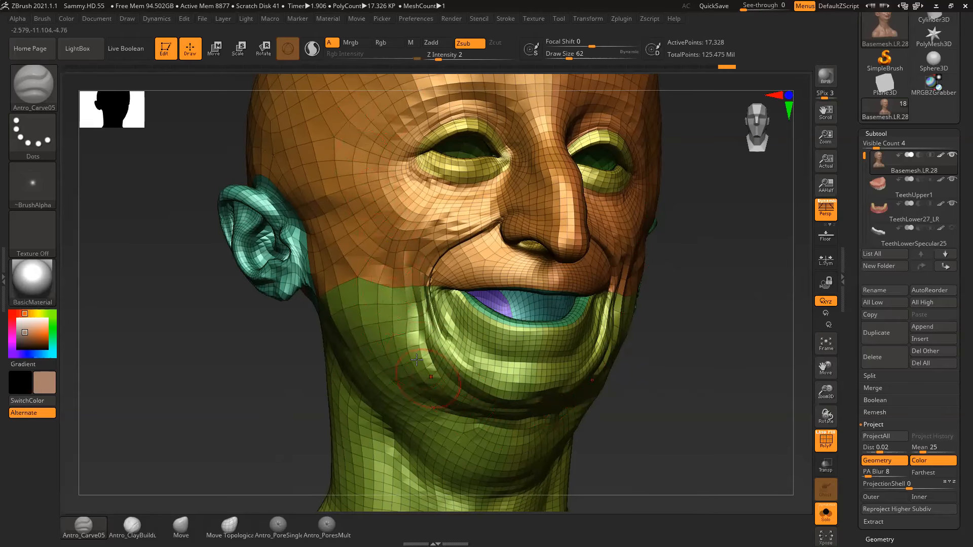
left_click_drag(699, 232, 712, 254)
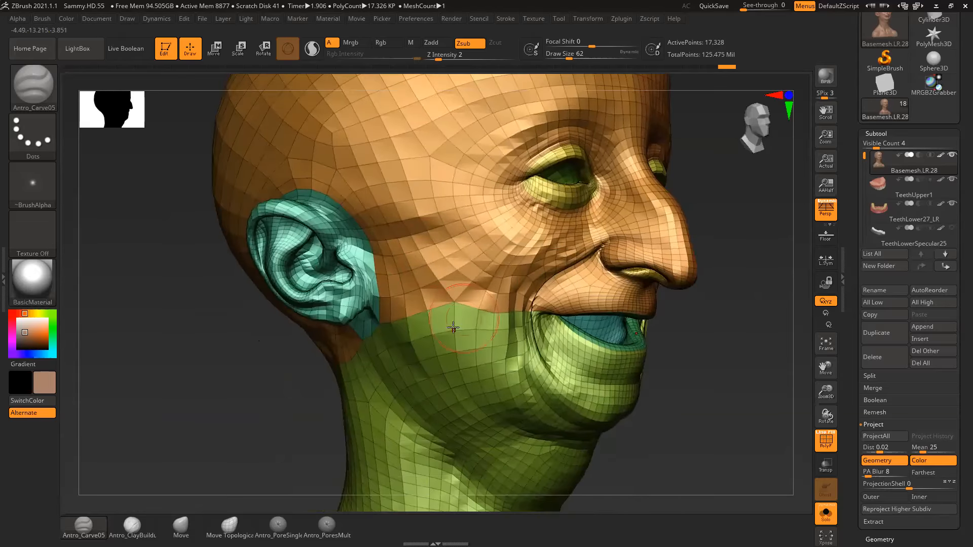
left_click_drag(750, 464, 727, 454)
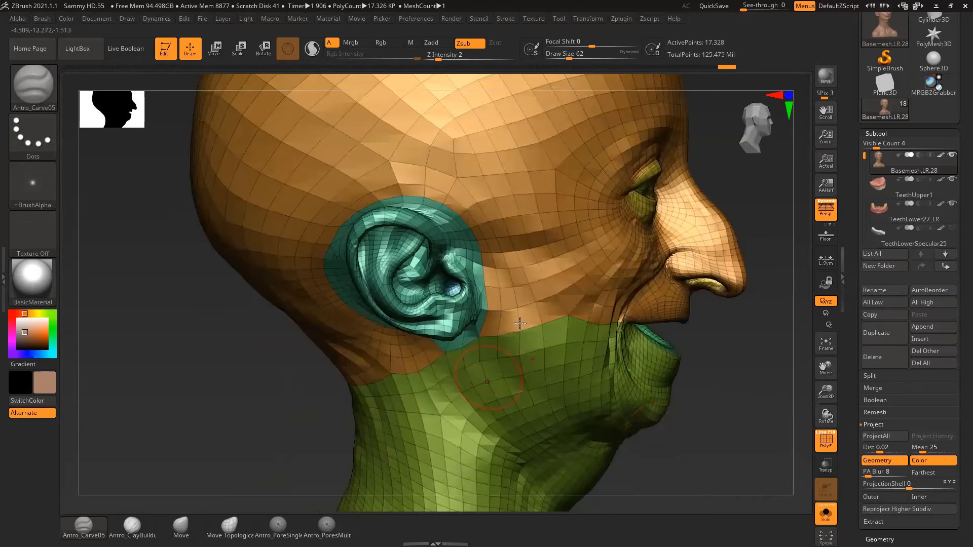
left_click_drag(733, 390, 700, 381)
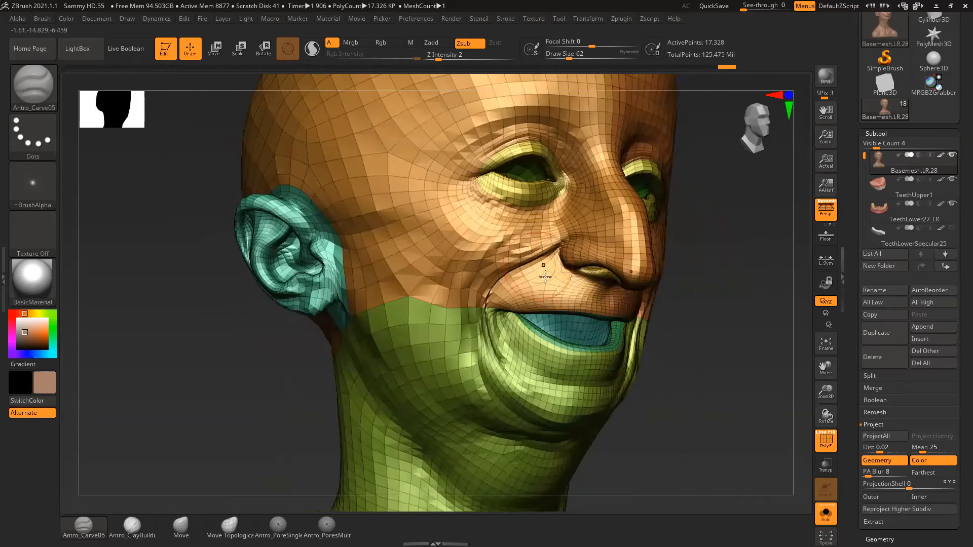
Hide both upper-face halves and the mouth-cavity polygroup to examine the lower lip and inner mouth groups, and restore the full head
left_click_drag(717, 333, 697, 332, "shift")
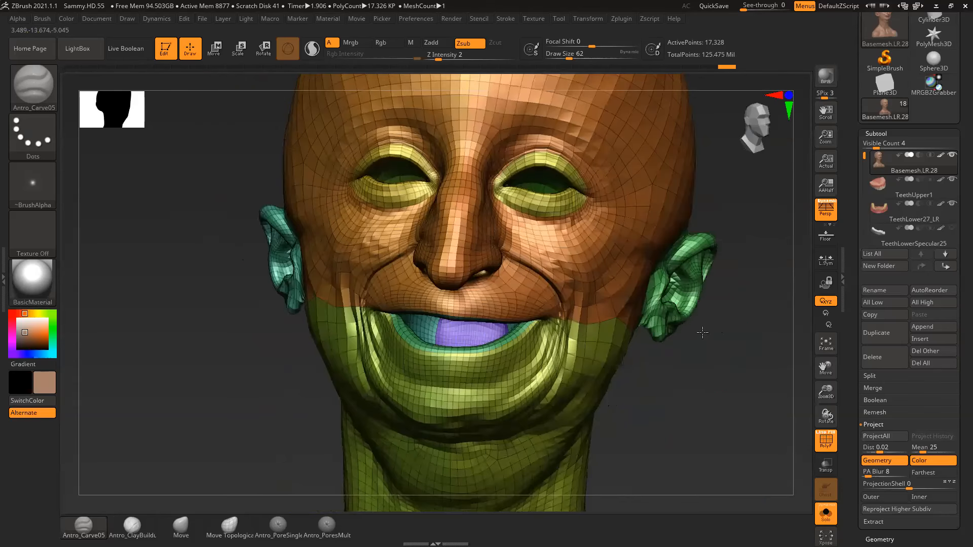
left_click_drag(680, 412, 674, 355)
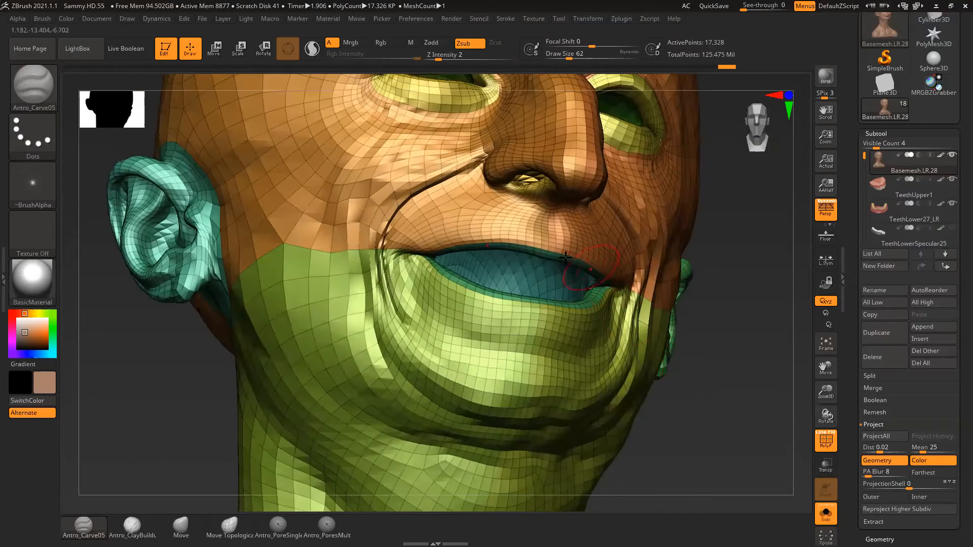
left_click(528, 239, "ctrl+shift")
left_click_drag(587, 282, 630, 311, "ctrl+shift")
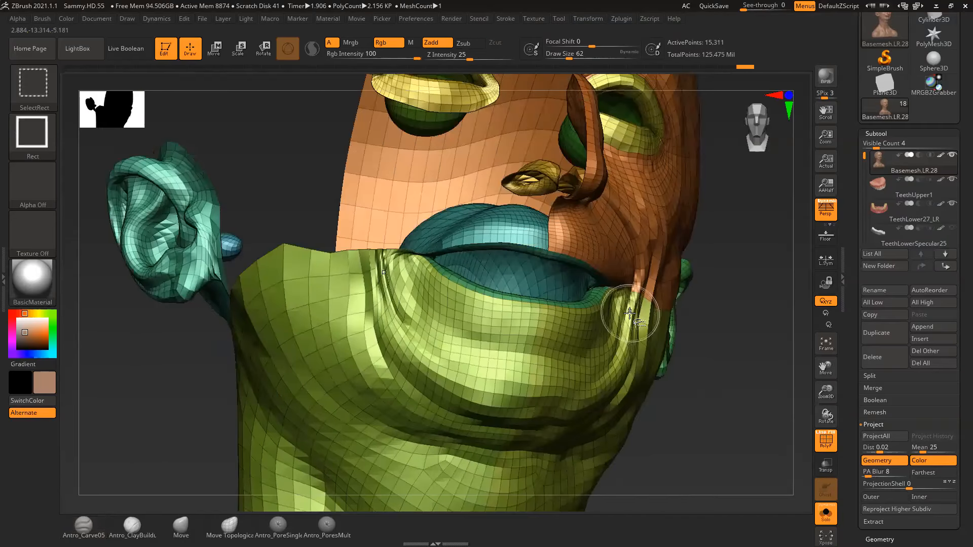
left_click(610, 246, "ctrl+shift")
left_click_drag(762, 400, 720, 388)
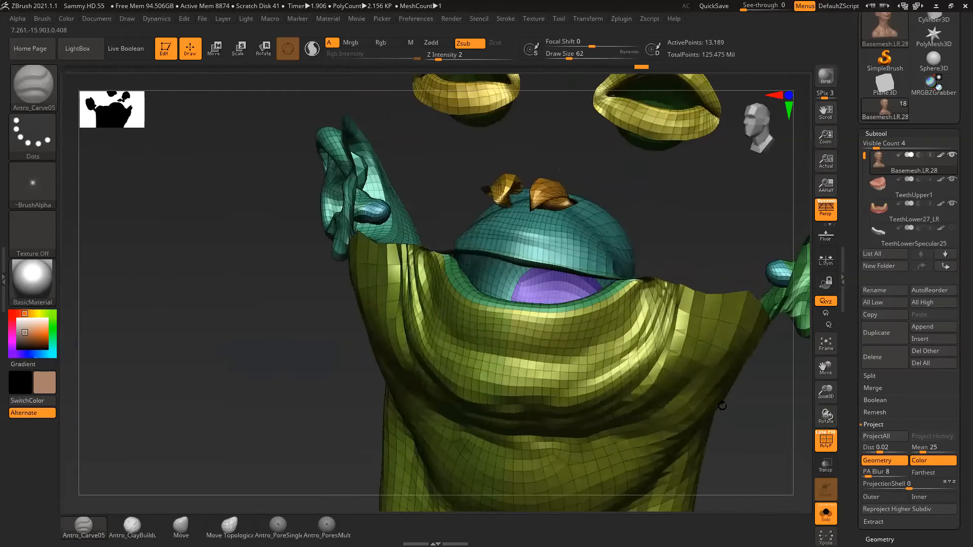
left_click(596, 259, "ctrl+shift")
mouse_move(639, 260)
left_mouse_down()
mouse_move(651, 233)
mouse_move(648, 275)
left_mouse_up()
mouse_move(728, 365)
left_mouse_down()
mouse_move(763, 443)
mouse_move(741, 405)
mouse_move(550, 287)
mouse_move(572, 268)
mouse_move(550, 256)
mouse_move(640, 254)
left_mouse_up()
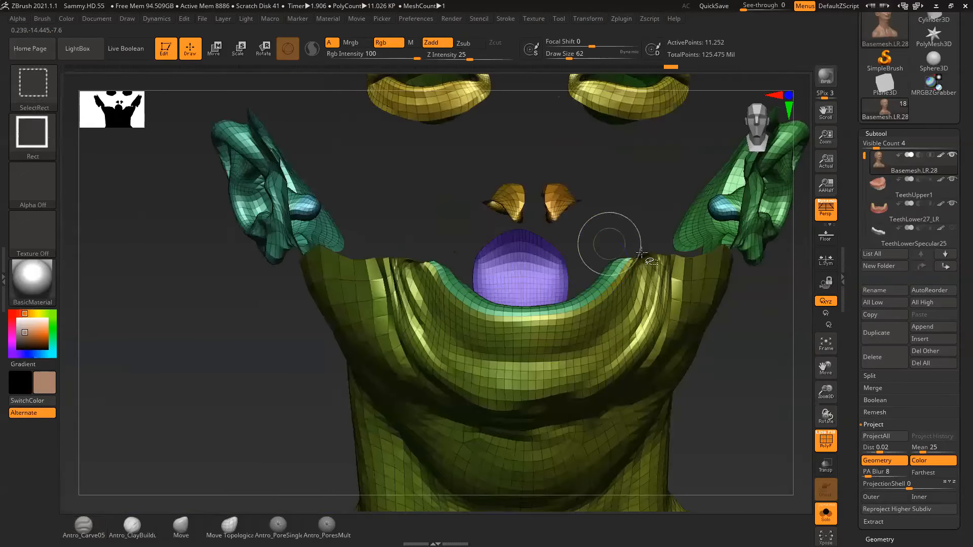
left_click(773, 375, "ctrl+shift")
Toggle the visibility of individual polygroups to check their borders, and bring the full head back for a close view of the eyes
left_click_drag(766, 389, 659, 382)
mouse_move(329, 401)
left_mouse_down("alt")
mouse_move(263, 363)
mouse_move(302, 373)
left_mouse_up("alt")
mouse_move(706, 372)
left_mouse_down("shift")
mouse_move(654, 367)
mouse_move(636, 350)
left_mouse_up("shift")
left_click(445, 335, "ctrl+shift")
left_click_drag(513, 330, 550, 368, "ctrl+shift")
left_click(513, 322, "ctrl+alt+shift")
left_click_drag(577, 331, 657, 377)
left_click(586, 321, "ctrl+shift")
mouse_move(634, 307)
left_mouse_down("alt")
mouse_move(695, 371)
mouse_move(759, 467)
left_mouse_up("alt")
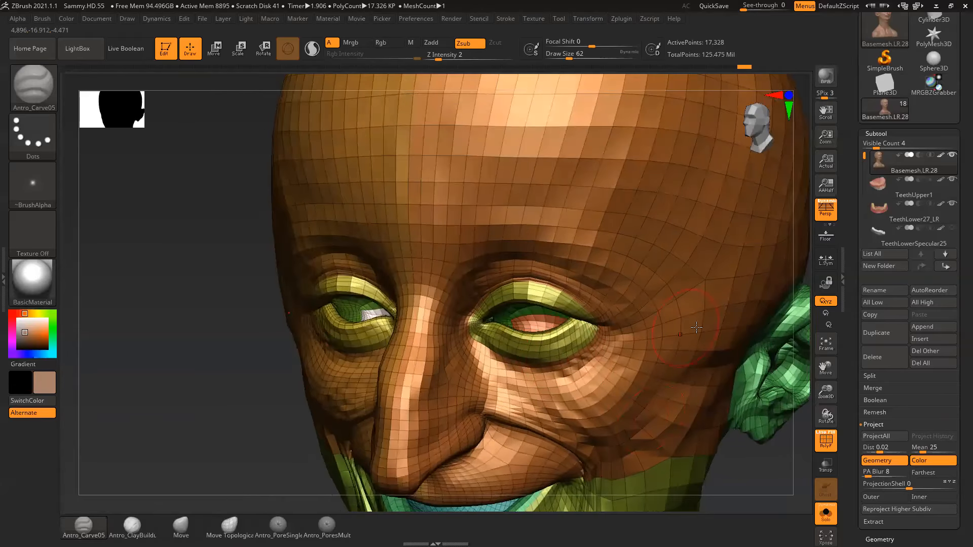
Isolate the eyelid polygroup of one eye to inspect its edge loops and restore the surrounding face
left_click_drag(798, 299, 820, 351, "alt")
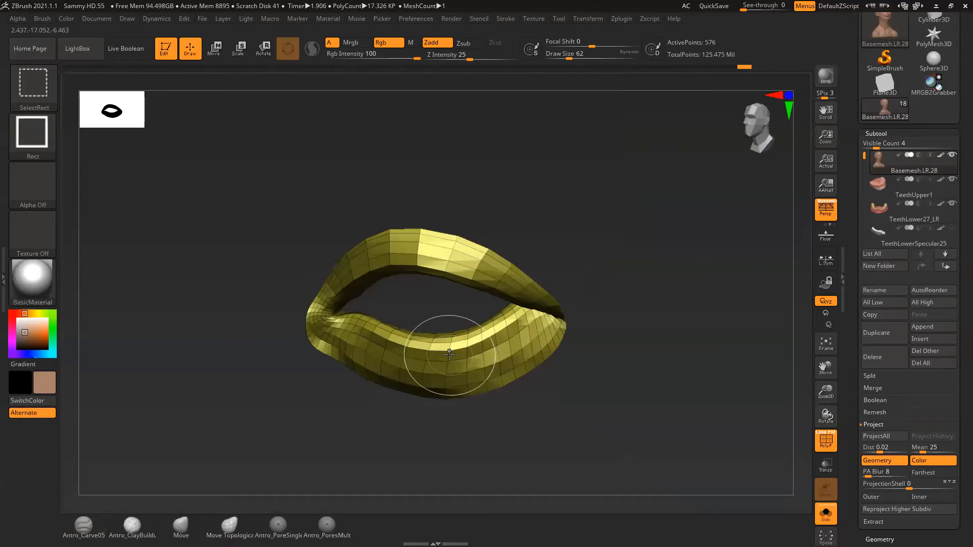
left_click(446, 345, "ctrl+shift")
left_click_drag(630, 316, 594, 297)
left_click(598, 302, "ctrl+shift")
right_click_drag(569, 364, 659, 375)
left_click(741, 417, "ctrl+shift")
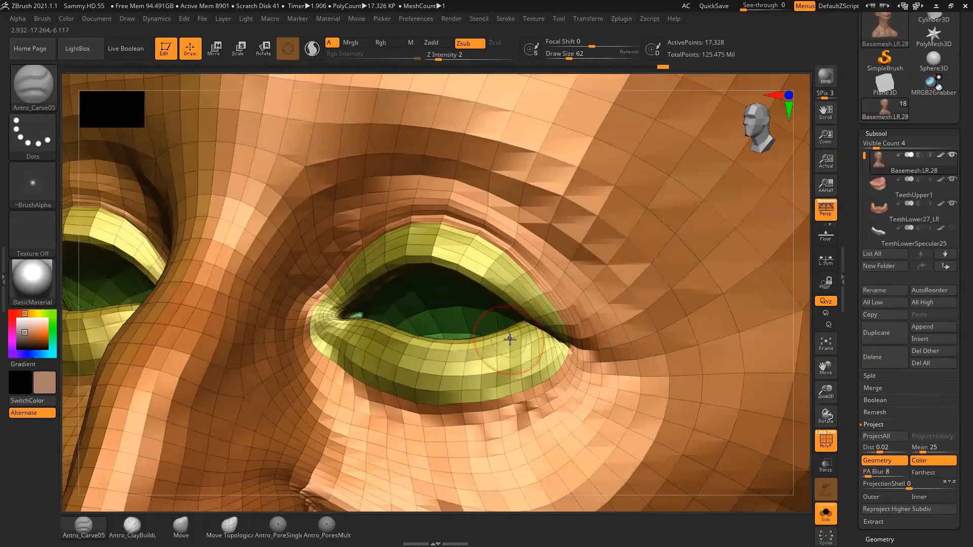
Turn off perspective in side profile and hide the head, nostril and neck polygroups, leaving the ears, eye sockets, mouth cavity and shoulders
key("f")
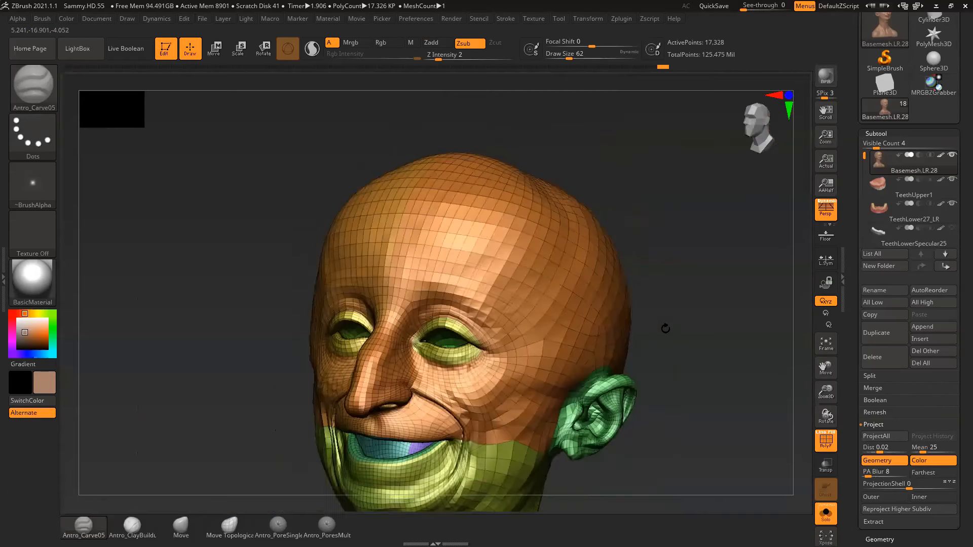
right_click_drag(669, 330, 634, 326)
right_click_drag(243, 382, 558, 306)
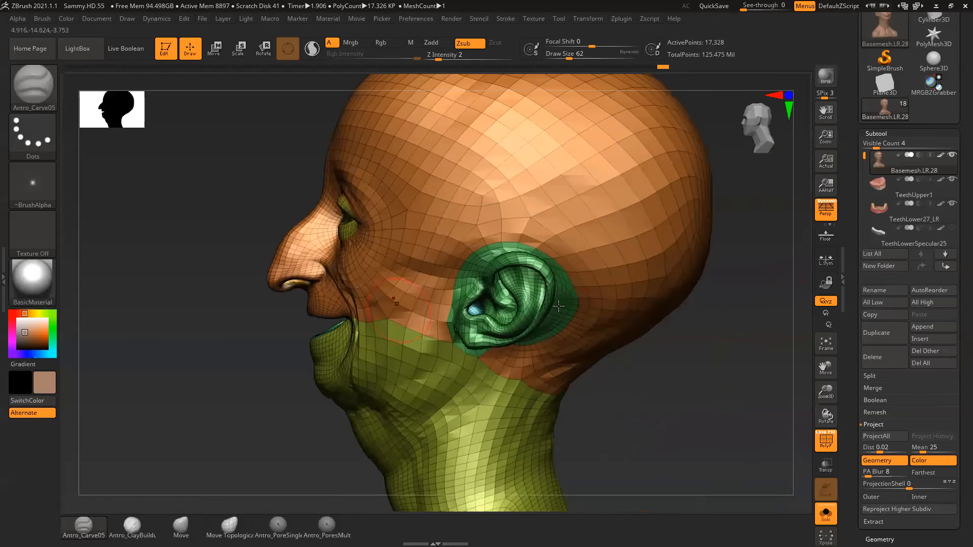
right_click_drag(663, 413, 632, 361)
key("p")
left_click(456, 265, "ctrl+shift")
left_click_drag(480, 315, 537, 330, "ctrl+shift")
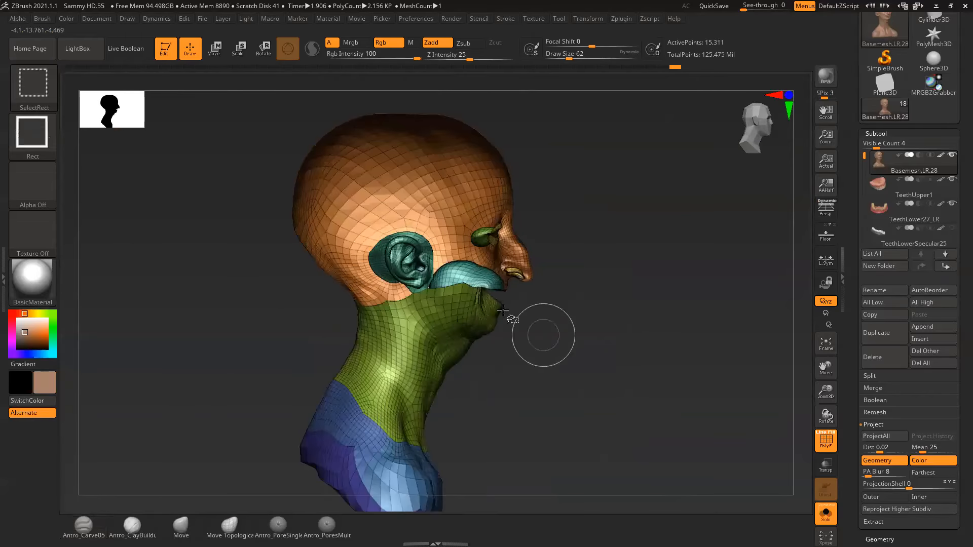
left_click(505, 262, "ctrl+shift")
left_click(517, 274, "ctrl+shift")
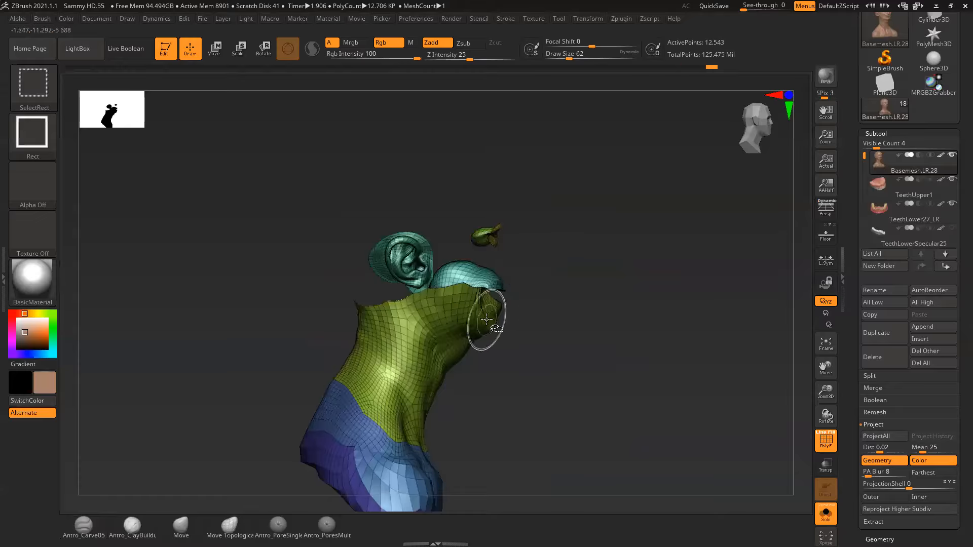
left_click(486, 323, "ctrl+shift")
left_click(491, 318, "ctrl+shift")
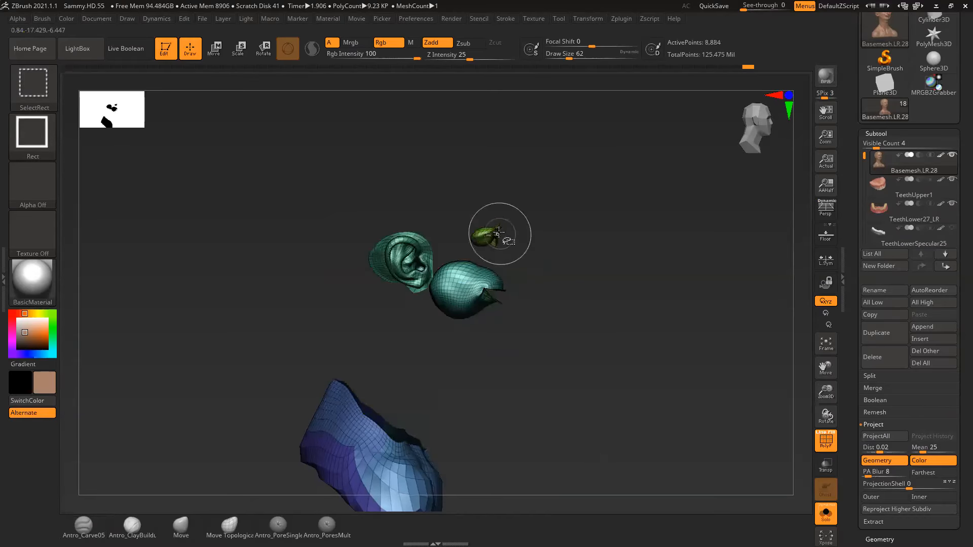
Examine the isolated ear, eye-socket and mouth-cavity groups from several angles, and restore the full mesh for comparison around the mouth
mouse_move(552, 276)
left_mouse_down("shift")
mouse_move(540, 282)
mouse_move(595, 350)
mouse_move(581, 284)
mouse_move(595, 271)
mouse_move(558, 289)
left_mouse_up("shift")
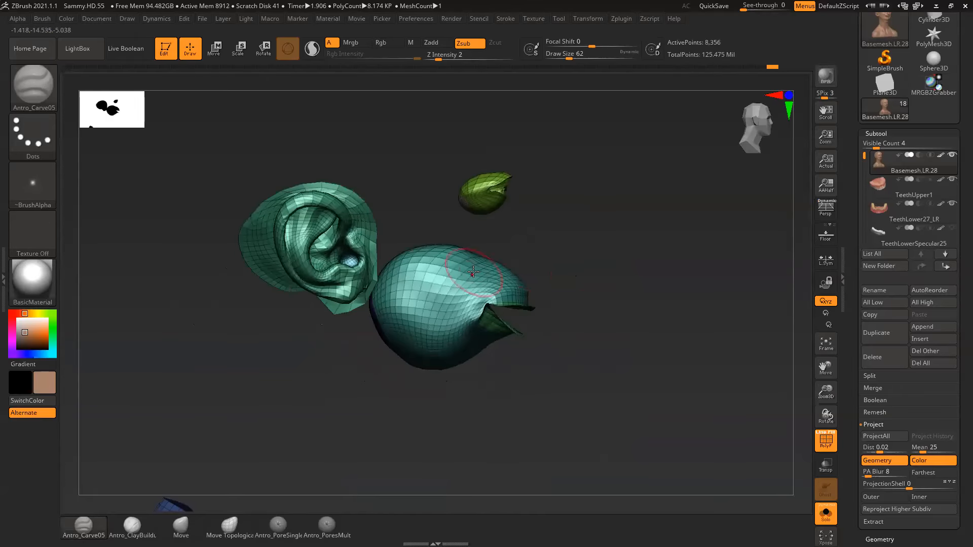
left_click_drag(543, 222, 458, 190)
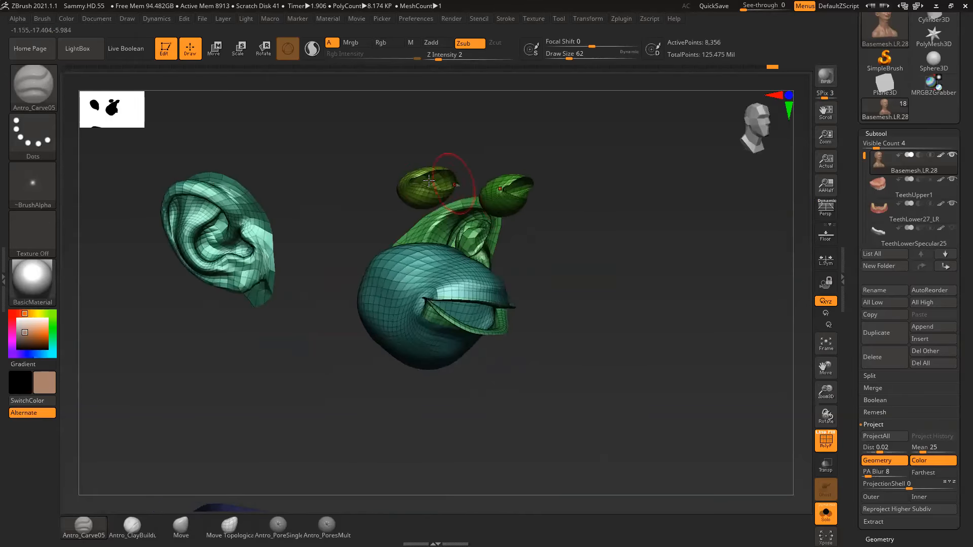
left_click_drag(580, 243, 473, 180)
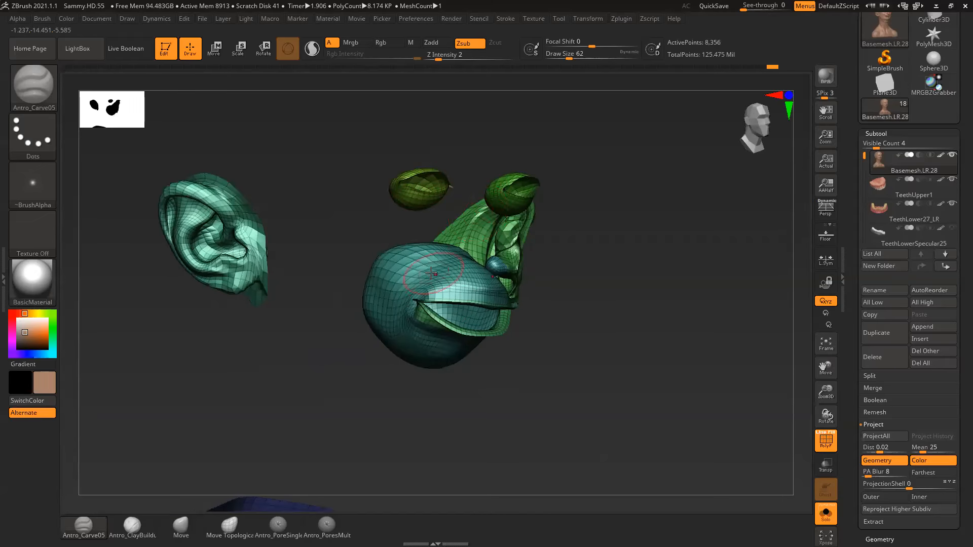
left_click(578, 271, "ctrl+shift")
left_click_drag(630, 278, 694, 253)
left_click(517, 487, "ctrl+shift")
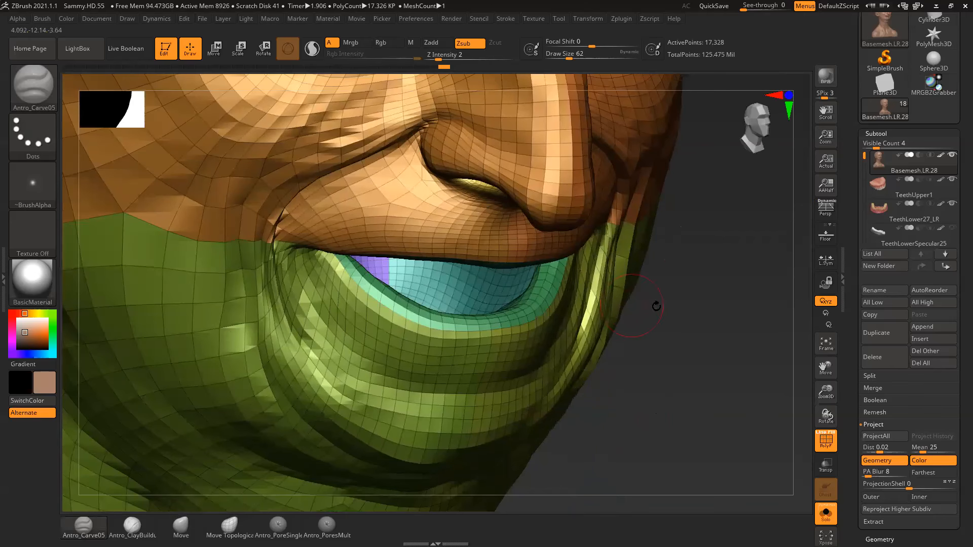
Undo the visibility reset and hide the inner-lip polygroups, inverting the visibility to isolate the outer head and neck
left_click_drag(656, 306, 696, 285)
key("ctrl+z")
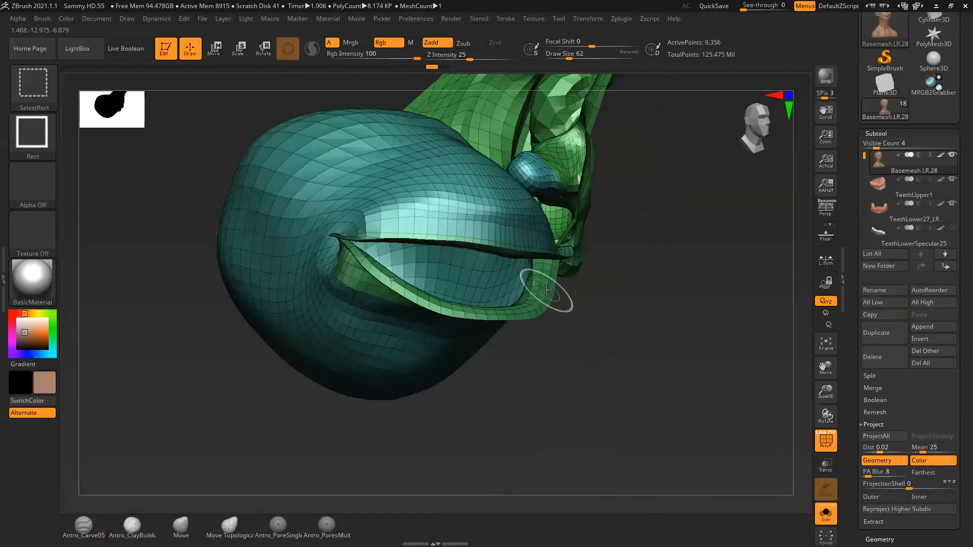
left_click(547, 290, "ctrl+shift")
left_click(559, 264, "ctrl+shift")
left_click_drag(647, 287, 663, 329, "ctrl+shift")
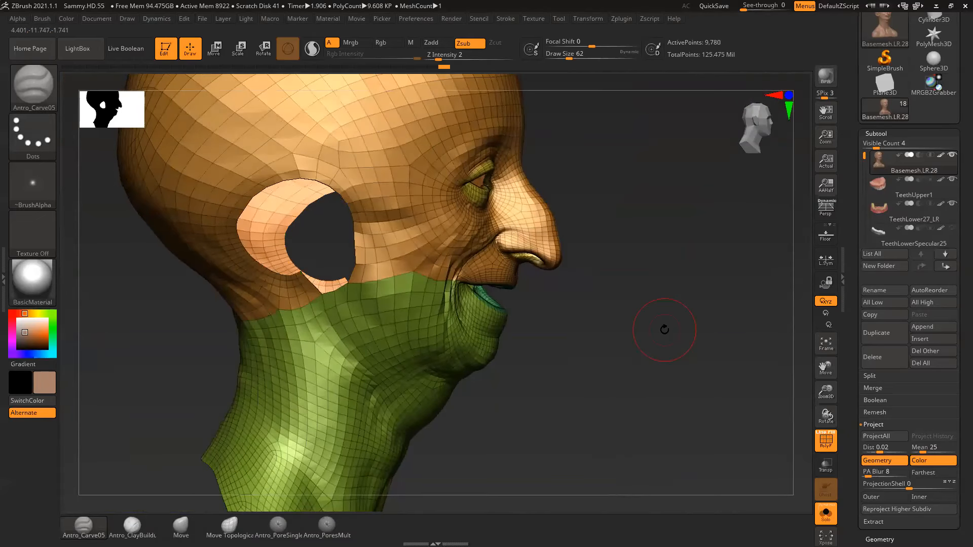
Examine the outer head skin around the ear, eye and mouth openings, comparing perspective on and off
key("p")
key("p")
left_click_drag(606, 337, 633, 352)
left_click_drag(730, 379, 761, 380)
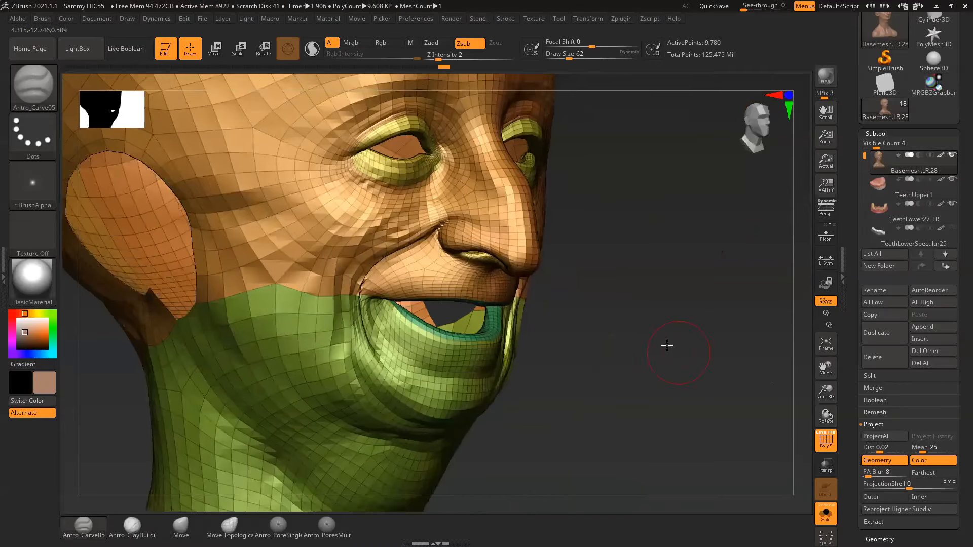
left_click_drag(667, 345, 590, 292, "alt")
left_click_drag(652, 319, 637, 322, "shift")
Show the complete bust from the front and turn off the polygon wireframe display
key("ctrl+shift")
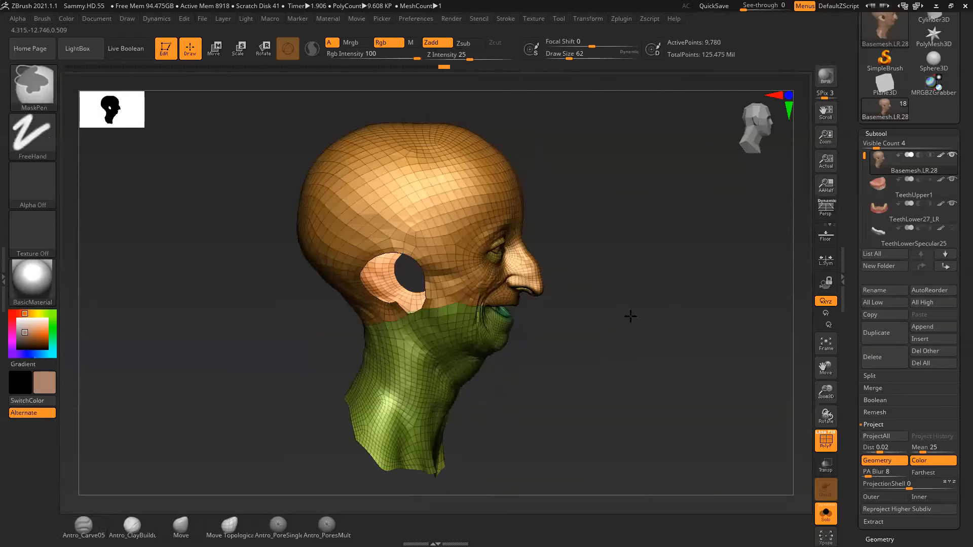
key("ctrl+shift")
left_click(639, 317, "ctrl+shift")
mouse_move(644, 323)
left_mouse_down()
mouse_move(588, 315)
mouse_move(664, 357)
mouse_move(616, 321)
left_mouse_up()
left_click(826, 442)
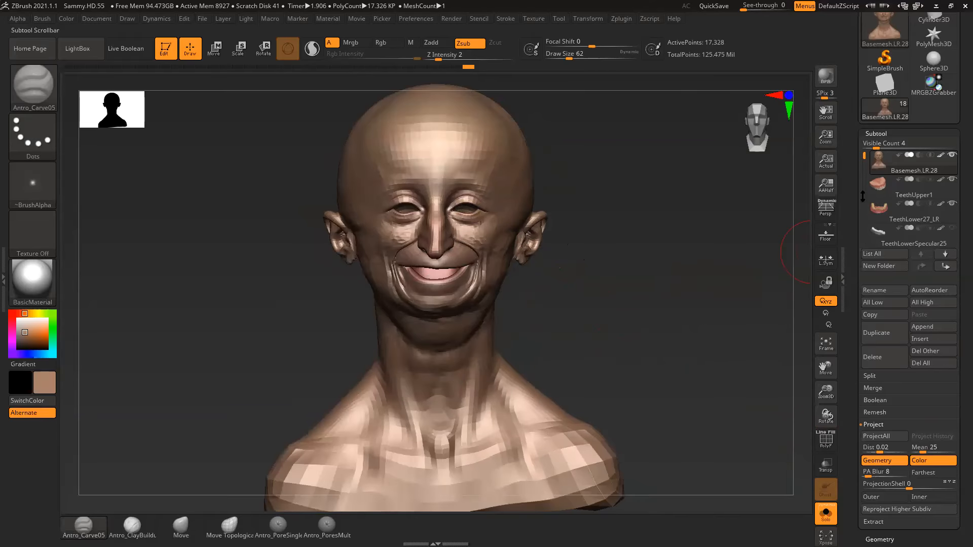
Rename the Basemesh.LR subtool as Albedo29
left_click(875, 290)
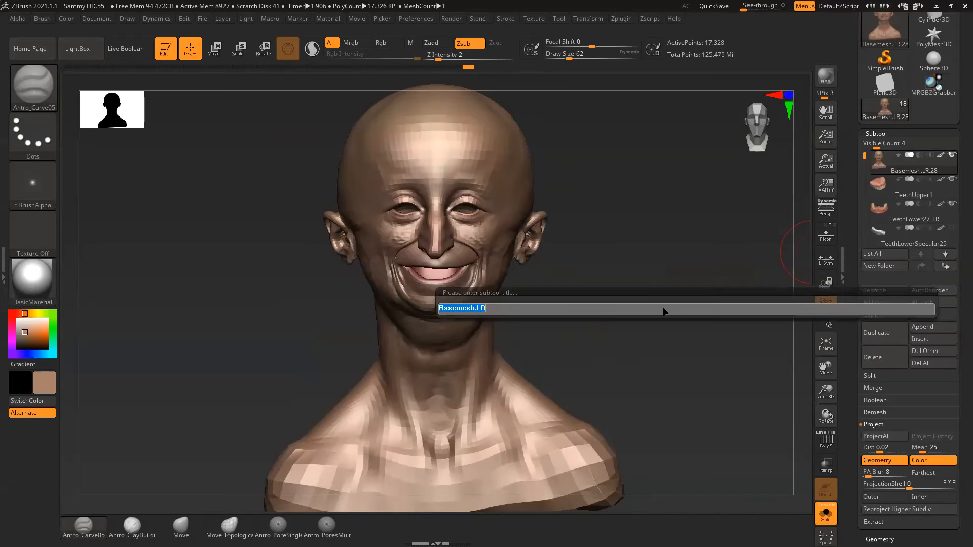
type("Albedo29")
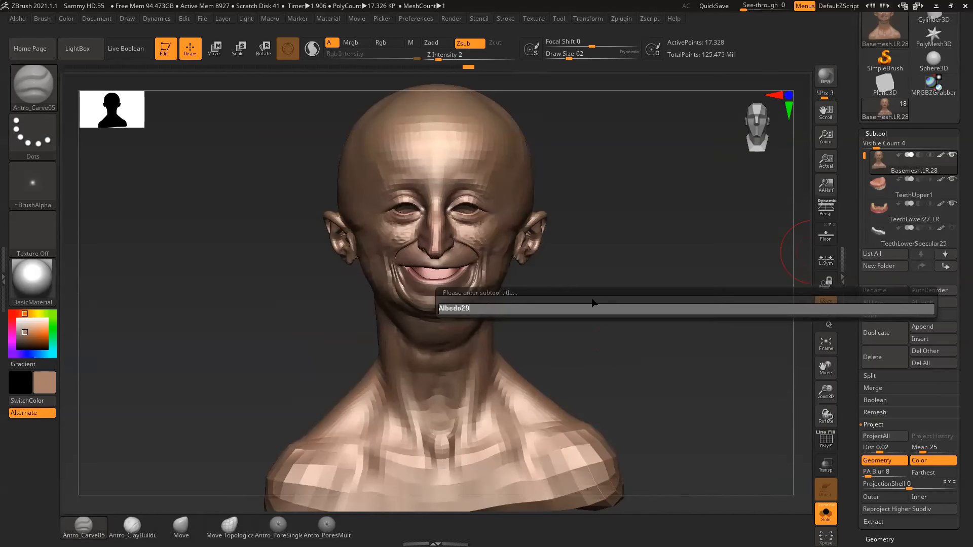
key("Return")
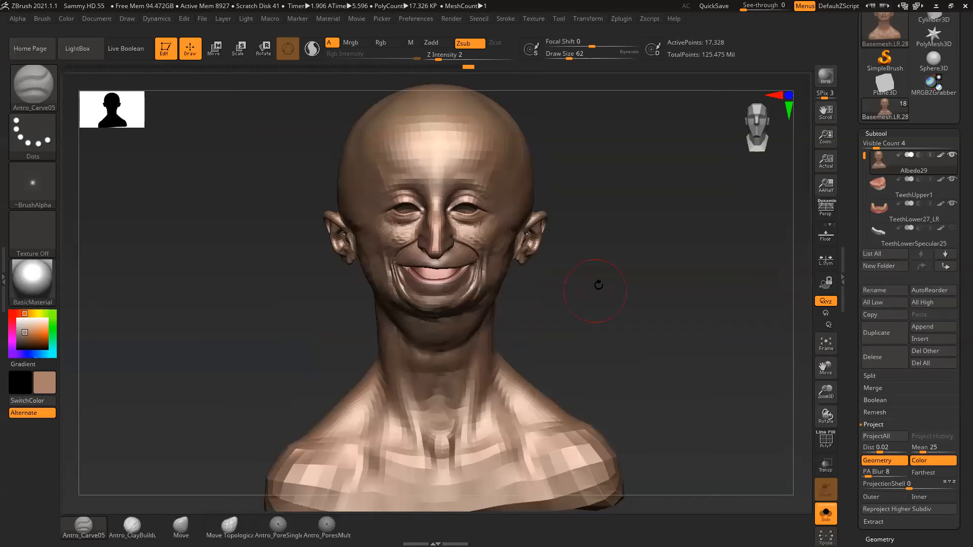
Enable Rgb colour for the brush with Rgb Intensity at 100
left_click(380, 43)
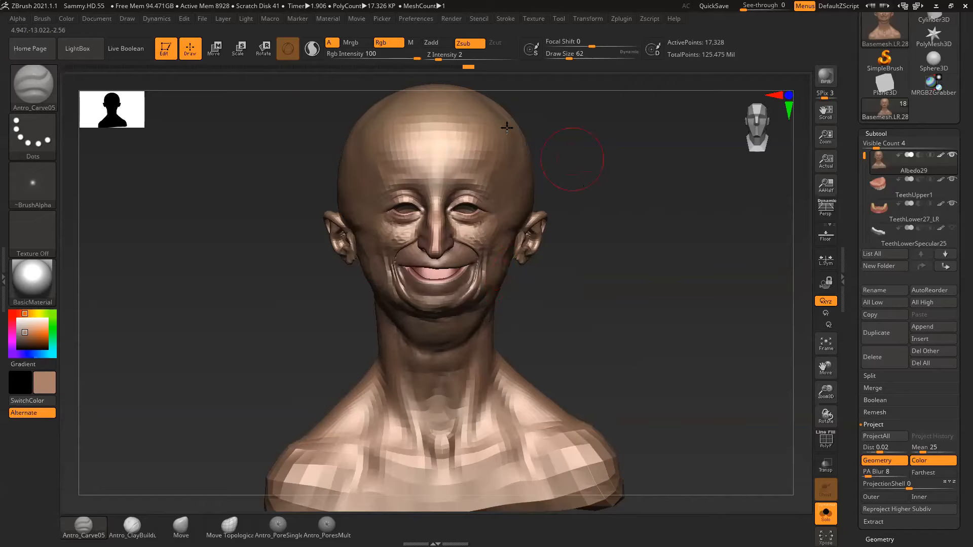
left_click(389, 44)
left_click(380, 44)
left_click_drag(378, 55, 419, 59)
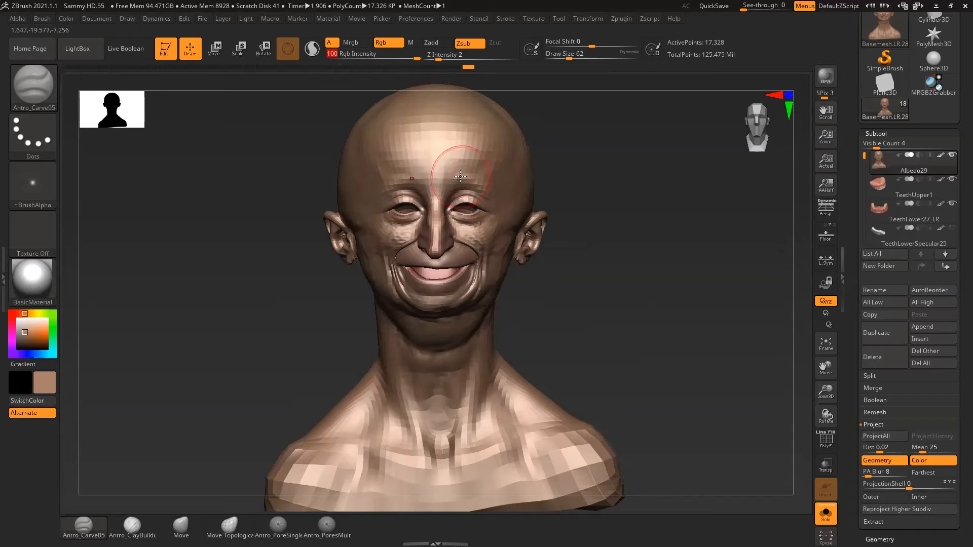
Set the Multi Map Exporter to skip Displacement and export only Texture from Polypaint
left_click(623, 19)
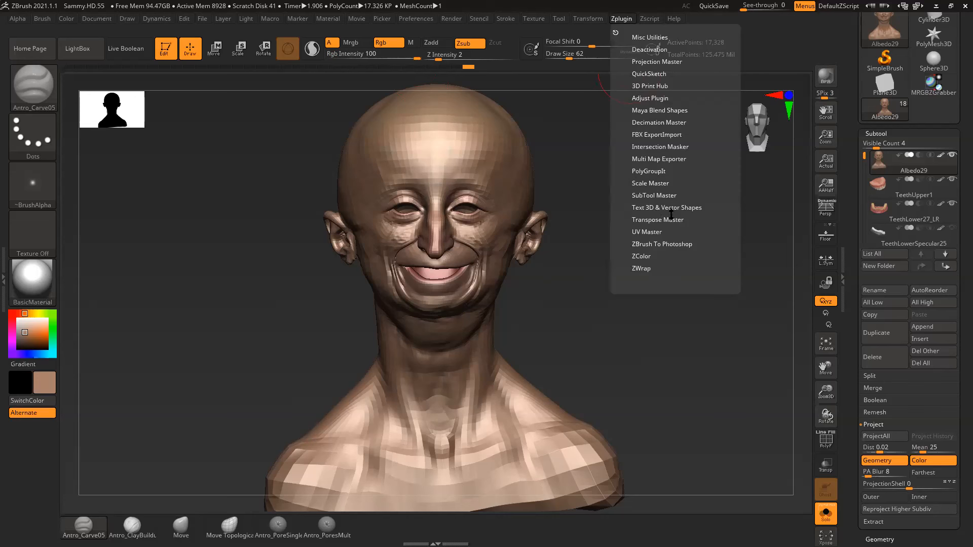
left_click(659, 159)
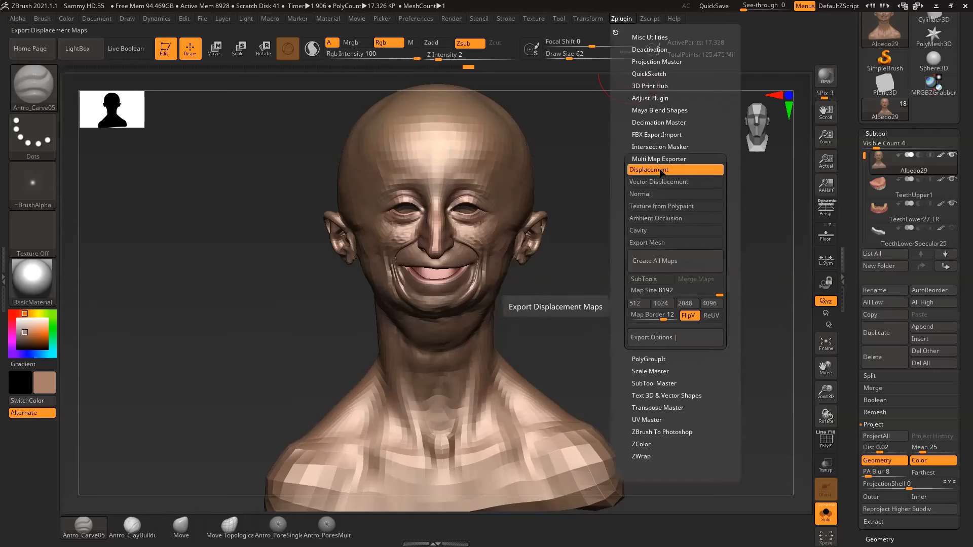
left_click(653, 172)
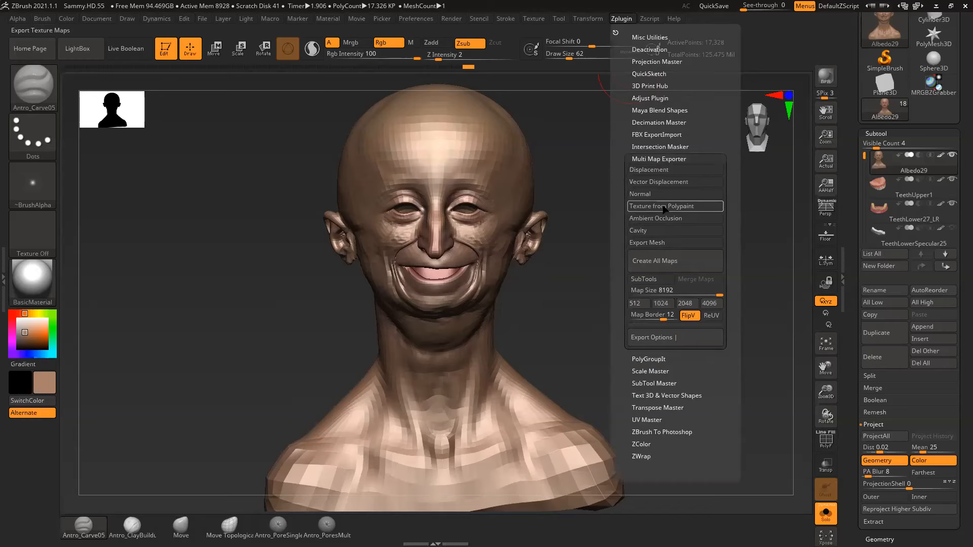
left_click(661, 206)
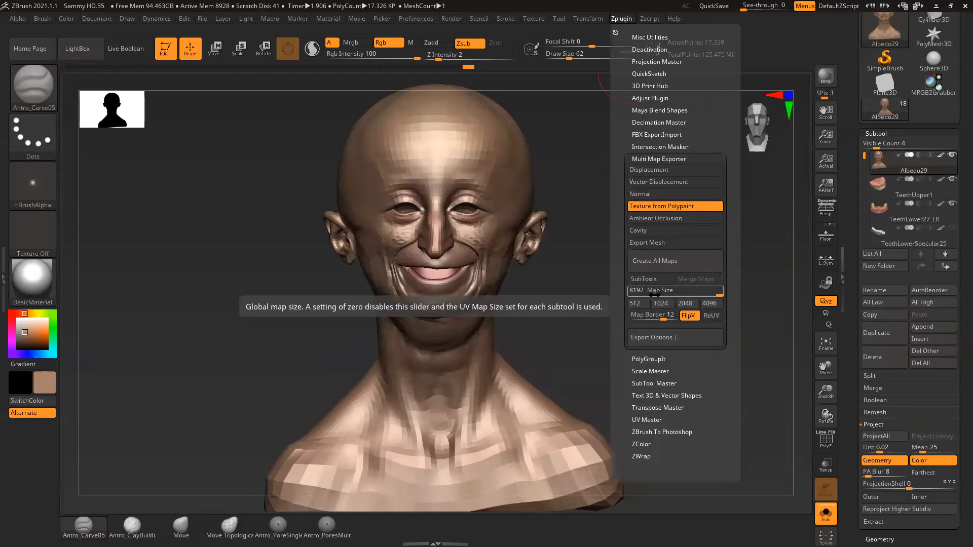
Turn off Switch MT in the Multi Map Exporter's export options and review the Displacement Map settings
left_click(672, 340)
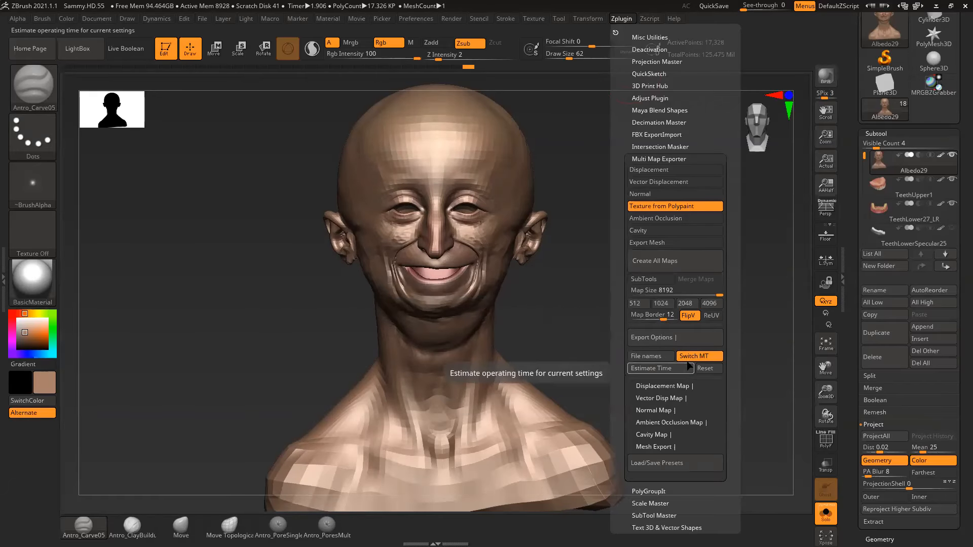
left_click(693, 356)
left_click(676, 385)
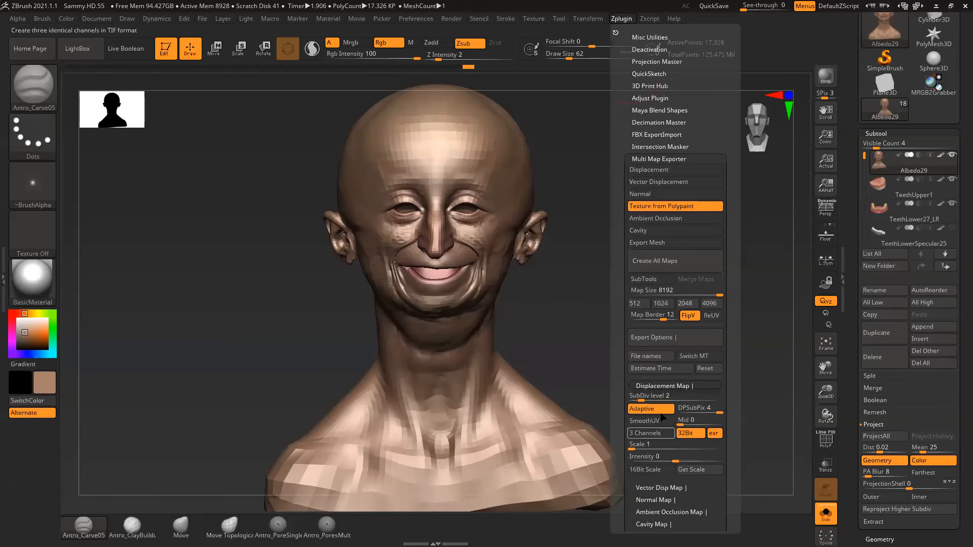
left_click(680, 386)
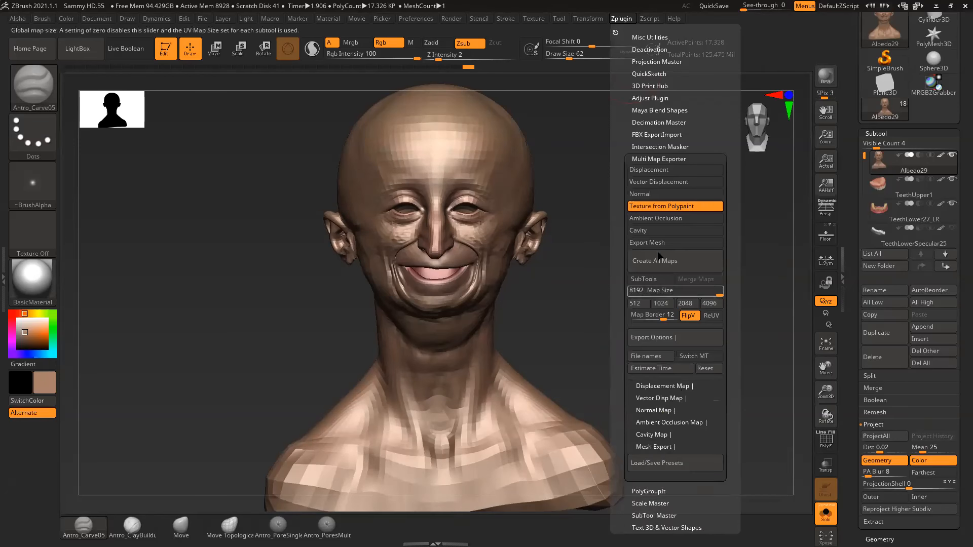
Create the maps and save them as Albedo29.tif in the project's sourceimages folder
left_click(698, 265)
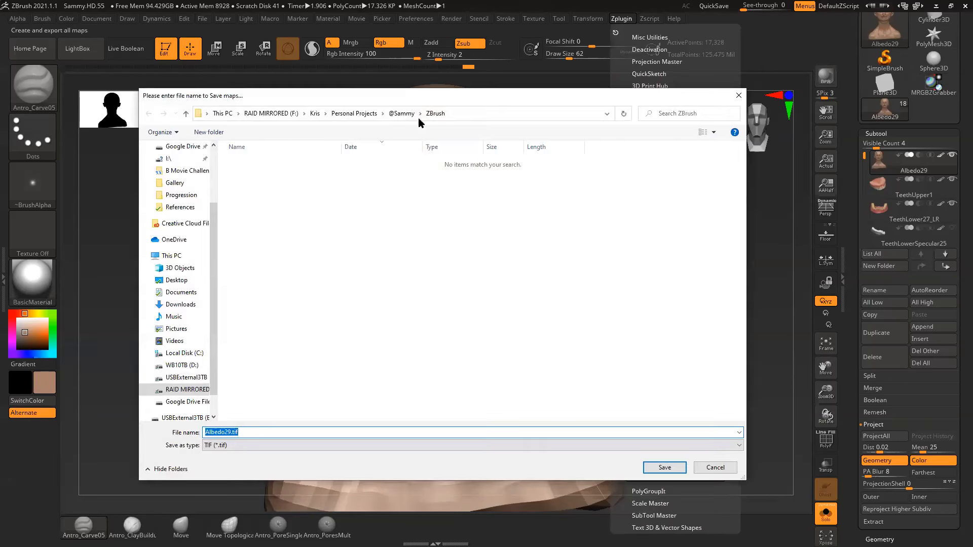
double_click(269, 310)
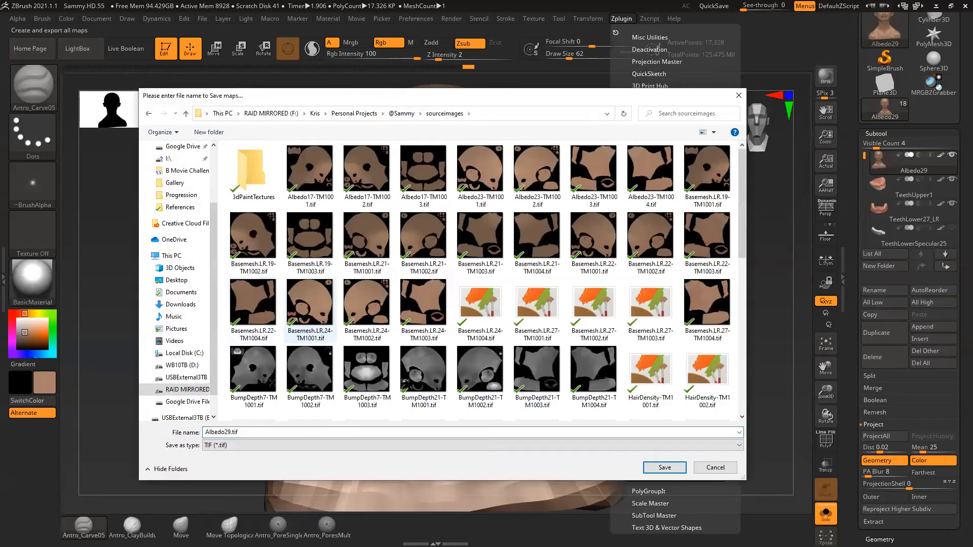
left_click(657, 467)
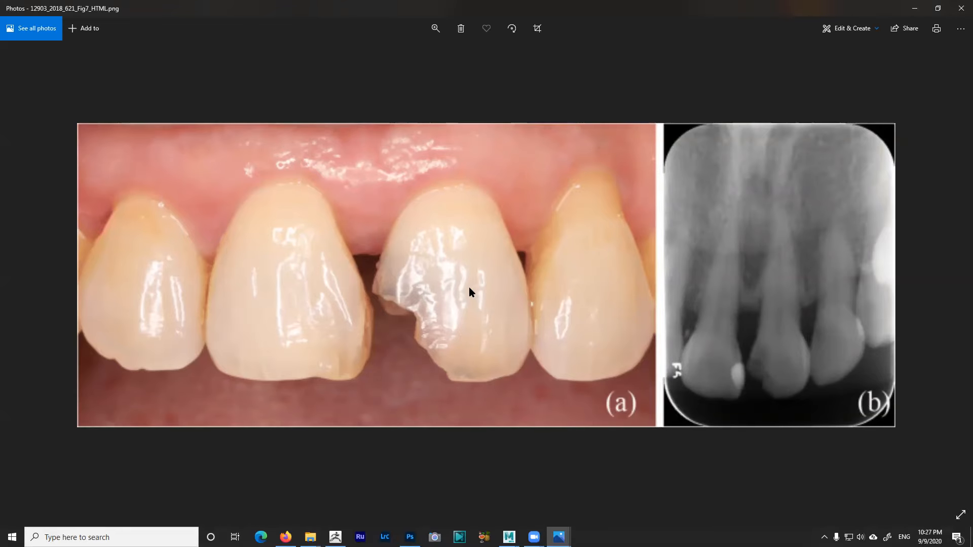
Browse the reference photos of fractured front teeth and portraits, examining the shape and condition of the teeth in the smile
scroll(538, 276, "down", 2)
left_click(948, 276)
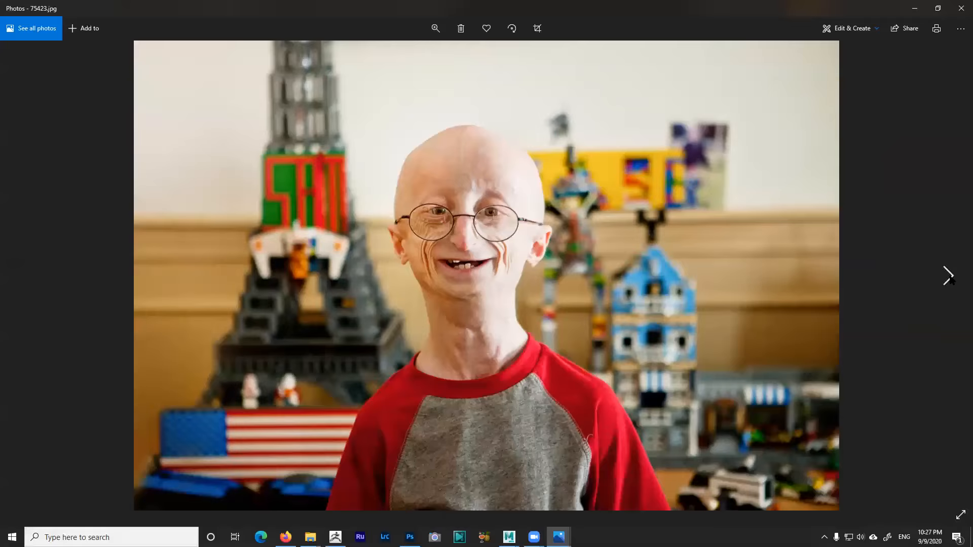
left_click(948, 275)
left_click(948, 276)
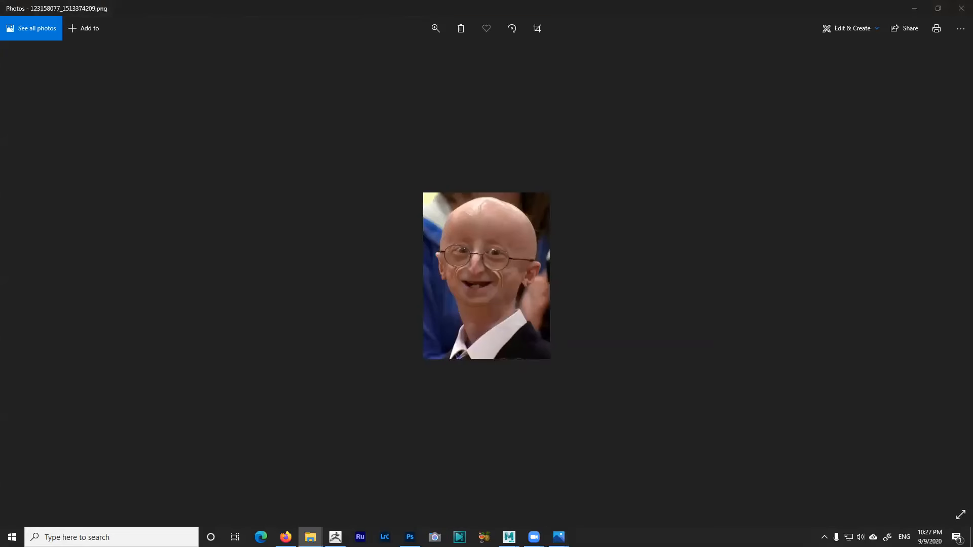
scroll(512, 317, "up", 4)
scroll(516, 314, "up", 1)
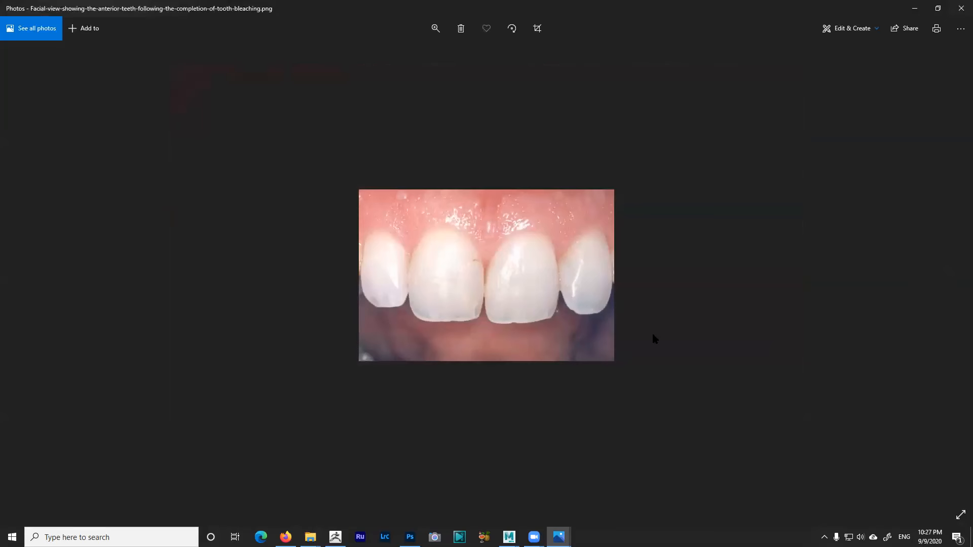
Examine the close-up tooth photos for gum transitions, enamel ridges, edge translucency and highlights
scroll(567, 313, "up", 3)
scroll(568, 311, "down", 3)
scroll(567, 311, "up", 5)
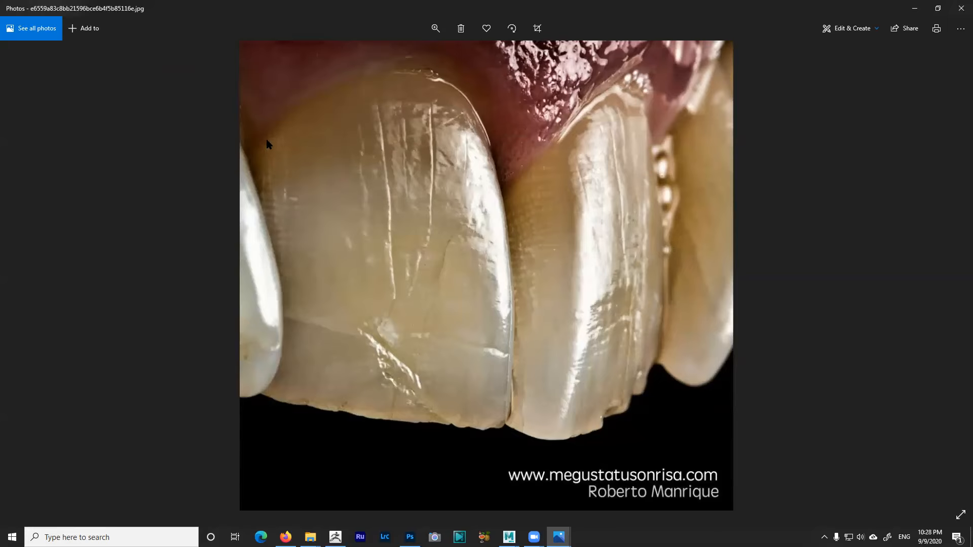
scroll(493, 153, "up", 3)
left_click_drag(506, 132, 560, 208)
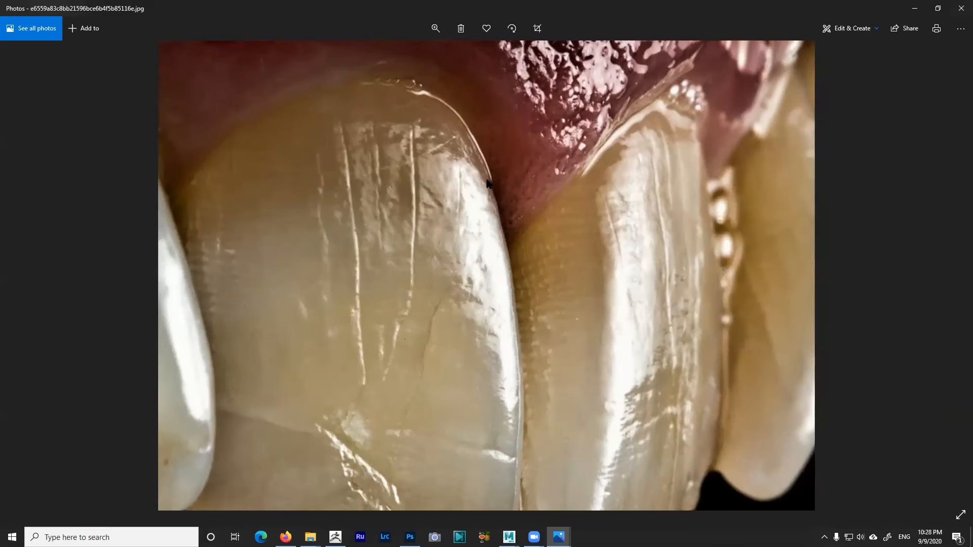
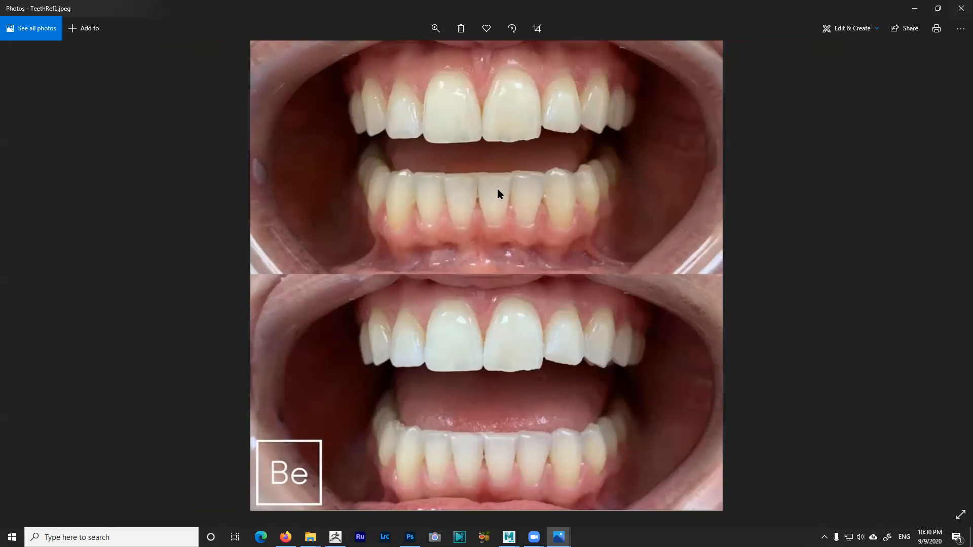
Examine the upper and lower teeth and gums up close in TeethRef1.jpeg
scroll(518, 181, "up", 4)
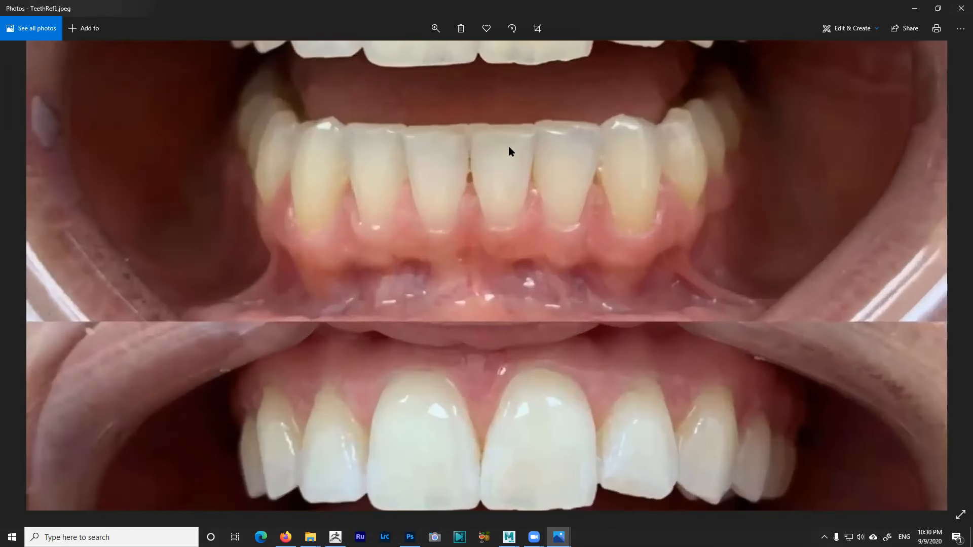
scroll(505, 287, "up", 2)
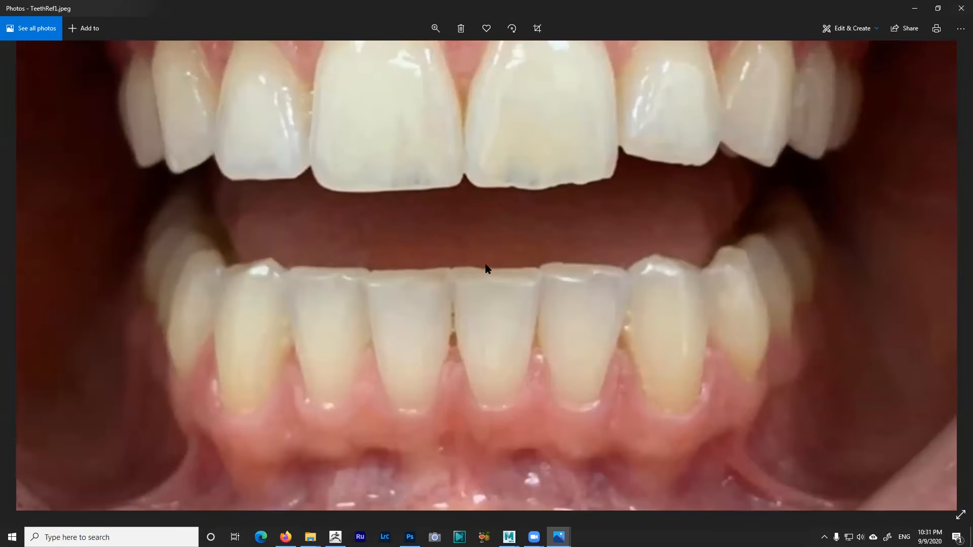
scroll(486, 268, "down", 4)
scroll(521, 298, "up", 2)
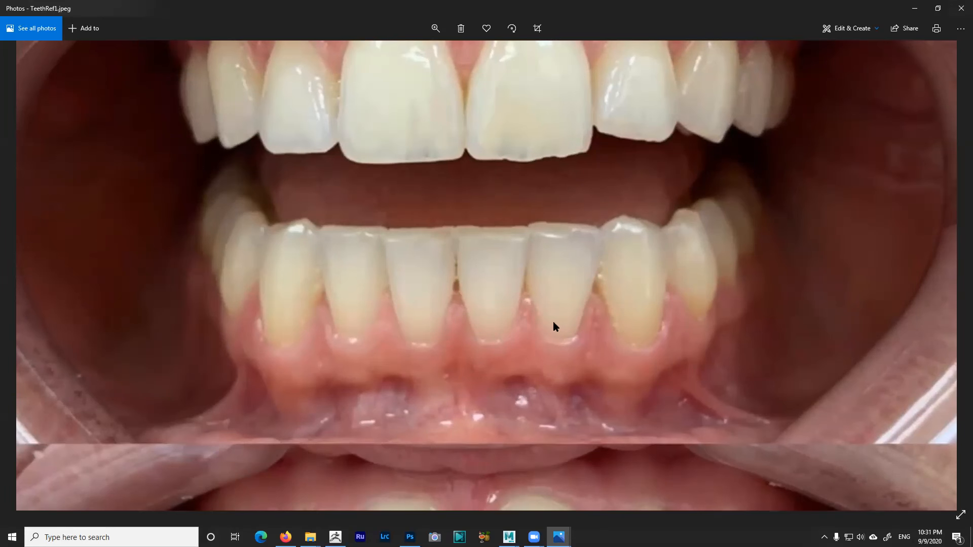
scroll(547, 341, "down", 5)
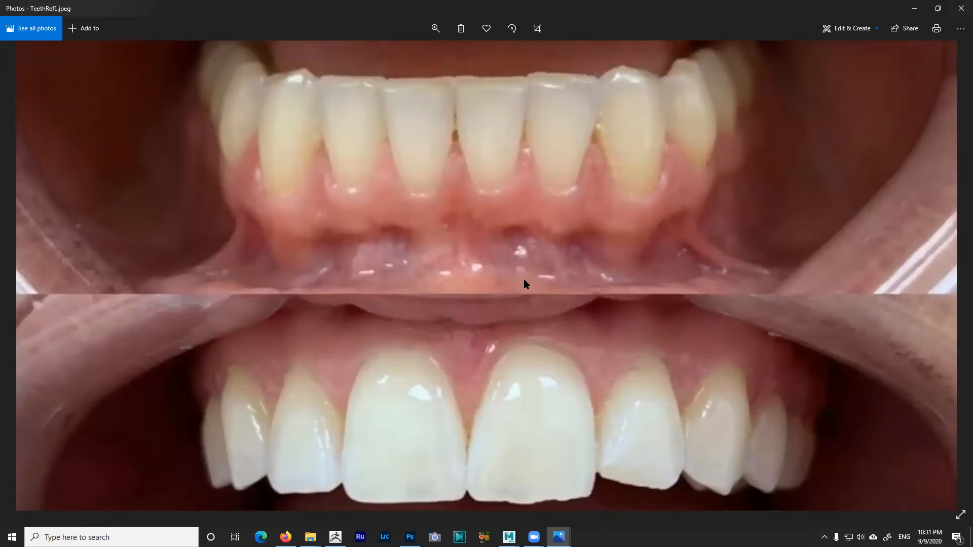
scroll(527, 341, "down", 3)
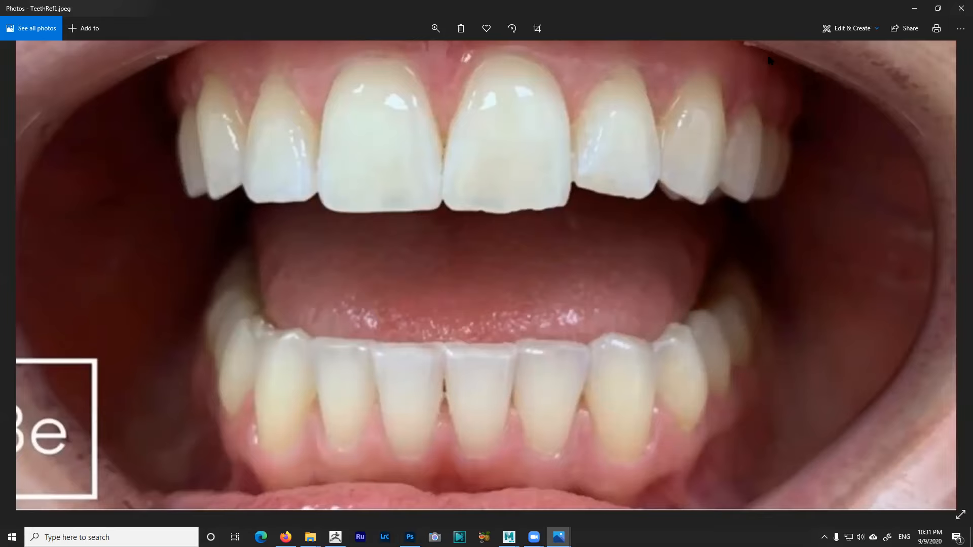
Minimize the open reference photo windows and return to ZBrush
left_click(937, 9)
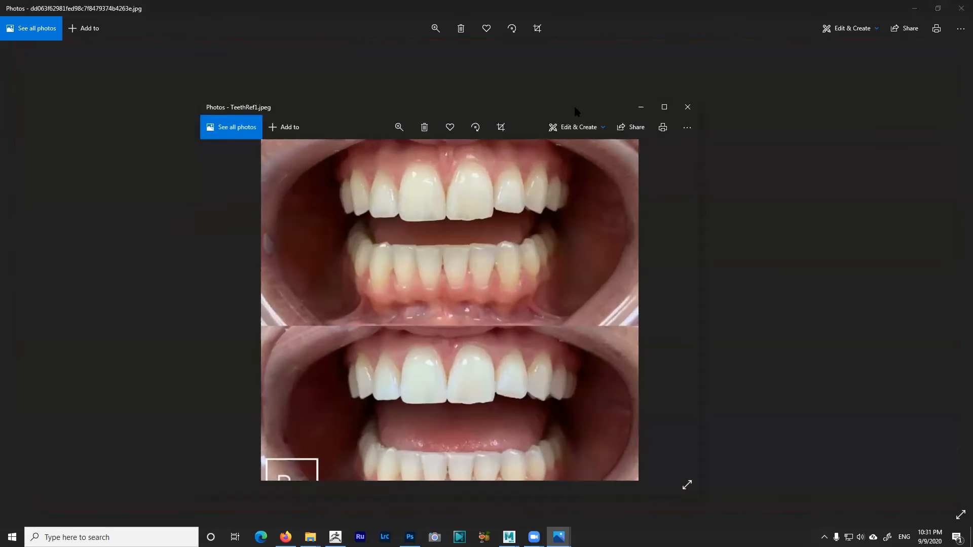
left_click(641, 107)
left_click(916, 9)
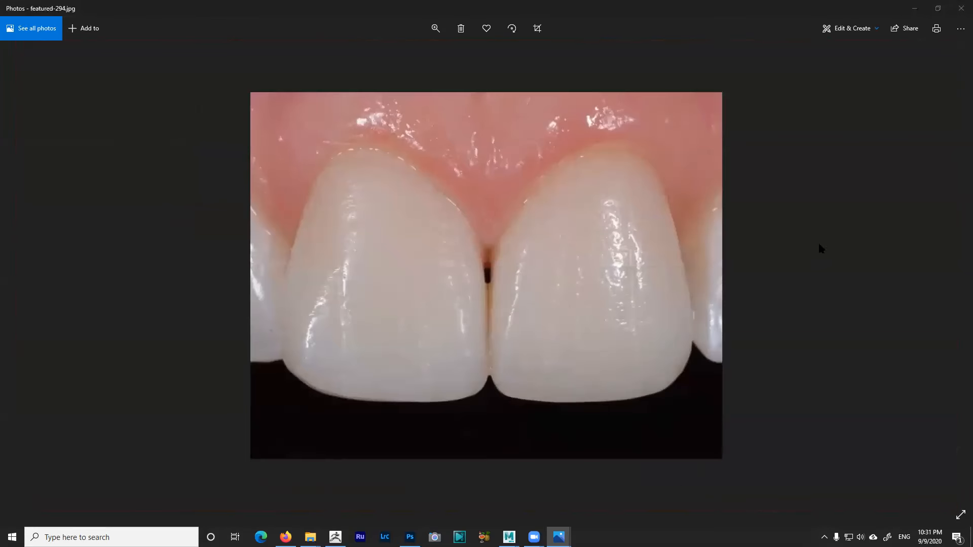
left_click(916, 9)
left_click(915, 9)
left_click(916, 9)
left_click(915, 9)
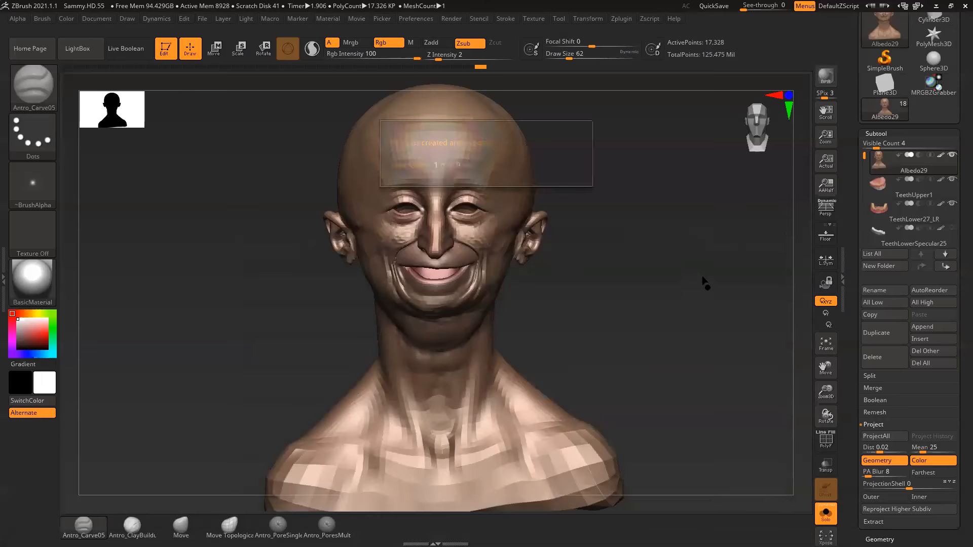
Select the TeethLower27_LR subtool, frame it and raise it to its highest subdivision level
mouse_move(765, 210)
left_mouse_down()
mouse_move(762, 233)
mouse_move(680, 286)
left_mouse_up()
left_click(904, 189)
left_click(908, 213)
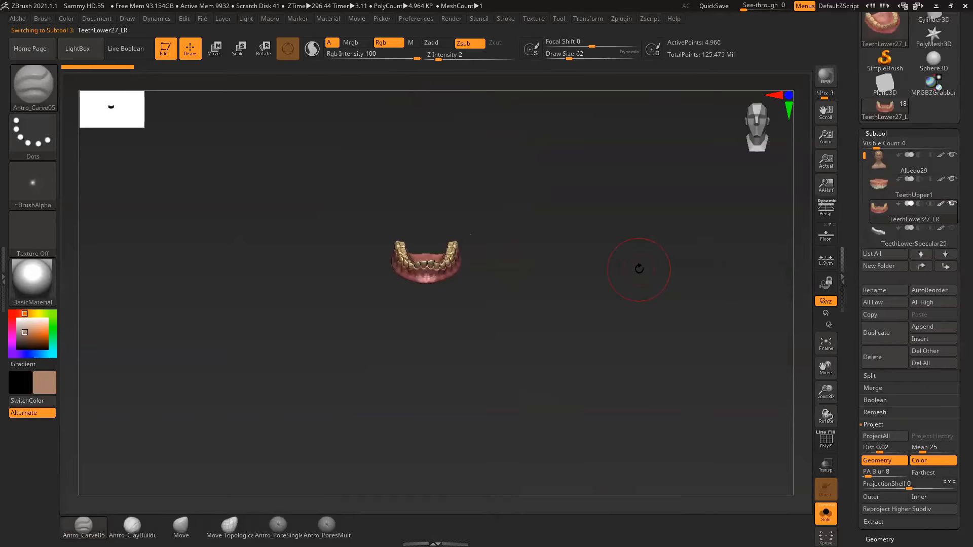
key("f")
key("d")
key("d")
key("d")
key("d")
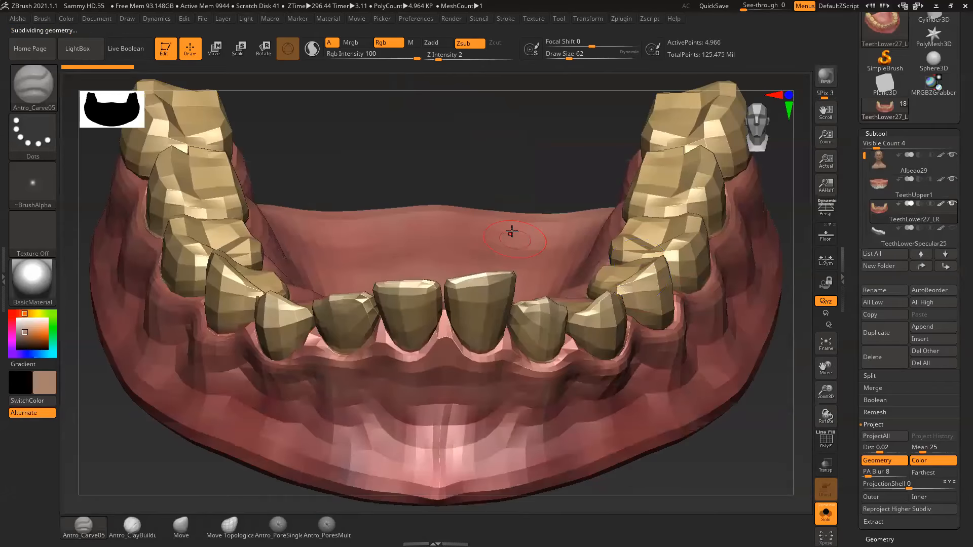
key("d")
Examine the sculpted ridges, biting edges and gum line of the lower front teeth from several angles
left_click_drag(485, 157, 515, 216)
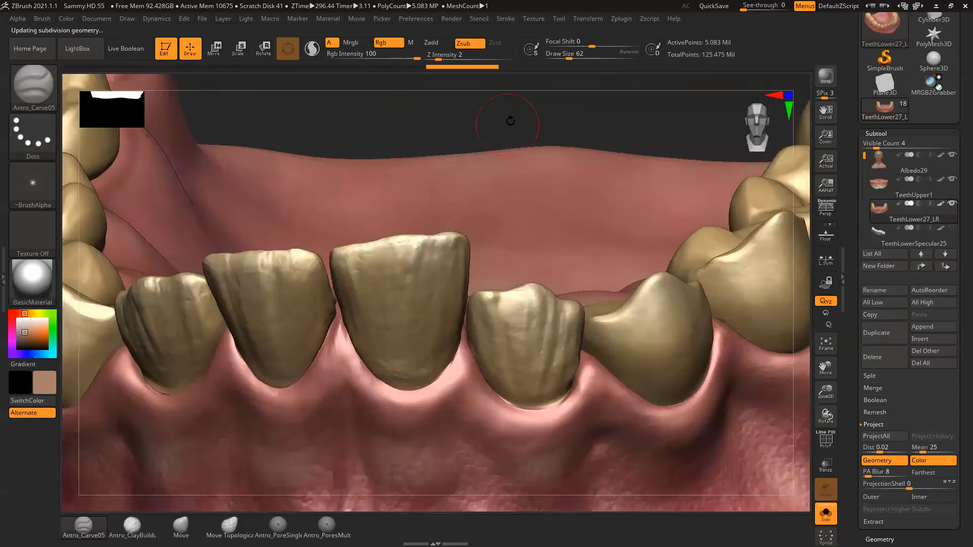
left_click_drag(510, 121, 519, 112)
left_click_drag(661, 158, 602, 248, "alt")
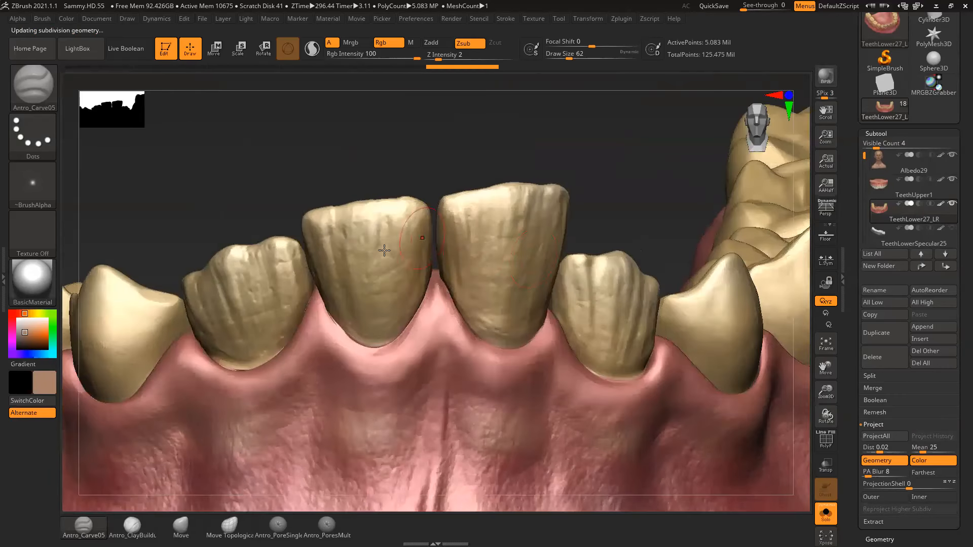
left_click_drag(424, 172, 434, 169)
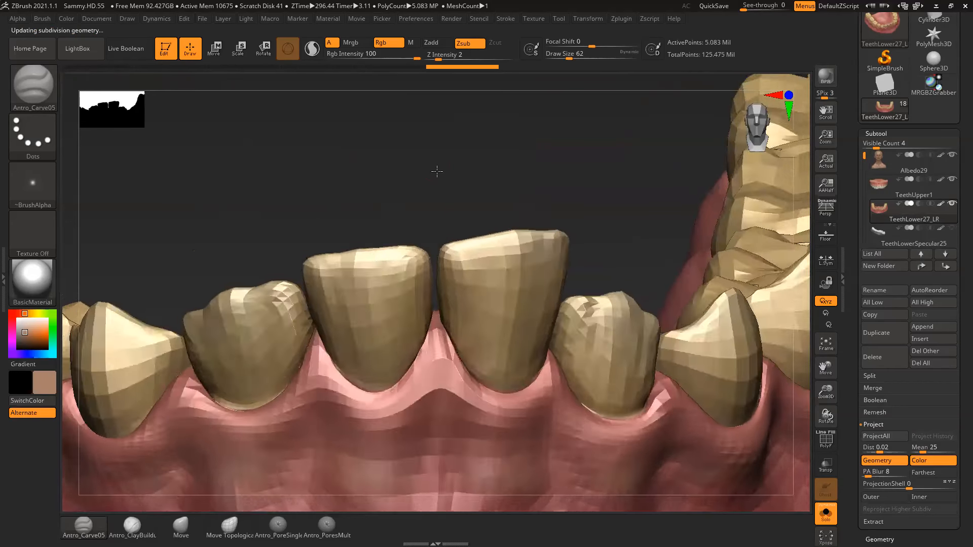
left_click_drag(498, 198, 574, 298)
left_click_drag(751, 462, 688, 287)
left_click_drag(679, 241, 679, 244, "shift")
mouse_move(601, 101)
left_mouse_down()
mouse_move(588, 69)
mouse_move(542, 150)
mouse_move(557, 181)
left_mouse_up()
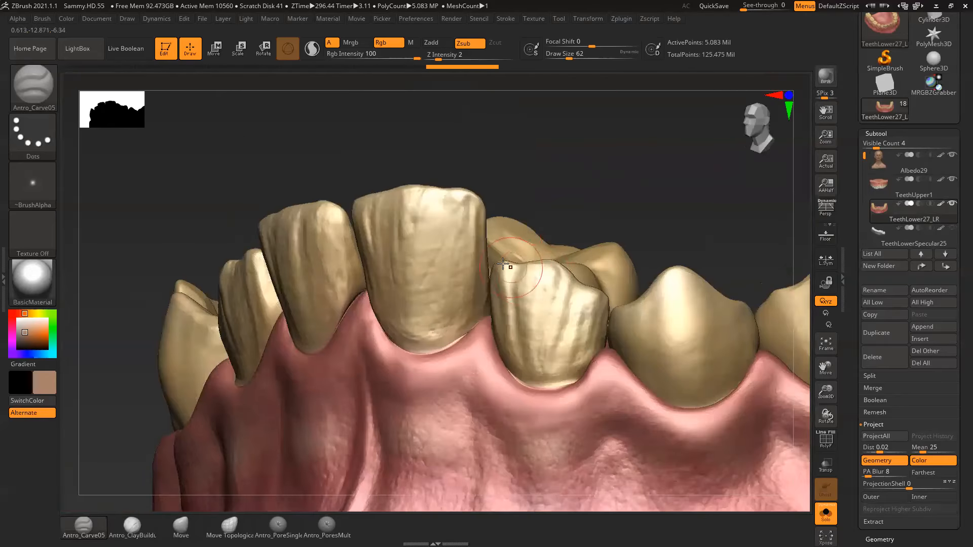
left_click_drag(649, 181, 674, 180)
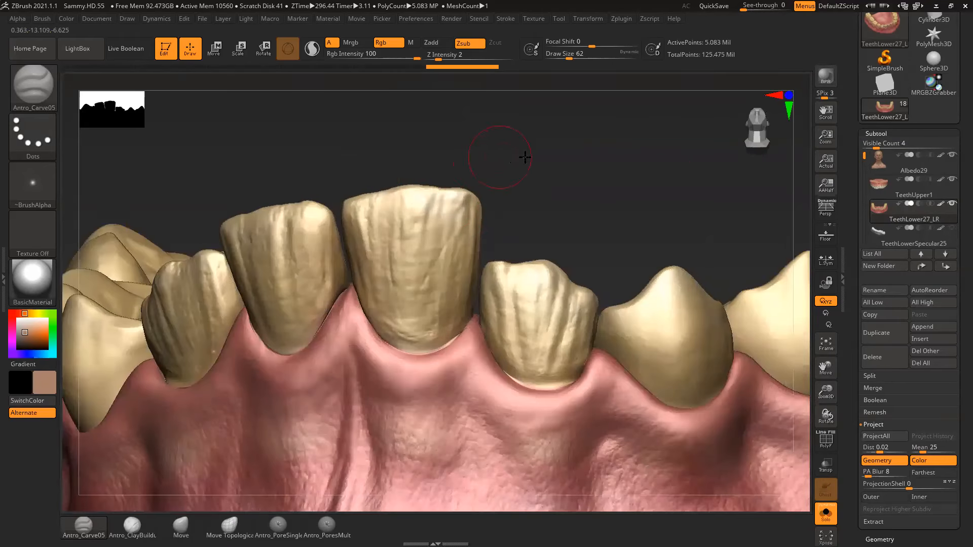
left_click_drag(495, 152, 525, 168)
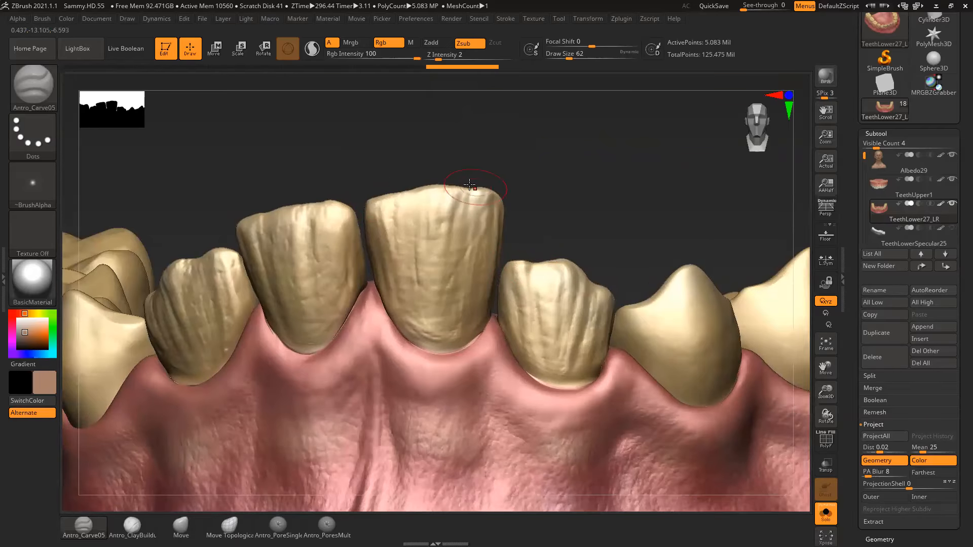
Compare the lower incisors with the neighbouring teeth, and review the entire lower jaw
mouse_move(532, 173)
left_mouse_down()
mouse_move(647, 167)
mouse_move(589, 141)
mouse_move(549, 138)
mouse_move(538, 154)
left_mouse_up()
left_click_drag(331, 200, 325, 243, "alt")
left_click_drag(562, 270, 550, 254)
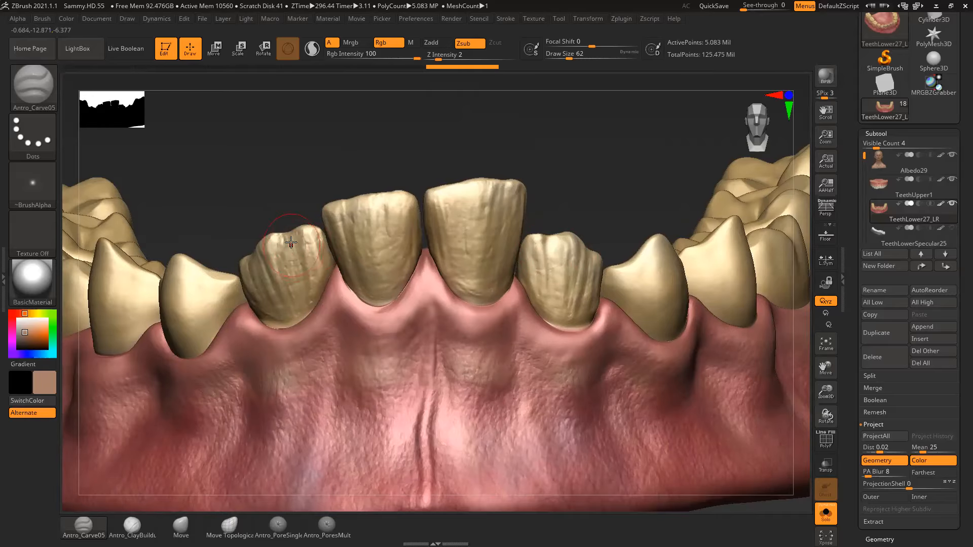
left_click_drag(469, 163, 436, 176, "alt")
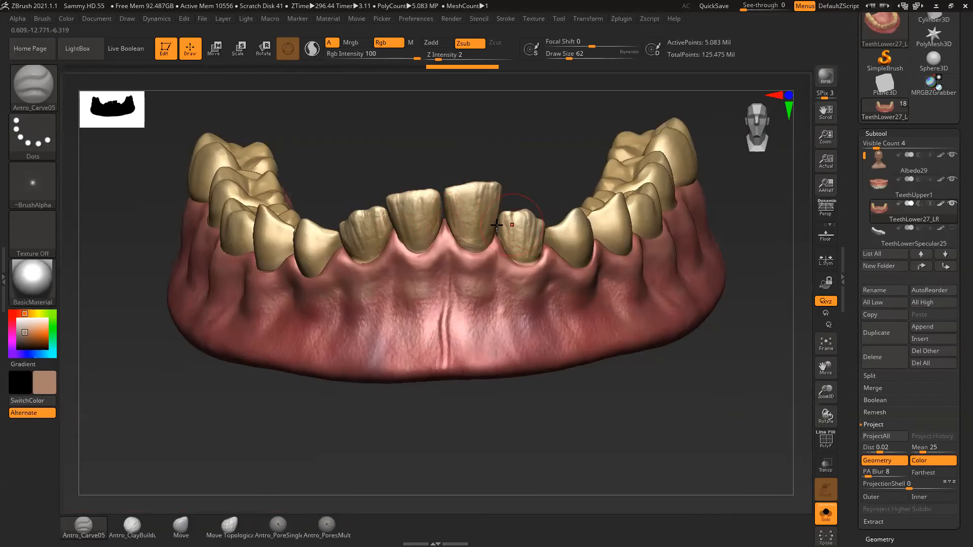
left_click_drag(505, 156, 520, 156)
left_click_drag(669, 243, 572, 229)
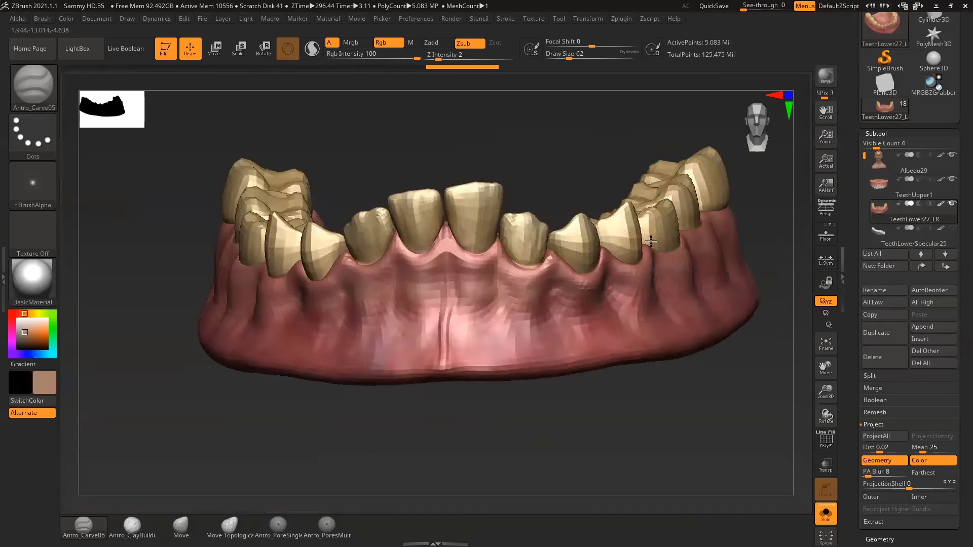
Lower the teeth subtool to its lowest subdivision level and toggle the polygon wireframe to inspect its topology
mouse_move(529, 169)
left_mouse_down("alt")
mouse_move(522, 146)
mouse_move(517, 163)
mouse_move(521, 156)
left_mouse_up("alt")
key("shift+d")
key("shift+d")
key("shift+d")
key("shift+d")
key("shift+d")
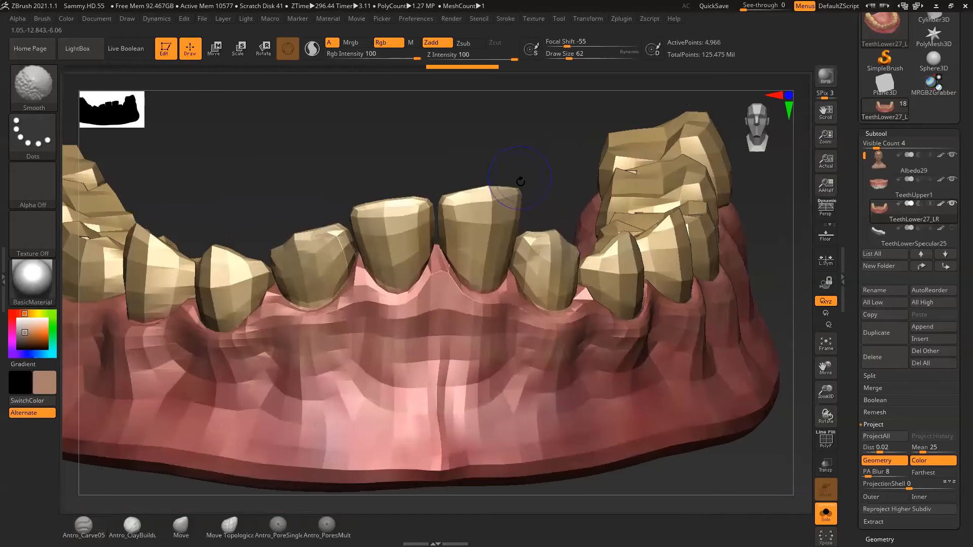
left_click(834, 442)
left_click_drag(704, 469, 560, 427)
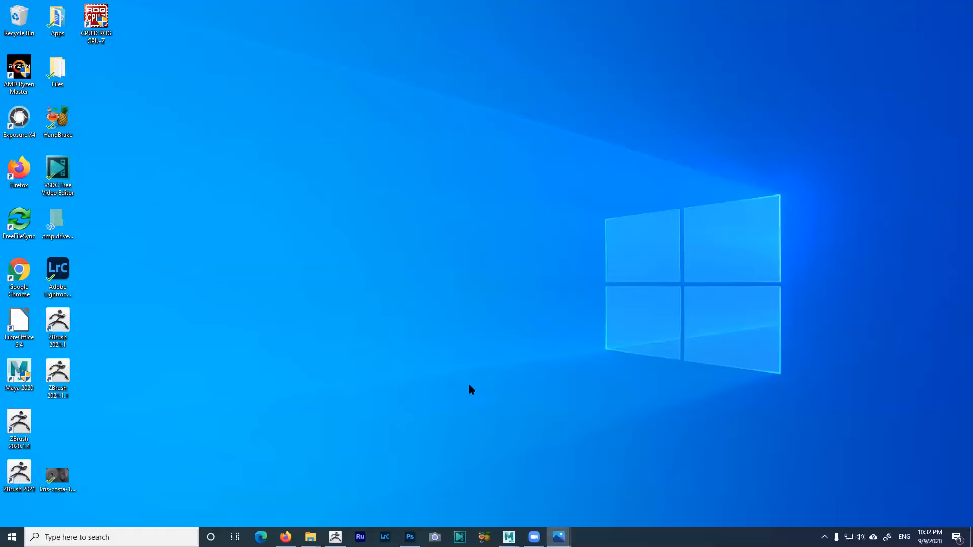
Switch to the Maya scene Sammy.Model.32.mb and bring up the Arnold RenderView with the head render
left_click(285, 537)
left_click(915, 9)
mouse_move(509, 536)
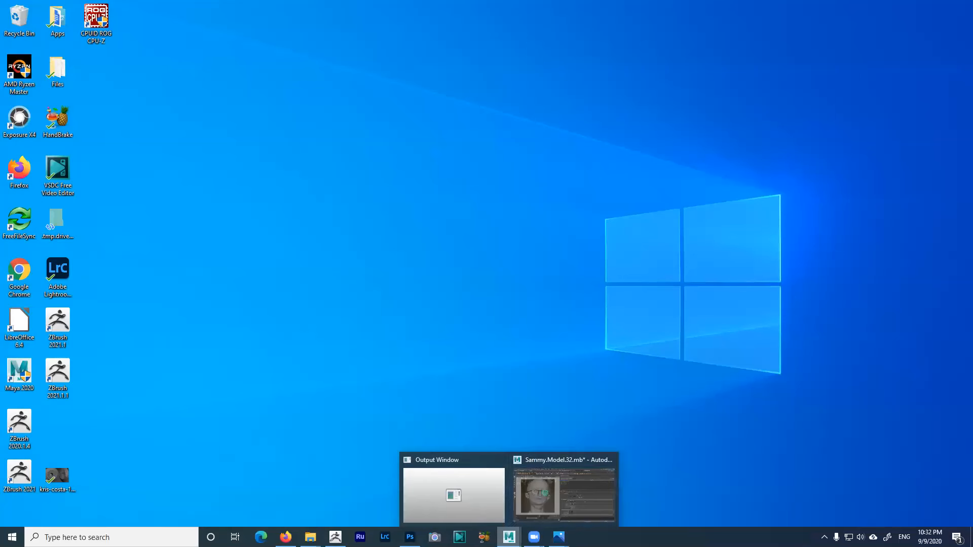
left_click(527, 509)
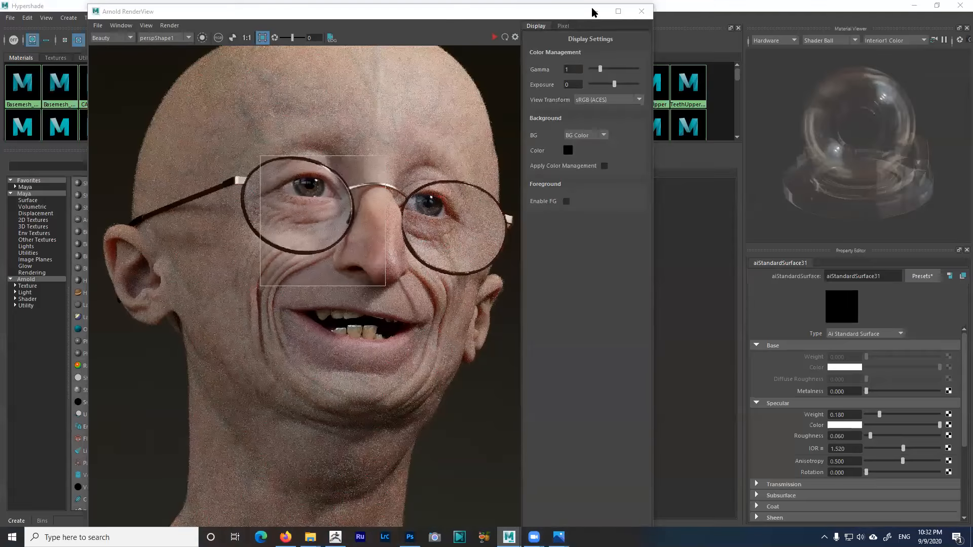
Minimize the Arnold RenderView, Hypershade, skin material and render settings windows, and widen the perspective viewport
left_click(594, 11)
left_click(915, 6)
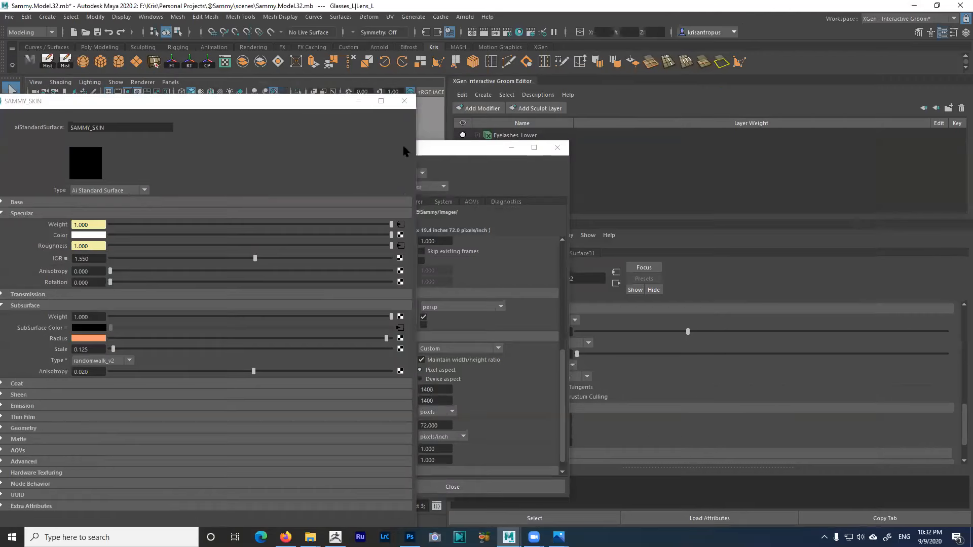
left_click(358, 101)
left_click(511, 147)
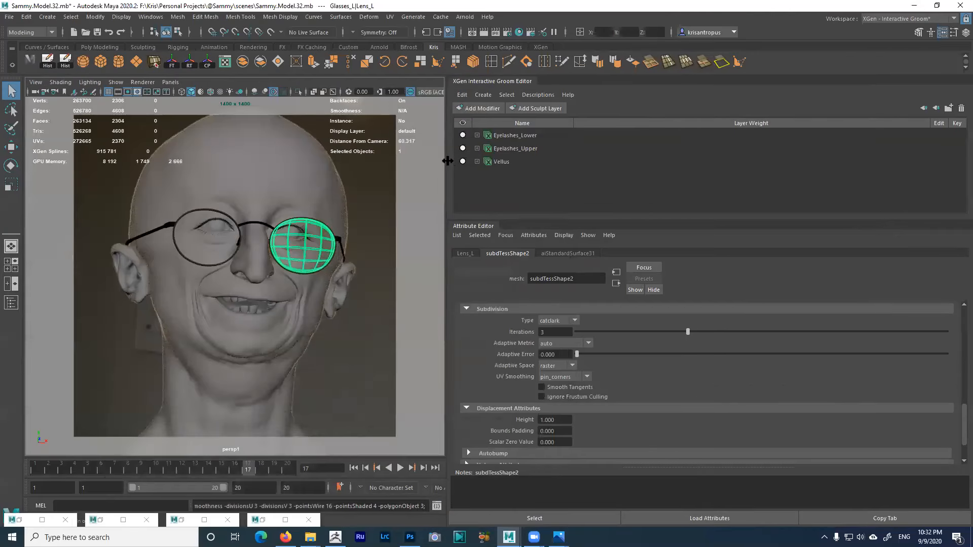
left_click_drag(457, 163, 738, 164)
Select and hide the Eyelashes_Lower, Eyelashes_Upper and Vellus groom descriptions
right_click_drag(376, 228, 218, 185, "alt")
left_click(794, 137)
left_click(789, 162, "shift")
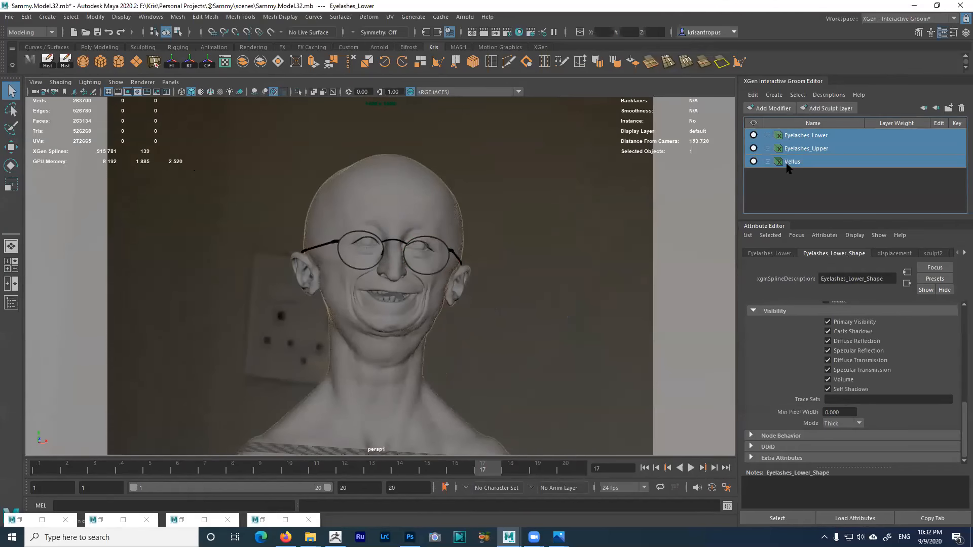
left_click(754, 161)
left_click(753, 149)
left_click(754, 135)
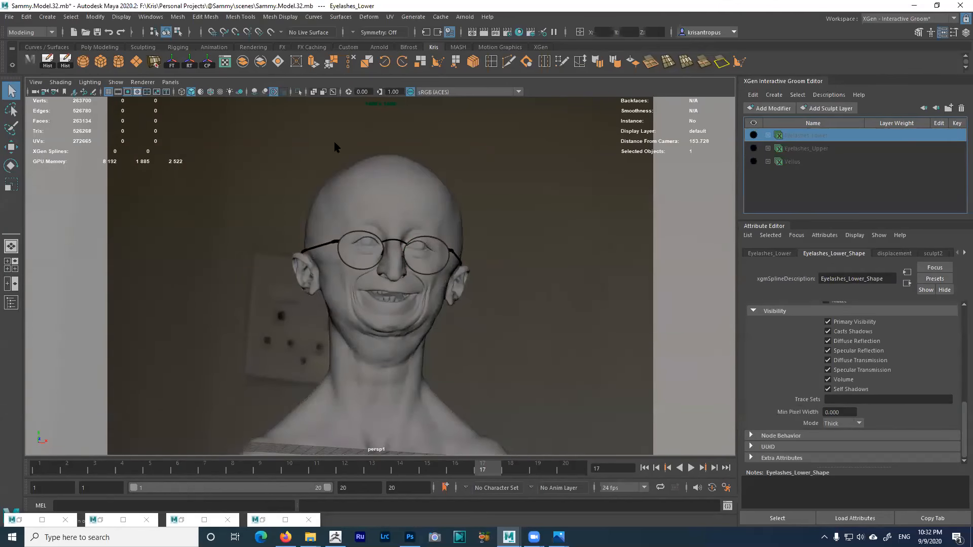
Show the Outliner, and hide the head, teeth, tongue, eyes, glasses and background image
left_click(11, 302)
left_click_drag(250, 143, 532, 412)
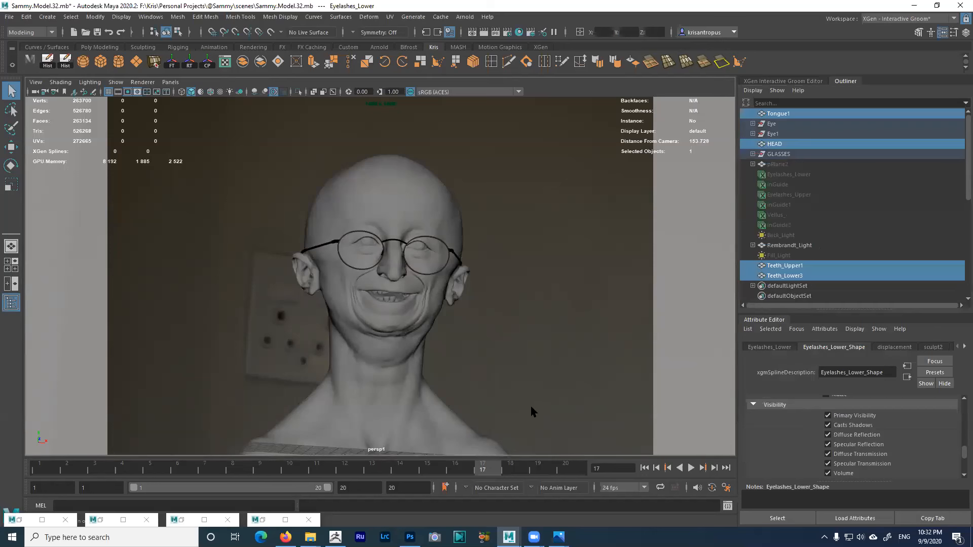
key("ctrl+h")
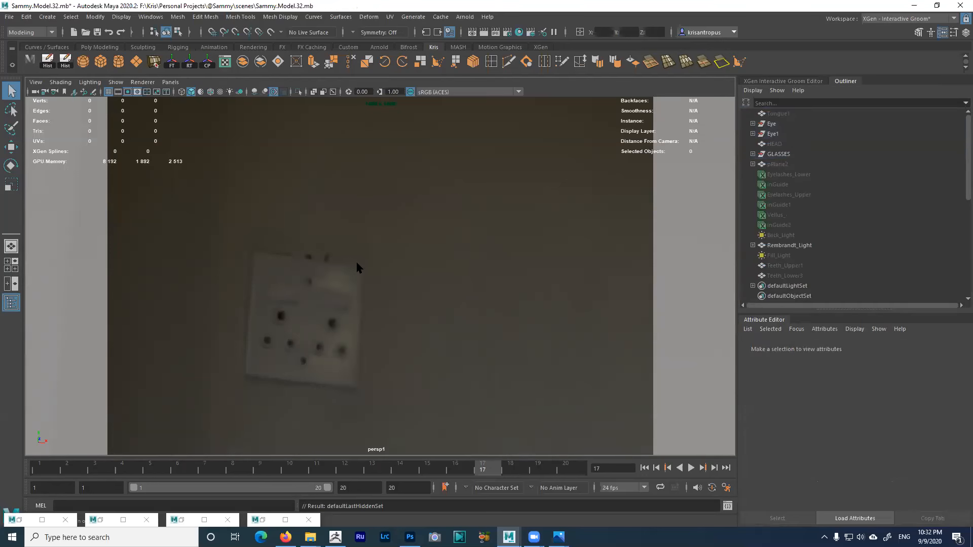
left_click(361, 271)
right_click_drag(100, 194, 209, 238, "alt")
left_click_drag(233, 179, 564, 348)
key("ctrl+h")
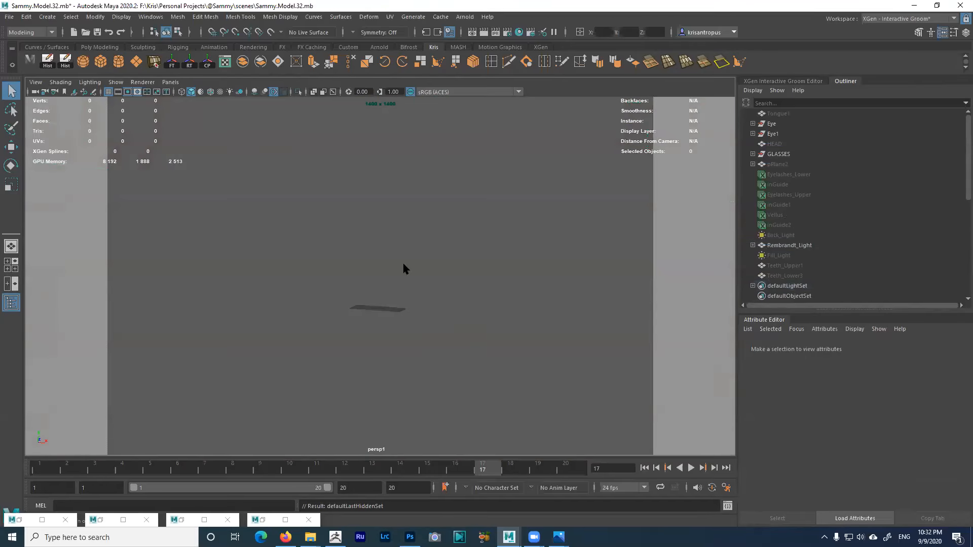
Create a polygon cylinder and frame it in the perspective view
left_click(51, 17)
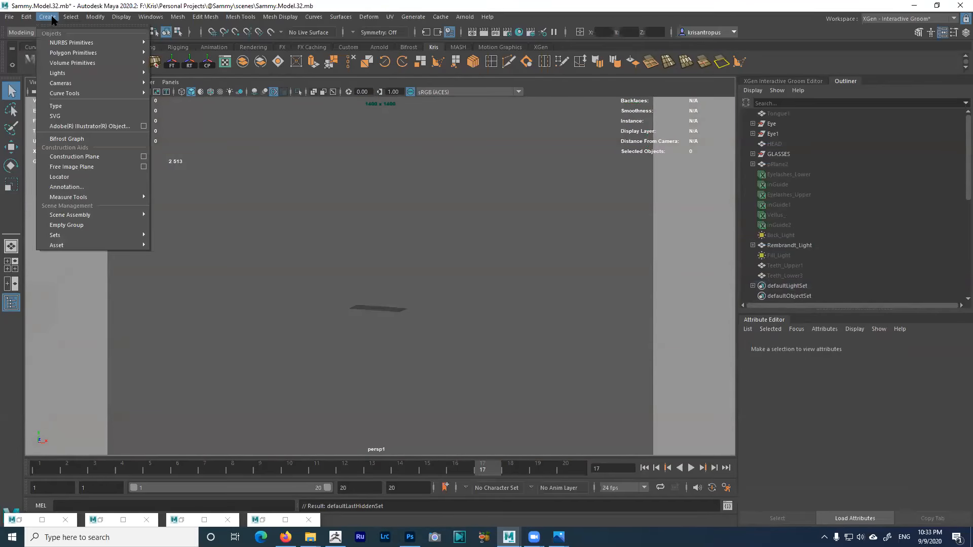
mouse_move(71, 53)
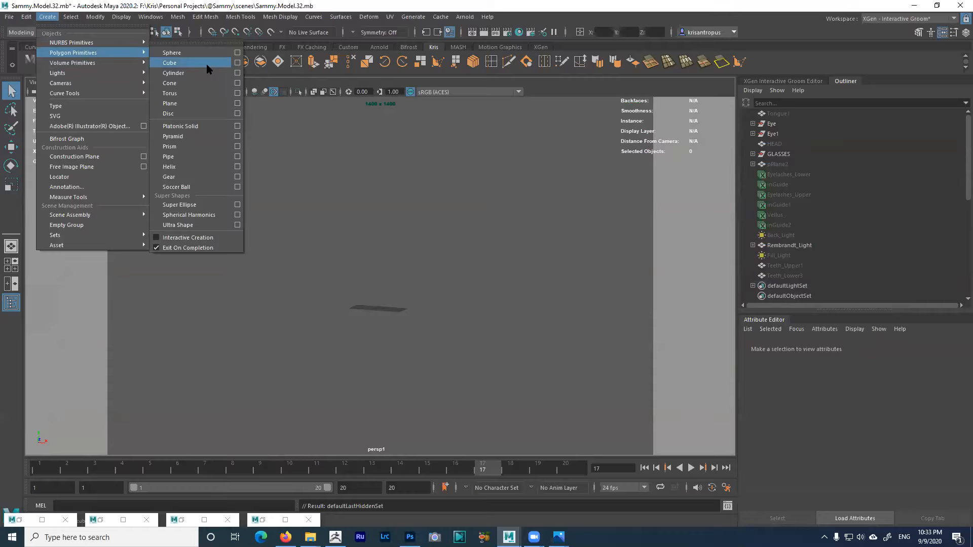
left_click(204, 76)
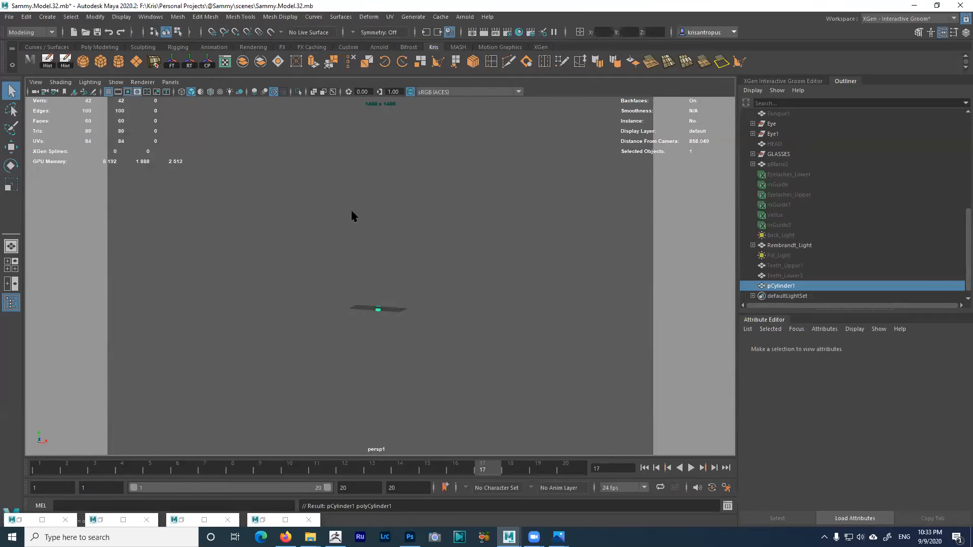
key("a")
left_click_drag(329, 270, 375, 304, "alt")
right_click_drag(395, 304, 490, 369, "alt")
right_click_drag(405, 333, 457, 372, "alt")
left_click_drag(406, 329, 370, 322, "alt")
right_click_drag(373, 325, 464, 403, "alt")
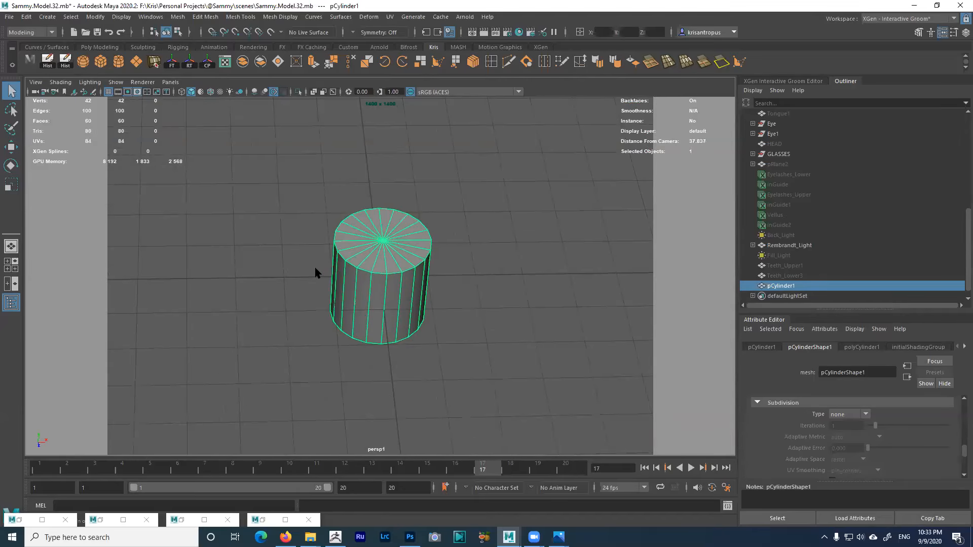
left_click_drag(359, 272, 356, 266, "alt")
right_click_drag(355, 267, 394, 302, "alt")
left_click_drag(394, 302, 390, 296, "alt")
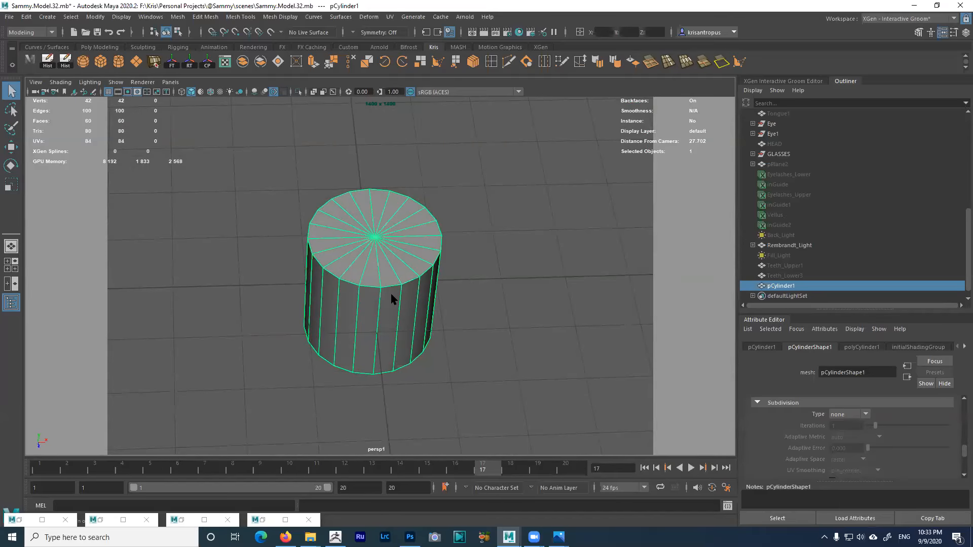
right_click_drag(336, 274, 369, 316, "alt")
left_click_drag(370, 316, 360, 312, "alt")
right_click_drag(360, 312, 377, 317, "alt")
left_click_drag(378, 318, 396, 317, "alt")
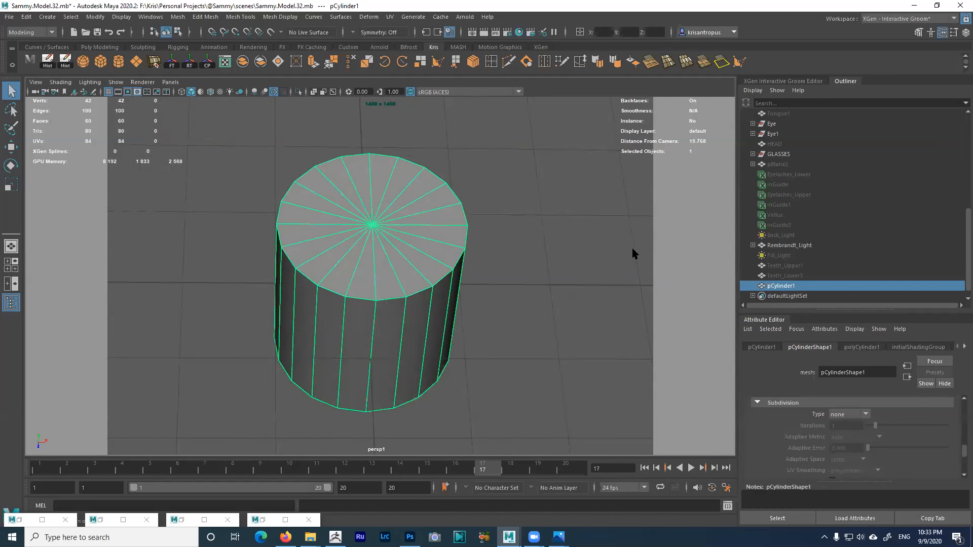
Show the Channel Box and expand the cylinder's polyCylinder1 creation settings with room to see all of them
left_click(954, 33)
left_click(954, 33)
left_click_drag(892, 308, 876, 178)
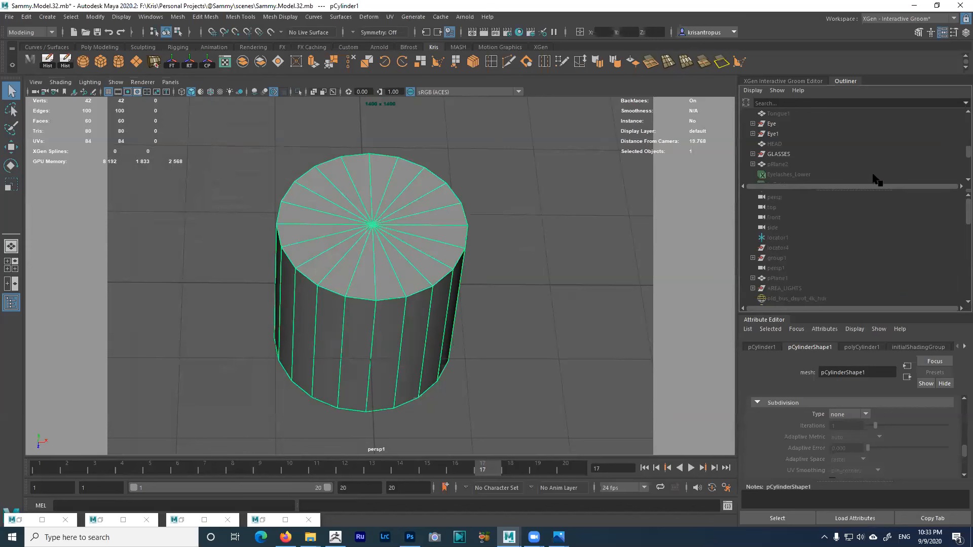
left_click(943, 32)
left_click(942, 32)
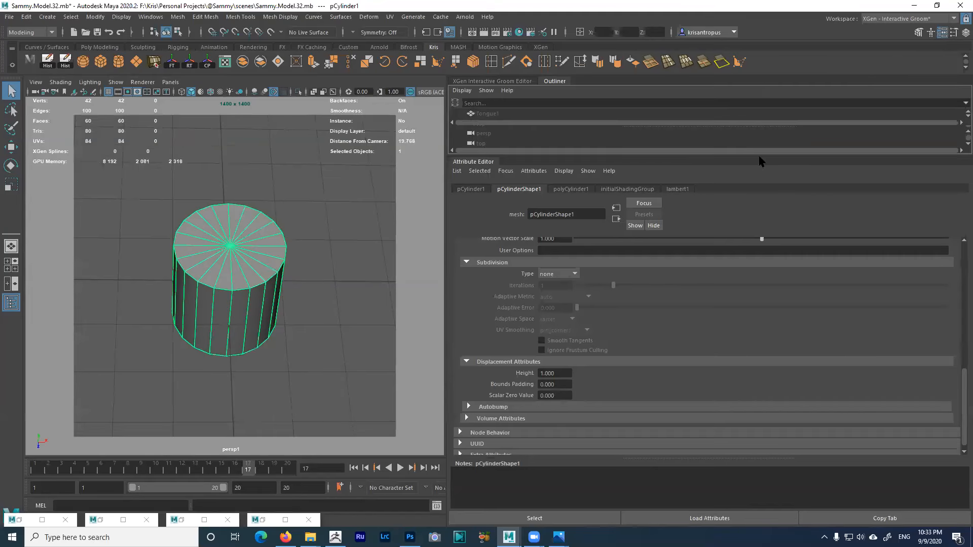
left_click_drag(759, 156, 763, 168)
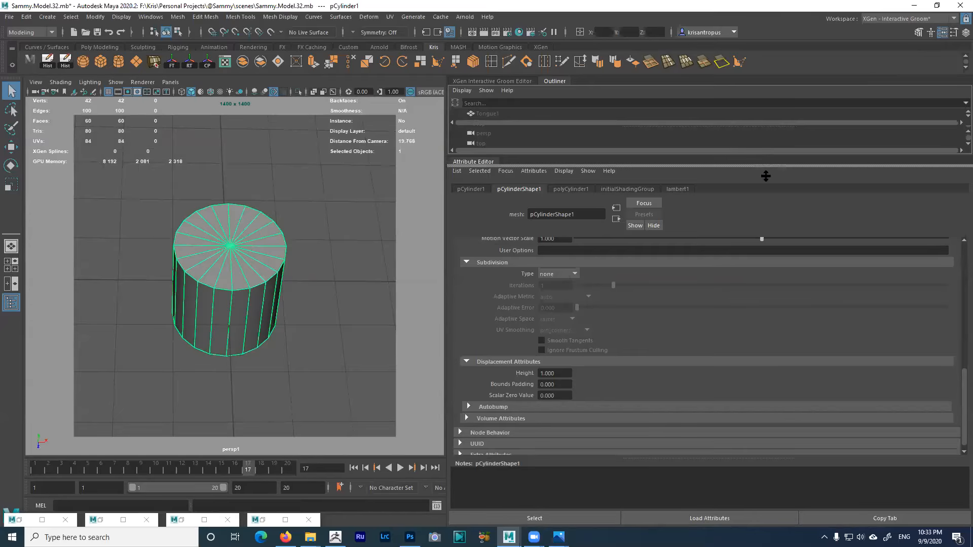
left_click(964, 33)
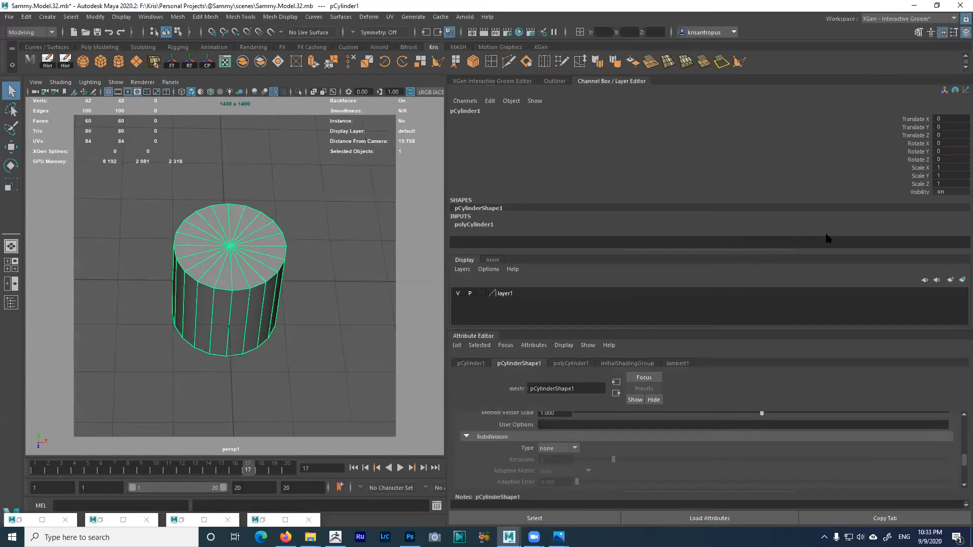
left_click(478, 225)
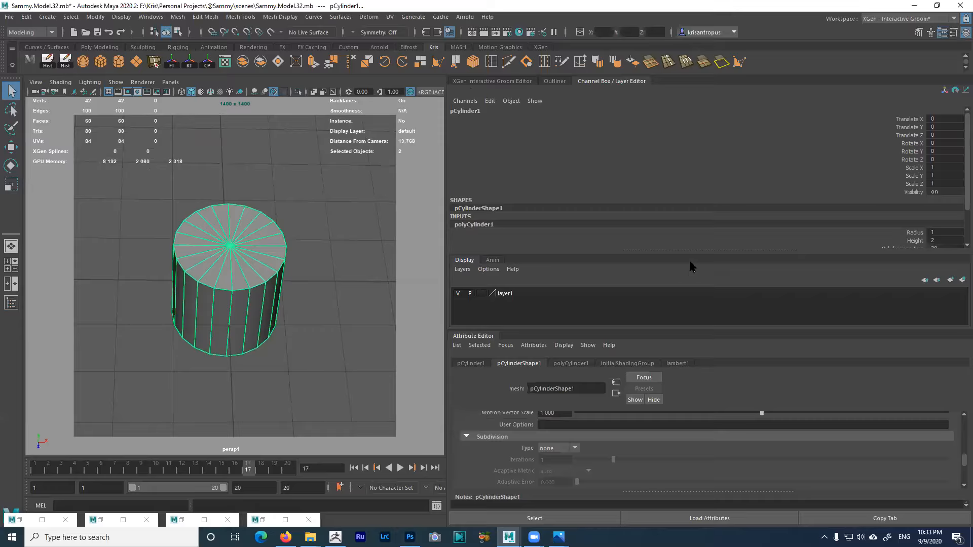
left_click_drag(688, 250, 716, 352)
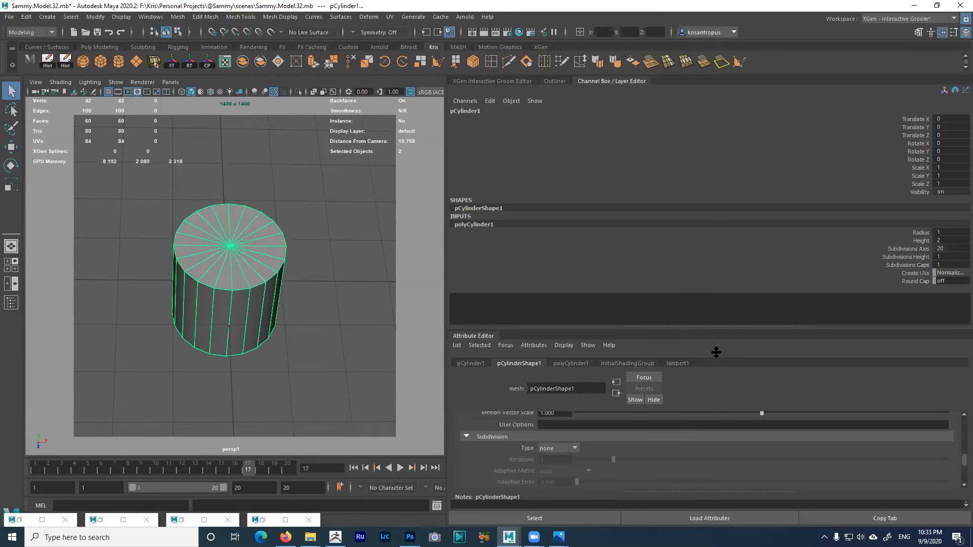
Set the cylinder's axis subdivisions to 32 and its cap subdivisions to 4
double_click(950, 248)
left_click_drag(303, 279, 304, 294, "alt")
right_click_drag(305, 296, 314, 319, "alt")
double_click(946, 249)
type("32")
key("Return")
right_click_drag(187, 310, 202, 325, "alt")
left_click_drag(202, 325, 222, 314, "alt")
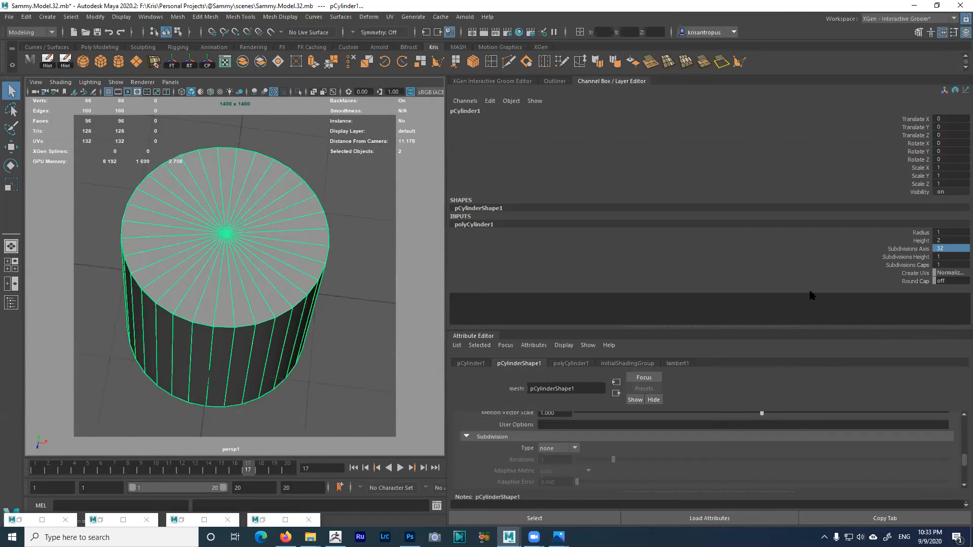
left_click(924, 265)
middle_click_drag(304, 296, 317, 302)
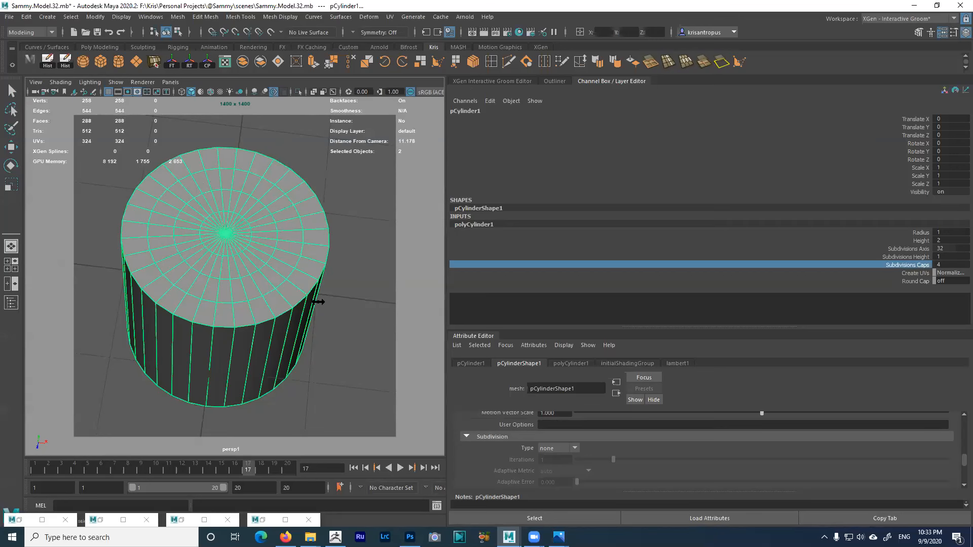
Delete the cylinder's side and bottom faces, leaving only the top cap disc
left_click_drag(336, 303, 315, 239, "alt")
middle_click_drag(315, 239, 338, 250, "alt")
left_click_drag(339, 250, 314, 235, "alt")
right_click_drag(315, 234, 229, 190, "alt")
left_click_drag(228, 191, 248, 189, "alt")
right_click_drag(243, 272, 228, 314)
key("Delete")
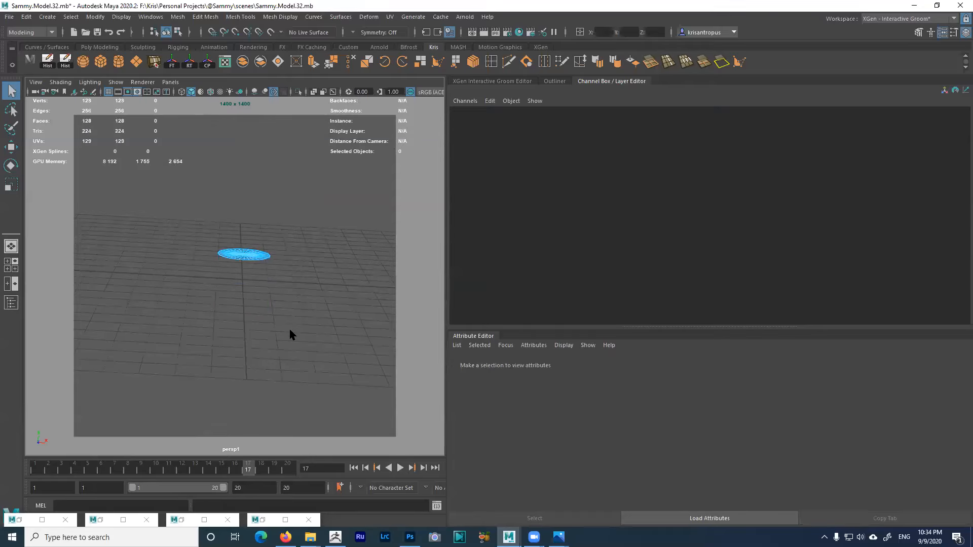
Delete the back half of the disc's faces in the top view
left_click_drag(214, 254, 234, 315, "alt")
right_click_drag(233, 314, 313, 447, "alt")
left_click_drag(299, 329, 298, 378, "alt")
right_click_drag(297, 378, 241, 348, "alt")
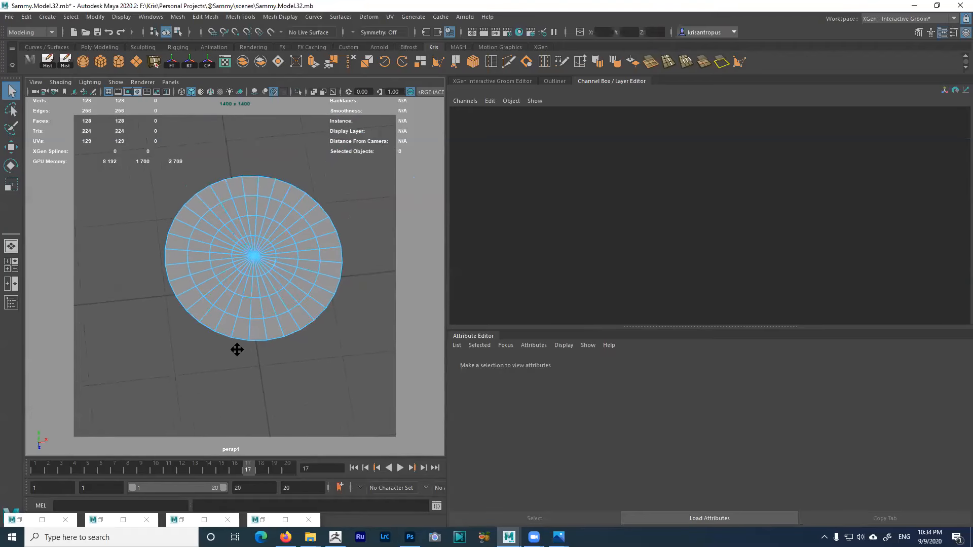
left_click_drag(242, 348, 226, 357, "alt")
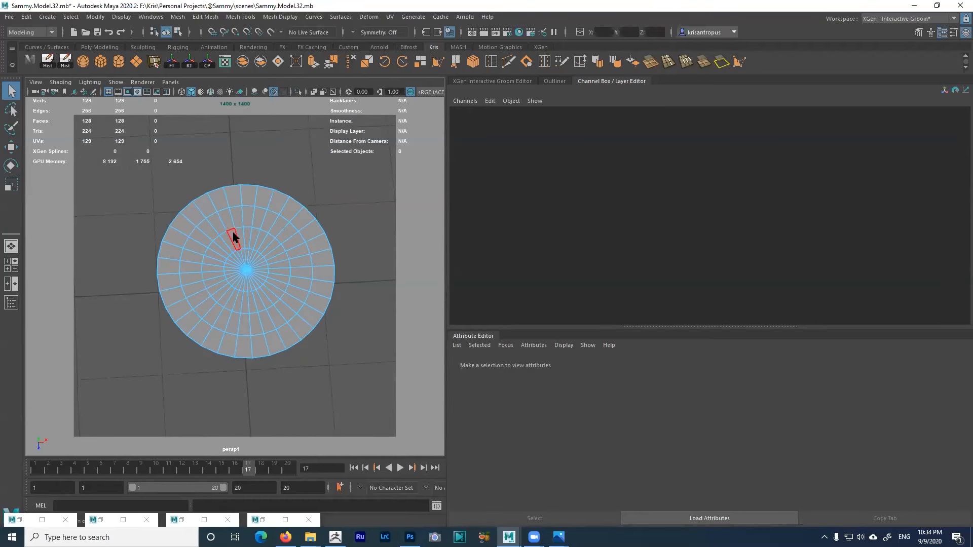
key("space")
key("space")
middle_click_drag(191, 199, 263, 273, "alt")
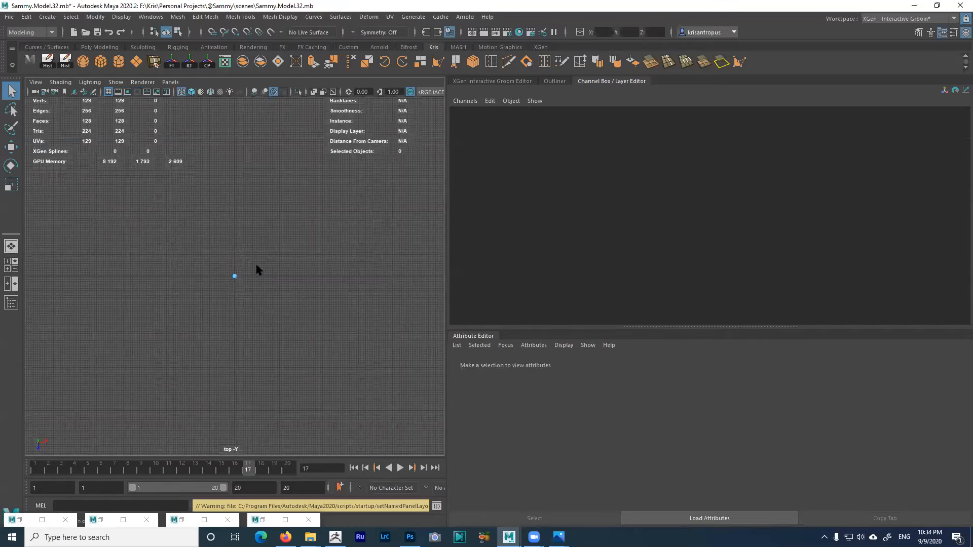
scroll(144, 246, "up", 10)
left_click_drag(113, 179, 366, 273)
key("Delete")
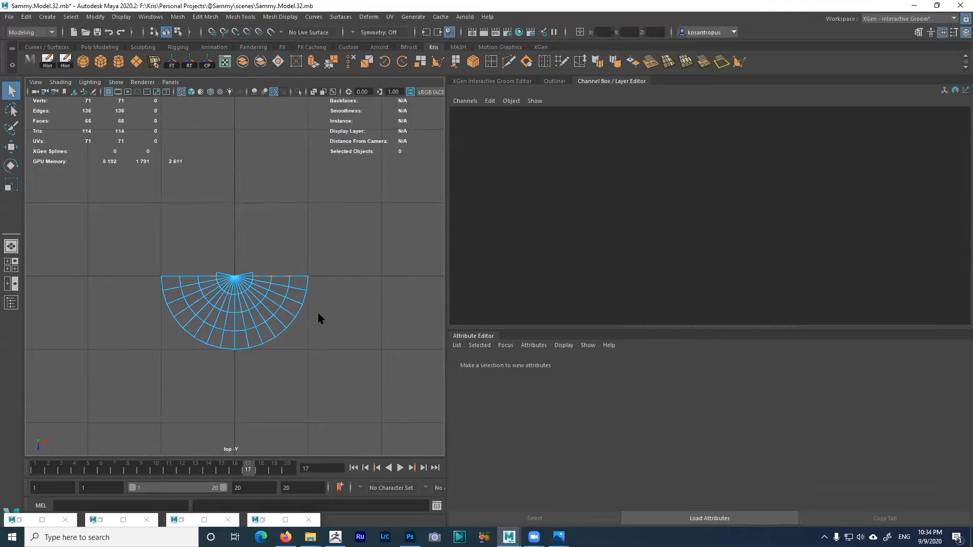
Delete the remaining inner faces so only the outer half-ring is left, and return to the perspective view
left_click_drag(252, 299, 251, 320)
key("Delete")
key("Delete")
key("space")
key("space")
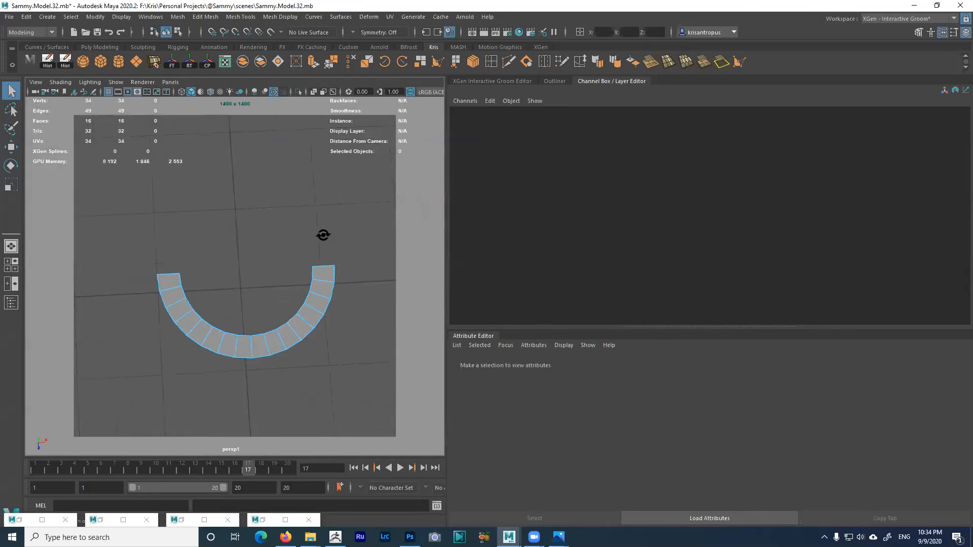
Scale the half-ring object to about 0.85 in X and 1.1 in Z to form a dental arch
left_click_drag(327, 236, 313, 249, "alt")
right_click_drag(313, 248, 348, 263, "alt")
left_click_drag(348, 263, 324, 249, "alt")
key("w")
right_click_drag(323, 278, 273, 240, "alt")
left_click_drag(272, 240, 256, 260, "alt")
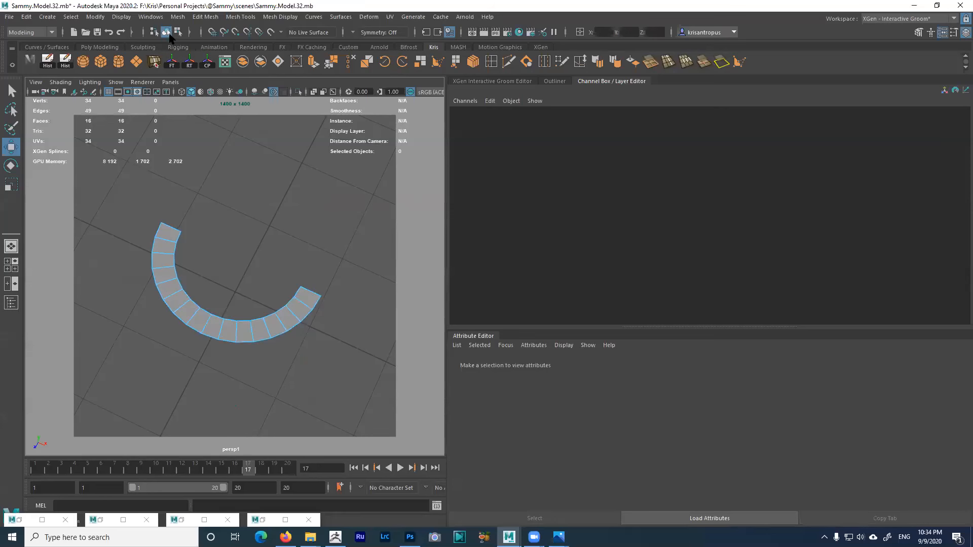
left_click(167, 33)
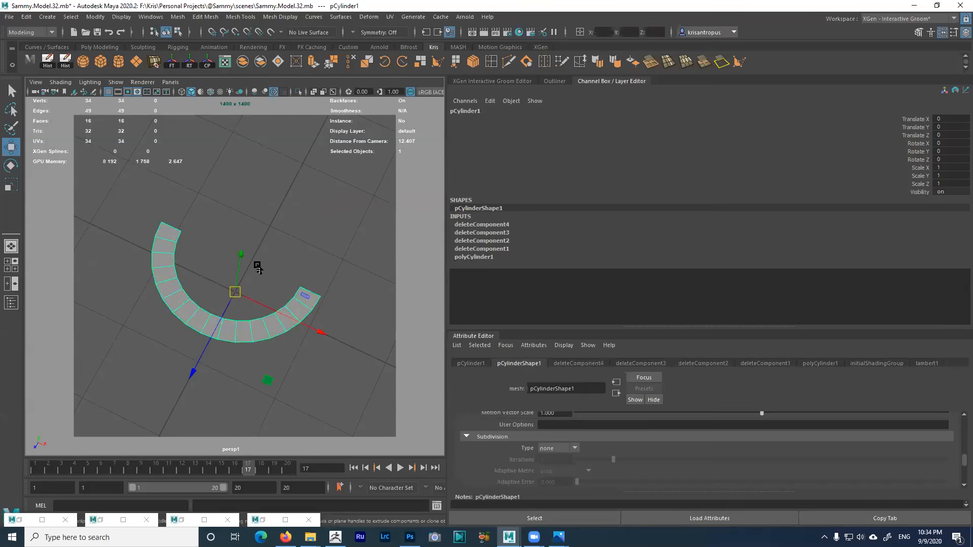
key("r")
left_click_drag(195, 371, 304, 322)
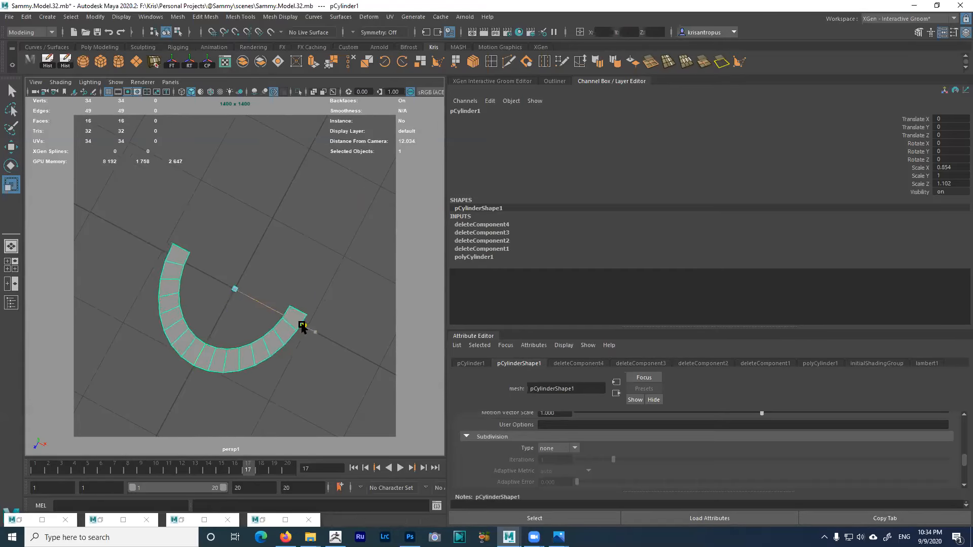
left_click_drag(188, 374, 245, 318)
Move two symmetric pairs of inner-edge vertices near the front of the arch forward toward its outer edge
right_click_drag(244, 318, 221, 313)
left_click(221, 316)
key("ctrl+e")
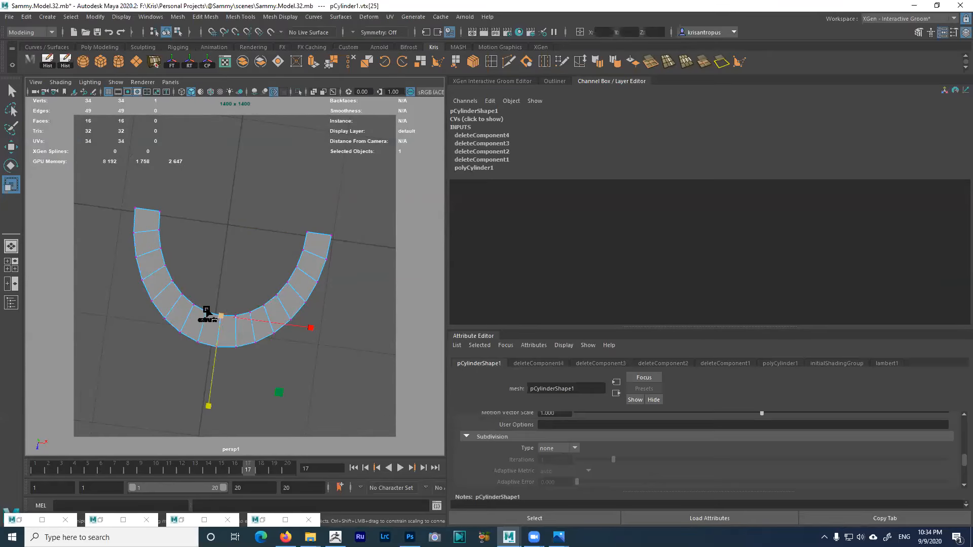
key("ctrl+z")
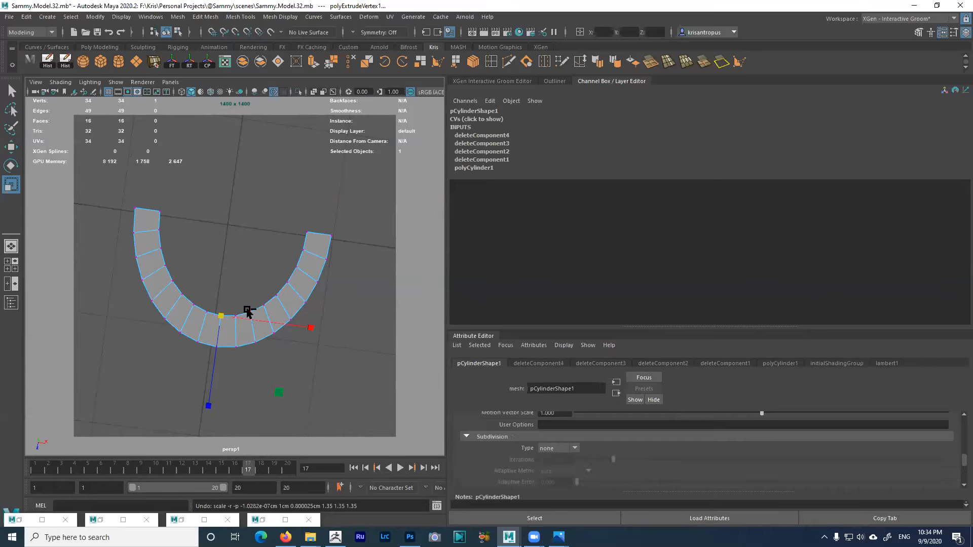
left_click_drag(245, 287, 275, 290, "alt")
key("w")
left_click_drag(181, 293, 182, 294, "shift")
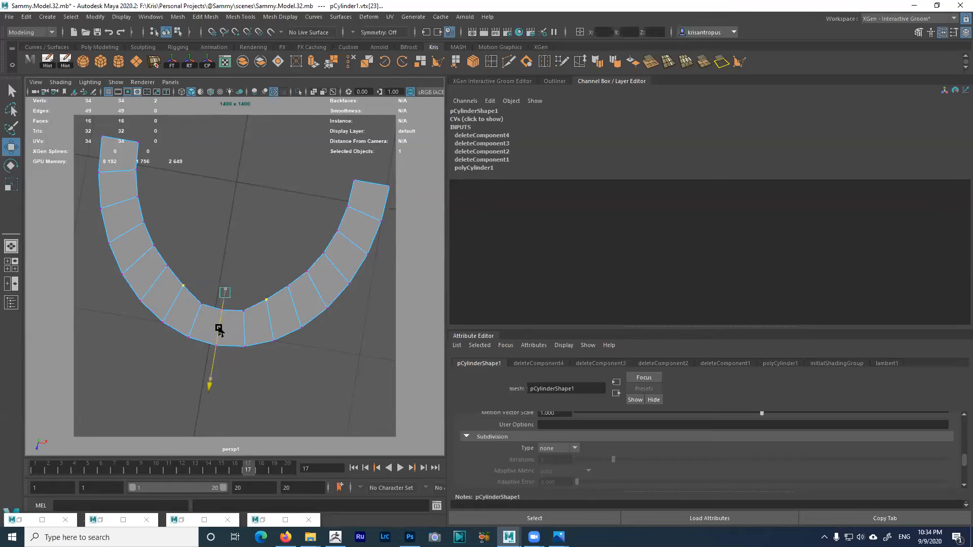
left_click_drag(219, 325, 225, 324)
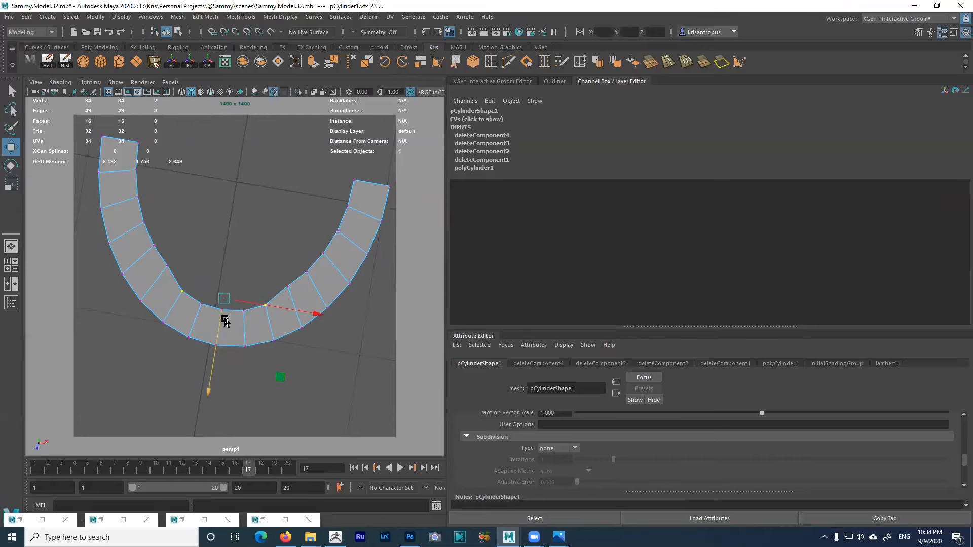
left_click(162, 264)
left_click_drag(289, 291, 290, 292, "shift")
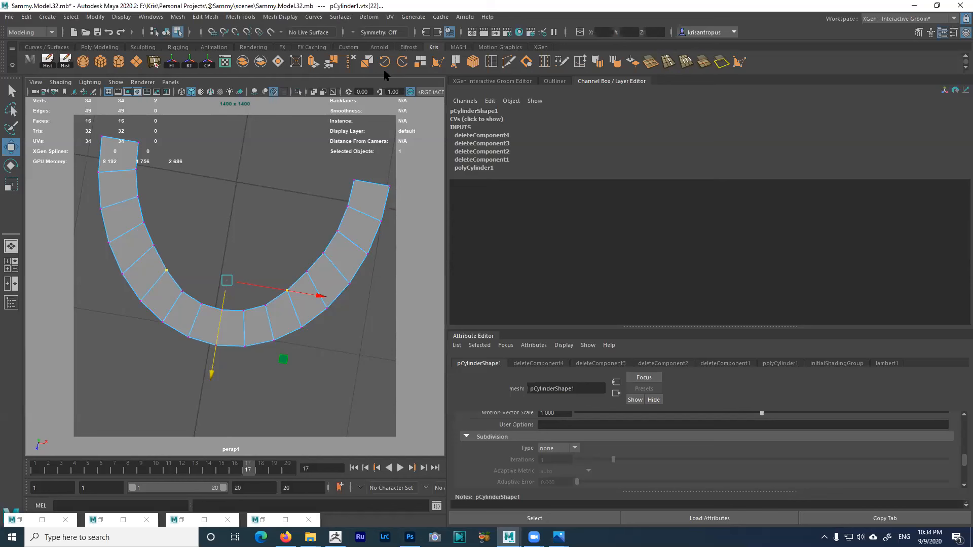
left_click(313, 62)
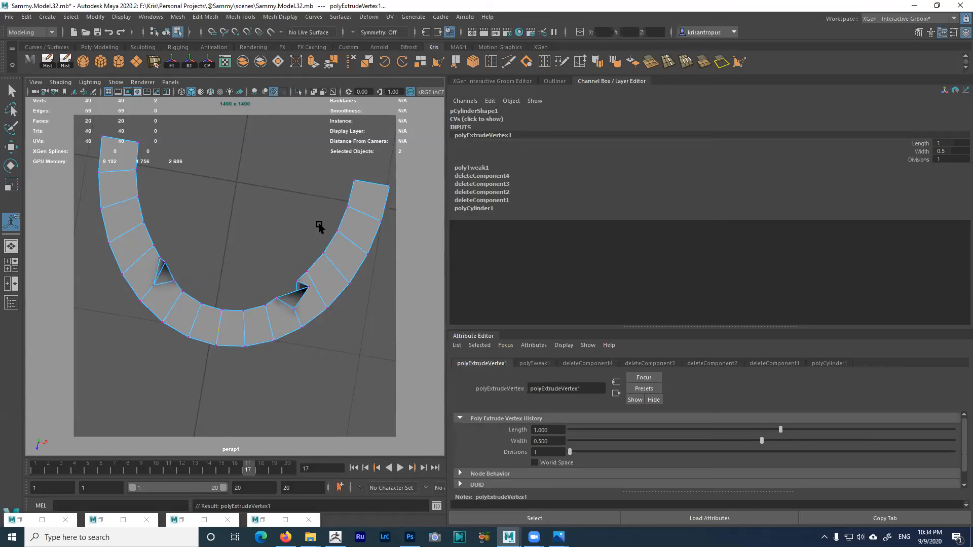
left_click_drag(312, 249, 288, 226, "alt")
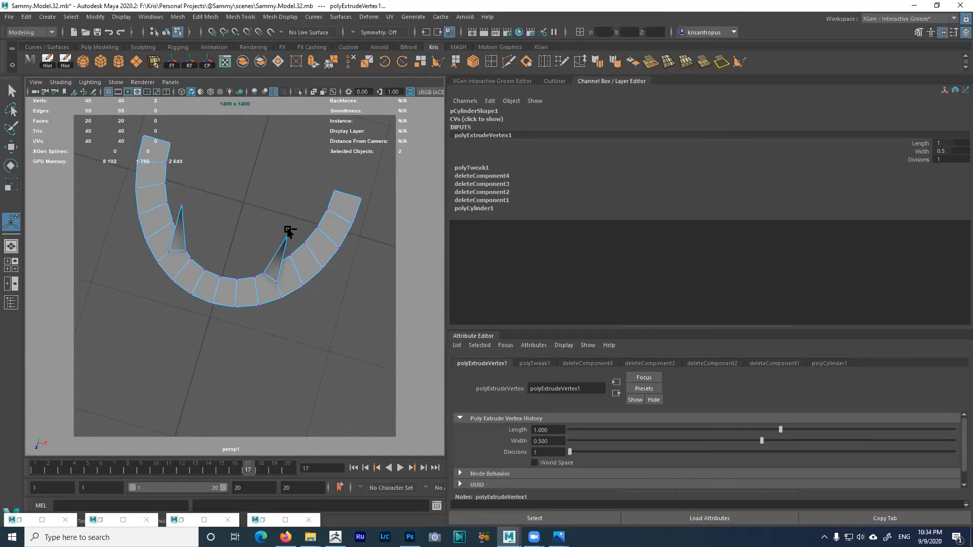
key("ctrl+z")
Extrude all faces of the flat U-shaped strip by about 0.24 to give it thickness, and widen the viewport
left_click(167, 32)
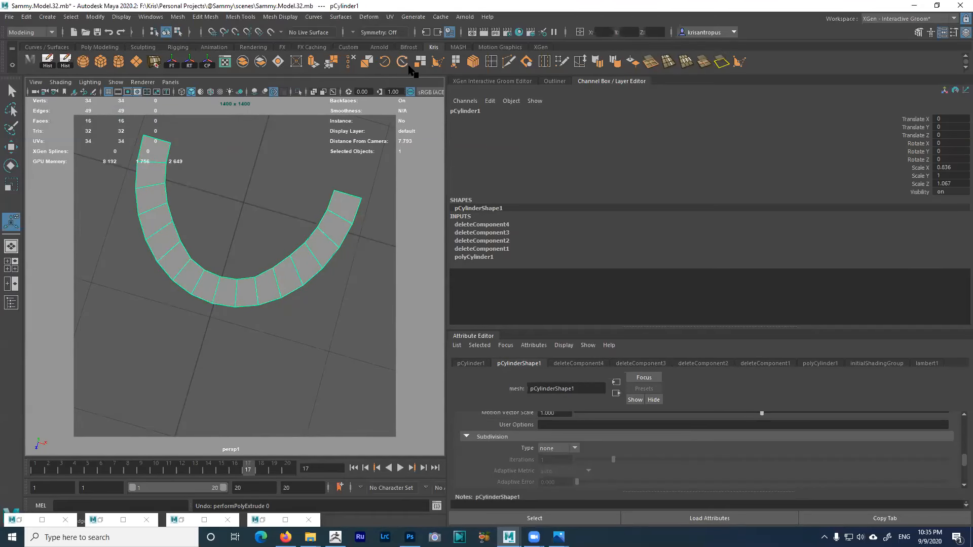
left_click(315, 61)
left_click_drag(291, 199, 201, 138, "alt")
left_click_drag(266, 201, 240, 197, "alt")
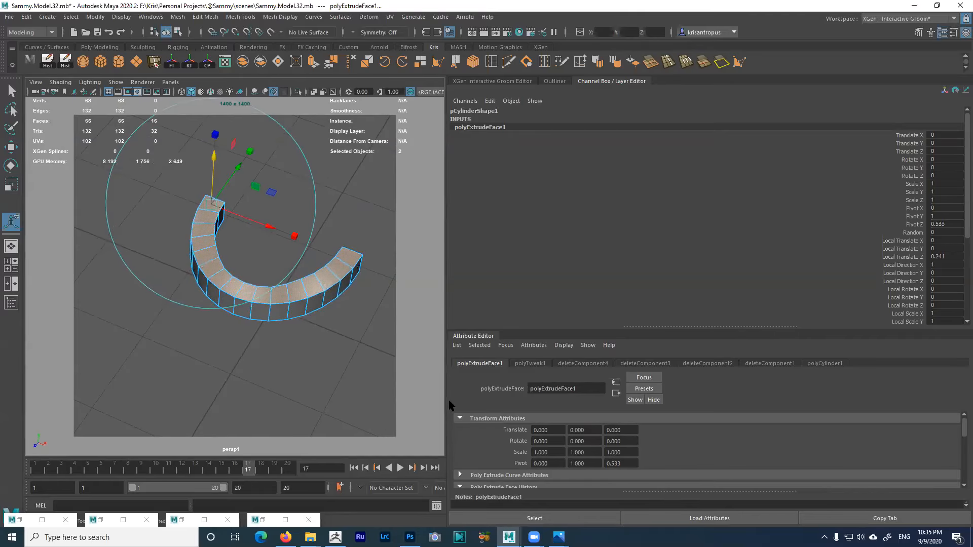
left_click_drag(446, 400, 739, 399)
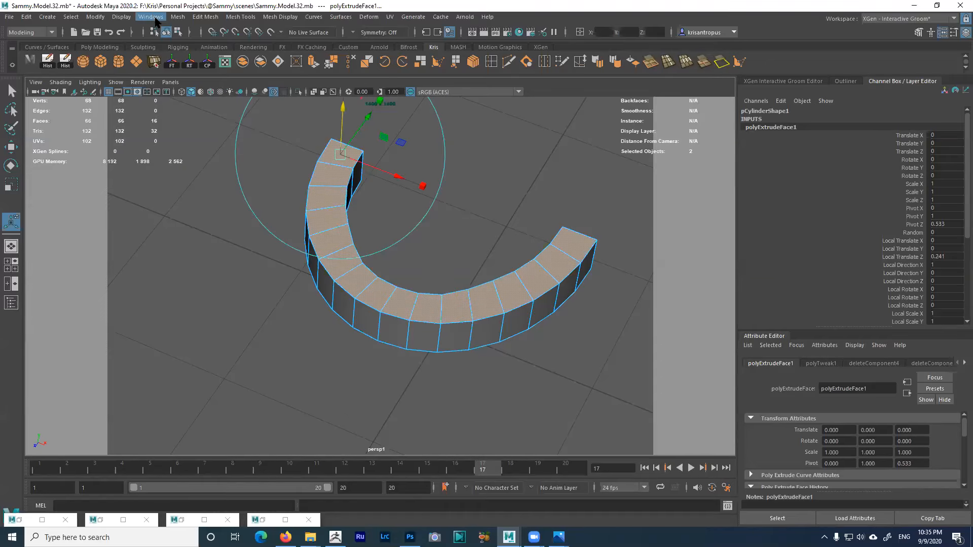
Examine where Keep Faces Together is controlled, in the Modeling preferences and in the extrusion's context commands
left_click(152, 18)
mouse_move(99, 20)
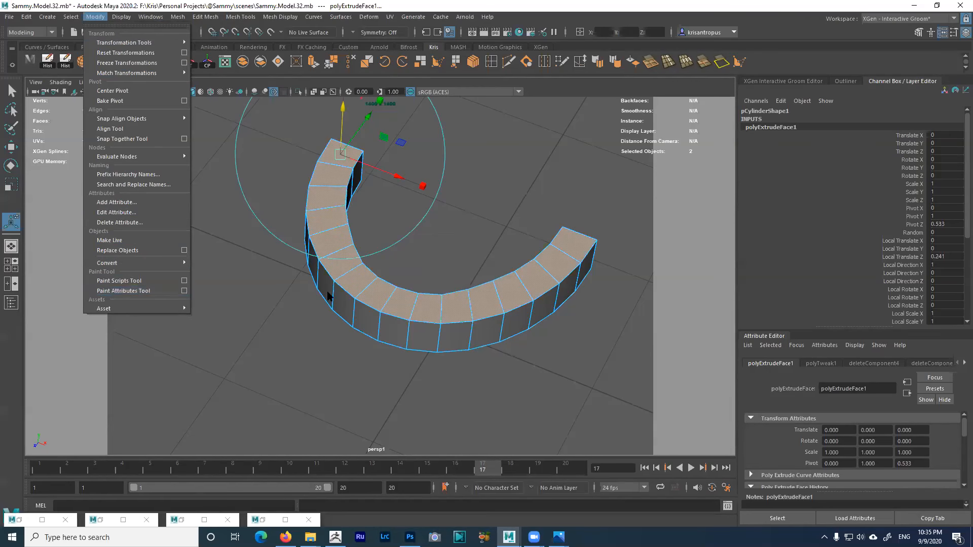
left_click(729, 489)
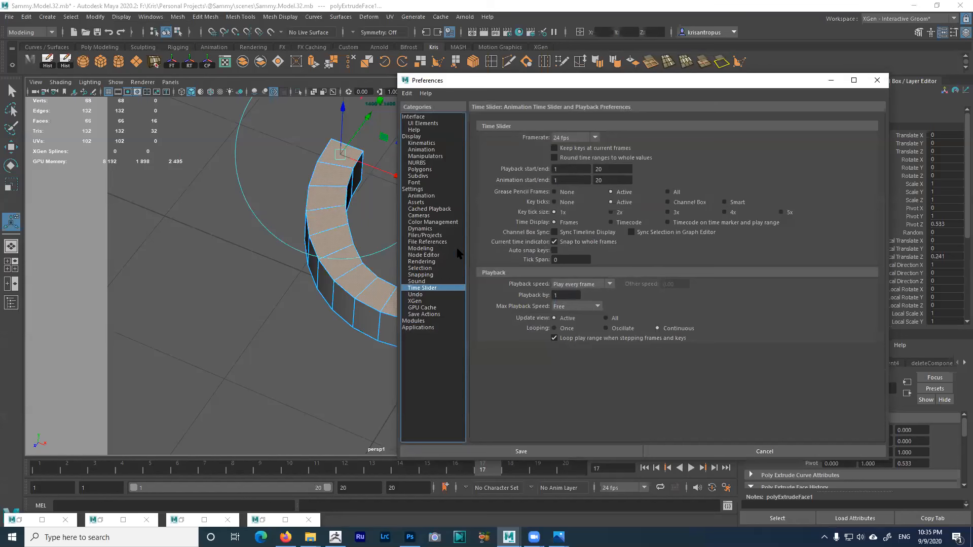
left_click(420, 249)
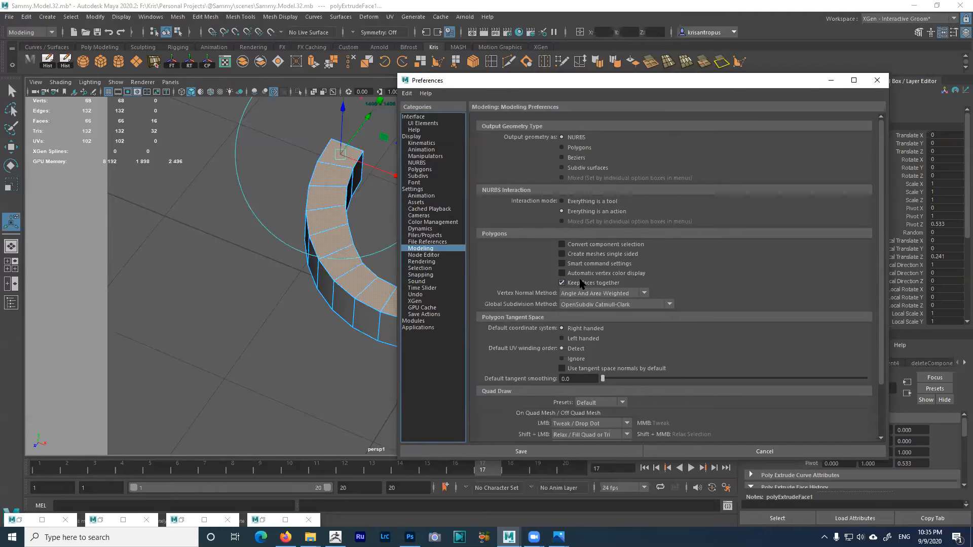
left_click(875, 83)
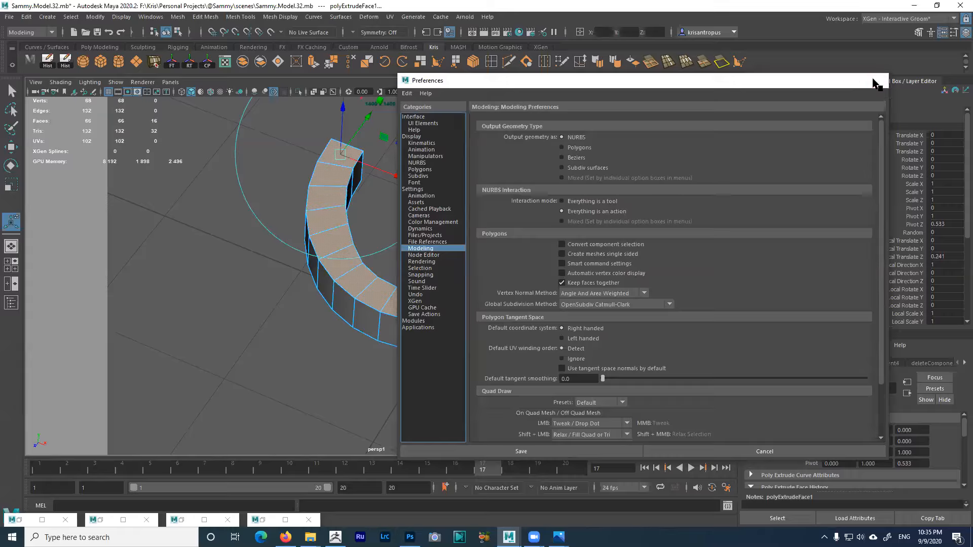
left_click(876, 81)
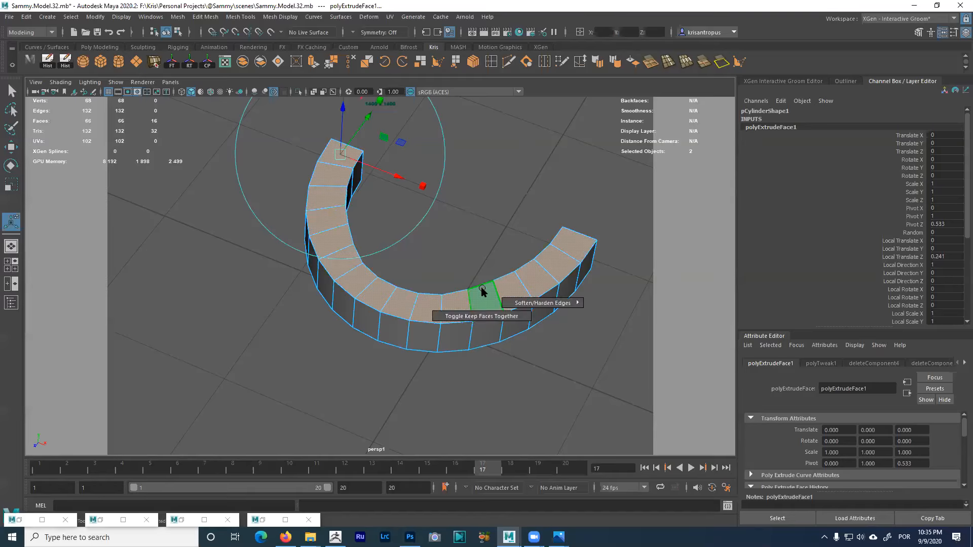
right_click(483, 289, "shift")
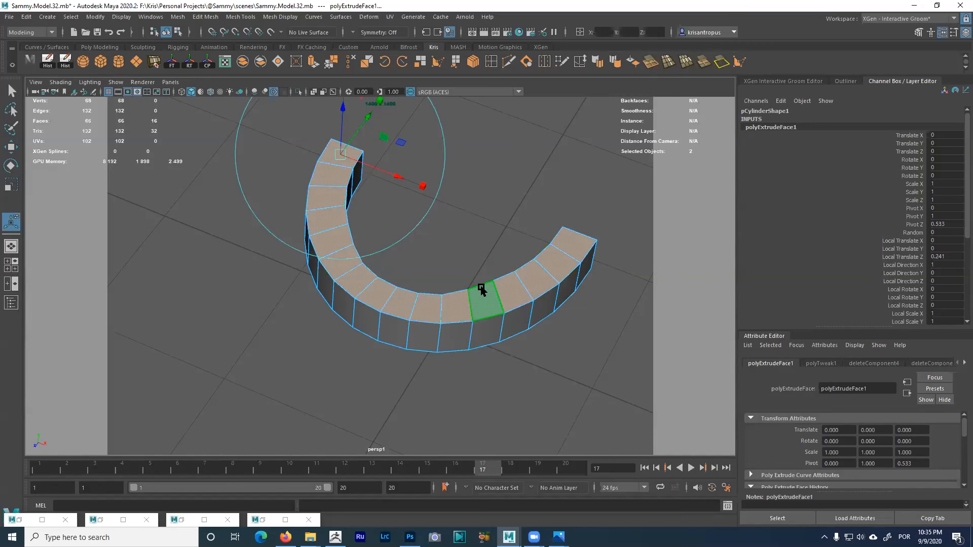
right_click(483, 289, "shift")
Delete all the faces on the underside of the thickened arch
mouse_move(446, 223)
left_mouse_down("alt")
mouse_move(433, 206)
mouse_move(454, 265)
mouse_move(441, 269)
mouse_move(379, 161)
mouse_move(374, 182)
mouse_move(439, 201)
mouse_move(445, 221)
left_mouse_up("alt")
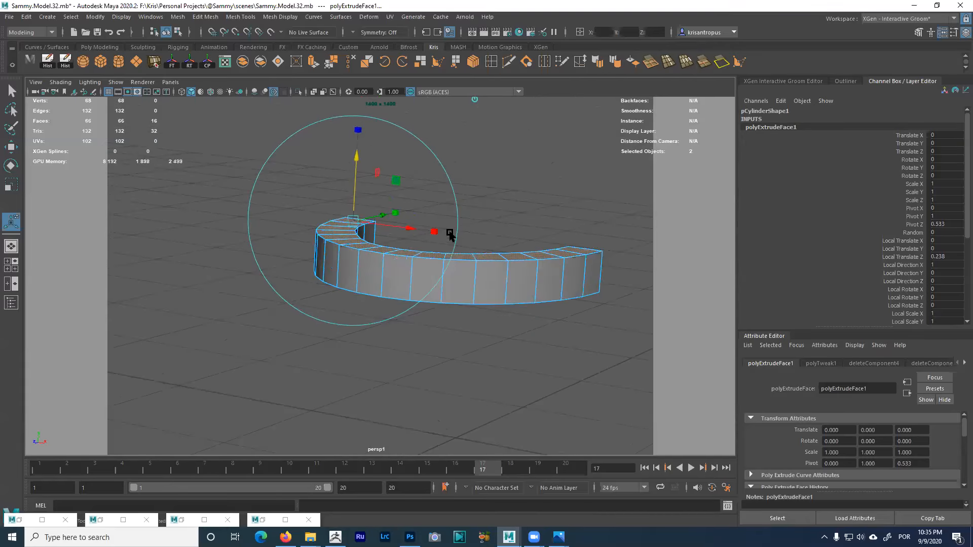
key("e")
left_click_drag(468, 269, 557, 211, "alt")
right_click_drag(557, 212, 564, 232)
key("q")
left_click(579, 233)
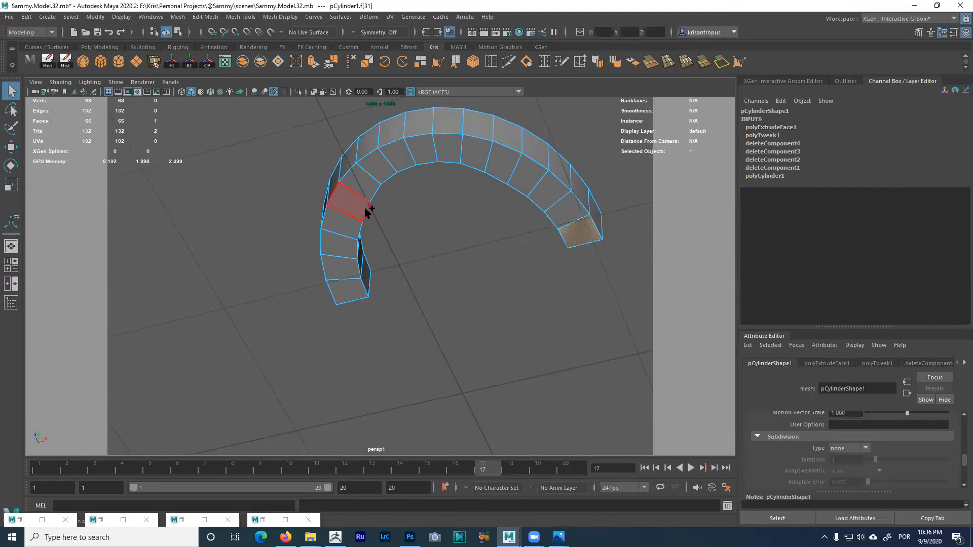
double_click(354, 286, "shift")
key("Delete")
Scale only the inner border edges of the arch's open underside so the inner wall slopes inward toward the base
left_click_drag(394, 206, 327, 227, "alt")
right_click_drag(326, 223, 289, 228)
left_click_drag(319, 226, 325, 197, "alt")
right_click_drag(325, 207, 324, 166)
double_click(323, 215)
left_click_drag(324, 218, 200, 211, "alt")
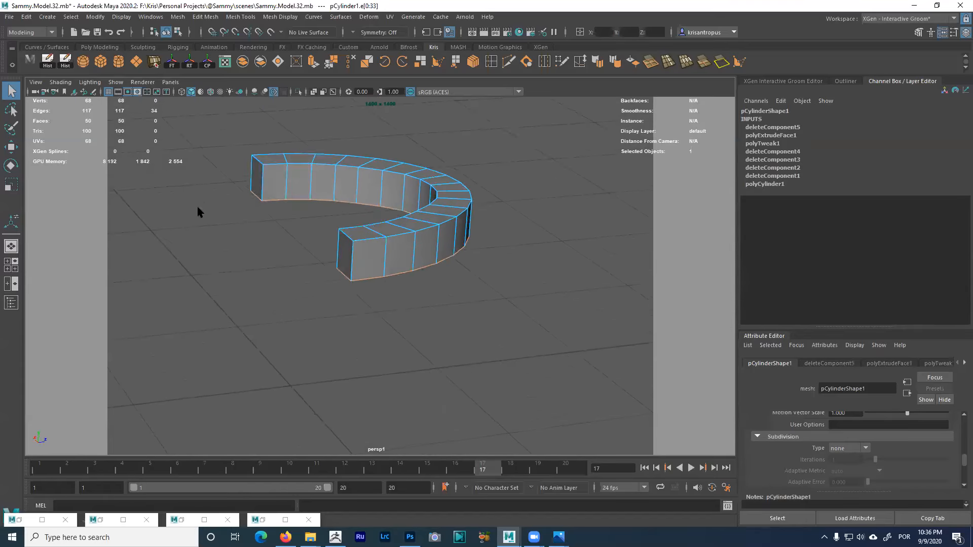
left_click(367, 285, "ctrl")
left_click_drag(368, 285, 387, 261, "alt")
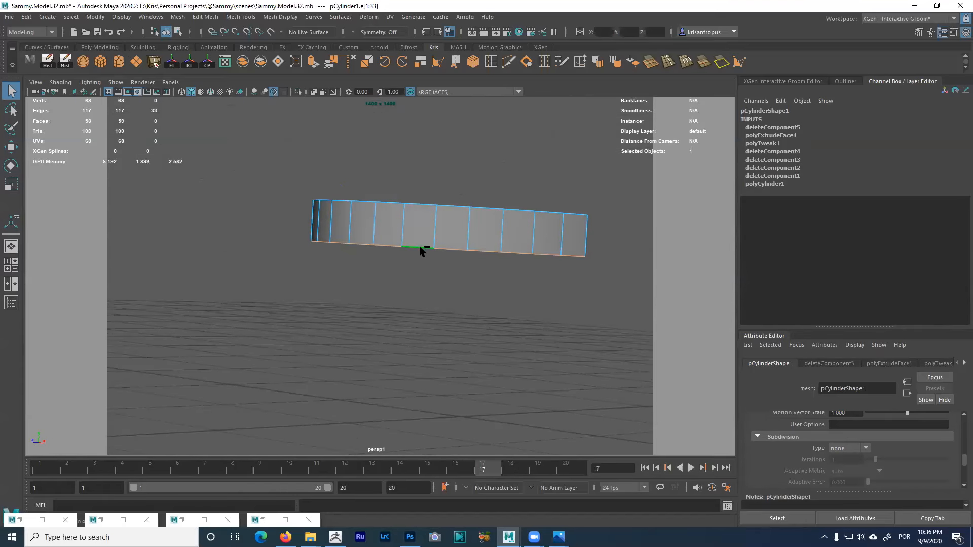
left_click_drag(450, 264, 314, 316, "alt")
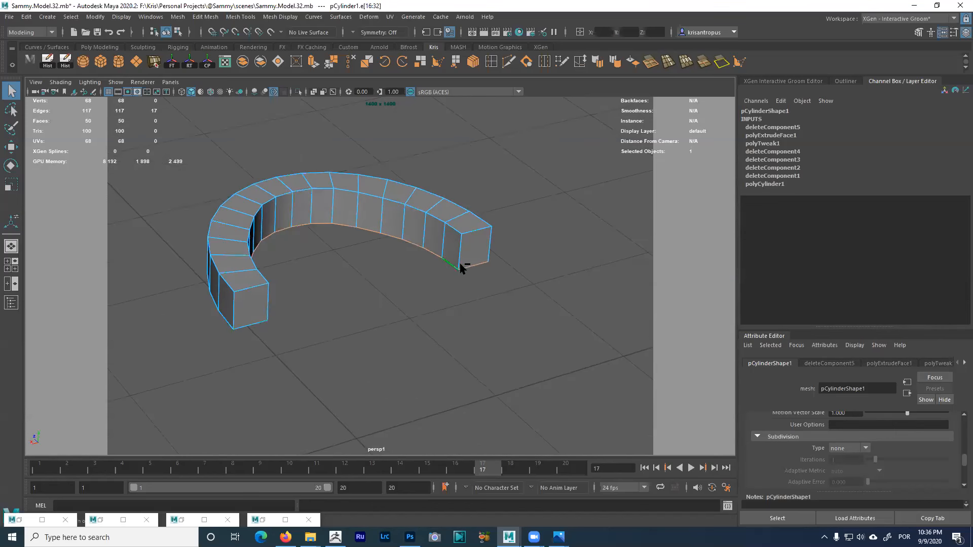
left_click_drag(462, 279, 410, 294, "alt")
key("r")
left_click_drag(324, 255, 449, 226)
key("w")
Extrude every other top face of the arch, eight in all, upward by 0.145 and taper the tips to a scale of 0.817
left_click_drag(385, 258, 361, 213, "alt")
right_click_drag(361, 213, 381, 233)
left_click_drag(381, 234, 400, 202, "alt")
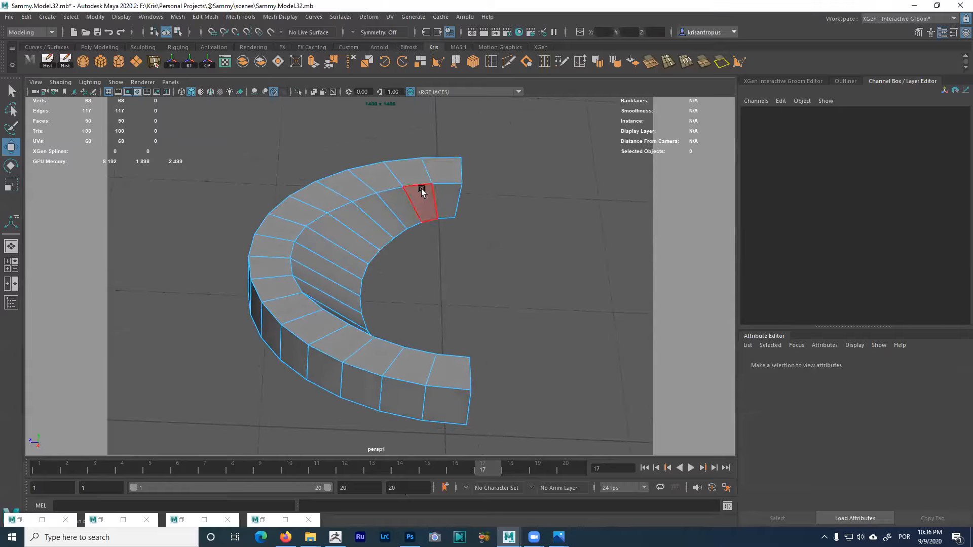
left_click(439, 175)
left_click(446, 370, "shift")
left_click(380, 351, "shift")
left_click(316, 322, "shift")
left_click(278, 286, "shift")
mouse_move(279, 285)
left_mouse_down("alt")
mouse_move(295, 274)
mouse_move(277, 279)
left_mouse_up("alt")
left_click(278, 281, "shift")
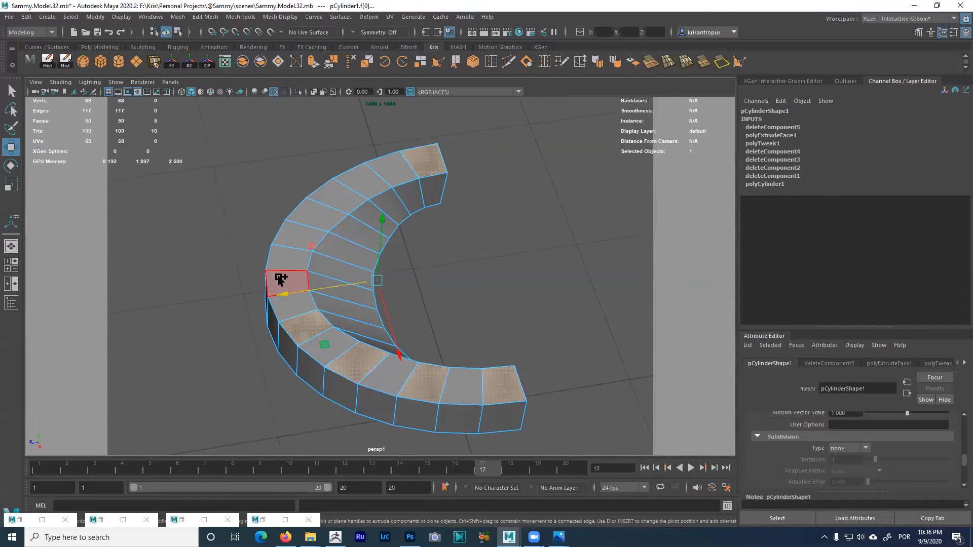
left_click(297, 238, "shift")
left_click(360, 193, "shift")
left_click(428, 165, "shift")
left_click_drag(428, 166, 404, 210, "alt")
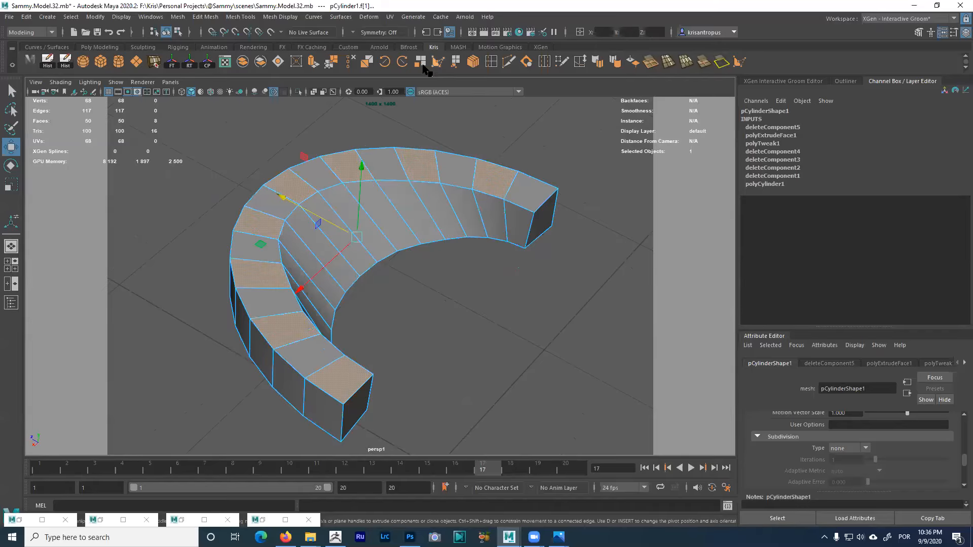
left_click(313, 62)
left_click_drag(370, 174, 503, 145, "alt")
left_click(507, 216)
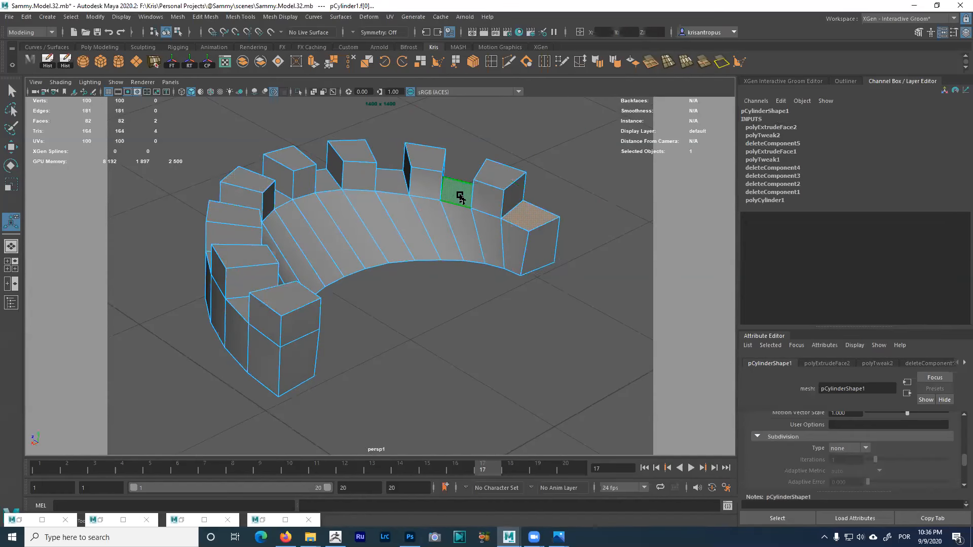
key("ctrl+z")
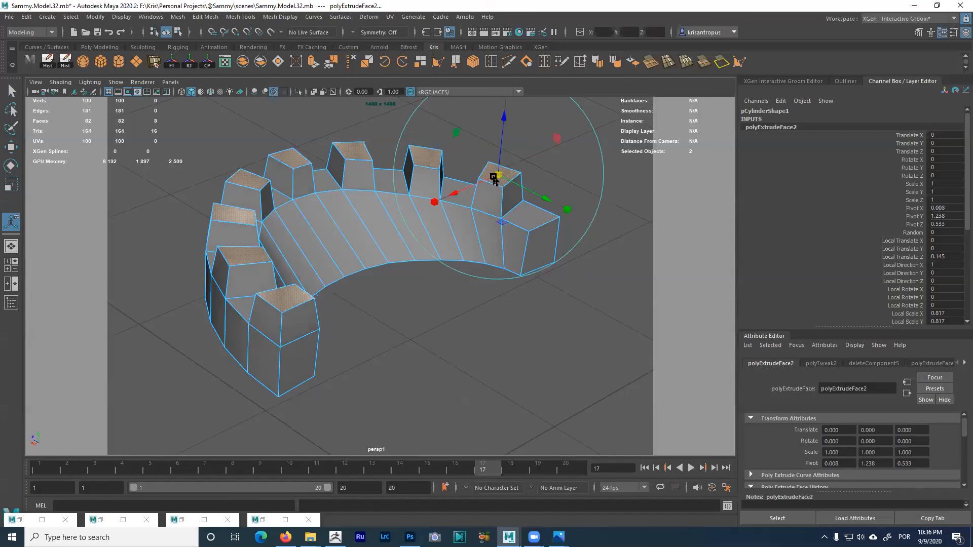
Extrude the eight remaining top faces between the raised blocks upward and taper them to complete the row of teeth
left_click(530, 217)
left_click(396, 183, "shift")
left_click(326, 184, "shift")
left_click_drag(385, 212, 321, 207, "alt")
left_click(301, 176, "shift")
left_click(252, 185, "shift")
left_click(222, 229, "shift")
left_click_drag(222, 229, 174, 174, "alt")
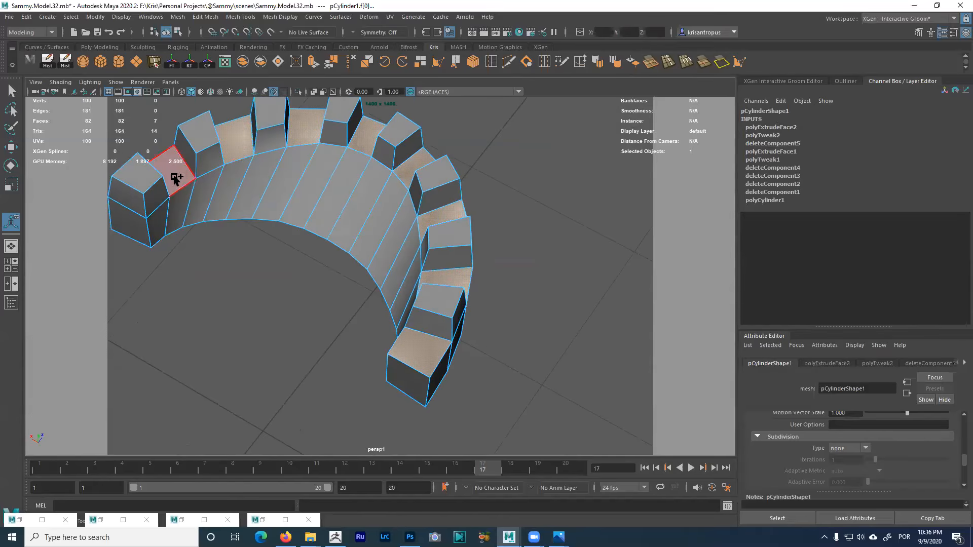
key("ctrl+e")
left_click_drag(311, 145, 456, 226, "alt")
left_click(611, 276)
key("w")
right_click_drag(456, 226, 484, 228, "alt")
Return the teeth arch to object mode and smooth its mesh to round off the teeth
left_click(166, 31)
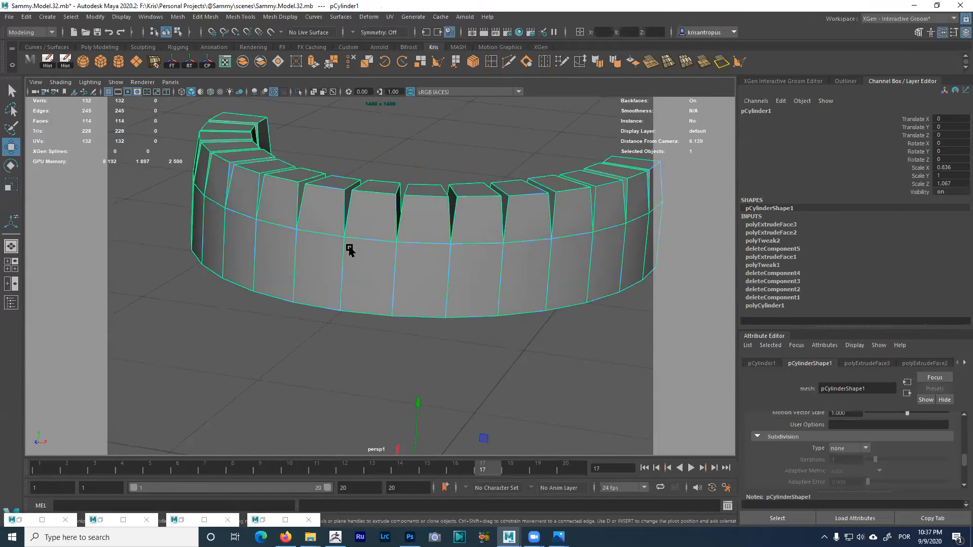
left_click_drag(352, 249, 395, 267, "alt")
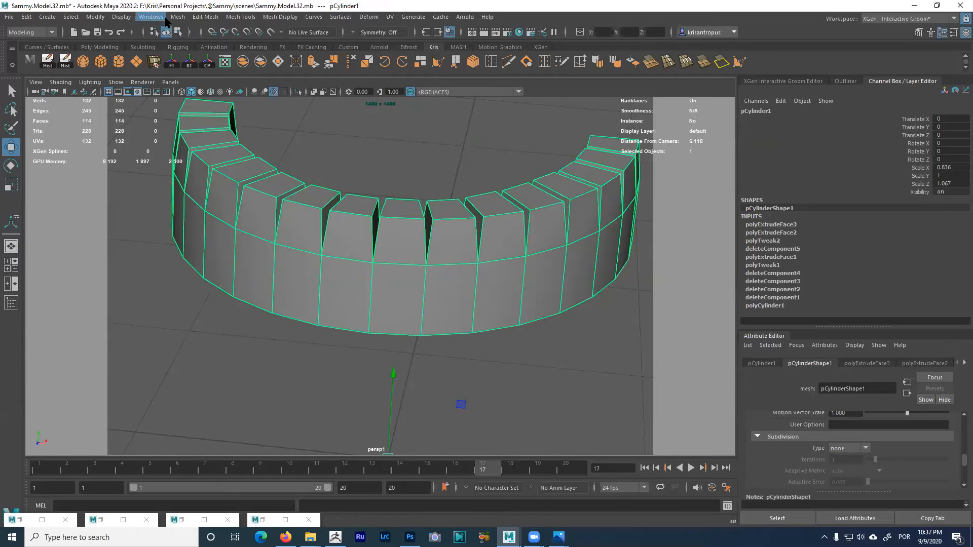
left_click(196, 19)
mouse_move(179, 16)
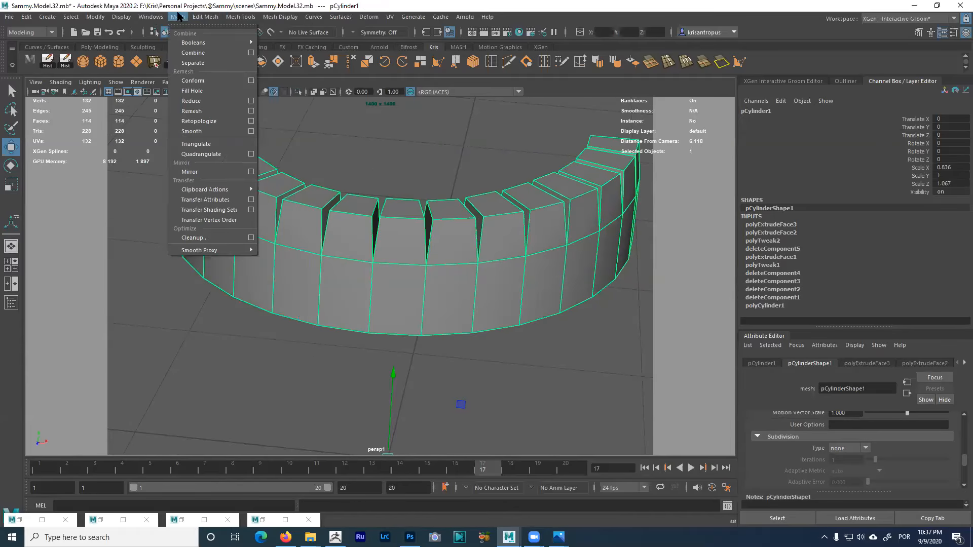
left_click(192, 131)
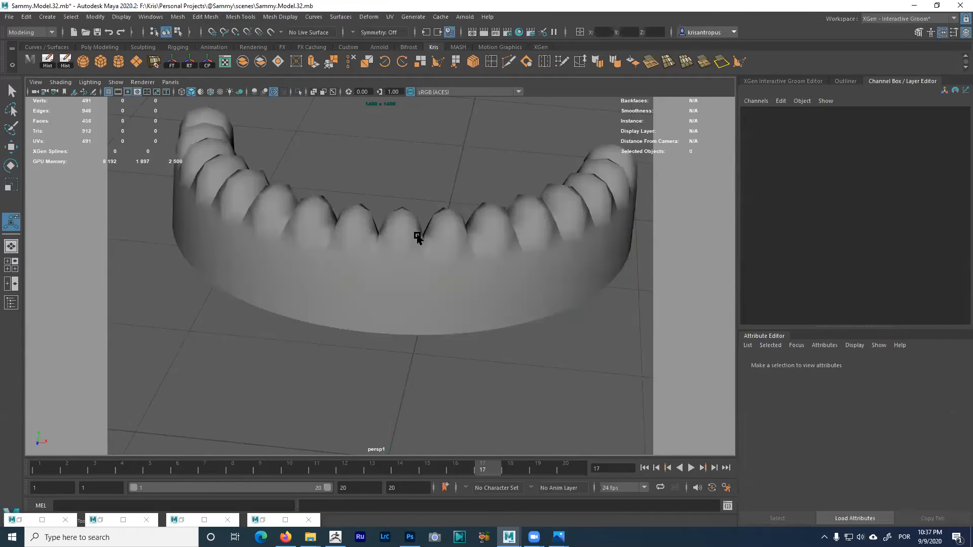
left_click(429, 236)
scroll(424, 232, "up", 4)
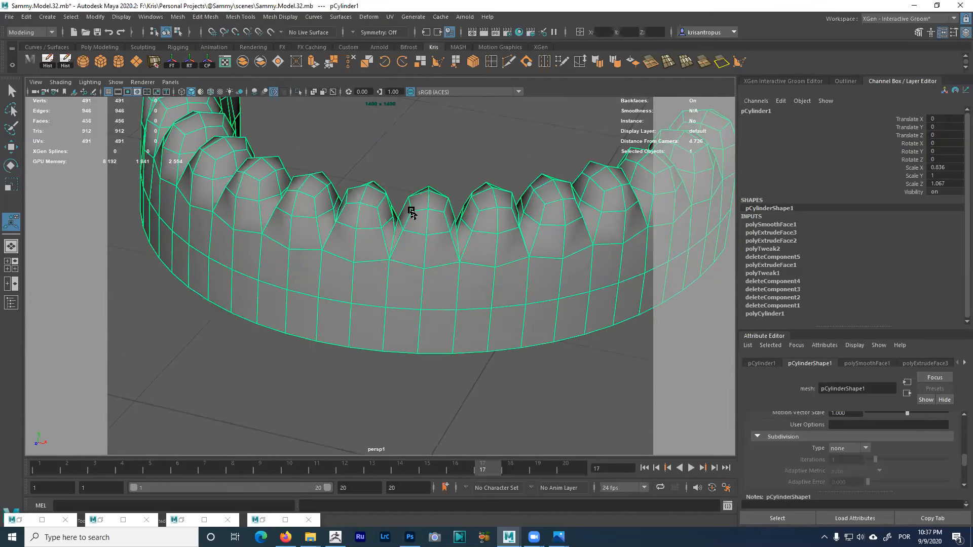
scroll(418, 281, "down", 2)
left_click_drag(436, 291, 384, 222, "alt")
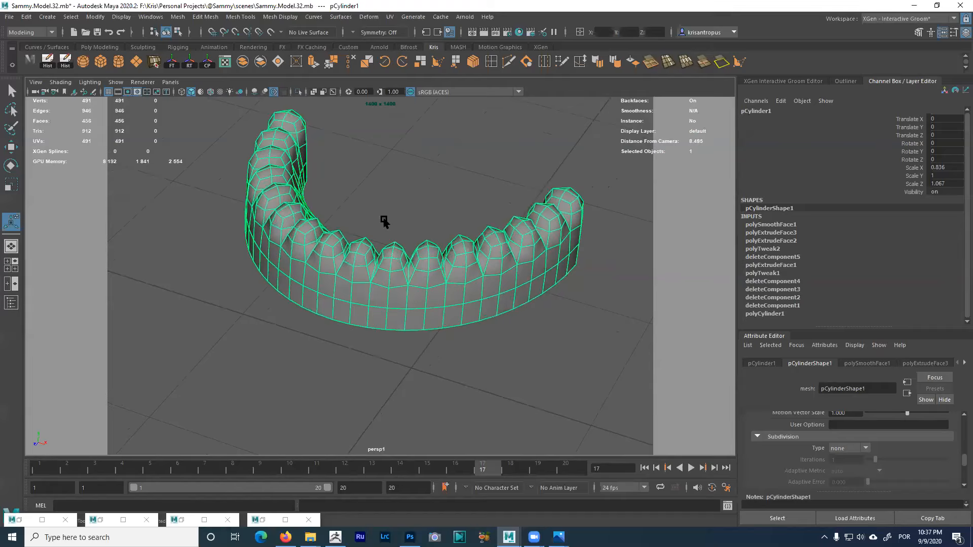
Switch to ZBrush and examine the lower teeth model's topology and color-coded polygroups from several angles
left_click(912, 7)
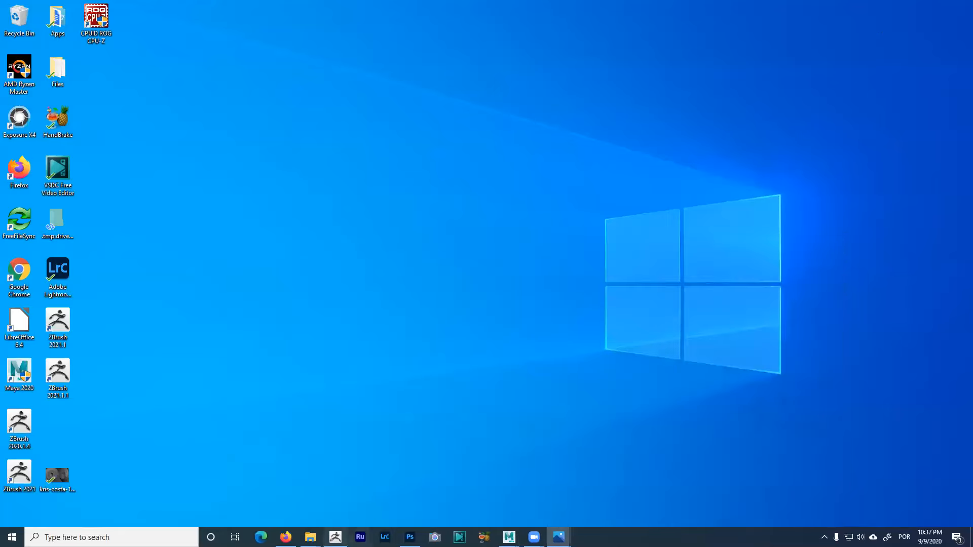
left_click(335, 536)
left_click_drag(576, 444, 622, 474)
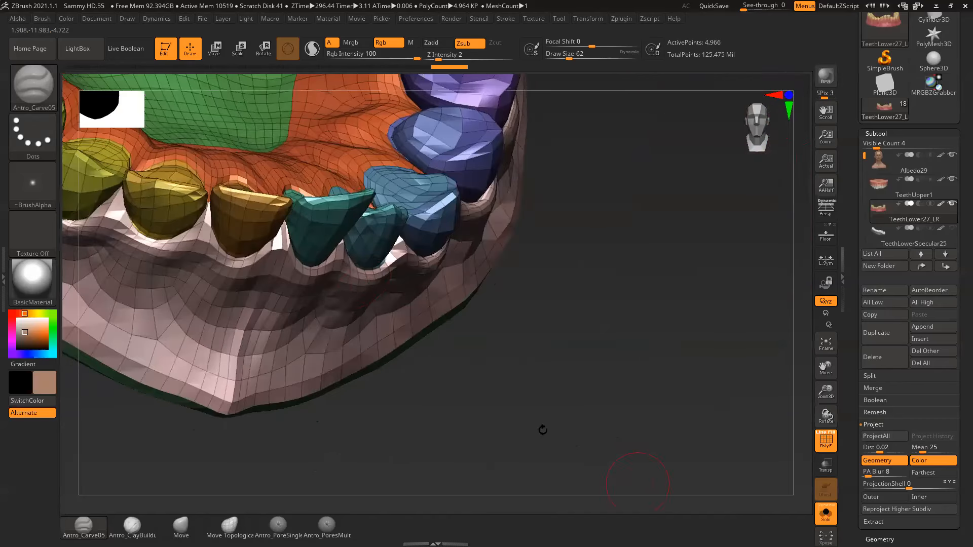
left_click_drag(538, 332, 535, 432)
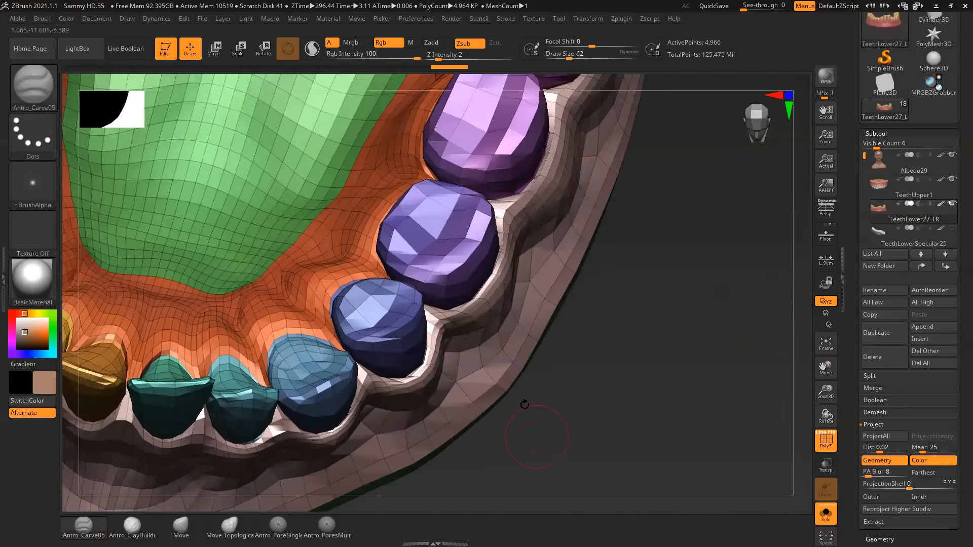
left_click_drag(664, 330, 496, 348)
mouse_move(578, 332)
left_mouse_down()
mouse_move(615, 259)
mouse_move(533, 258)
mouse_move(517, 230)
mouse_move(487, 234)
mouse_move(487, 216)
mouse_move(472, 197)
mouse_move(424, 189)
mouse_move(445, 196)
left_mouse_up()
left_click_drag(504, 224, 489, 271)
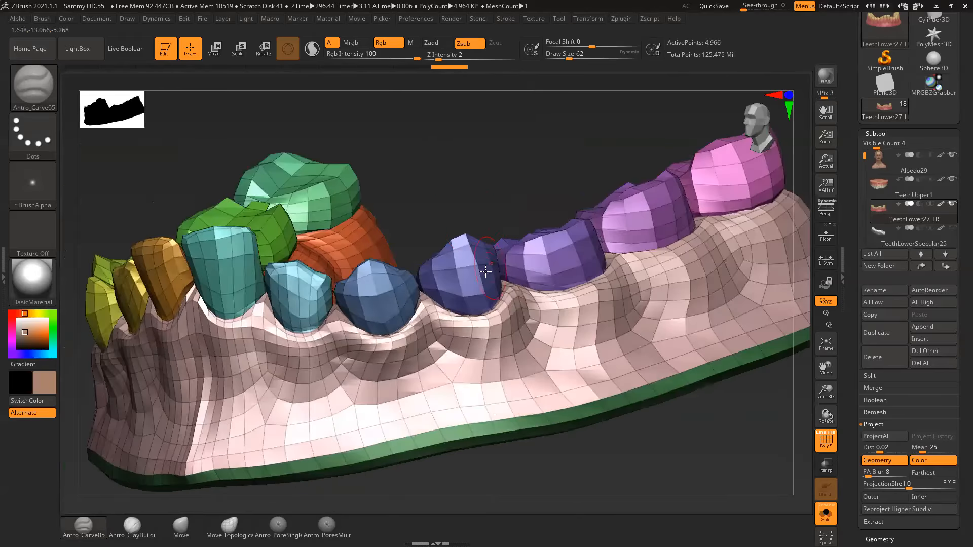
left_click_drag(511, 166, 520, 245)
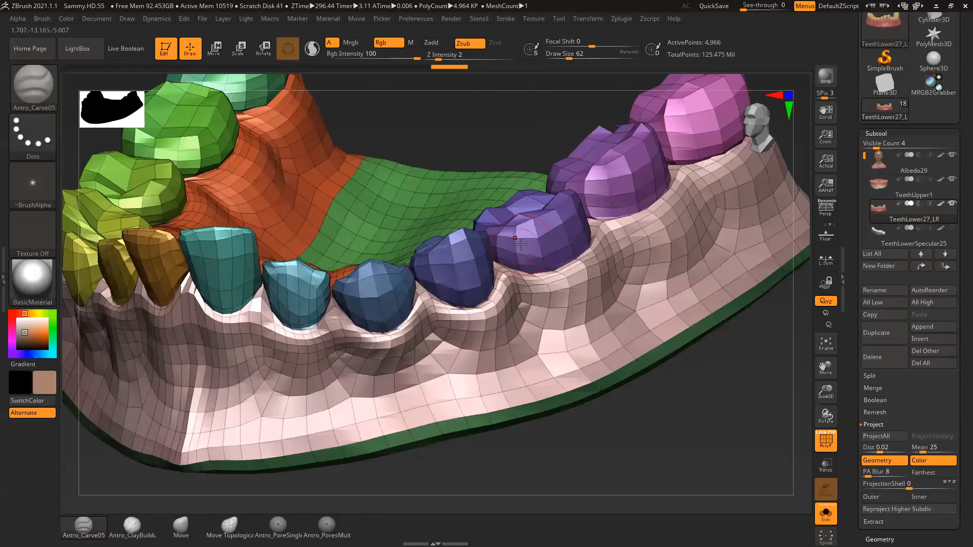
Hide the polygroups of the three back molars on the near side of the lower jaw
left_click(562, 249, "ctrl+shift")
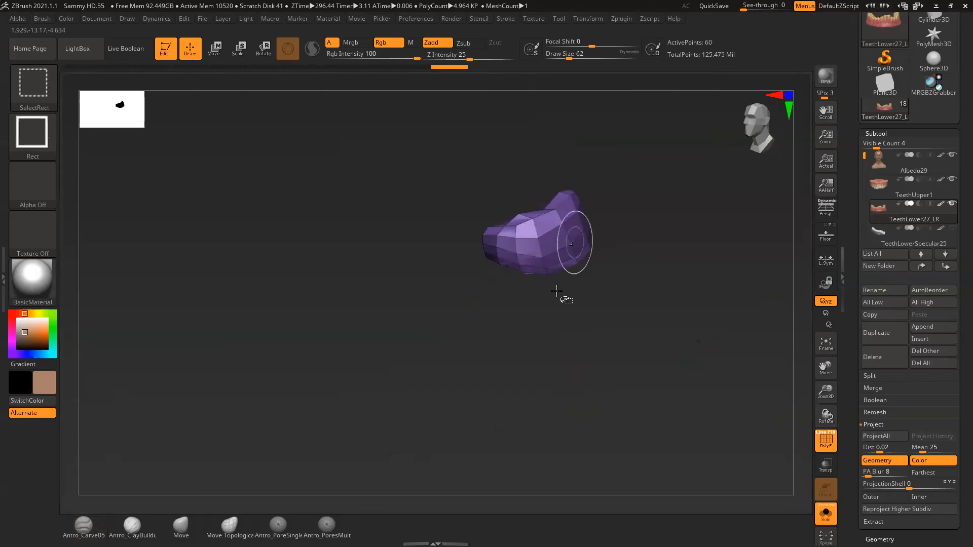
left_click(575, 239, "ctrl+shift")
left_click(598, 185, "ctrl+shift")
left_click(630, 154, "ctrl+shift")
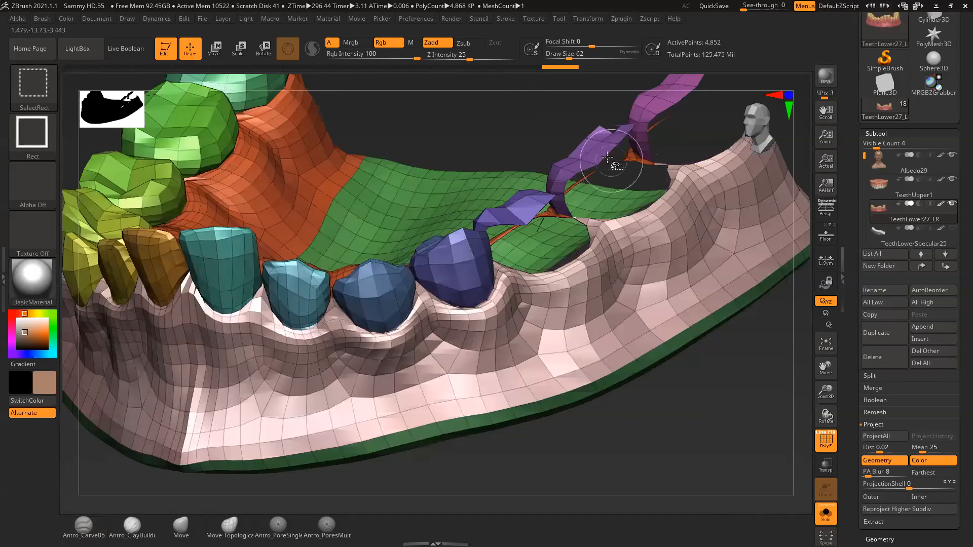
Hide three more tooth polygroups on the near side of the lower jaw, and restore the visibility of the whole mesh
left_click(630, 155, "ctrl+shift")
left_click(533, 216, "ctrl+shift")
left_click(459, 263, "ctrl+shift")
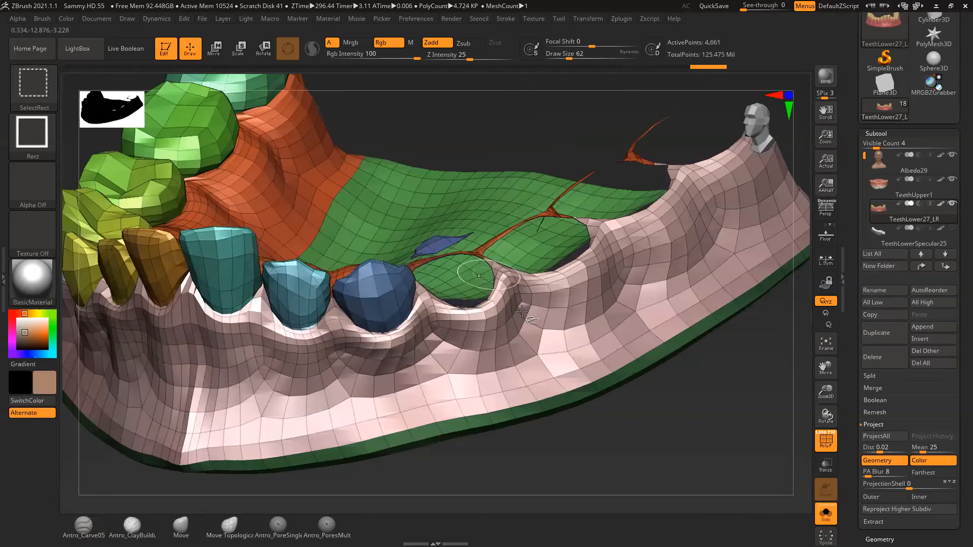
left_click_drag(659, 152, 597, 329)
left_click(655, 379, "ctrl+shift")
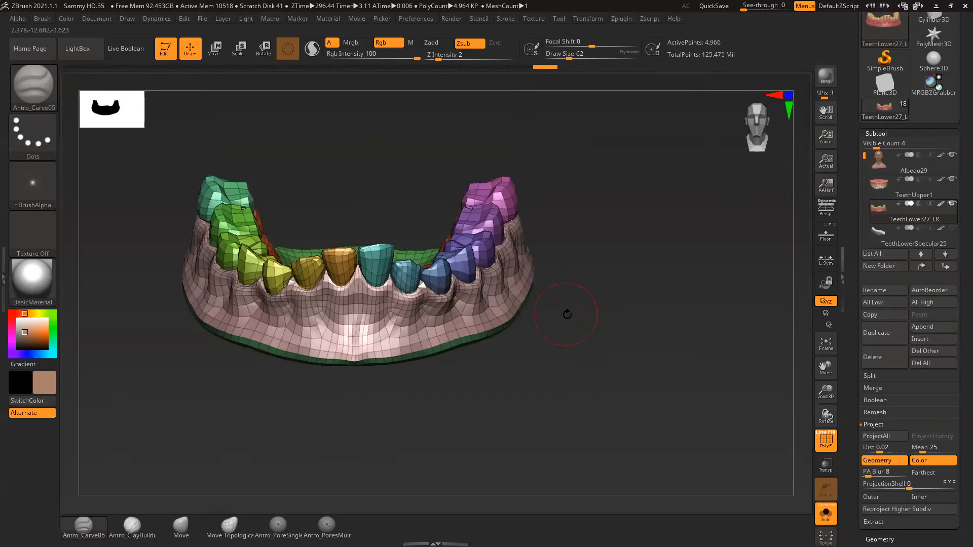
Raise the lower teeth to the highest subdivision level and turn off the polyframe display, framing the front teeth
key("d")
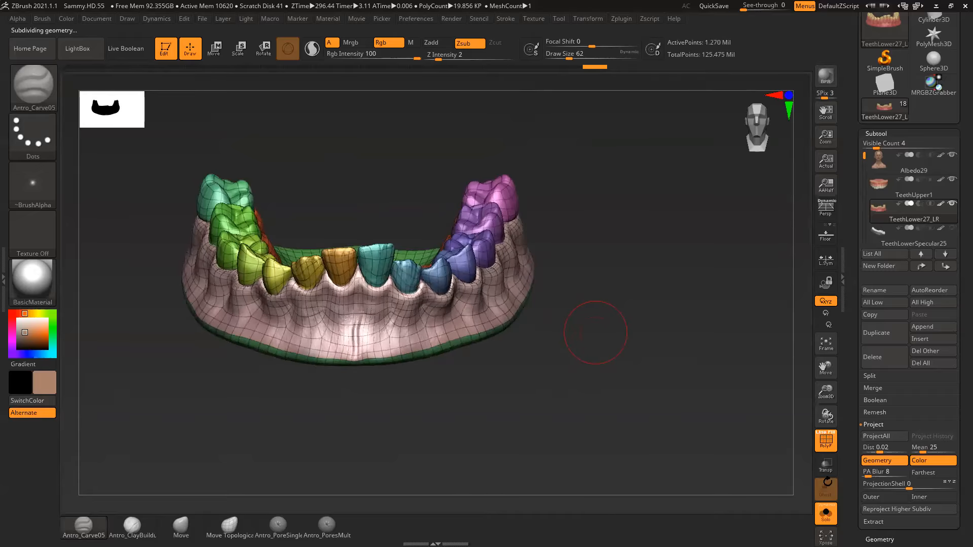
left_click(825, 440)
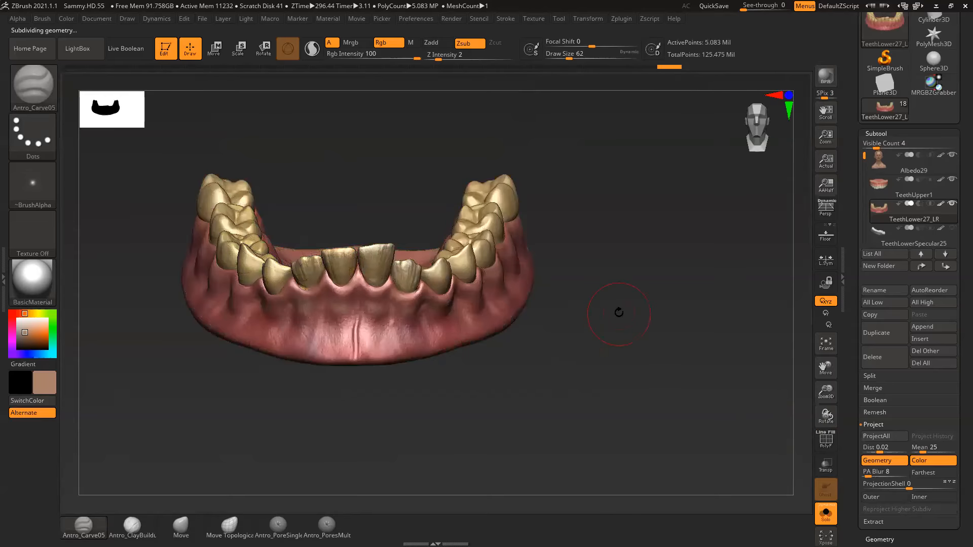
left_click_drag(618, 314, 681, 71)
left_click_drag(674, 212, 673, 228, "alt")
left_click_drag(431, 187, 485, 173, "alt")
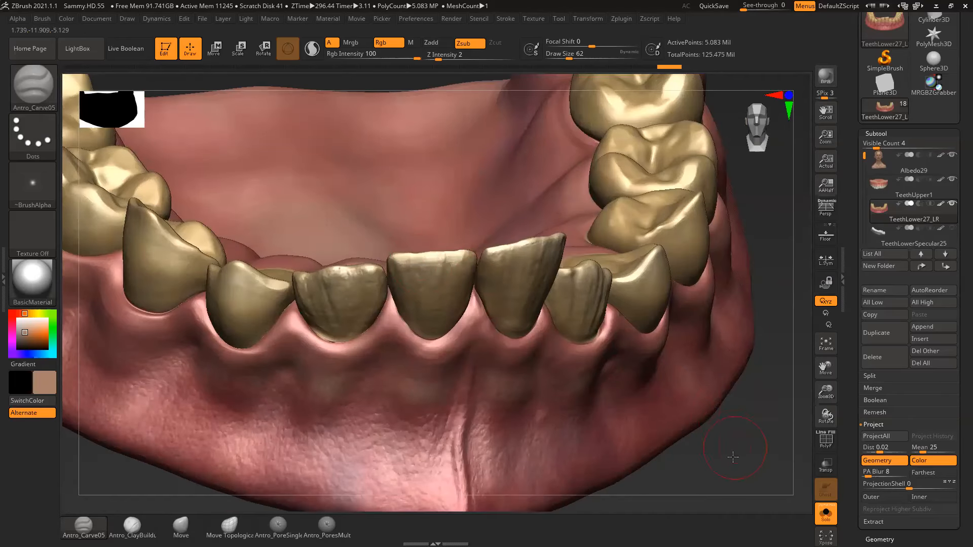
Lower the teeth mesh by two subdivision levels and view the front teeth from above
left_click_drag(732, 448, 707, 388)
key("shift")
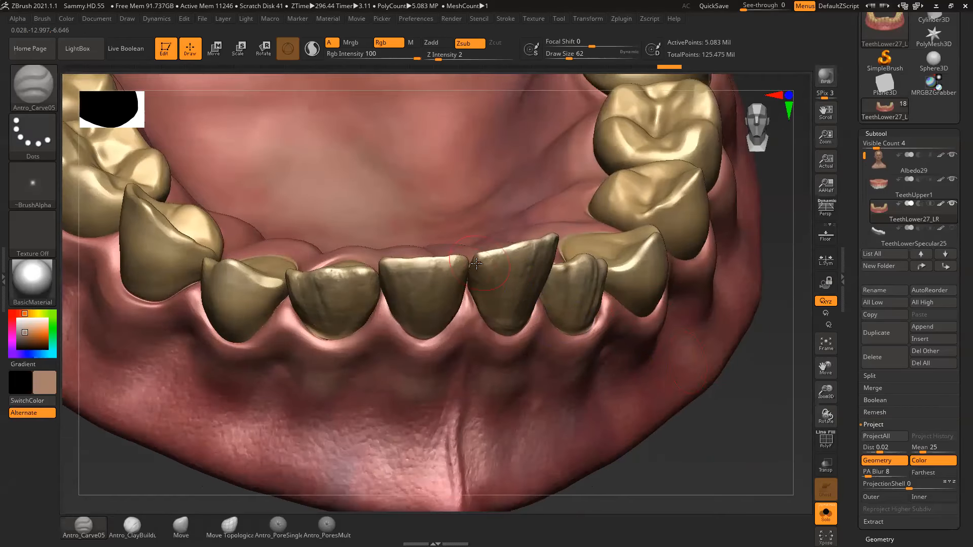
key("shift+d")
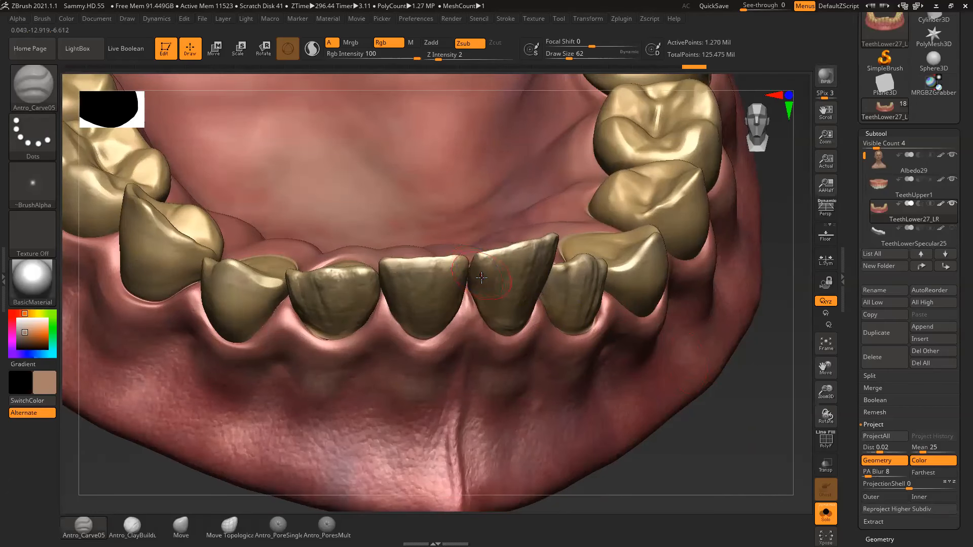
left_click_drag(727, 422, 692, 355)
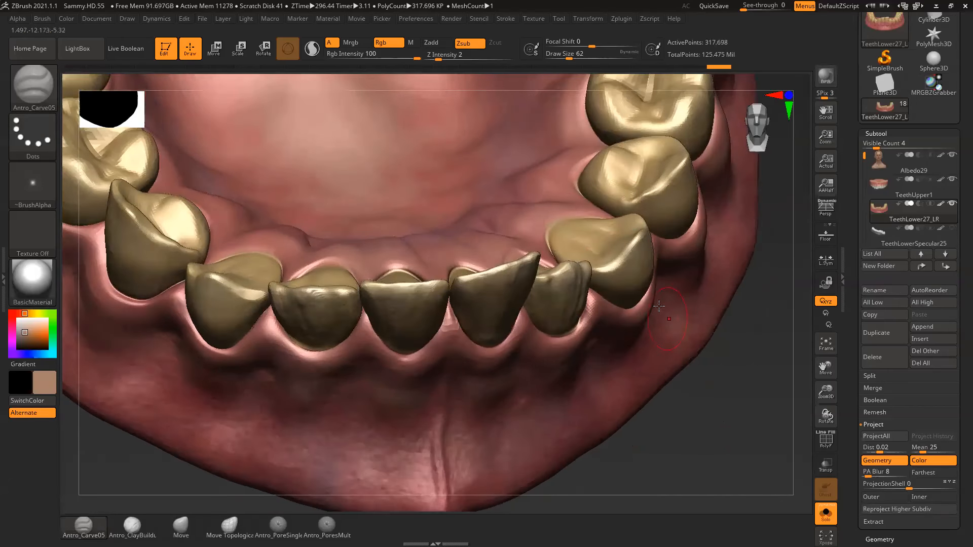
Set the Antro_Carve05 brush to draw size 44, Zadd mode with Rgb off, and Z Intensity 10
key("space")
left_click_drag(467, 294, 464, 291)
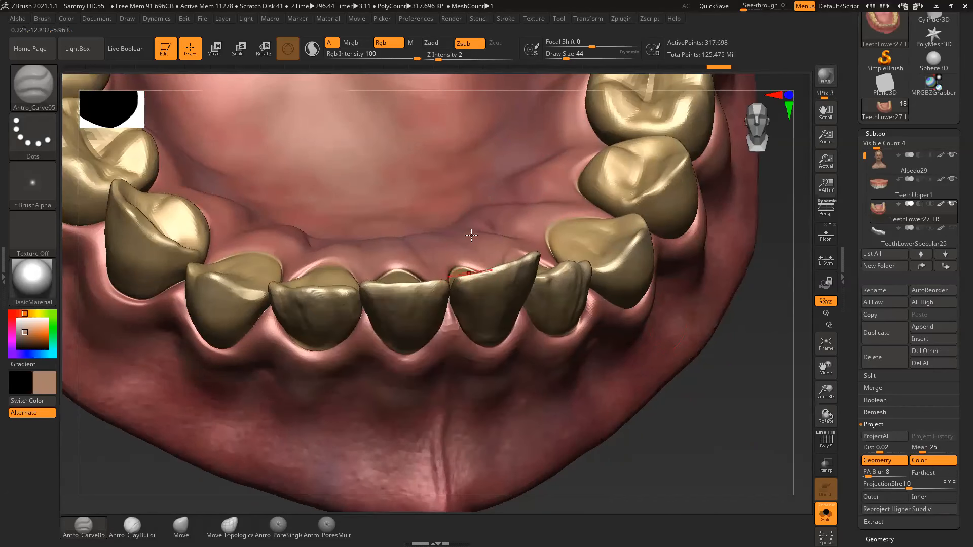
left_click(436, 44)
left_click(388, 42)
left_click(445, 55)
type("10")
key("Return")
Build up the biting edges of the central incisors with the carve brush at draw size 18
mouse_move(717, 346)
left_mouse_down()
mouse_move(752, 370)
mouse_move(765, 351)
mouse_move(767, 363)
mouse_move(738, 364)
mouse_move(747, 354)
mouse_move(730, 350)
left_mouse_up()
key("space")
left_click(466, 299)
key("space")
left_click(447, 301)
mouse_move(471, 300)
left_mouse_down()
mouse_move(513, 292)
mouse_move(438, 306)
left_mouse_up()
left_click_drag(678, 325, 609, 328)
left_click_drag(502, 294, 469, 300)
key("shift")
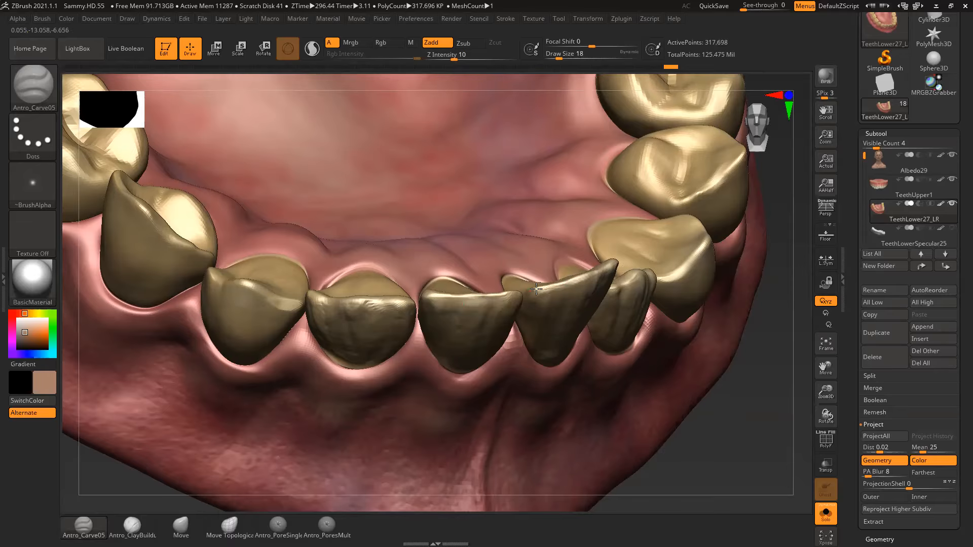
left_click_drag(752, 343, 638, 312)
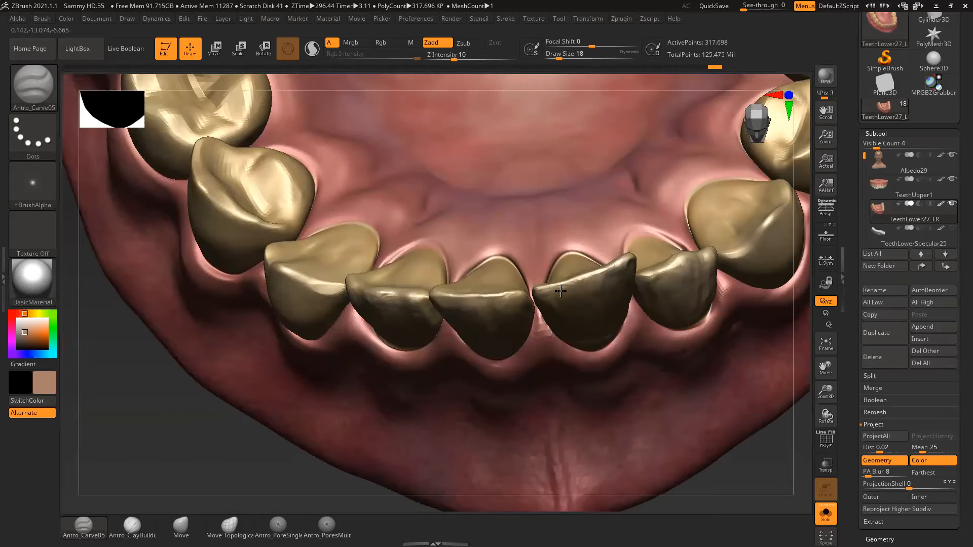
left_click_drag(326, 482, 351, 470)
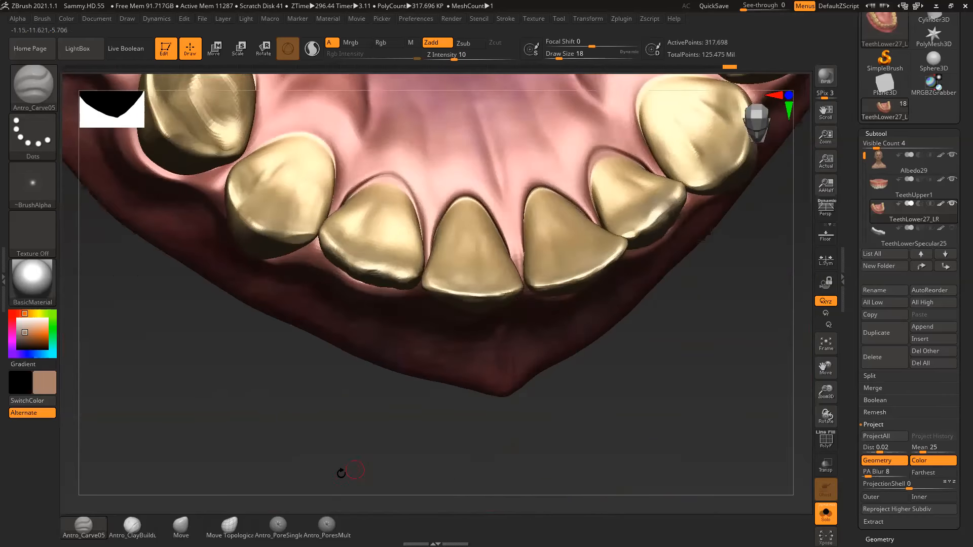
Choose the Move brush and open its Auto Masking settings at the BackfaceMask option
left_click(181, 526)
left_click_drag(304, 449, 312, 420)
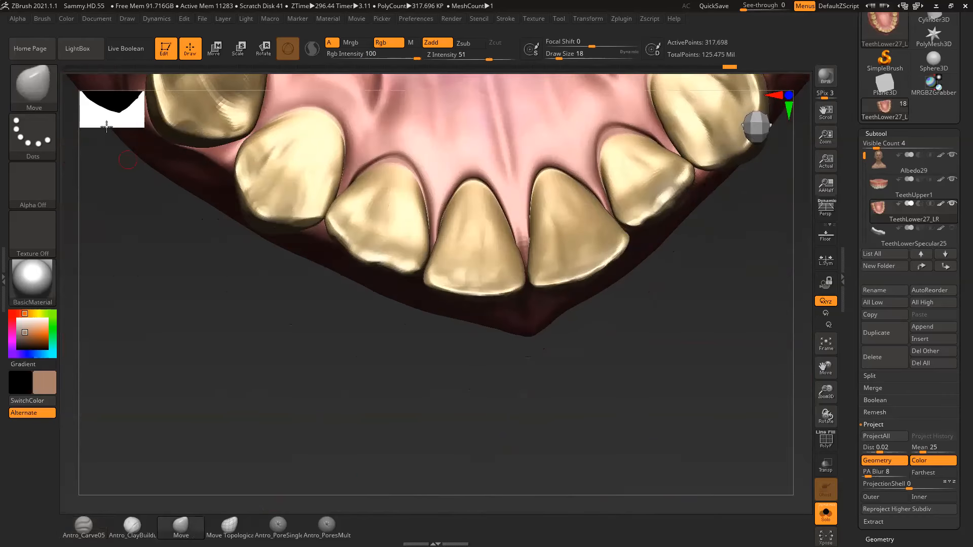
left_click(48, 21)
left_click_drag(148, 386, 152, 346)
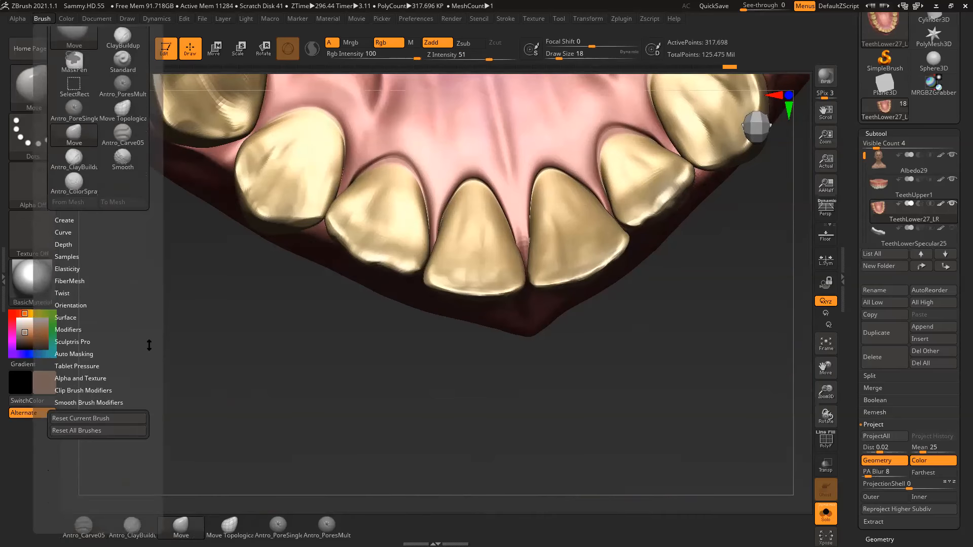
left_click(90, 354)
scroll(110, 410, "down", 3)
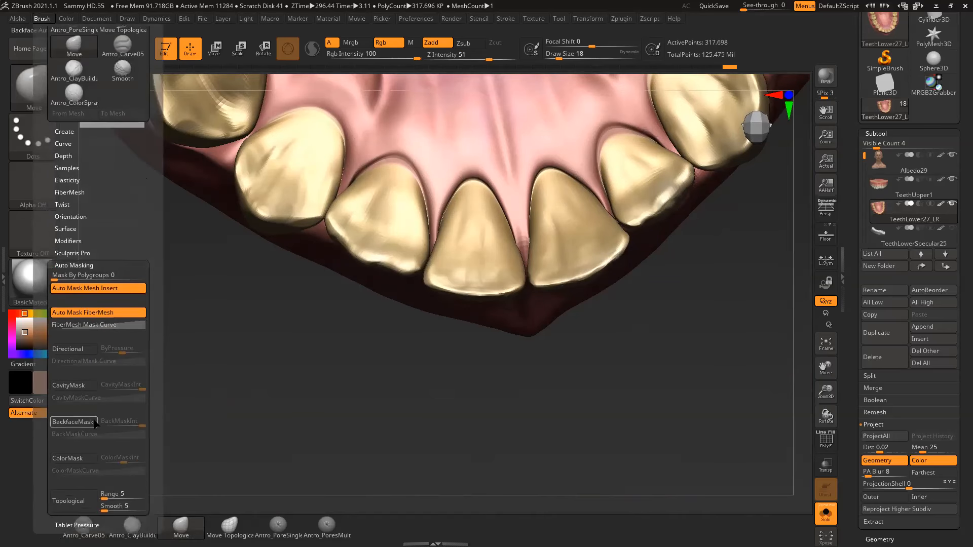
Reshape the biting edges of the central incisors with the Move brush, adjusting its draw size between angles
left_click_drag(349, 381, 382, 413)
key("space")
mouse_move(469, 292)
left_mouse_down()
mouse_move(479, 292)
mouse_move(469, 300)
mouse_move(429, 292)
left_mouse_up()
mouse_move(452, 277)
left_mouse_down()
mouse_move(437, 265)
mouse_move(480, 281)
left_mouse_up()
mouse_move(542, 298)
left_mouse_down()
mouse_move(579, 282)
mouse_move(575, 257)
mouse_move(563, 265)
left_mouse_up()
mouse_move(570, 277)
right_mouse_down()
mouse_move(605, 263)
mouse_move(572, 246)
right_mouse_up()
right_click_drag(675, 388, 593, 247)
key("space")
left_click_drag(580, 246, 555, 247)
mouse_move(663, 256)
right_mouse_down()
mouse_move(617, 243)
mouse_move(601, 258)
right_mouse_up()
mouse_move(587, 301)
right_mouse_down()
mouse_move(614, 285)
mouse_move(580, 290)
right_mouse_up()
right_click_drag(586, 234, 564, 223)
Set the Move brush's draw size to 37 and reopen its Auto Masking settings
key("space")
left_click_drag(538, 231, 545, 231)
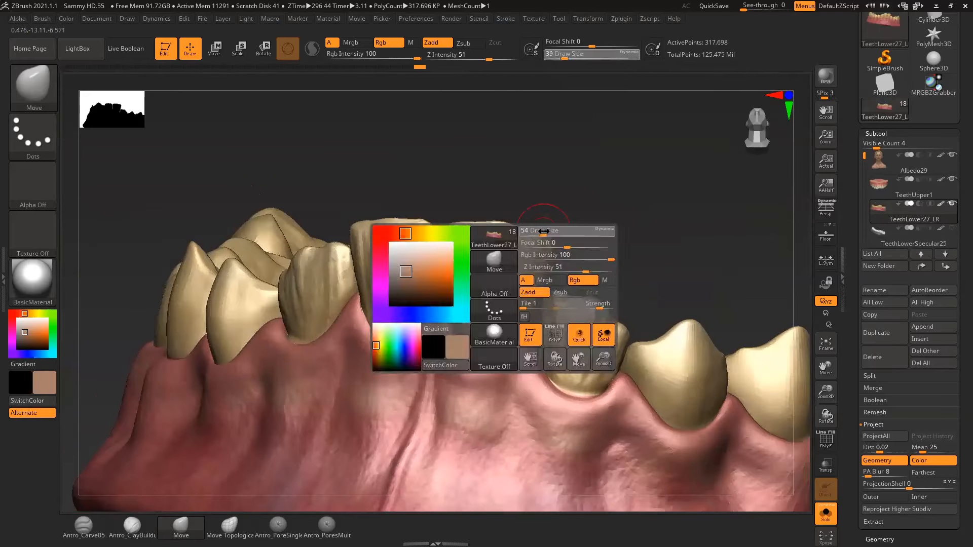
right_click_drag(577, 213, 547, 229)
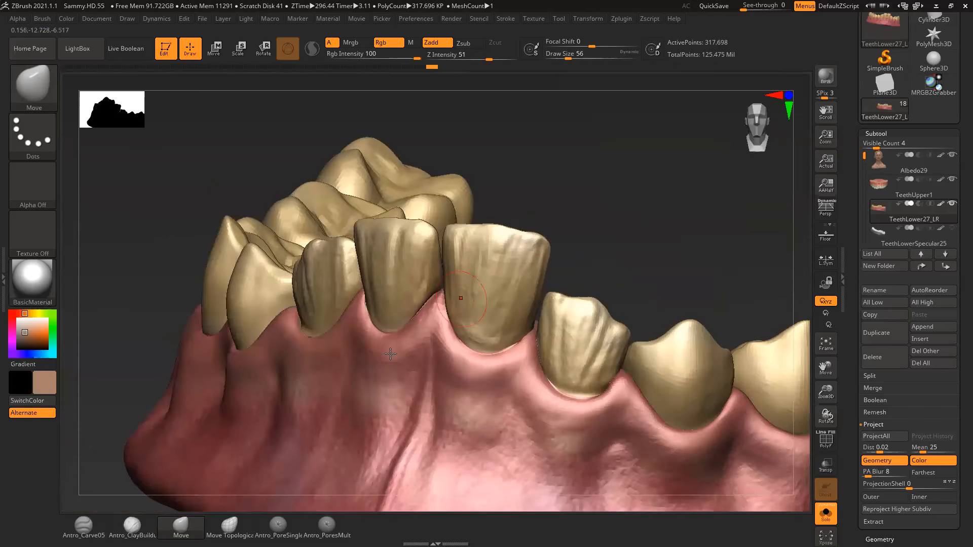
key("space")
left_click_drag(542, 232, 533, 232)
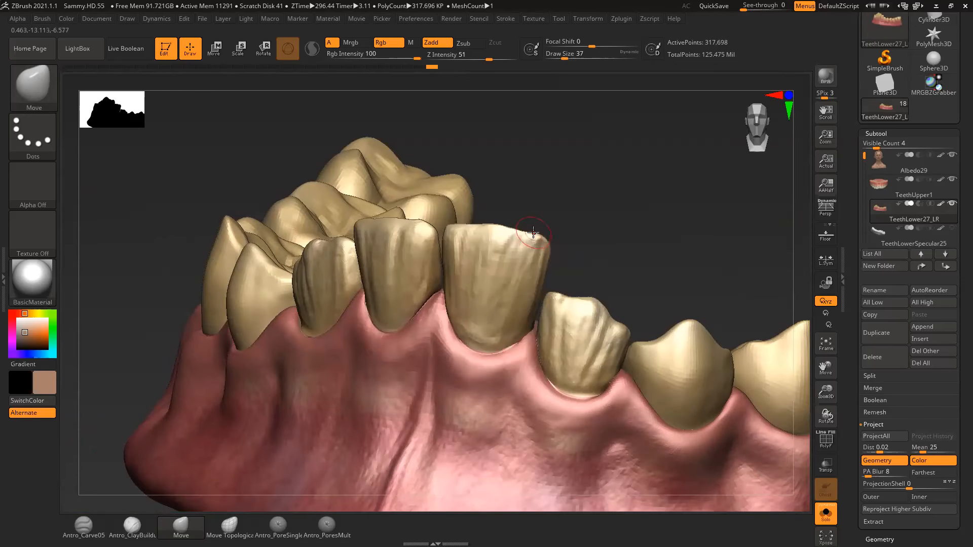
left_click(43, 19)
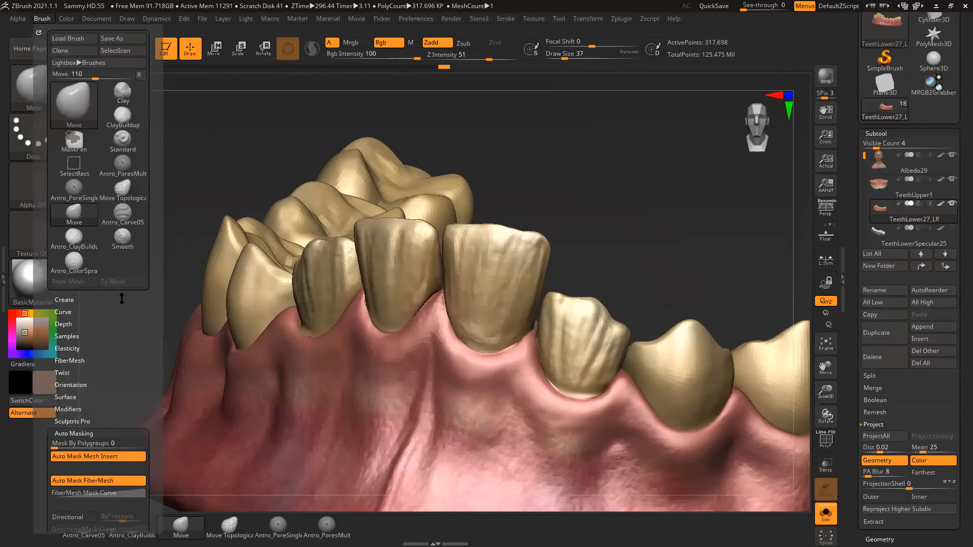
scroll(135, 336, "down", 5)
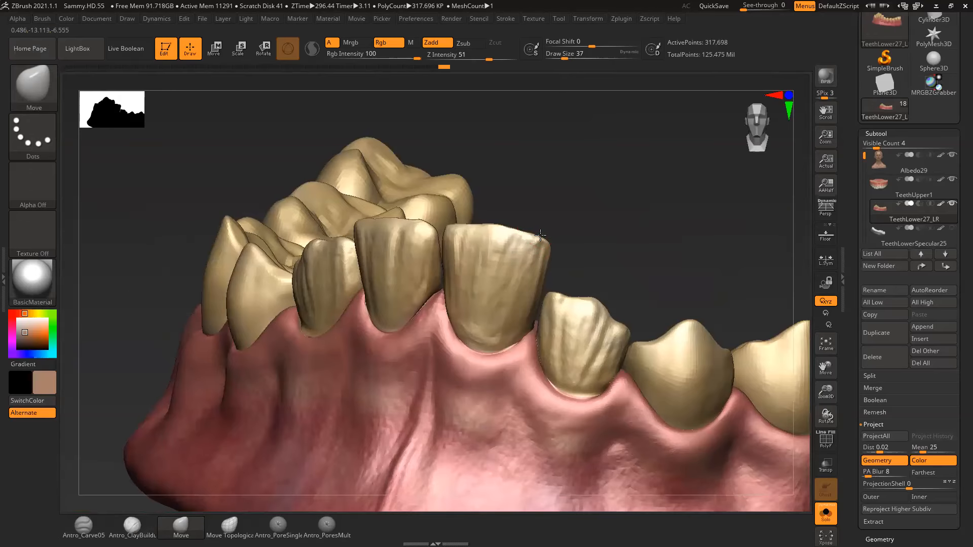
Pull the outer corner of the central incisor's biting edge into shape, and return the mesh to its highest subdivision level
mouse_move(549, 225)
left_mouse_down()
mouse_move(608, 248)
mouse_move(600, 265)
mouse_move(541, 294)
mouse_move(576, 278)
mouse_move(553, 290)
left_mouse_up()
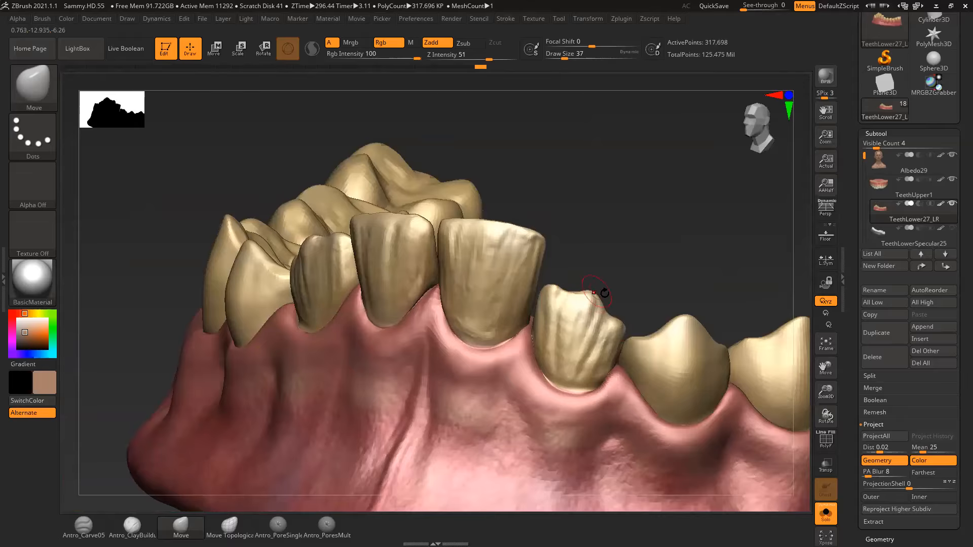
mouse_move(623, 315)
left_mouse_down()
mouse_move(578, 237)
mouse_move(537, 235)
mouse_move(581, 220)
mouse_move(572, 222)
left_mouse_up()
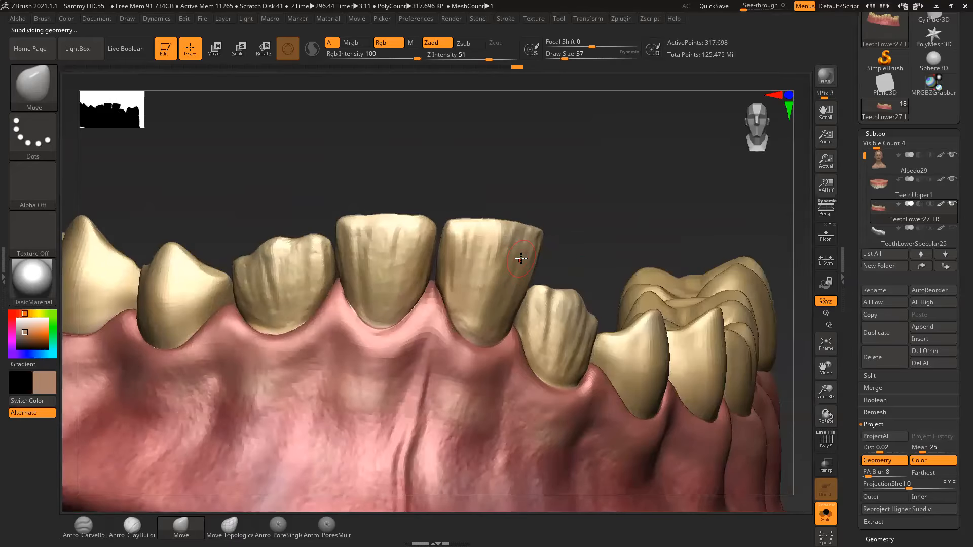
left_click_drag(596, 224, 638, 219)
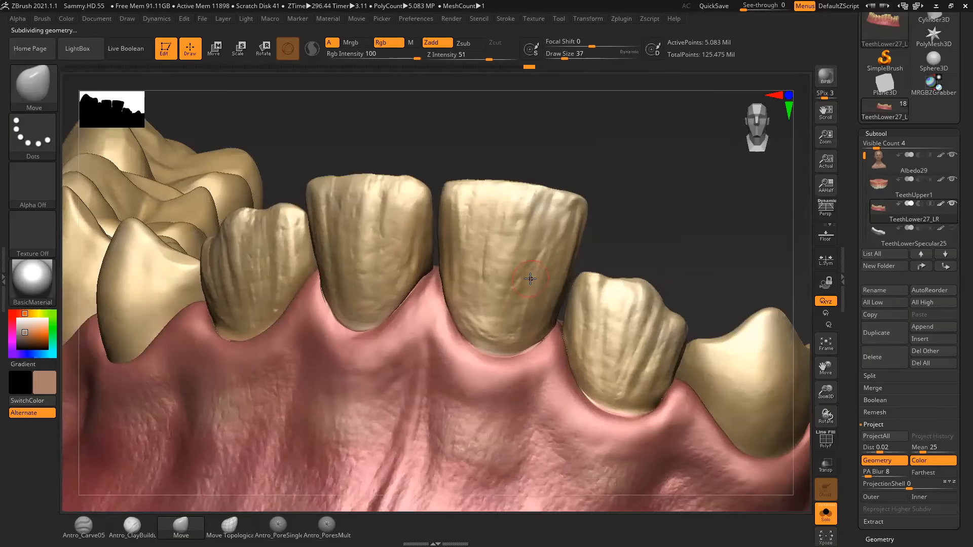
Select the Antro_Carve05 brush with draw size 33 and Z Intensity 4 for detailing the incisors
left_click(84, 526)
key("space")
left_click(444, 56)
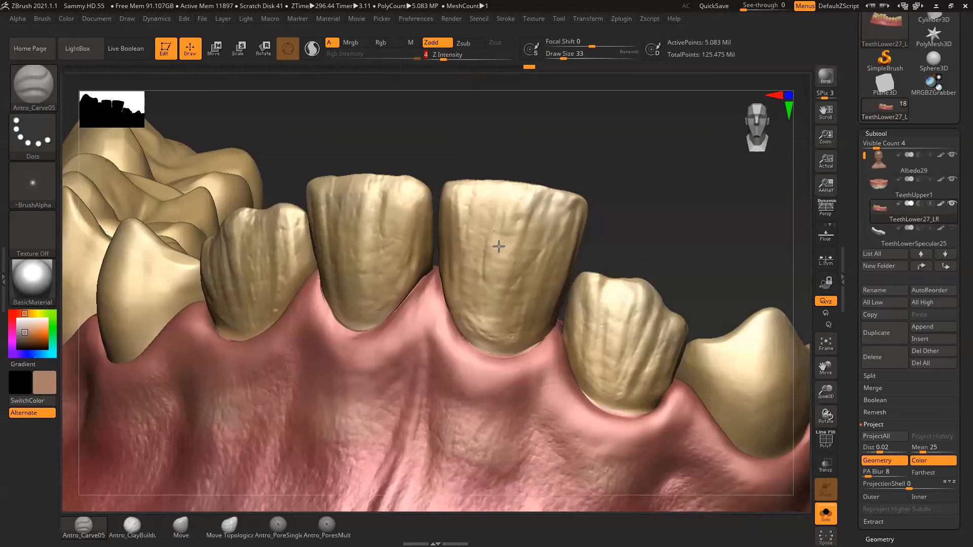
left_click_drag(540, 172, 509, 174)
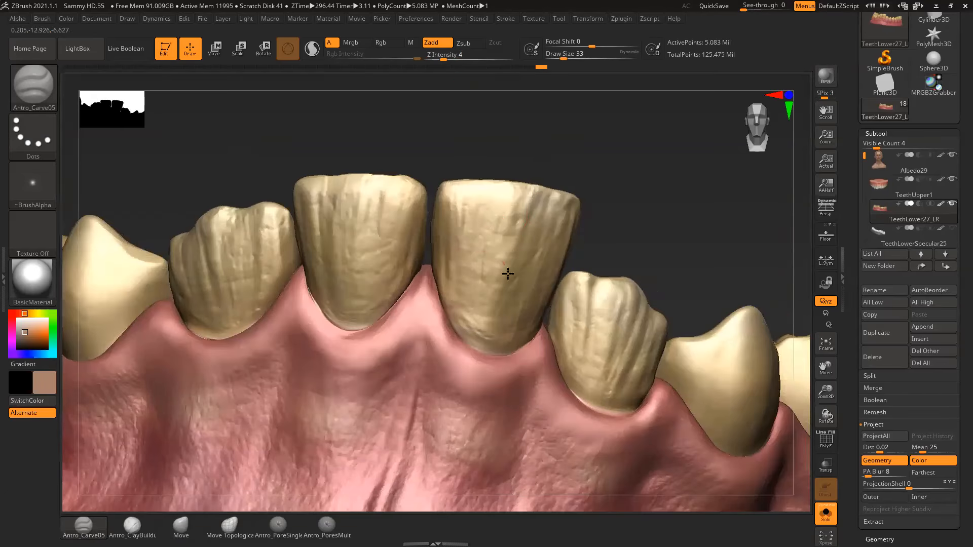
Carve fine vertical grooves into the faces of the central incisors at Z Intensity 8
left_click(451, 57)
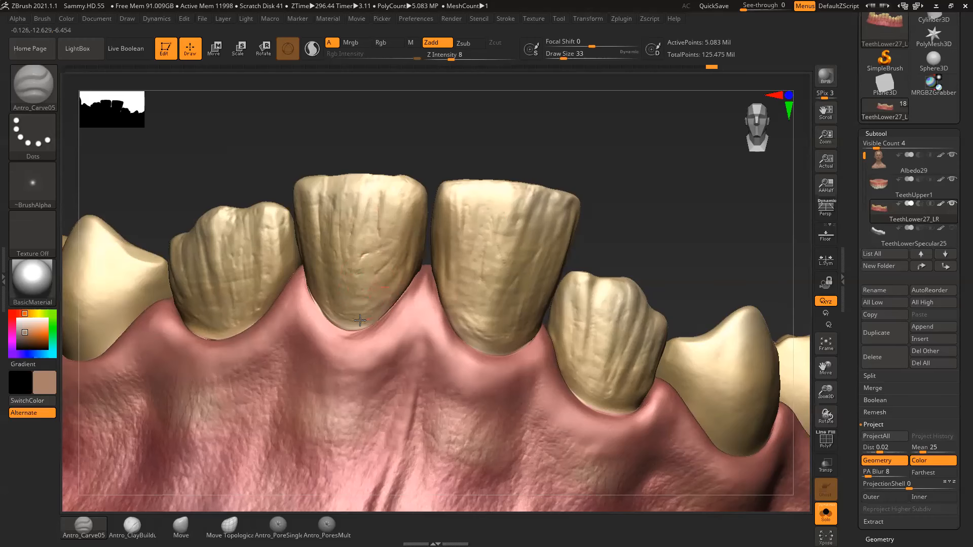
left_click_drag(383, 307, 380, 306, "alt")
mouse_move(614, 202)
left_mouse_down()
mouse_move(569, 212)
mouse_move(511, 251)
left_mouse_up()
mouse_move(524, 218)
left_mouse_down("alt")
mouse_move(513, 248)
mouse_move(520, 260)
mouse_move(532, 244)
left_mouse_up("alt")
mouse_move(633, 201)
left_mouse_down()
mouse_move(560, 210)
mouse_move(571, 205)
left_mouse_up()
left_click_drag(479, 190, 473, 155)
mouse_move(481, 136)
left_mouse_down("alt")
mouse_move(472, 163)
mouse_move(512, 164)
left_mouse_up("alt")
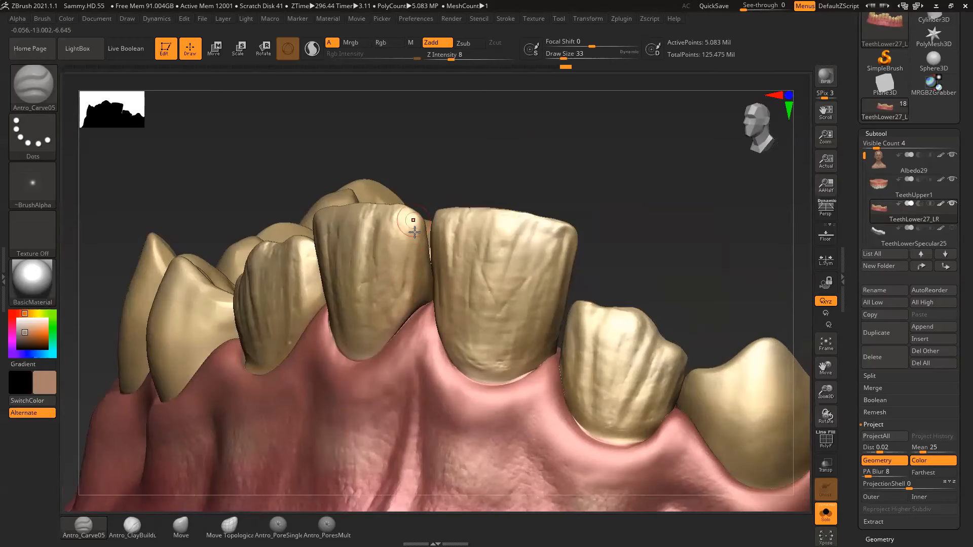
mouse_move(458, 188)
left_mouse_down()
mouse_move(522, 174)
mouse_move(600, 181)
left_mouse_up()
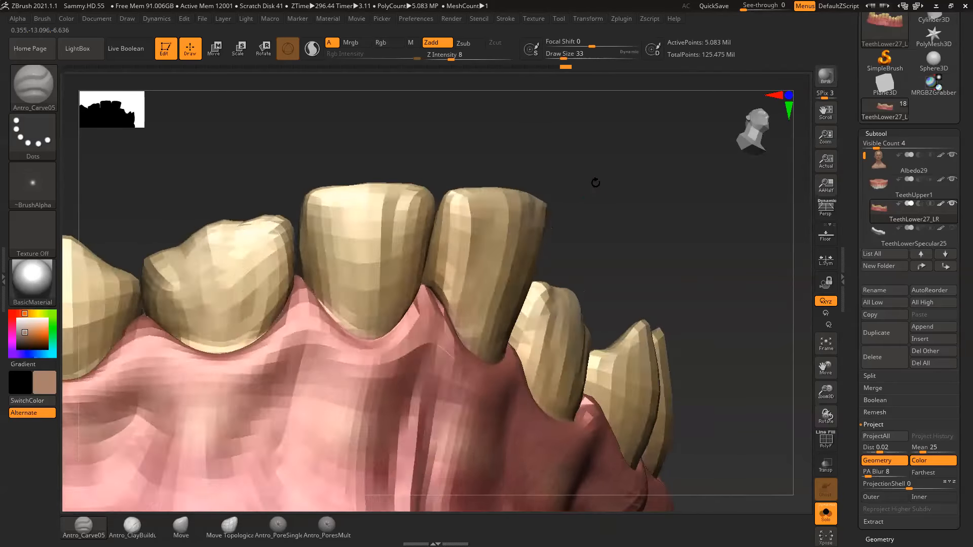
Drop the mesh to its lowest subdivision level, step it up two levels, and enlarge the brush to draw size 56
key("shift+d")
key("shift+d")
key("shift+d")
key("shift+d")
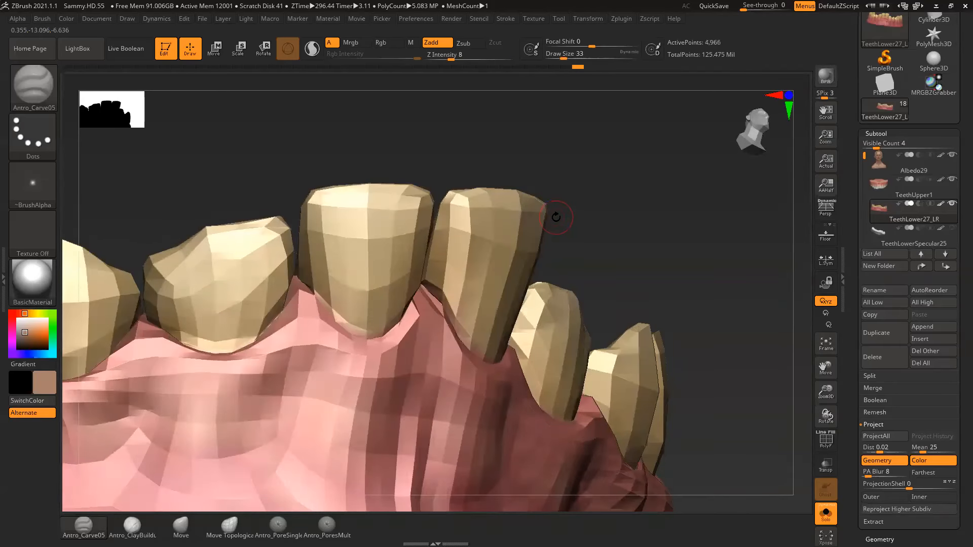
key("d")
left_click_drag(577, 217, 493, 224)
left_click_drag(477, 239, 478, 239)
left_click_drag(598, 203, 543, 204)
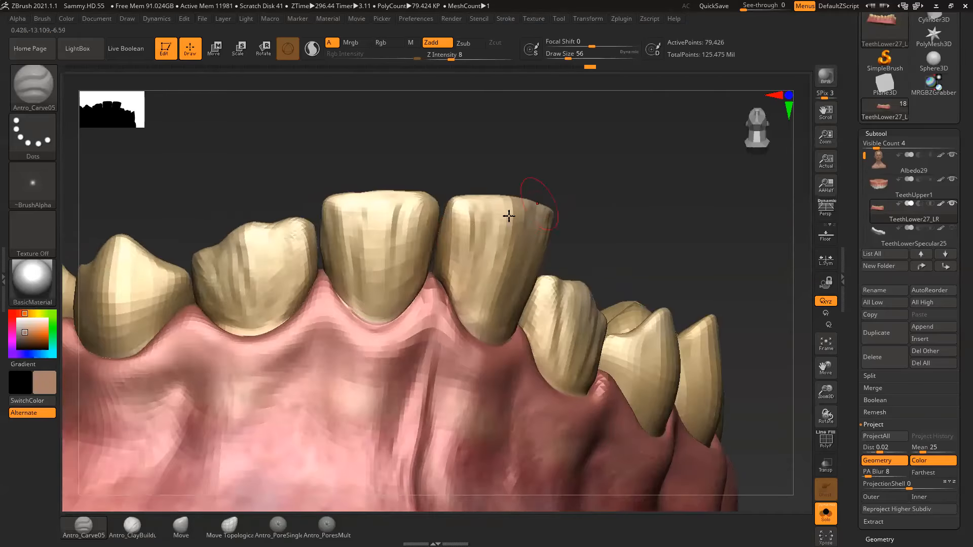
Carve broad vertical planes down the face and outer side of one central incisor with Antro_Carve05 at draw size 56
left_click_drag(457, 209, 455, 285)
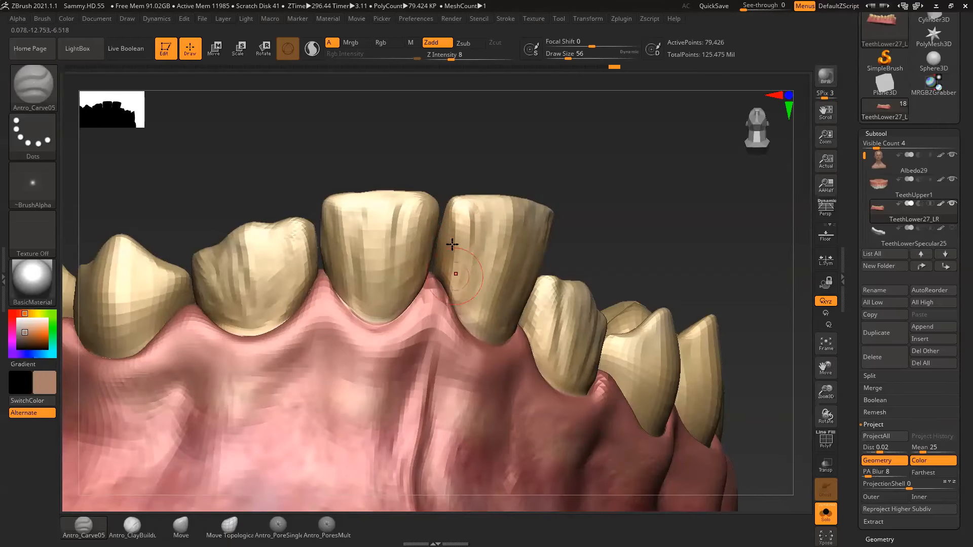
left_click_drag(525, 172, 599, 159)
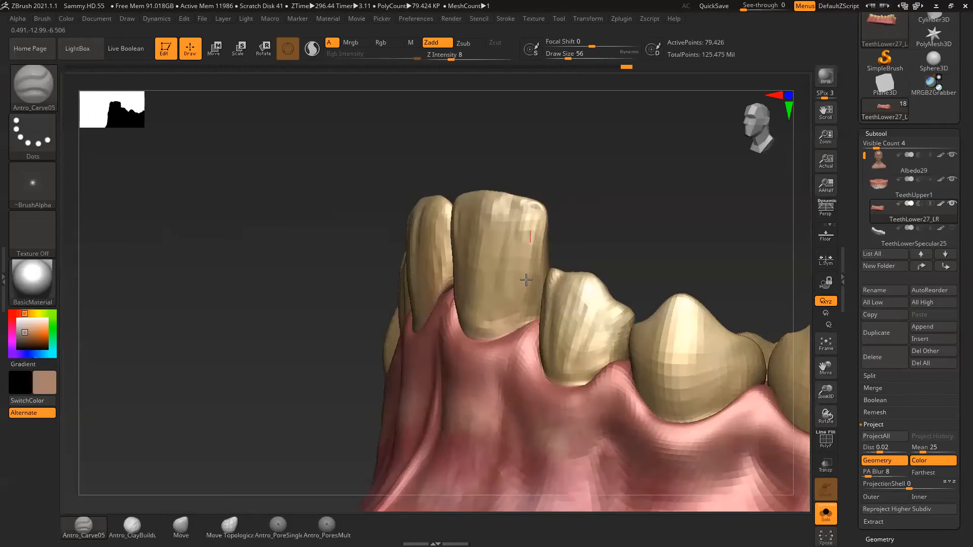
mouse_move(558, 243)
left_mouse_down()
mouse_move(580, 224)
mouse_move(551, 254)
left_mouse_up()
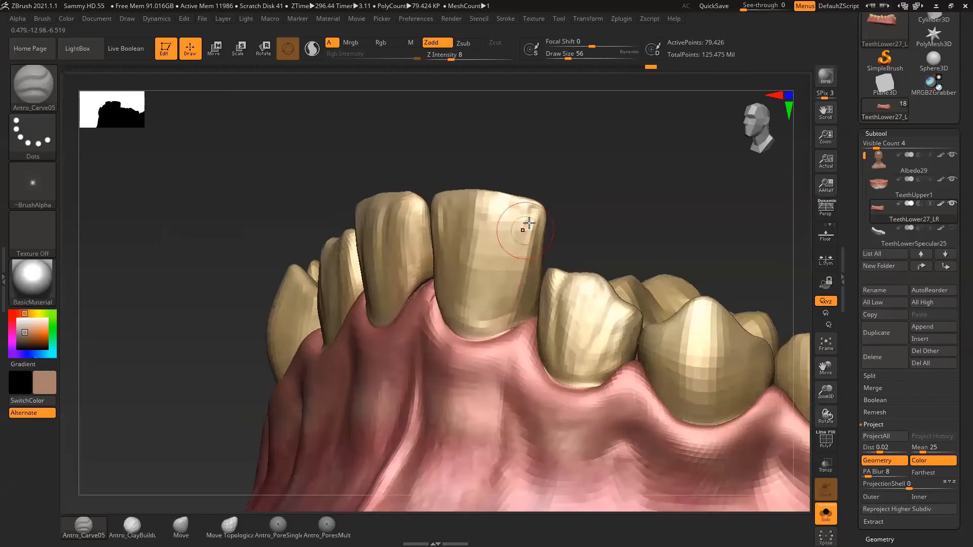
left_click_drag(534, 211, 558, 230)
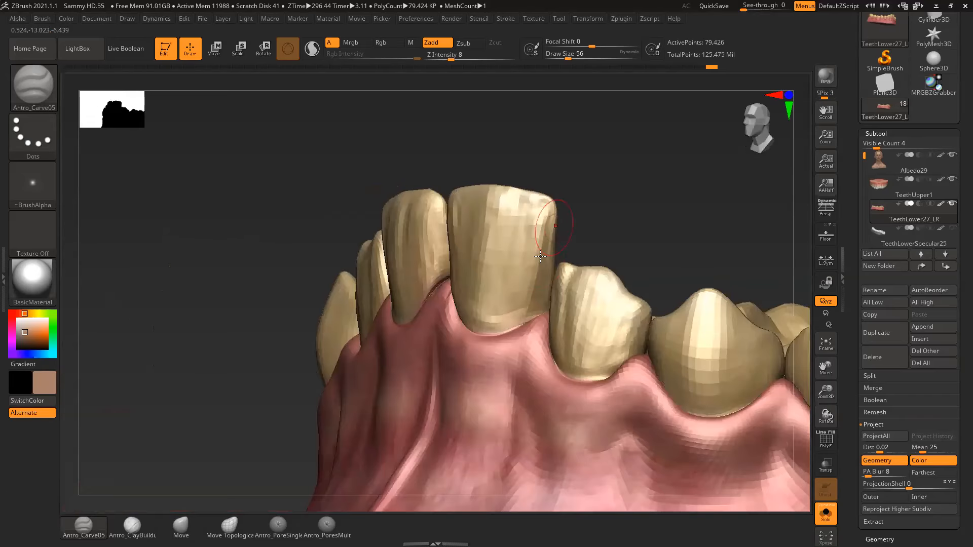
left_click_drag(509, 314, 532, 253)
Set the Smooth brush's Z Intensity to 13 and soften the outer edge of the central incisor
key("shift")
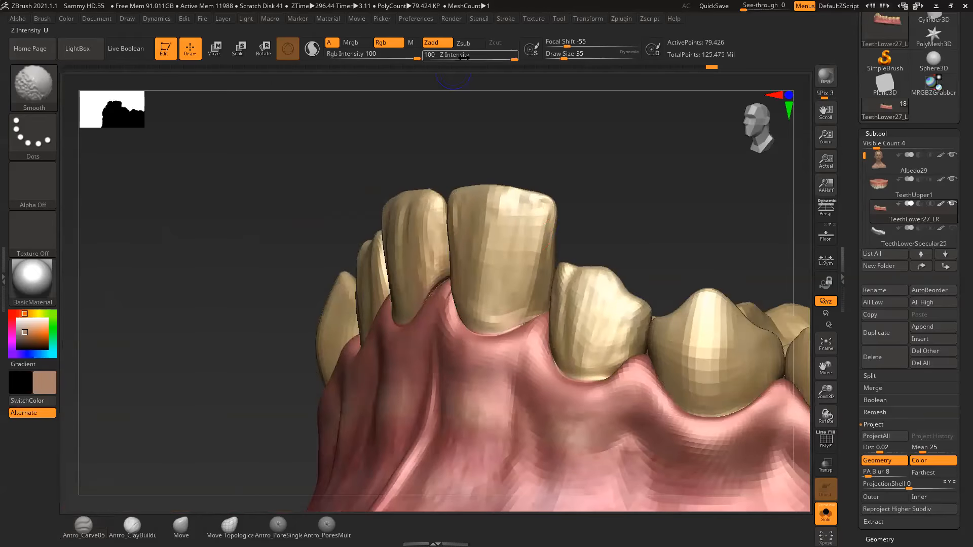
left_click_drag(460, 53, 455, 54)
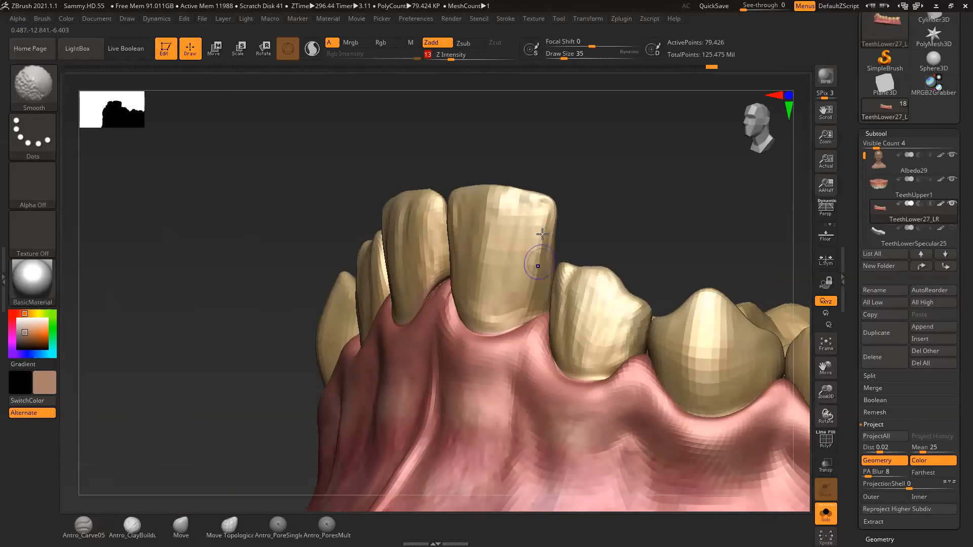
left_click_drag(595, 219, 614, 220)
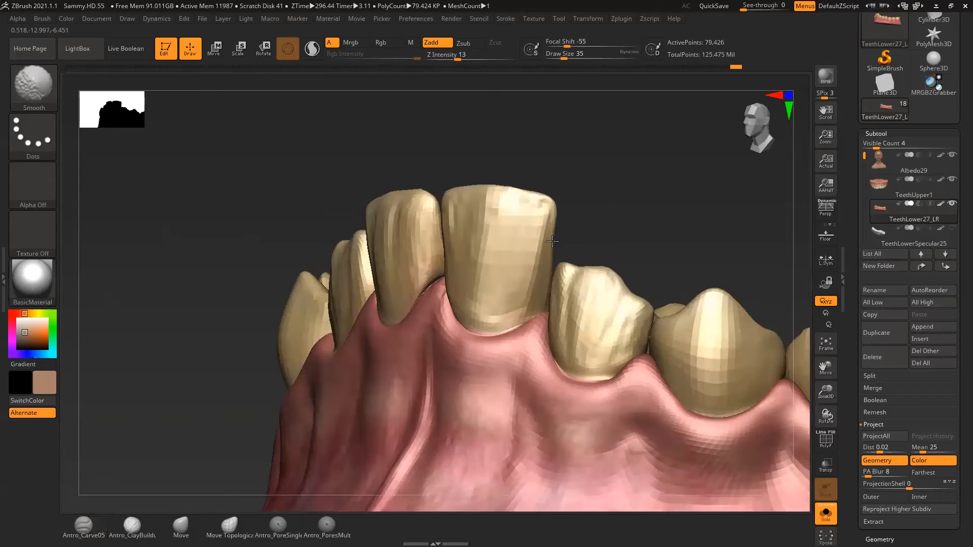
mouse_move(593, 189)
left_mouse_down("shift")
mouse_move(528, 200)
mouse_move(536, 217)
mouse_move(537, 197)
mouse_move(561, 207)
mouse_move(601, 194)
left_mouse_up("shift")
Refine the outlines of the central incisors, including their facing inner edges, with the Move brush at a draw size of about 49
left_click(184, 526)
key("space")
key("space")
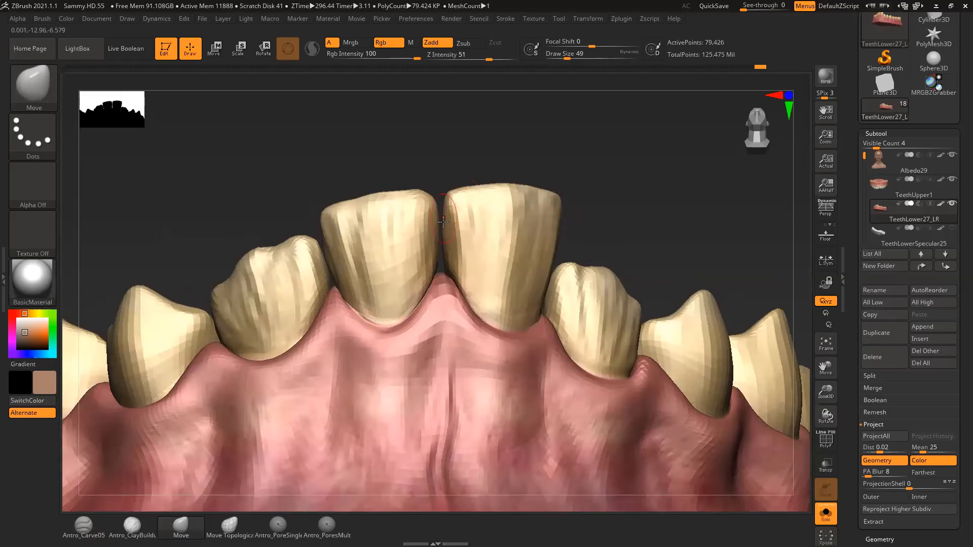
mouse_move(604, 208)
left_mouse_down()
mouse_move(598, 197)
mouse_move(615, 196)
mouse_move(603, 201)
left_mouse_up()
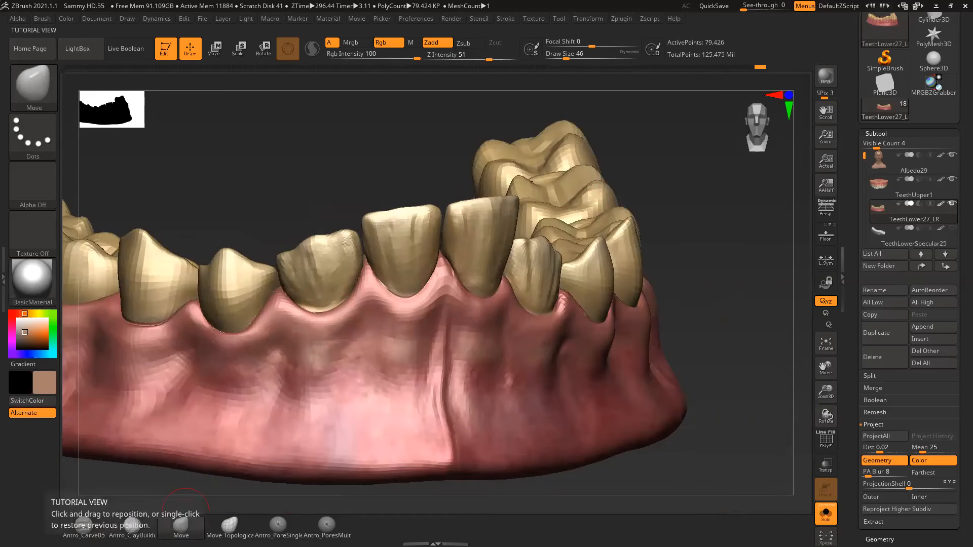
Pick the Move Topological brush, isolate the gum polygroup to examine it without the teeth, and show the whole mesh again
left_click(229, 525)
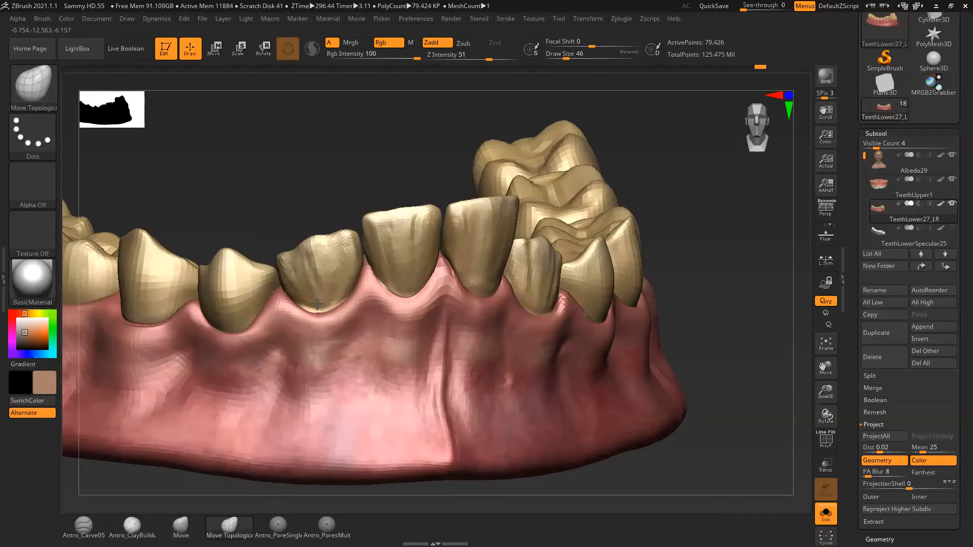
left_click(342, 330, "ctrl+shift")
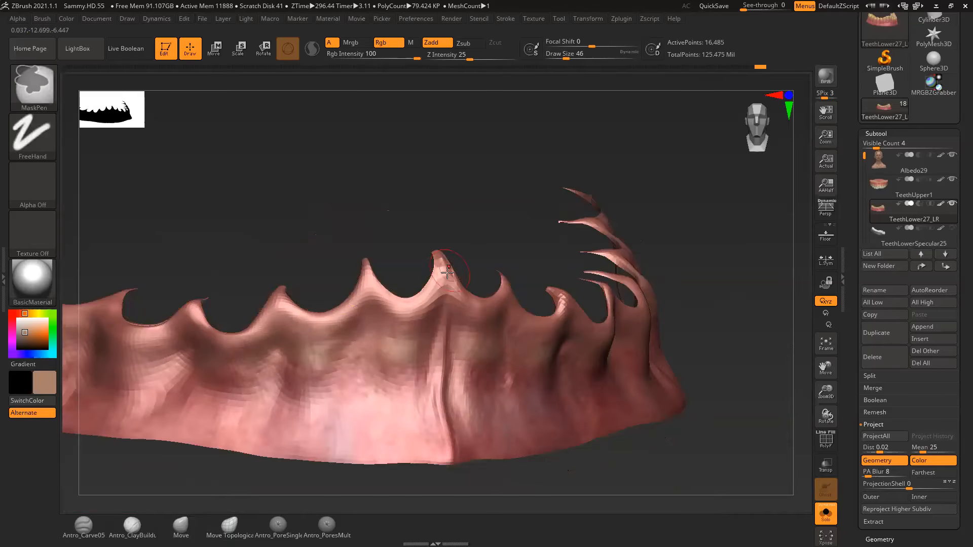
left_click(373, 275, "ctrl+shift")
left_click_drag(691, 221, 745, 259)
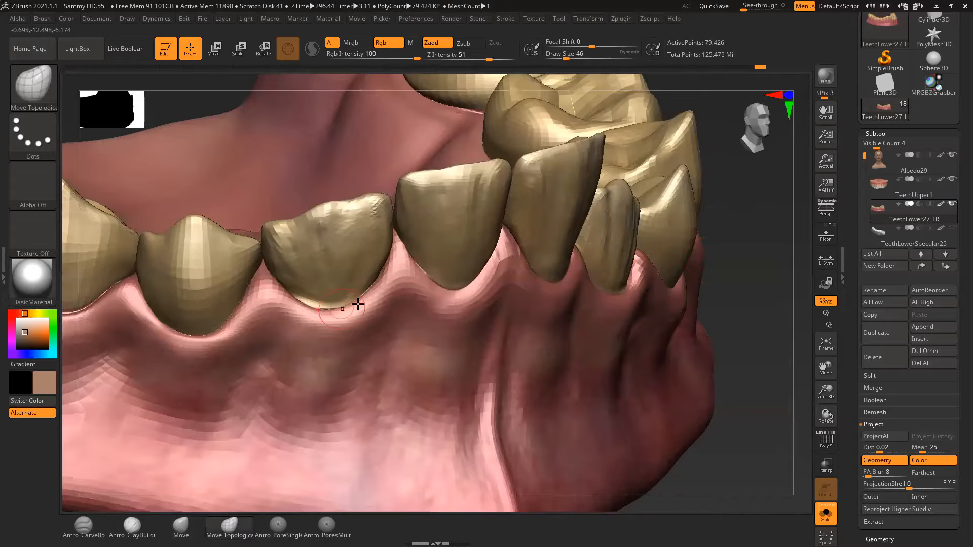
Build up the base of the lateral incisor along the gum line with Antro_ClayBuildup at draw size 20, smoothing the strokes
key("shift")
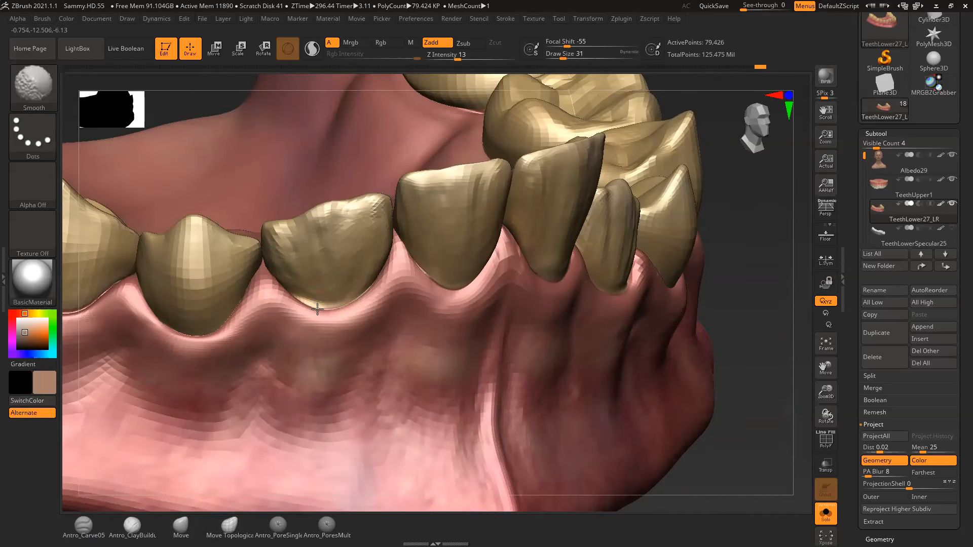
left_click_drag(314, 308, 324, 311, "shift")
left_click(132, 527)
key("s")
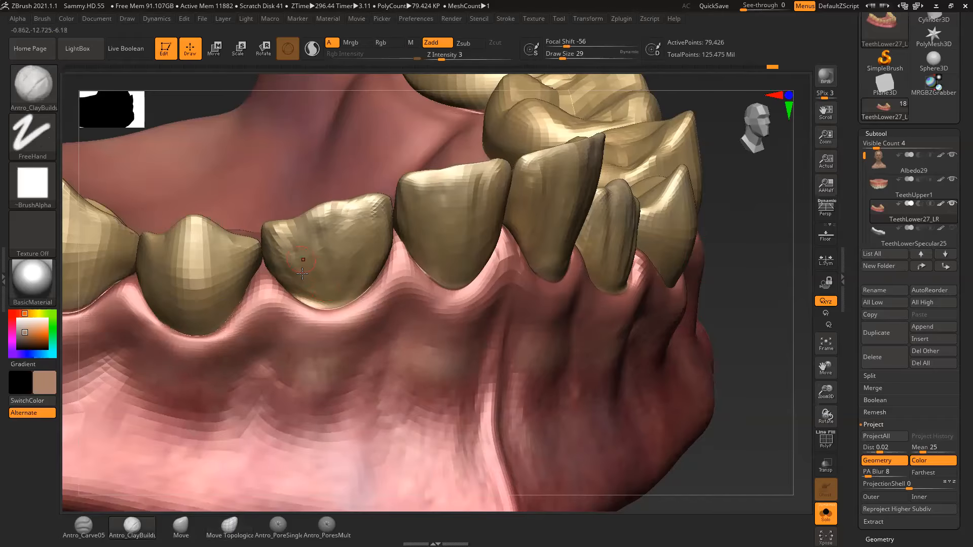
key("s")
left_click_drag(310, 294, 301, 291)
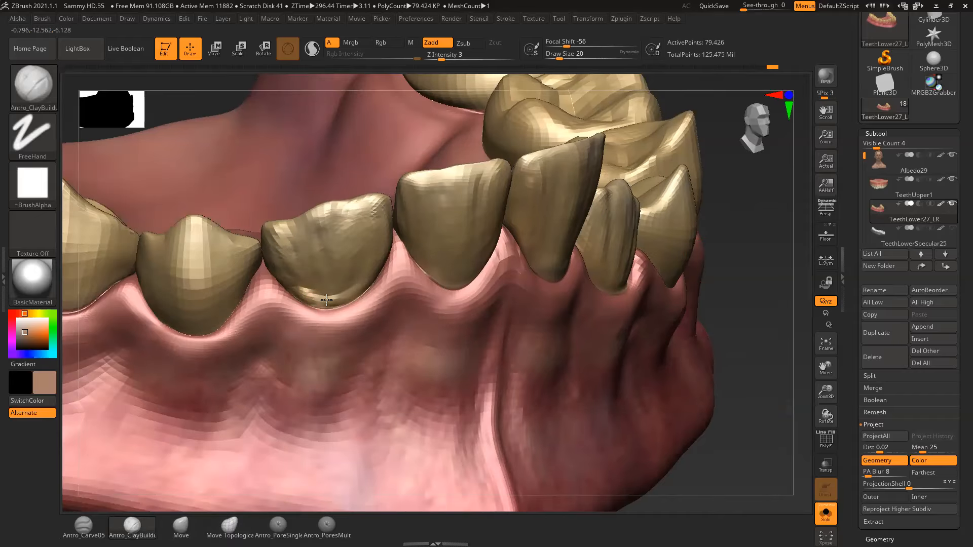
key("shift")
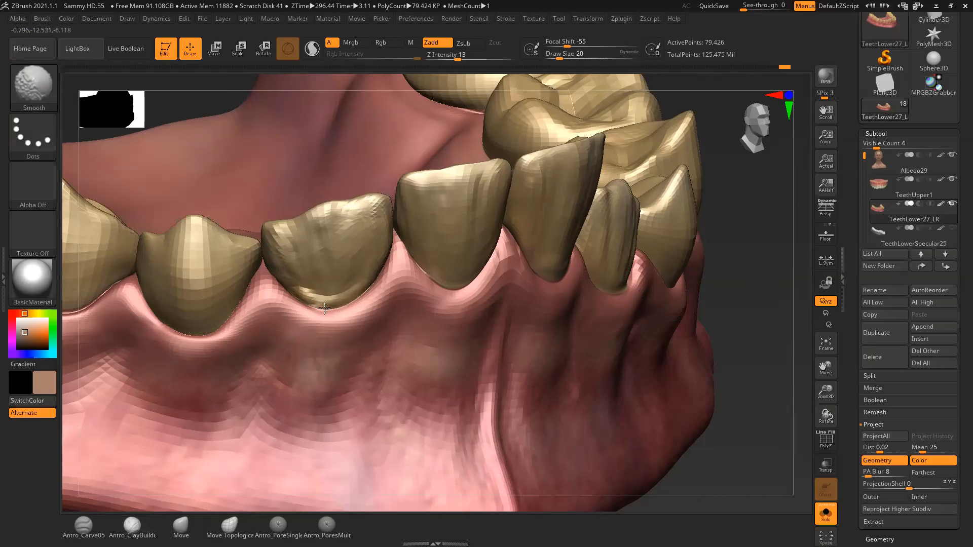
left_click_drag(347, 296, 329, 303, "shift")
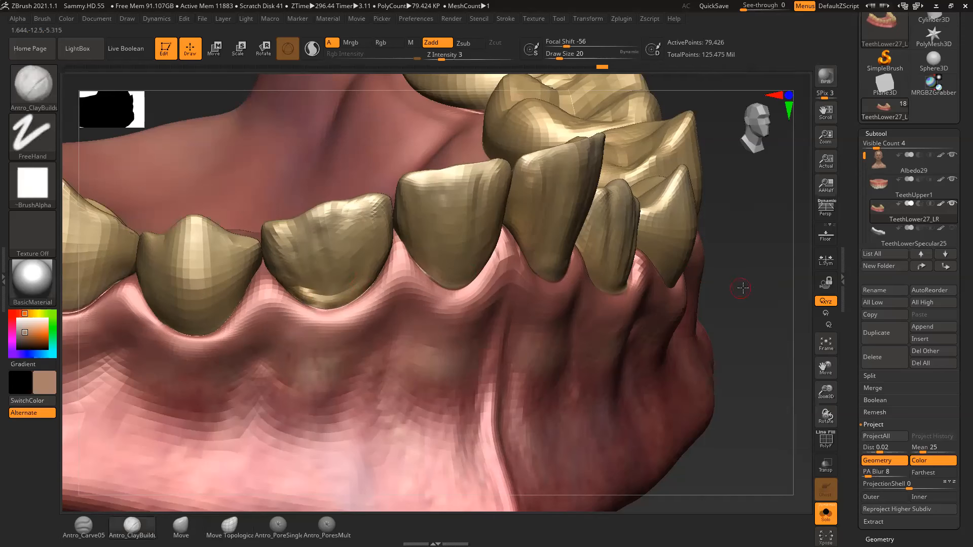
Add clay to the lower face of the lateral incisor at draw size 25 and smooth it into the tooth
left_click_drag(742, 287, 762, 268)
key("space")
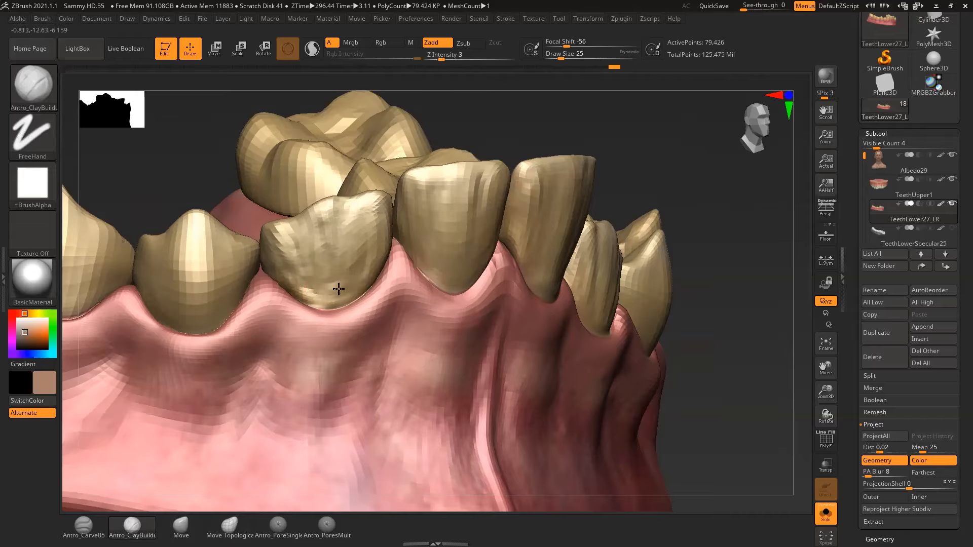
key("shift")
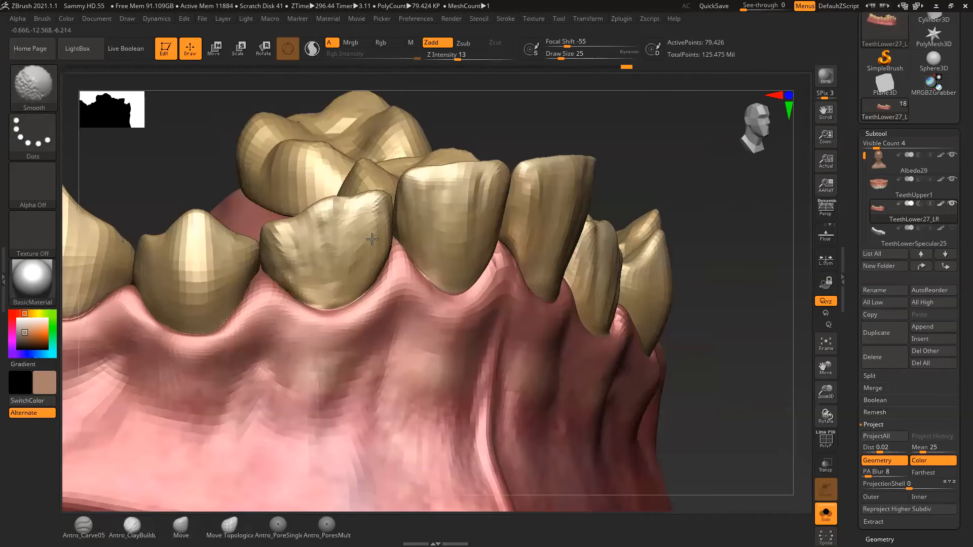
left_click_drag(348, 269, 356, 250, "shift")
mouse_move(328, 285)
left_mouse_down("shift")
mouse_move(296, 286)
mouse_move(288, 261)
left_mouse_up("shift")
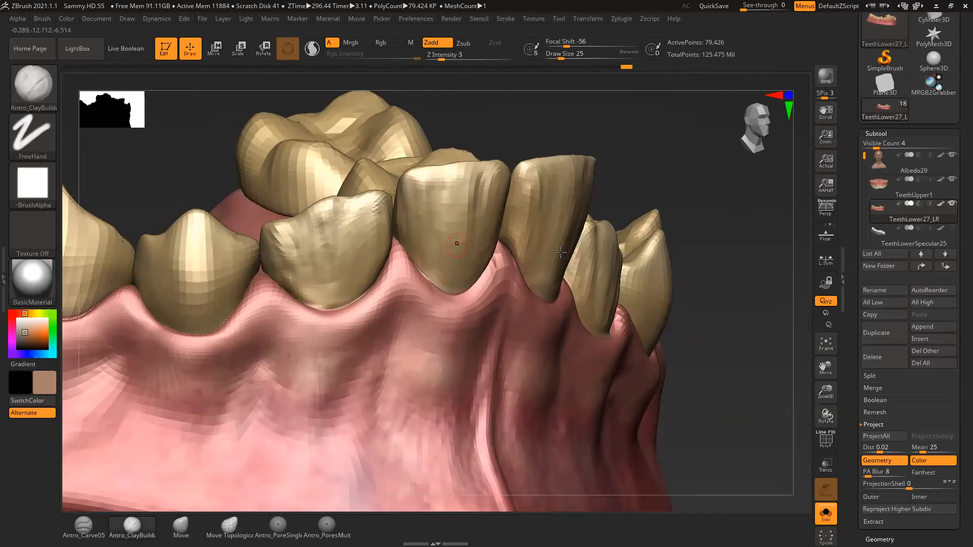
Hide the polygroup on the underside of the jaw mesh and turn on Double display for the remaining surfaces
left_click_drag(783, 290, 724, 293)
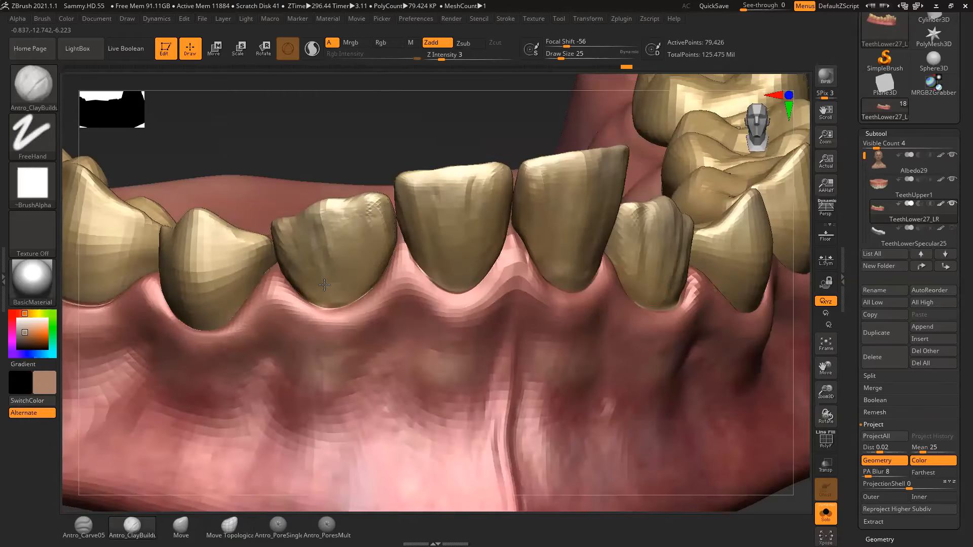
left_click_drag(797, 345, 775, 305, "alt")
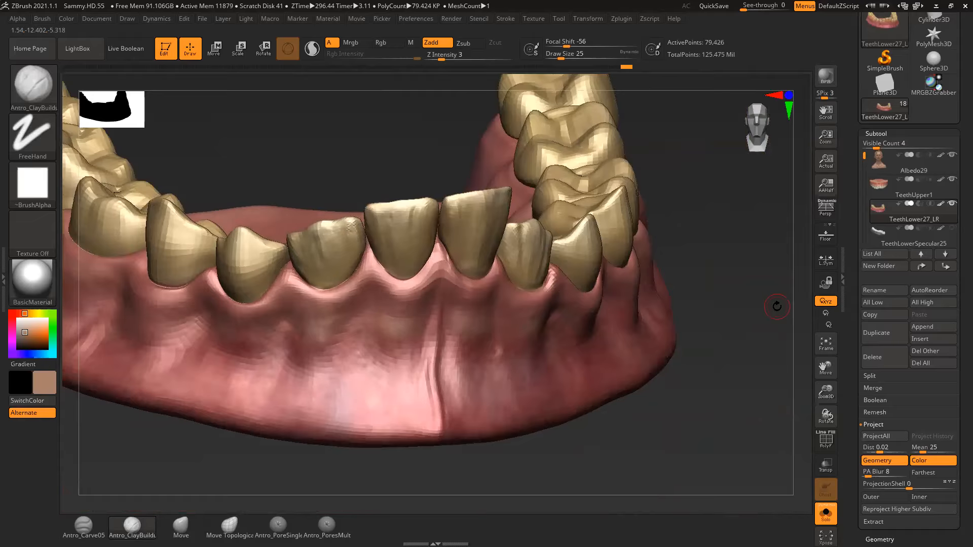
left_click_drag(649, 400, 690, 276)
left_click(477, 473, "ctrl+shift")
left_click_drag(684, 304, 720, 233, "ctrl+shift")
scroll(850, 414, "down", 10)
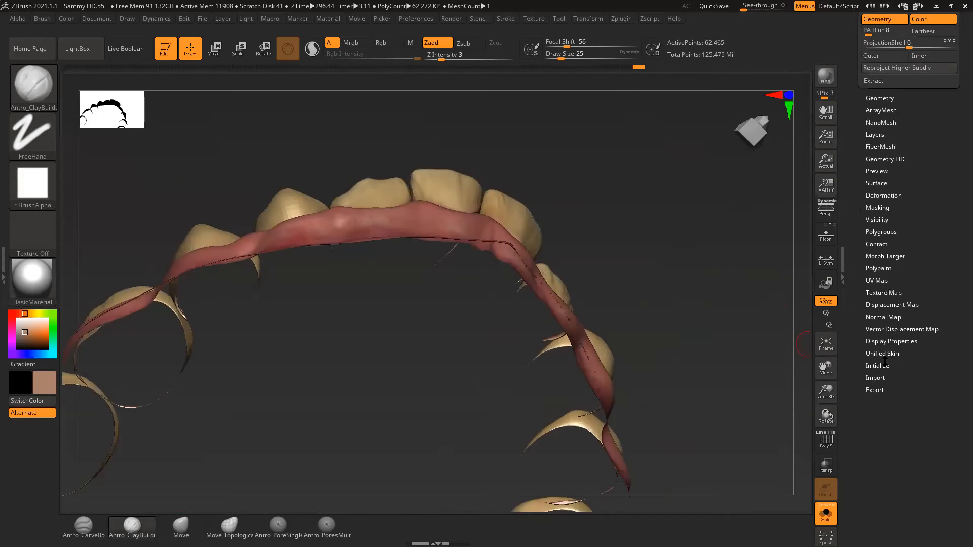
left_click(888, 341)
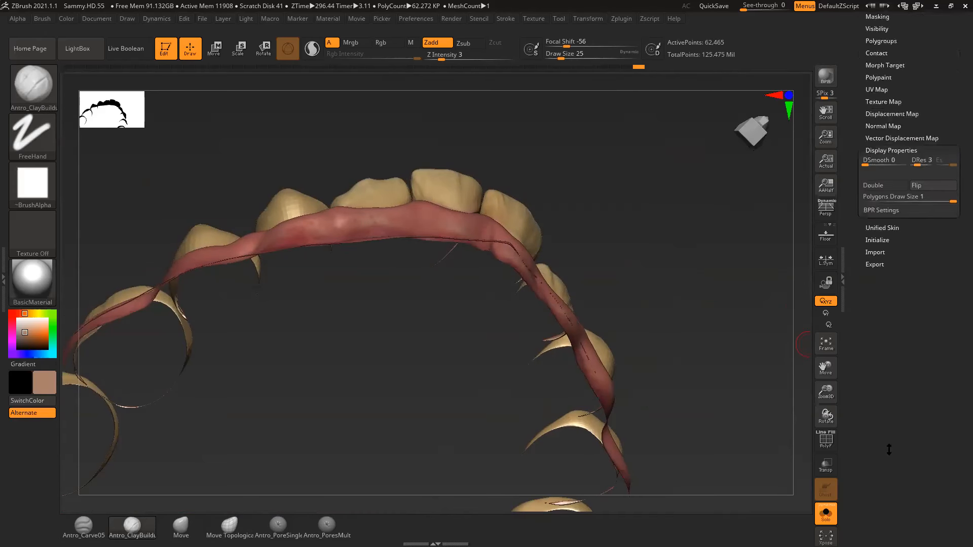
left_click(881, 257)
Smooth the gum walls between neighboring tooth sockets from the underside at draw size 29
left_click_drag(731, 310, 780, 268, "alt")
key("space")
left_click(440, 333)
left_click_drag(424, 342, 404, 354, "shift")
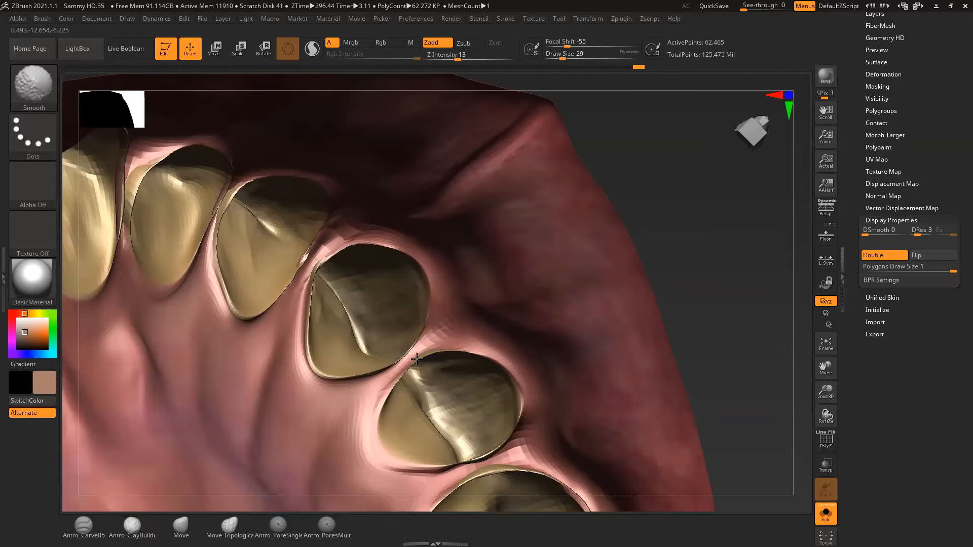
left_click_drag(693, 254, 722, 244)
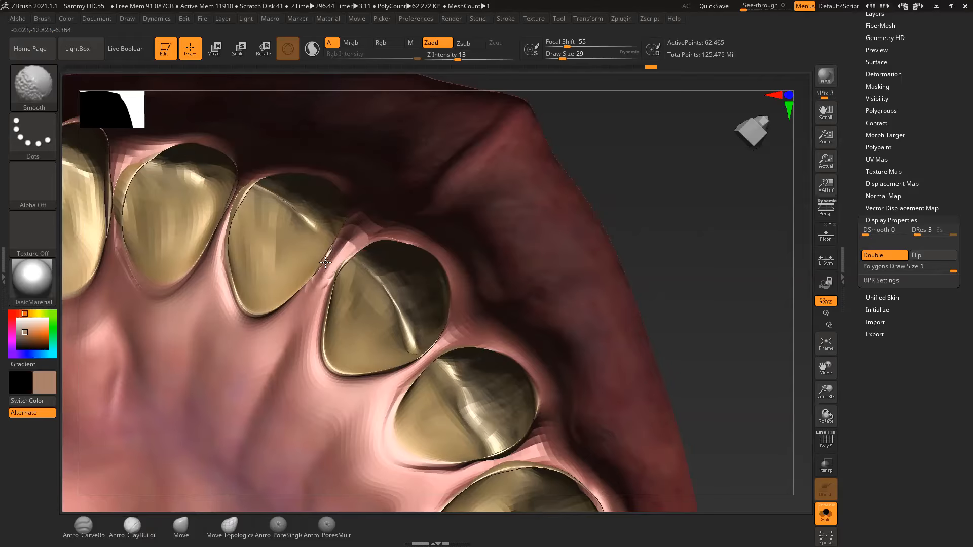
mouse_move(335, 251)
left_mouse_down("shift")
mouse_move(341, 268)
mouse_move(313, 280)
left_mouse_up("shift")
mouse_move(654, 205)
left_mouse_down()
mouse_move(671, 210)
mouse_move(626, 206)
left_mouse_up()
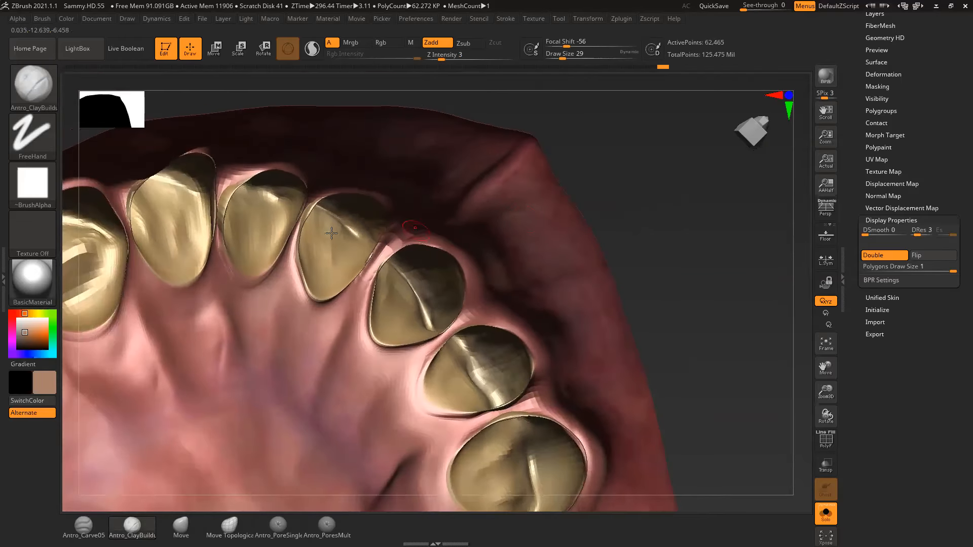
Soften the gum borders around the sockets further along the front of the arch with the Smooth brush
key("shift")
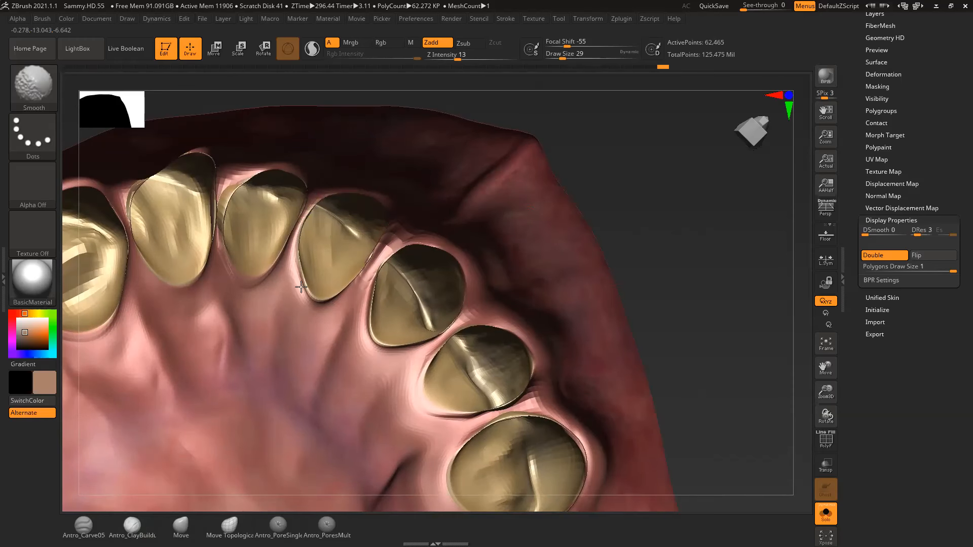
mouse_move(623, 223)
left_mouse_down()
mouse_move(615, 252)
mouse_move(645, 239)
mouse_move(640, 229)
mouse_move(680, 230)
mouse_move(669, 200)
left_mouse_up()
left_click_drag(502, 129, 490, 147)
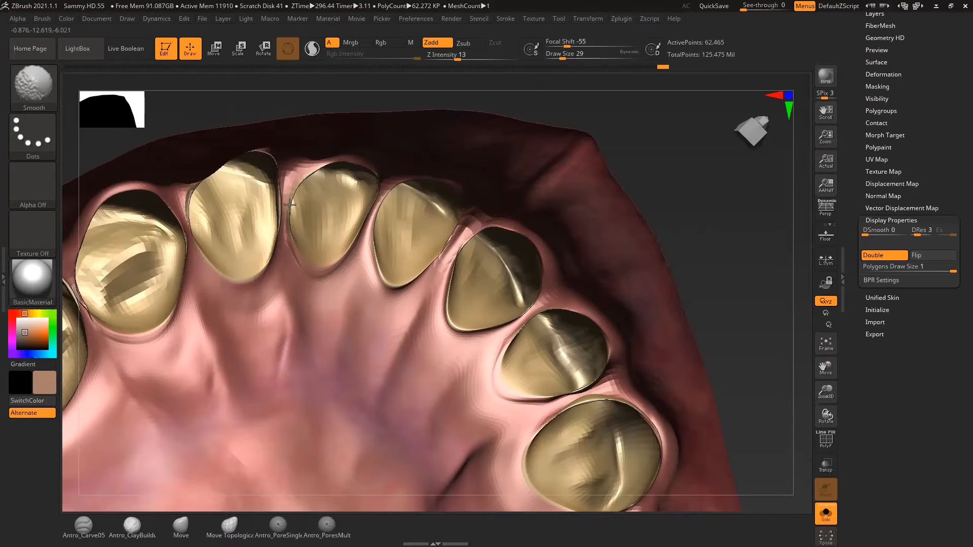
left_click_drag(289, 214, 290, 210, "shift")
mouse_move(648, 135)
left_mouse_down()
mouse_move(630, 133)
mouse_move(587, 185)
mouse_move(651, 142)
left_mouse_up()
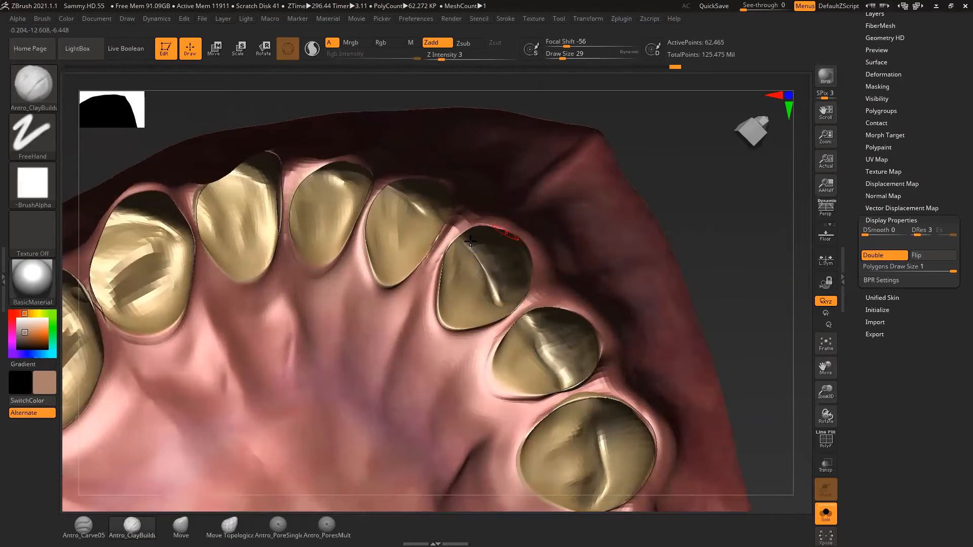
key("shift")
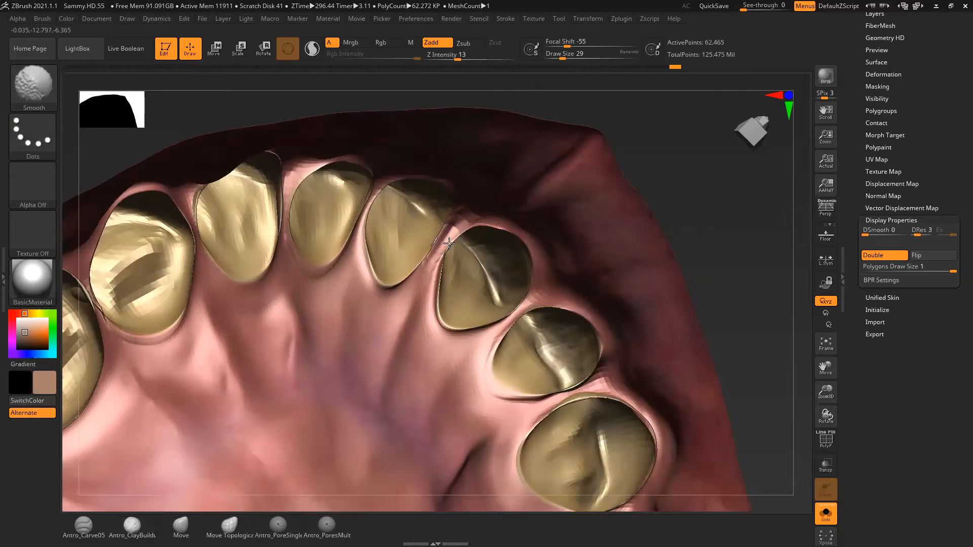
mouse_move(663, 181)
left_mouse_down()
mouse_move(659, 233)
mouse_move(599, 196)
mouse_move(582, 156)
mouse_move(503, 252)
left_mouse_up()
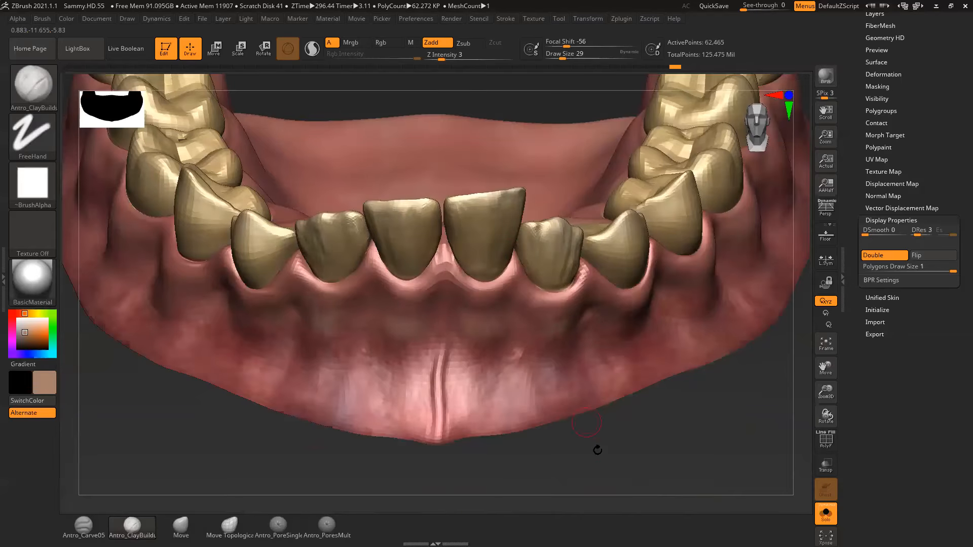
left_click_drag(592, 435, 575, 473)
left_click_drag(678, 463, 671, 425)
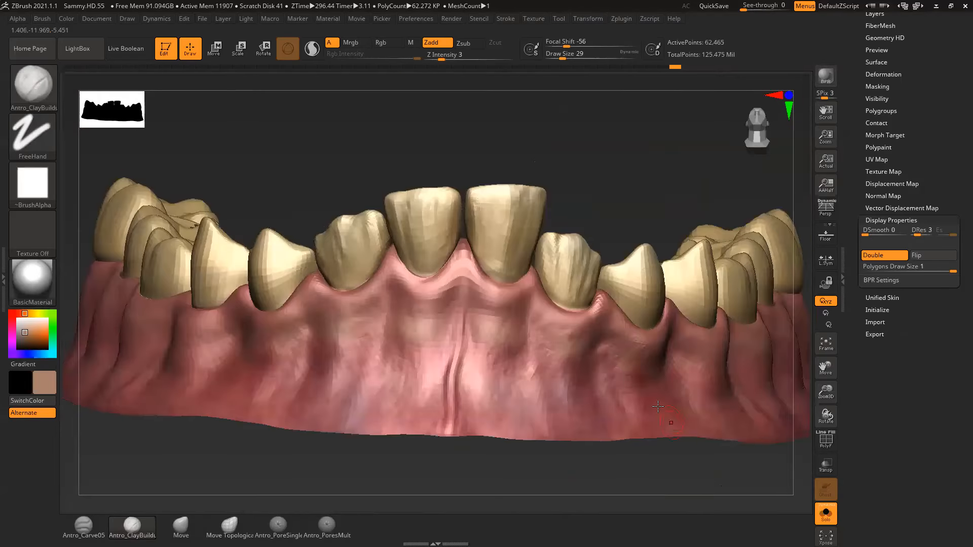
left_click_drag(591, 165, 586, 177)
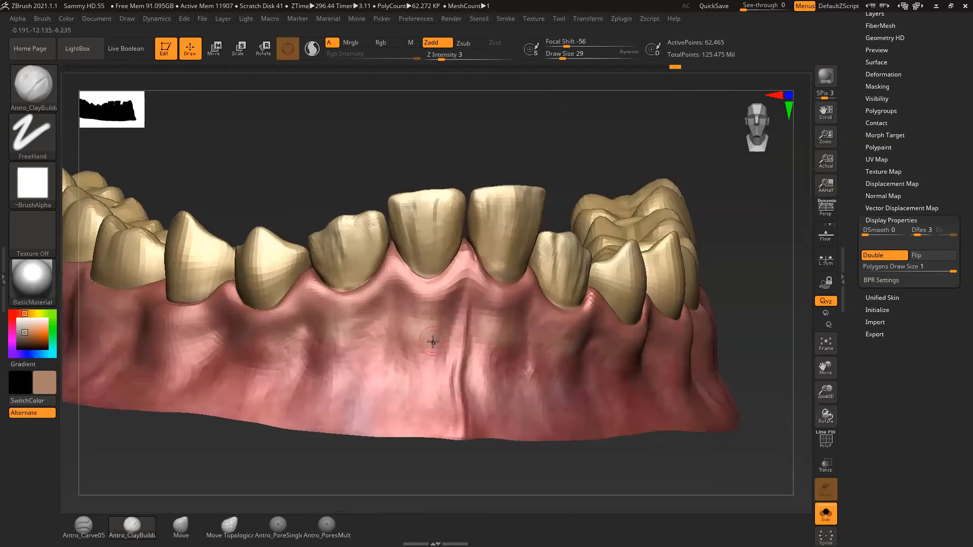
left_click_drag(558, 465, 512, 447)
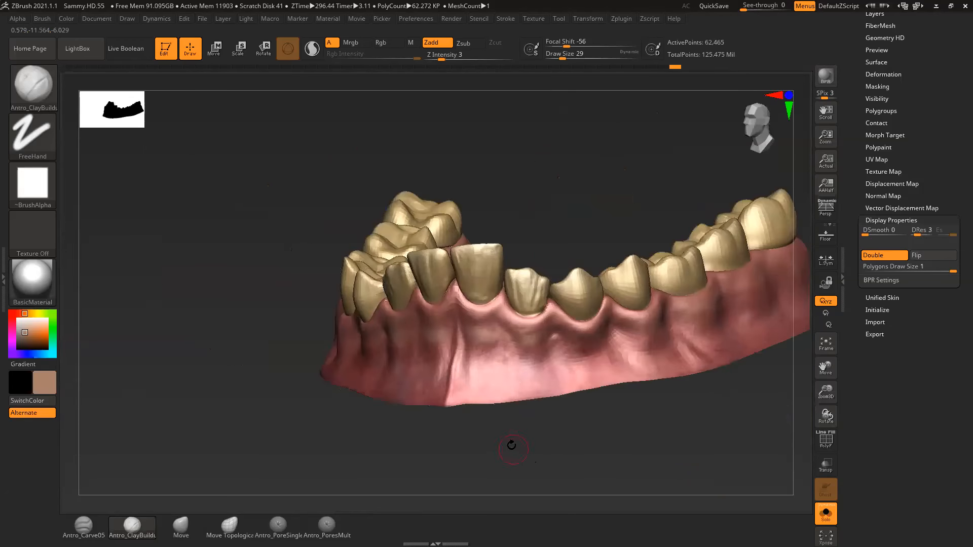
Raise the lower teeth mesh by three subdivision levels
left_click_drag(600, 440, 739, 243)
key("d")
key("d")
key("d")
Append a ZSphere to the subtool list and make it the active subtool
scroll(857, 117, "up", 10)
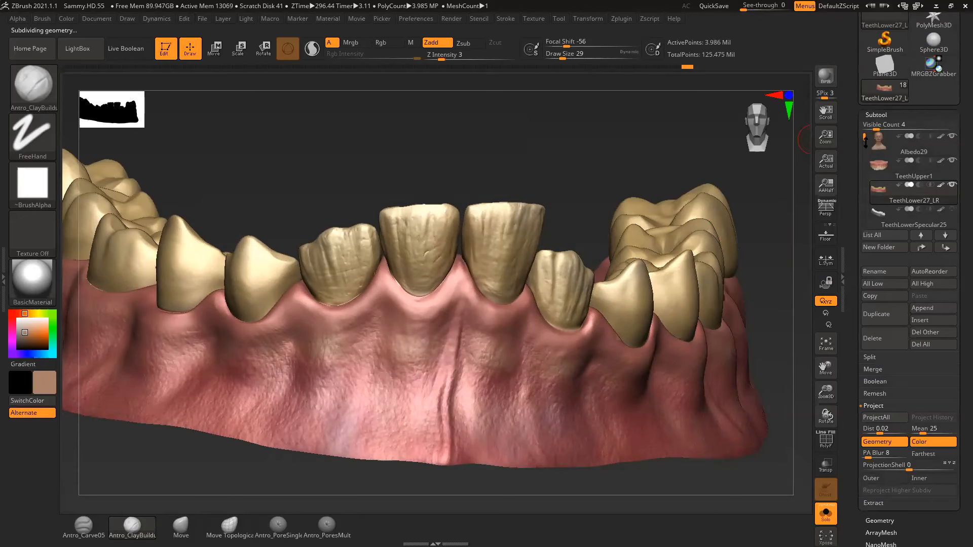
left_click(933, 308)
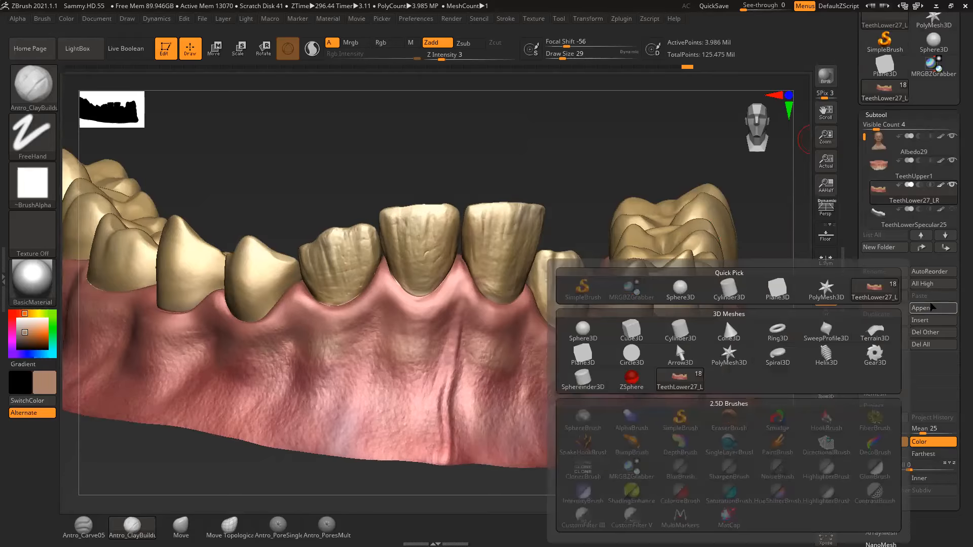
left_click(631, 379)
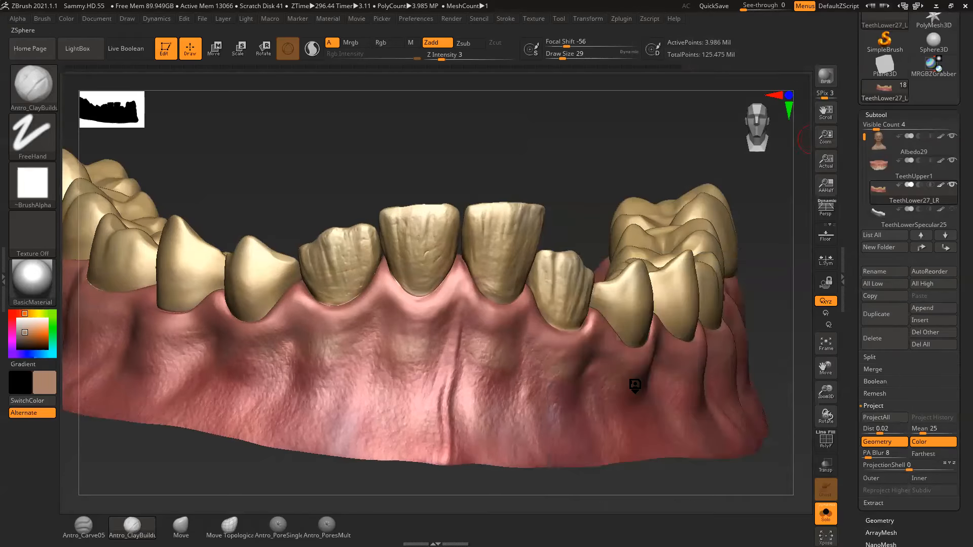
mouse_move(864, 135)
left_mouse_down()
mouse_move(870, 209)
mouse_move(865, 134)
left_mouse_up()
left_click(881, 189)
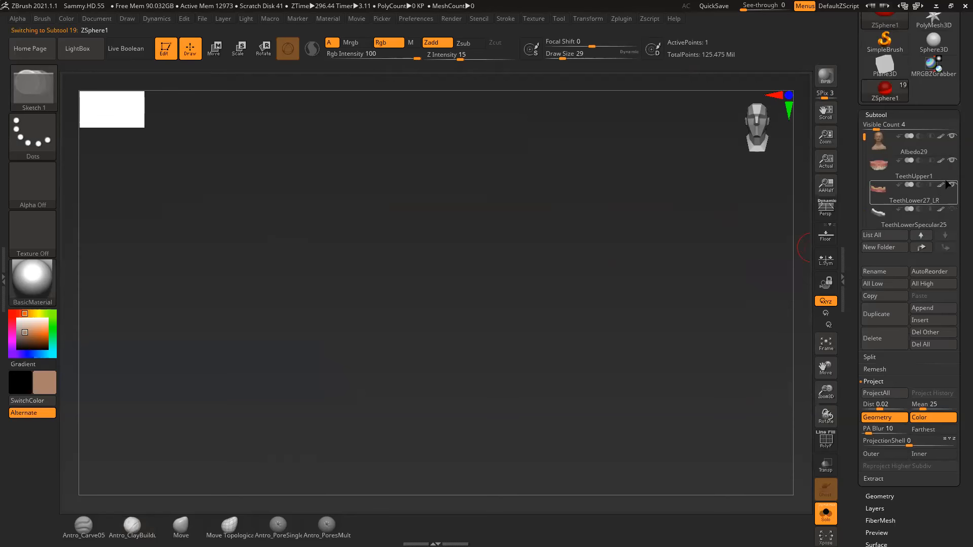
Turn off Solo and hide the head, upper teeth and other subtools, keeping the lower teeth and ZSphere available
left_click(827, 515)
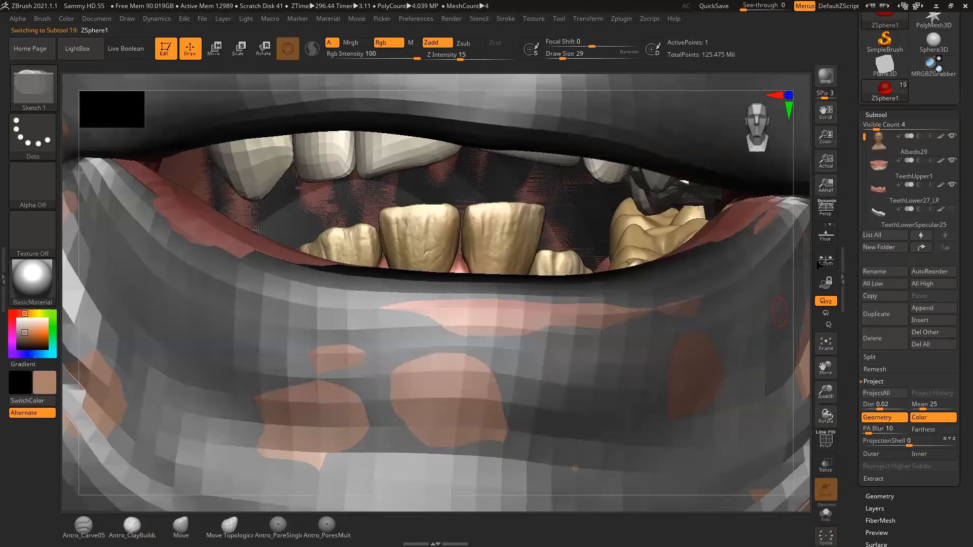
left_click(953, 163)
left_click_drag(864, 136, 864, 179)
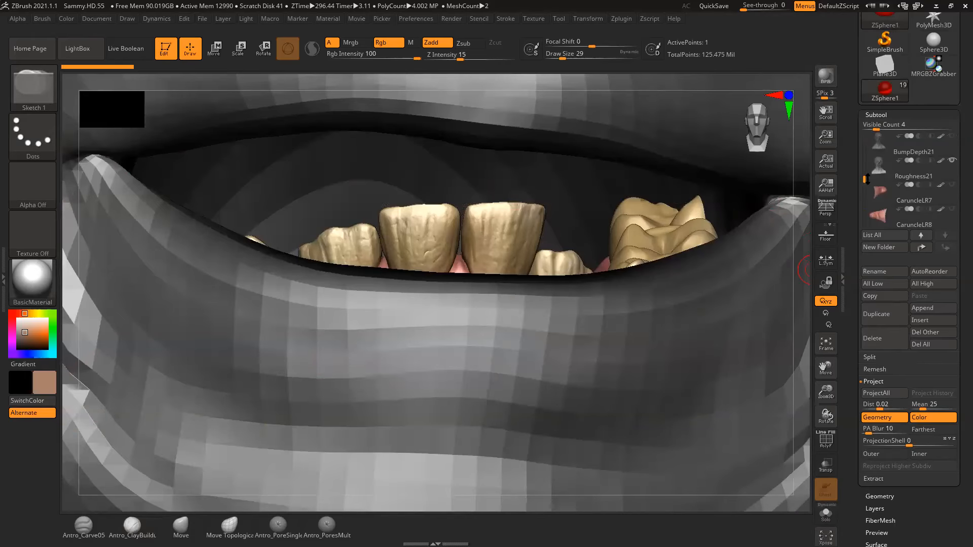
left_click(951, 162)
left_click_drag(765, 275, 726, 310)
left_click_drag(863, 182, 865, 209)
left_click_drag(516, 187, 527, 208, "alt")
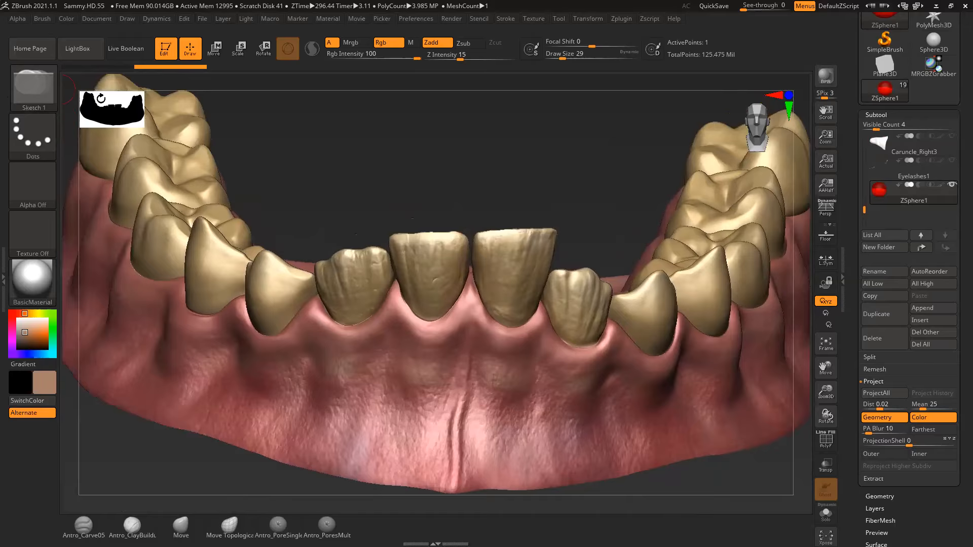
Enable EditSketch in the ZSphere's ZSketch settings
left_click_drag(851, 395, 853, 282)
left_click(869, 274)
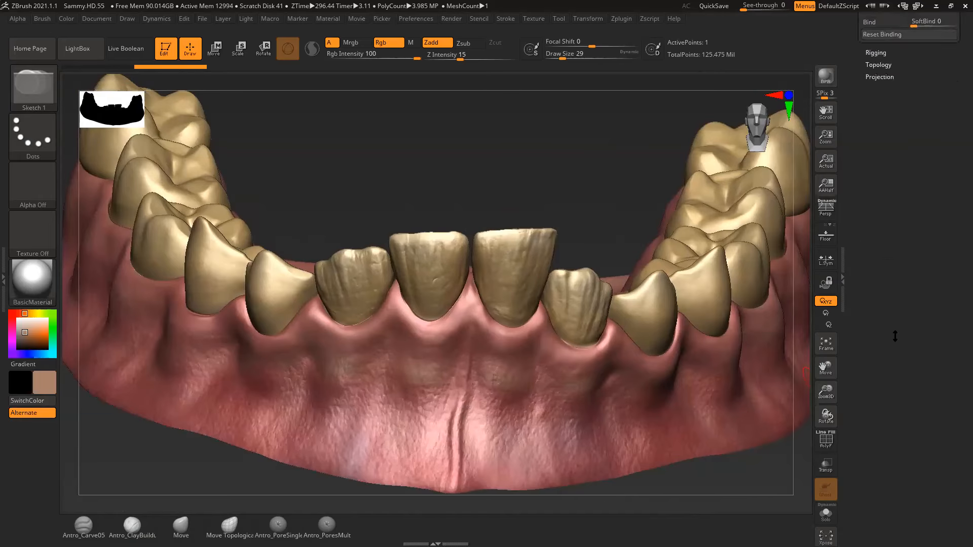
left_click(878, 259)
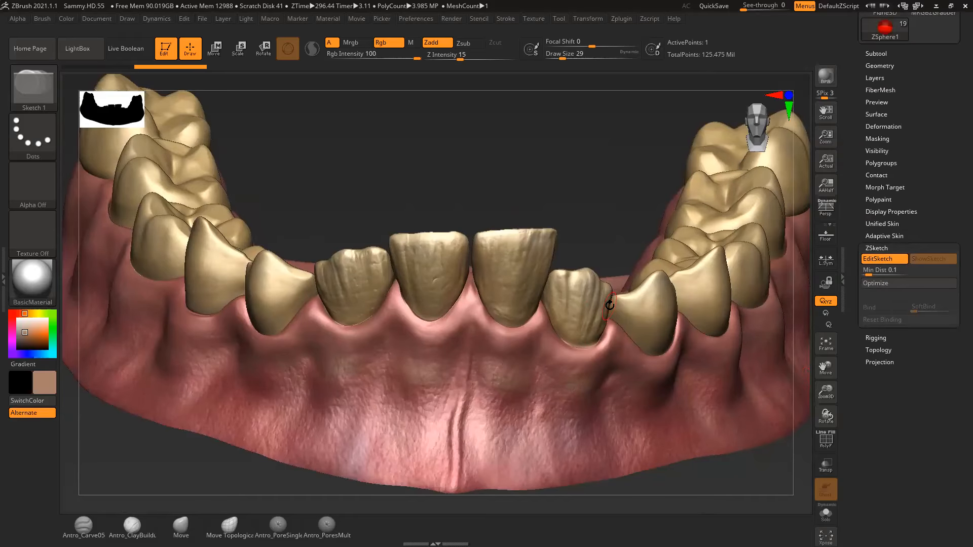
Set the draw size to 14 and sketch thin strands along the gum edge of one central incisor and its neighboring lateral incisor
key("space")
left_click(502, 253)
mouse_move(571, 195)
left_mouse_down("alt")
mouse_move(557, 164)
mouse_move(556, 175)
left_mouse_up("alt")
key("space")
left_click(507, 221)
left_click_drag(512, 231, 529, 219, "alt")
left_click_drag(519, 261, 511, 284)
left_click_drag(494, 182, 602, 192, "alt")
mouse_move(596, 285)
left_mouse_down()
mouse_move(593, 297)
mouse_move(571, 298)
mouse_move(551, 274)
mouse_move(474, 307)
mouse_move(449, 291)
left_mouse_up()
left_click_drag(508, 163, 469, 156, "alt")
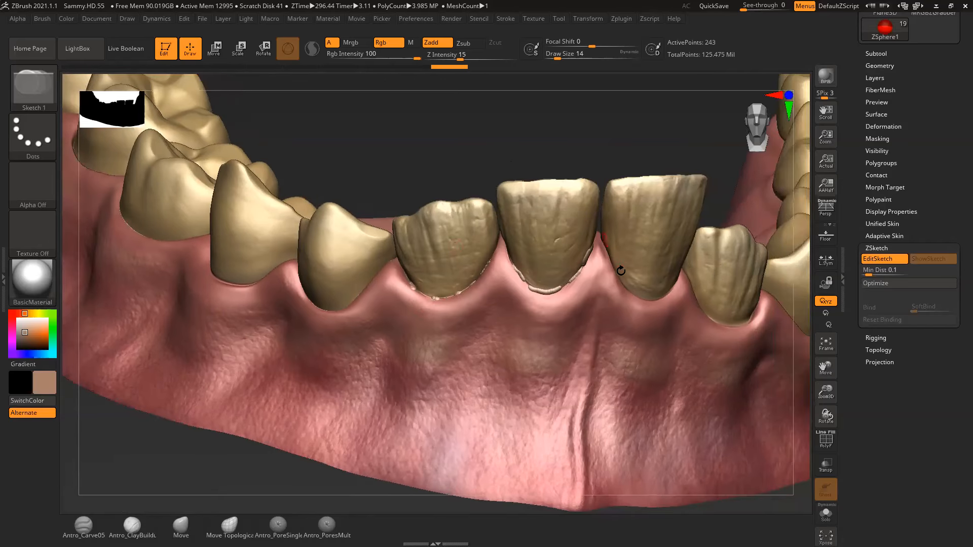
Sketch short strands along the gum edge of the other central incisor and its neighboring lateral incisor
left_click_drag(621, 279, 622, 283)
left_click_drag(614, 134, 583, 142)
left_click_drag(490, 271, 470, 284)
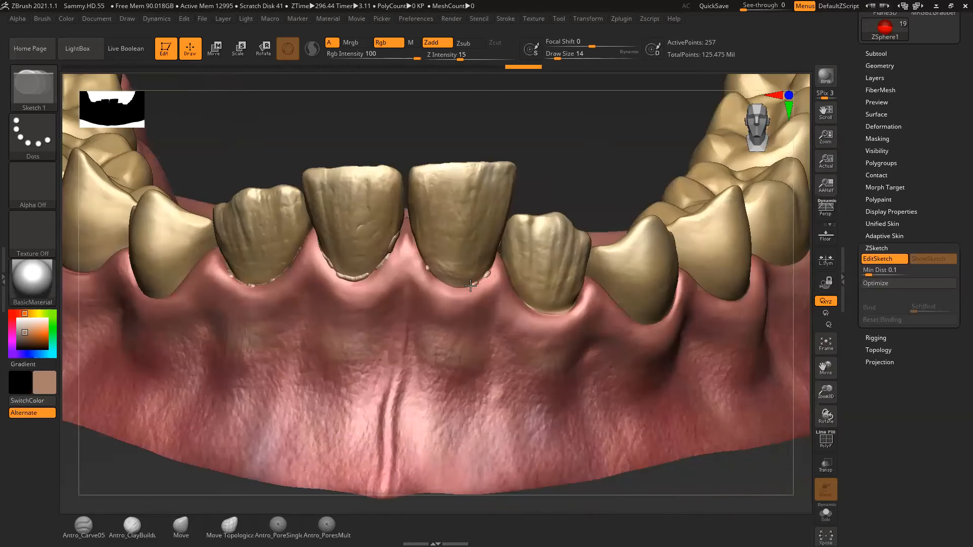
mouse_move(526, 310)
left_mouse_down()
mouse_move(578, 310)
mouse_move(553, 308)
left_mouse_up()
left_click_drag(571, 167, 640, 169)
left_click_drag(515, 253, 549, 281)
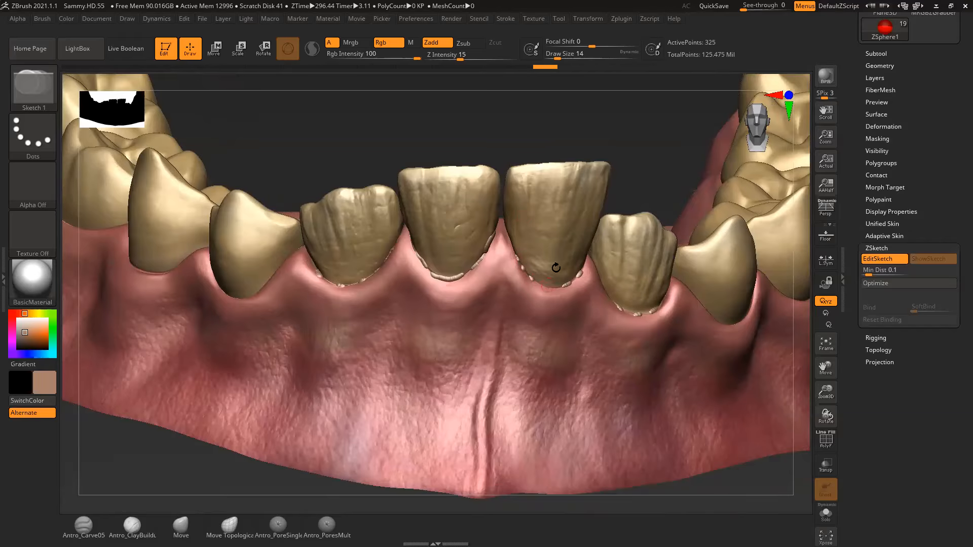
left_click_drag(641, 178, 649, 177)
left_click_drag(556, 284, 569, 281)
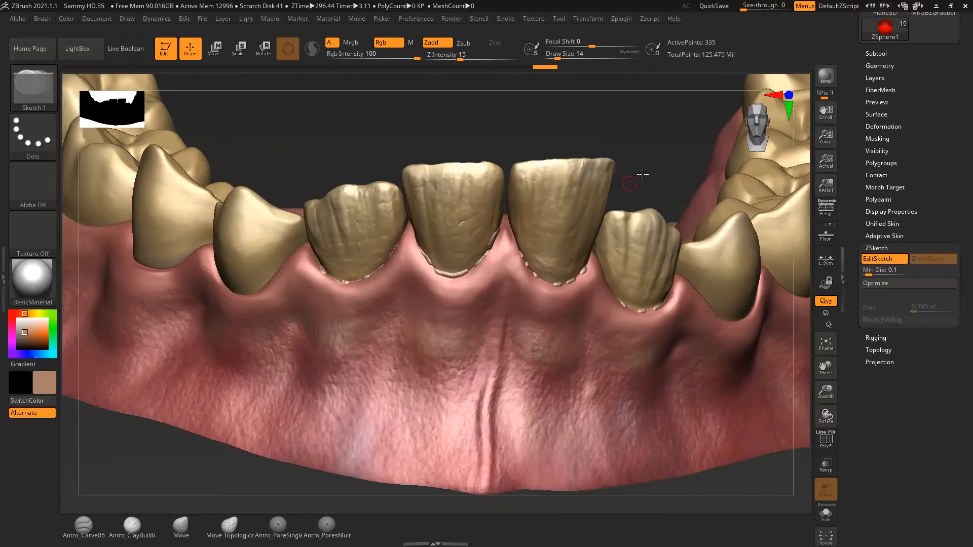
left_click_drag(634, 179, 649, 178)
left_click_drag(495, 255, 487, 266)
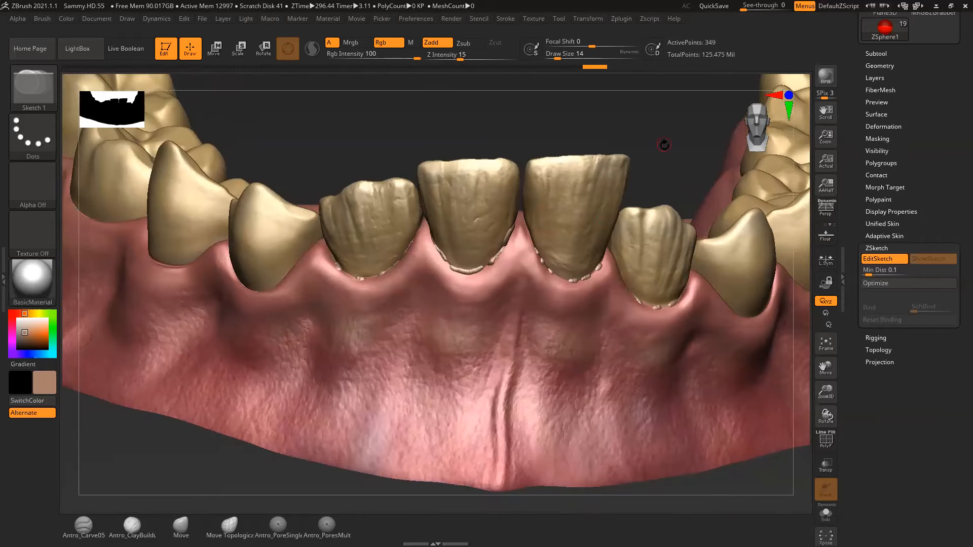
Sketch short strands along the inner gum edge of the canine beside the first lateral incisor
left_click_drag(661, 144, 526, 234)
left_click_drag(294, 252, 267, 283)
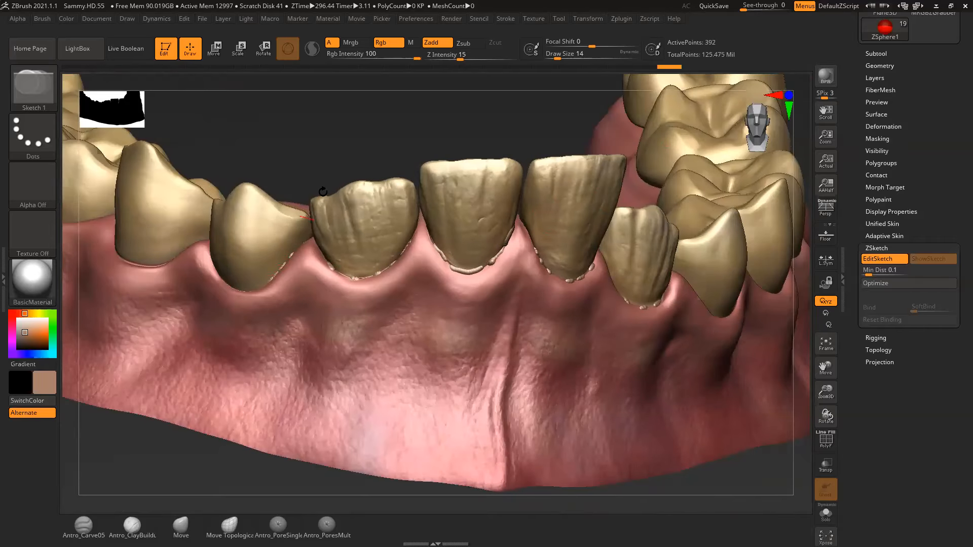
left_click_drag(344, 175, 372, 177)
mouse_move(271, 282)
left_mouse_down()
mouse_move(262, 288)
mouse_move(268, 282)
left_mouse_up()
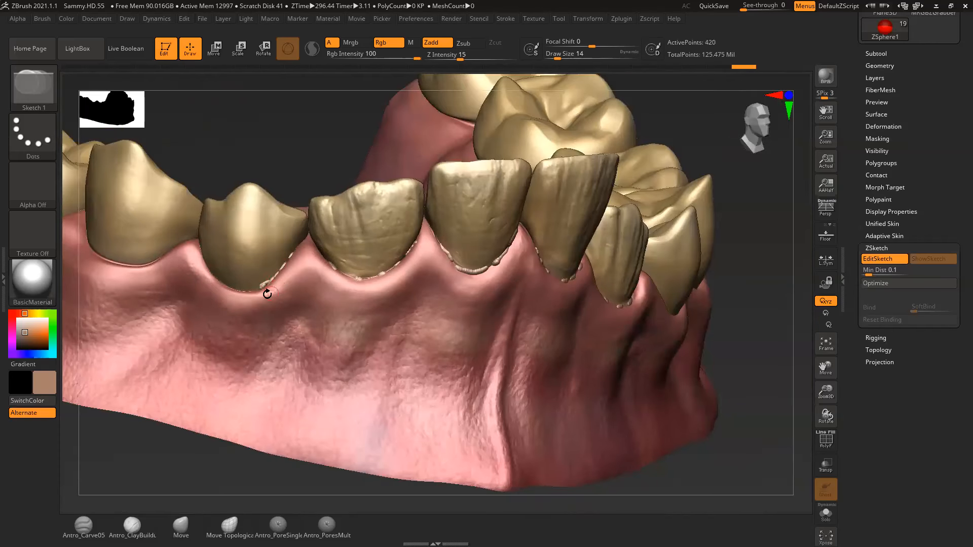
left_click(273, 279)
Sketch strands along the outer gum edge of the canine on the opposite side of the arch
left_click_drag(760, 312, 741, 319)
mouse_move(670, 231)
left_mouse_down()
mouse_move(586, 160)
mouse_move(496, 246)
mouse_move(497, 256)
mouse_move(563, 262)
left_mouse_up()
left_click_drag(631, 184, 577, 186)
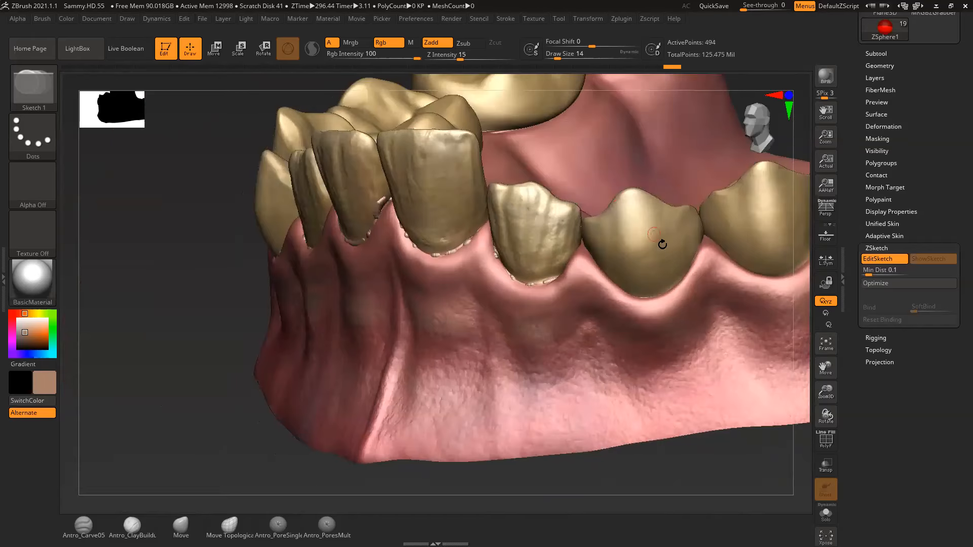
mouse_move(682, 279)
left_mouse_down()
mouse_move(651, 299)
mouse_move(694, 253)
left_mouse_up()
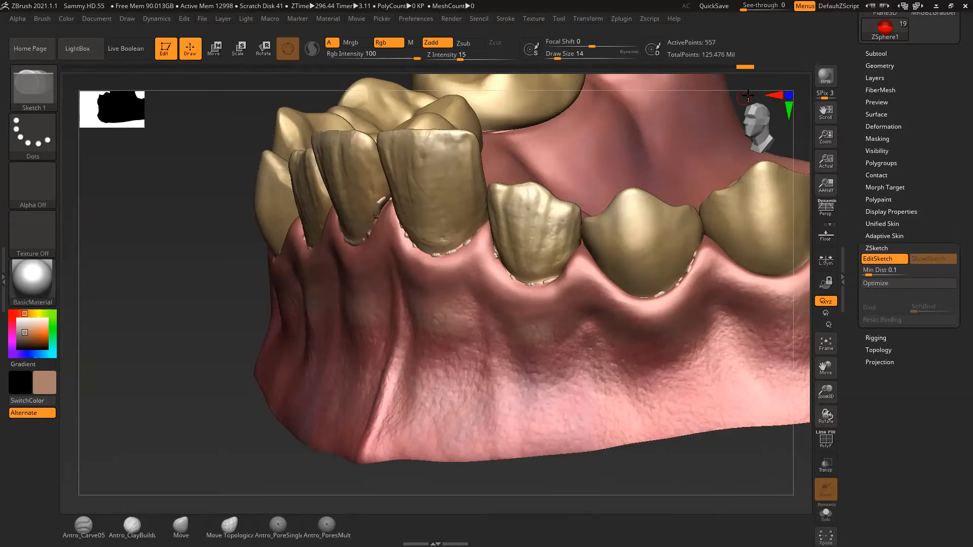
left_click_drag(737, 125, 750, 104)
left_click_drag(677, 175, 507, 459)
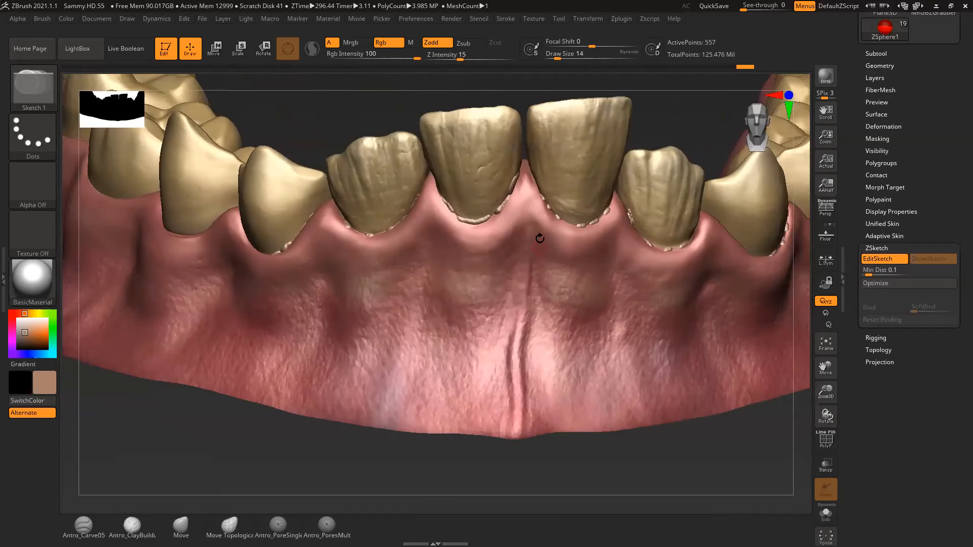
Fill in more strands where the gum meets the central incisors, lateral incisor and opposite canine
mouse_move(537, 183)
left_mouse_down()
mouse_move(541, 193)
mouse_move(534, 176)
left_mouse_up()
left_click_drag(679, 122, 626, 126)
mouse_move(421, 212)
left_mouse_down()
mouse_move(422, 200)
mouse_move(413, 215)
left_mouse_up()
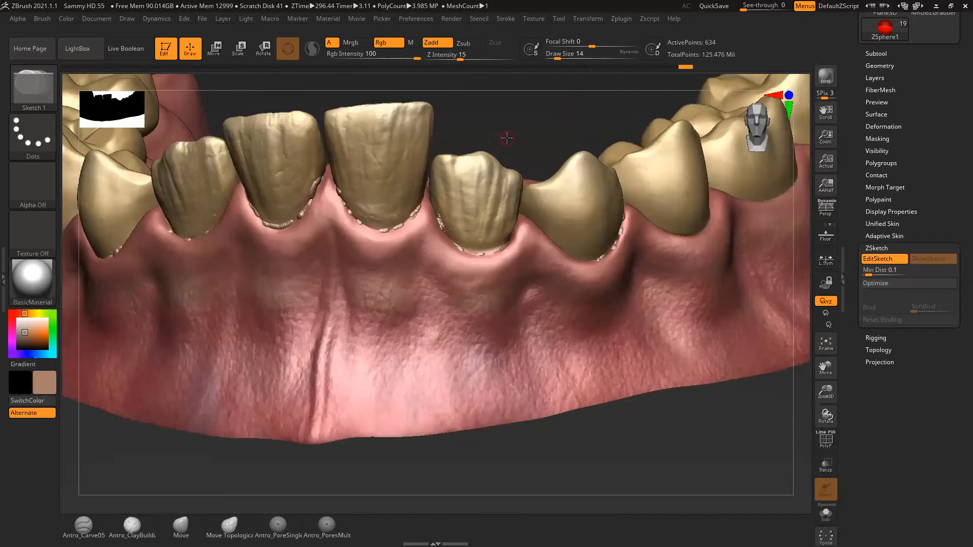
left_click_drag(506, 138, 494, 149)
left_click_drag(443, 228, 447, 234)
mouse_move(513, 131)
left_mouse_down()
mouse_move(532, 175)
mouse_move(588, 198)
left_mouse_up()
left_click_drag(625, 485, 630, 481)
left_click_drag(557, 273, 577, 260)
mouse_move(614, 456)
left_mouse_down()
mouse_move(577, 274)
mouse_move(554, 276)
left_mouse_up()
Set the draw size to 22 and smooth the sketched strands into the gum edges of the front teeth
key("space")
key("shift")
mouse_move(677, 276)
left_mouse_down("shift")
mouse_move(694, 270)
mouse_move(709, 237)
left_mouse_up("shift")
mouse_move(674, 452)
left_mouse_down()
mouse_move(537, 284)
mouse_move(526, 245)
mouse_move(478, 249)
left_mouse_up()
key("shift")
left_click_drag(607, 118, 522, 200)
left_click_drag(422, 205, 431, 219, "shift")
left_click_drag(553, 126, 603, 133)
left_click_drag(367, 240, 333, 228, "shift")
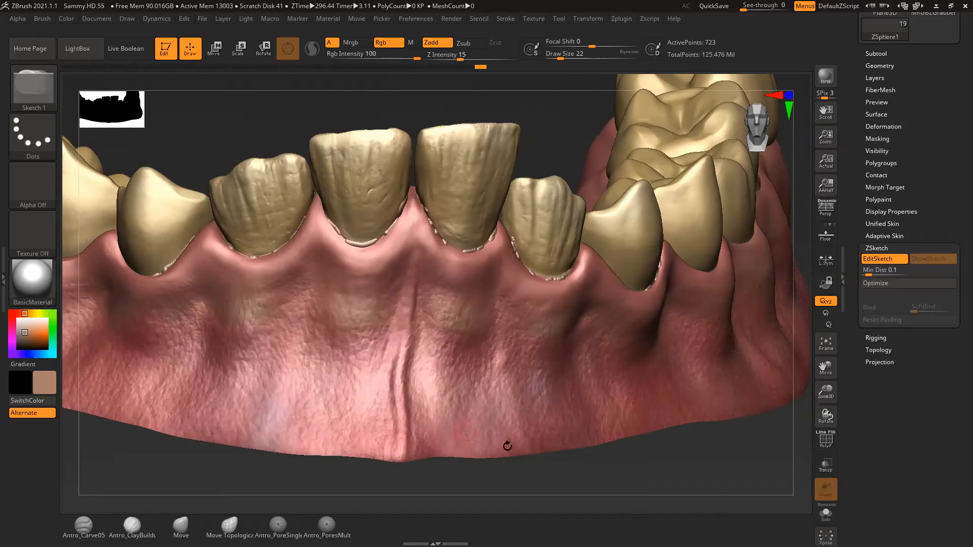
Set the draw size to 12, sketch finer strands along the lateral incisor's inner gum edge, and smooth them
left_click_drag(563, 480, 536, 480)
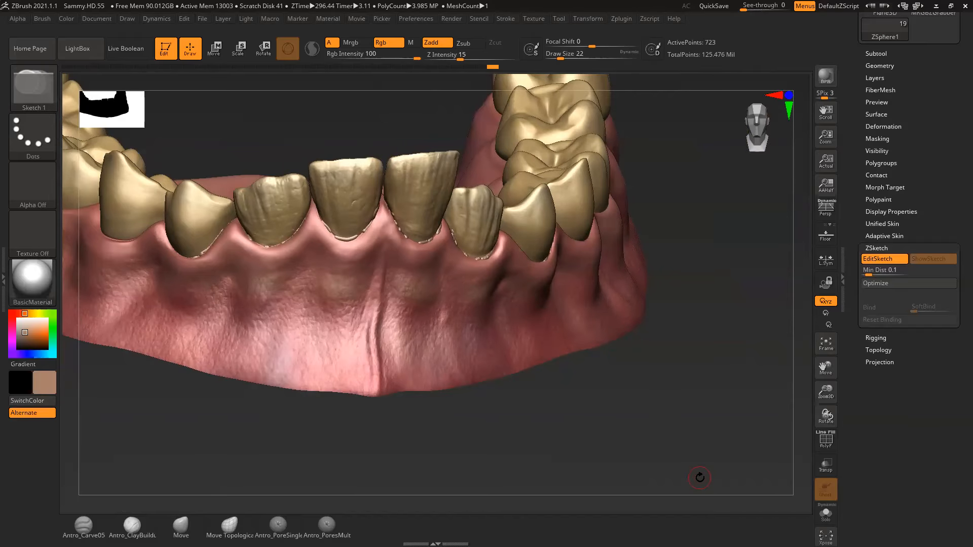
mouse_move(636, 450)
left_mouse_down()
mouse_move(604, 441)
mouse_move(622, 452)
left_mouse_up()
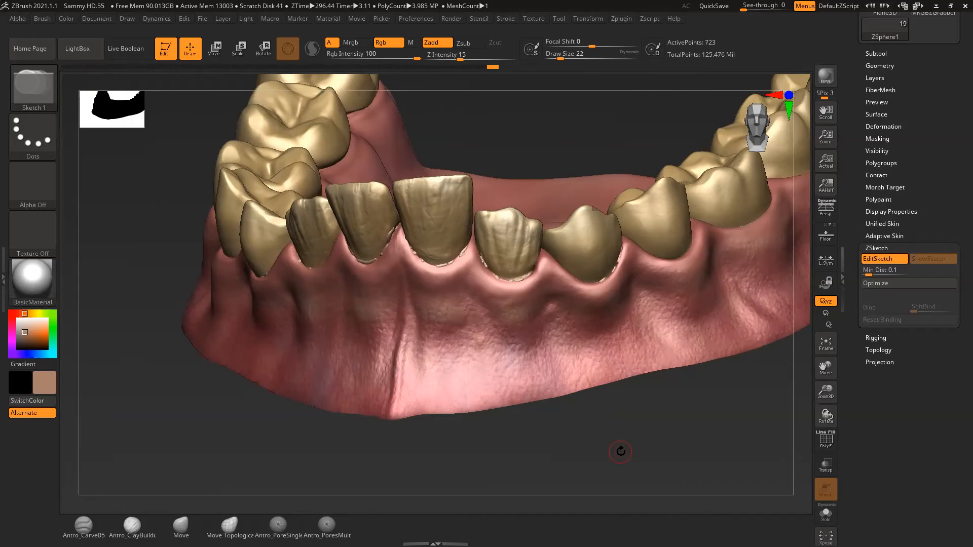
mouse_move(607, 450)
left_mouse_down()
mouse_move(646, 461)
mouse_move(610, 428)
left_mouse_up()
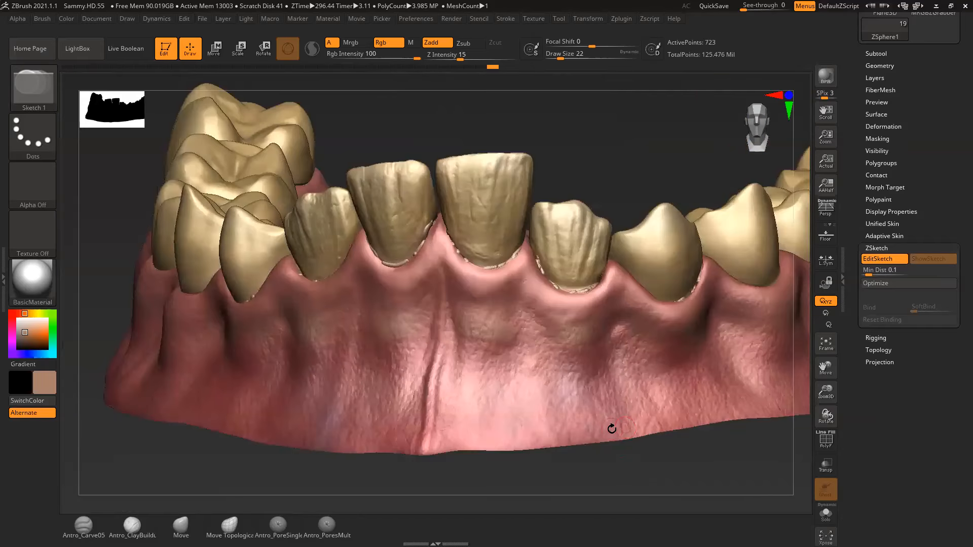
key("shift")
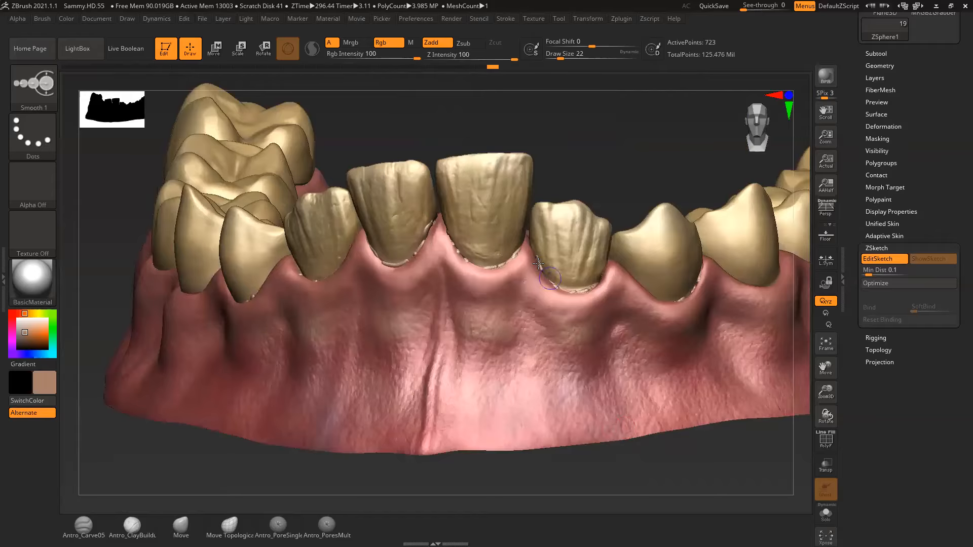
left_click_drag(615, 211, 581, 232)
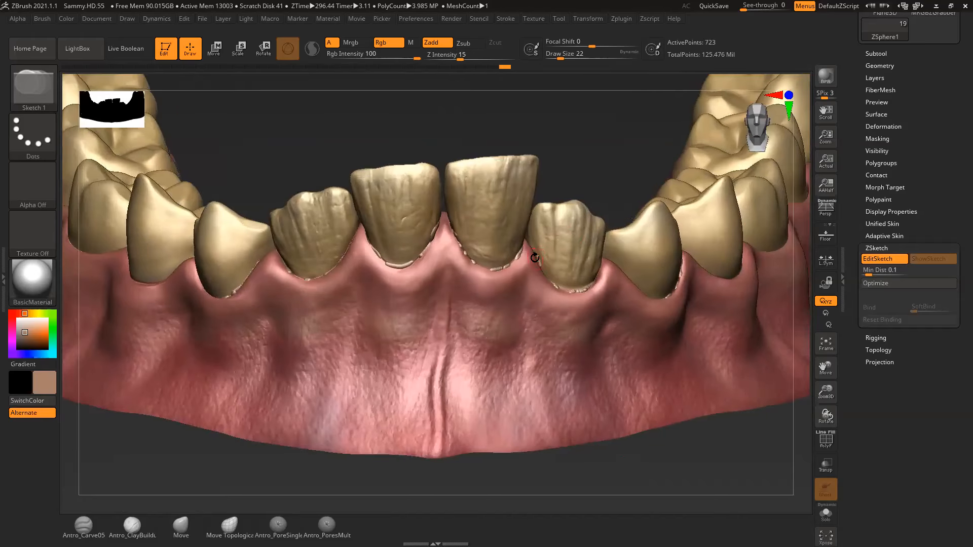
left_click_drag(585, 185, 586, 221)
key("space")
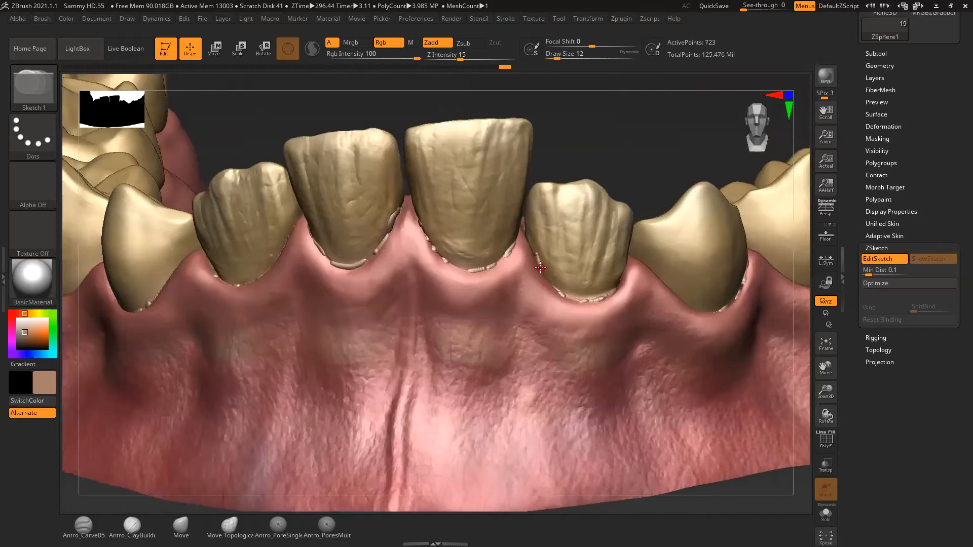
key("shift")
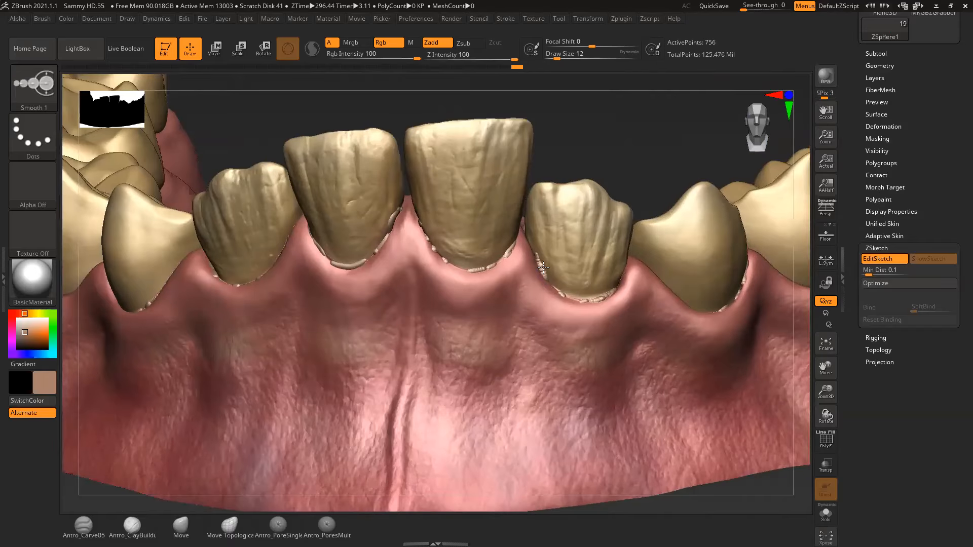
left_click_drag(549, 279, 537, 257, "shift")
key("shift")
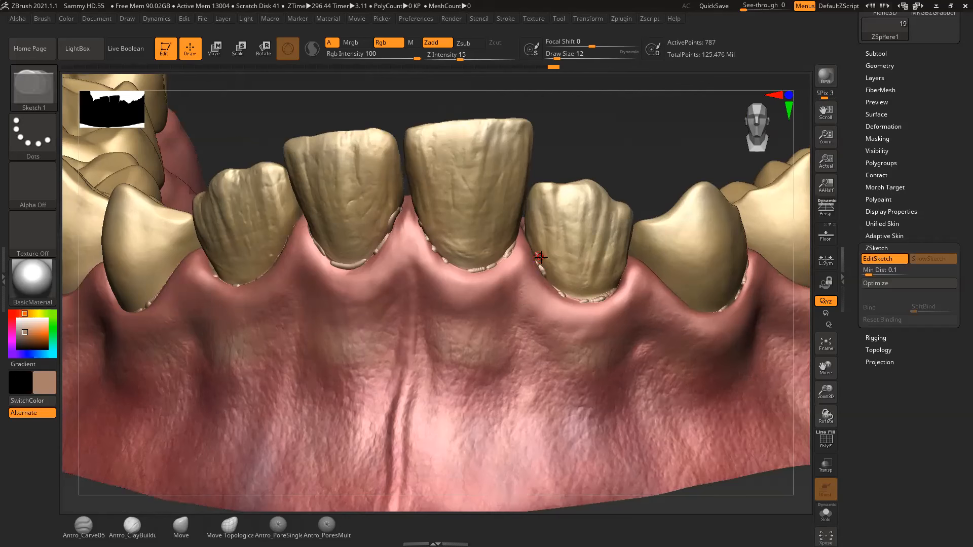
Add further short strands to the lateral incisor's inner gum edge
right_click_drag(571, 298, 561, 241)
left_click_drag(540, 269, 550, 281)
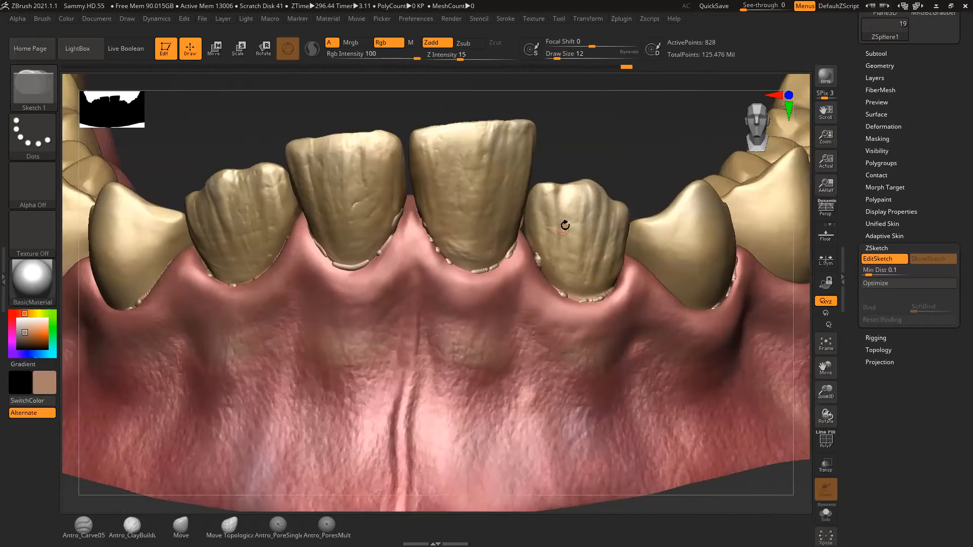
left_click_drag(584, 146, 629, 165)
left_click_drag(546, 271, 552, 281)
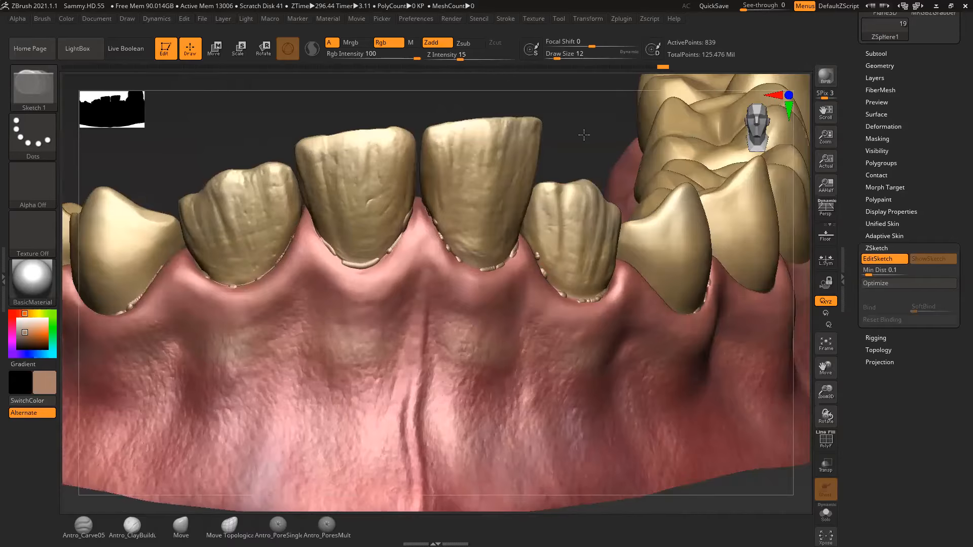
left_click_drag(586, 136, 539, 124)
mouse_move(582, 152)
left_mouse_down()
mouse_move(591, 136)
mouse_move(473, 230)
left_mouse_up()
left_click_drag(587, 152, 424, 245)
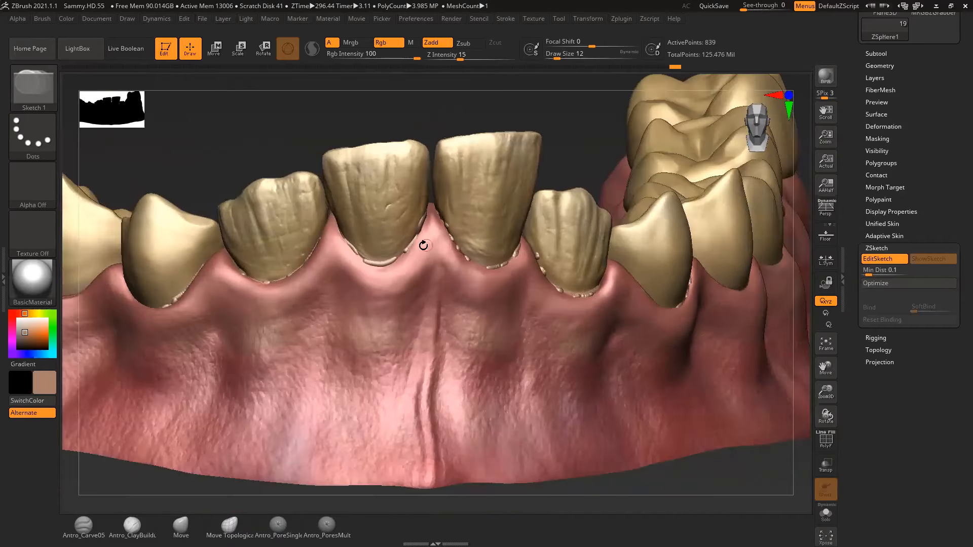
Place two small sketch blobs on the gum just below the gap between the central incisors
mouse_move(424, 290)
left_mouse_down()
mouse_move(418, 299)
mouse_move(441, 274)
left_mouse_up()
key("shift")
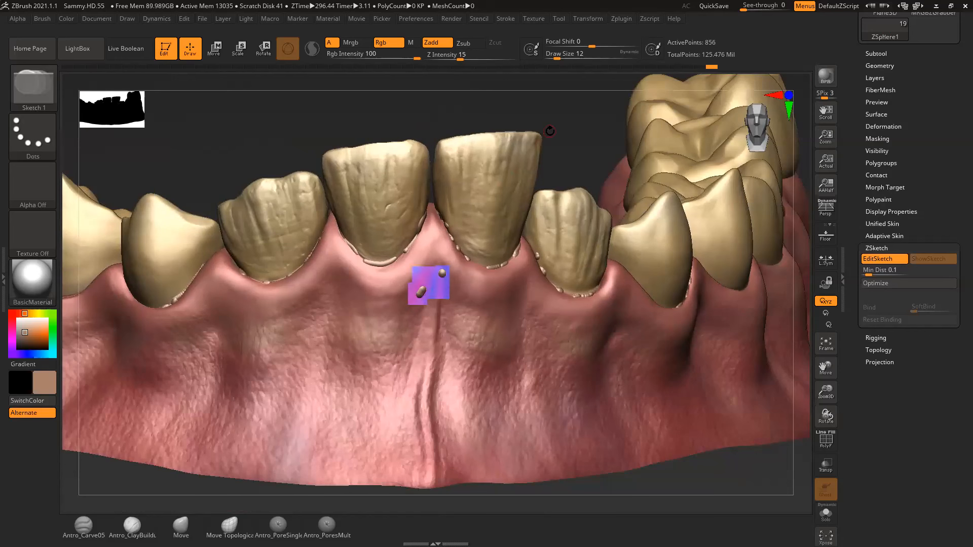
left_click_drag(549, 134, 588, 152)
left_click_drag(693, 209, 644, 203)
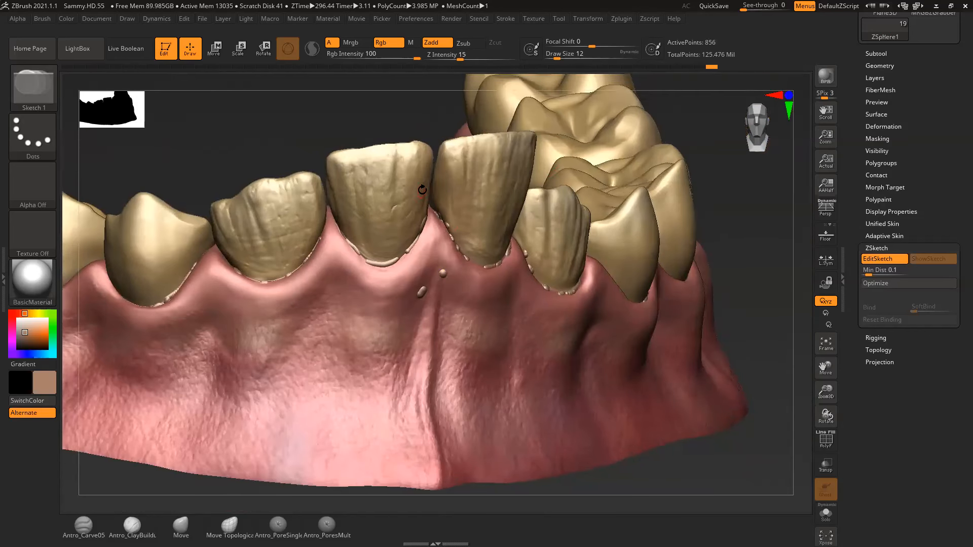
left_click_drag(674, 126, 420, 205)
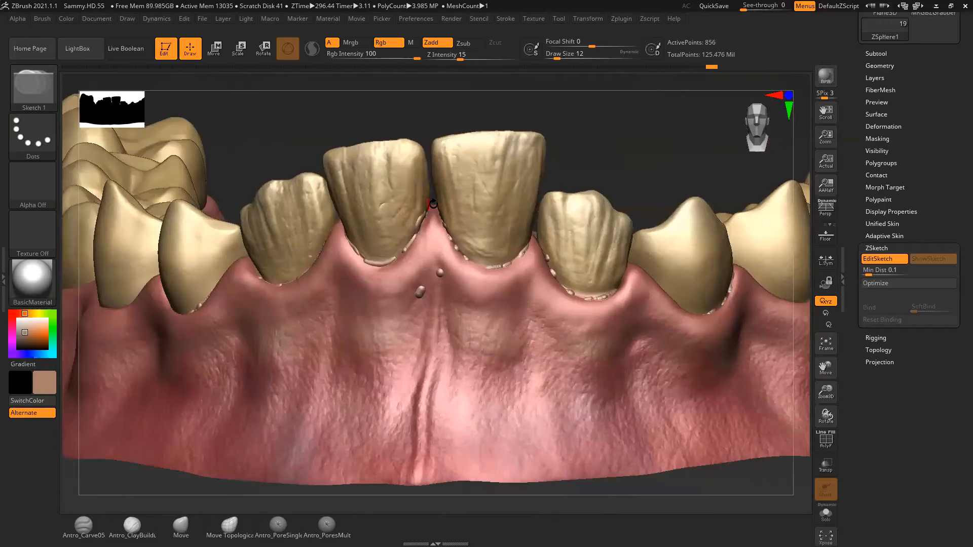
Sketch a short cluster of strands on the gum tip between the central incisors and smooth it
left_click_drag(570, 170, 603, 191, "alt")
left_click_drag(602, 191, 536, 195)
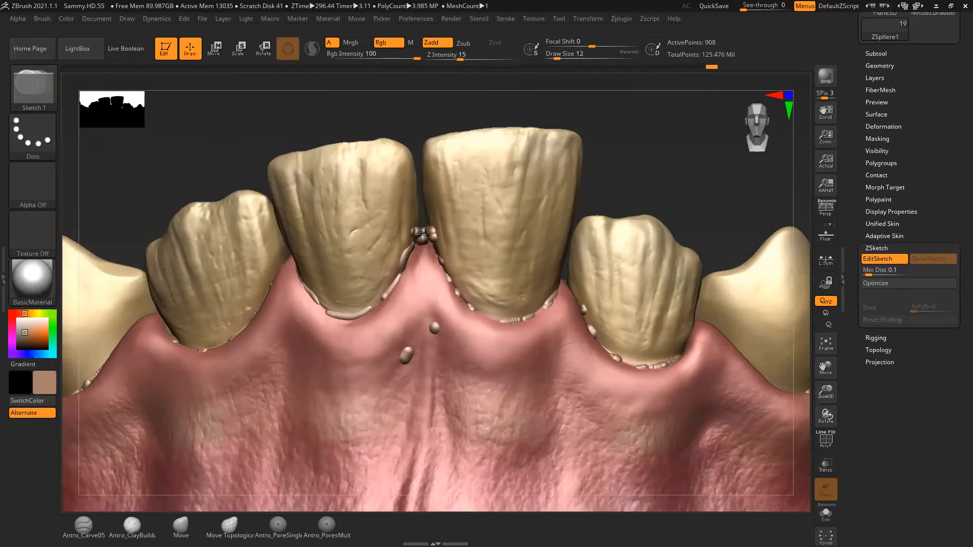
left_click_drag(424, 237, 429, 239)
mouse_move(429, 238)
left_mouse_down("shift")
mouse_move(435, 248)
mouse_move(418, 240)
left_mouse_up("shift")
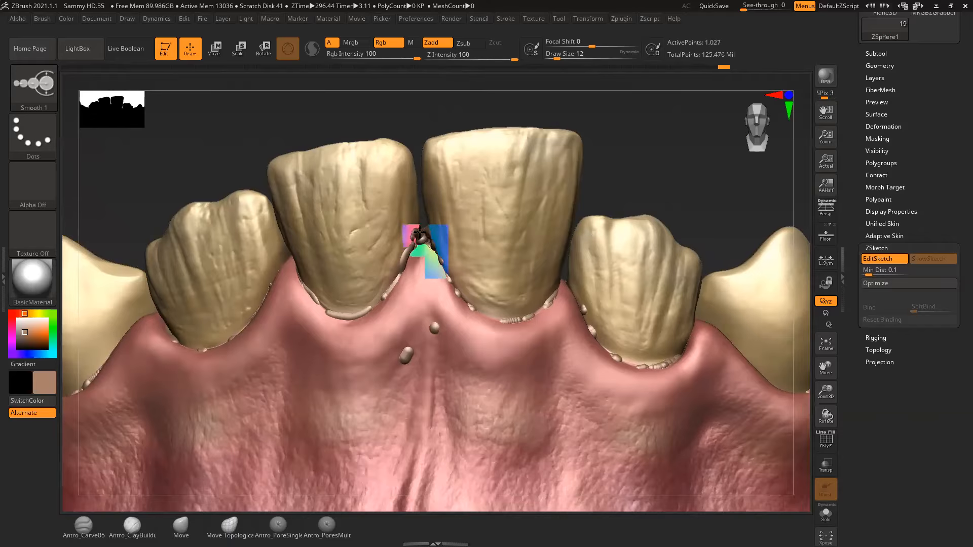
left_click_drag(648, 179, 617, 173)
left_click_drag(535, 115, 500, 157, "shift")
left_click_drag(424, 236, 429, 236, "shift")
Smooth the strands inside the gap between the central incisors, raising the draw size to 27 for the thicker part
mouse_move(603, 157)
left_mouse_down()
mouse_move(647, 148)
mouse_move(675, 186)
mouse_move(608, 222)
mouse_move(588, 253)
left_mouse_up()
left_click_drag(588, 254, 510, 251)
mouse_move(430, 242)
left_mouse_down("shift")
mouse_move(386, 233)
mouse_move(422, 234)
mouse_move(394, 236)
left_mouse_up("shift")
key("space")
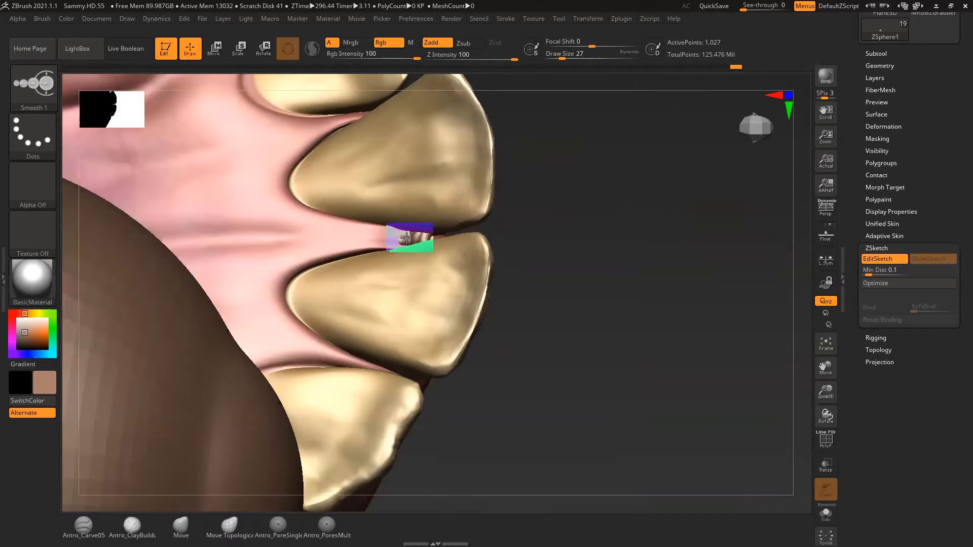
mouse_move(580, 250)
left_mouse_down()
mouse_move(520, 219)
mouse_move(486, 223)
left_mouse_up()
left_click_drag(421, 233, 389, 239, "shift")
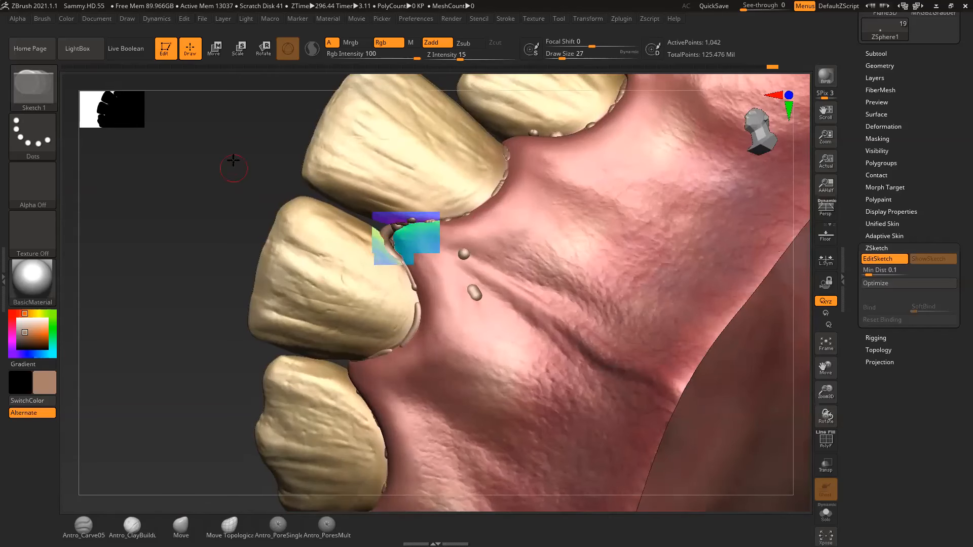
Add thicker sketch blobs on the gum tip between the central incisors and blend them by smoothing
left_click_drag(232, 164, 447, 241)
left_click_drag(809, 351, 392, 225)
left_click(392, 224)
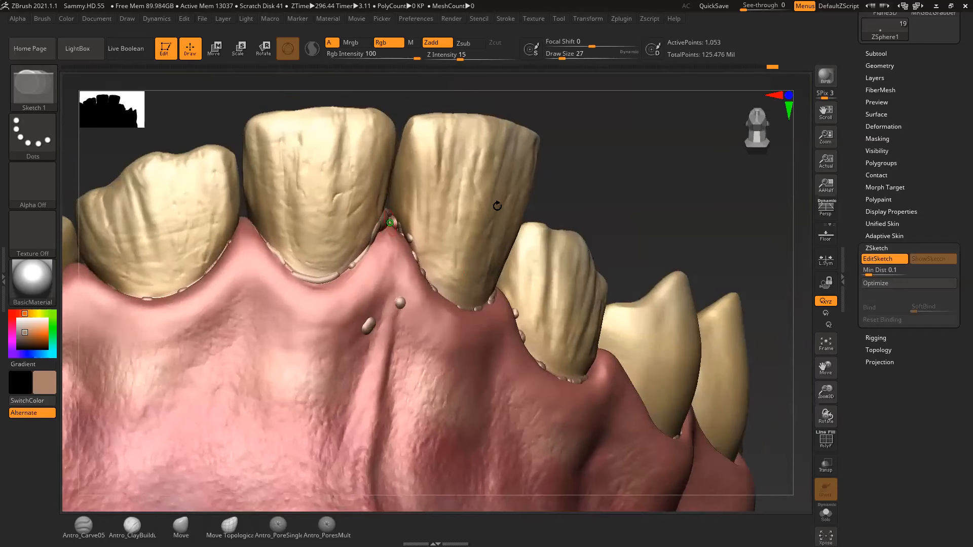
left_click_drag(647, 160, 544, 191)
left_click_drag(397, 224, 394, 217)
key("shift")
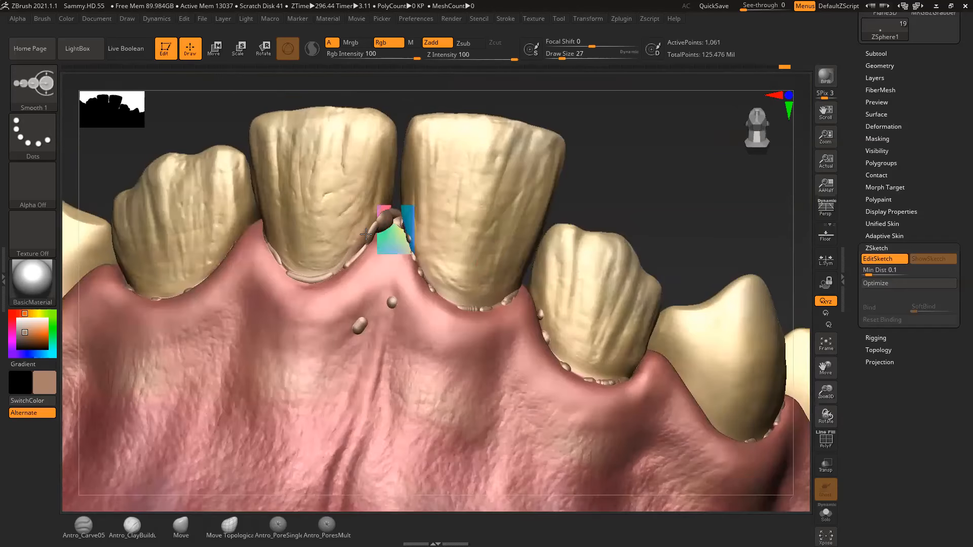
left_click_drag(619, 147, 634, 161)
mouse_move(798, 412)
left_mouse_down("alt")
mouse_move(755, 339)
mouse_move(713, 306)
left_mouse_up("alt")
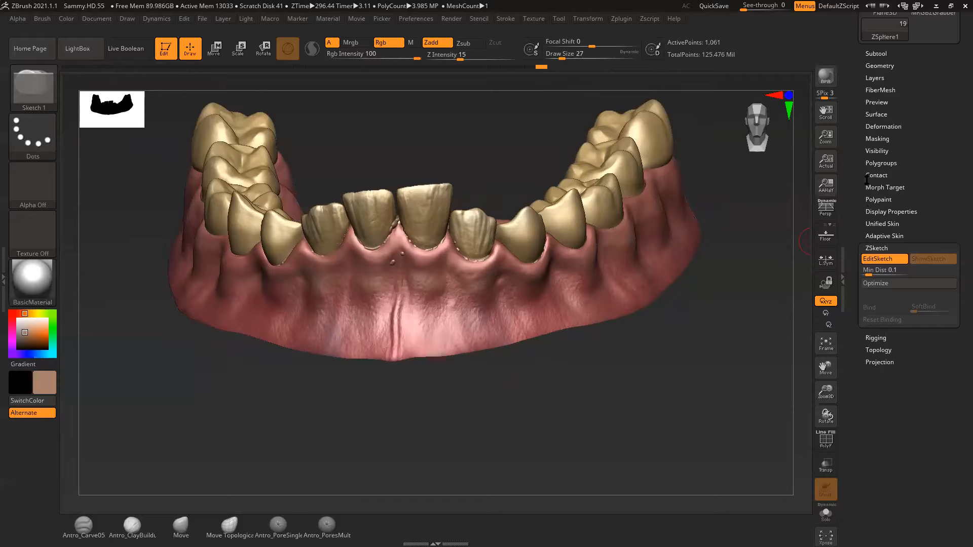
Try to sketch a vertical strand rising from the lower central incisor's biting edge, thickening its base at draw size 12
left_click_drag(681, 390, 519, 287)
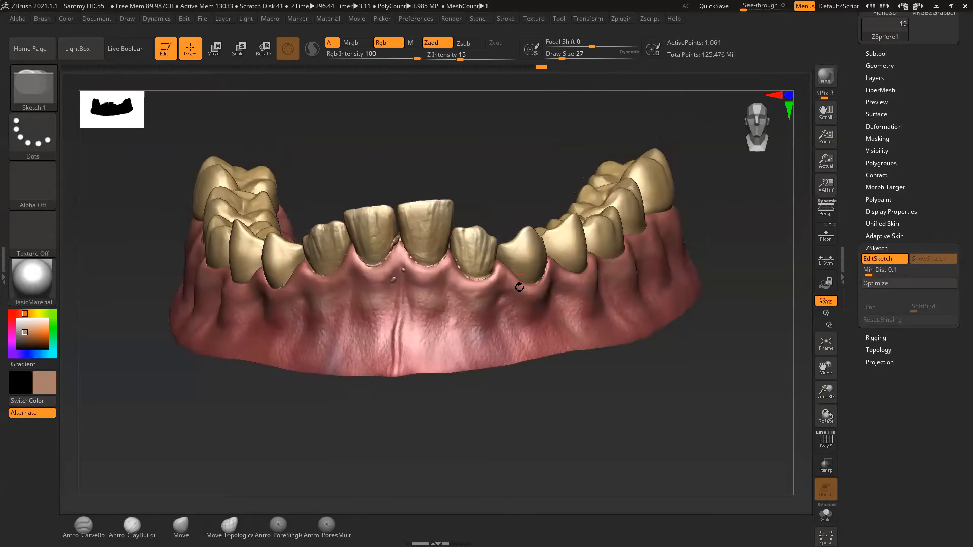
left_click_drag(451, 203, 449, 101)
mouse_move(500, 180)
left_mouse_down("alt")
mouse_move(485, 235)
mouse_move(461, 199)
mouse_move(461, 180)
left_mouse_up("alt")
key("ctrl+z")
key("space")
left_click(479, 236)
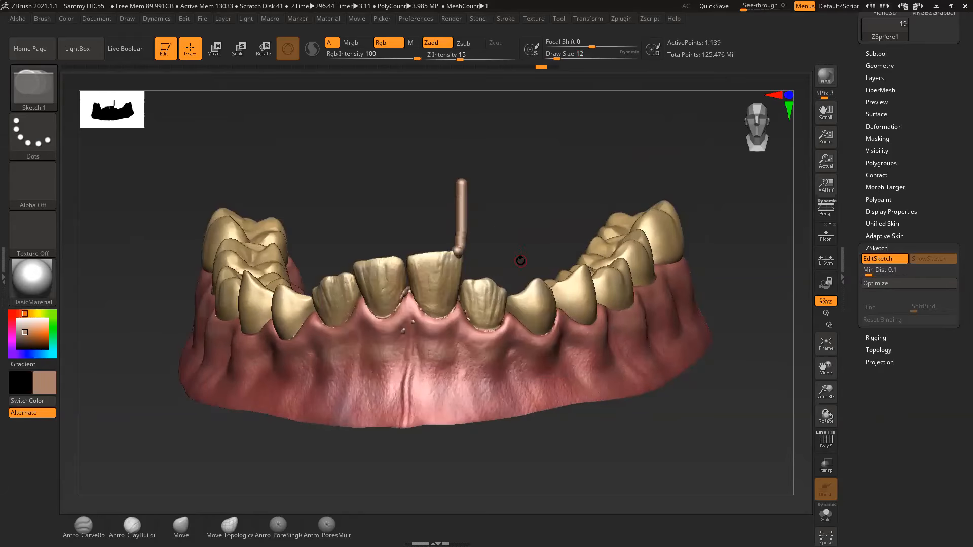
key("shift")
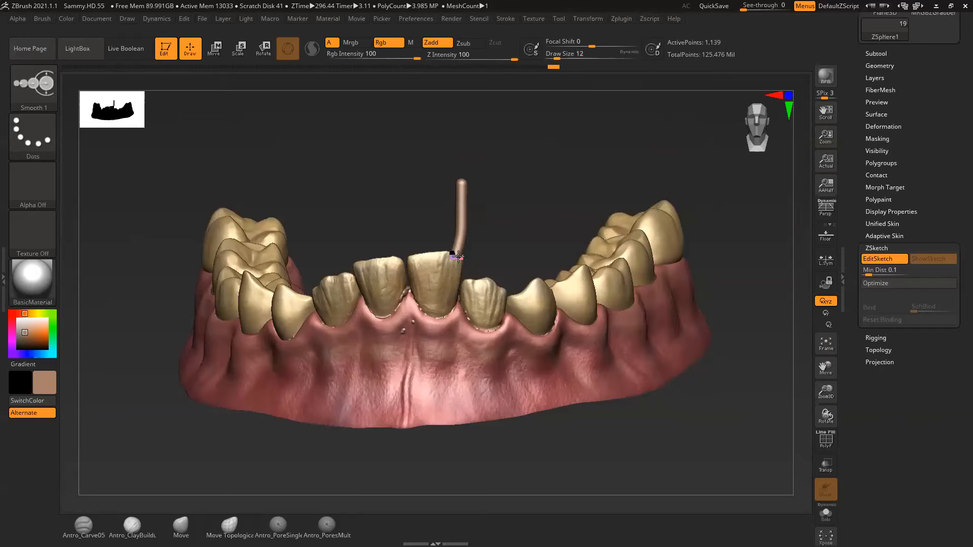
mouse_move(479, 189)
left_mouse_down()
mouse_move(555, 204)
mouse_move(478, 191)
mouse_move(456, 290)
left_mouse_up()
key("ctrl+z")
Set the draw size to 7 and make the TeethUpper1 subtool visible
key("space")
left_click_drag(865, 58, 865, 231)
left_click(872, 257)
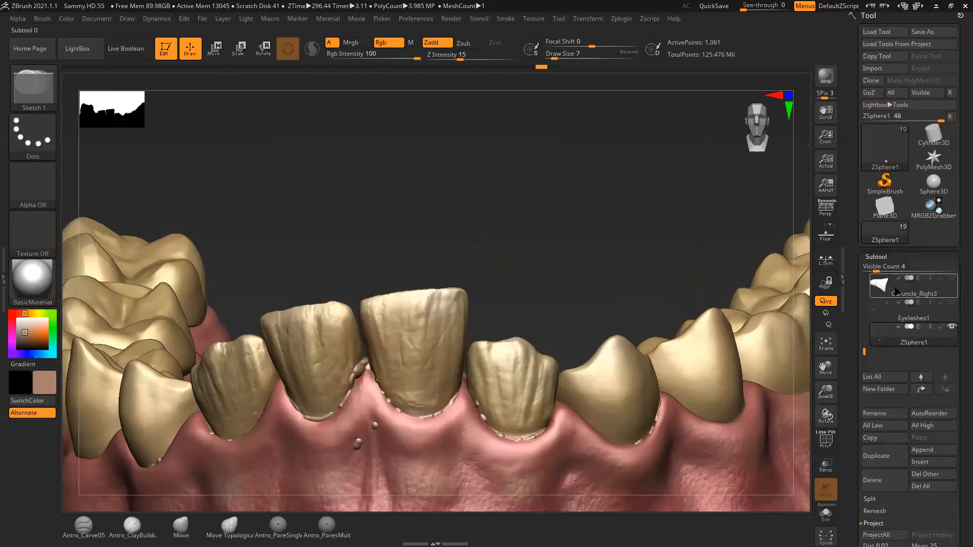
left_click_drag(862, 315, 865, 278)
left_click(952, 302)
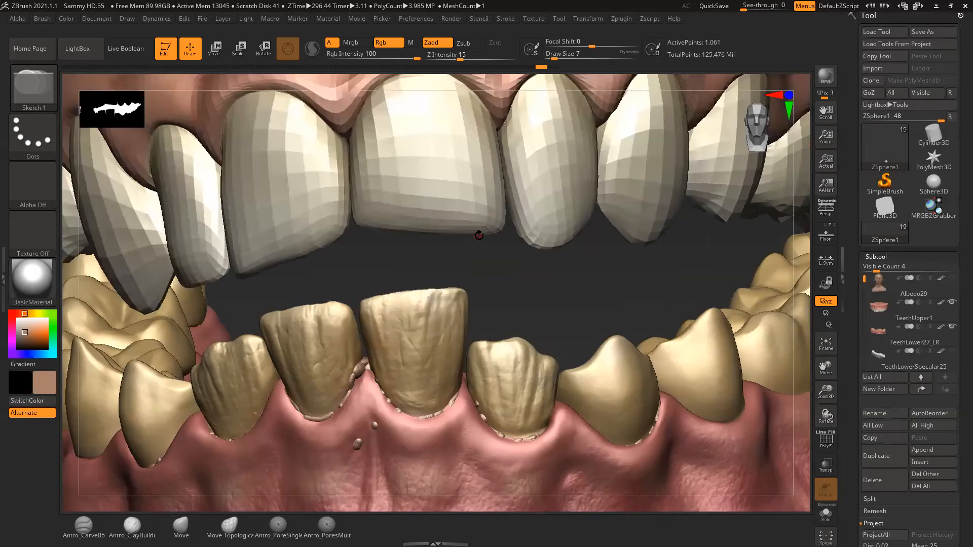
Sketch a thin strand linking the upper and lower central incisors and smooth it with a draw size of 44
mouse_move(476, 233)
left_mouse_down()
mouse_move(456, 287)
mouse_move(517, 286)
mouse_move(506, 278)
left_mouse_up()
key("space")
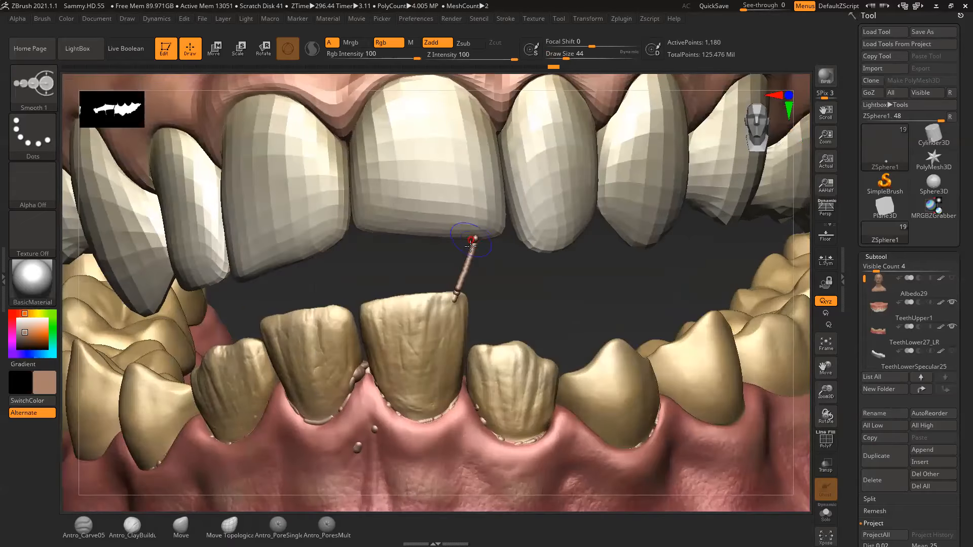
mouse_move(463, 275)
left_mouse_down("shift")
mouse_move(457, 295)
mouse_move(435, 298)
mouse_move(456, 291)
left_mouse_up("shift")
key("space")
key("ctrl+z")
Set the draw size to 12, extend the strand's base along the lower incisor's biting edge, and smooth it
key("space")
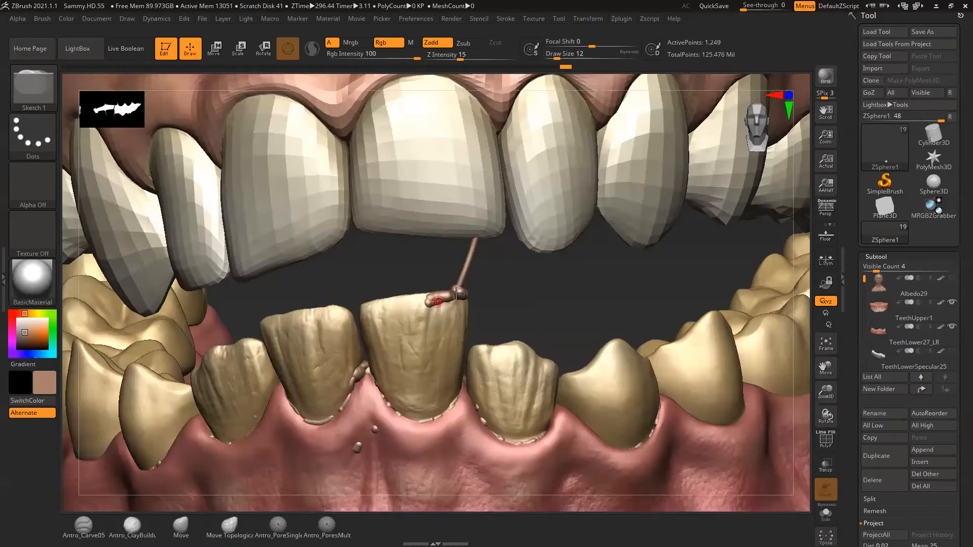
left_click_drag(452, 293, 435, 301, "shift")
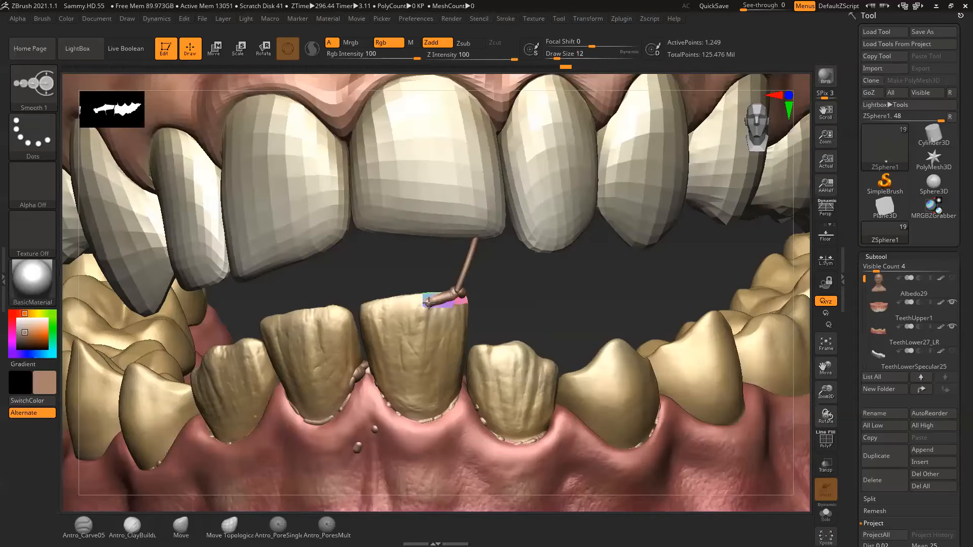
key("space")
left_click_drag(444, 295, 452, 292)
Set the draw size to 13, thicken the strand's attachment at the upper incisor's edge, and smooth it
left_click_drag(522, 265, 473, 240)
key("space")
left_click(484, 237)
key("ctrl+z")
key("space")
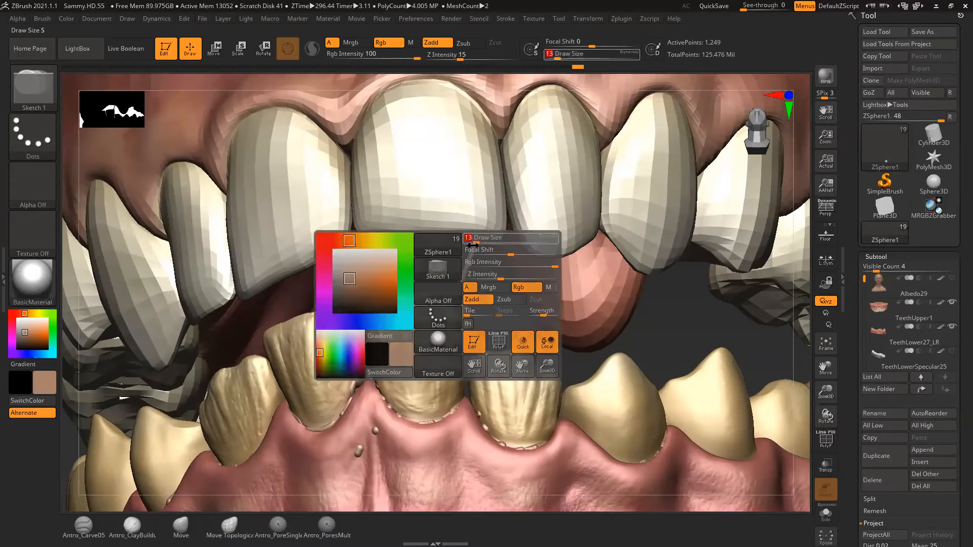
left_click(472, 243)
key("ctrl+z")
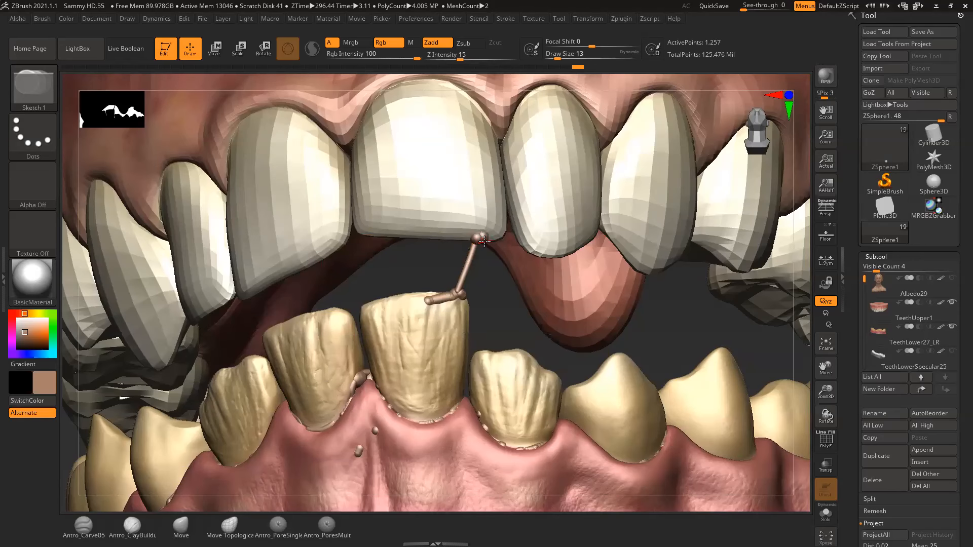
left_click_drag(495, 287, 477, 241)
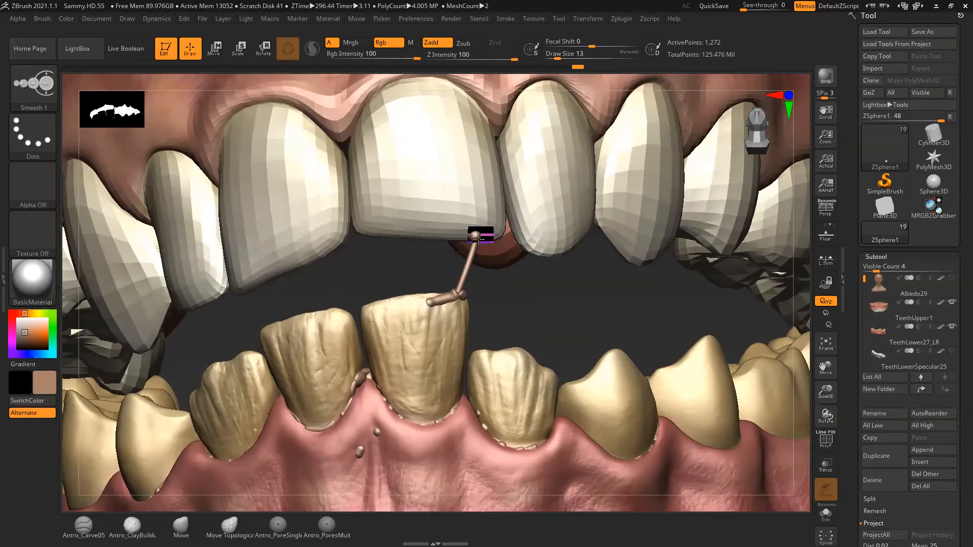
mouse_move(565, 303)
left_mouse_down()
mouse_move(524, 274)
mouse_move(553, 293)
left_mouse_up()
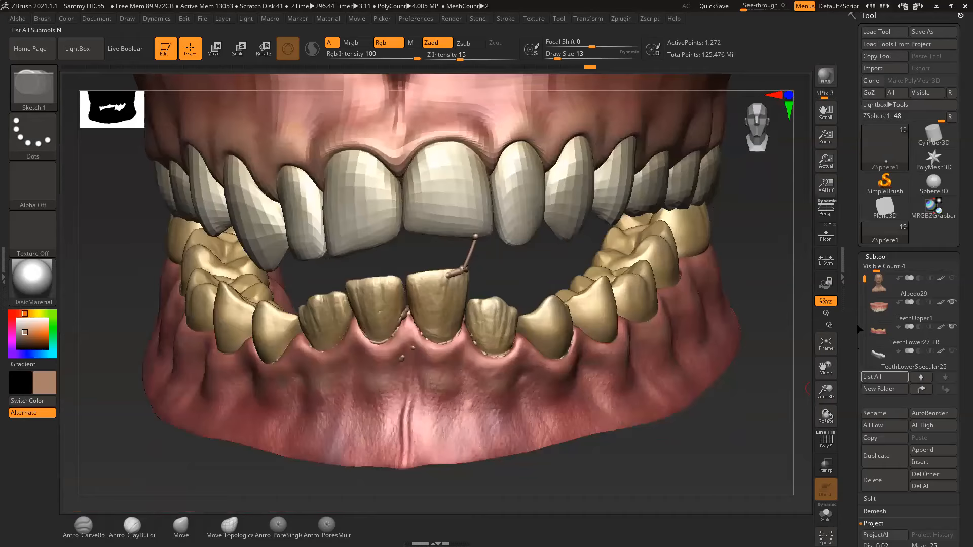
Set the ZSphere sketch's Unified Skin options to SDiv 2 and resolution 224
scroll(859, 314, "down", 5)
scroll(842, 234, "down", 1)
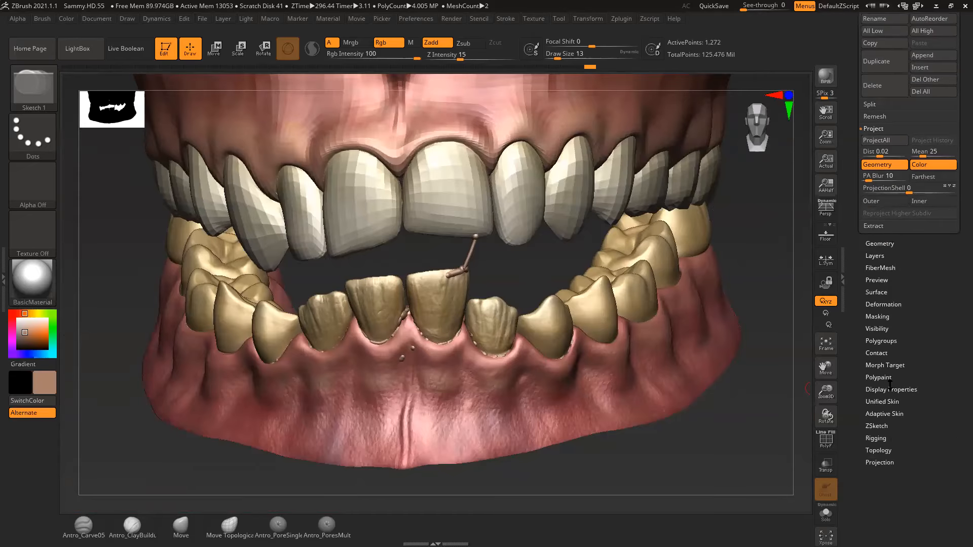
left_click(891, 402)
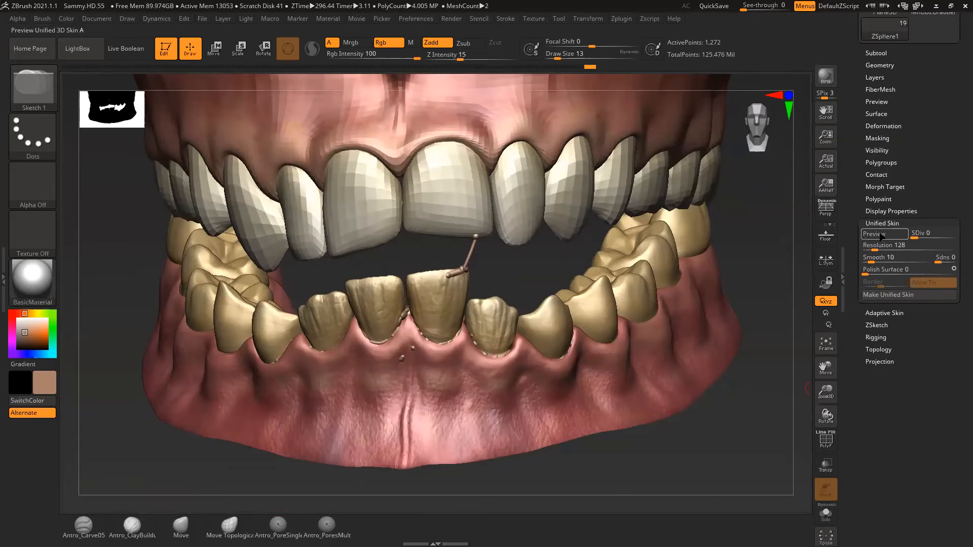
left_click(882, 234)
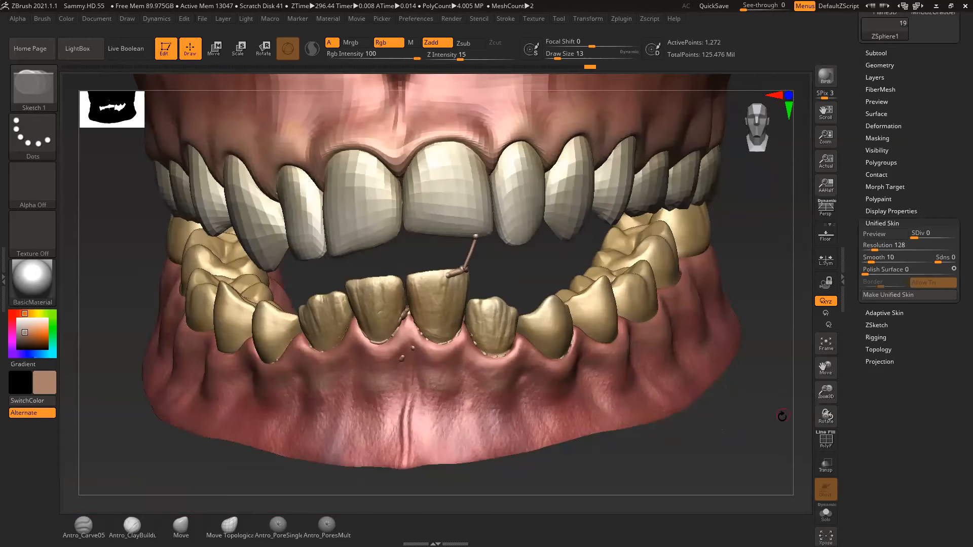
left_click(884, 312)
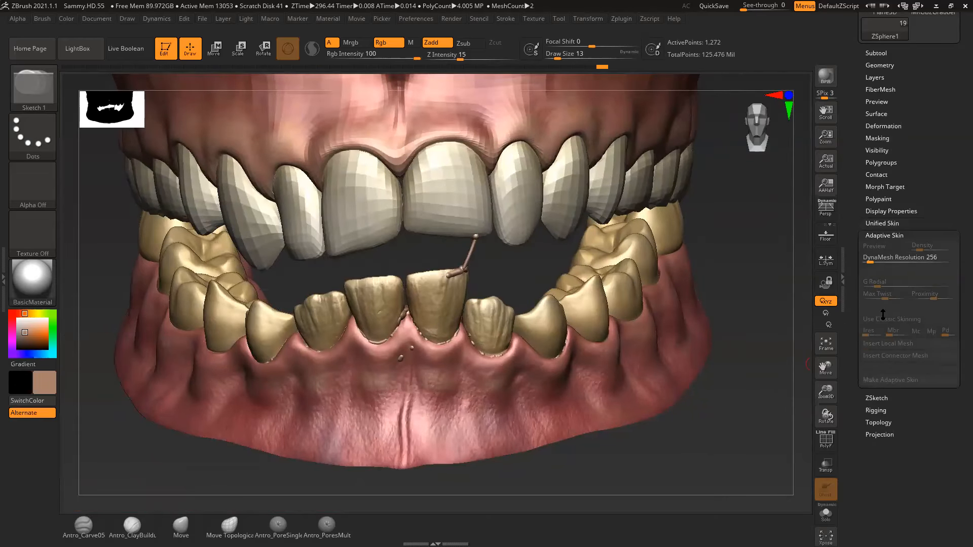
left_click(883, 224)
left_click_drag(915, 236, 883, 248)
Locate the ZSphere1 subtool in the subtool list and preview its unified skin
left_click_drag(858, 189, 858, 273)
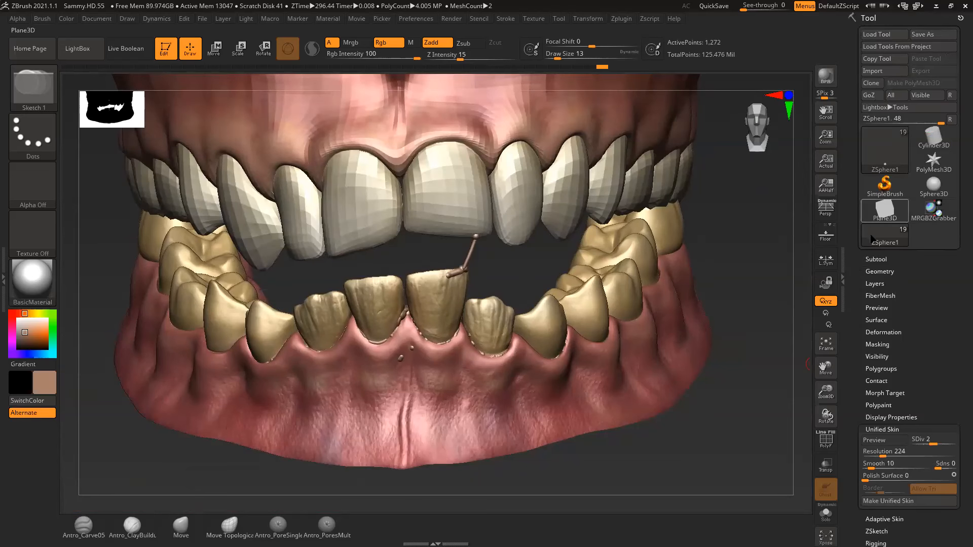
left_click(876, 259)
left_click_drag(863, 282, 865, 360)
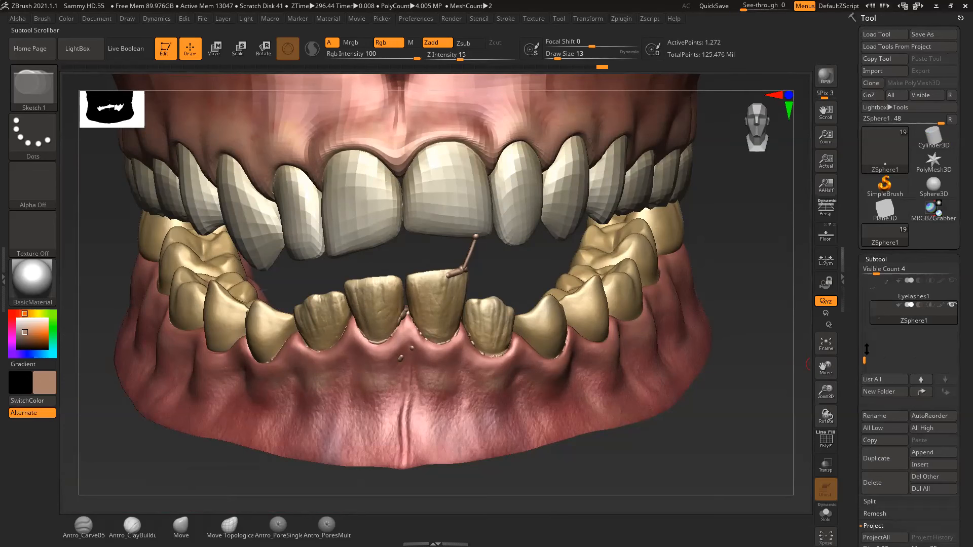
left_click_drag(853, 318, 848, 188)
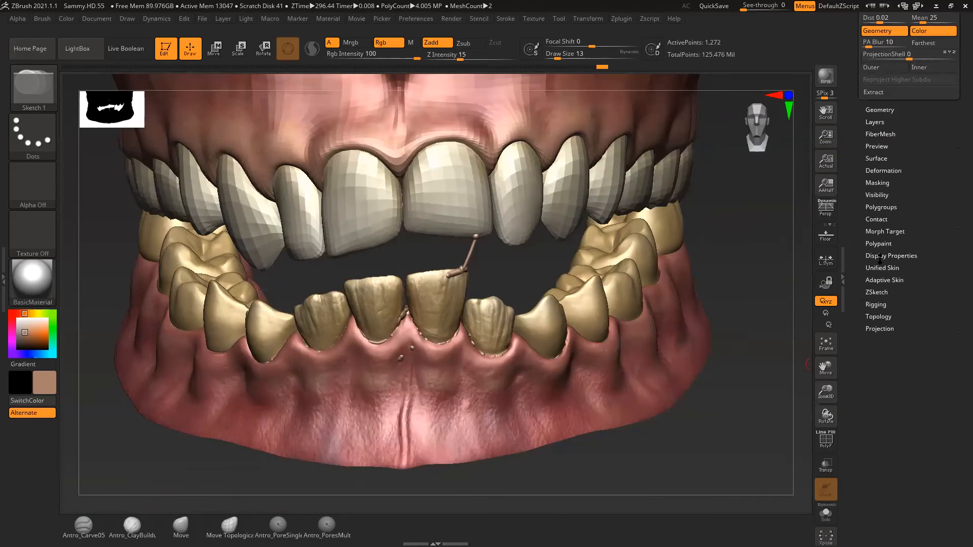
left_click(881, 268)
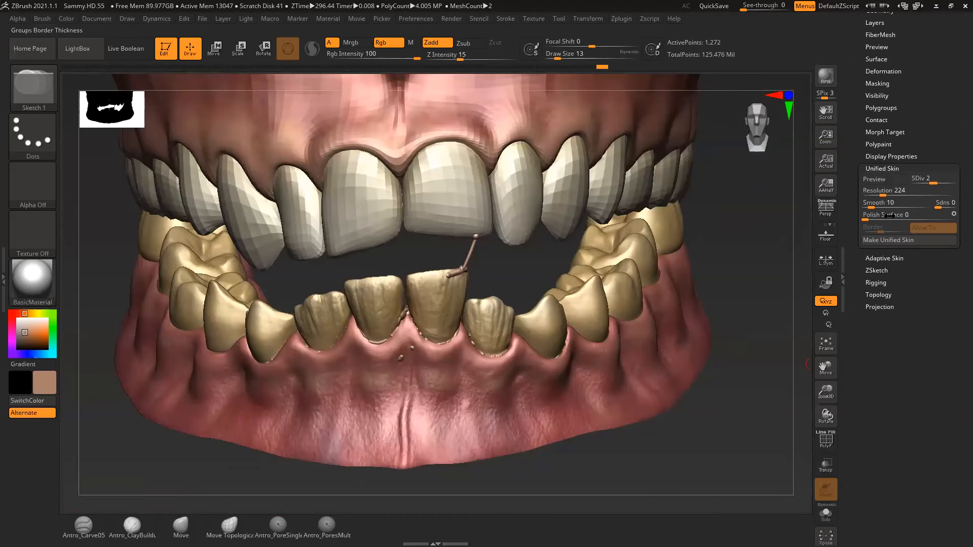
left_click(882, 180)
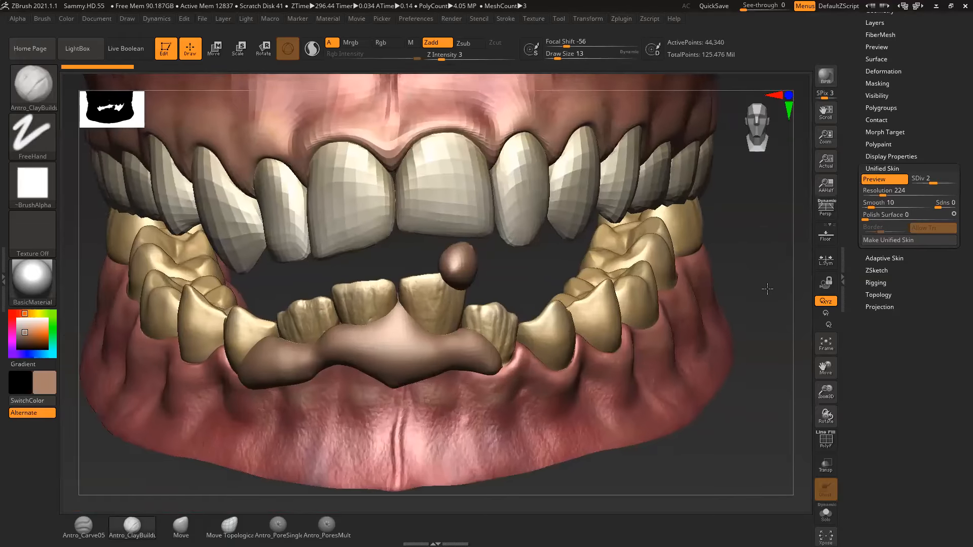
Set the unified skin's SDiv to 4 and its resolution to 320, and leave the preview
left_click_drag(767, 289, 770, 299, "alt")
left_click_drag(934, 183, 953, 184)
left_click(893, 181)
left_click(893, 181)
left_click(893, 180)
left_click(893, 192)
type("320")
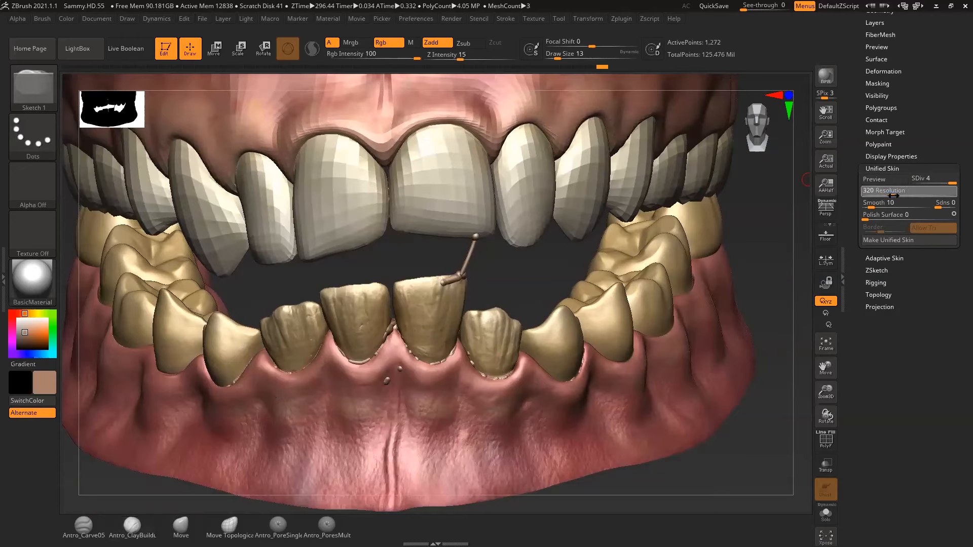
Set the unified skin's resolution to 560 and its SDiv to 2, and check the preview
left_click_drag(912, 198, 913, 197)
left_click(934, 183)
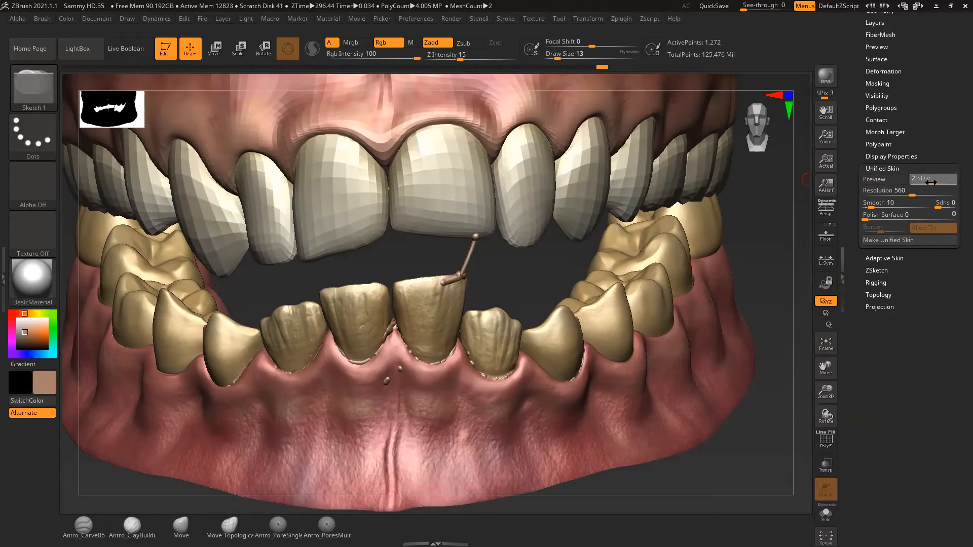
left_click(871, 180)
left_click(873, 181)
Raise the unified skin's resolution to 832 and finally 896, previewing the sketch at each value
left_click_drag(913, 196, 936, 196)
left_click(891, 183)
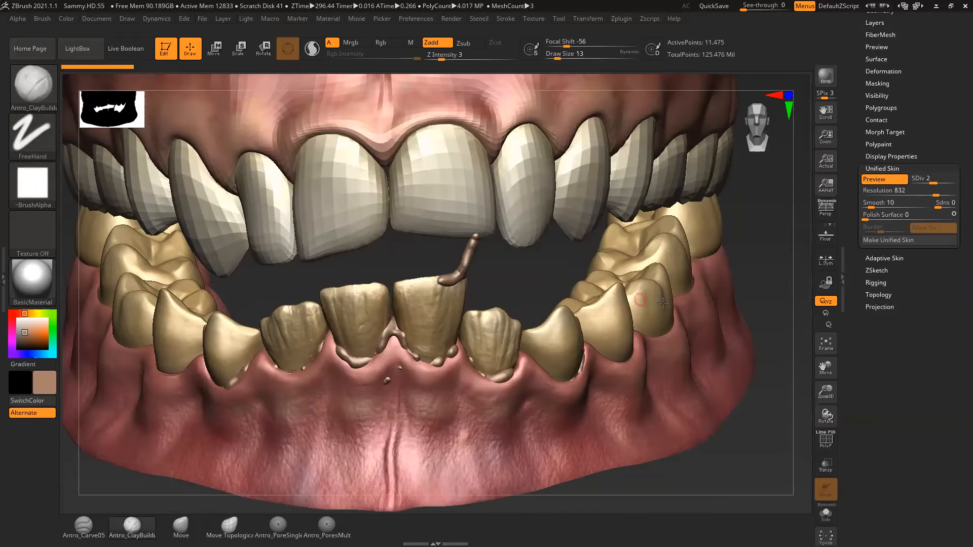
left_click(882, 180)
left_click_drag(933, 195, 941, 195)
left_click(878, 180)
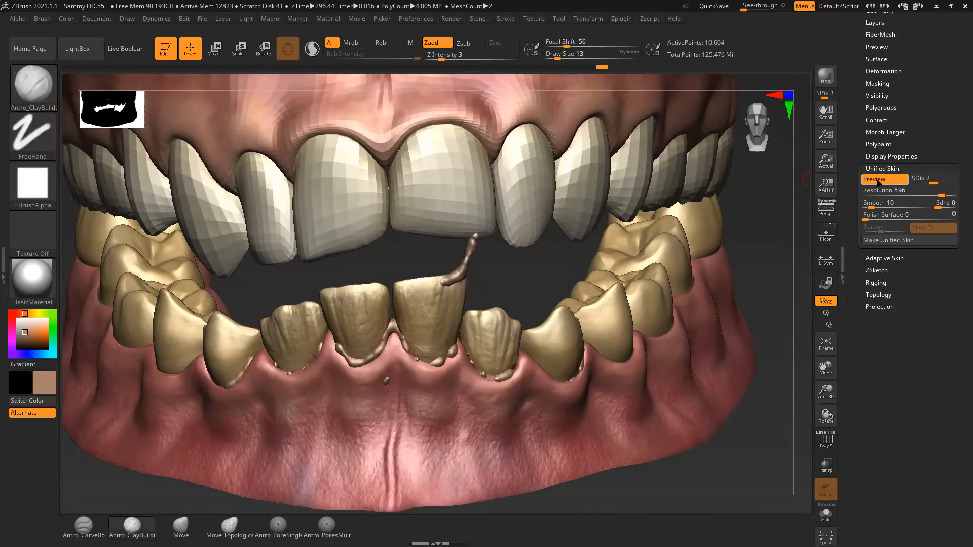
Convert the previewed skin into a separate PolyMesh3D tool and switch back to the ZSphere1 tool
left_click_drag(789, 234, 750, 235)
left_click_drag(860, 145, 859, 228)
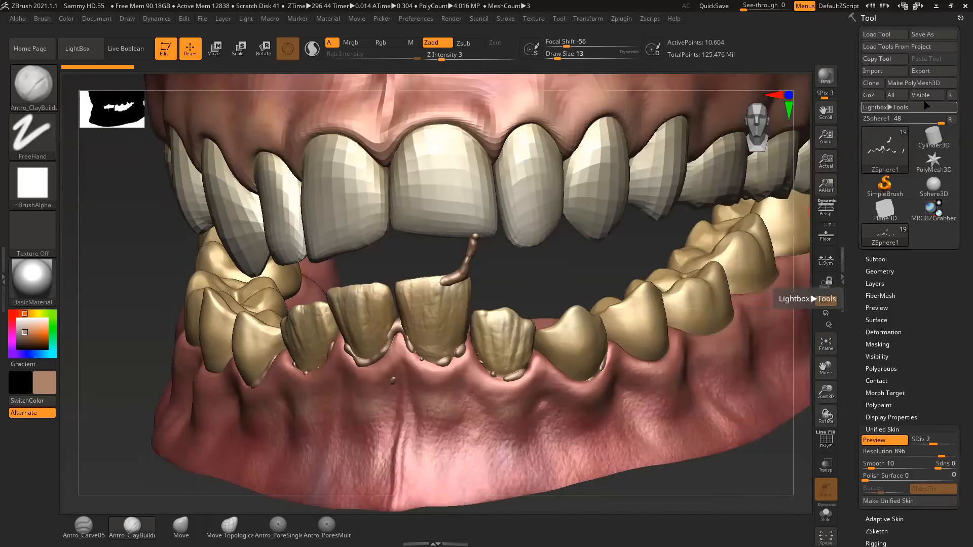
left_click(915, 83)
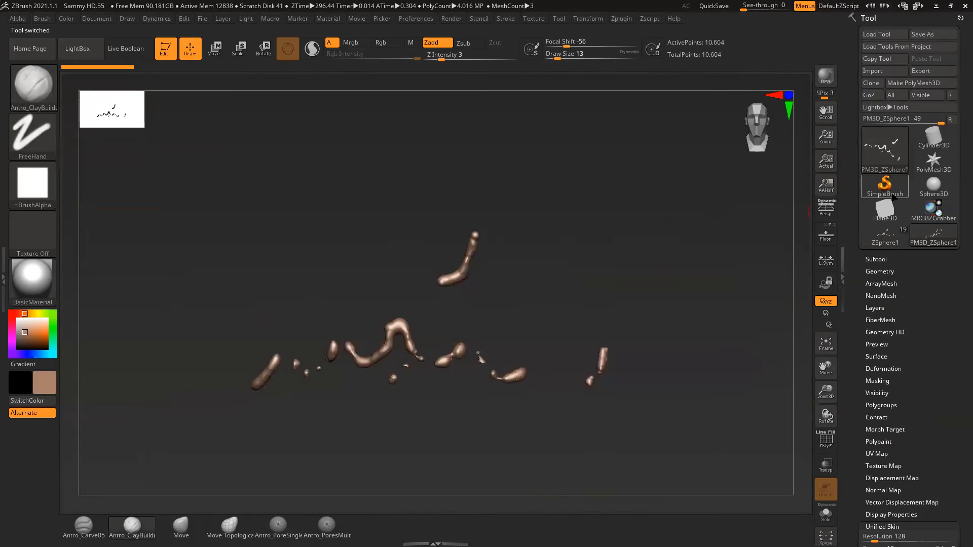
left_click(894, 244)
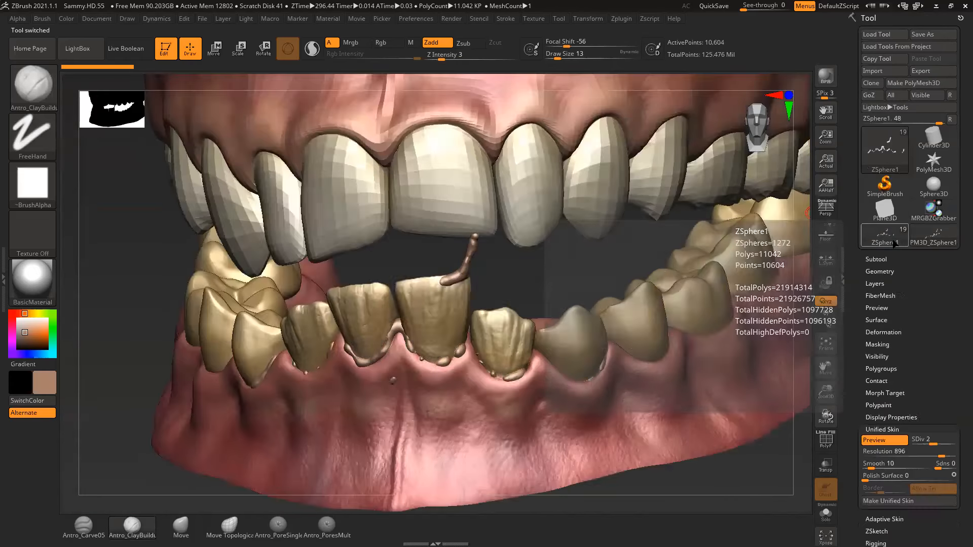
Append the converted saliva polymesh as a subtool and select PM3D_ZSphere2 for editing
left_click(878, 259)
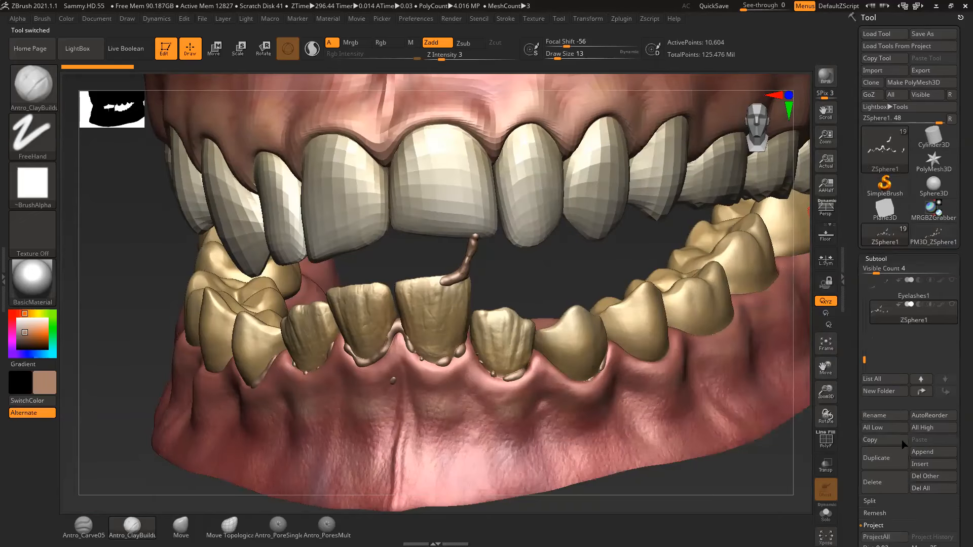
left_click(938, 454)
left_click(628, 367)
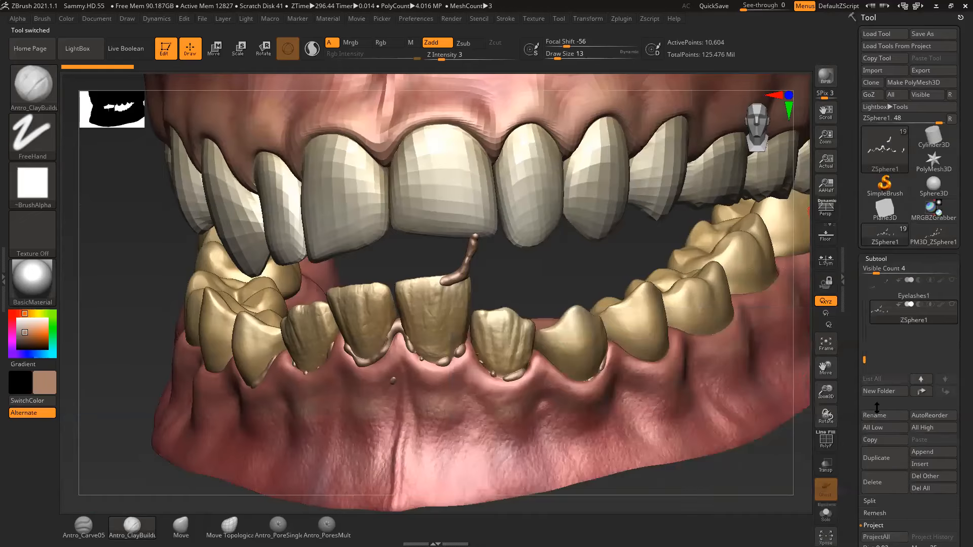
left_click(913, 339)
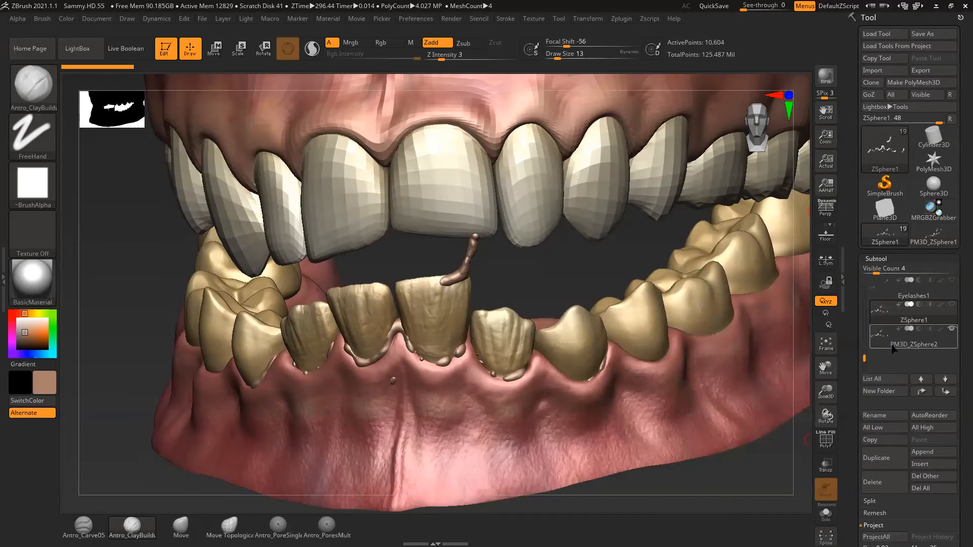
Smooth the saliva strands and droplets along the lower gumline with a draw size of 27
key("space")
left_click_drag(479, 257, 503, 304)
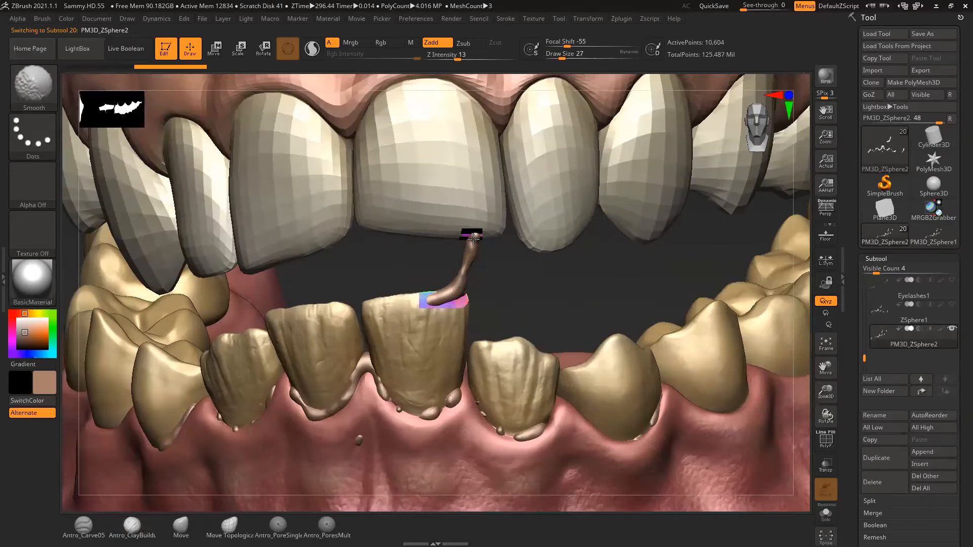
mouse_move(451, 398)
left_mouse_down("shift")
mouse_move(428, 415)
mouse_move(375, 394)
mouse_move(357, 363)
mouse_move(337, 400)
mouse_move(308, 412)
left_mouse_up("shift")
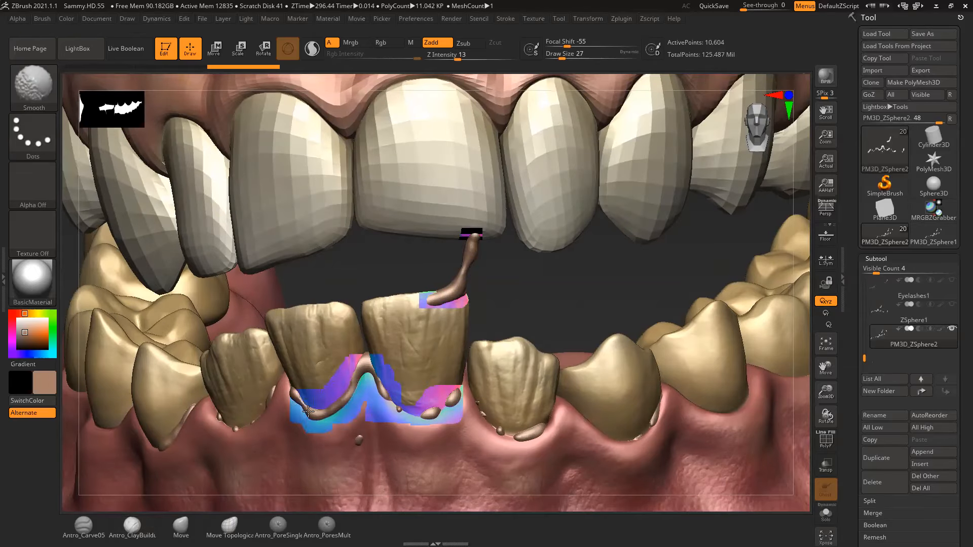
left_click_drag(361, 430, 354, 446, "shift")
left_click_drag(265, 424, 165, 444, "shift")
left_click_drag(595, 282, 650, 285)
mouse_move(510, 419)
left_mouse_down("shift")
mouse_move(534, 442)
mouse_move(500, 404)
left_mouse_up("shift")
left_click_drag(536, 280, 544, 282)
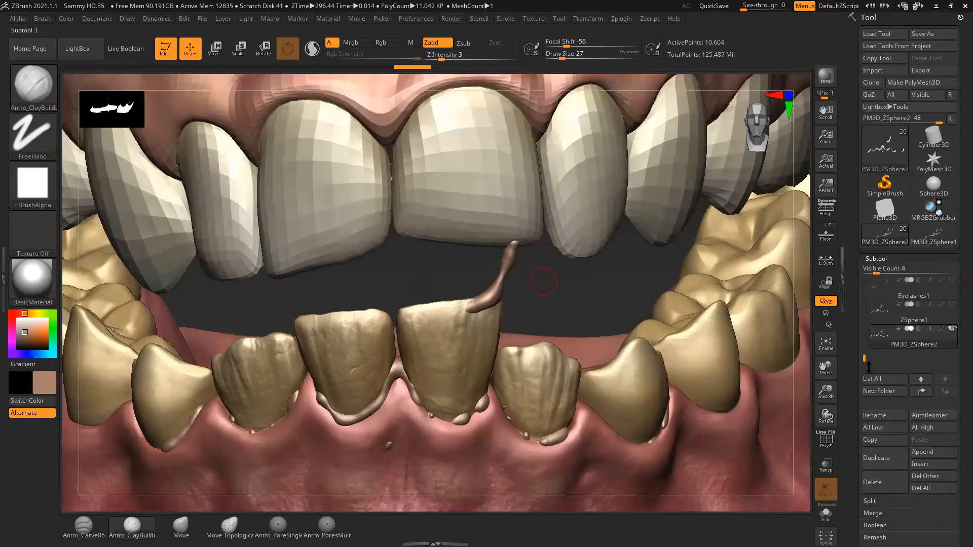
ZRemesh the saliva subtool with a target polygon count of 5 and check the new topology
left_click_drag(852, 368, 862, 256)
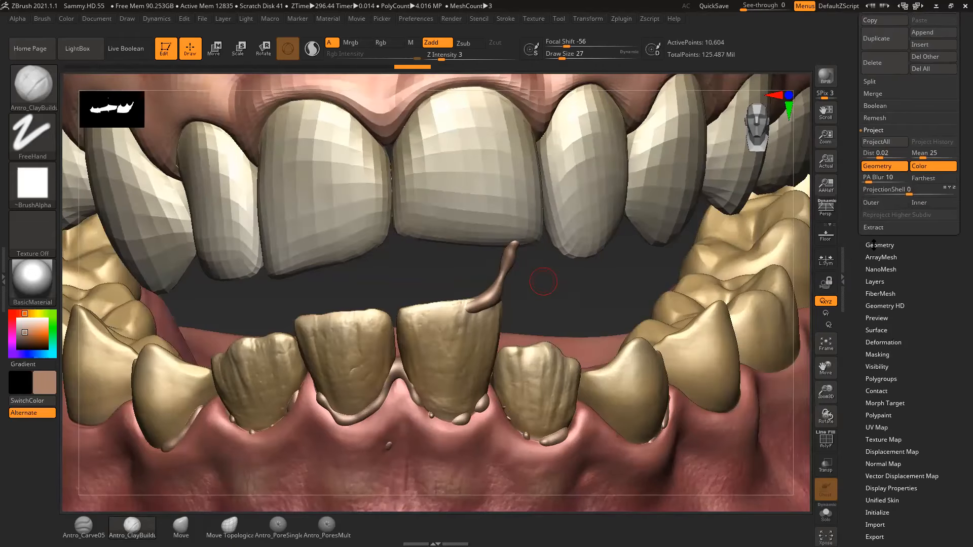
left_click(877, 244)
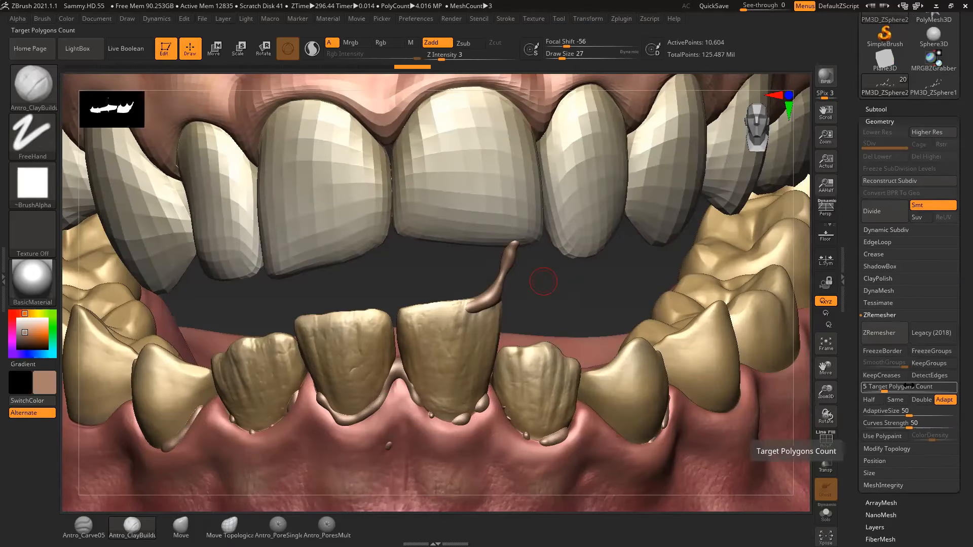
left_click(896, 329)
mouse_move(617, 313)
left_mouse_down()
mouse_move(584, 302)
mouse_move(626, 284)
left_mouse_up()
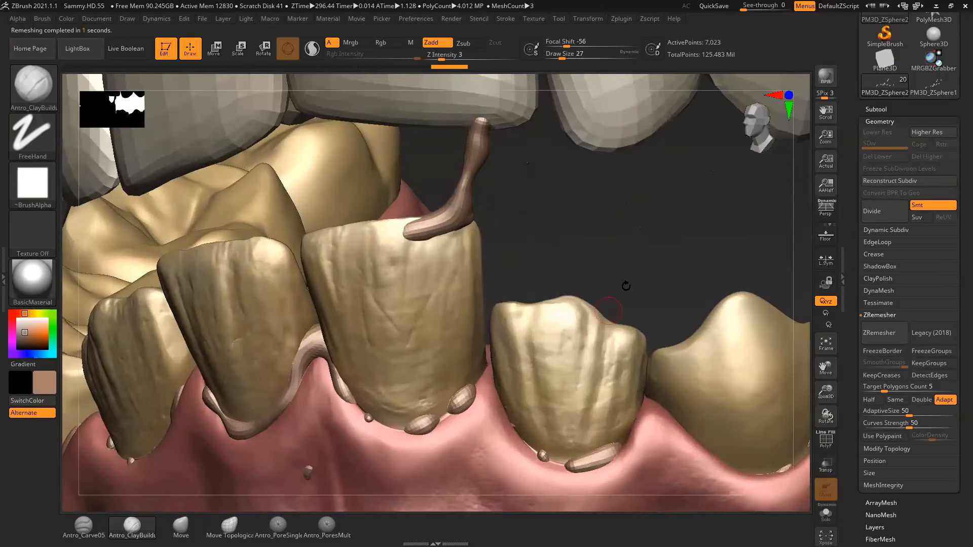
left_click(824, 442)
left_click(825, 442)
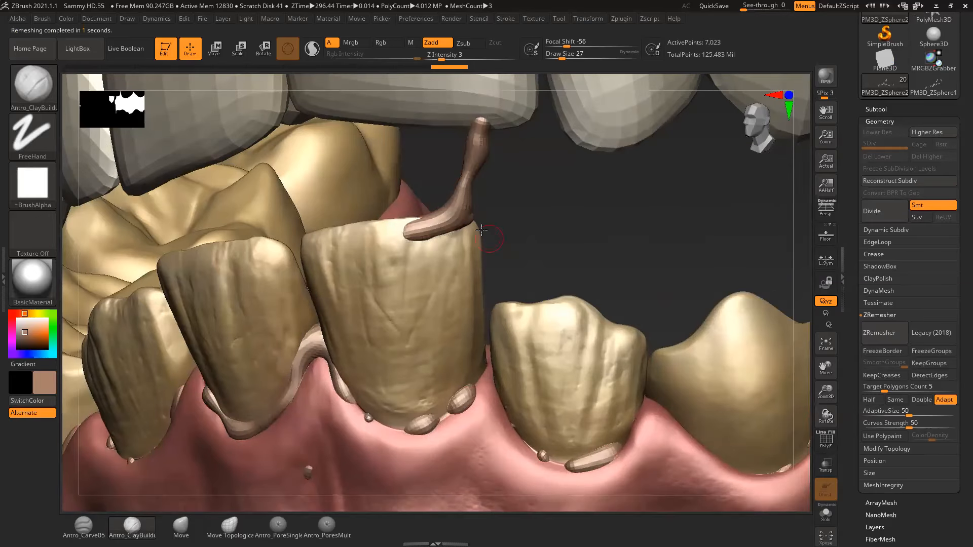
Smooth the middle of the strand between the upper and lower incisors with a draw size of 71
key("shift")
right_click(482, 180)
mouse_move(479, 178)
left_mouse_down()
mouse_move(488, 178)
mouse_move(452, 189)
mouse_move(473, 174)
left_mouse_up()
key("shift")
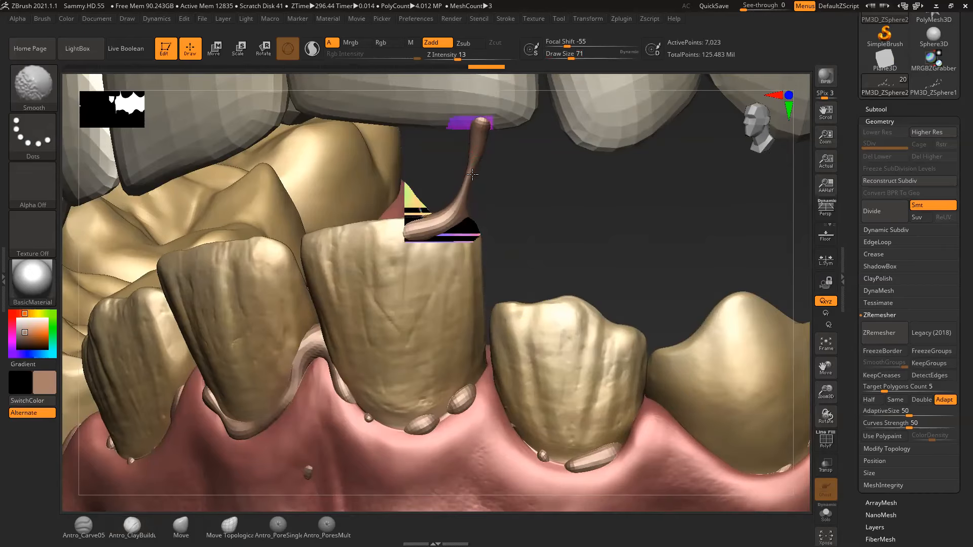
Reduce the draw size to 27 and smooth the lower end of the strand where it meets the incisor's edge
mouse_move(560, 200)
left_mouse_down()
mouse_move(737, 156)
mouse_move(728, 160)
mouse_move(728, 208)
mouse_move(621, 230)
left_mouse_up()
key("space")
left_click_drag(498, 231, 482, 245)
key("space")
key("shift")
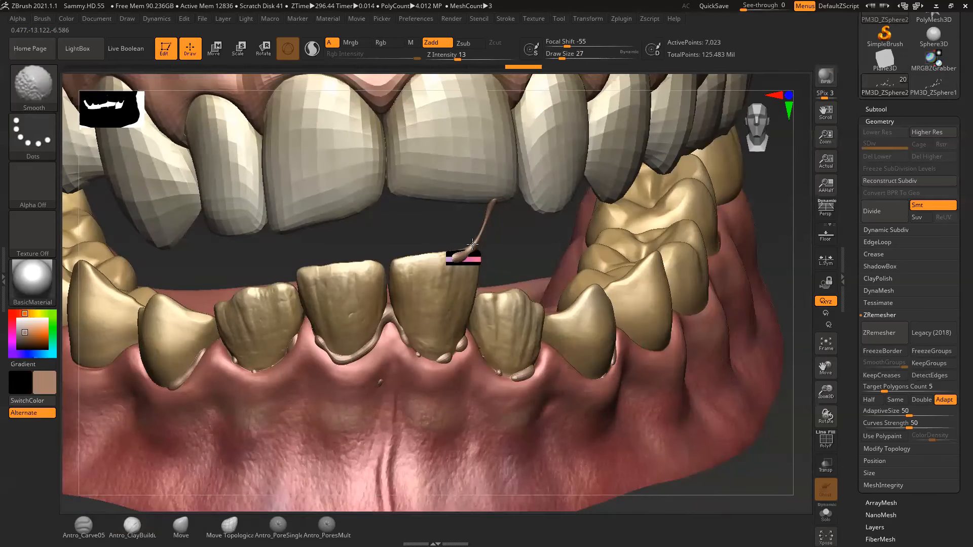
key("shift")
mouse_move(513, 236)
left_mouse_down()
mouse_move(487, 223)
mouse_move(536, 247)
left_mouse_up()
left_click_drag(457, 259, 461, 258, "shift")
mouse_move(518, 244)
left_mouse_down()
mouse_move(532, 259)
mouse_move(546, 237)
left_mouse_up()
key("shift")
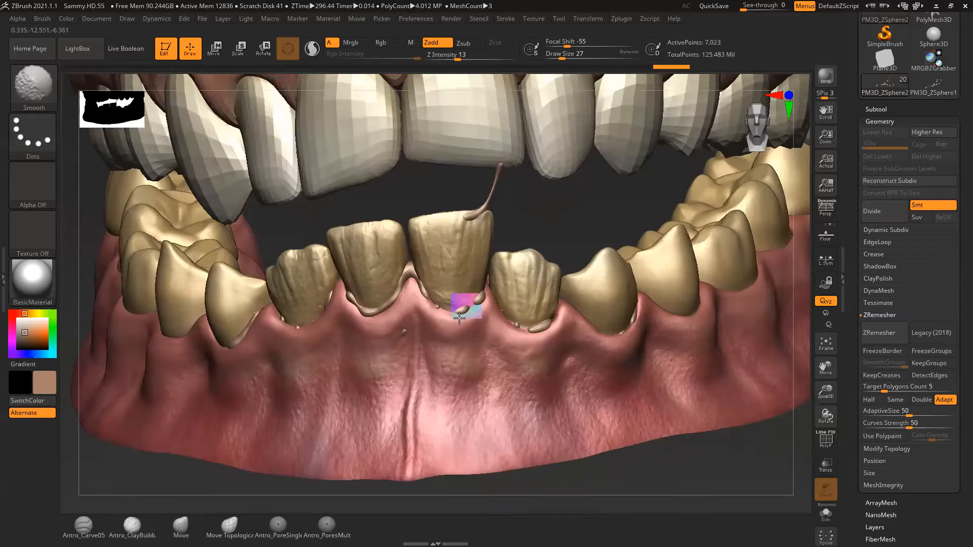
Smooth the droplets and the strand along the gumline of the two lower central incisors
mouse_move(480, 300)
left_mouse_down("shift")
mouse_move(440, 310)
mouse_move(459, 303)
left_mouse_up("shift")
left_click_drag(573, 211, 608, 212)
mouse_move(429, 300)
left_mouse_down("shift")
mouse_move(424, 284)
mouse_move(375, 314)
mouse_move(353, 309)
mouse_move(363, 315)
left_mouse_up("shift")
left_click_drag(726, 236, 796, 240)
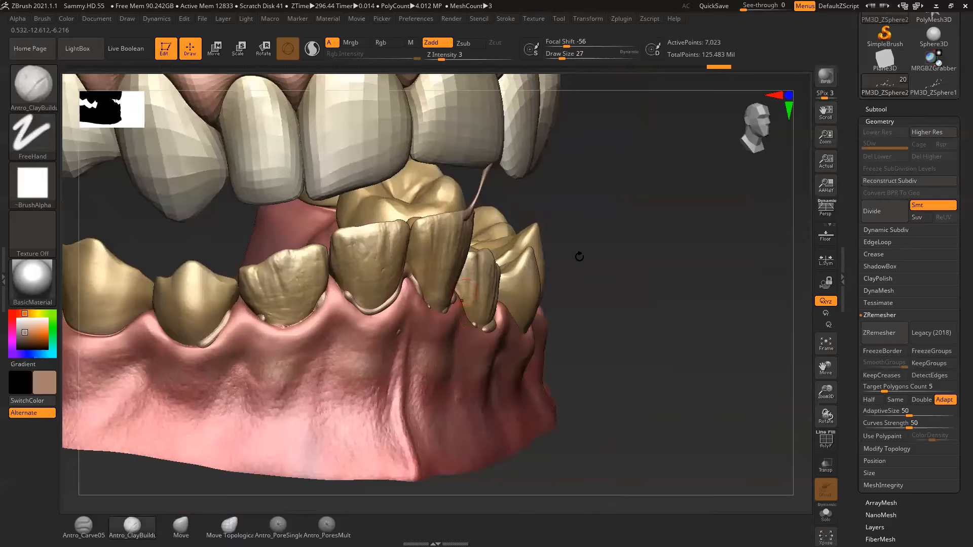
mouse_move(646, 257)
left_mouse_down()
mouse_move(755, 245)
mouse_move(426, 277)
mouse_move(406, 297)
left_mouse_up()
Build up the gumline strand below the lower central incisor with clay strokes at draw size 16 and Z Intensity 9
key("space")
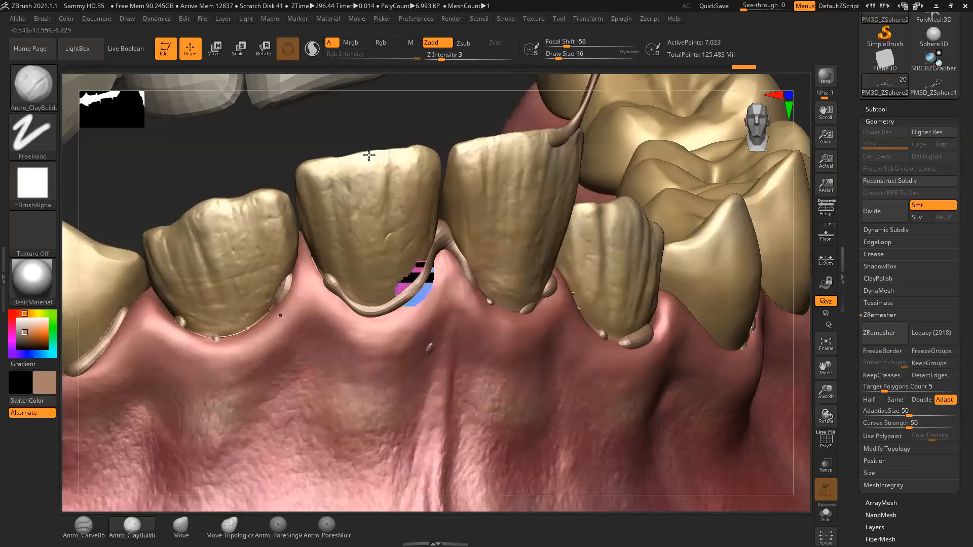
left_click(451, 55)
type("9")
key("Return")
left_click_drag(382, 309, 376, 312)
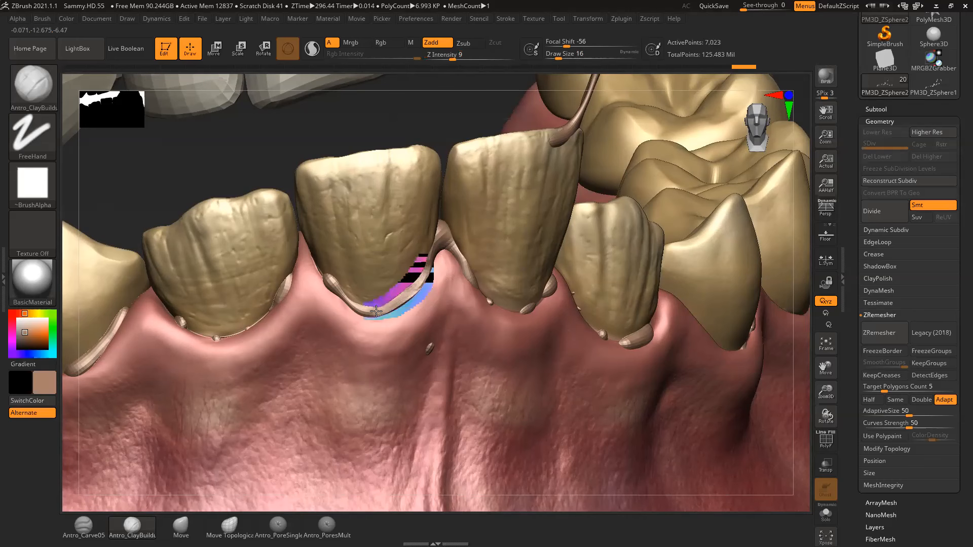
Add more clay volume along the same gumline strand, finishing with a draw size of 25
key("space")
key("shift")
right_click_drag(408, 205, 414, 299)
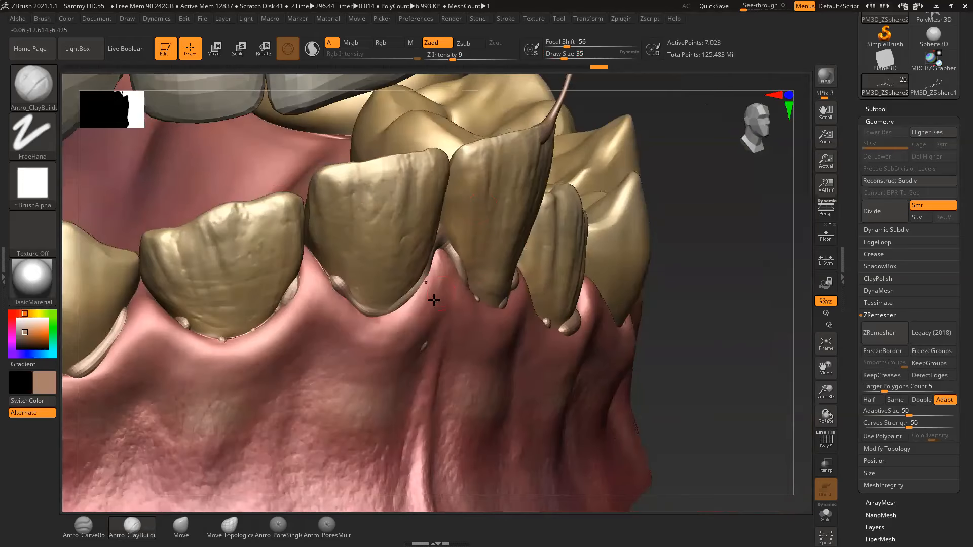
key("space")
left_click_drag(411, 301, 410, 301)
left_click_drag(413, 294, 349, 310)
left_click(410, 290)
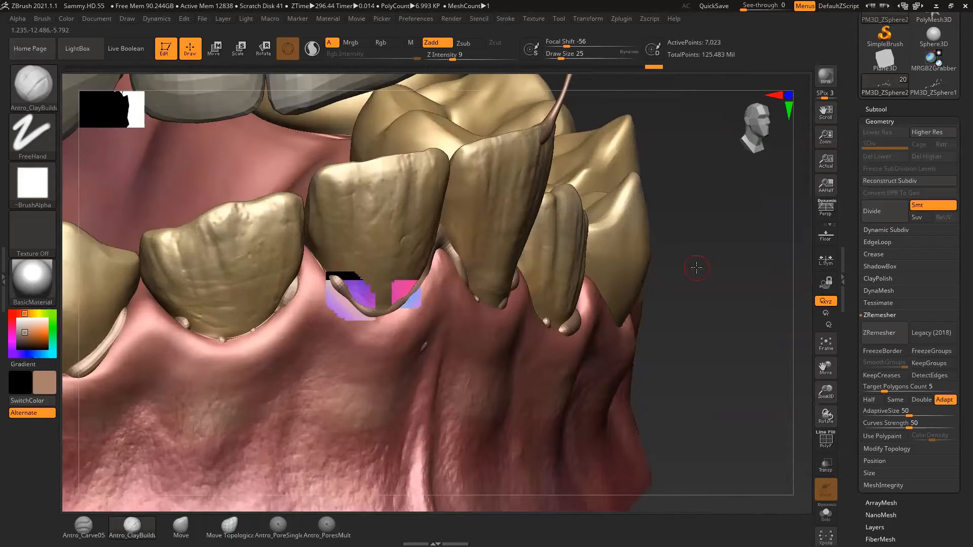
Examine the saliva strands along the lower gums and between the teeth from the front and above
right_click_drag(676, 241, 670, 219)
key("f")
right_click_drag(749, 402, 739, 398)
right_click_drag(705, 475, 692, 445)
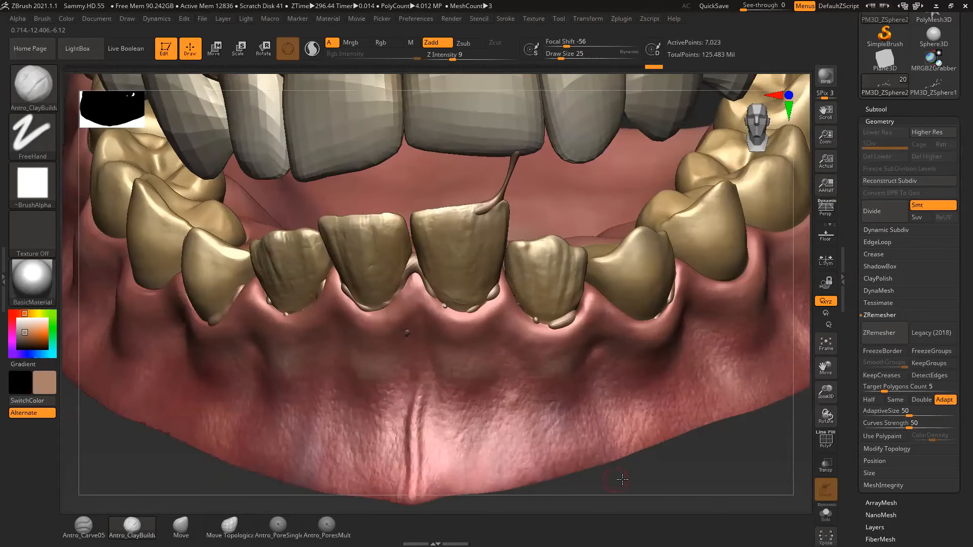
right_click_drag(619, 478, 583, 472)
right_click_drag(664, 479, 582, 476)
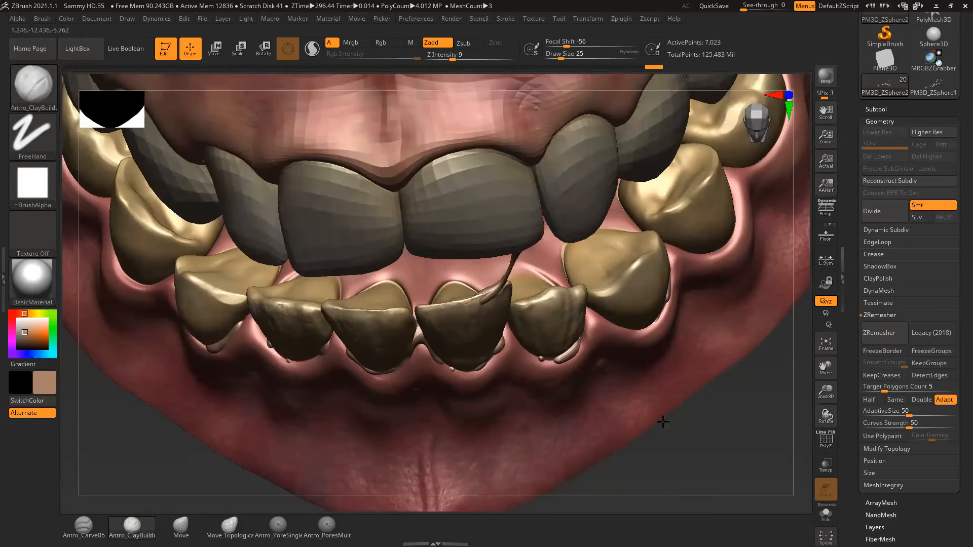
right_click_drag(663, 422, 664, 405)
Select the TeethLowerTransparency26 subtool and isolate it with Solo
left_click(875, 109)
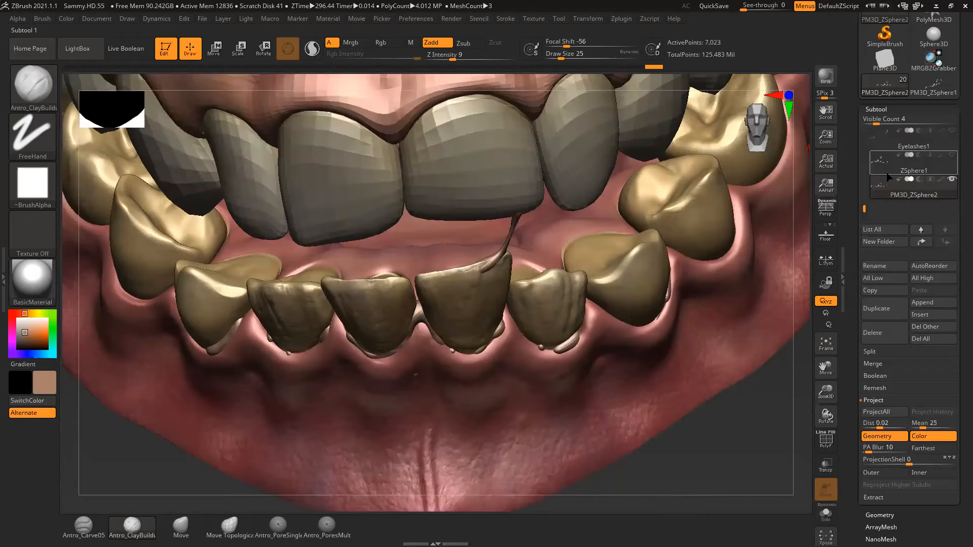
left_click_drag(872, 208, 864, 145)
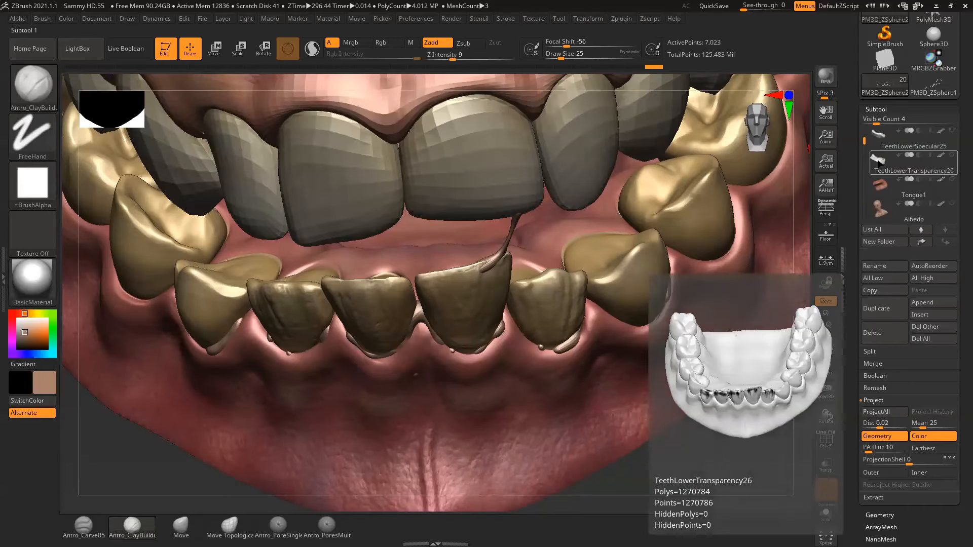
left_click(877, 161)
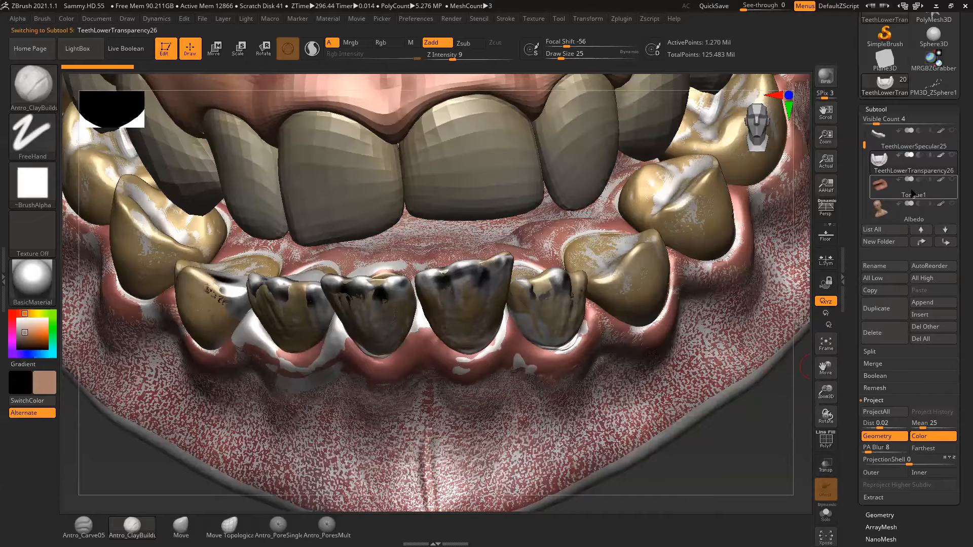
left_click(825, 513)
left_click_drag(712, 466, 712, 447)
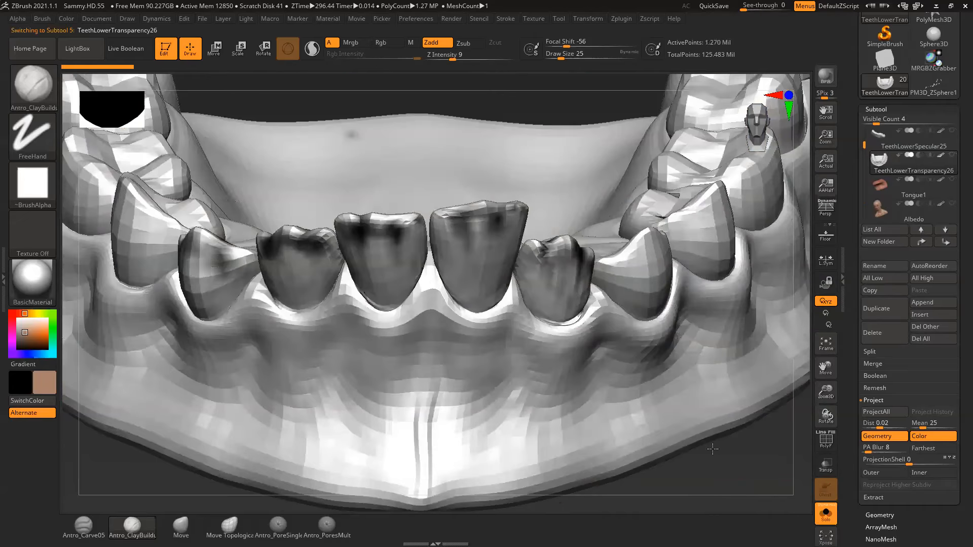
left_click_drag(729, 496, 709, 471, "alt")
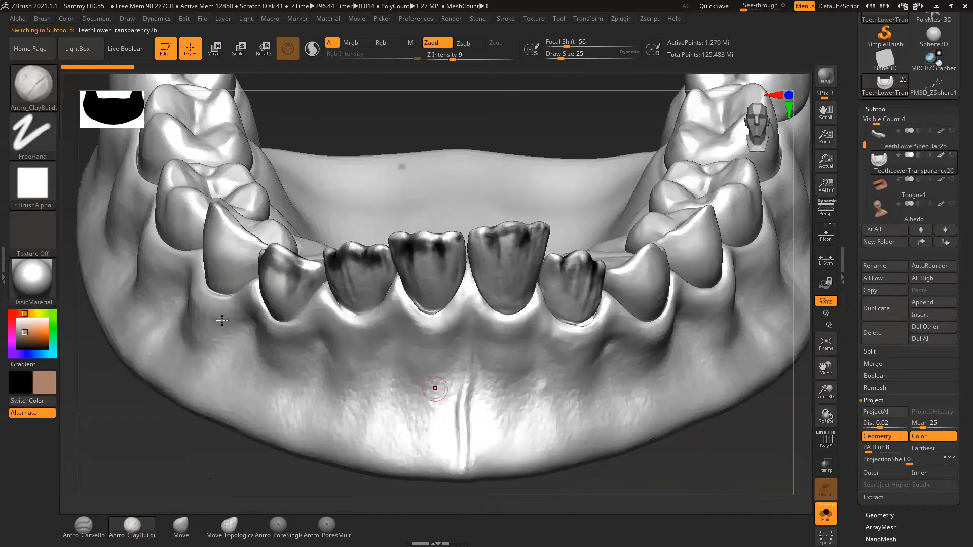
Display the lower teeth with the Flat Color material and examine the painted transparency on the front teeth
left_click(33, 279)
left_click(107, 242)
left_click_drag(462, 117, 517, 150)
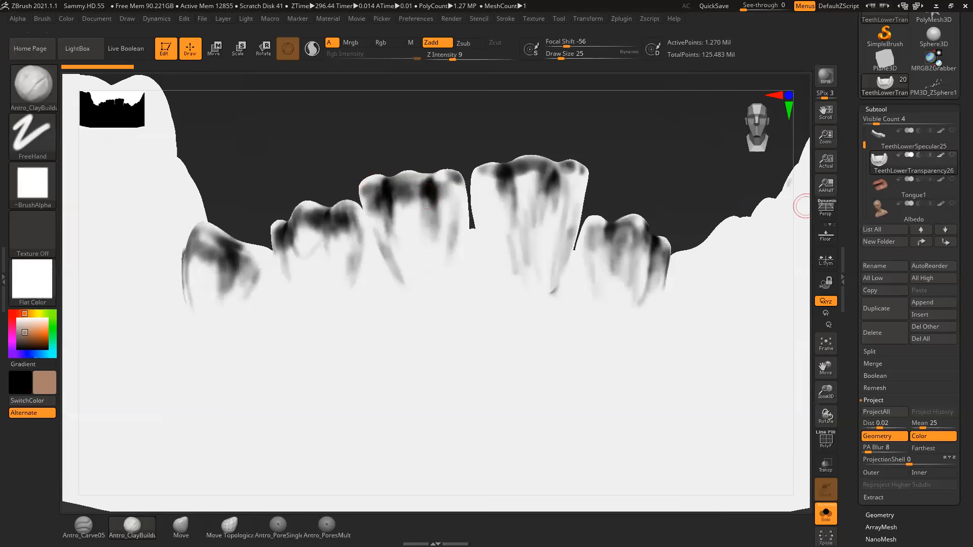
Switch to the TeethRef1.jpeg reference photo and study the translucent tooth edges up close, then minimize it
key("alt+Tab")
scroll(574, 269, "up", 5)
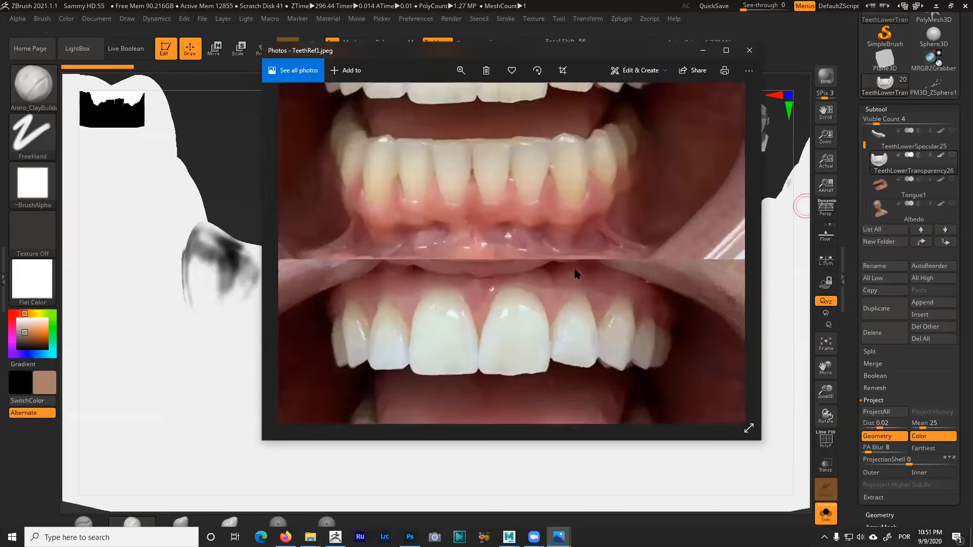
left_click_drag(542, 217, 605, 415)
left_click_drag(591, 291, 620, 348)
left_click_drag(505, 191, 574, 270)
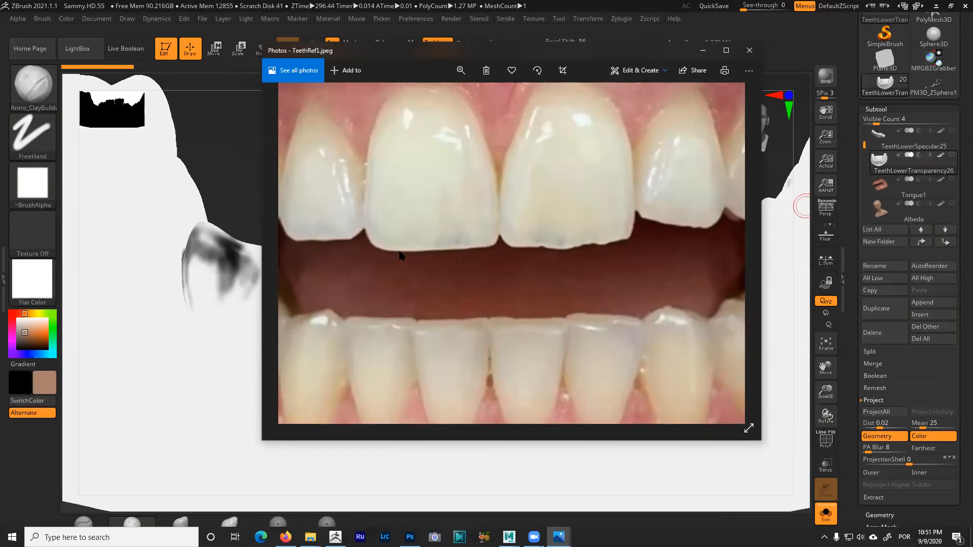
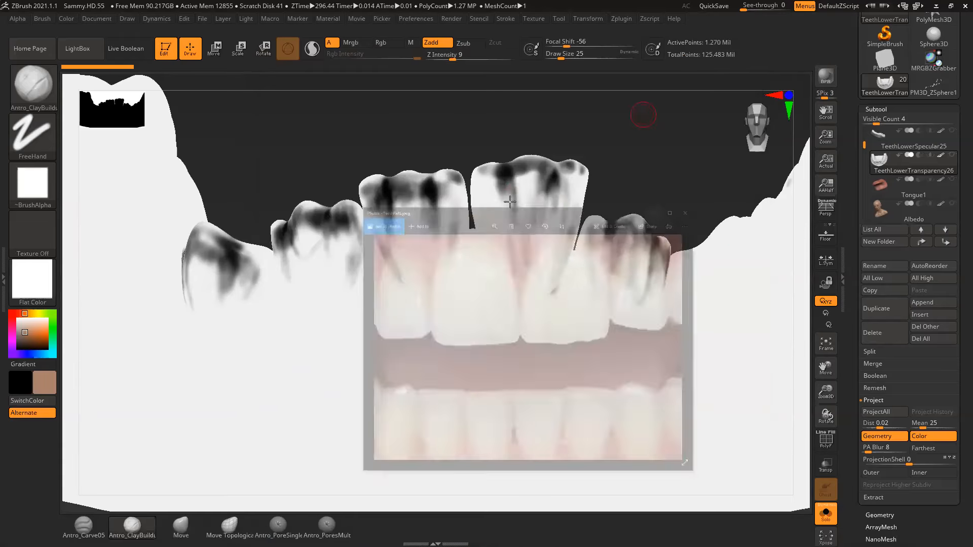
left_click(702, 51)
Review the painted transparency from other angles and switch the lower teeth back to BasicMaterial
right_click_drag(643, 184, 605, 300)
right_click_drag(489, 420, 459, 369)
right_click_drag(360, 202, 656, 173)
right_click_drag(691, 124, 659, 188)
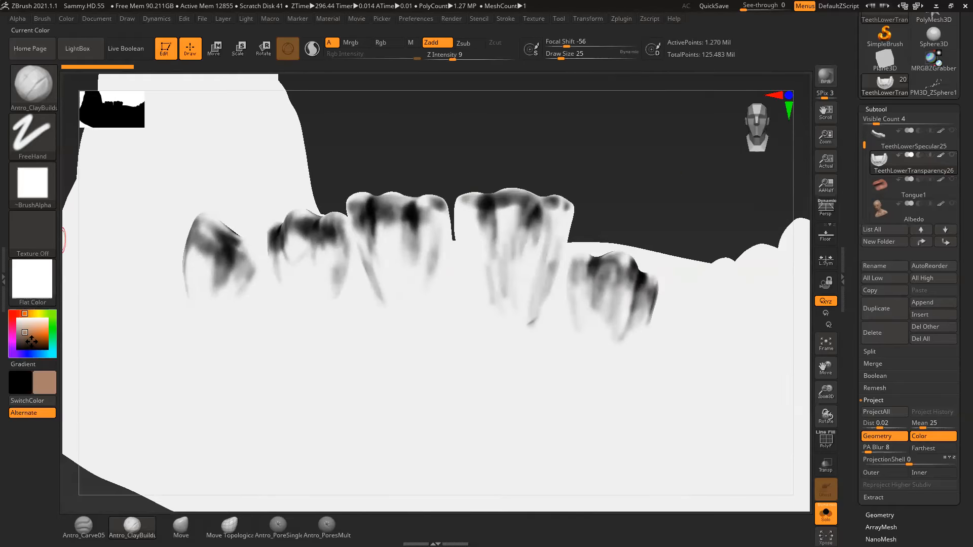
left_click(32, 278)
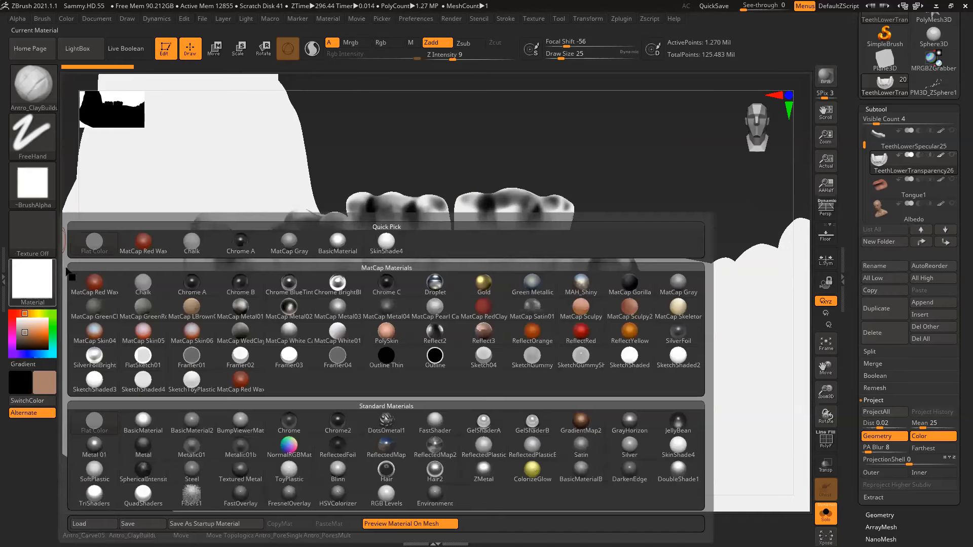
left_click(334, 255)
mouse_move(434, 193)
right_mouse_down()
mouse_move(482, 143)
mouse_move(456, 131)
mouse_move(425, 162)
mouse_move(488, 182)
mouse_move(489, 215)
mouse_move(527, 165)
mouse_move(547, 213)
mouse_move(485, 153)
mouse_move(473, 159)
right_mouse_up()
key("shift+z")
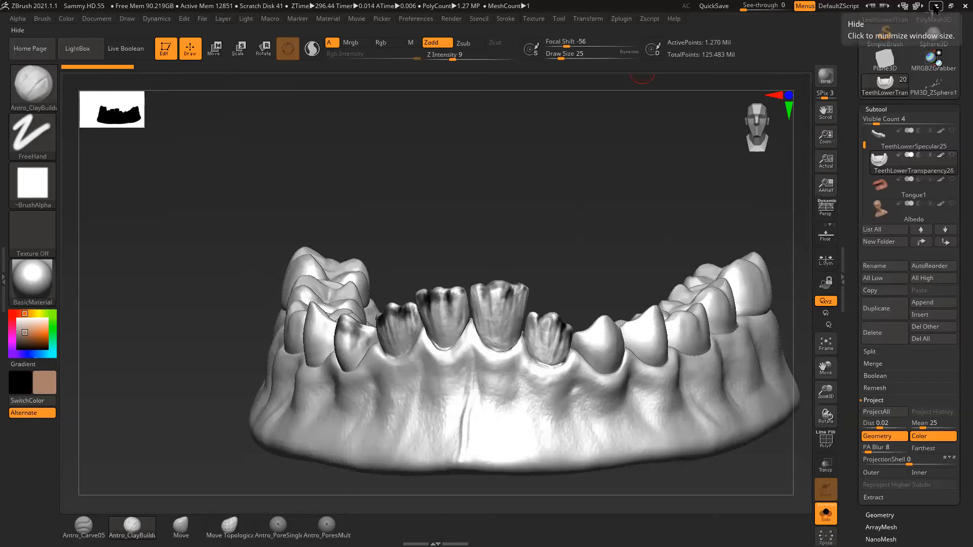
Minimize ZBrush and switch to the Sammy.Model.32.mb scene in Maya
left_click(936, 6)
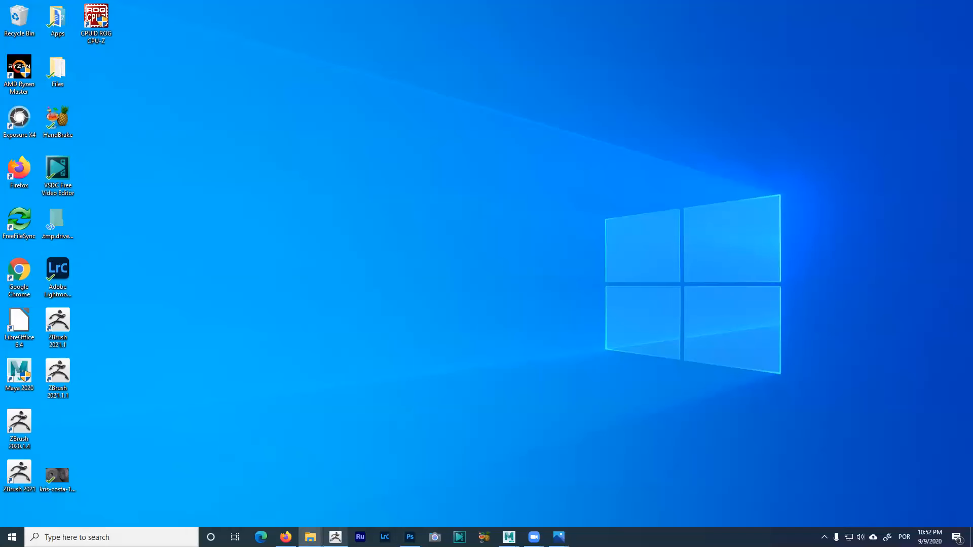
mouse_move(509, 537)
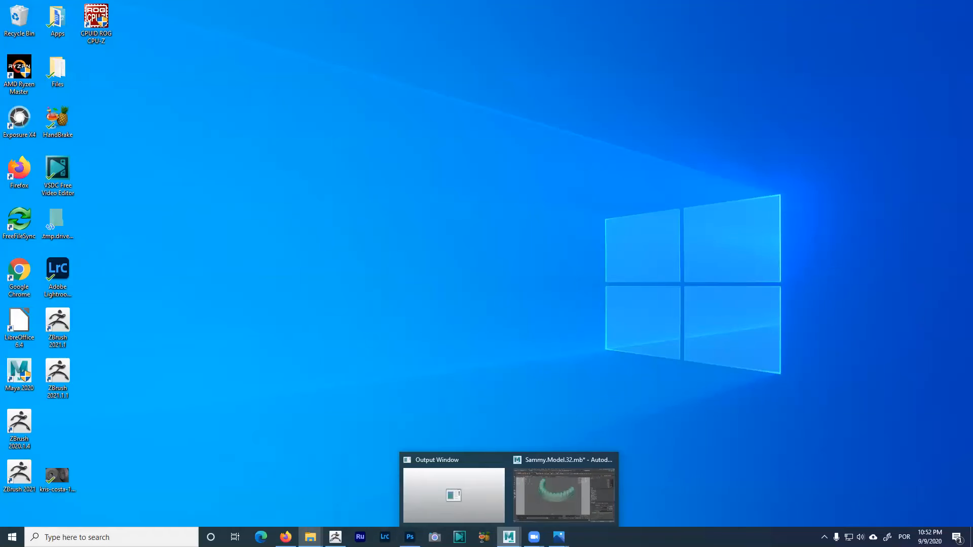
left_click(538, 507)
left_click(914, 5)
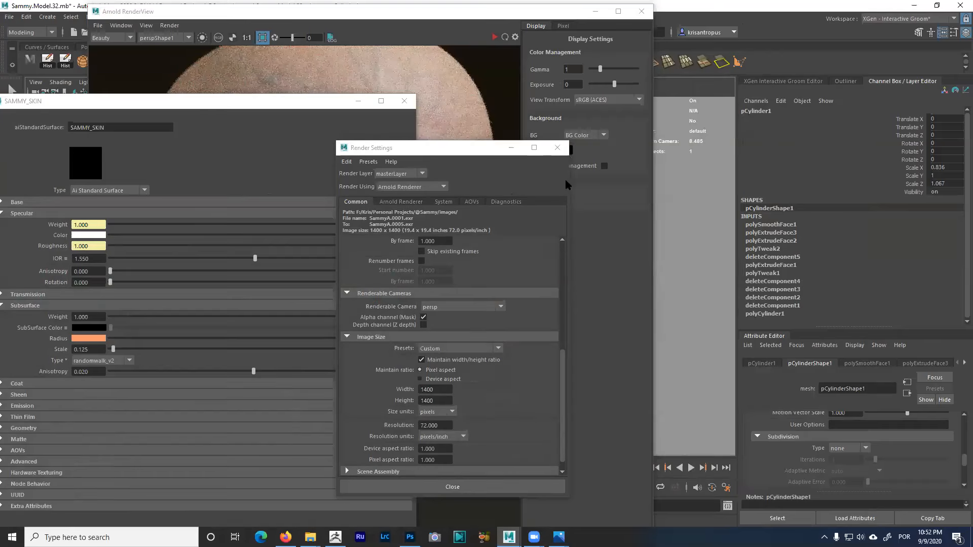
Minimize the Render Settings, SAMMY_SKIN and Arnold RenderView windows and delete the pCylinder1 teeth mesh
left_click(511, 147)
left_click(404, 101)
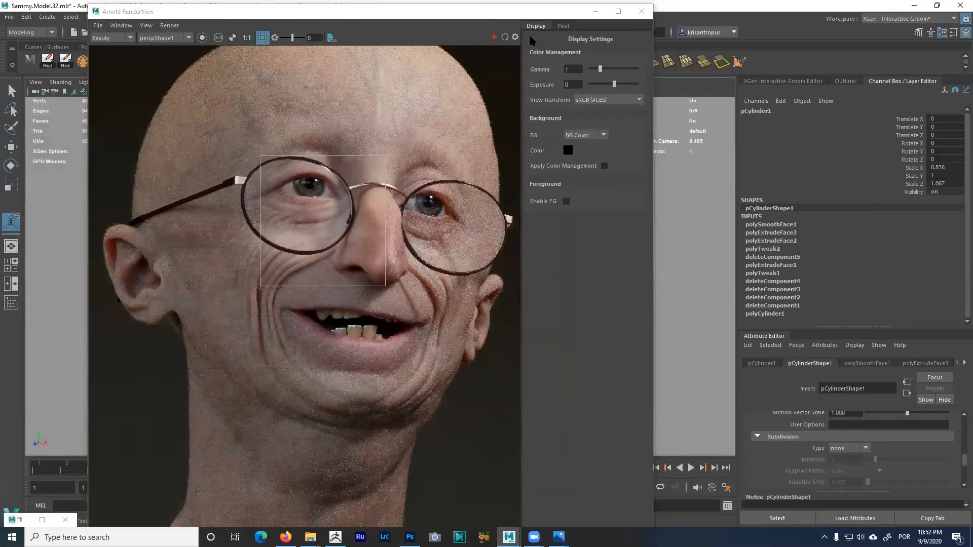
left_click(594, 11)
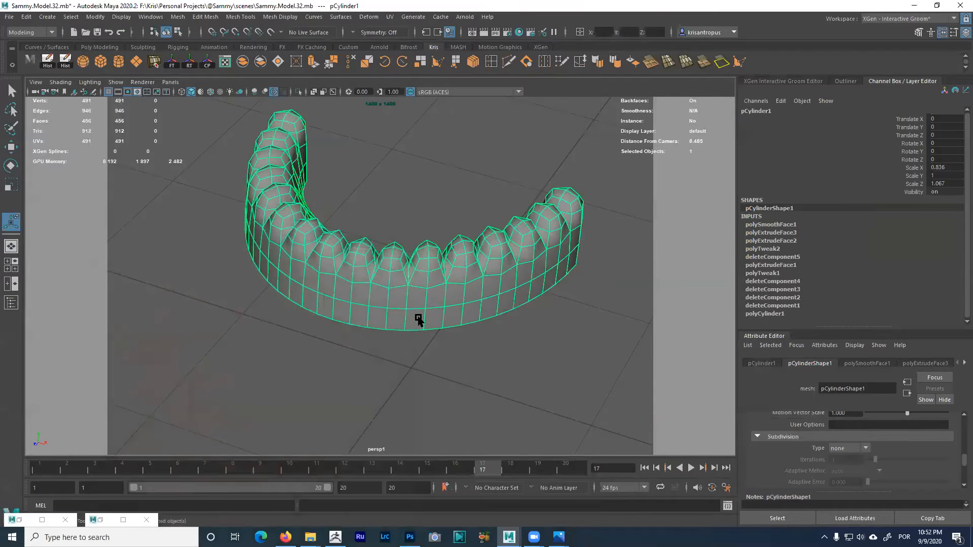
key("Delete")
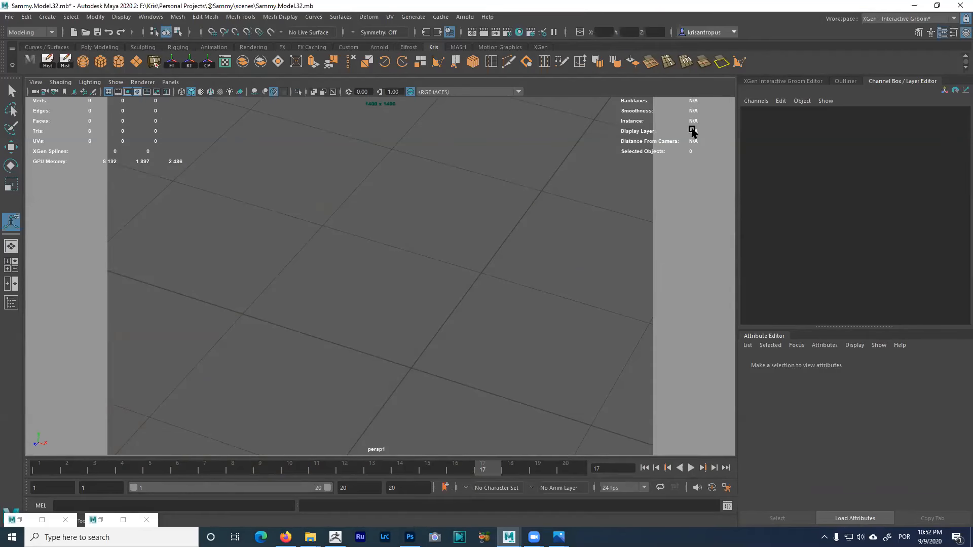
Display the Outliner beside the viewport with an enlarged object list and bring back the last hidden objects
left_click(10, 302)
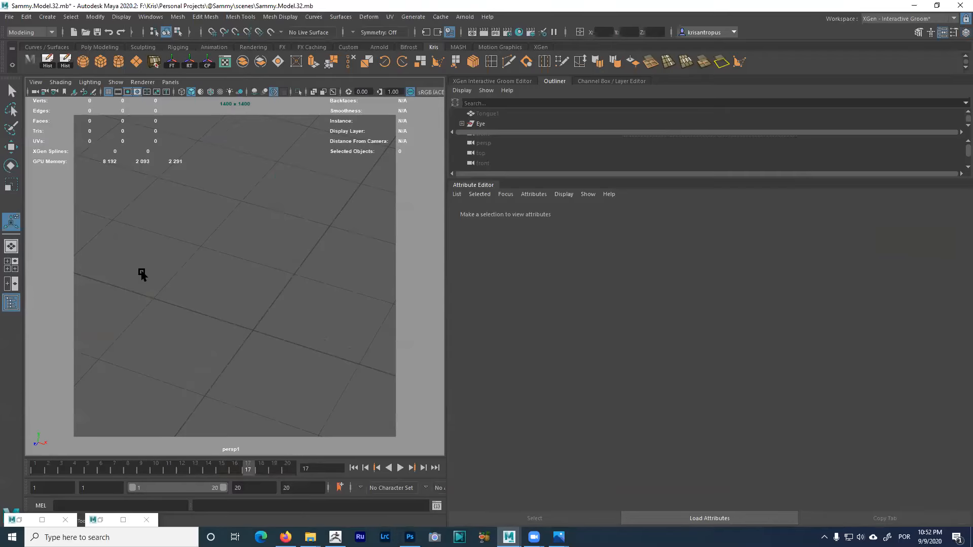
left_click_drag(579, 178, 632, 355)
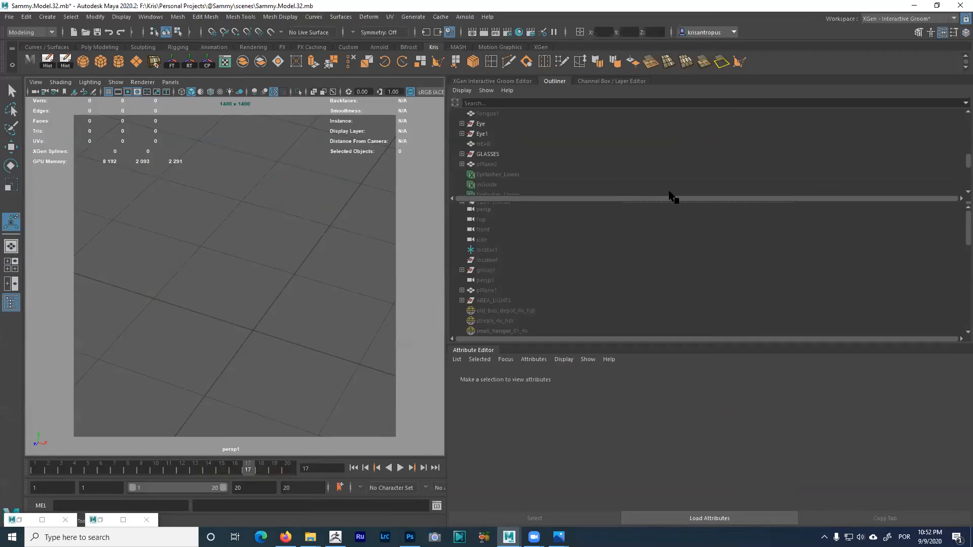
left_click_drag(669, 203, 689, 361)
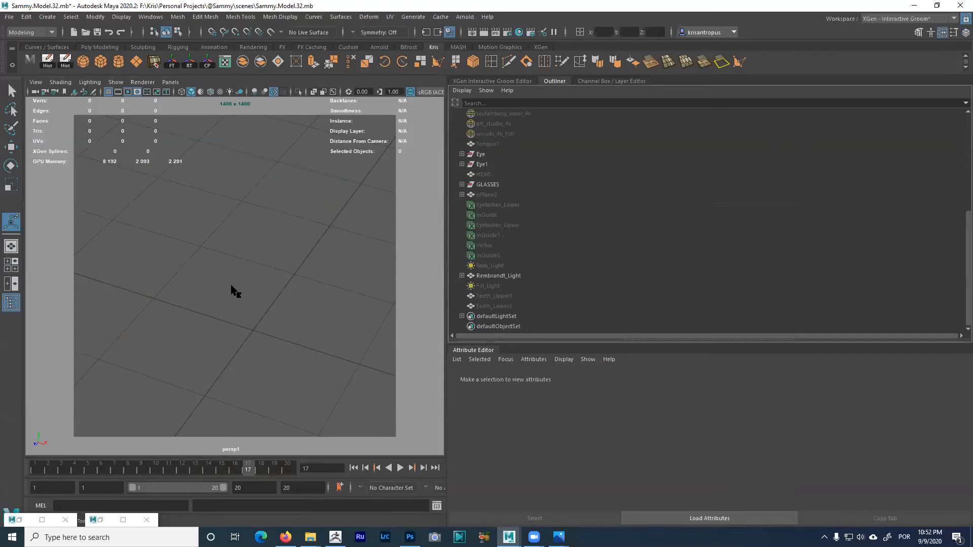
key("ctrl+shift+h")
right_click_drag(268, 281, 378, 229, "alt")
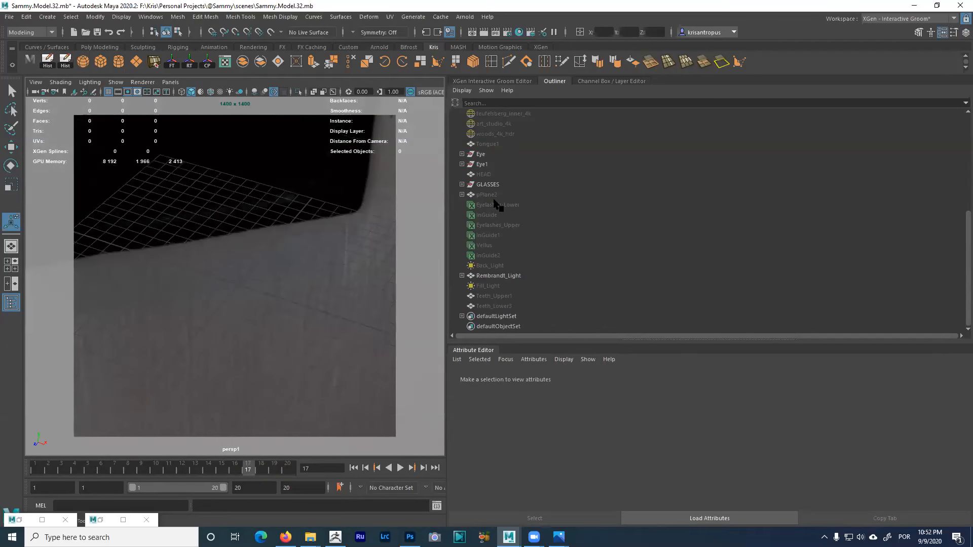
Find the hidden HEAD mesh in the Outliner and unhide it
left_click(509, 81)
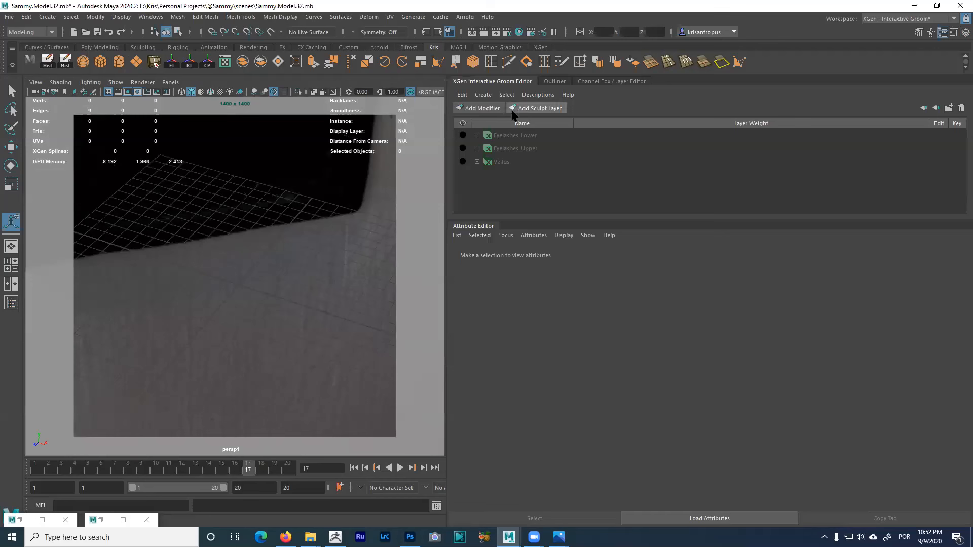
left_click(591, 82)
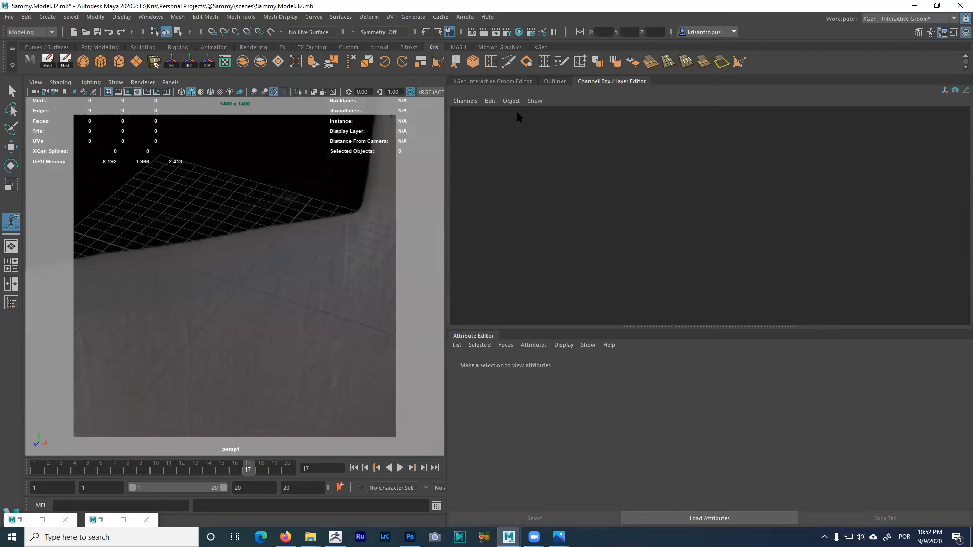
left_click(554, 82)
scroll(532, 261, "up", 2)
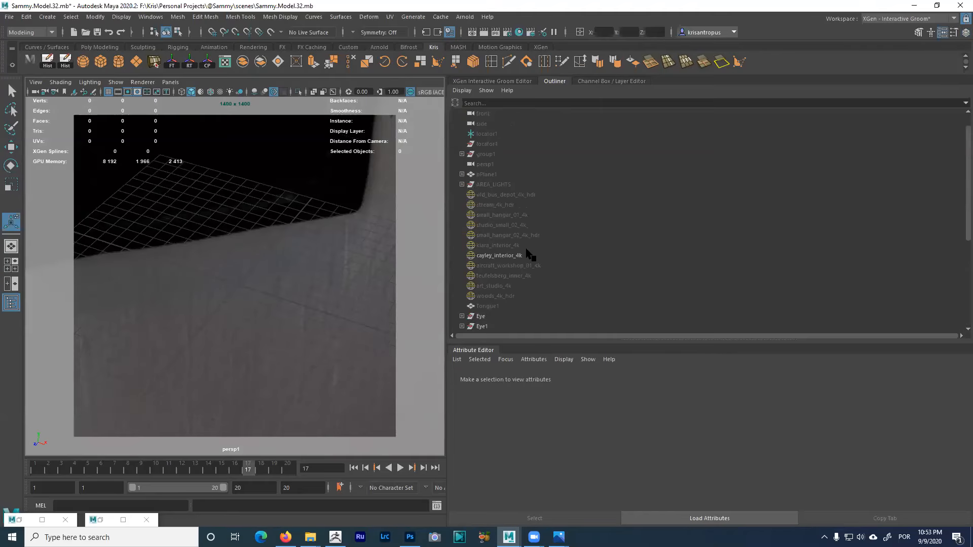
left_click(486, 195)
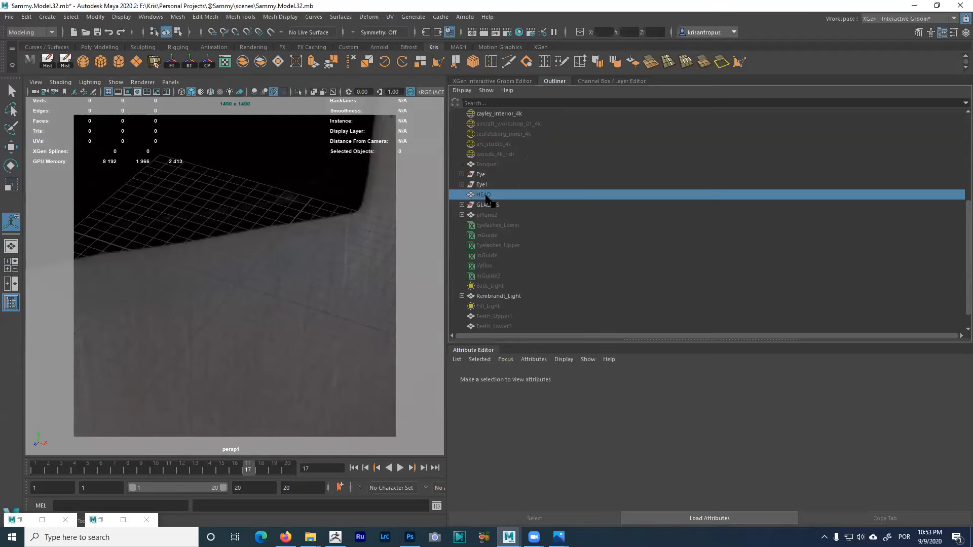
key("shift+h")
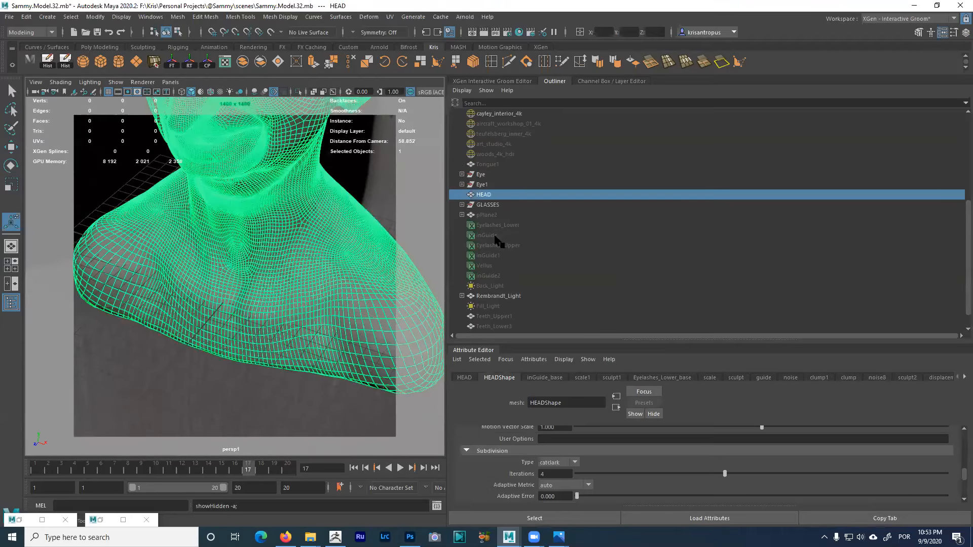
Unhide the pupils, irises, corneas, tearlines and caruncles in the Eye and Eye1 groups, and hide the HEAD mesh
left_click(462, 184)
left_click(461, 175)
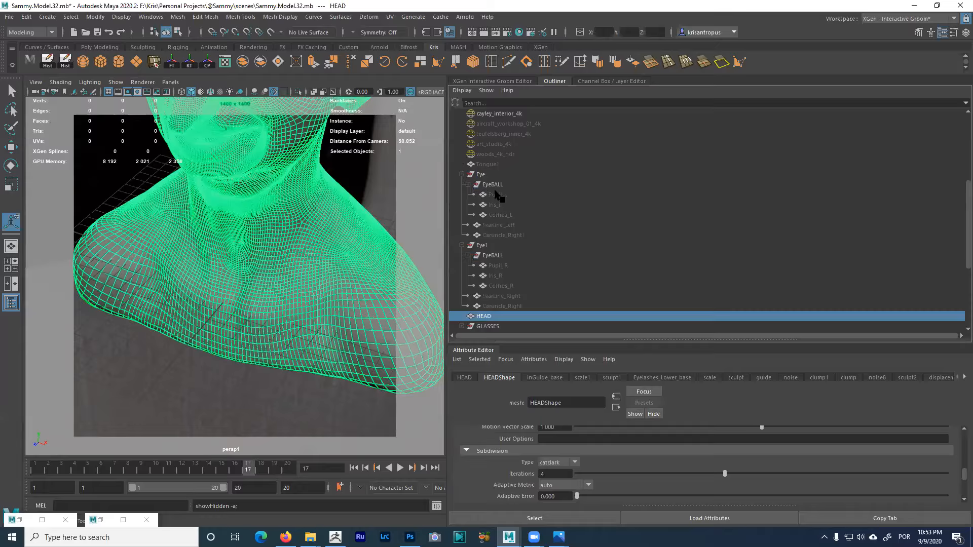
left_click(496, 194)
left_click(503, 236, "shift")
left_click(499, 265, "ctrl")
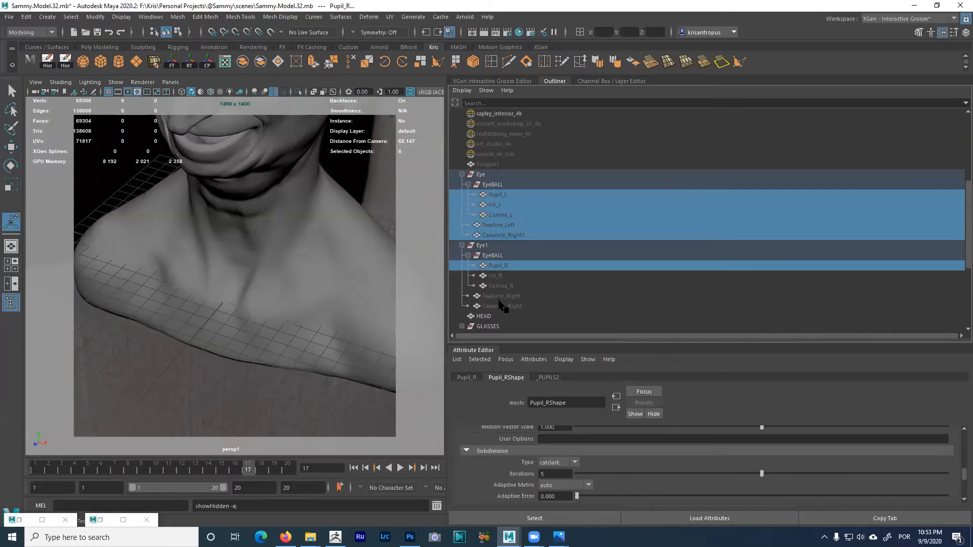
left_click(499, 304, "shift")
right_click_drag(293, 223, 350, 253, "alt")
middle_click_drag(350, 253, 310, 436, "alt")
right_click_drag(310, 436, 235, 295, "alt")
left_click_drag(235, 296, 258, 276, "alt")
right_click_drag(258, 277, 297, 306, "alt")
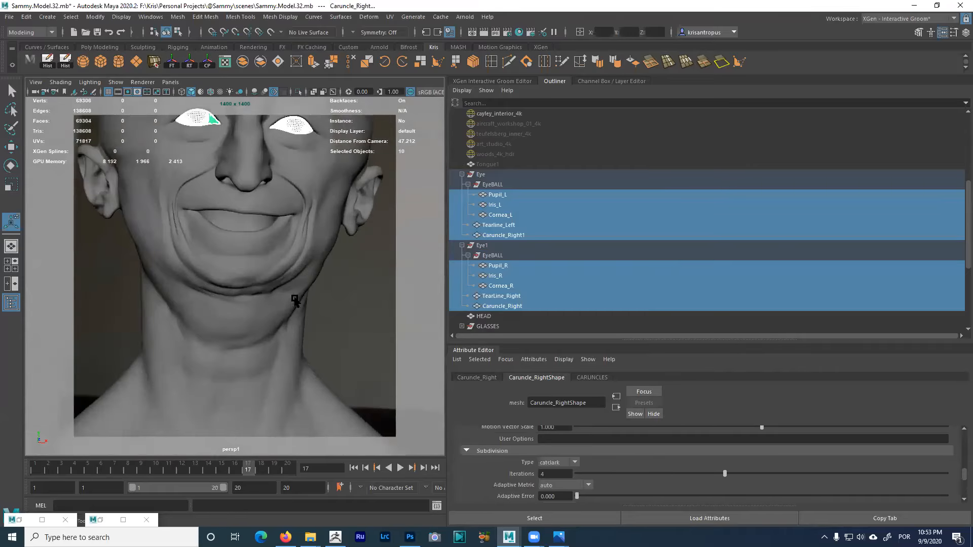
left_click(287, 285)
key("ctrl+h")
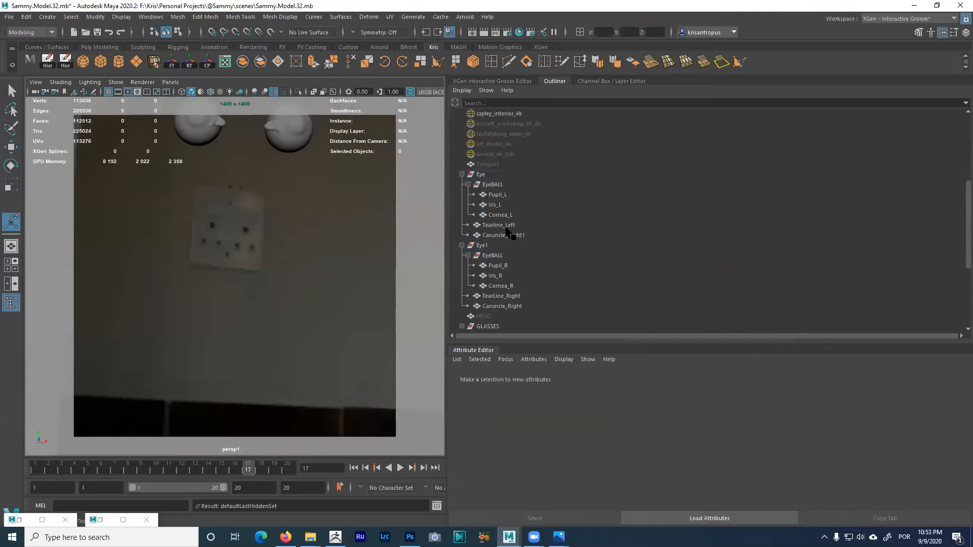
Find the hidden Tongue1 mesh in the Outliner and unhide it
scroll(506, 232, "down", 3)
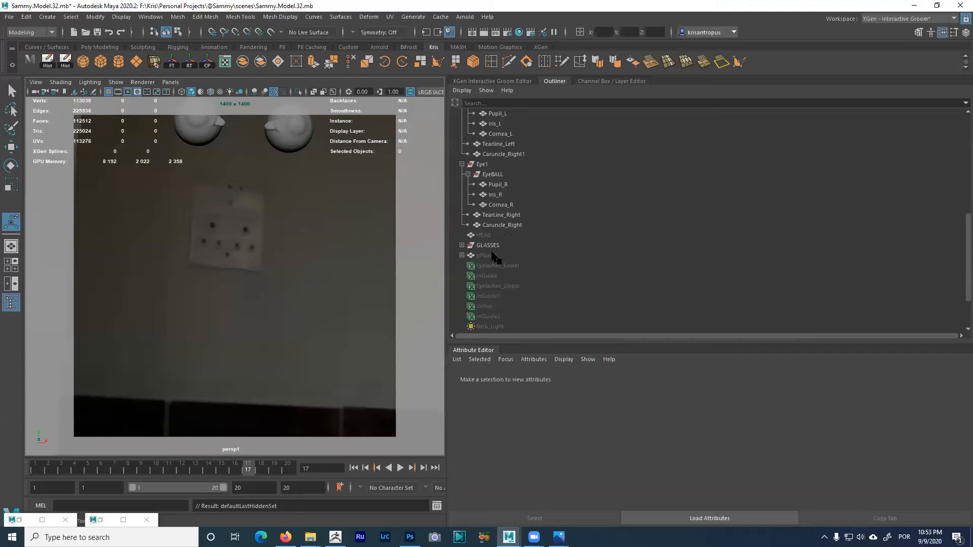
scroll(543, 237, "up", 5)
scroll(542, 237, "up", 3)
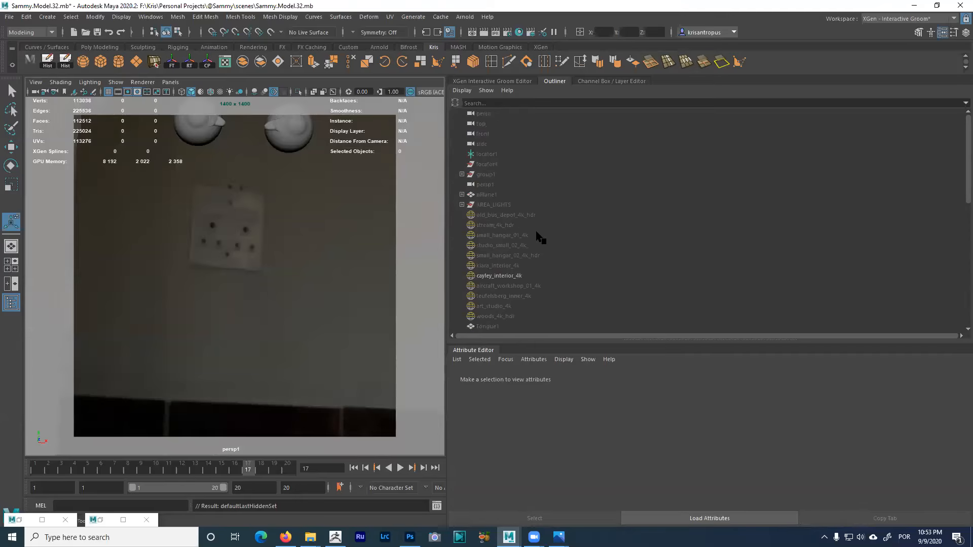
scroll(507, 240, "down", 3)
left_click(494, 244)
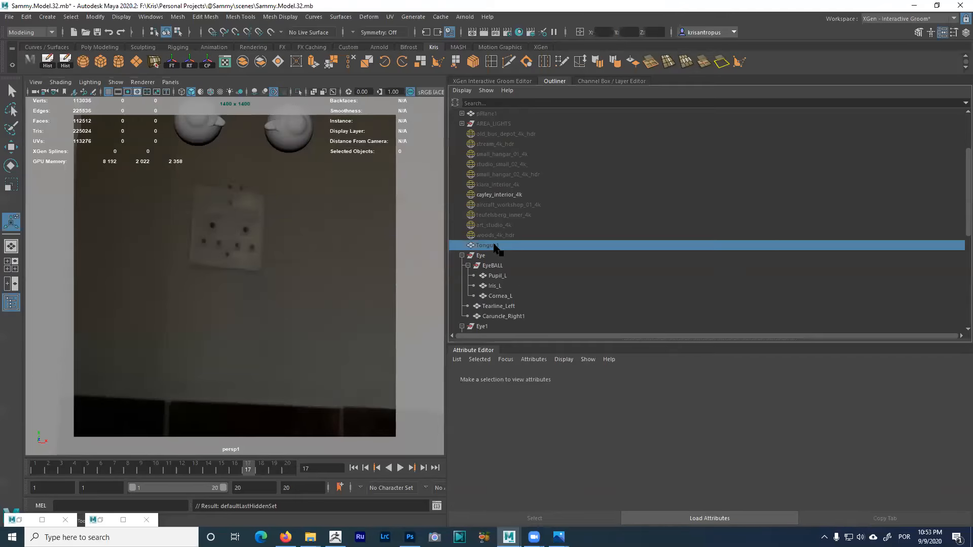
key("shift+h")
left_click_drag(318, 283, 285, 318, "alt")
right_click_drag(285, 318, 331, 323, "alt")
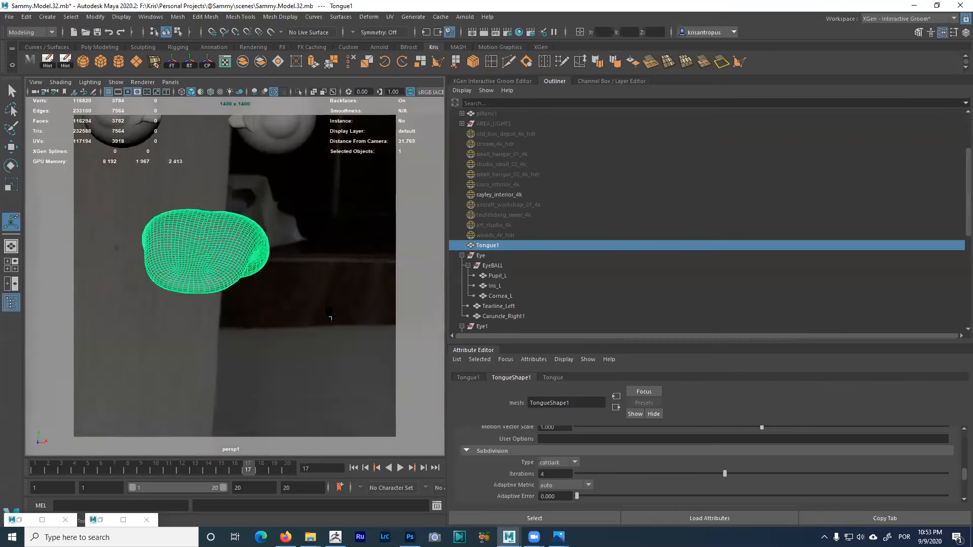
middle_click_drag(331, 322, 344, 304, "alt")
Unhide Teeth_Upper1 and Teeth_Lower3 and frame both rows of teeth from the front
scroll(512, 274, "down", 5)
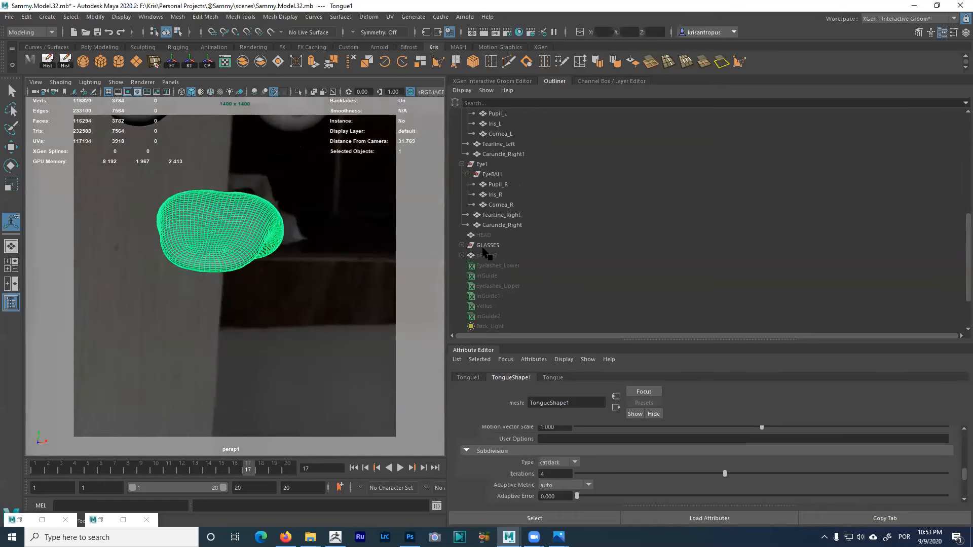
left_click(462, 255)
scroll(519, 274, "down", 2)
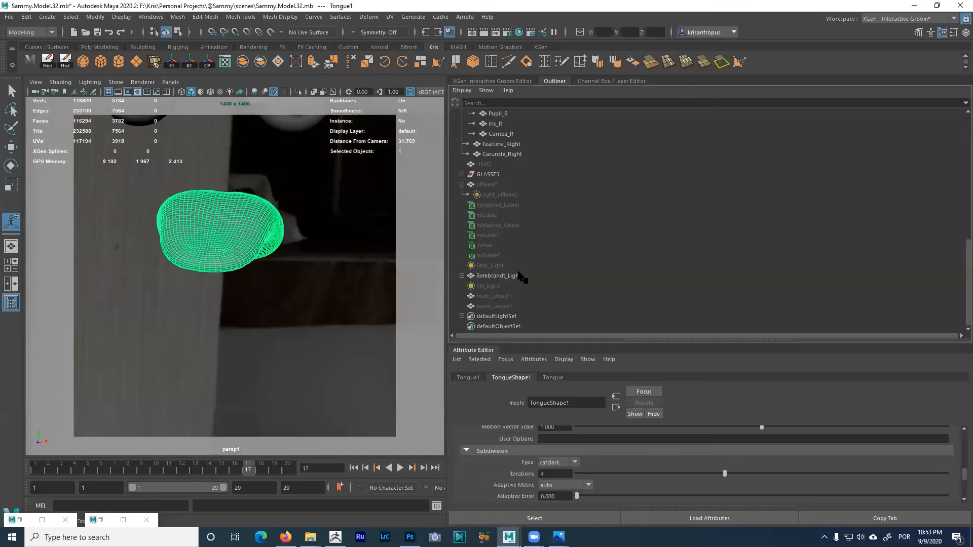
left_click(509, 306)
left_click(507, 297, "shift")
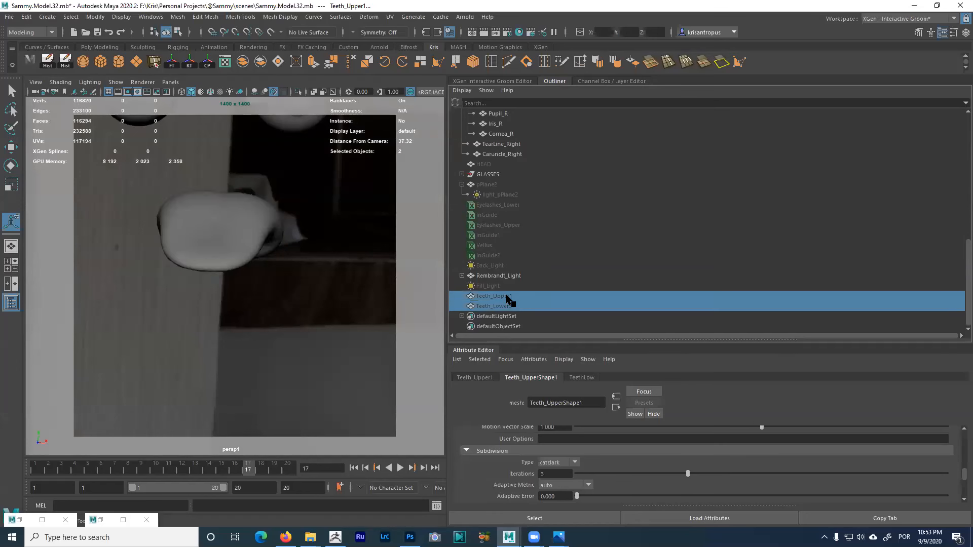
key("shift+h")
left_click_drag(292, 284, 302, 228, "alt")
middle_click_drag(302, 228, 300, 365, "alt")
right_click_drag(300, 365, 297, 314, "alt")
left_click(383, 258)
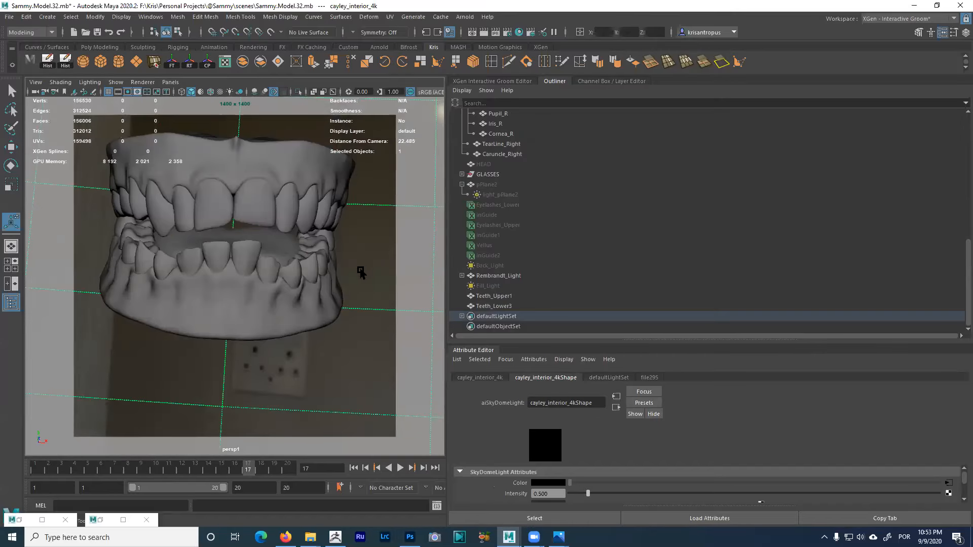
right_click_drag(263, 257, 237, 244, "alt")
middle_click_drag(238, 244, 245, 270, "alt")
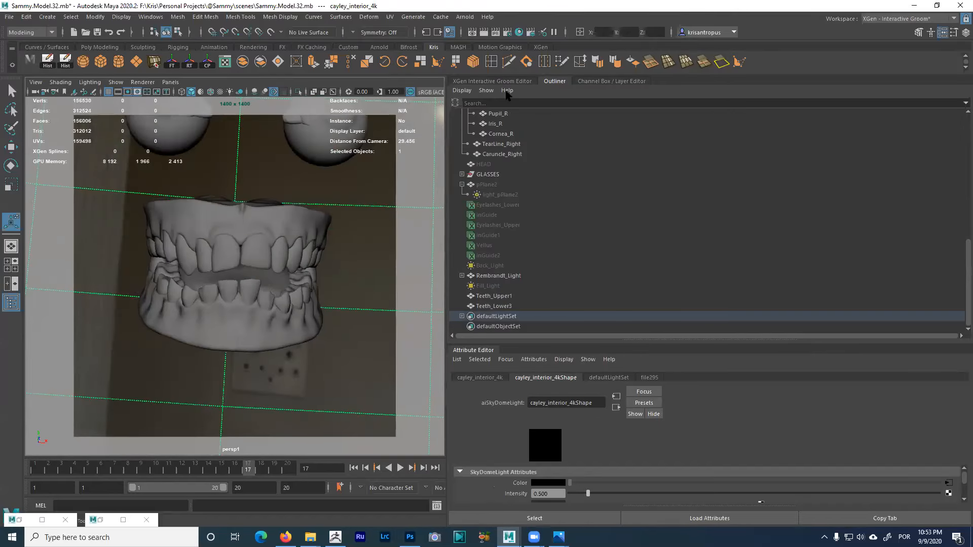
Restore the Arnold RenderView, turn off its crop region and store a snapshot of the head render, keeping the Outliner uncovered
double_click(99, 520)
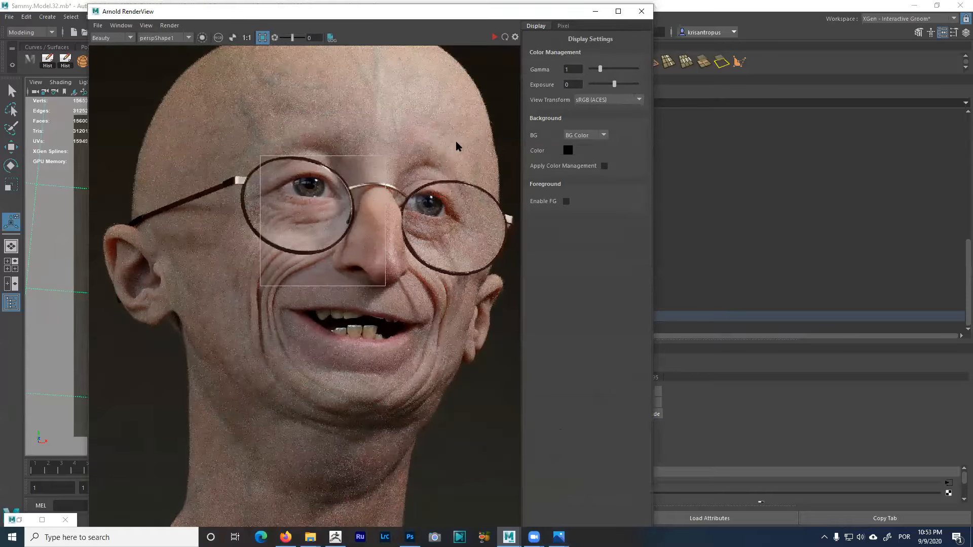
left_click(262, 37)
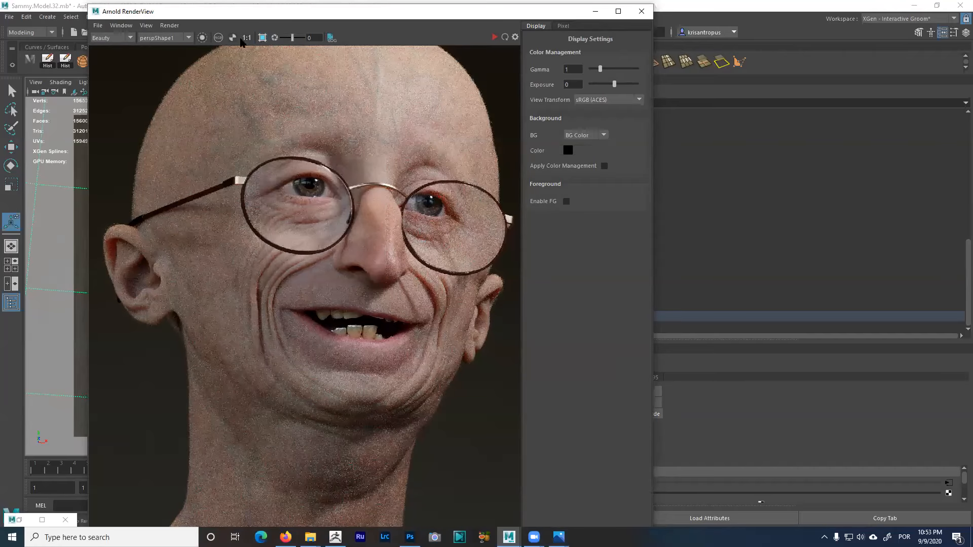
left_click(146, 25)
left_click(179, 135)
left_click_drag(485, 18, 800, 40)
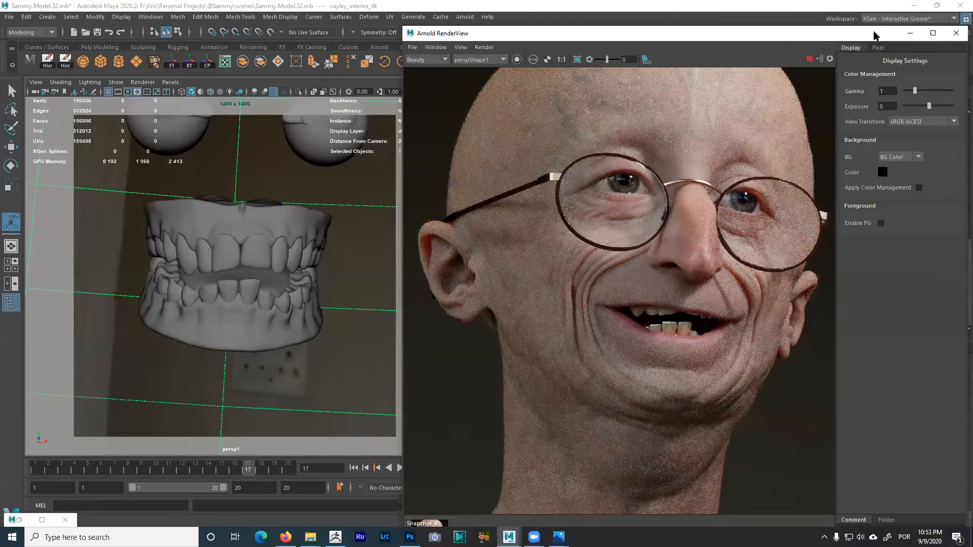
left_click_drag(861, 36, 858, 38)
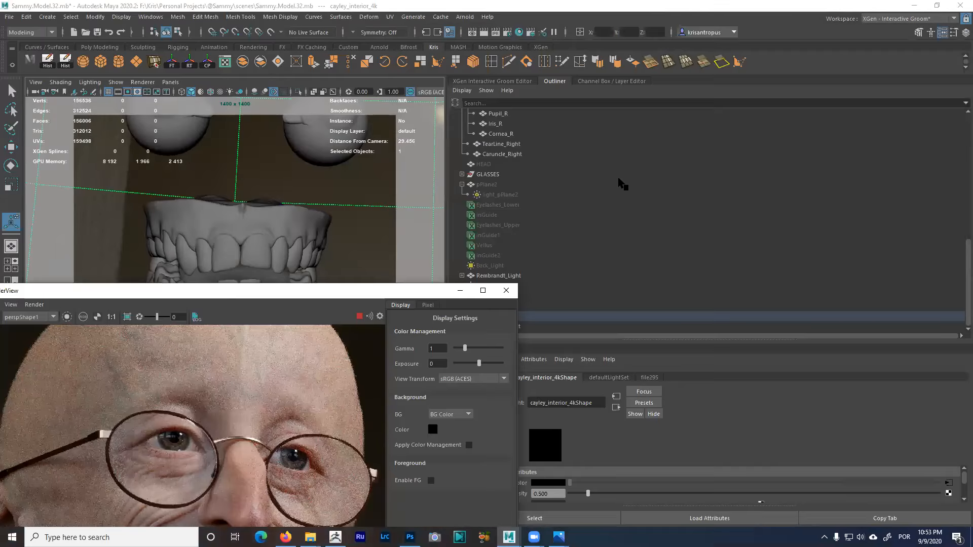
Collapse the Eye and Eye1 groups in the Outliner and hide both of them
left_click(462, 185)
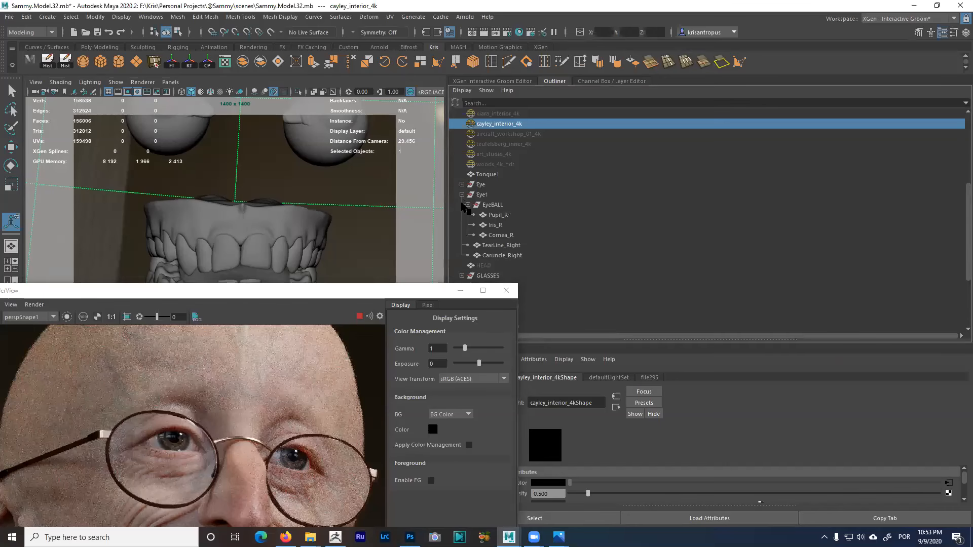
left_click(462, 195)
left_click(480, 185)
left_click(482, 195, "shift")
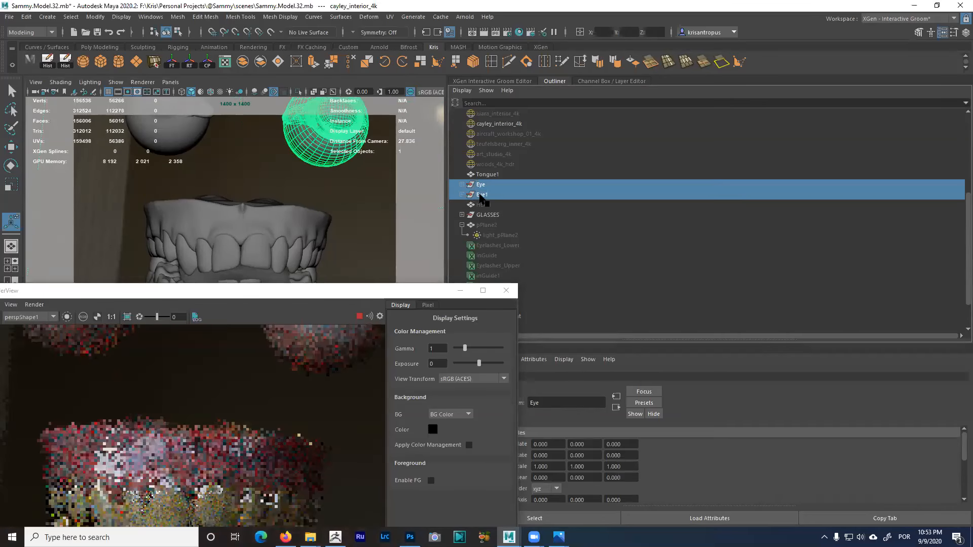
key("ctrl+h")
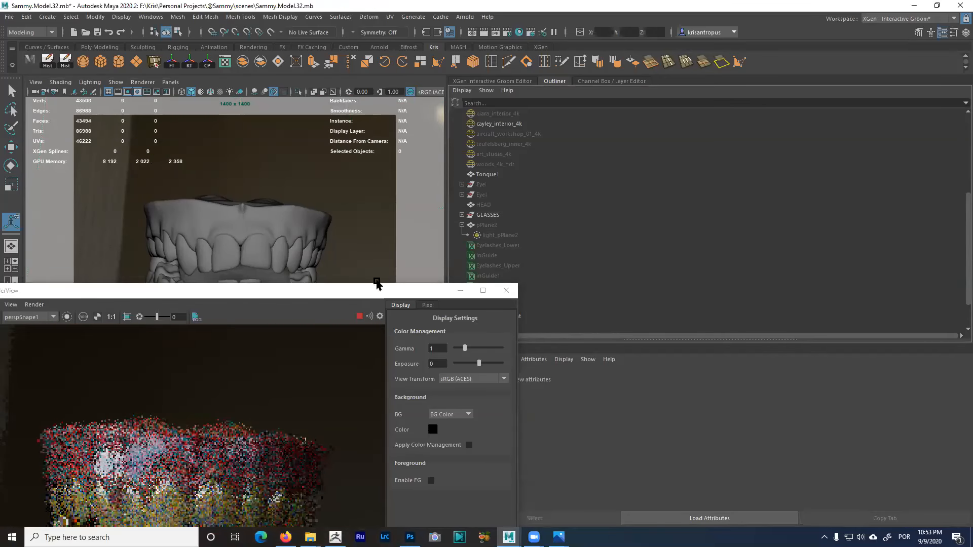
Select the viewport camera and bring up the Arnold settings of its perspShape1 node, keeping the Attribute Editor uncovered
left_click(35, 82)
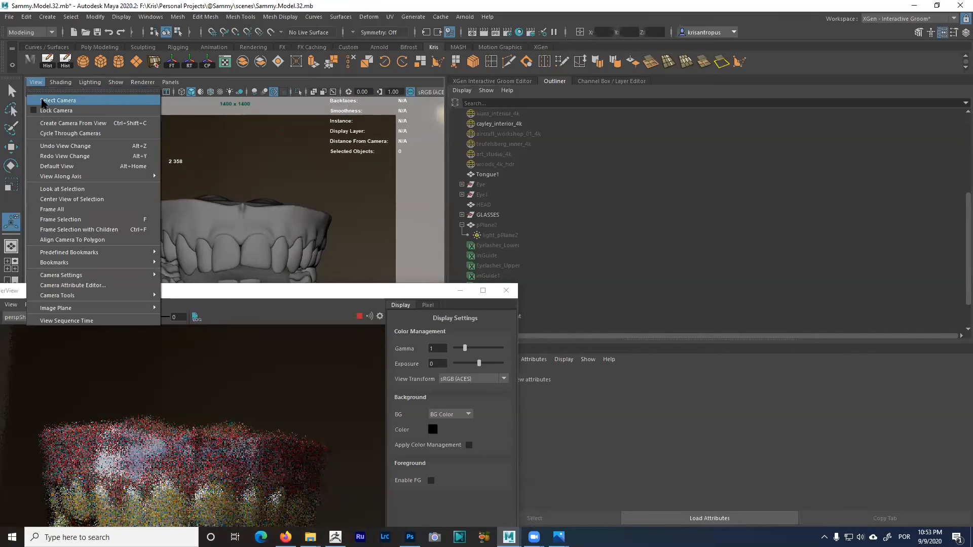
left_click(43, 93)
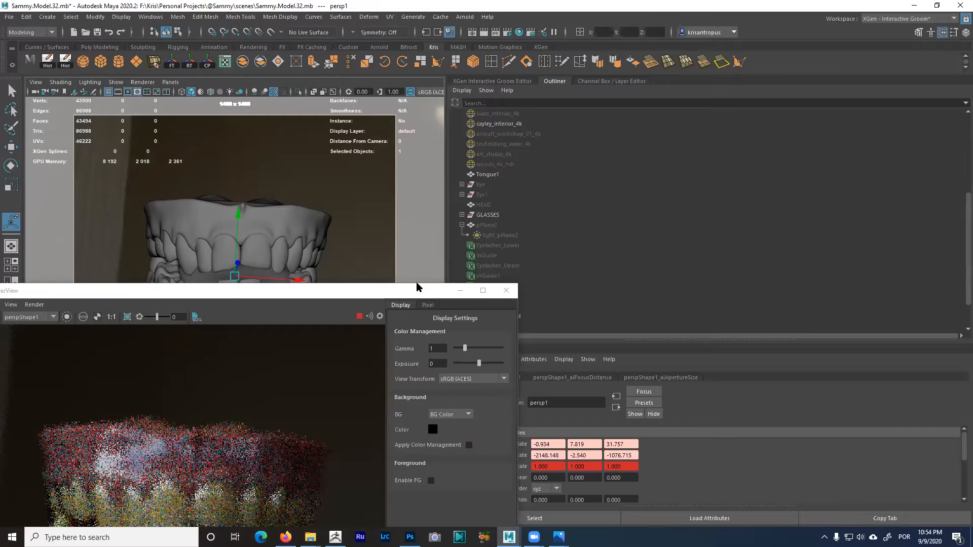
left_click_drag(416, 287, 337, 220)
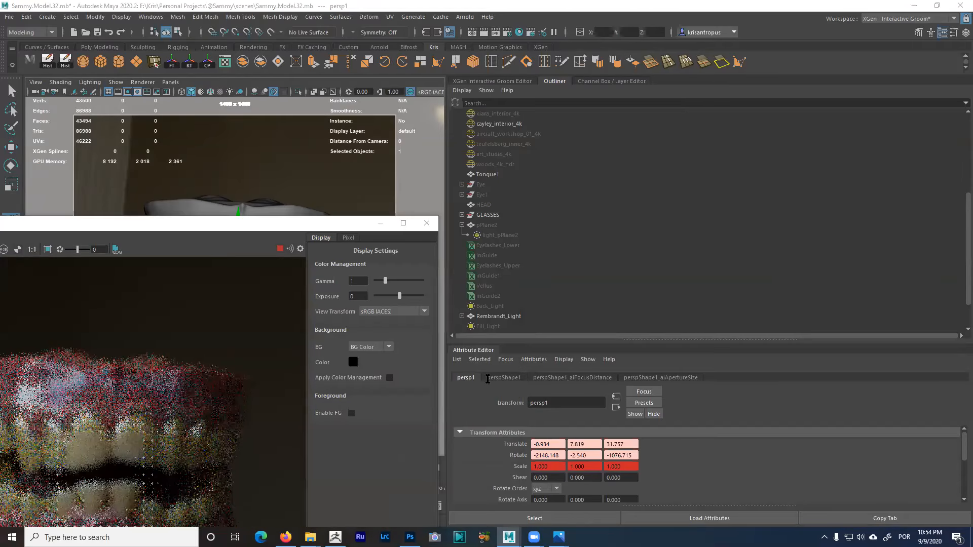
left_click(504, 378)
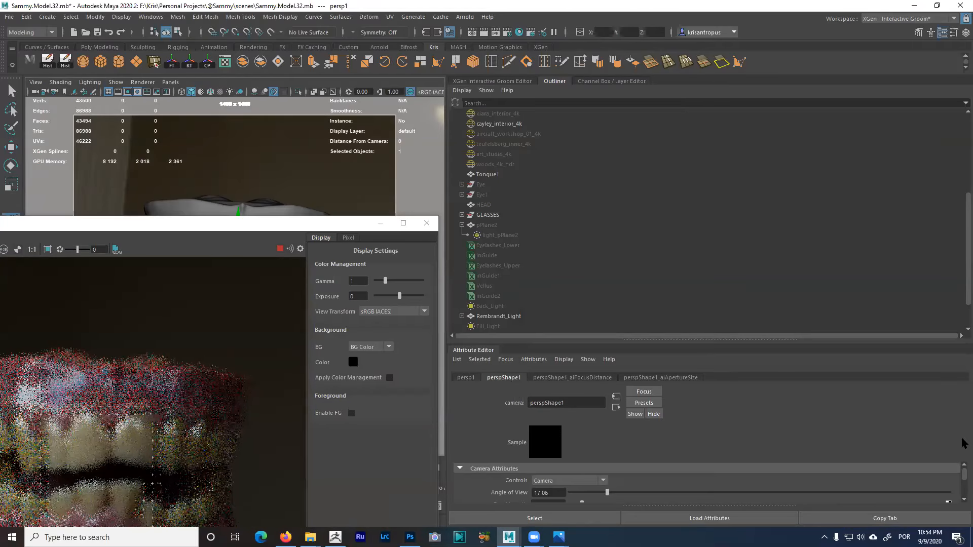
left_click_drag(963, 478, 964, 494)
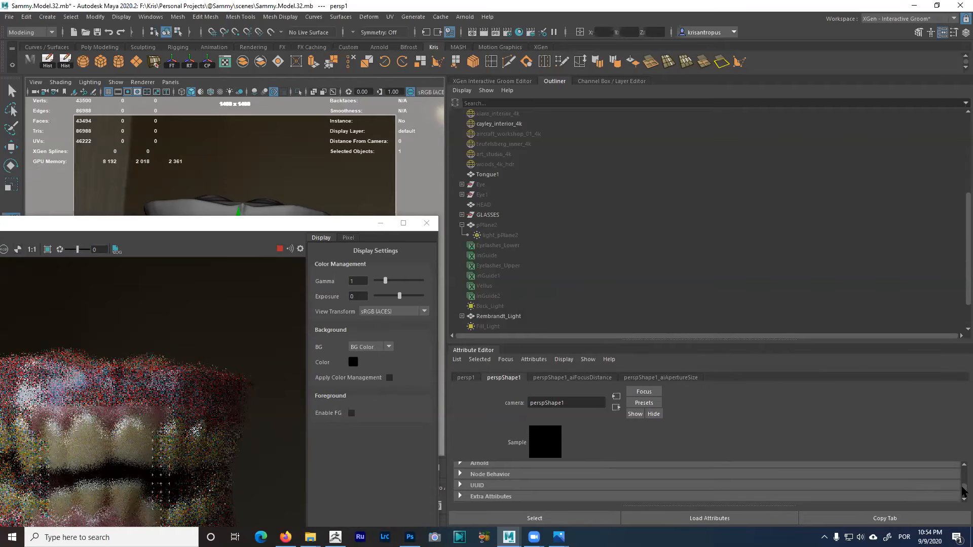
left_click(496, 465)
scroll(641, 494, "down", 2)
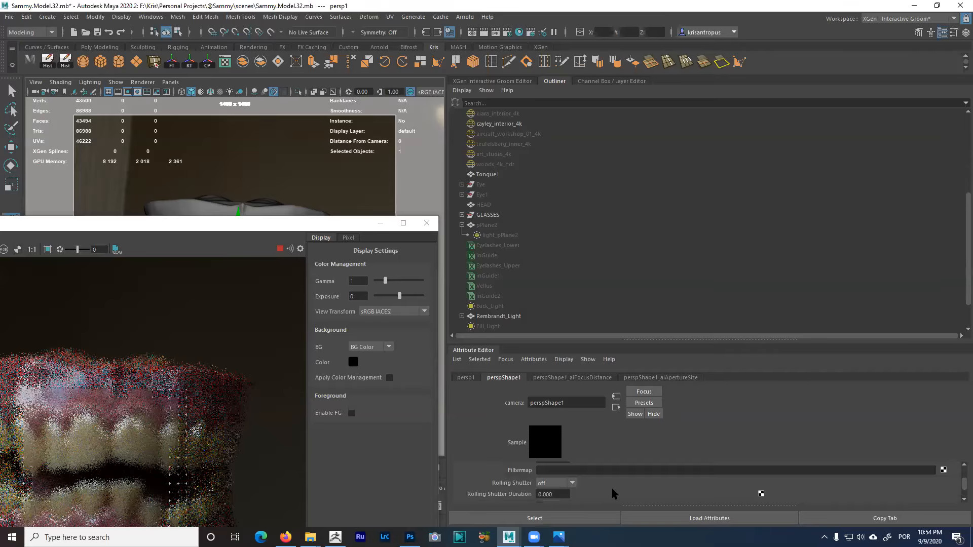
scroll(641, 494, "down", 1)
left_click(540, 476)
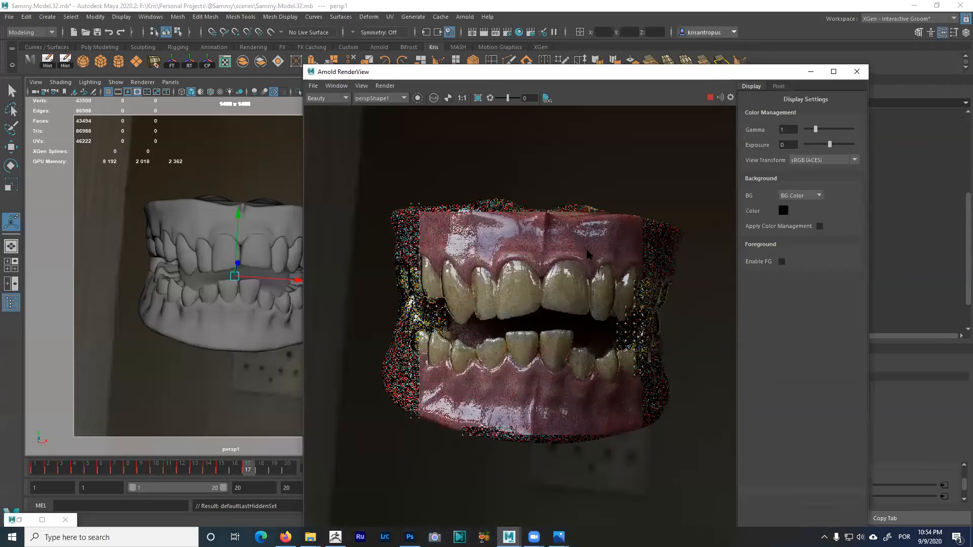
Restrict the Arnold render to a crop region around the lower front teeth and zoom in on it
left_click_drag(369, 225, 799, 74)
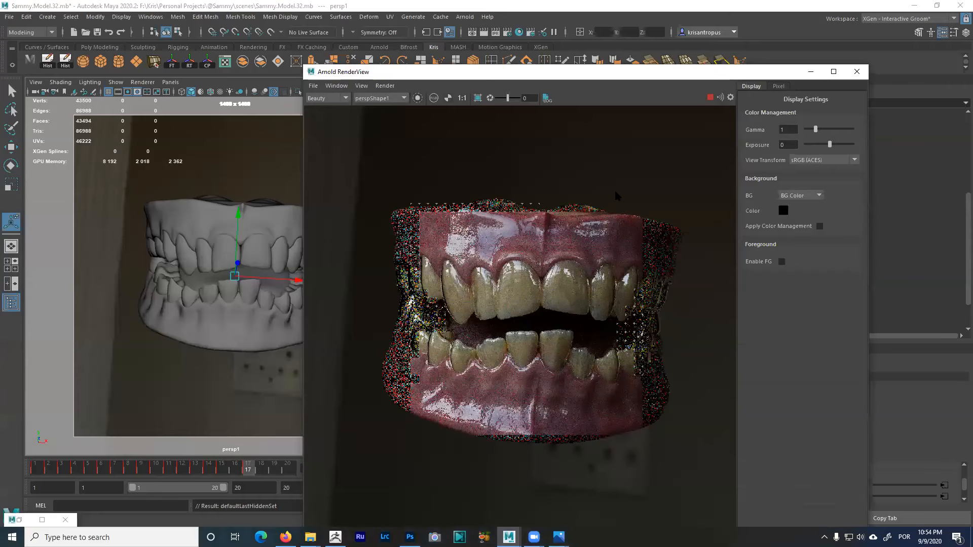
left_click(478, 98)
left_click_drag(493, 335, 594, 407)
left_click_drag(546, 355, 543, 333)
scroll(543, 337, "up", 5)
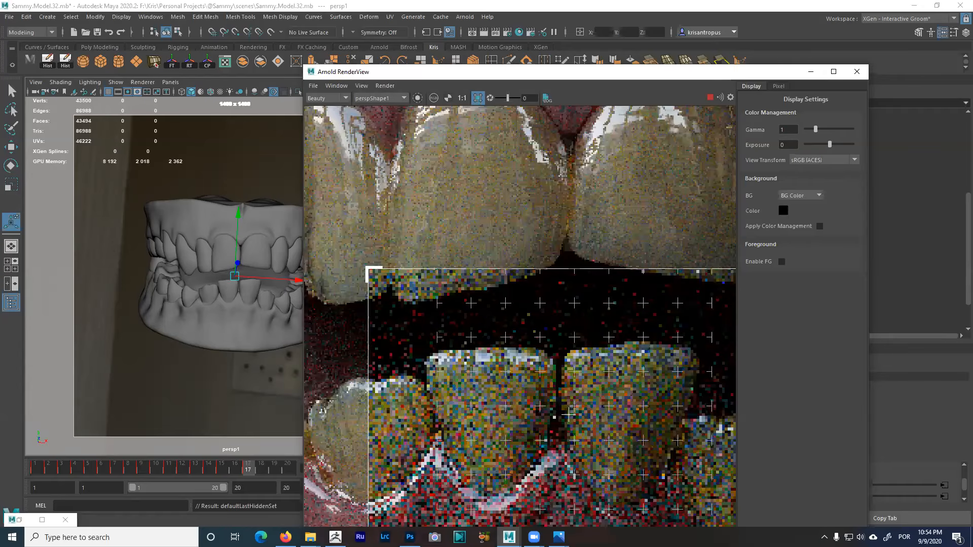
middle_click_drag(526, 310, 512, 286)
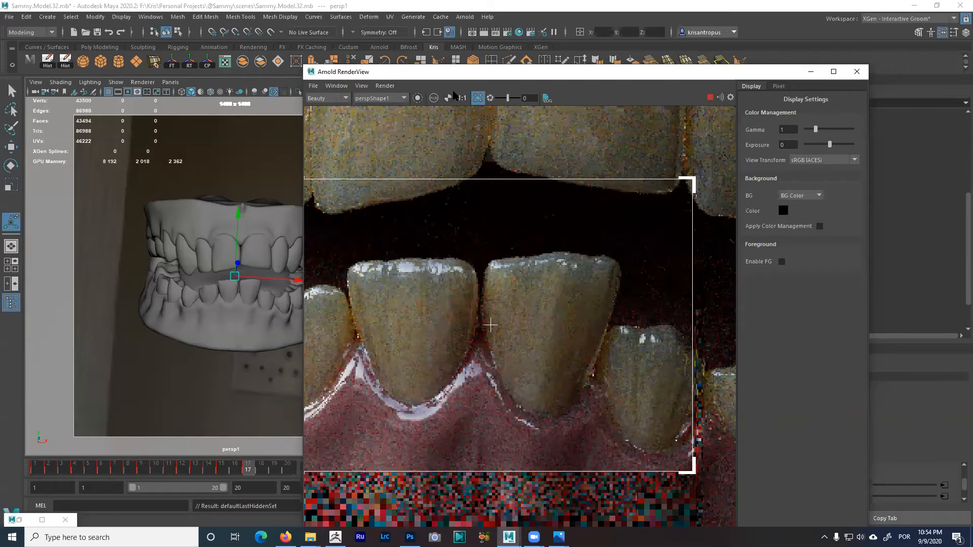
Stop the render, select the Teeth_Lower3 mesh and bring up its TeethLow material in the Attribute Editor
left_click_drag(659, 79, 434, 74)
left_click(483, 91)
left_click_drag(274, 63, 280, 300)
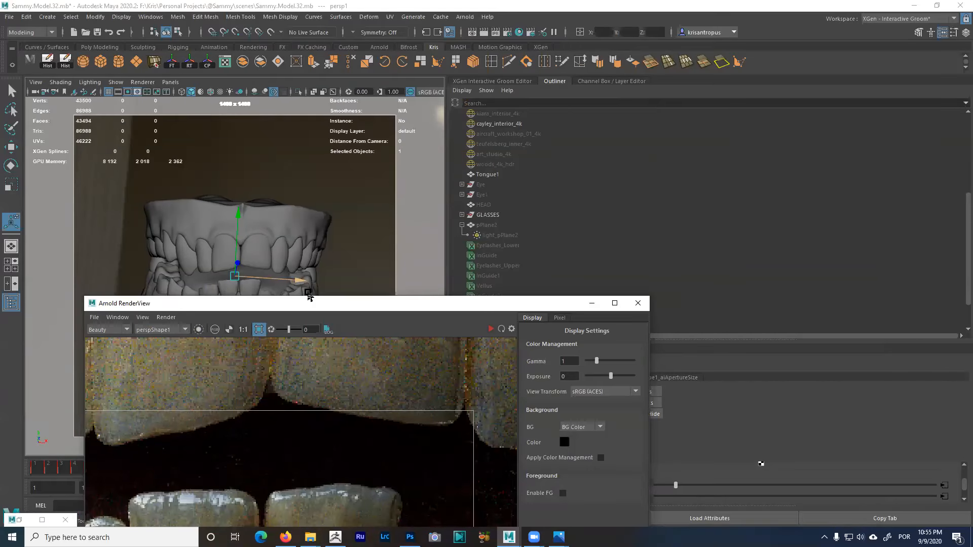
left_click_drag(526, 307, 313, 65)
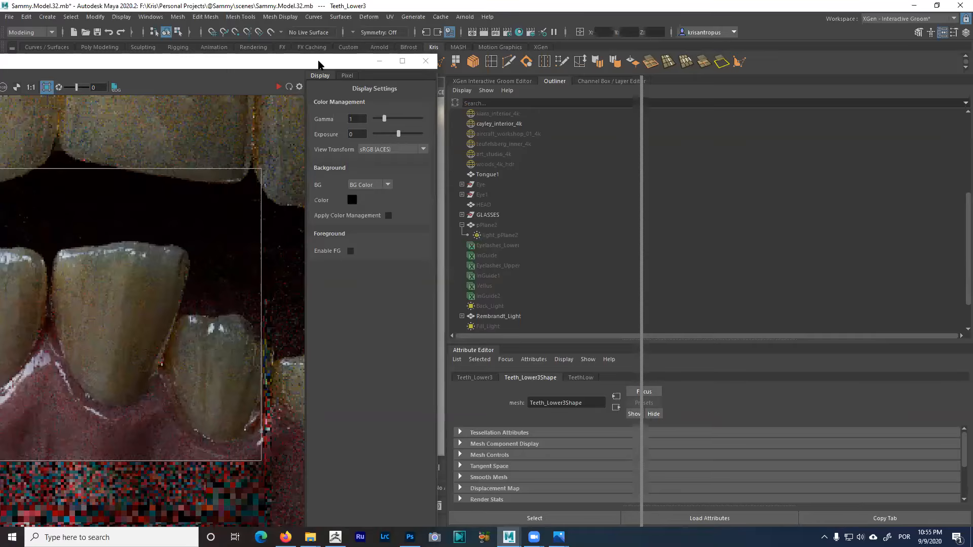
left_click_drag(319, 64, 494, 56)
left_click(7, 302)
left_click_drag(763, 326, 806, 222)
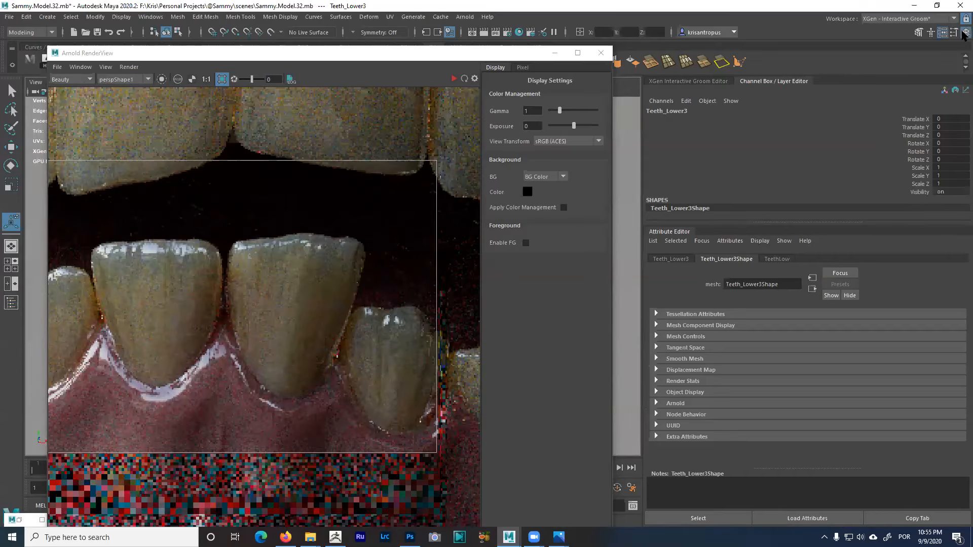
left_click(964, 33)
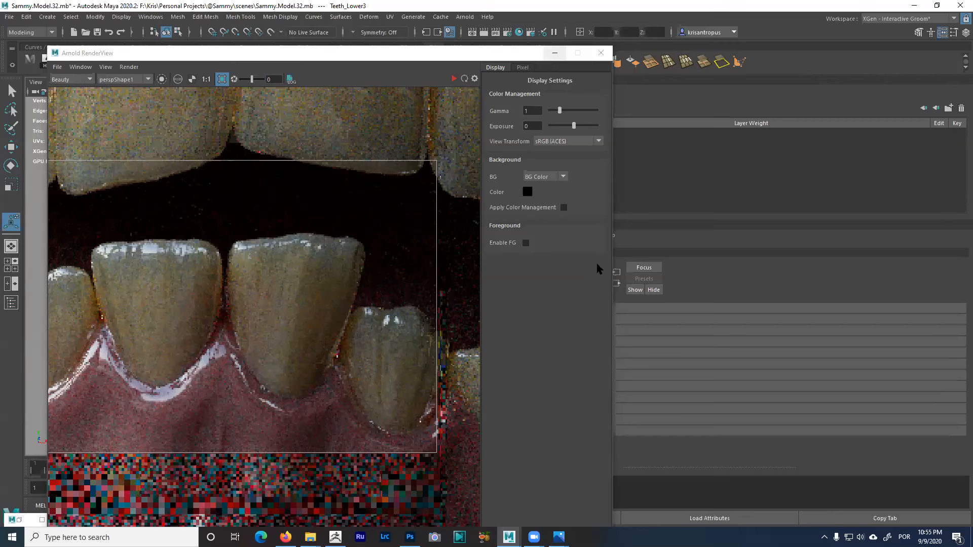
left_click_drag(542, 57, 430, 277)
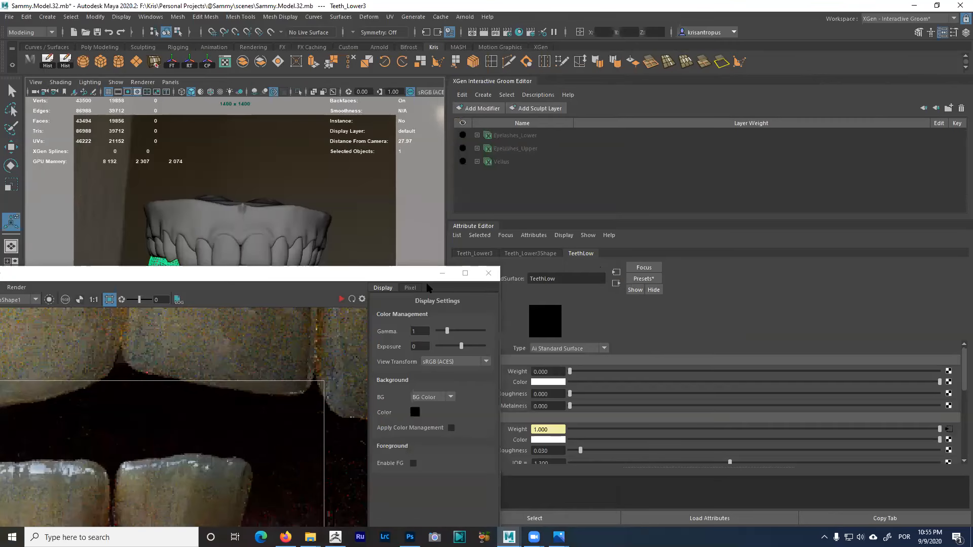
Expand the Coat settings of the TeethLow material and set the coat IOR to 1.4
left_click_drag(427, 278, 371, 85)
scroll(646, 428, "down", 2)
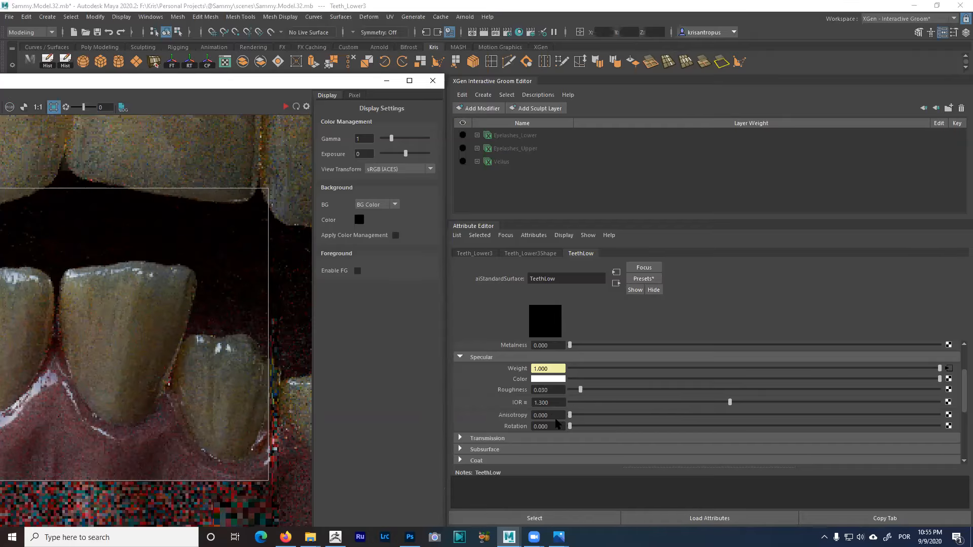
scroll(557, 422, "down", 1)
left_click(490, 432)
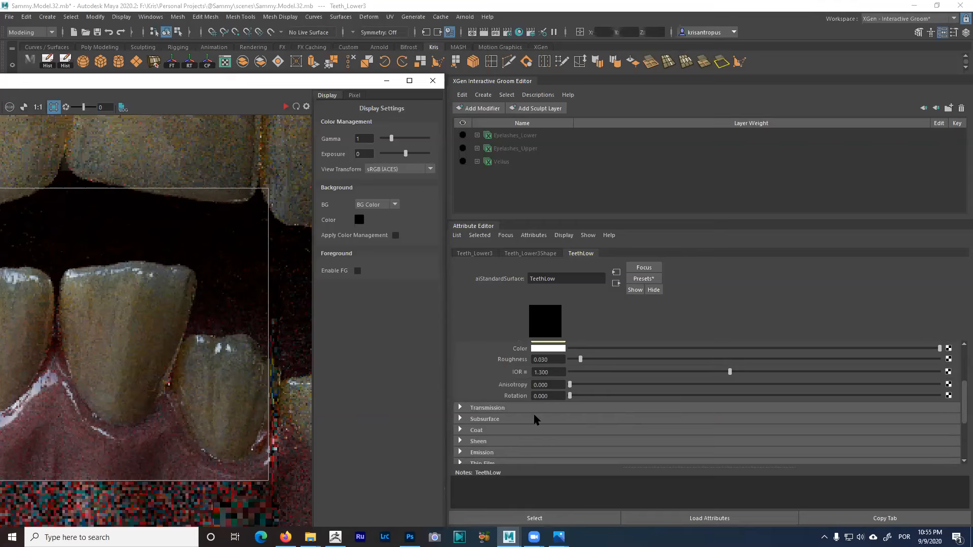
scroll(553, 422, "down", 1)
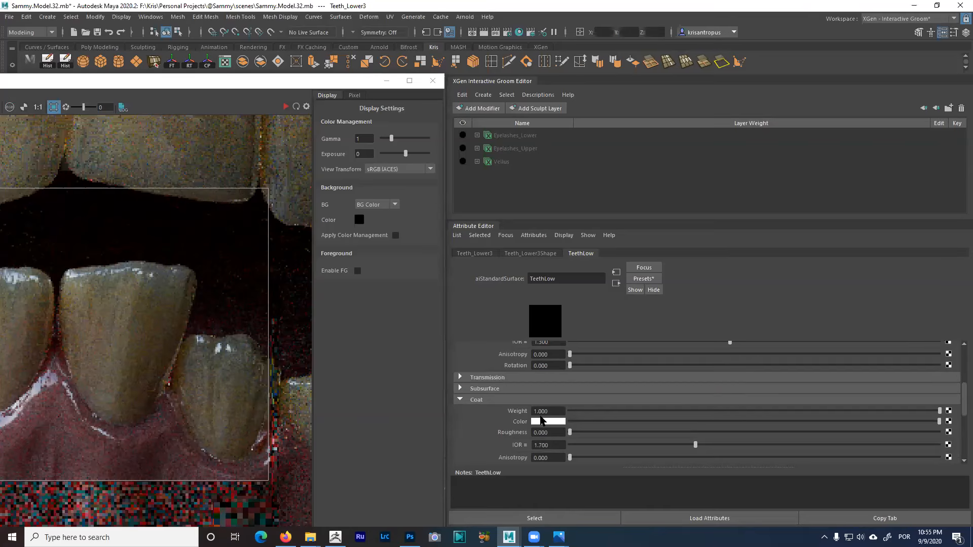
double_click(562, 445)
type("4")
key("Return")
Restart the Arnold render of the cropped lower teeth and maximize the RenderView window
left_click_drag(138, 82, 138, 70)
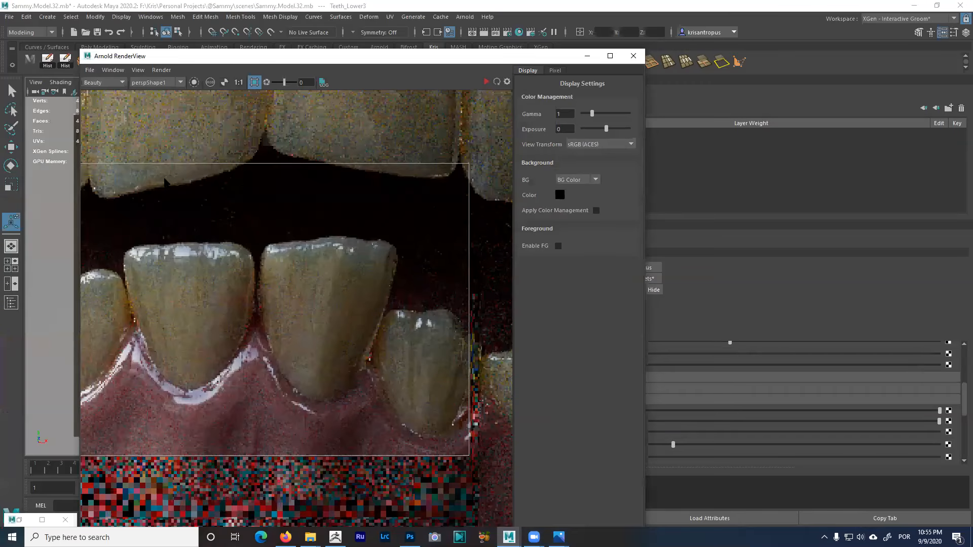
left_click(483, 83)
left_click(488, 78)
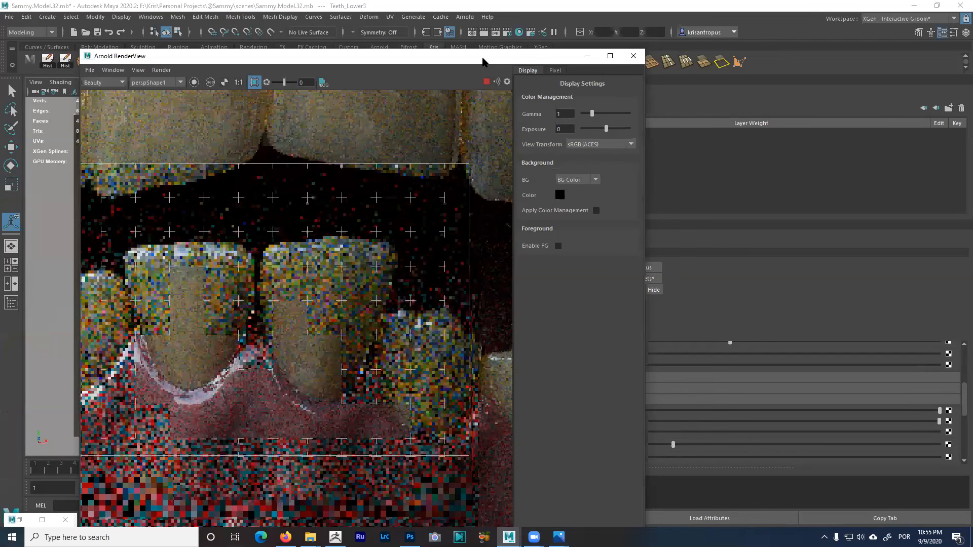
left_click(611, 56)
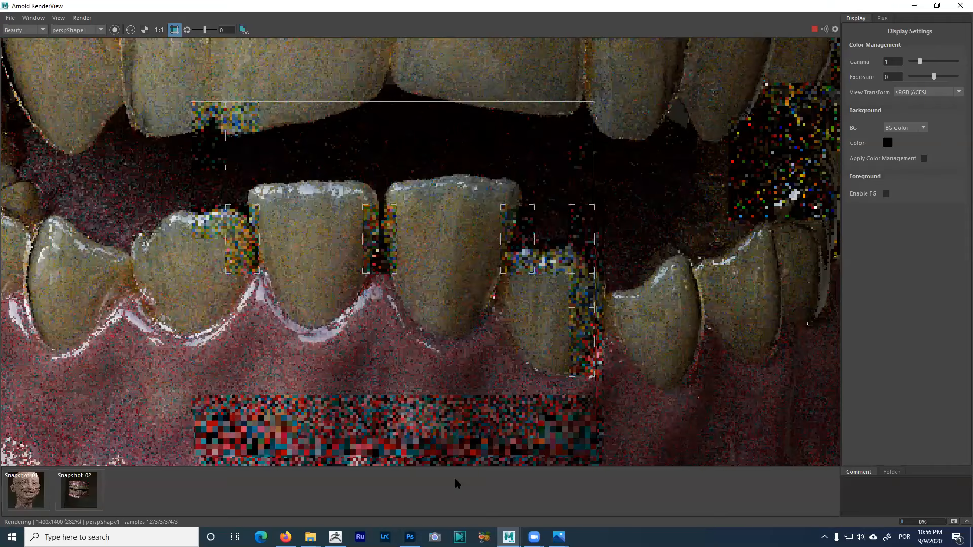
Switch repeatedly between Snapshot_02 and the live render to compare the coat reflections on the lower teeth
left_click(79, 490)
left_click(79, 490)
left_click(79, 490)
left_click(79, 490)
left_click(79, 490)
left_click(82, 491)
left_click(82, 491)
left_click(83, 491)
left_click(82, 490)
left_click(79, 490)
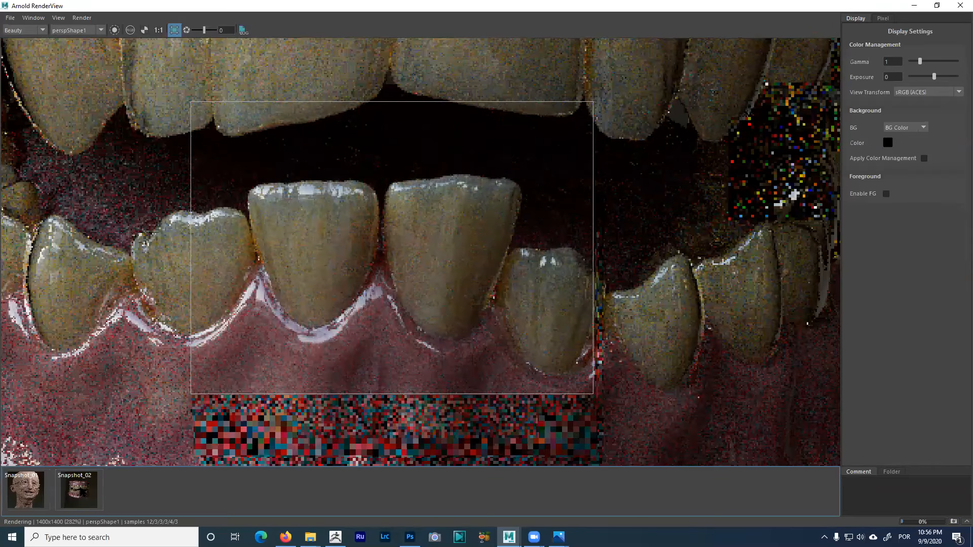
left_click(79, 490)
left_click(79, 490)
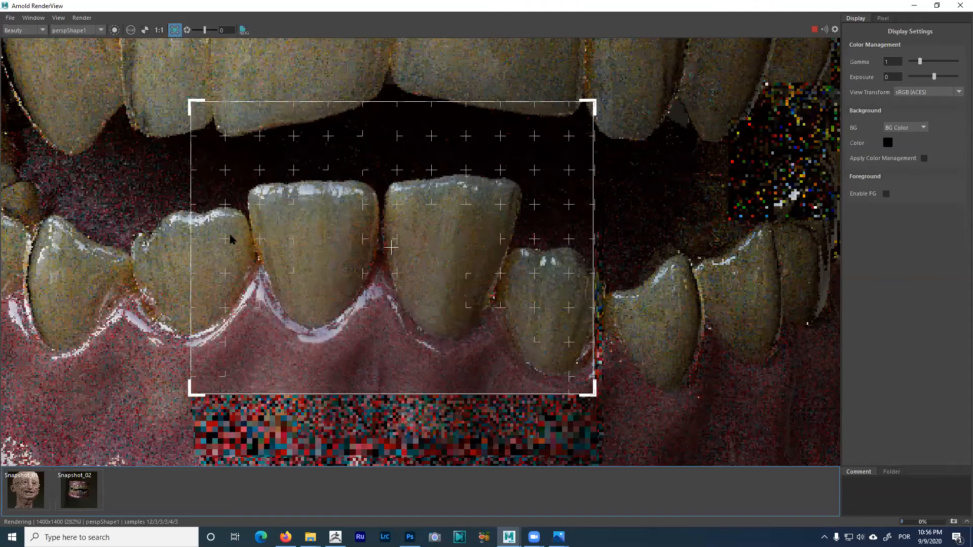
left_click(79, 494)
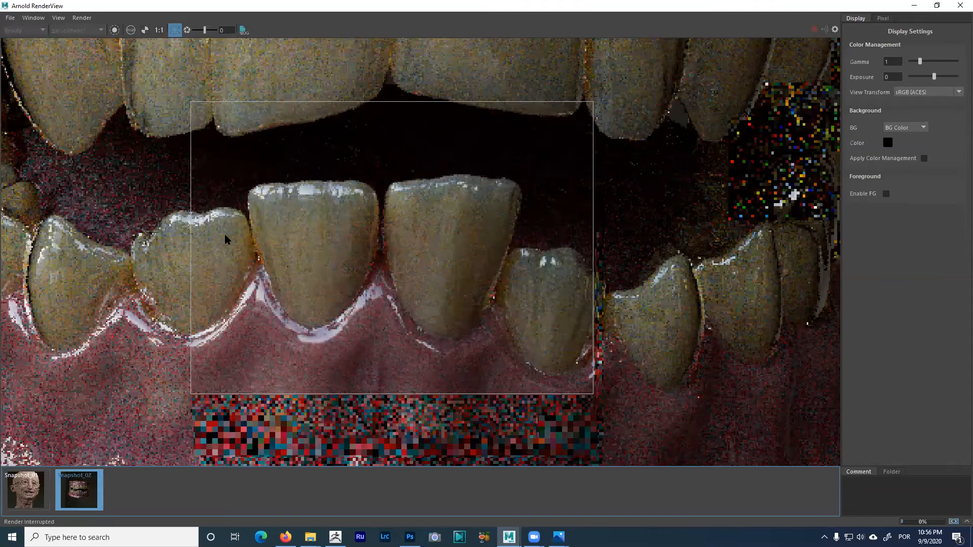
left_click(85, 491)
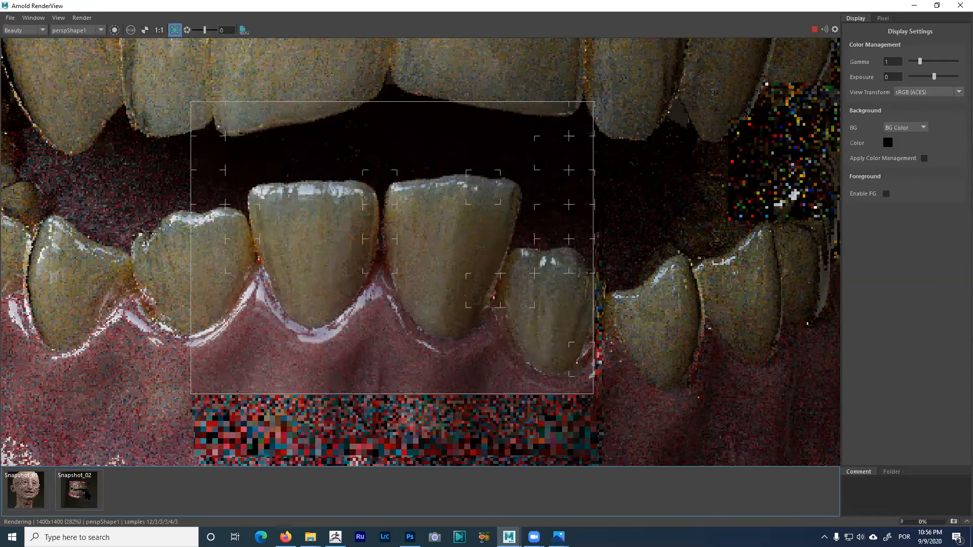
left_click(86, 492)
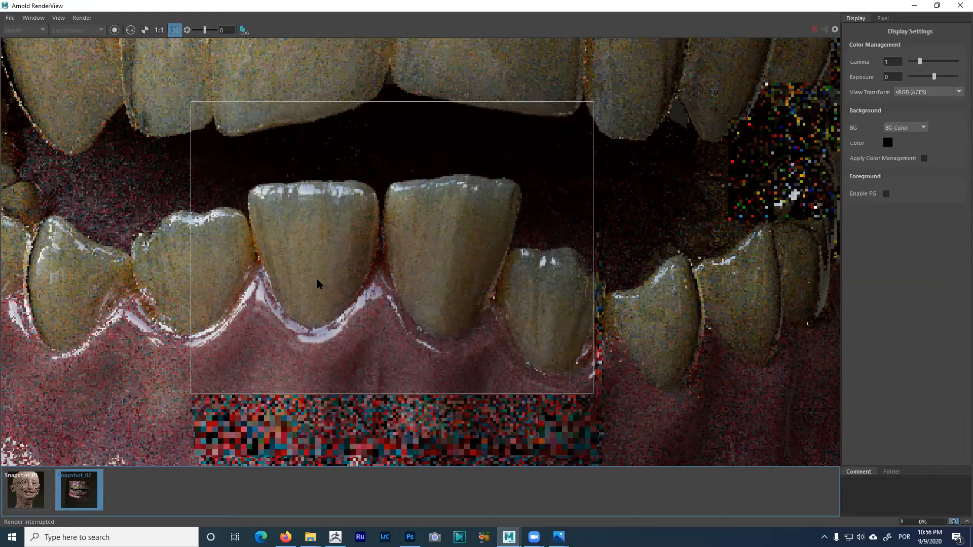
left_click(84, 484)
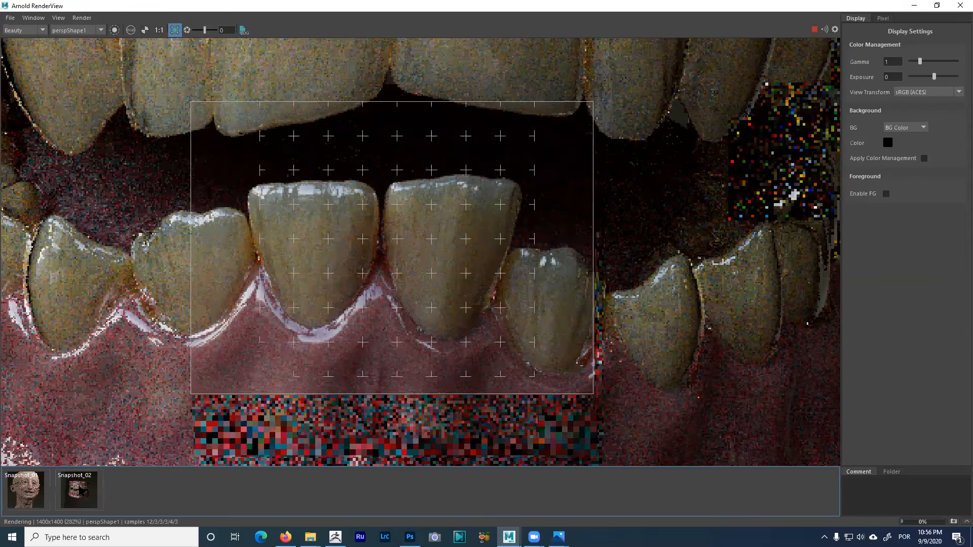
Restore the RenderView beside the Attribute Editor and set the TeethLow coat IOR to 1.3
left_click(936, 6)
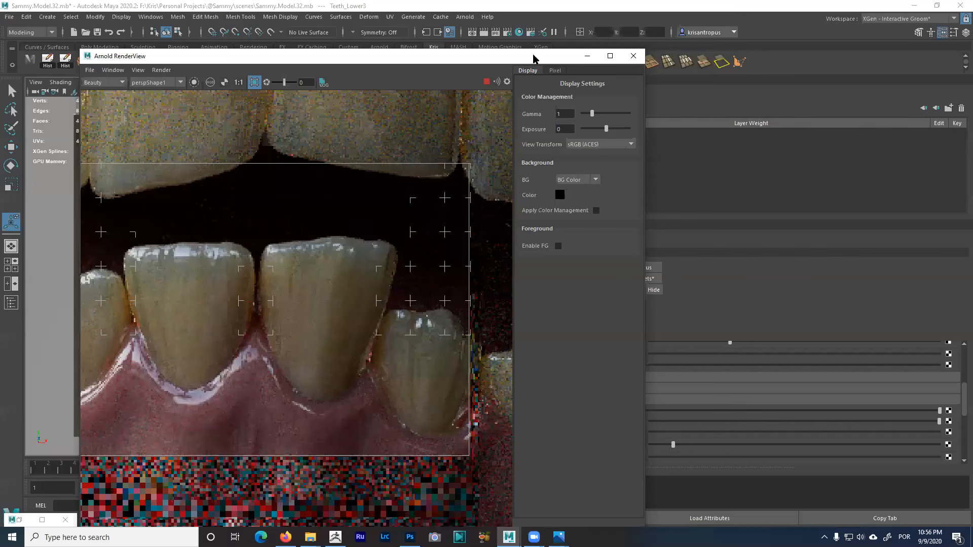
left_click_drag(533, 59, 440, 55)
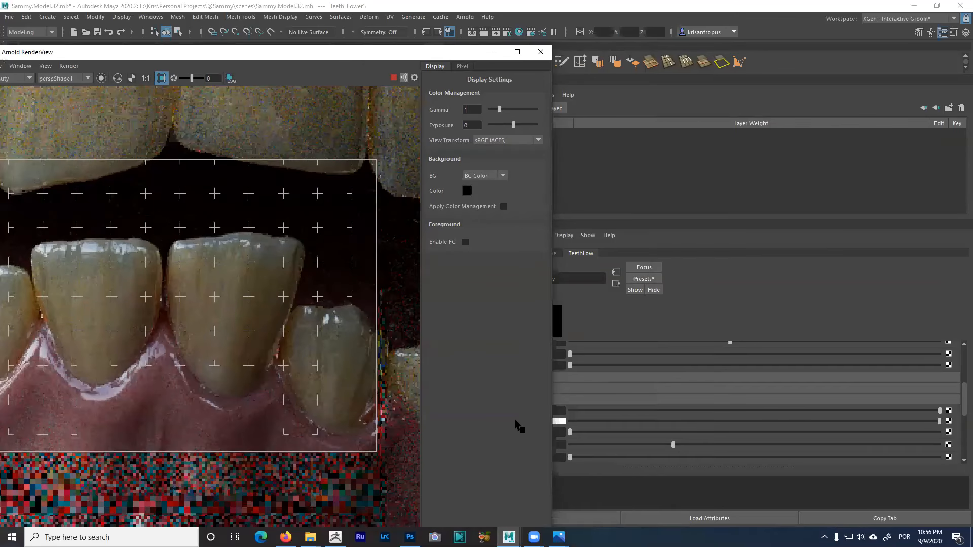
left_click(544, 445)
left_click(546, 447)
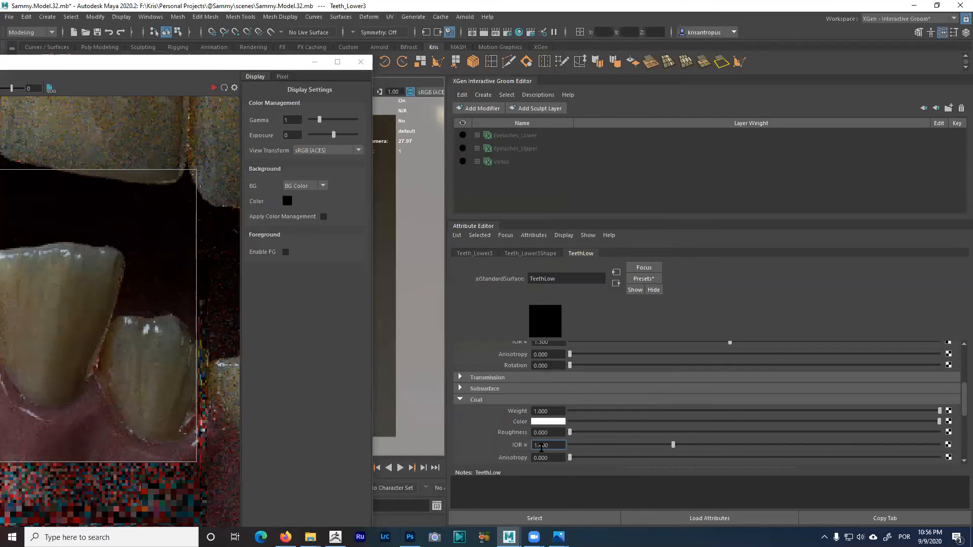
double_click(548, 445)
type("1.3")
key("Return")
Expand the TeethLow Transmission settings, then open the texture driving the transmission weight and expand its Color Balance settings
left_click(608, 377)
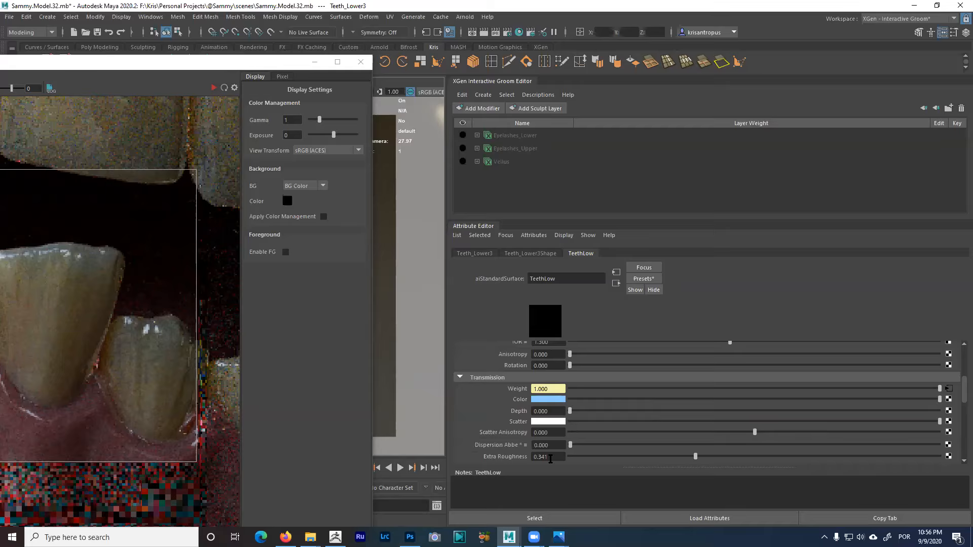
left_click(948, 389)
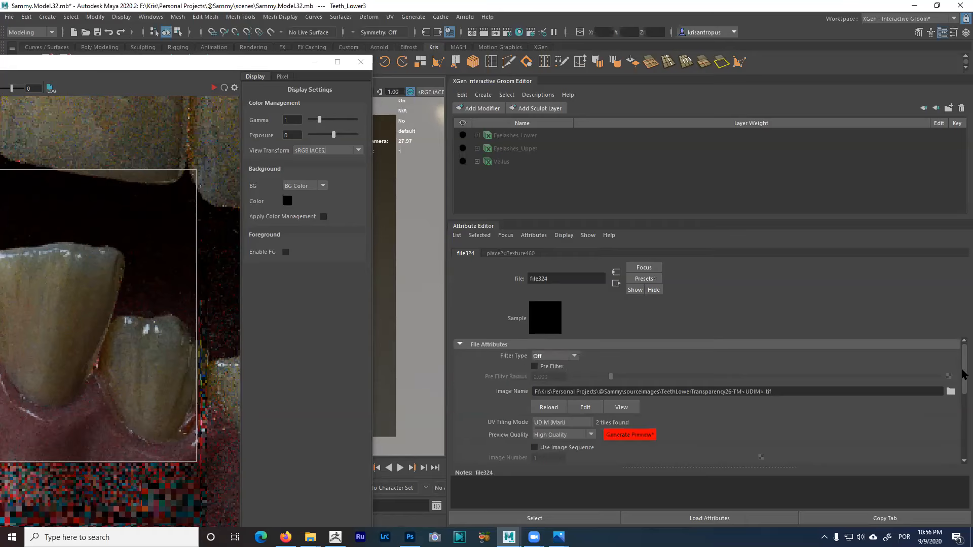
left_click_drag(963, 374, 962, 418)
scroll(702, 407, "down", 1)
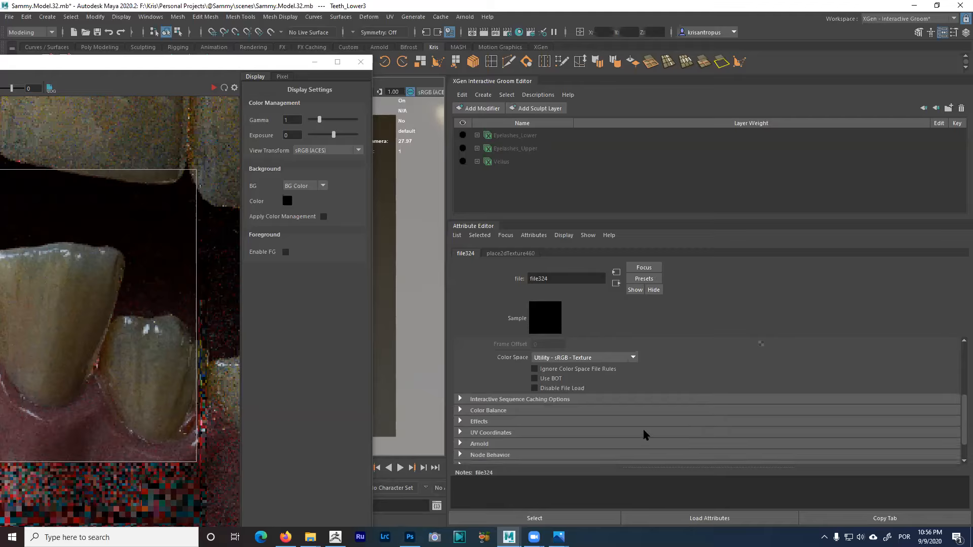
left_click(705, 410)
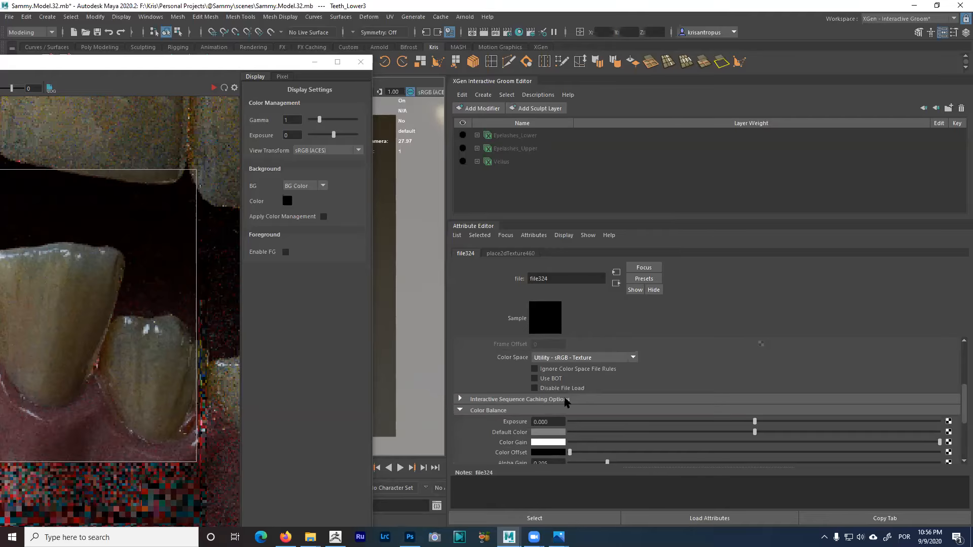
scroll(561, 395, "down", 5)
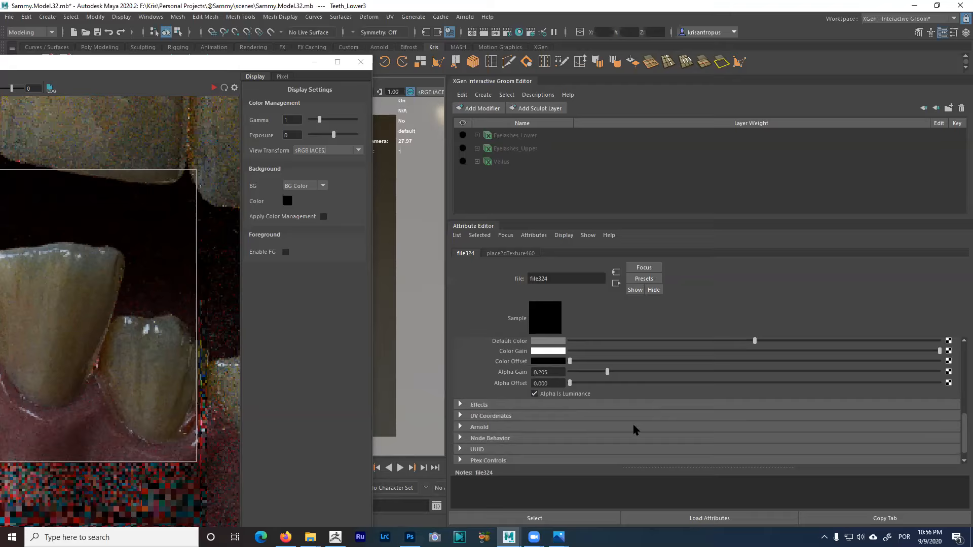
Set the transmission weight texture's Alpha Gain to 1 and start the Arnold render of the cropped lower teeth
scroll(544, 409, "up", 2)
left_click_drag(547, 404, 512, 397)
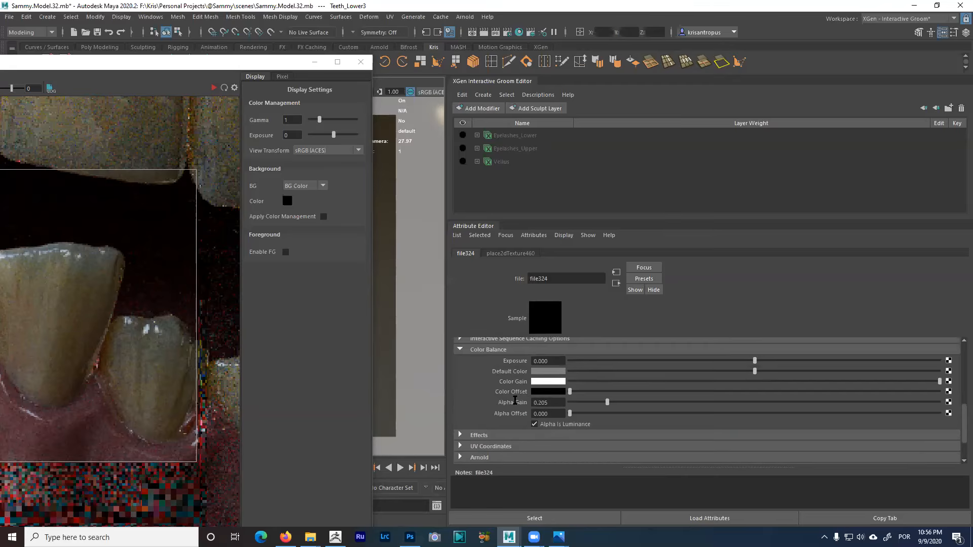
type("1")
key("Return")
left_click_drag(225, 61, 348, 67)
left_click(337, 92)
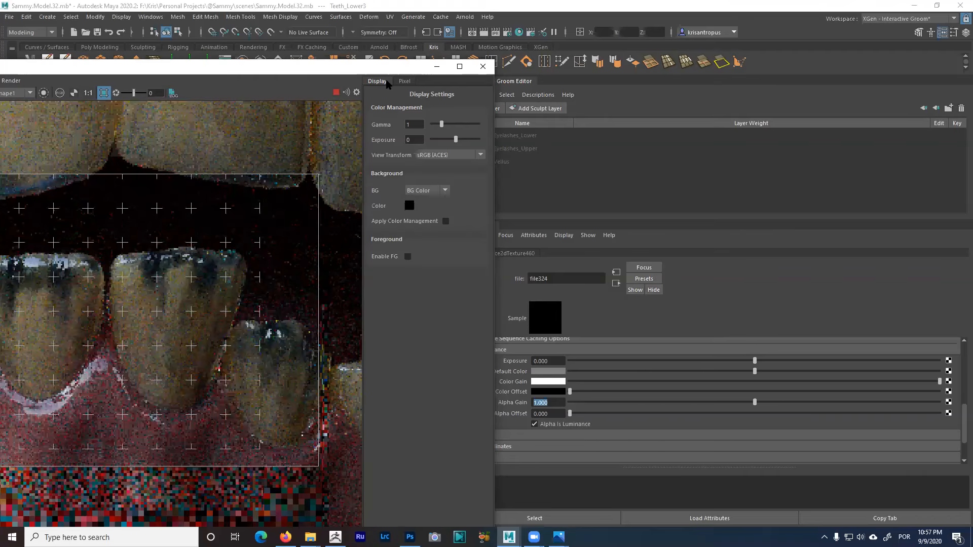
Try transmission Extra Roughness values of 0 and 0.371 on TeethLow, settling on 0.482
left_click(615, 283)
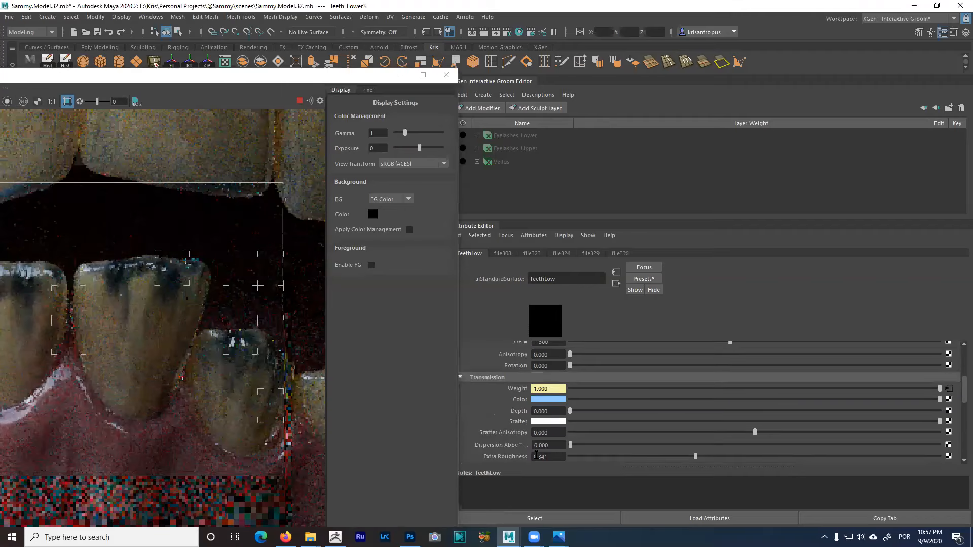
left_click(536, 456)
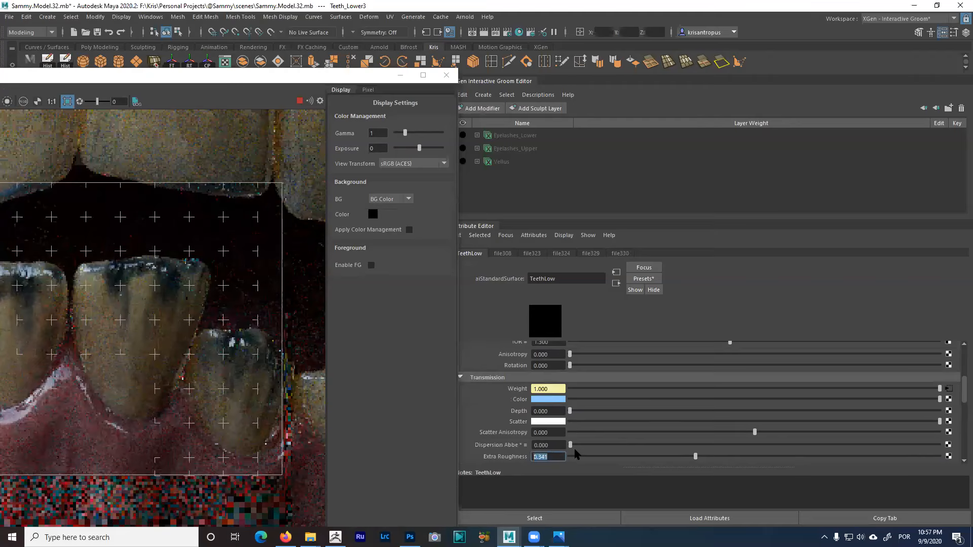
type("0")
key("Return")
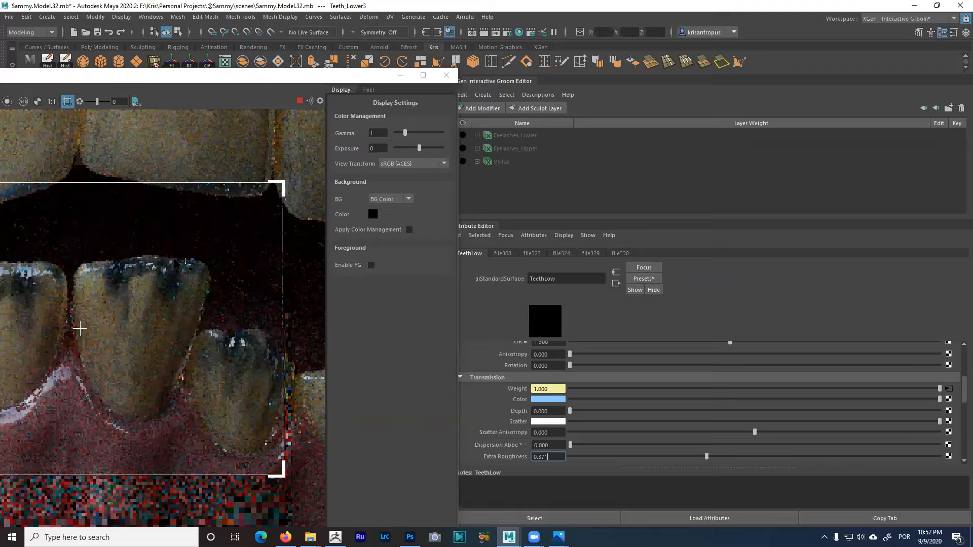
left_click_drag(659, 456, 706, 457)
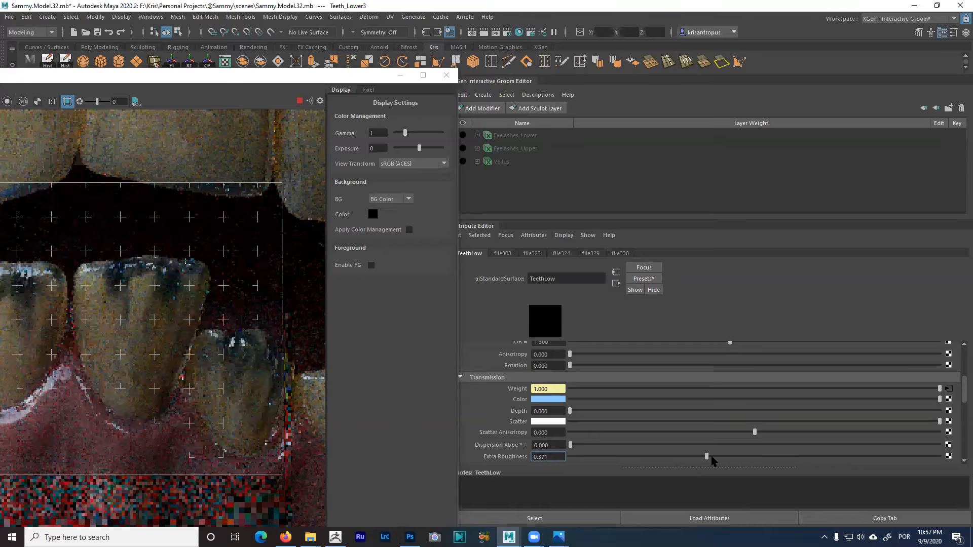
left_click(771, 457)
left_click(748, 456)
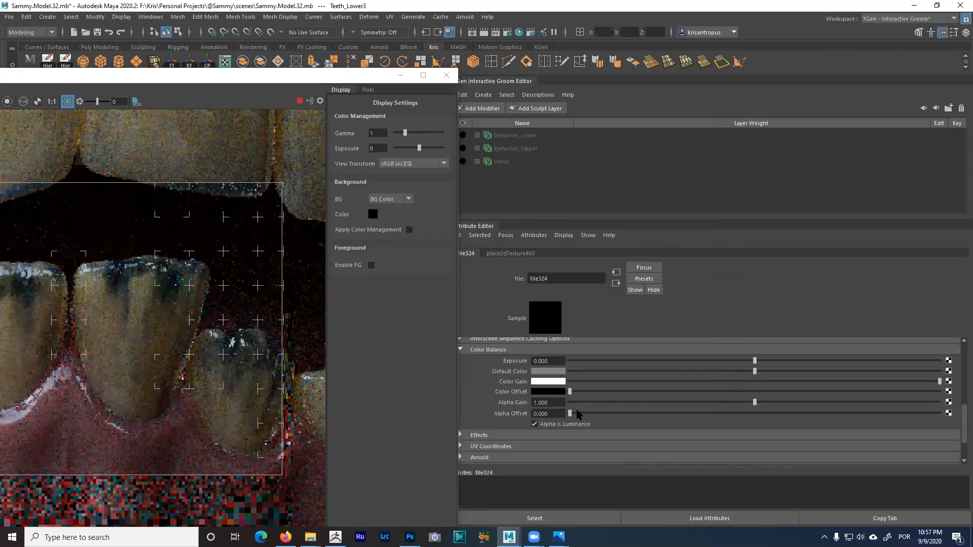
Test Alpha Gain and Color Offset values on the transmission weight texture, settling on Alpha Gain 0.129 with a black Color Offset
left_click(630, 403)
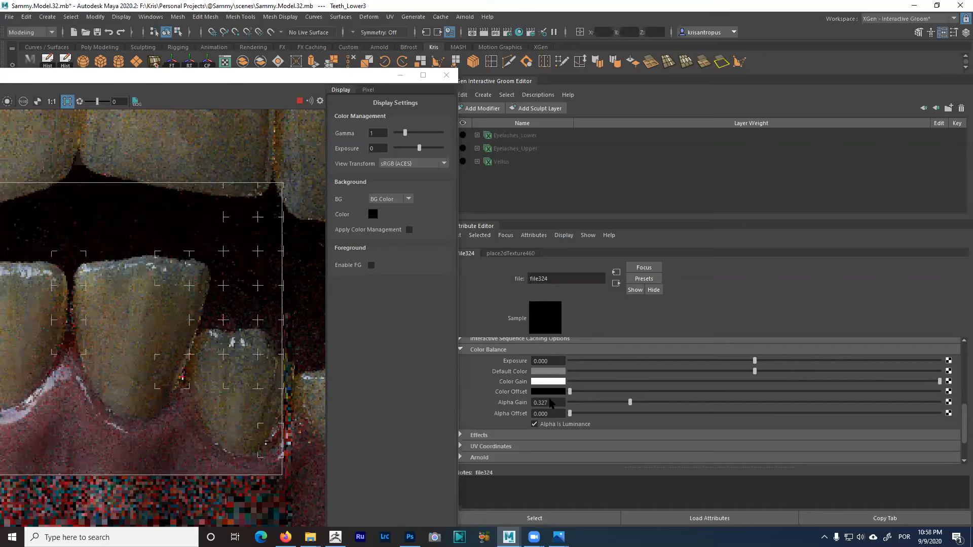
key("ctrl+z")
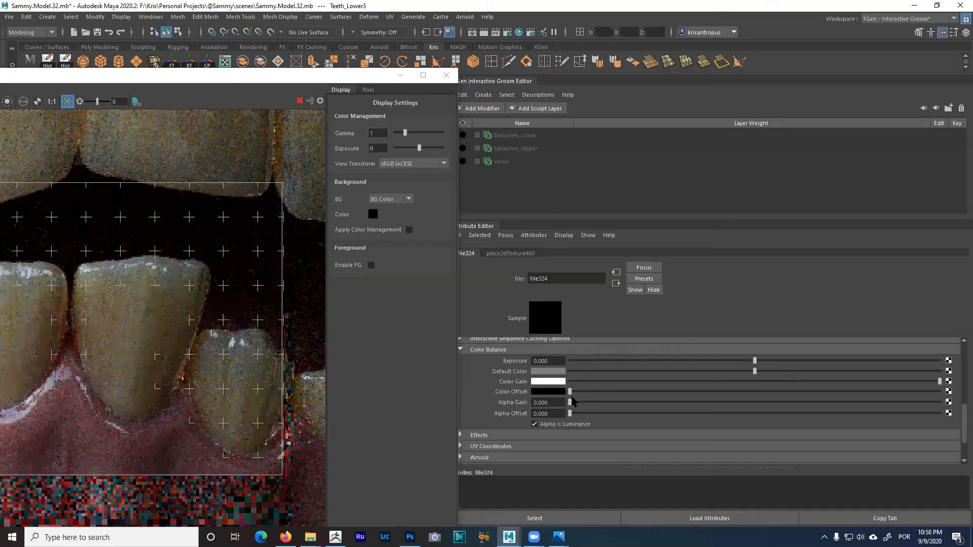
left_click_drag(570, 393, 634, 393)
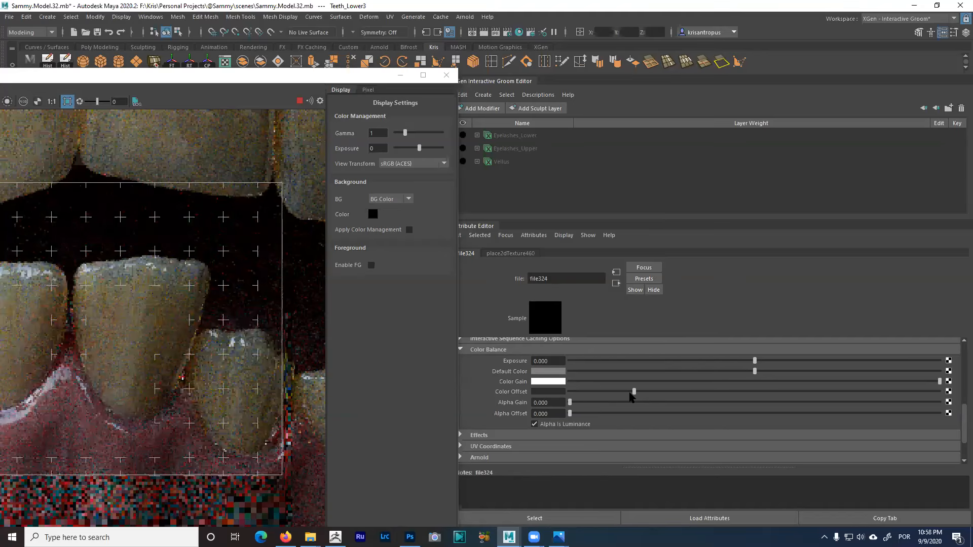
left_click_drag(630, 394, 569, 393)
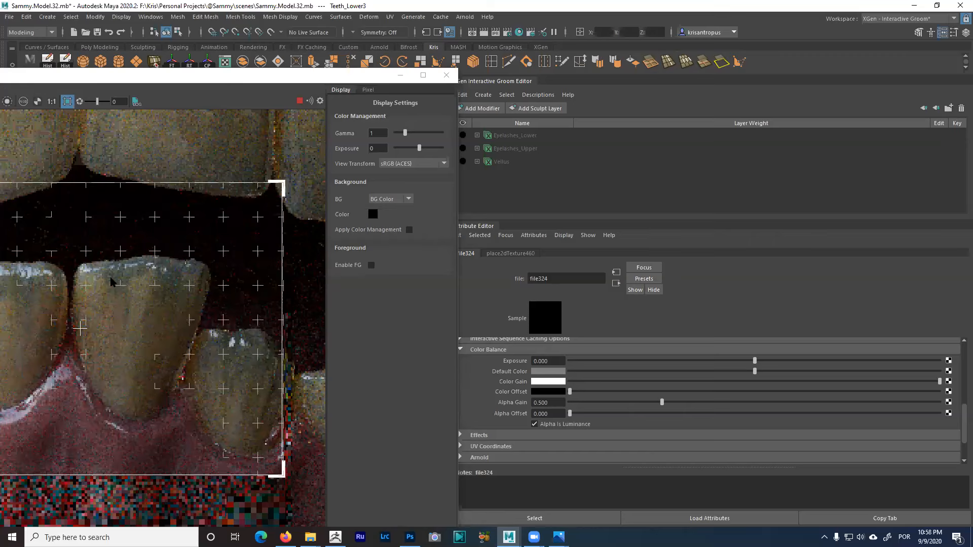
left_click(594, 402)
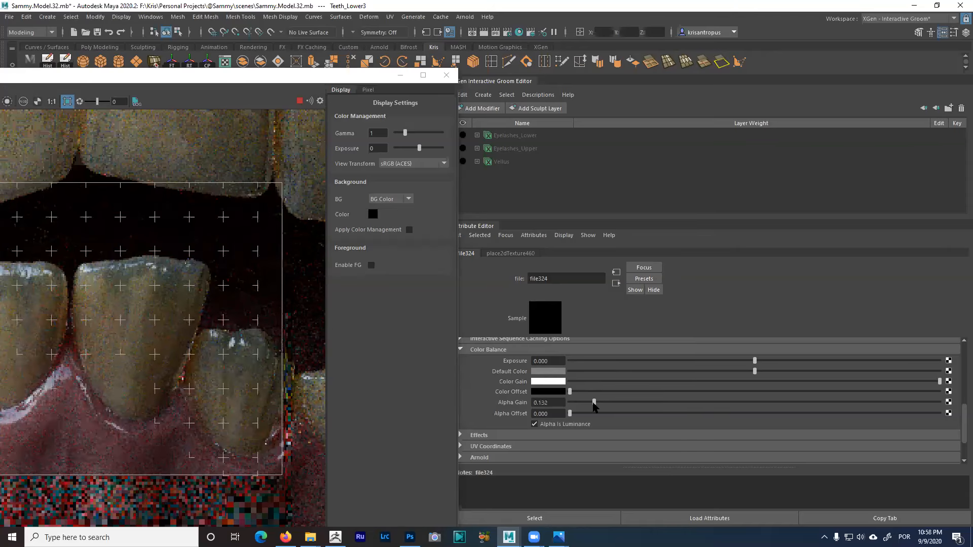
left_click_drag(594, 404, 593, 404)
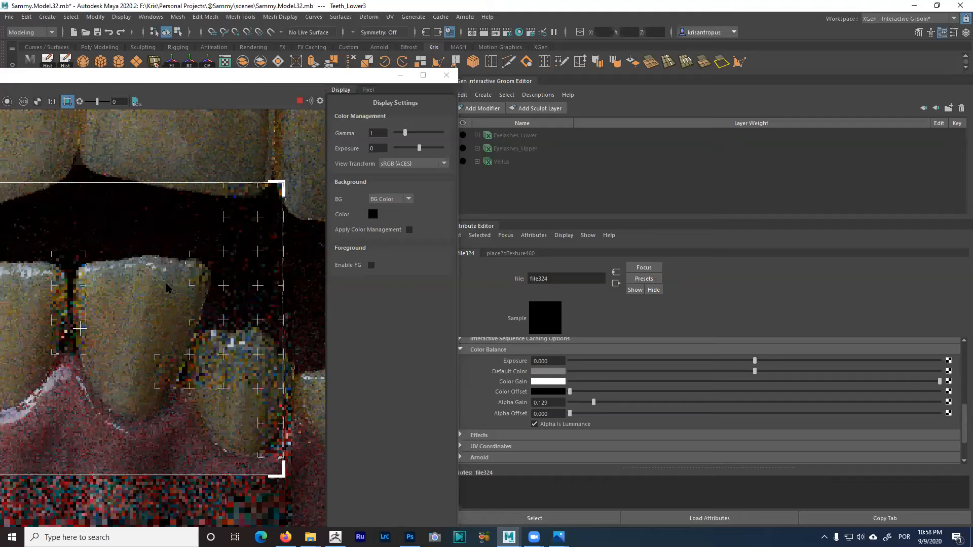
Change the TeethLow transmission color to a neutral light grey with saturation 0 and value 0.814
left_click(616, 283)
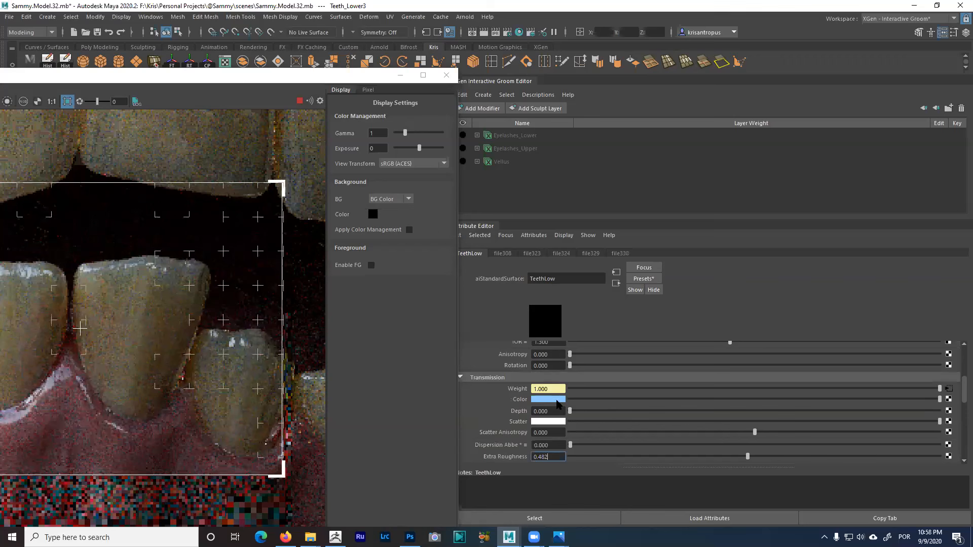
left_click(540, 424)
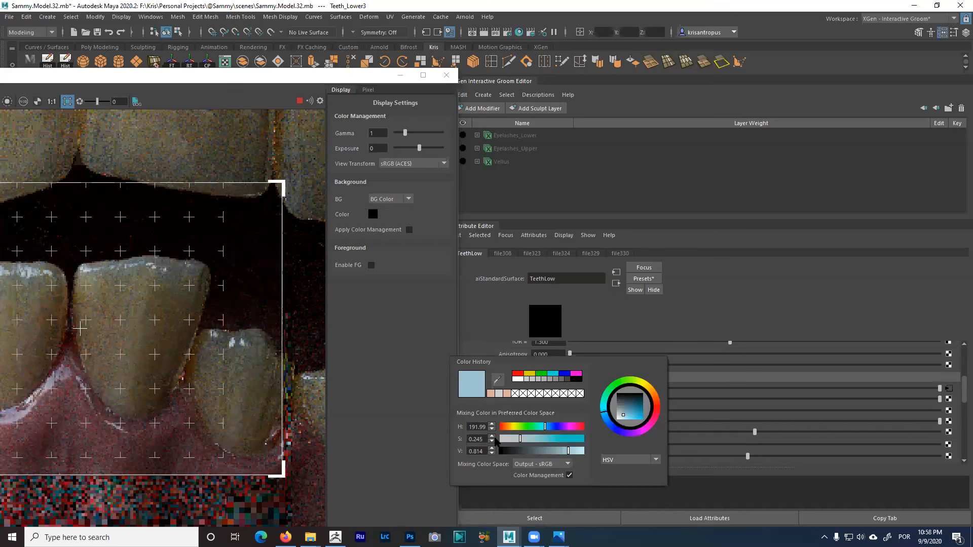
left_click_drag(520, 439, 492, 438)
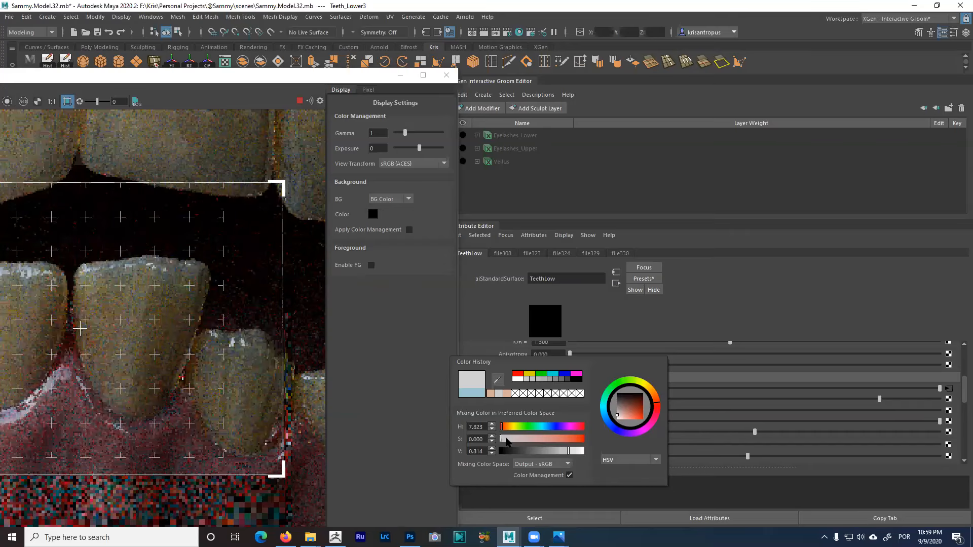
left_click(391, 388)
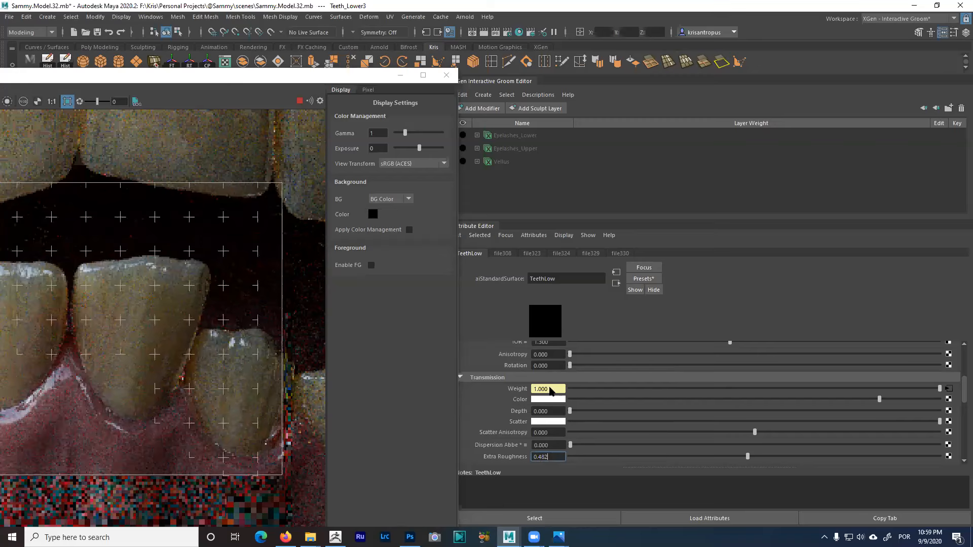
Review the transmission weight texture, then expand Subsurface and examine the image file and Color Balance settings of the SubSurface Color texture
left_click(949, 388)
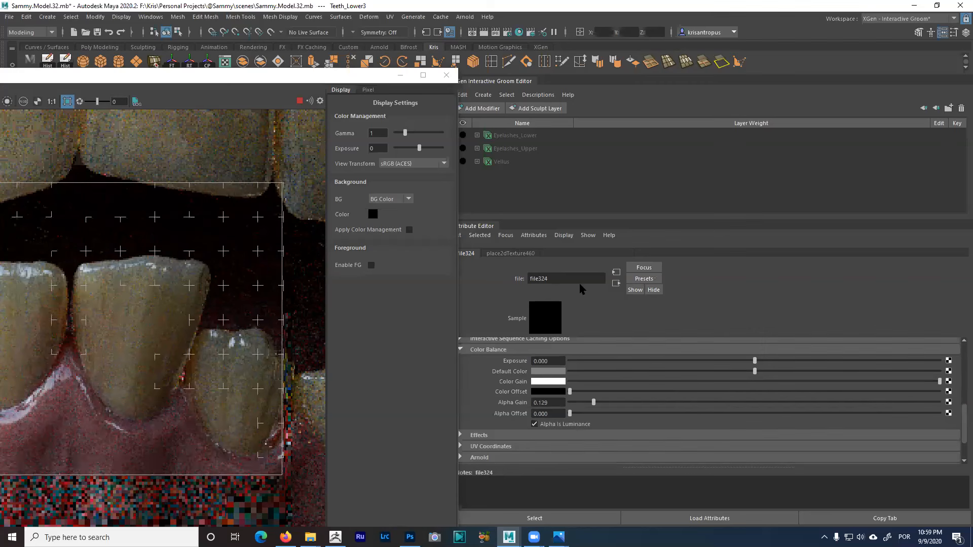
left_click(617, 283)
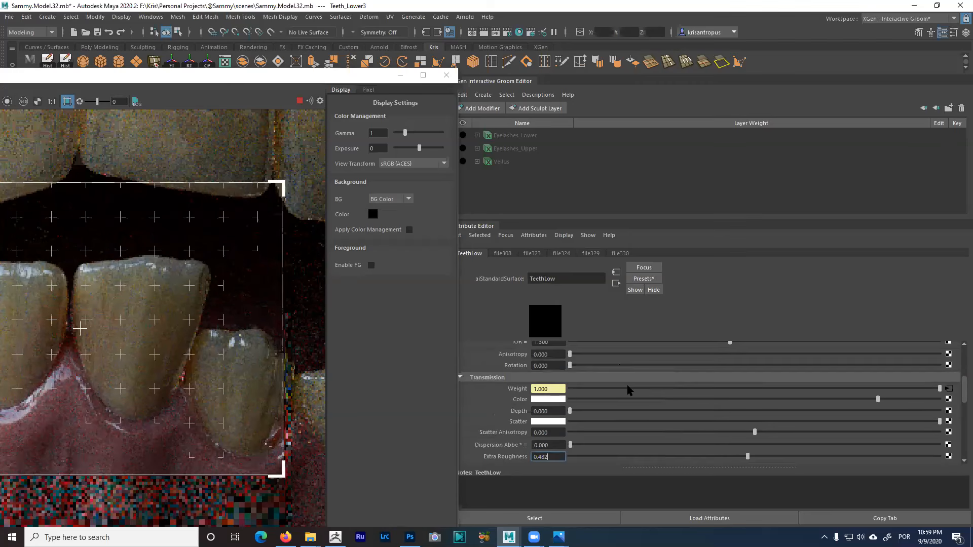
scroll(628, 396, "down", 3)
scroll(592, 401, "down", 2)
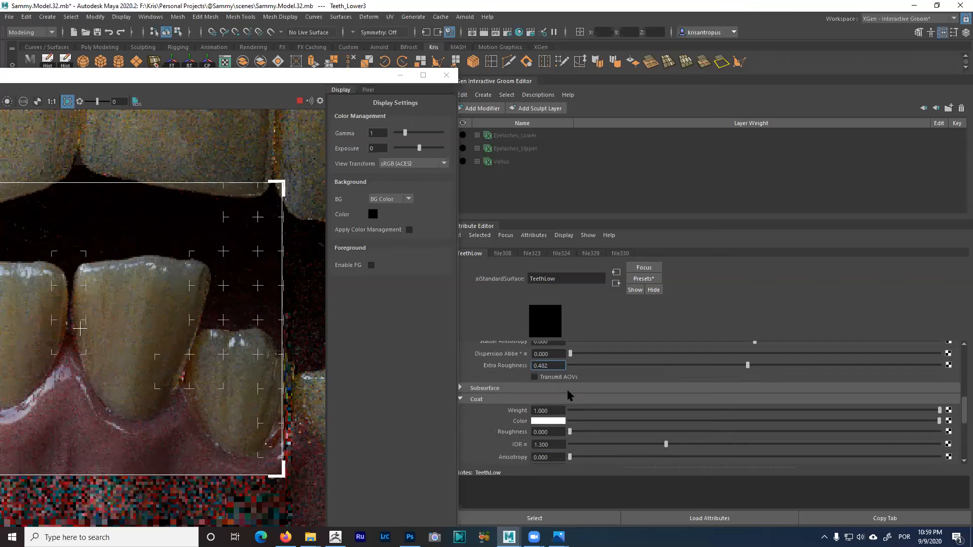
left_click(636, 388)
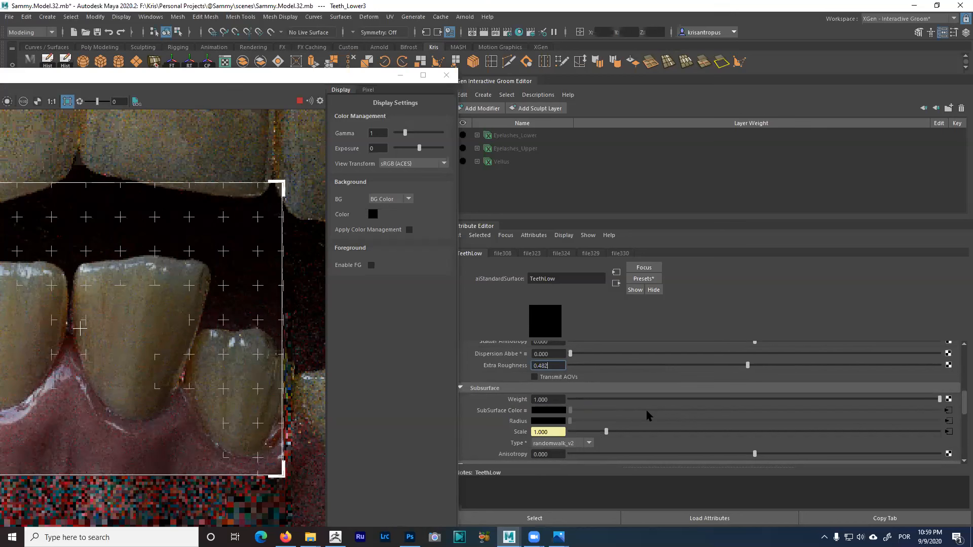
left_click(948, 410)
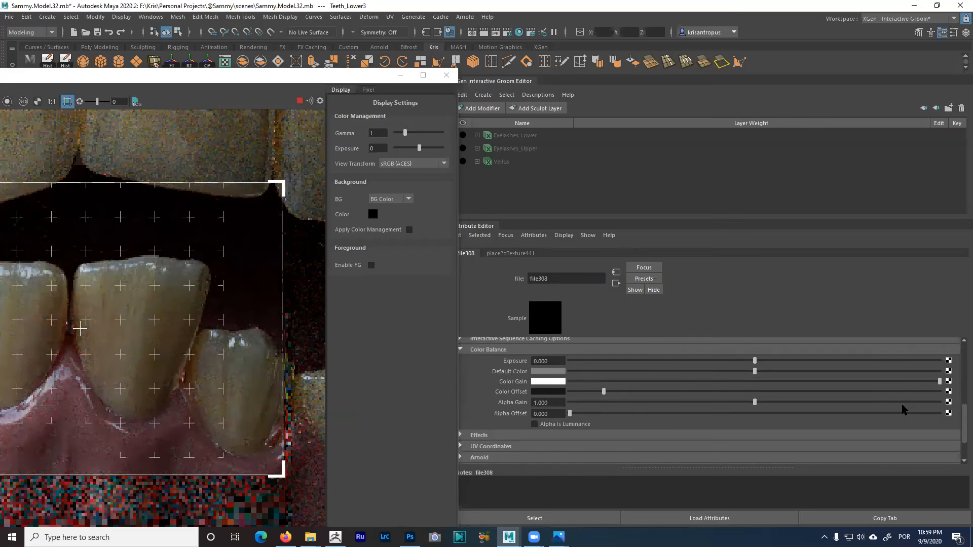
scroll(754, 403, "up", 3)
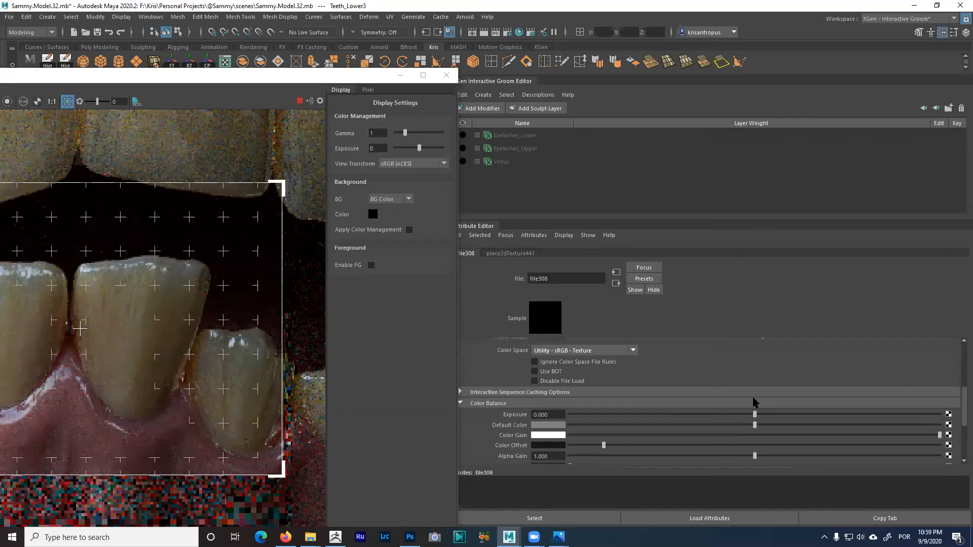
scroll(754, 403, "up", 7)
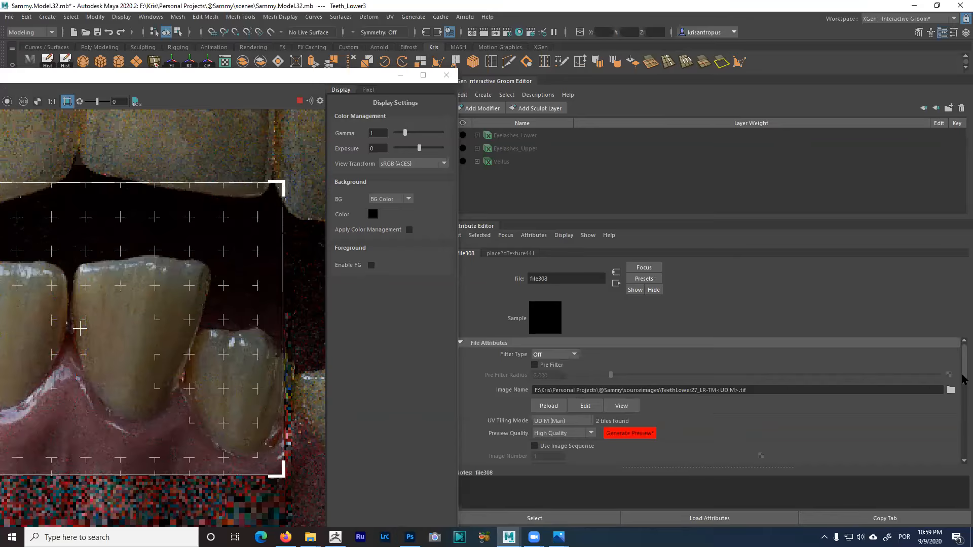
scroll(957, 422, "down", 1)
scroll(957, 422, "down", 7)
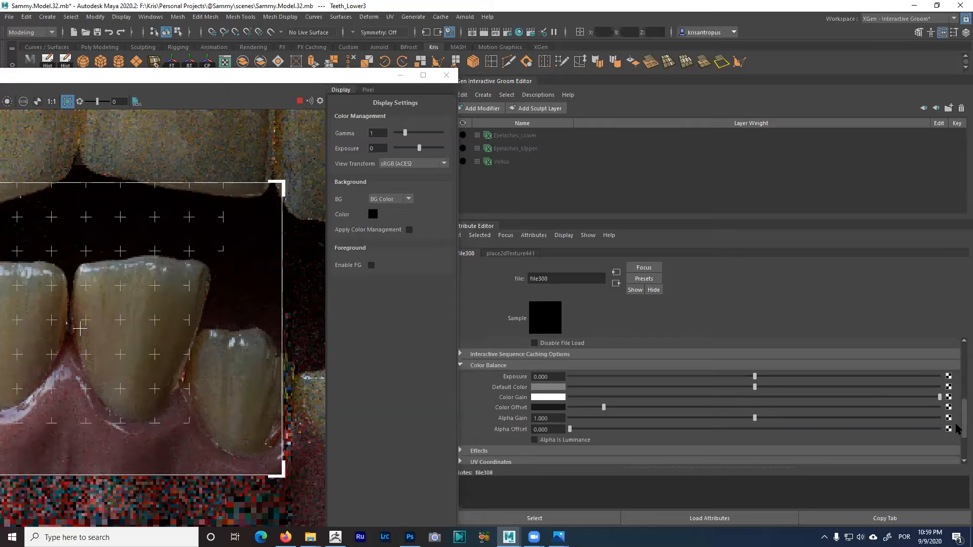
Return to TeethLow and examine the image file and Color Balance settings of the texture driving the subsurface Radius
left_click(617, 283)
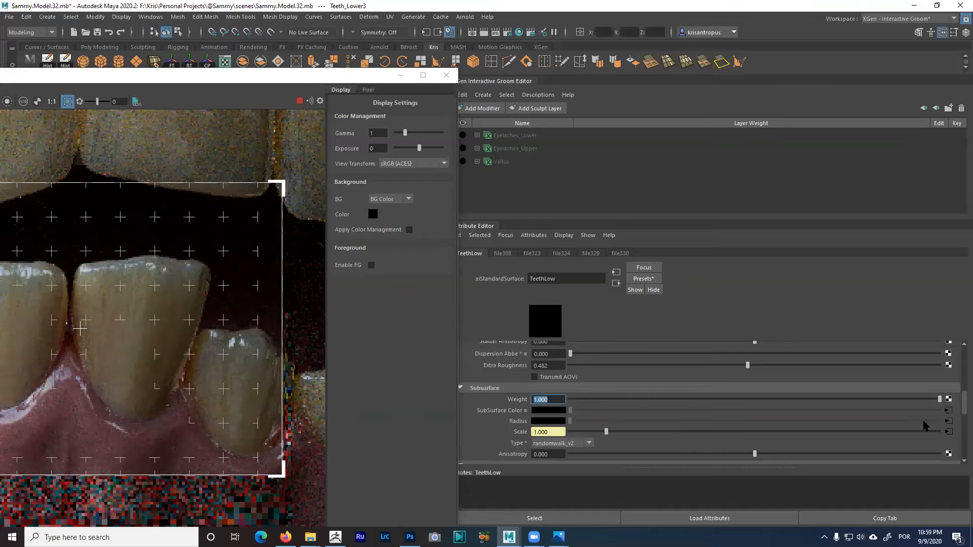
left_click(948, 421)
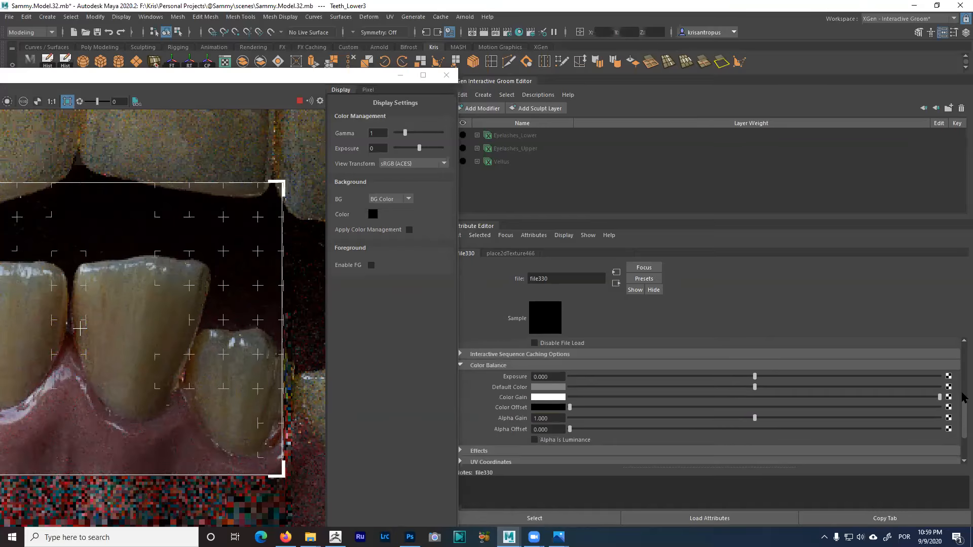
scroll(961, 353, "up", 1)
scroll(721, 396, "up", 4)
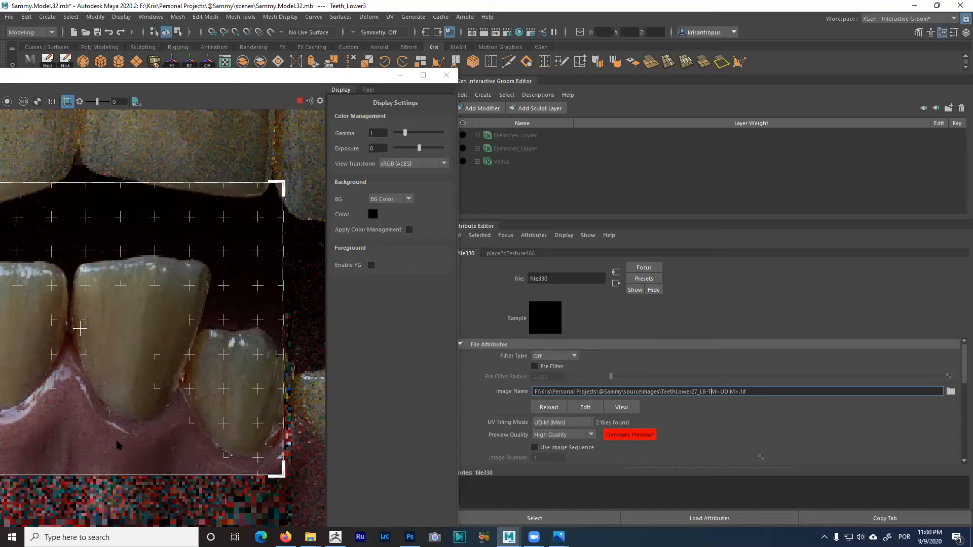
scroll(710, 418, "down", 1)
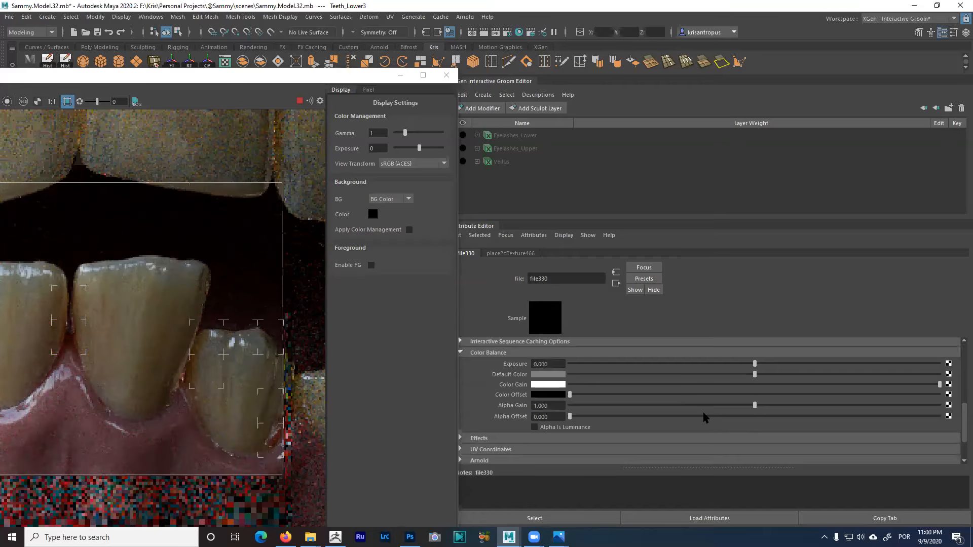
scroll(688, 409, "down", 1)
scroll(688, 408, "down", 1)
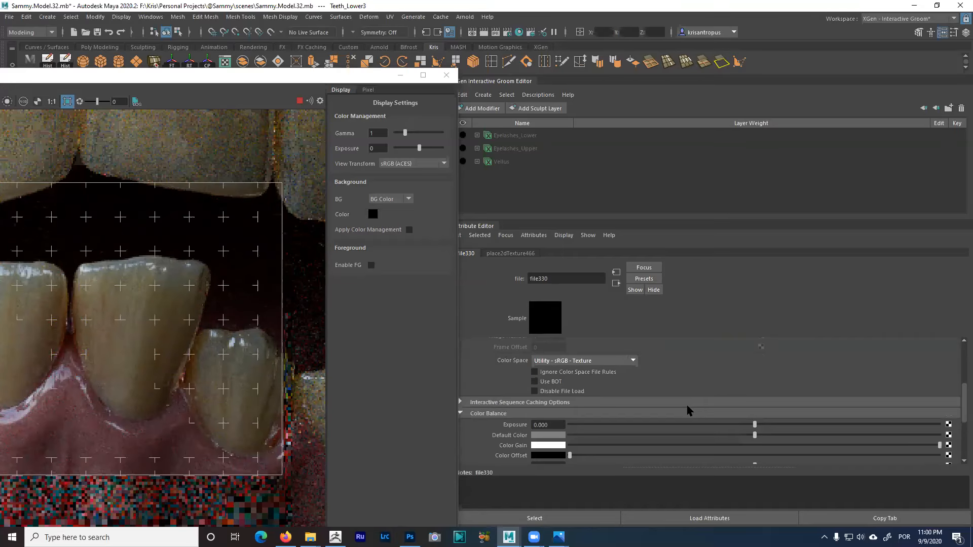
Open the SubSurface Color texture of TeethLow and test several Color Offset brightness levels, ending on a very dark offset
scroll(622, 416, "down", 1)
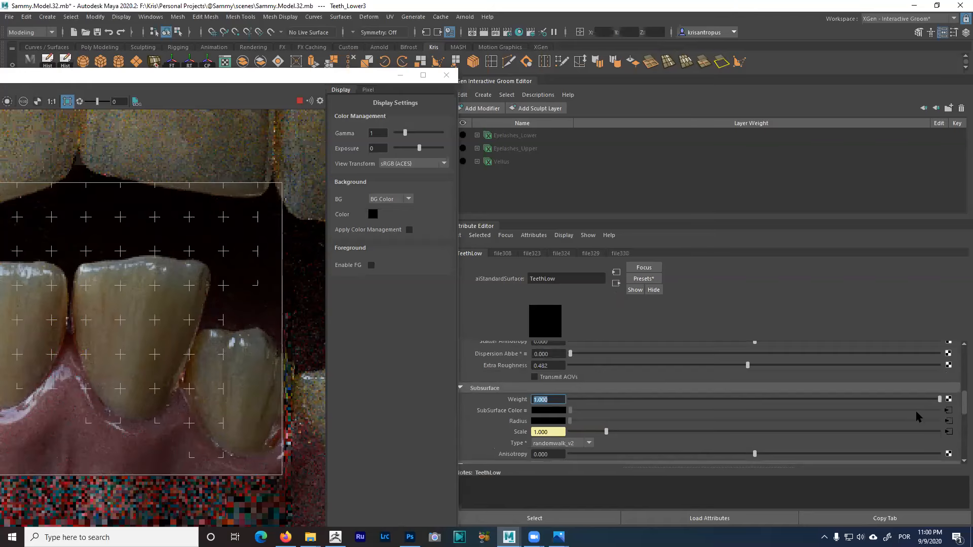
left_click(948, 410)
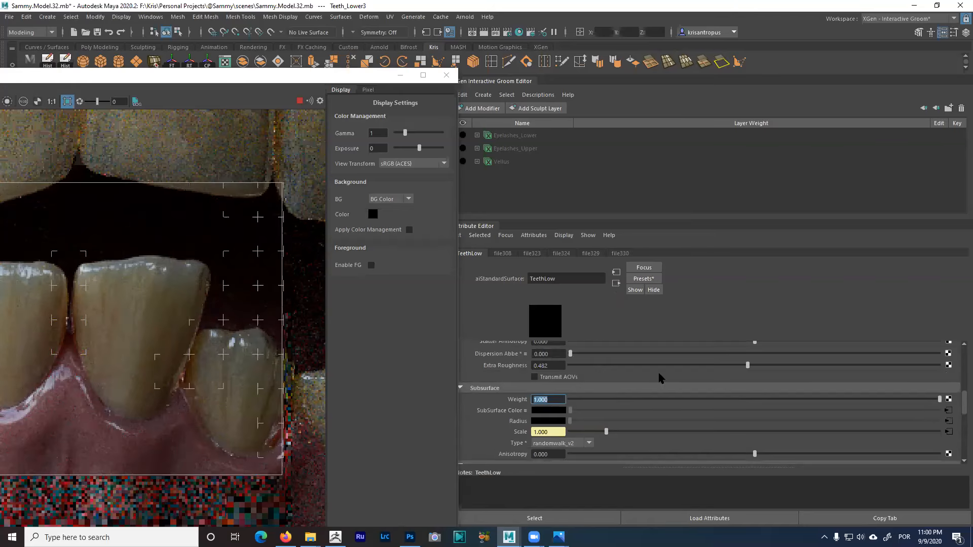
left_click_drag(600, 425, 554, 423)
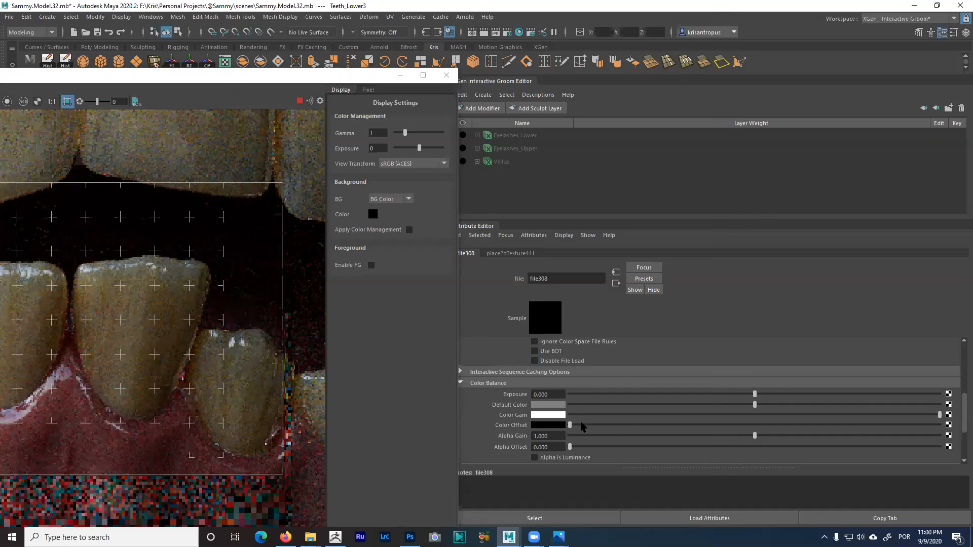
left_click_drag(581, 425, 626, 426)
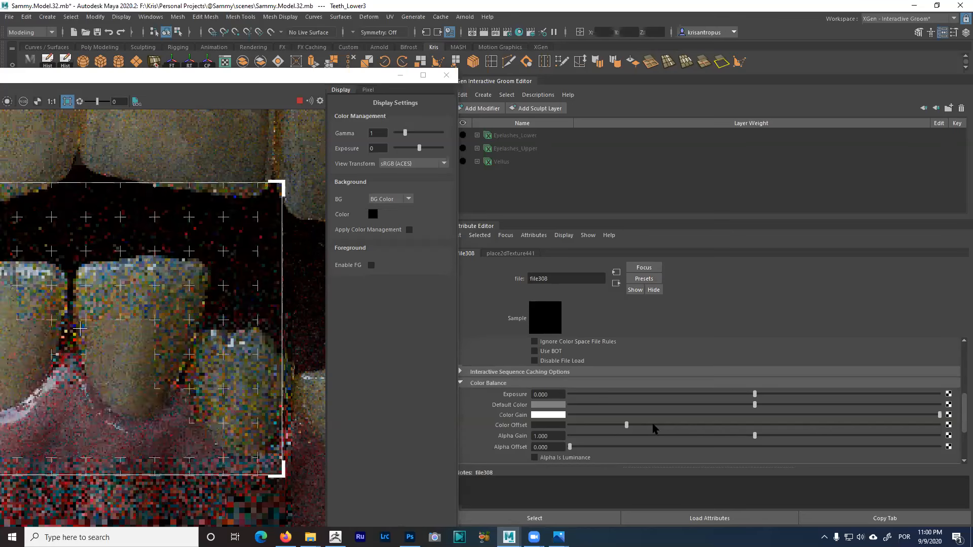
left_click(693, 426)
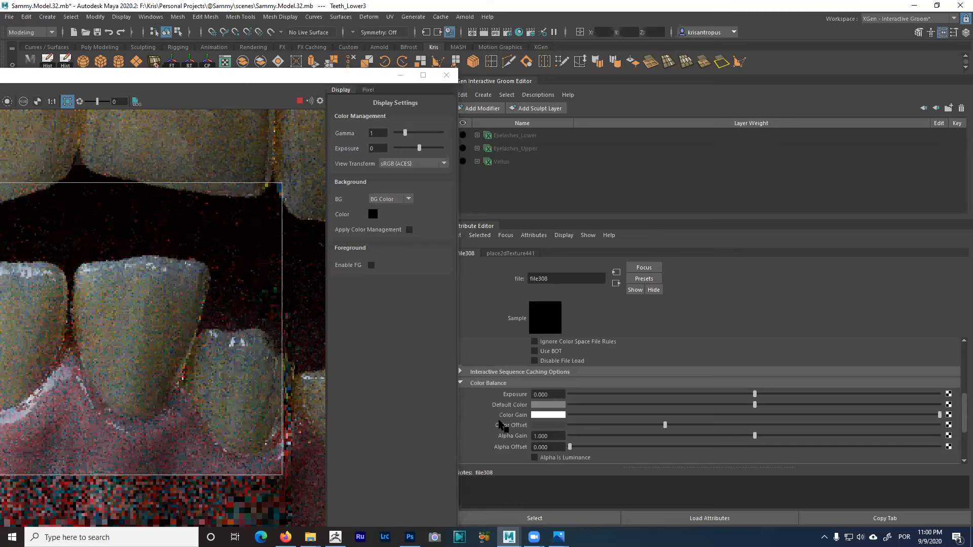
left_click_drag(606, 428, 619, 426)
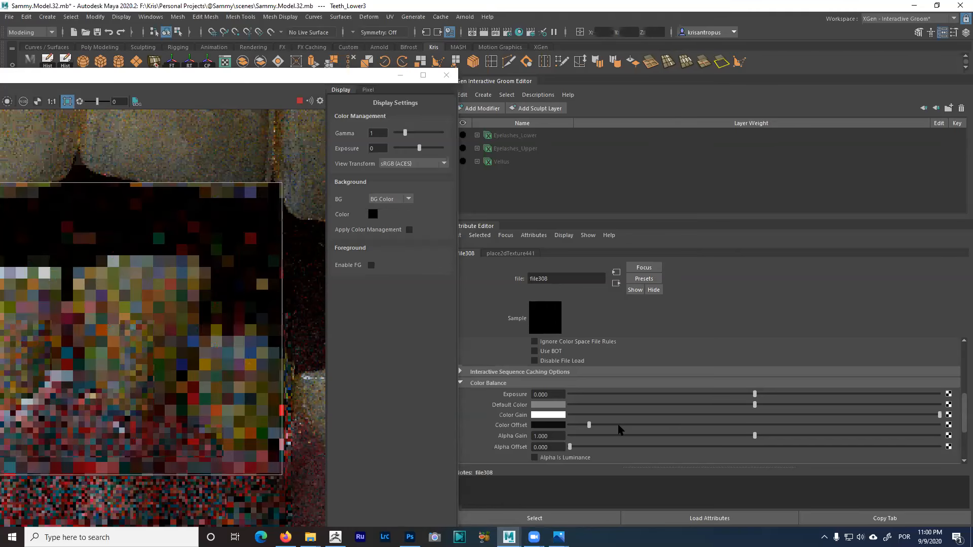
Return to TeethLow, open the texture driving the subsurface Scale, and check its image file and Color Balance settings
left_click(615, 283)
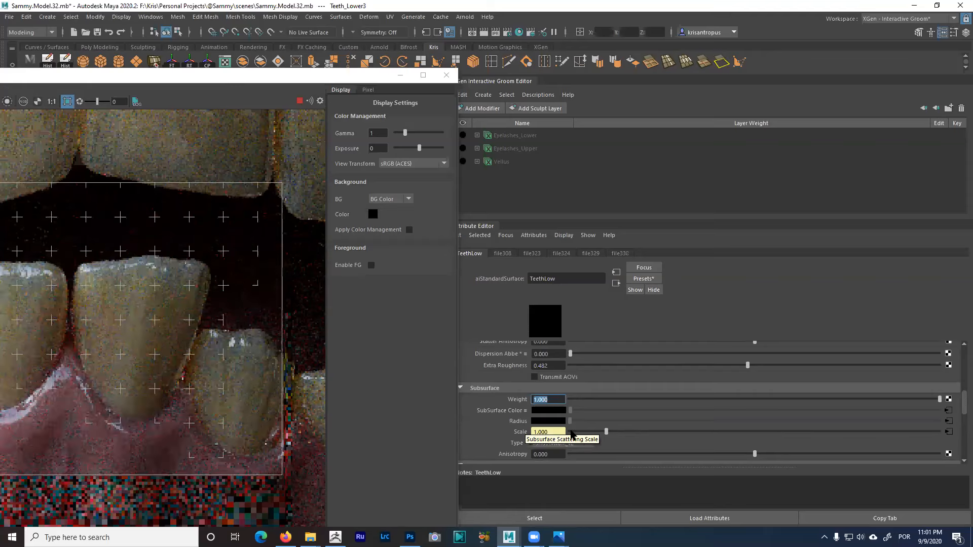
left_click(949, 431)
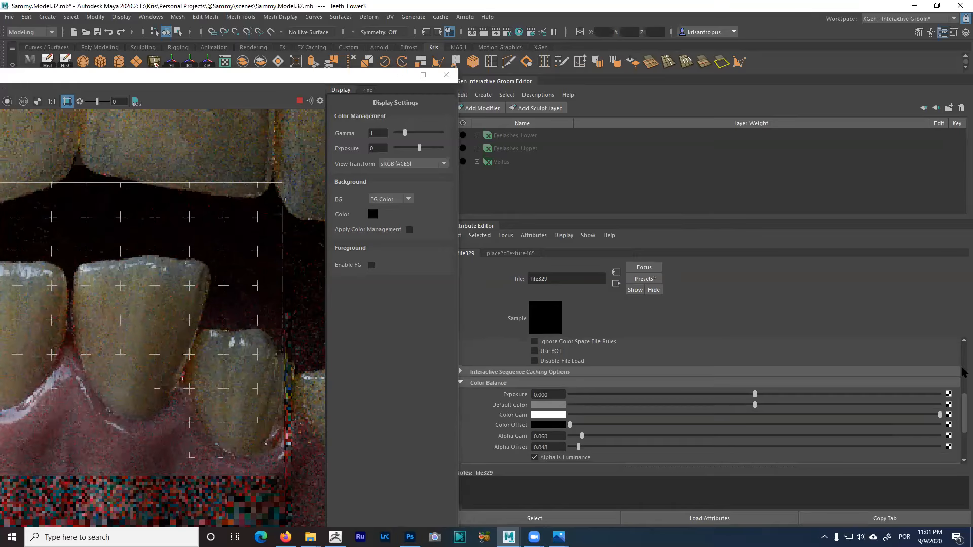
scroll(701, 418, "up", 5)
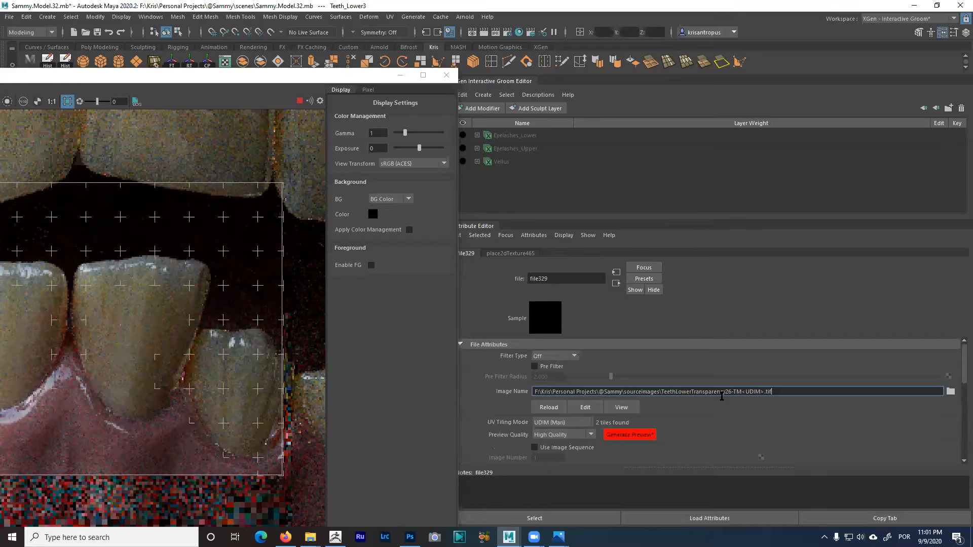
left_click_drag(958, 373, 958, 419)
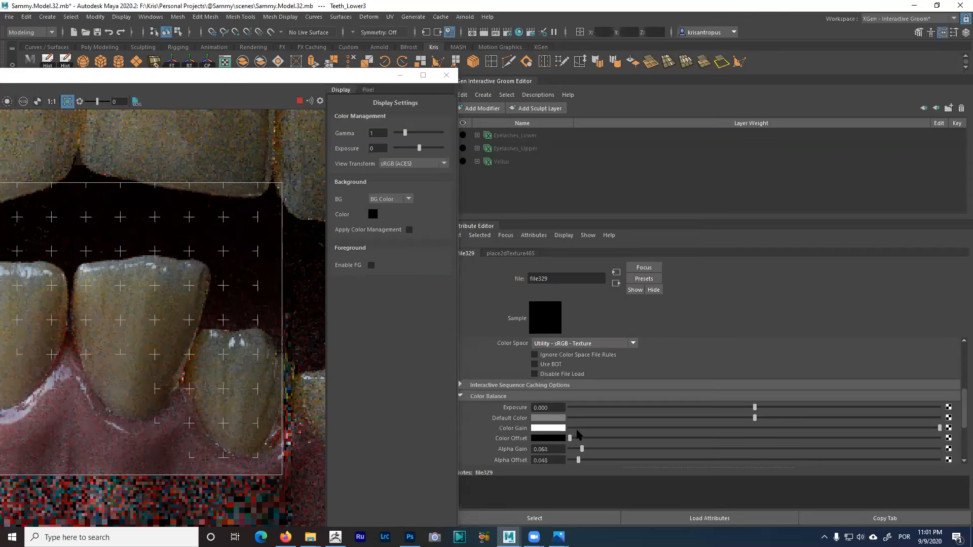
scroll(579, 432, "down", 2)
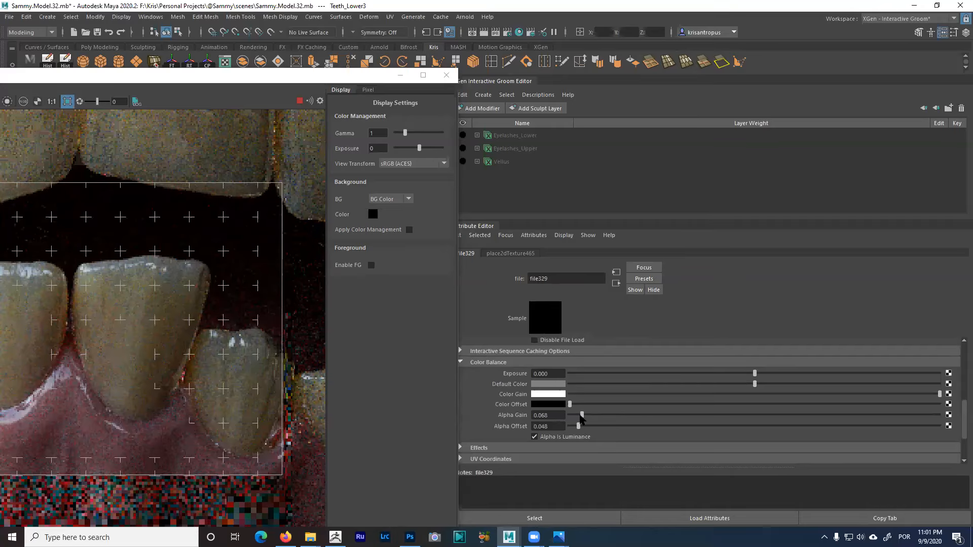
Reset the subsurface Scale texture's Alpha Gain to 1 and Alpha Offset to 0
left_click_drag(560, 415, 517, 413)
type("1")
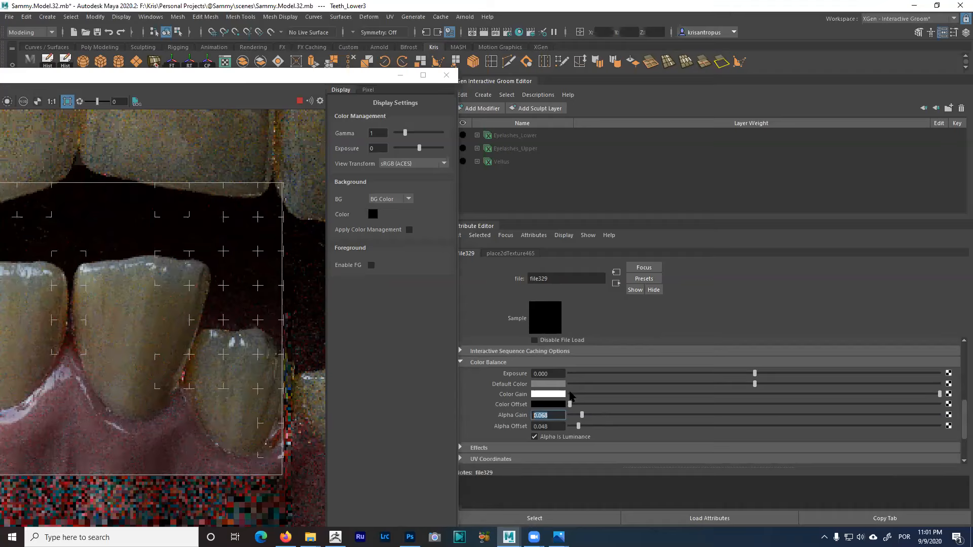
key("Tab")
type("0")
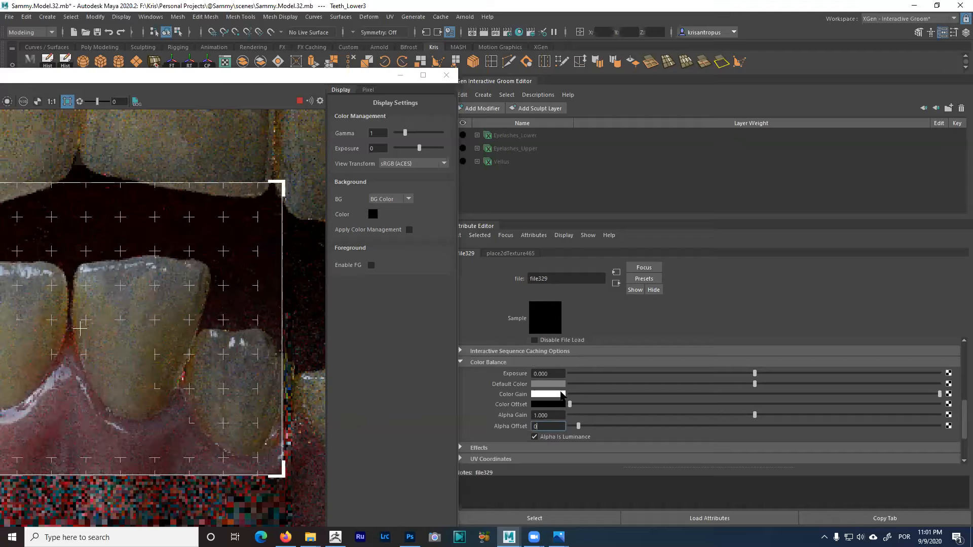
Set the subsurface Scale texture's Alpha Gain to 0.135
left_click(530, 415)
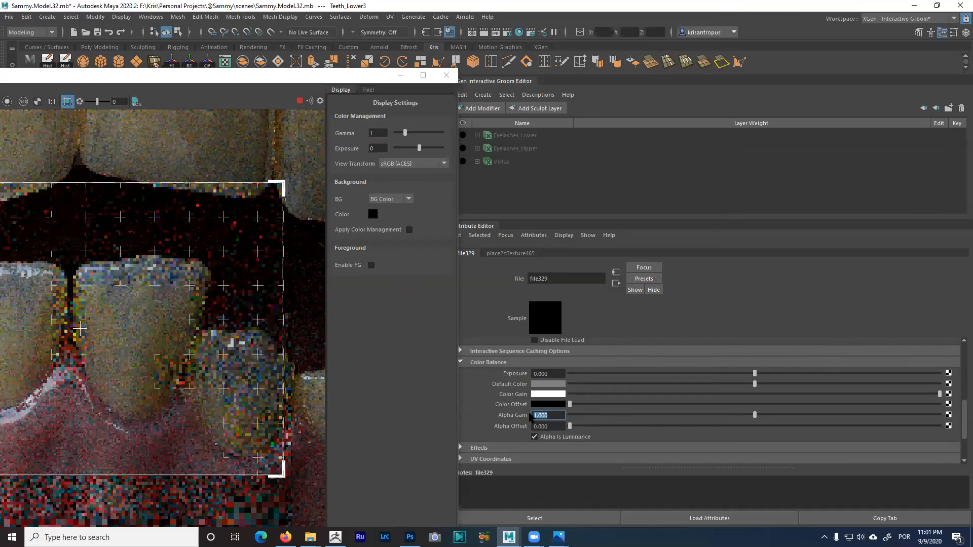
key("BackSpace")
type("0.135")
key("Tab")
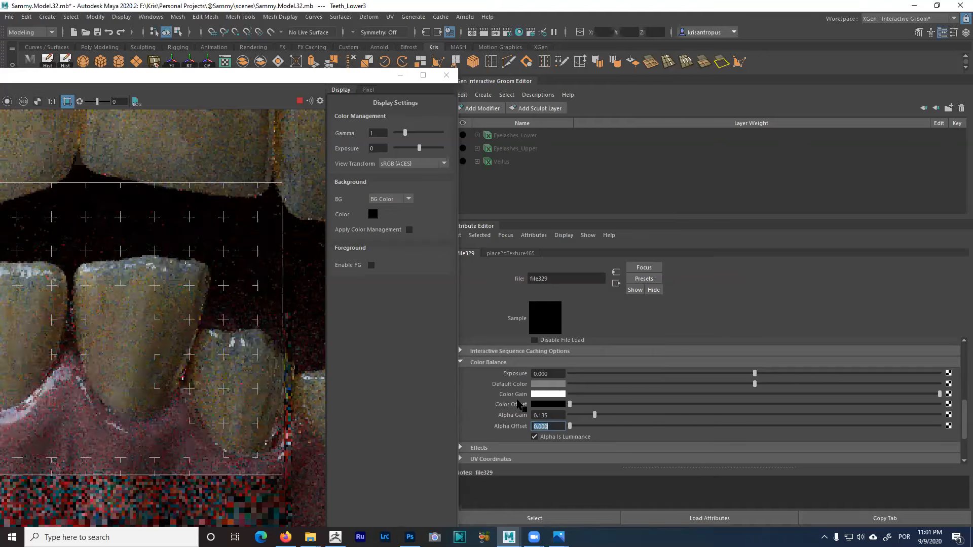
Test Alpha Offset values such as 0.041, 0.621 and 0.107 on the subsurface Scale texture, settling on 0.135
left_click(576, 426)
left_click(578, 426)
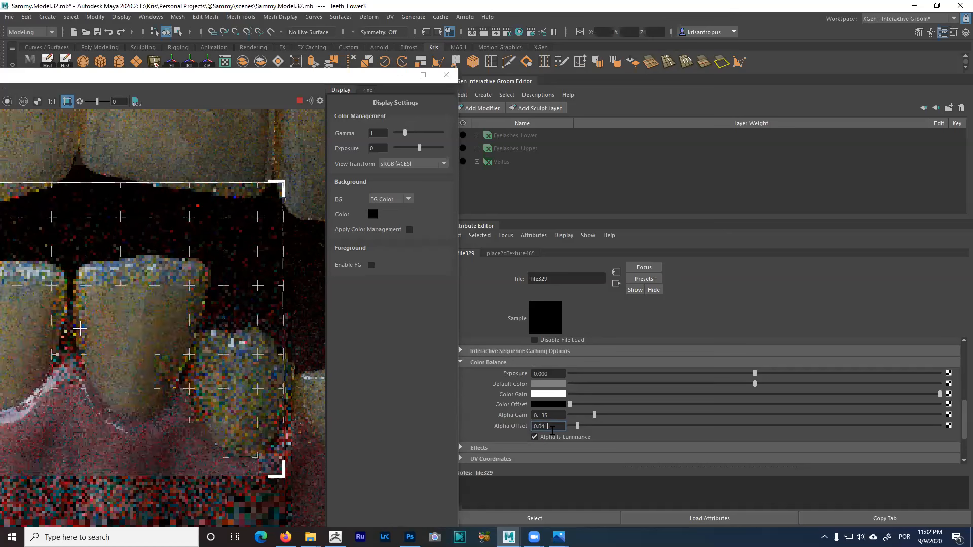
left_click_drag(588, 428, 604, 426)
left_click(684, 428)
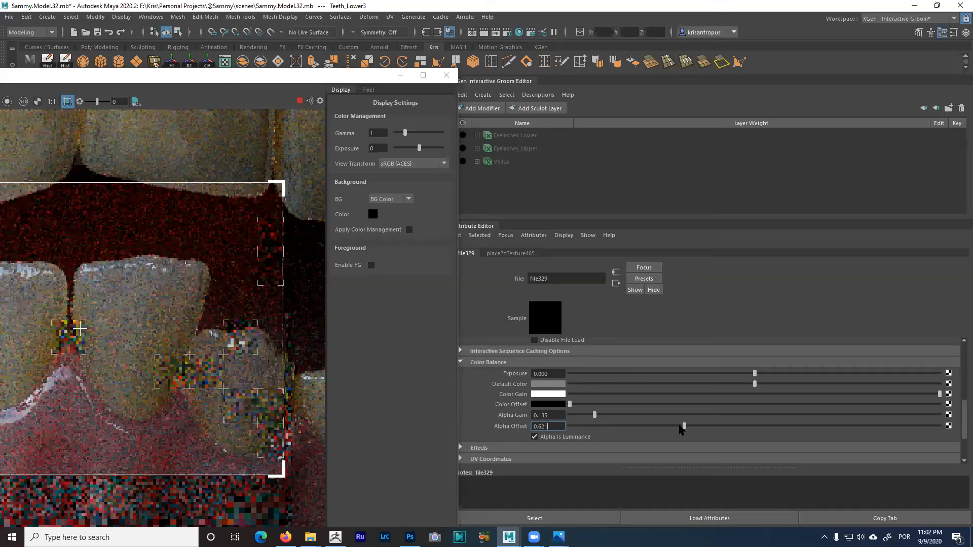
left_click(603, 426)
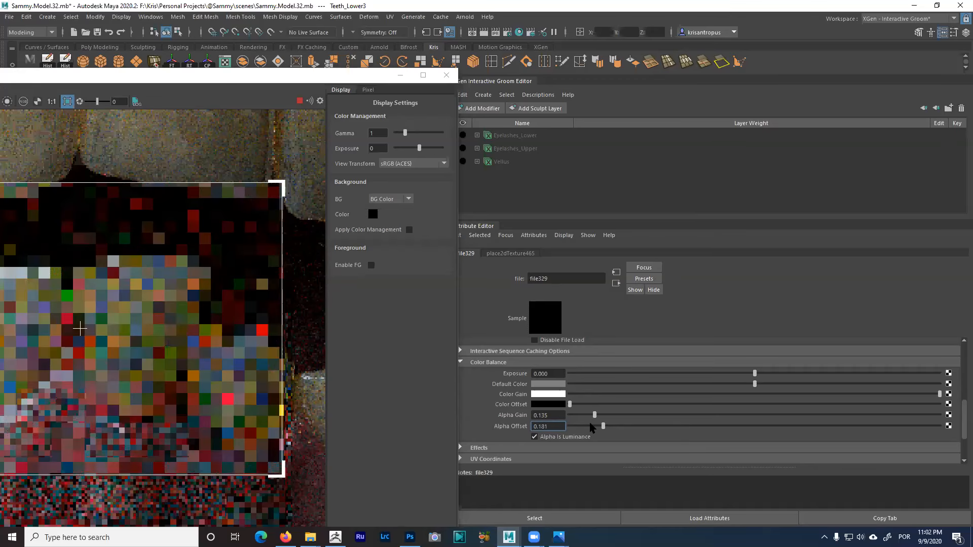
left_click_drag(586, 427, 585, 426)
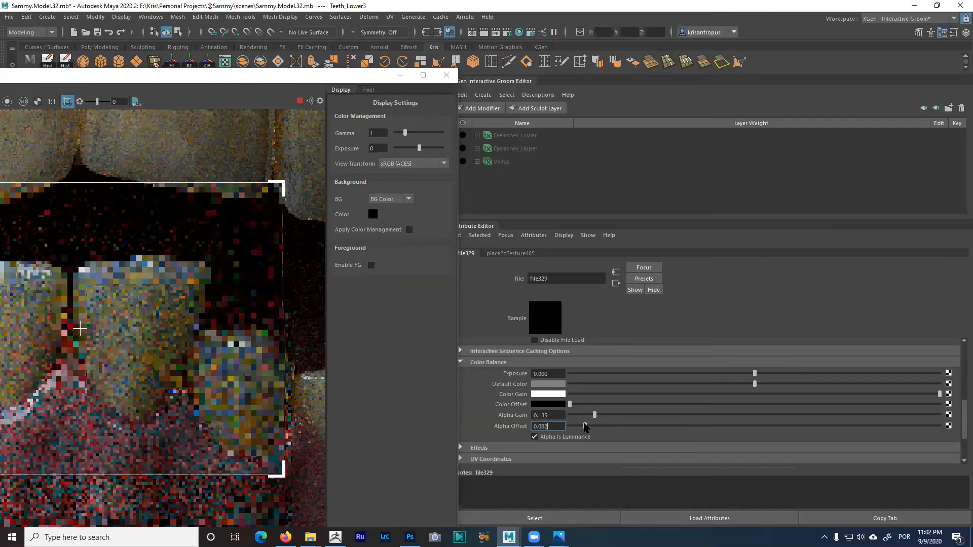
left_click(588, 426)
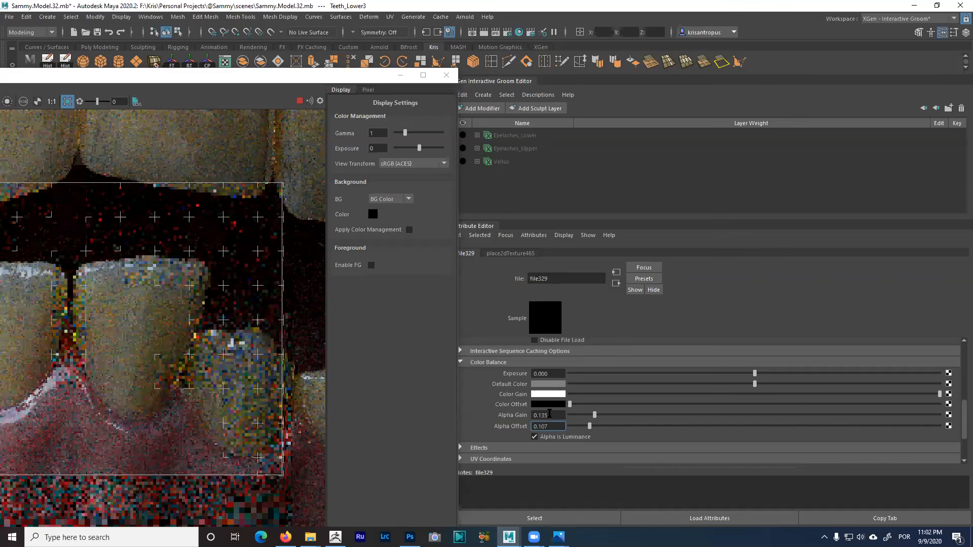
key("shift+Tab")
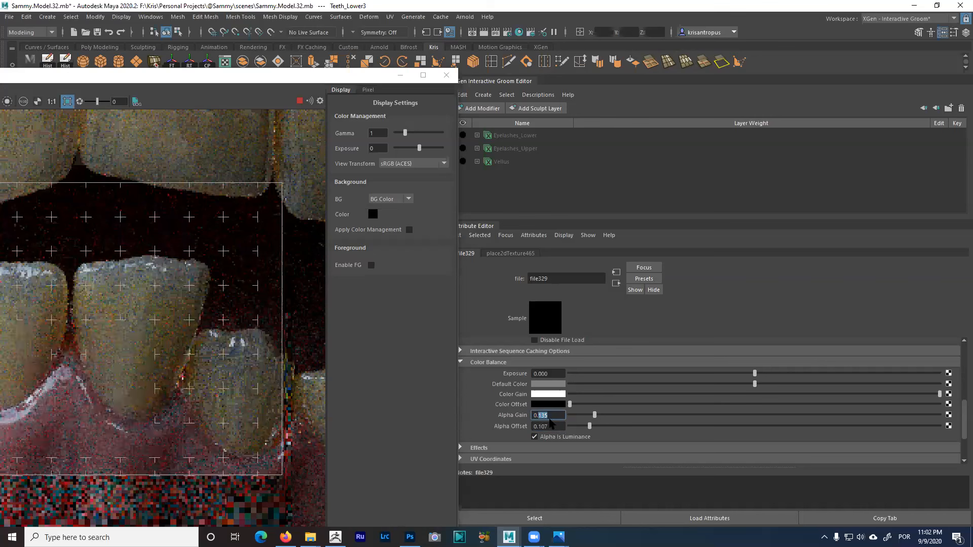
double_click(552, 428)
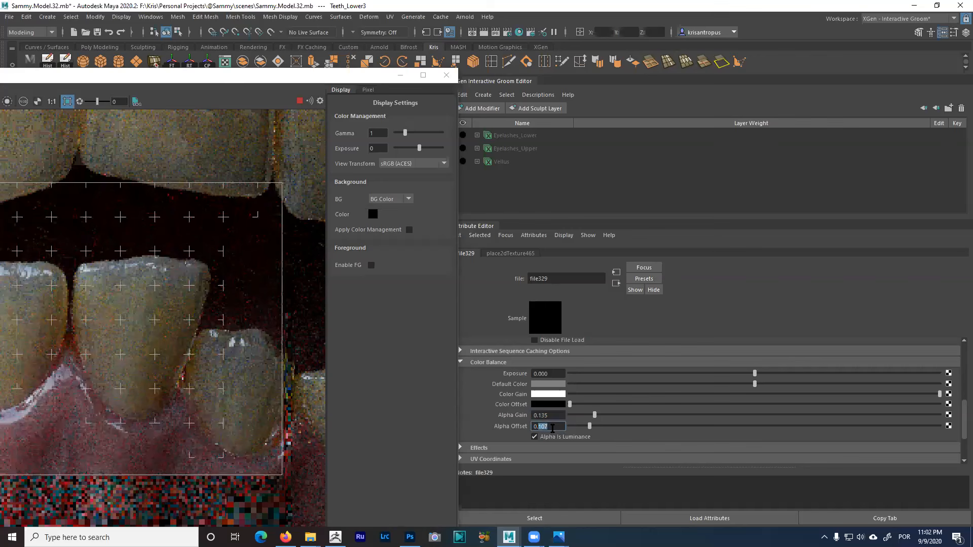
type("135")
key("Return")
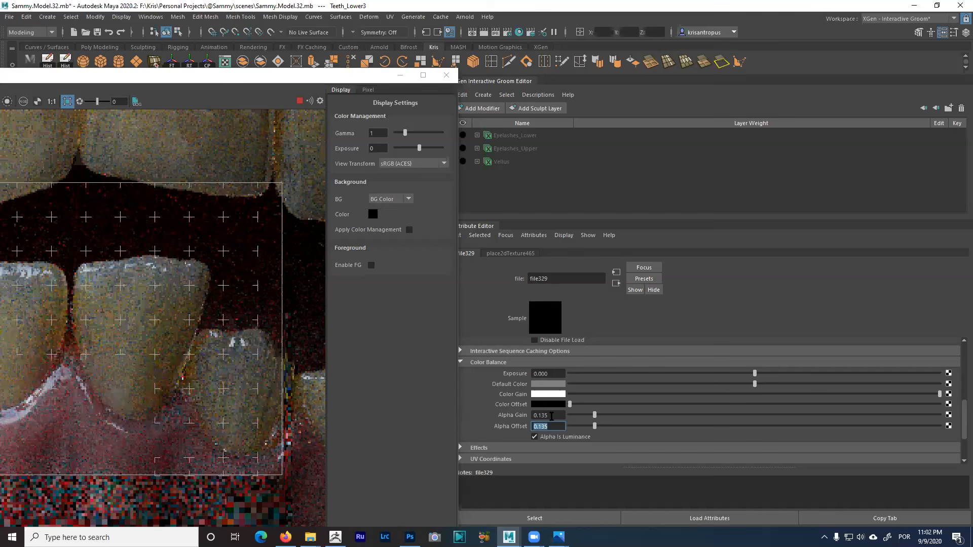
Try an Alpha Gain of 0.270 on the subsurface Scale texture and settle on 0.170
double_click(557, 412)
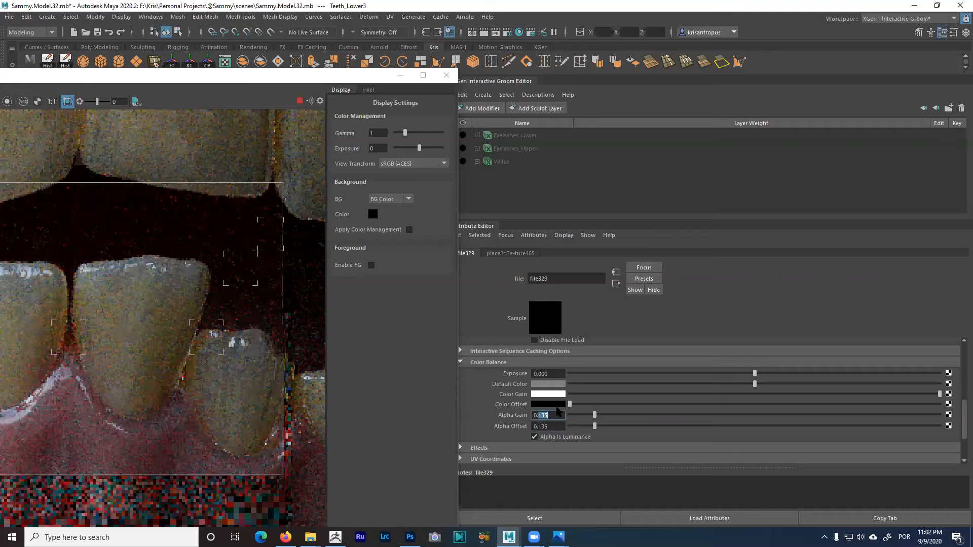
type("270")
key("Return")
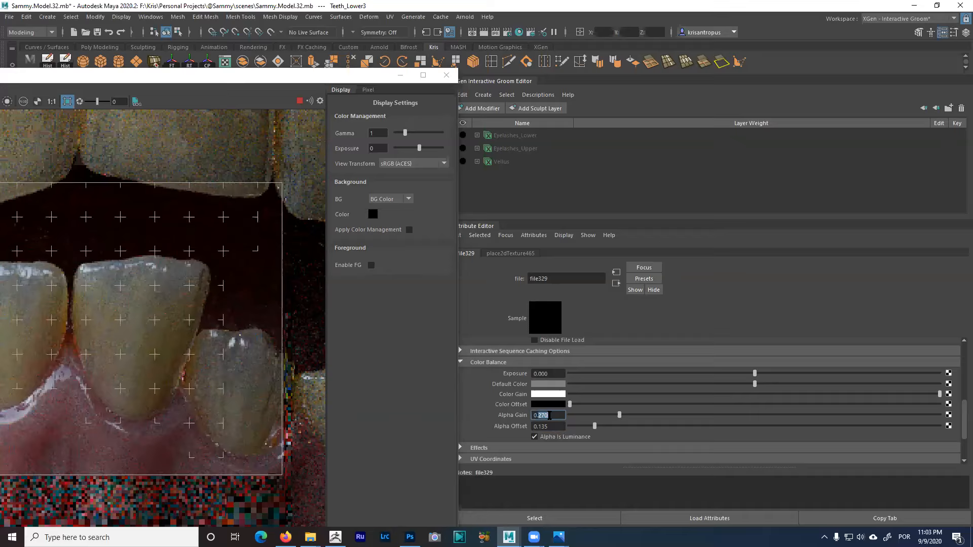
type("17")
key("Return")
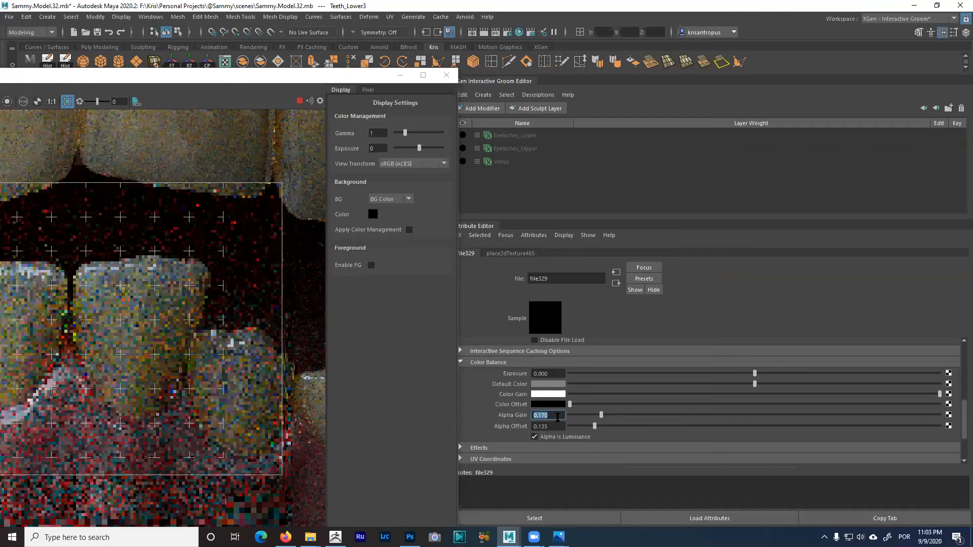
Extend the render crop region upward so it also covers the upper front teeth and gums
scroll(190, 350, "down", 2)
middle_click_drag(190, 350, 284, 394)
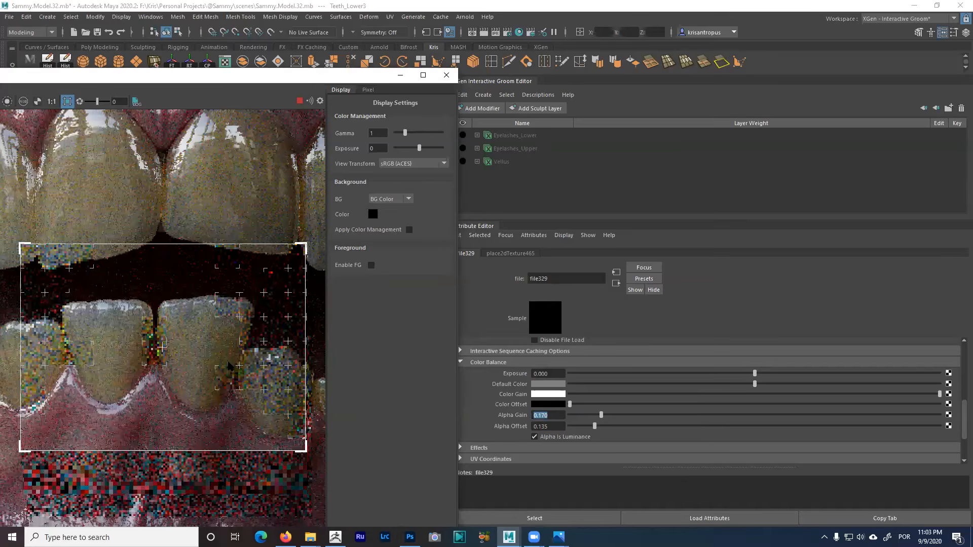
scroll(230, 367, "down", 1)
middle_click_drag(252, 384, 286, 416)
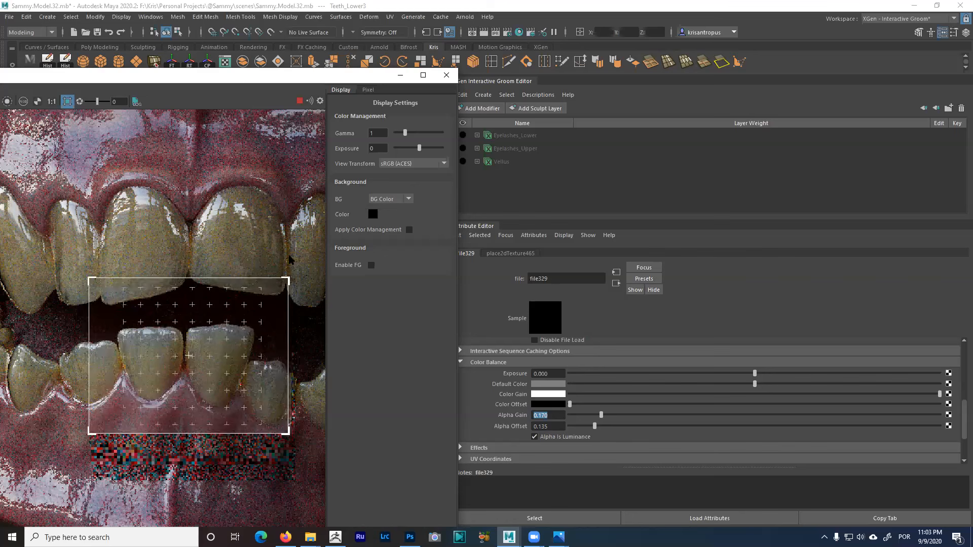
left_click_drag(289, 278, 304, 138)
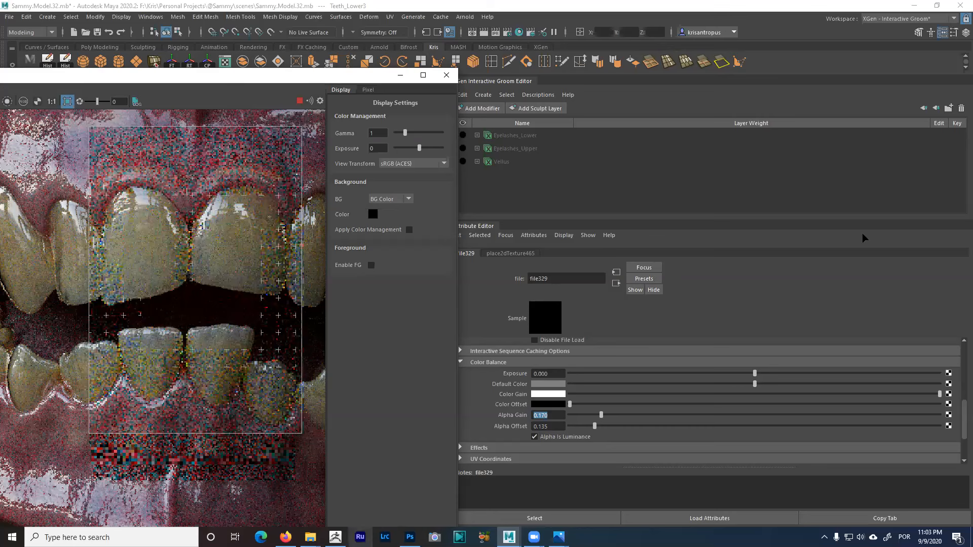
Switch to ZBrush and make TeethLowerSpecular25 the active subtool
key("alt+Tab")
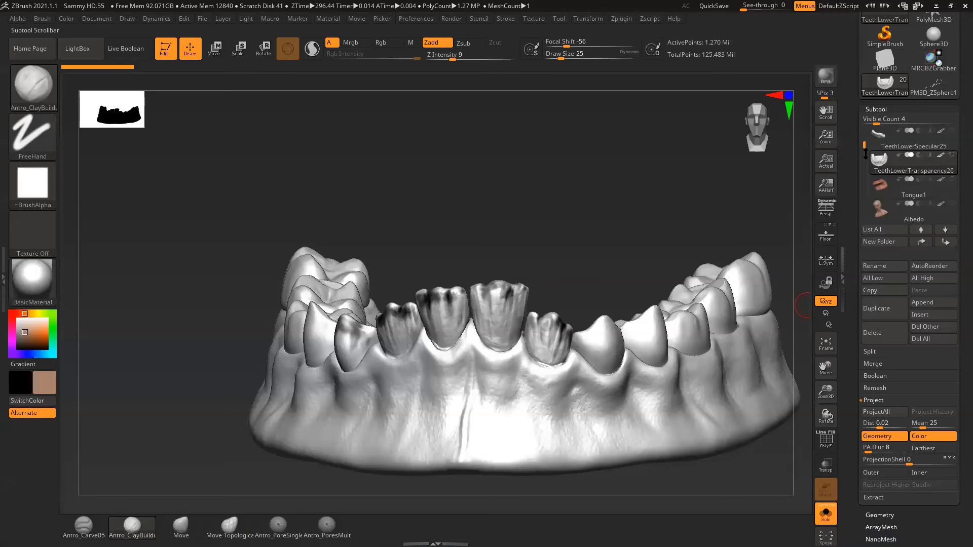
scroll(866, 152, "up", 2)
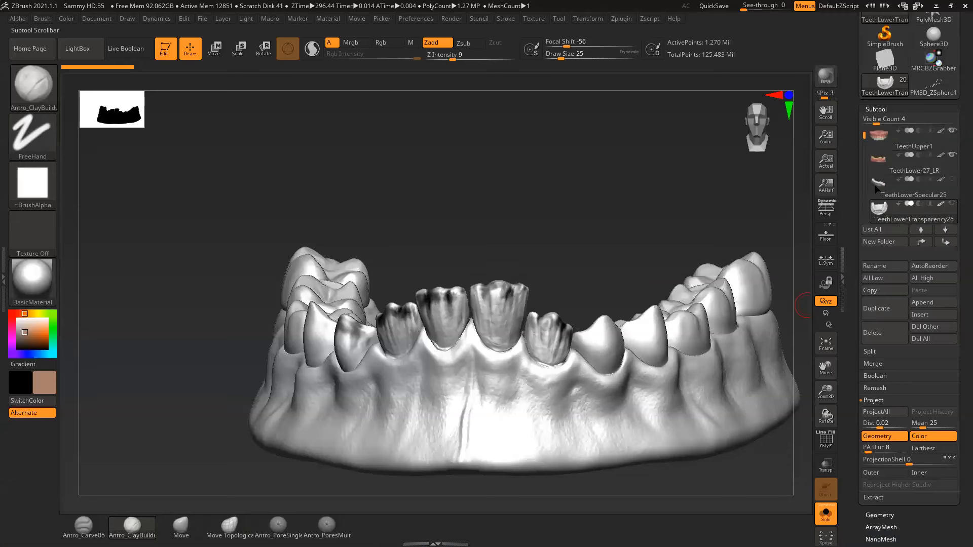
left_click(629, 227, "alt")
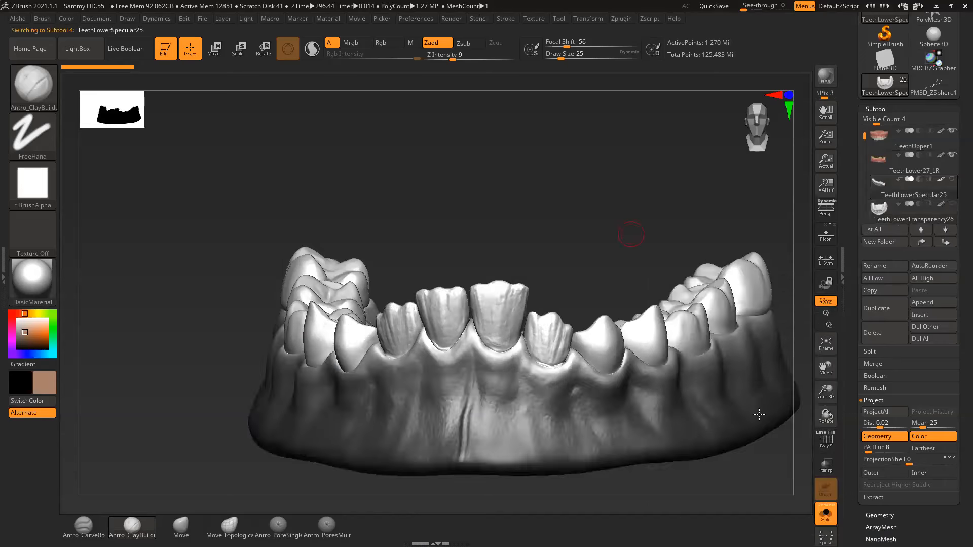
left_click(822, 514)
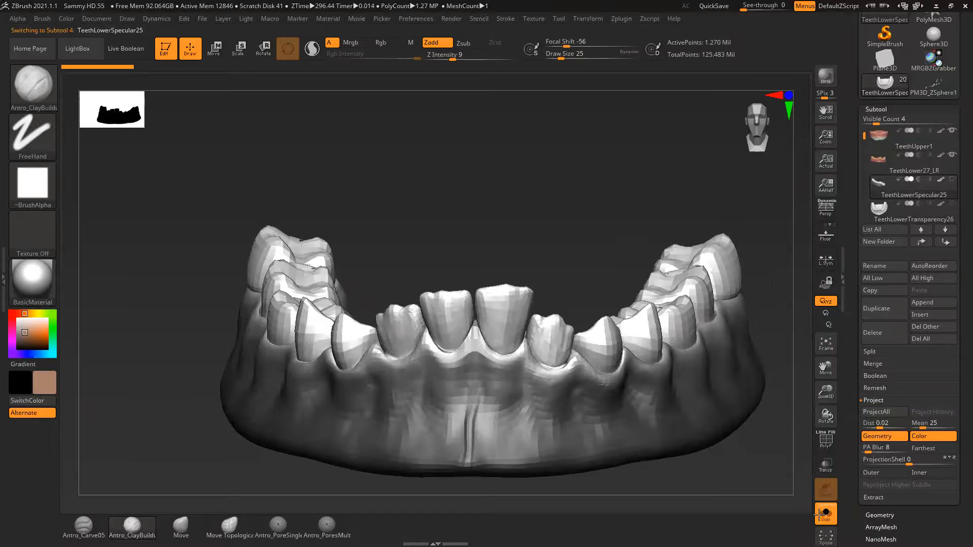
Display the TeethLowerSpecular25 subtool with the Flat Color material and inspect its painted values across the lower teeth and gums
left_click(19, 290)
left_click(479, 228)
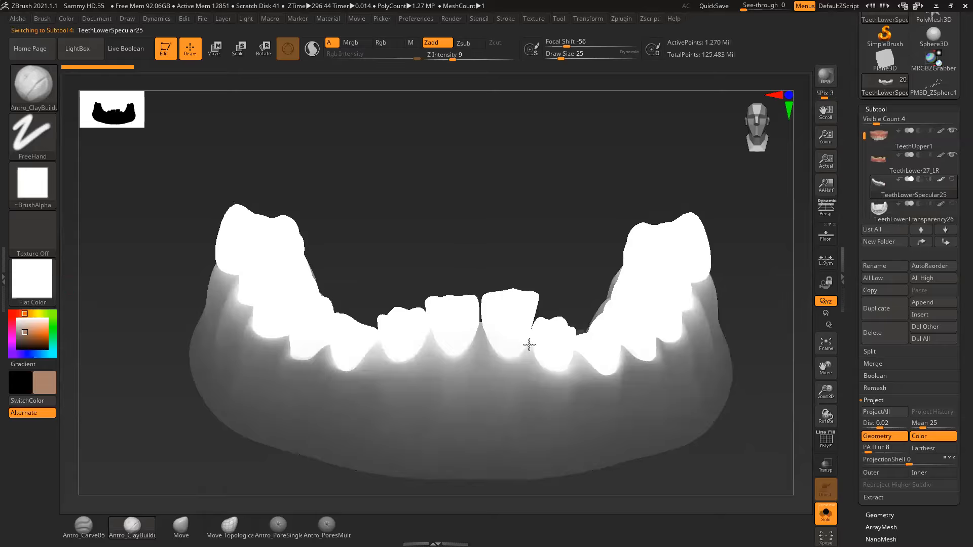
left_click_drag(675, 226, 502, 334)
left_click_drag(639, 253, 713, 282)
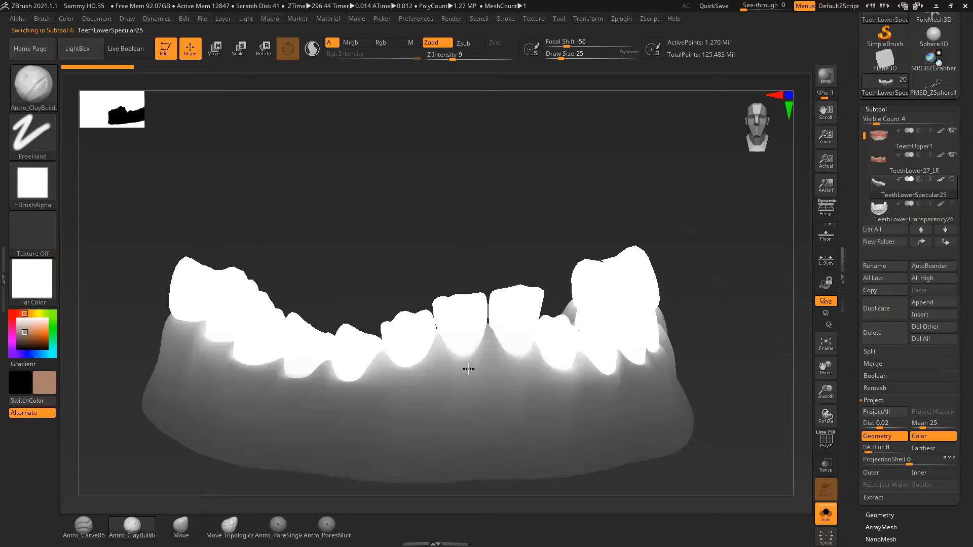
Inspect the painted specular values around both sides of the TeethLowerSpecular25 subtool and return to Maya
left_click_drag(704, 357, 727, 360)
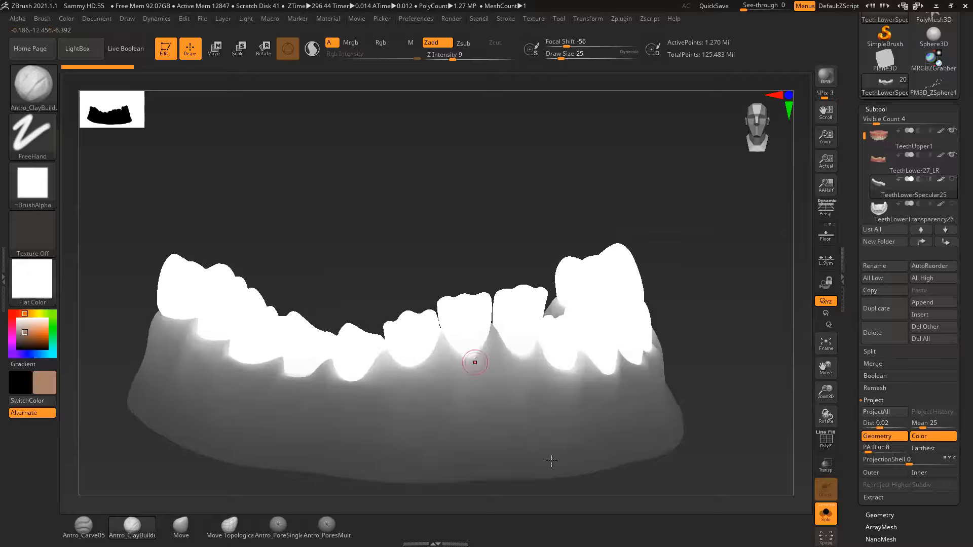
left_click_drag(630, 438, 676, 503)
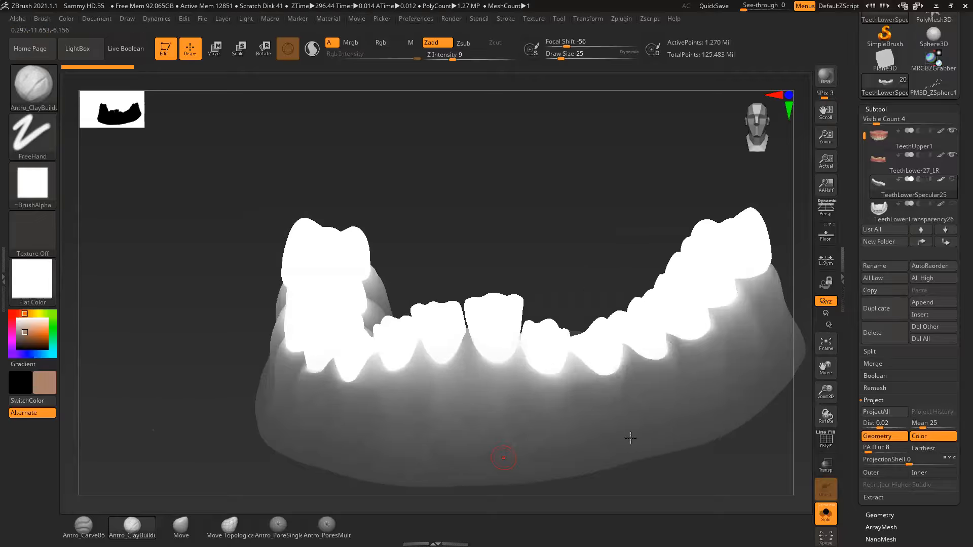
left_click(935, 6)
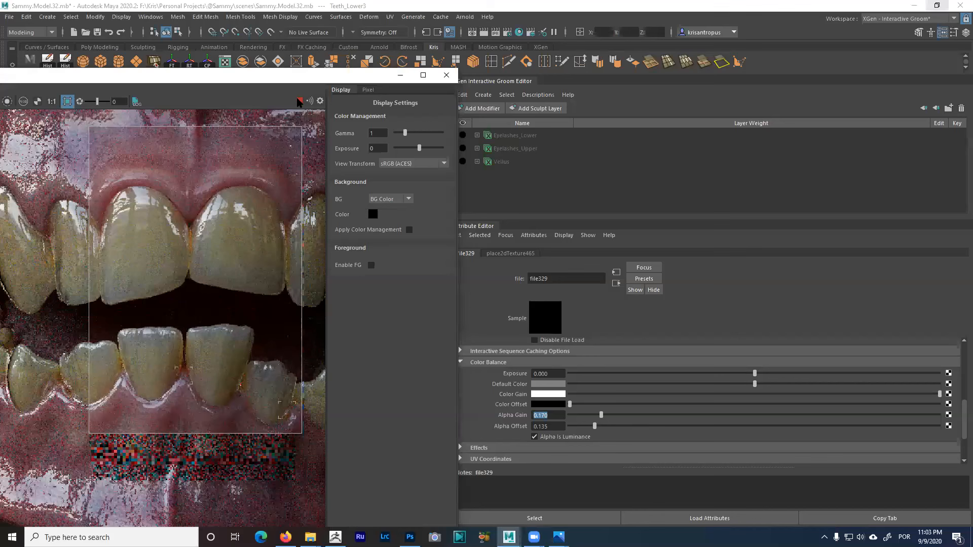
Go back to the TeethLow material and open the file texture connected to its Specular Weight
left_click(616, 283)
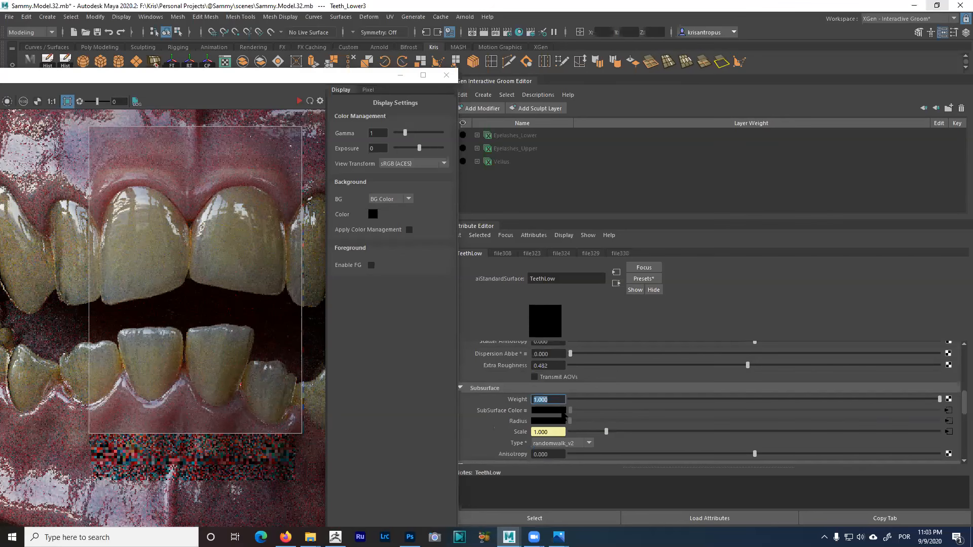
scroll(634, 406, "up", 2)
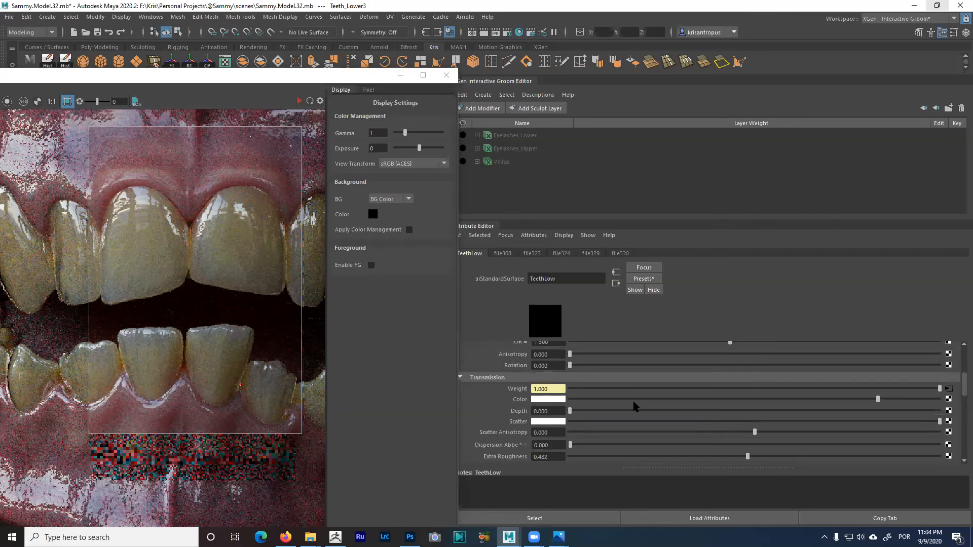
scroll(541, 406, "up", 3)
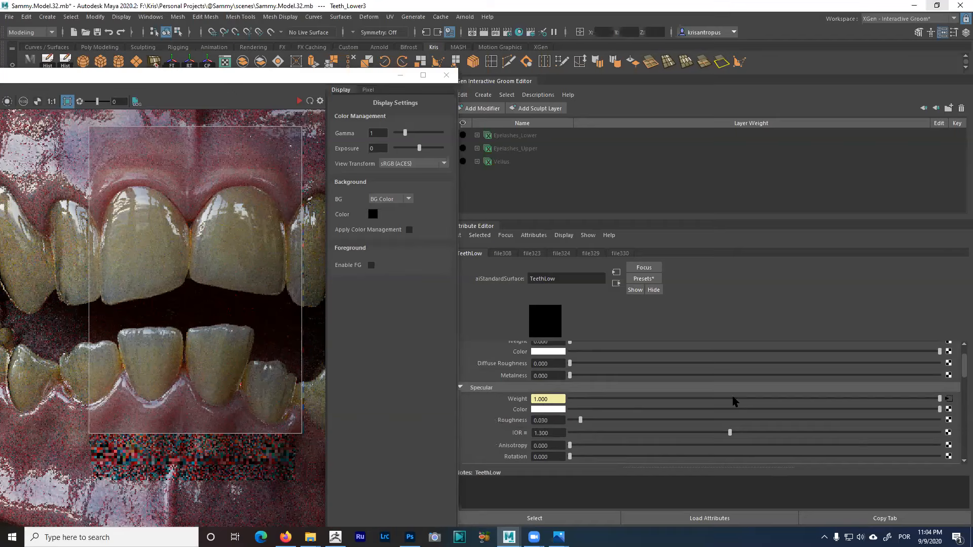
left_click(949, 399)
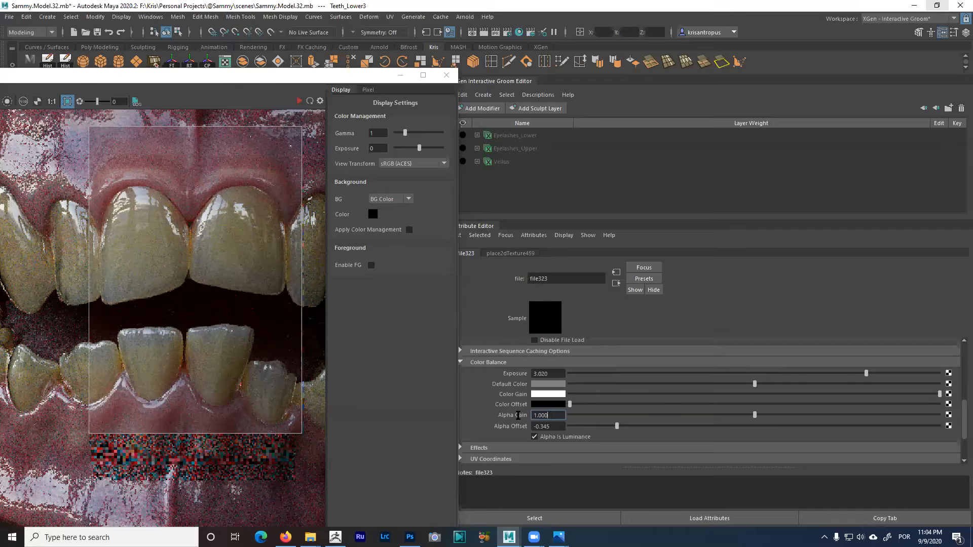
Restart the cropped Arnold render and set the specular weight texture's Exposure to 2
left_click_drag(554, 416, 518, 416)
double_click(548, 375)
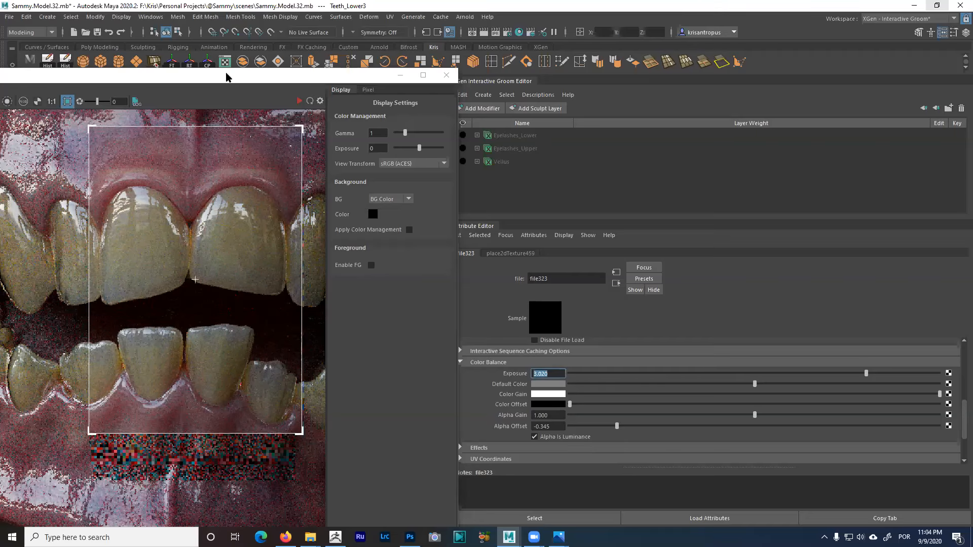
left_click_drag(226, 74, 228, 49)
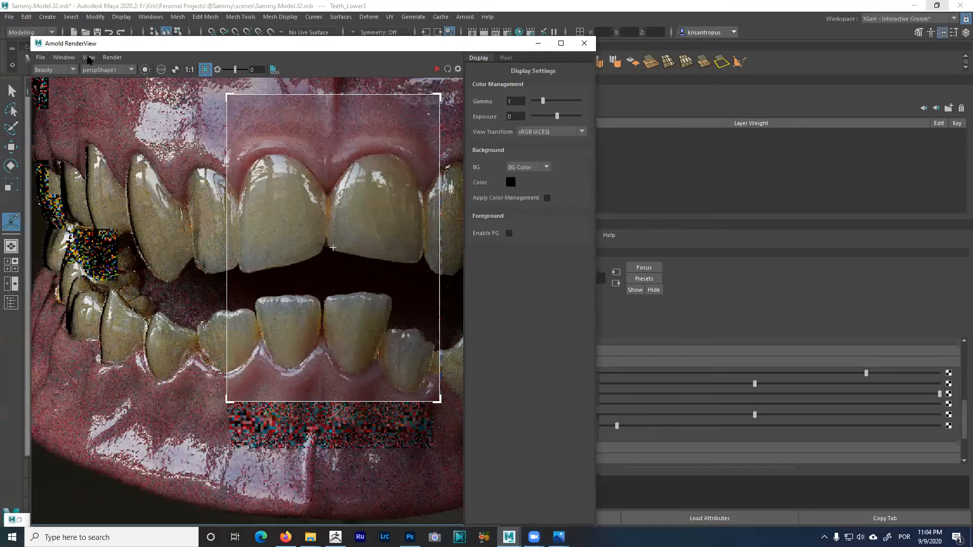
left_click(89, 57)
left_click(364, 46)
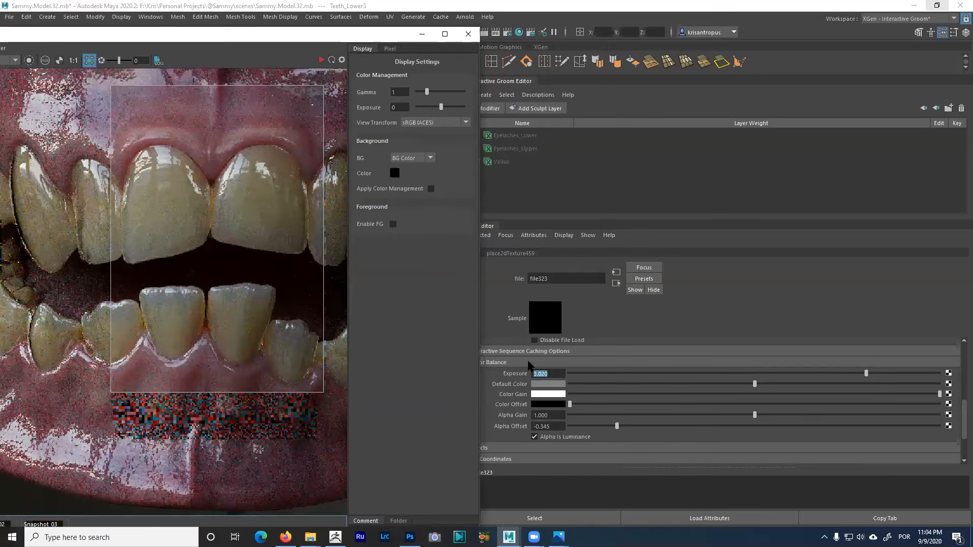
left_click(321, 60)
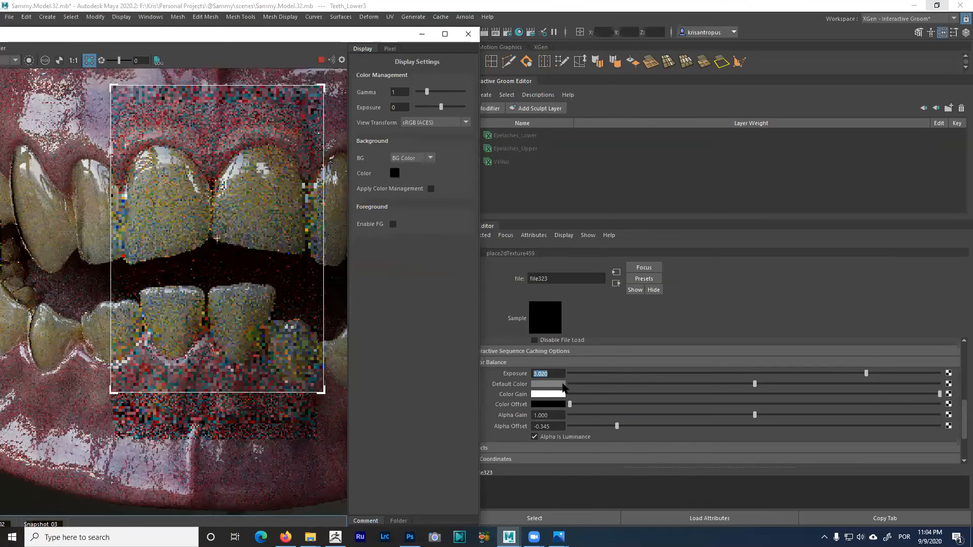
type("2")
key("Return")
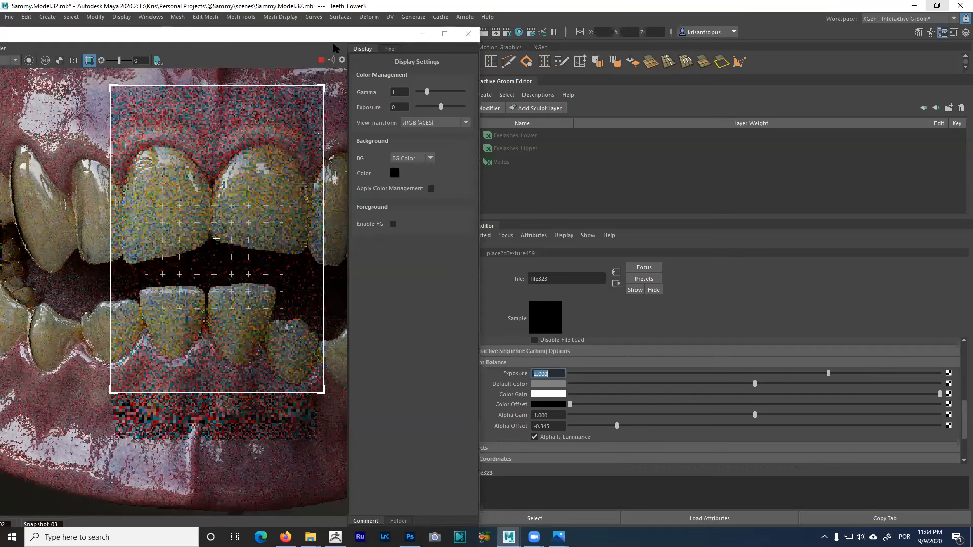
left_click_drag(333, 37, 348, 12)
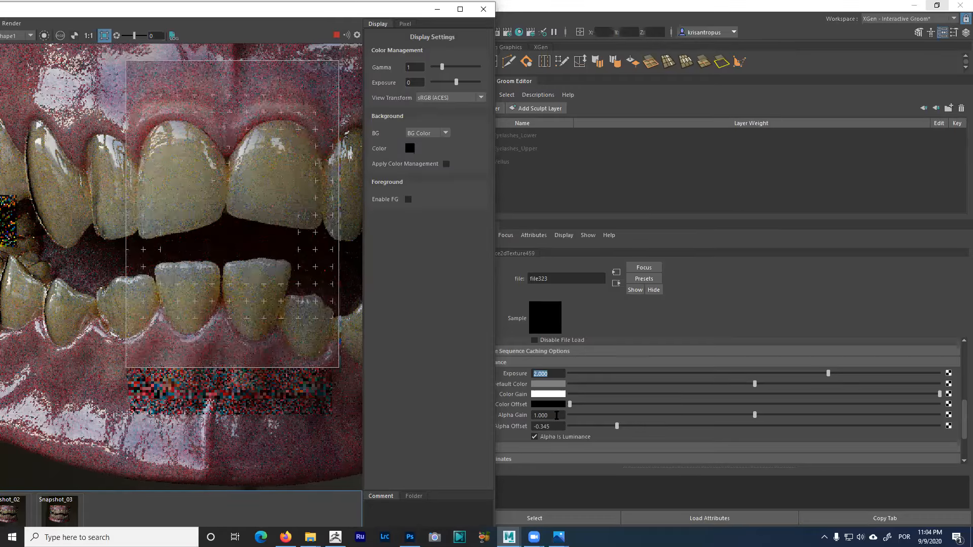
Try an Alpha Offset of -1 on the specular weight texture, settle on -0.6, and check the rendered teeth
left_click(533, 416)
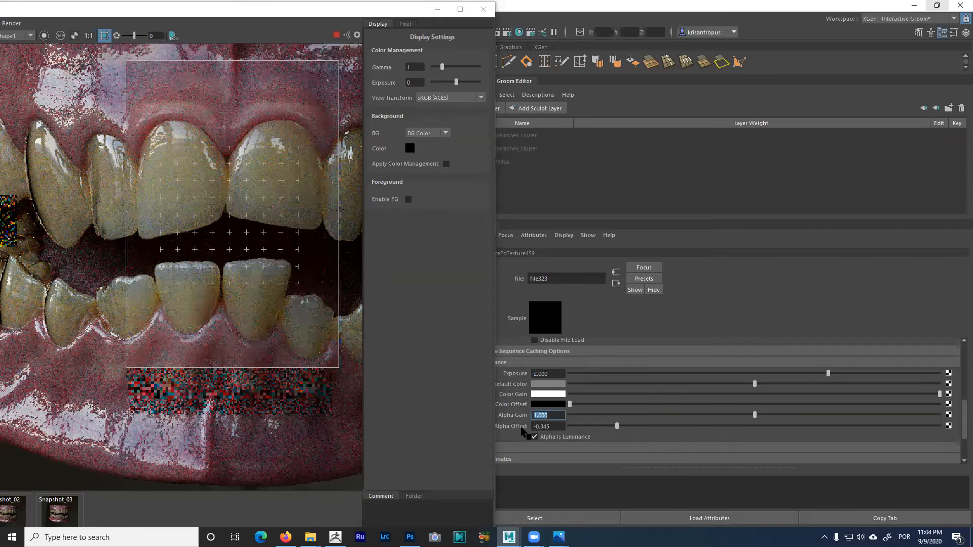
key("Tab")
type("-1")
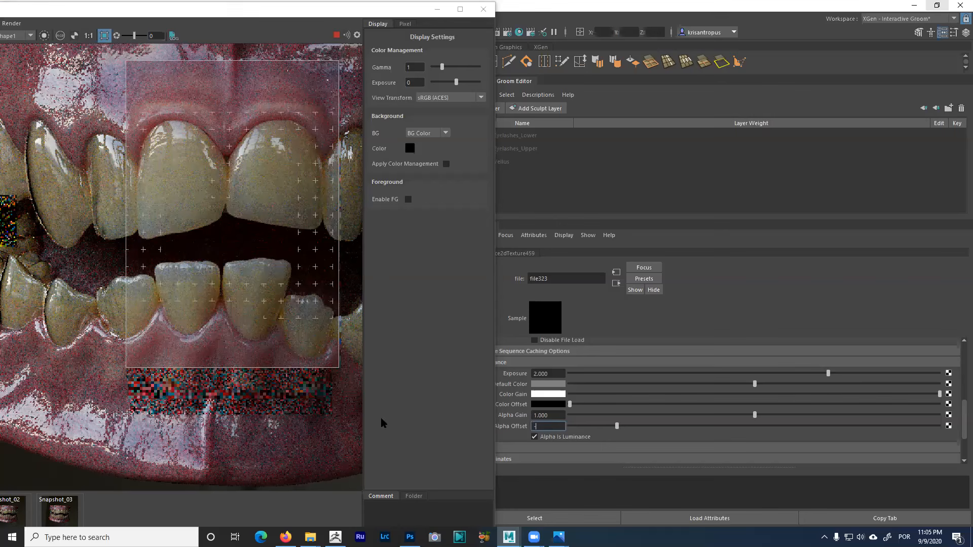
key("Return")
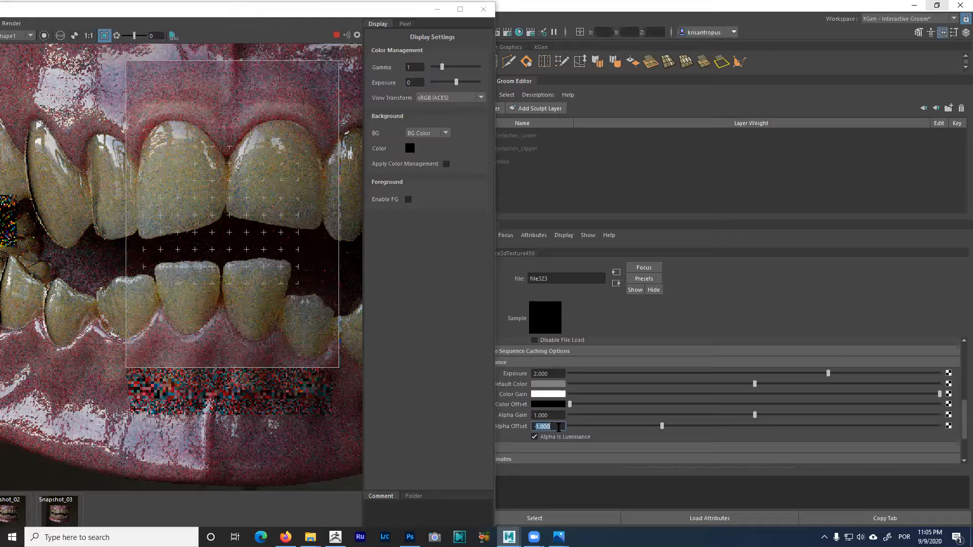
type("-.6")
key("Return")
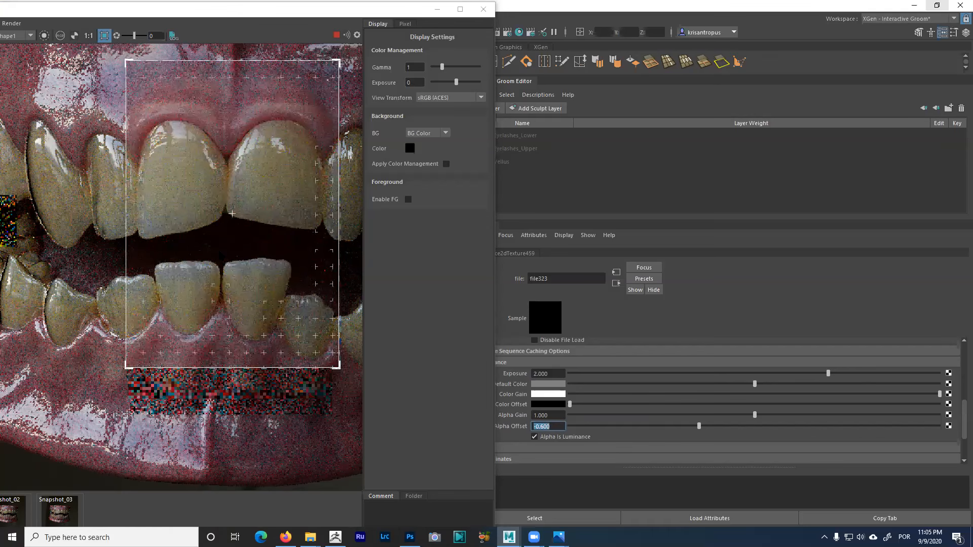
scroll(221, 256, "down", 3)
scroll(220, 263, "up", 2)
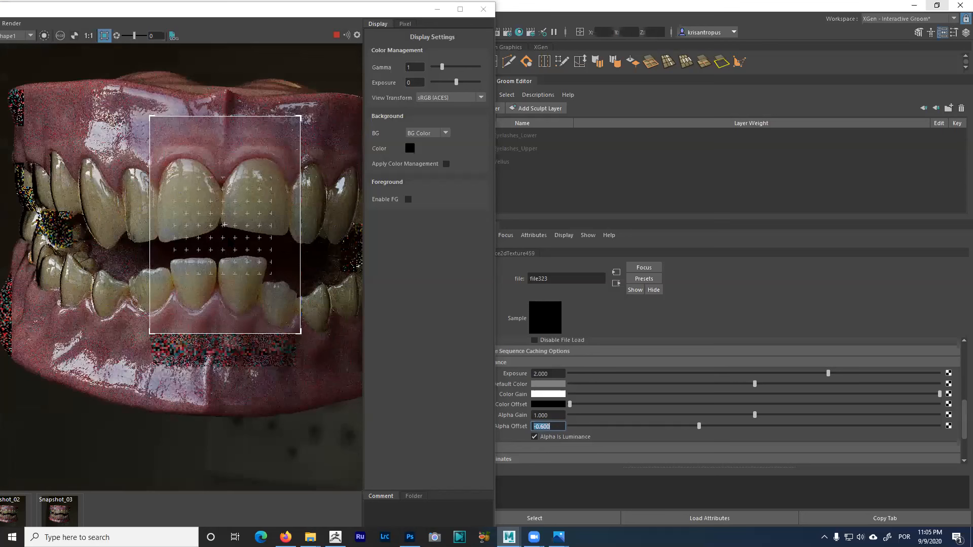
middle_click_drag(217, 264, 200, 294)
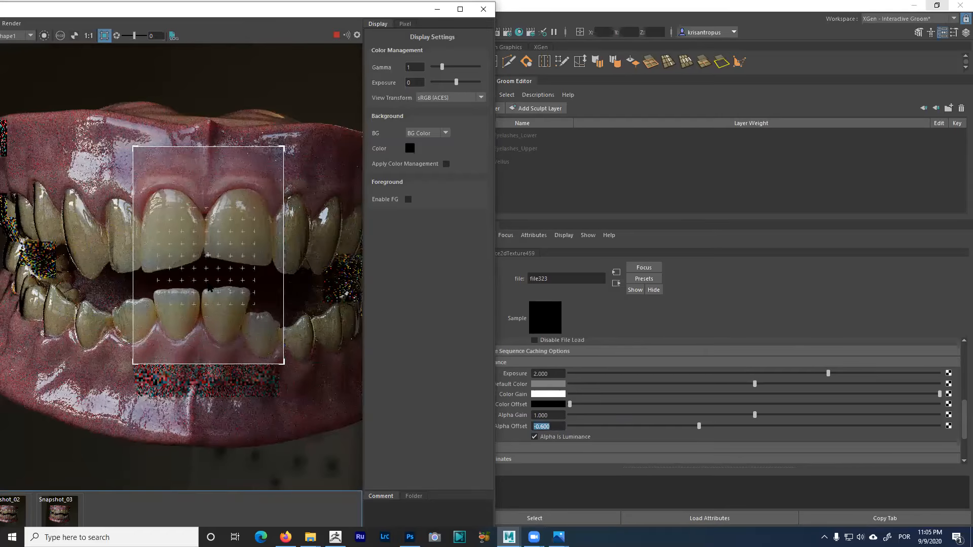
scroll(238, 294, "up", 1)
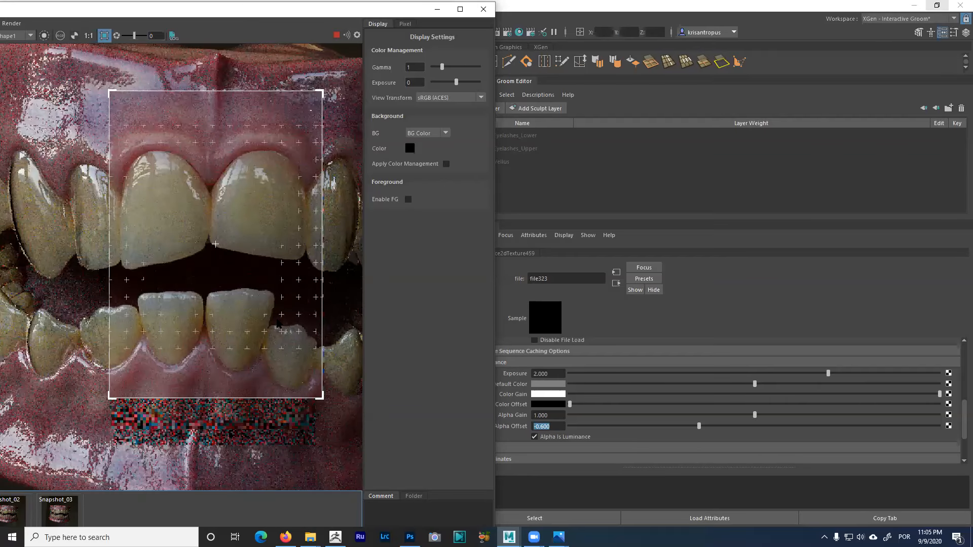
Switch to ZBrush and display the TeethLowerSpecular25 subtool with BasicMaterial
key("alt+Tab")
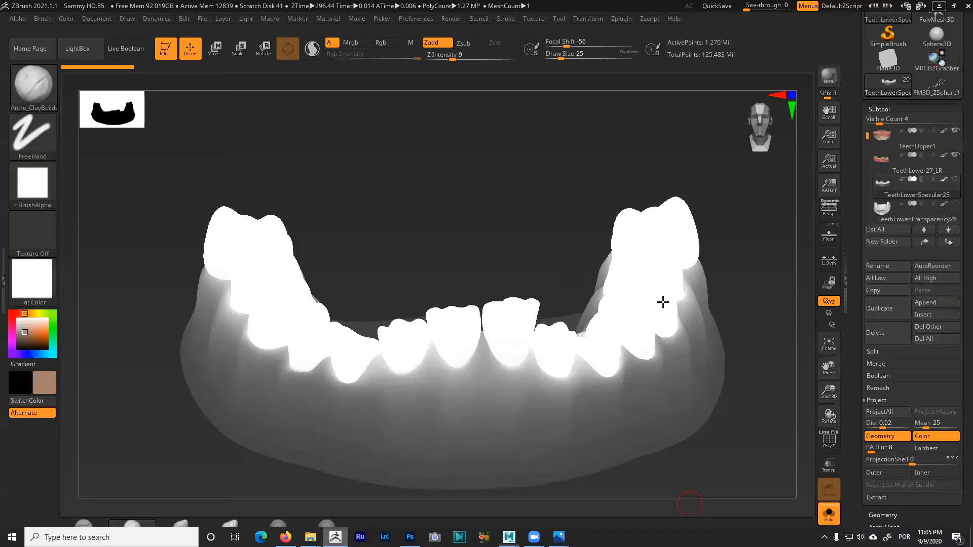
key("m")
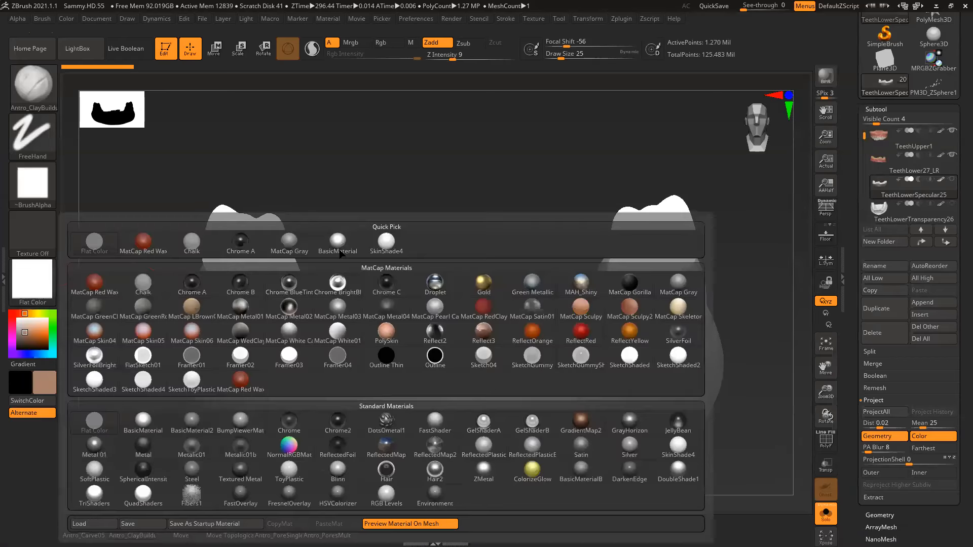
left_click(339, 251)
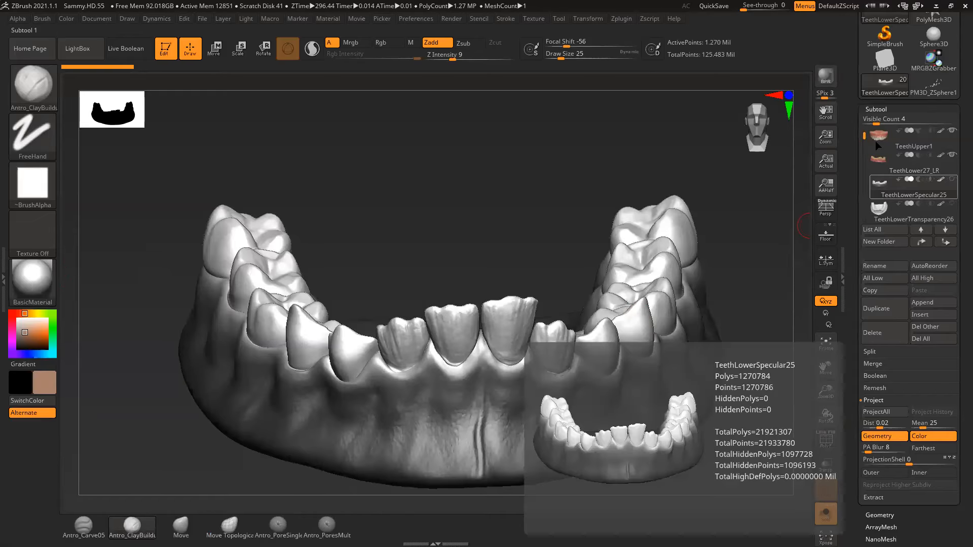
Make TeethUpper1 the active subtool and turn off Solo to view the upper and lower teeth together
left_click(936, 141)
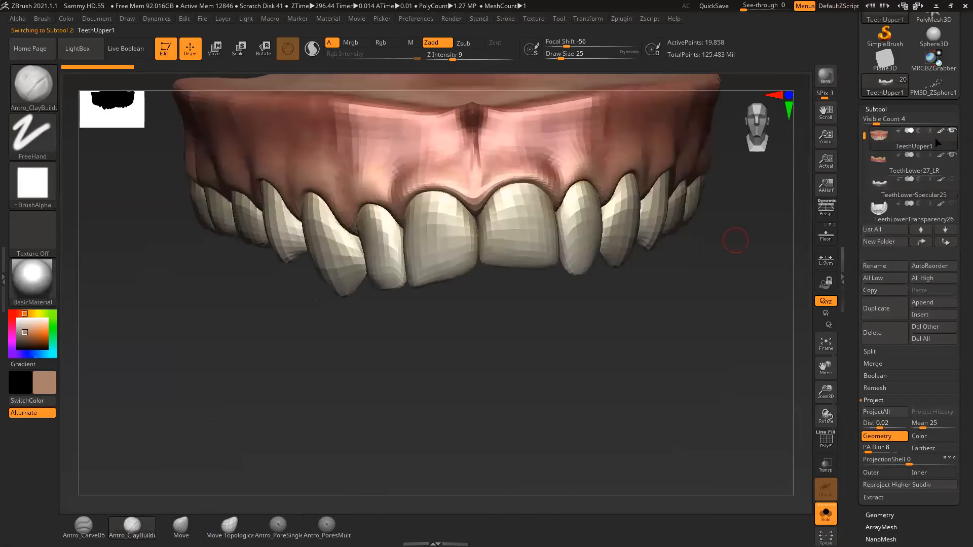
left_click(826, 515)
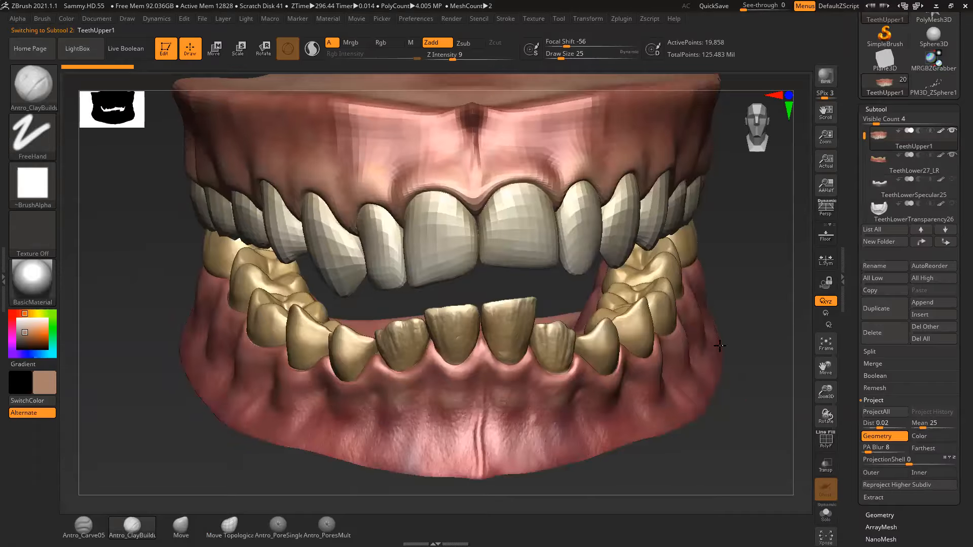
right_click_drag(704, 305, 704, 317, "ctrl")
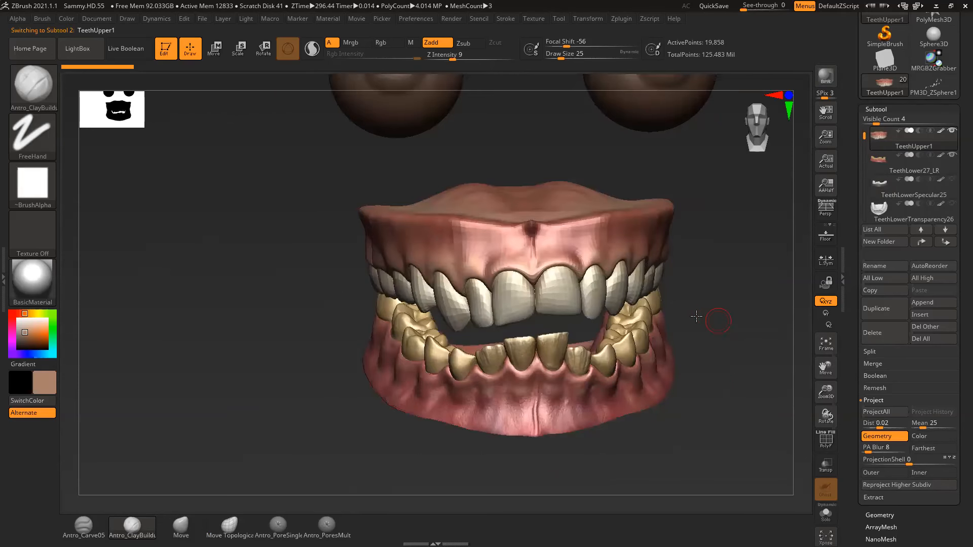
right_click_drag(585, 305, 607, 313)
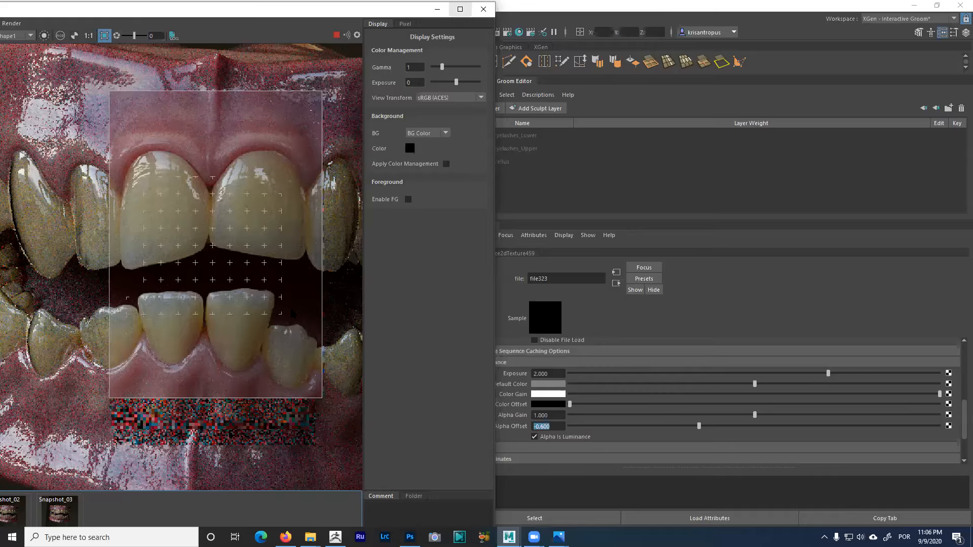
Show the Arnold RenderView full screen in Maya and view the saved full-face snapshot
left_click(460, 10)
key("Right")
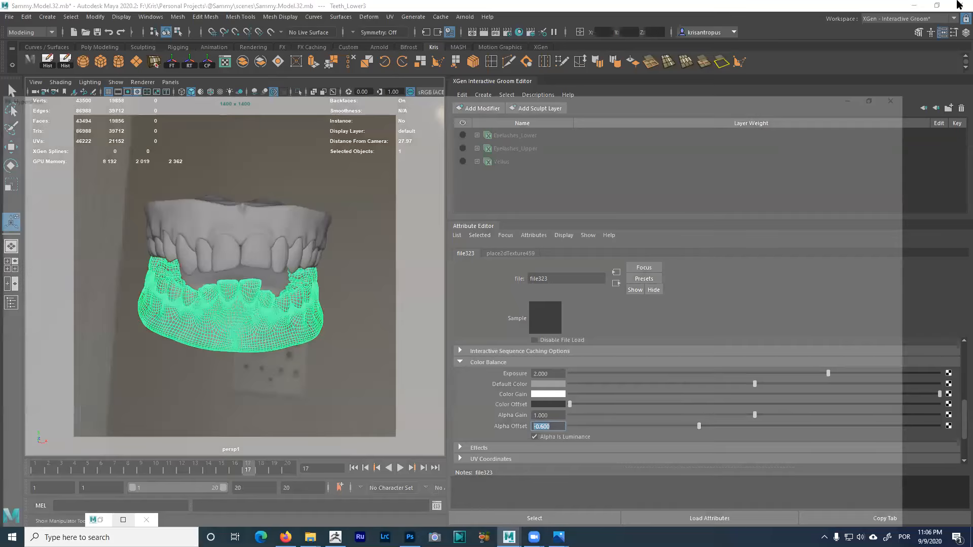
left_click(17, 524)
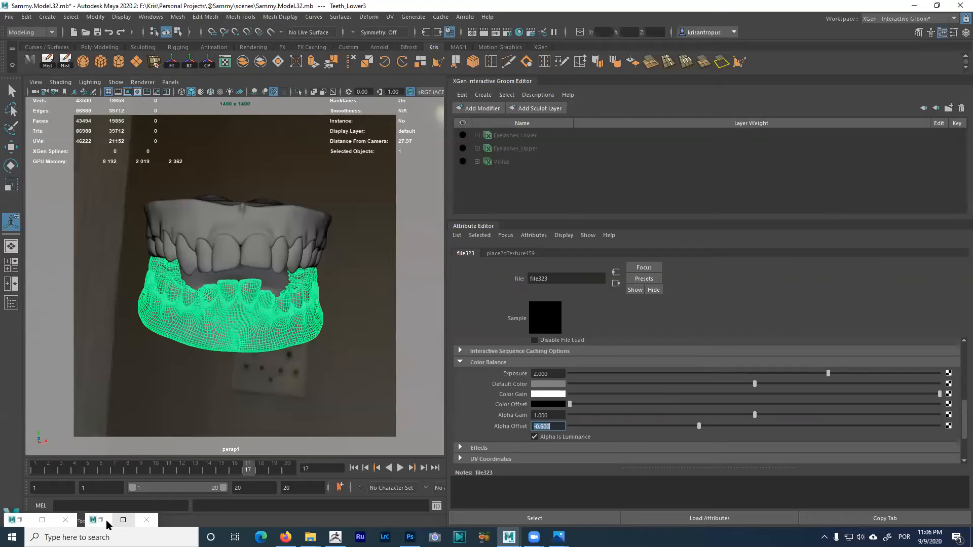
left_click(106, 520)
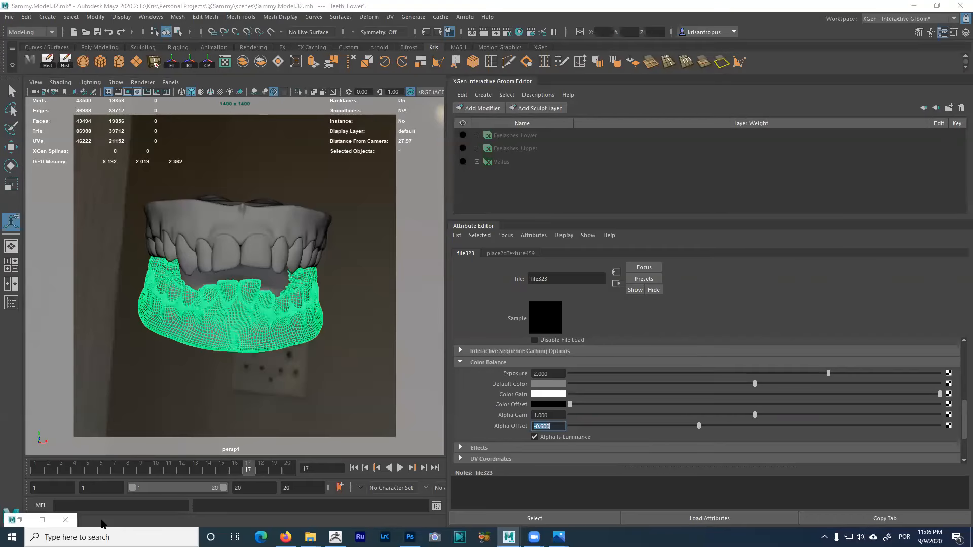
left_click(42, 520)
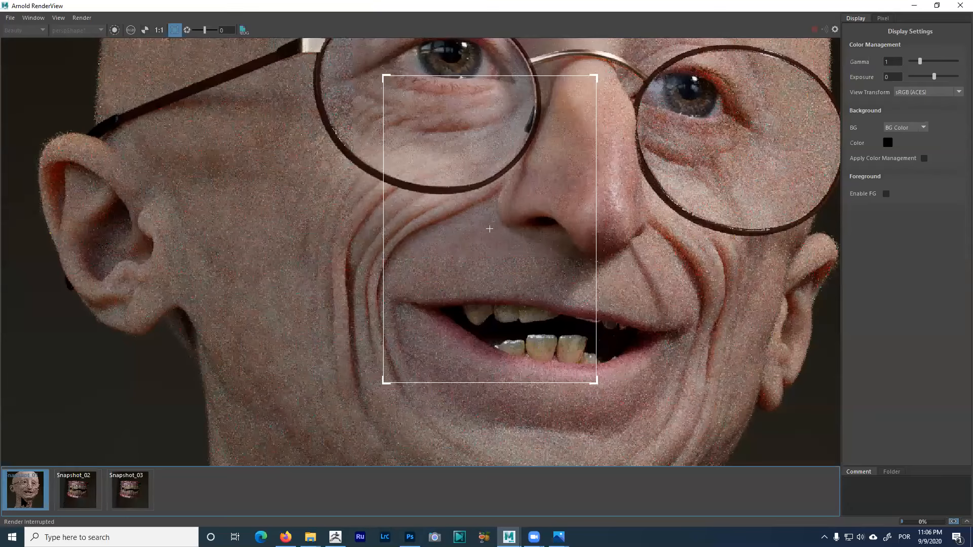
left_click(501, 248)
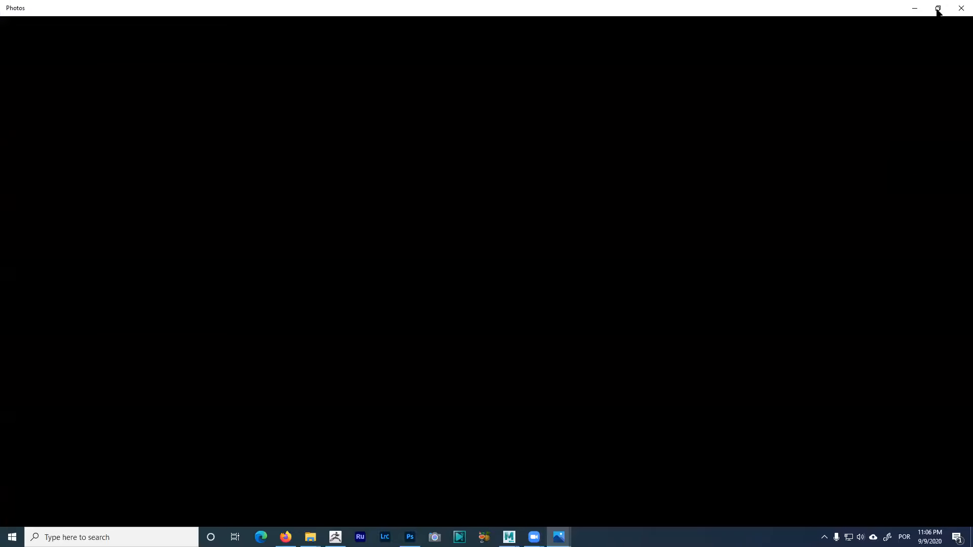
Place the TeethRef1.jpeg reference photo beside the render and zoom in on its upper set of teeth for comparison
left_click(937, 8)
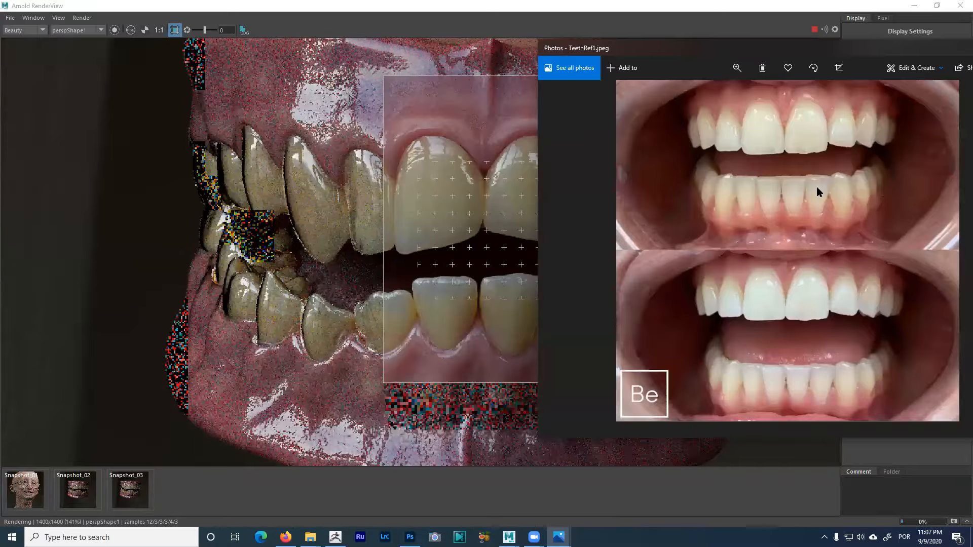
scroll(792, 183, "up", 1, "ctrl")
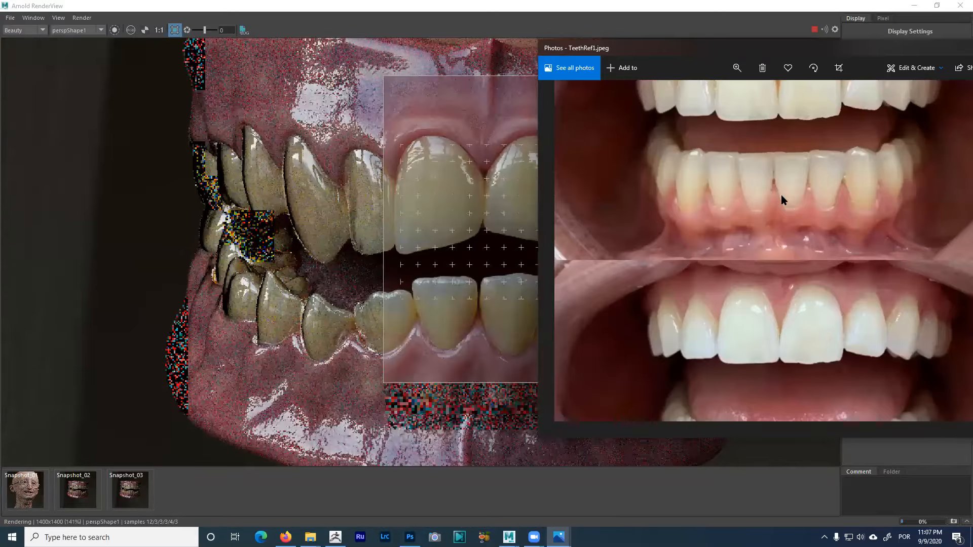
left_click_drag(780, 194, 790, 258)
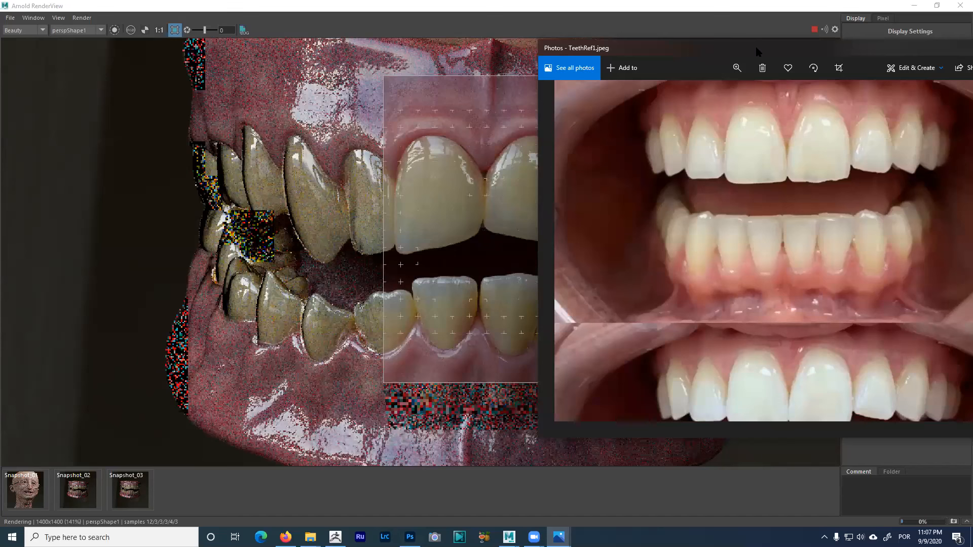
left_click_drag(756, 51, 791, 72)
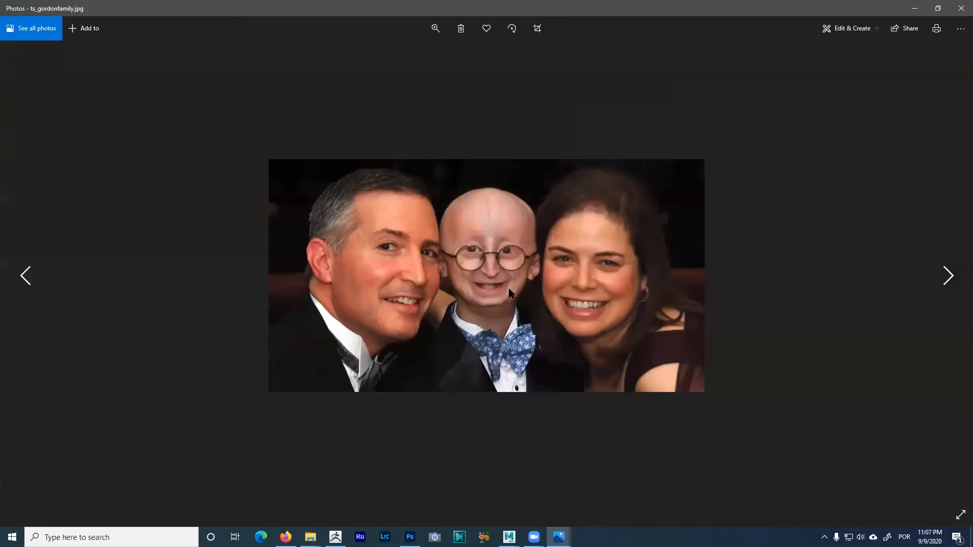
Examine the boy's teeth up close in the family reference photo and close that photo
scroll(527, 288, "up", 3)
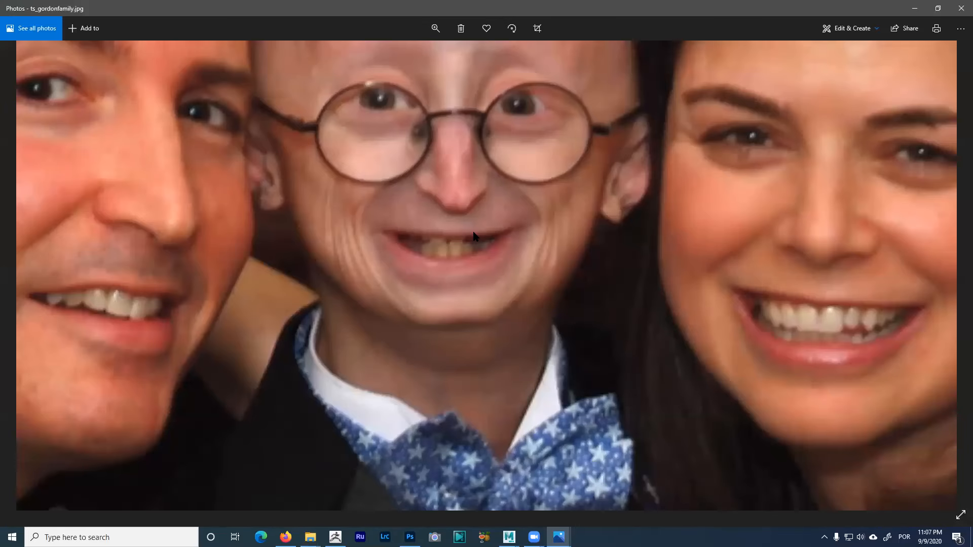
scroll(531, 293, "up", 1)
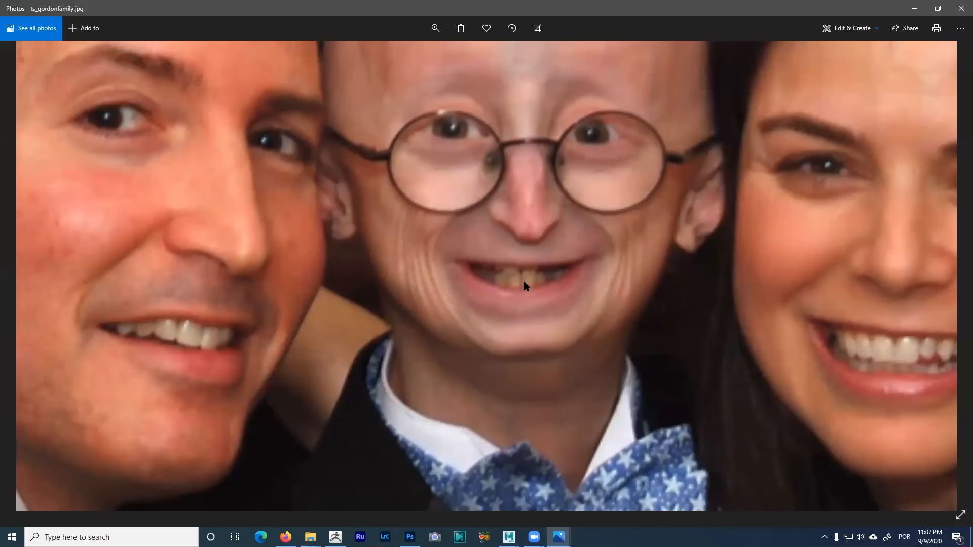
left_click(937, 8)
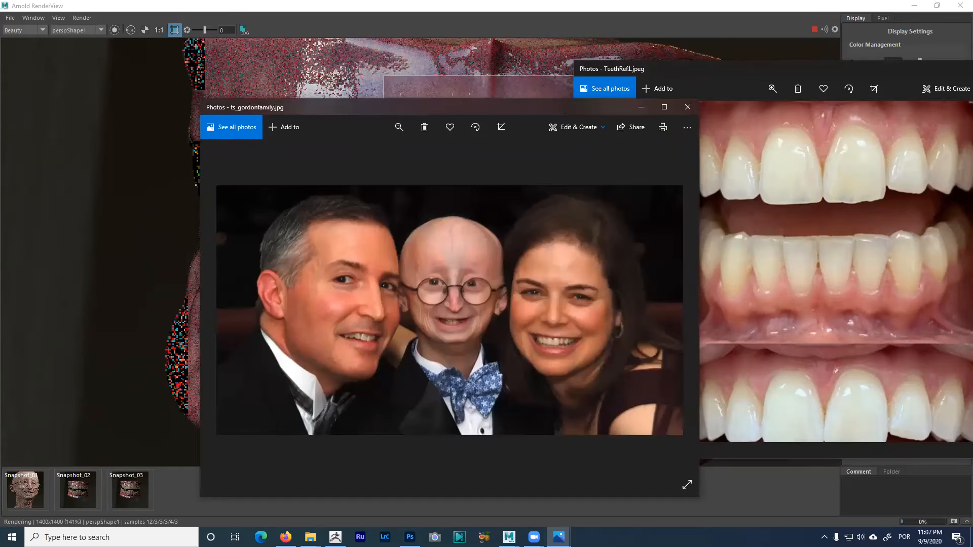
key("alt+F4")
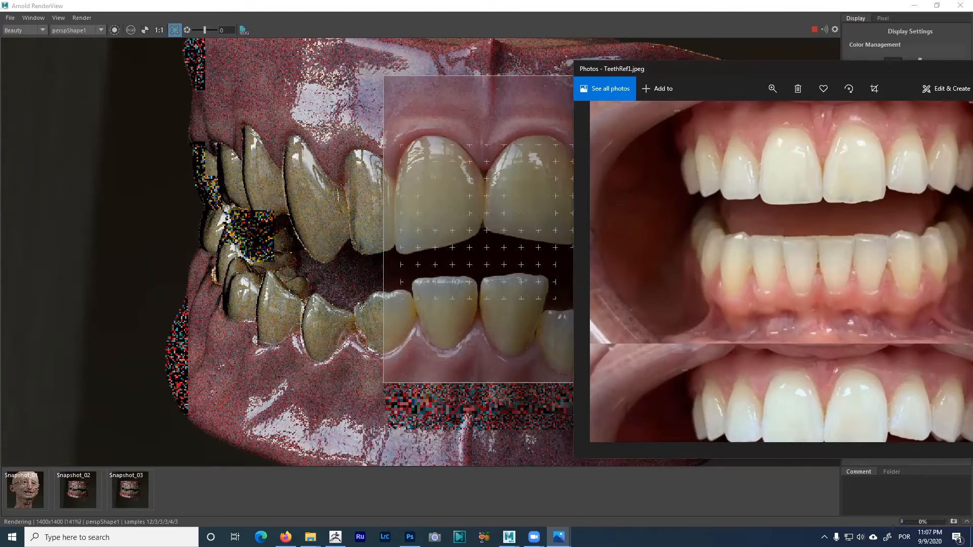